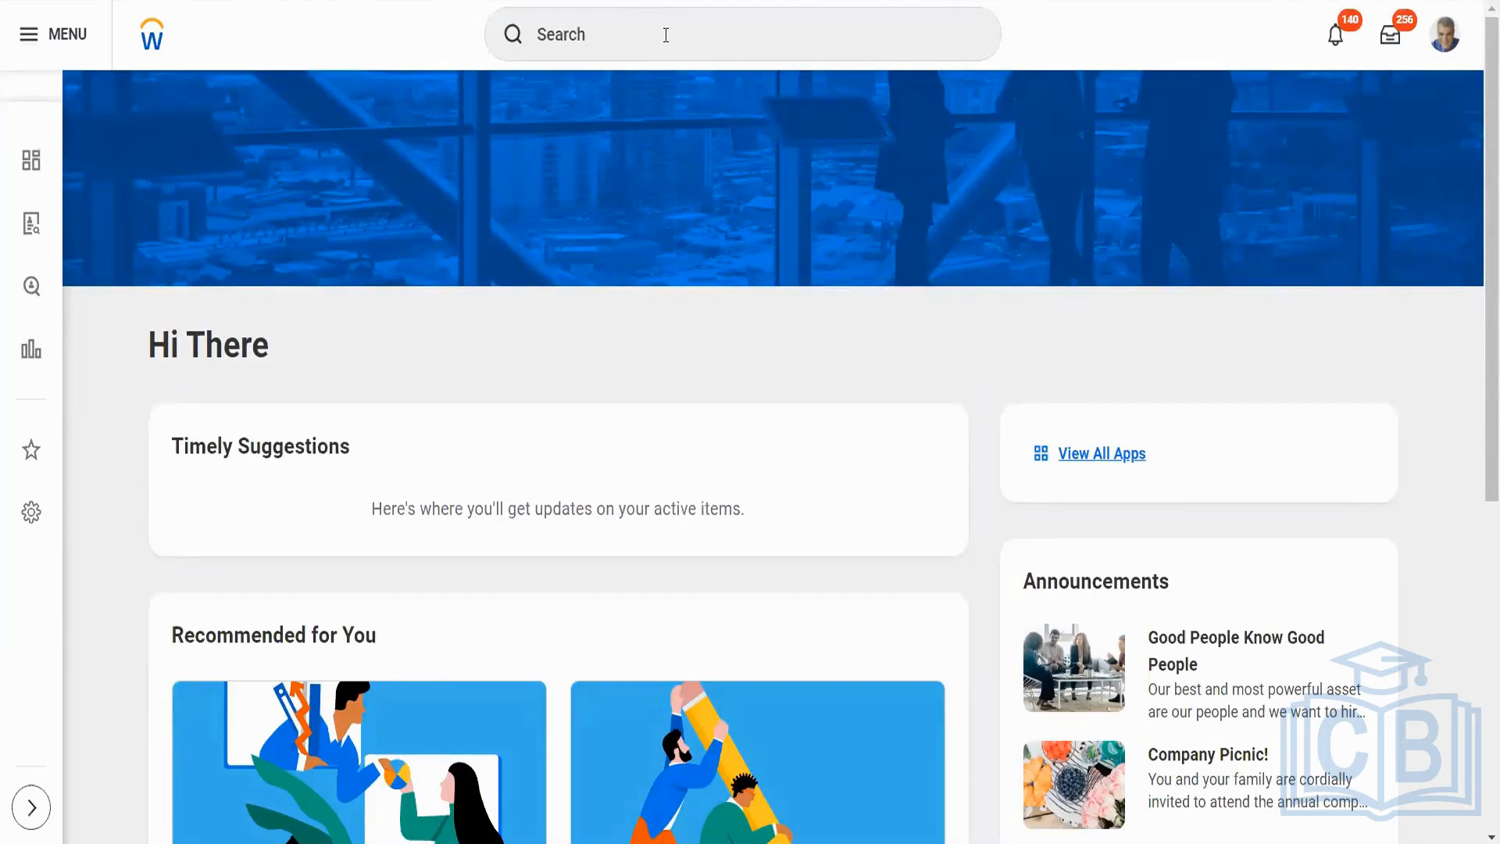
- Start a Create Job Requisition task for the WD21_ Aptify Department supervisory organization and dismiss the job openings report
click(666, 34)
text(c)
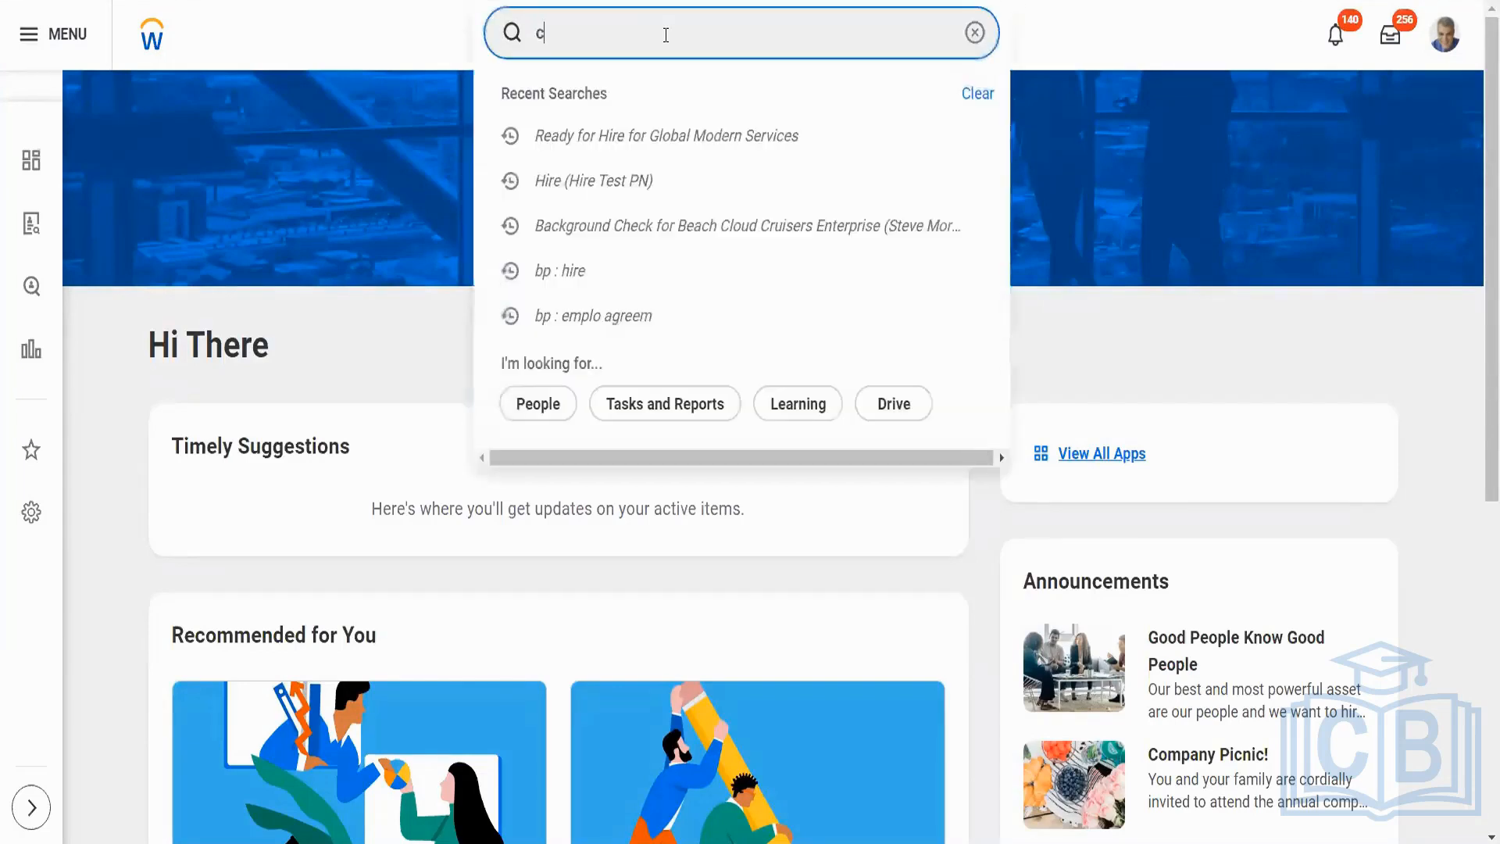
text(reate job req)
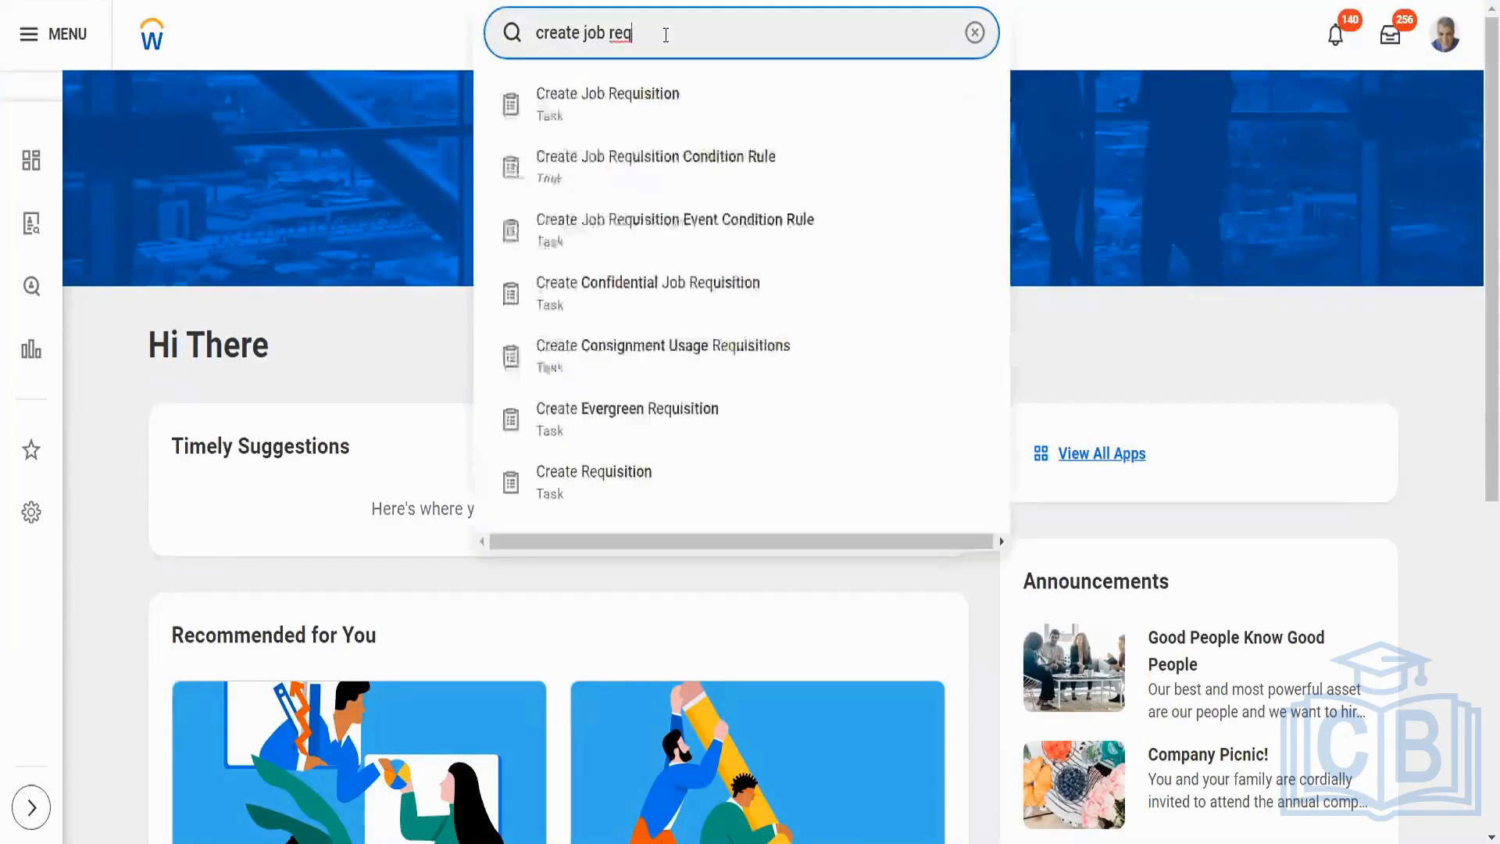
click(621, 114)
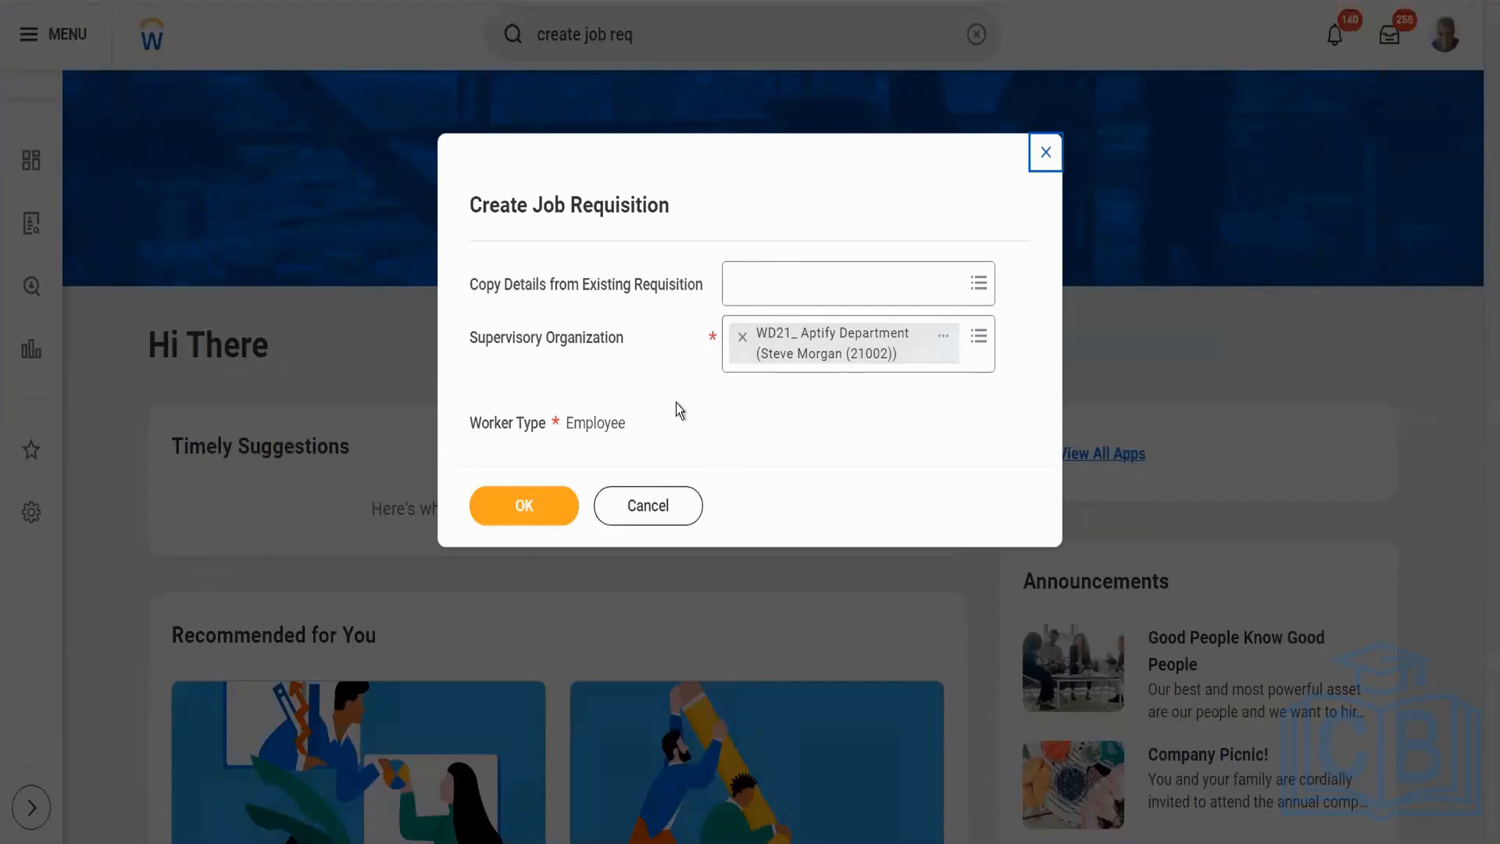
click(538, 514)
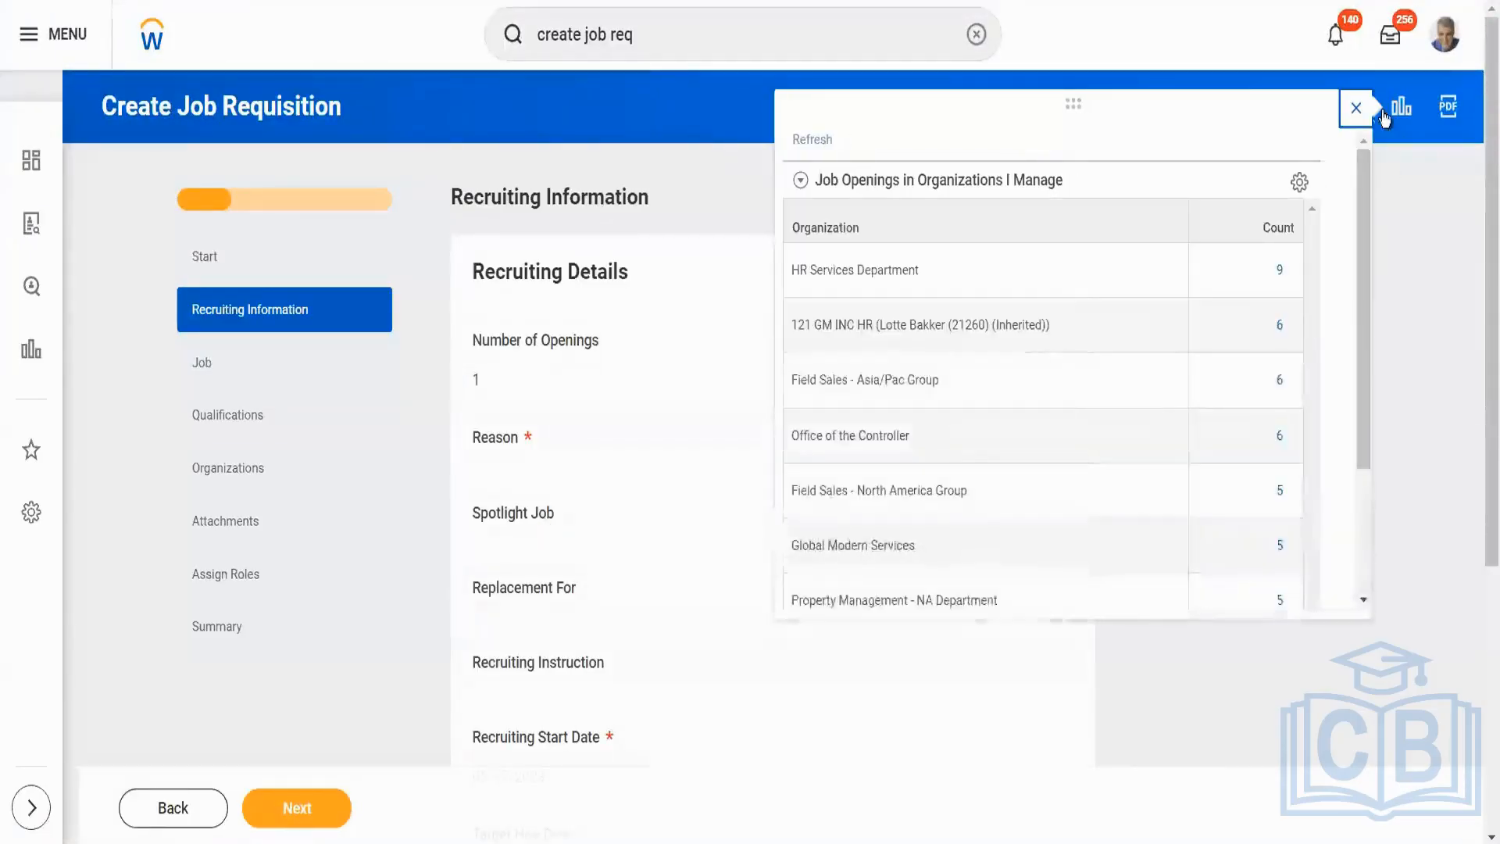
click(1353, 112)
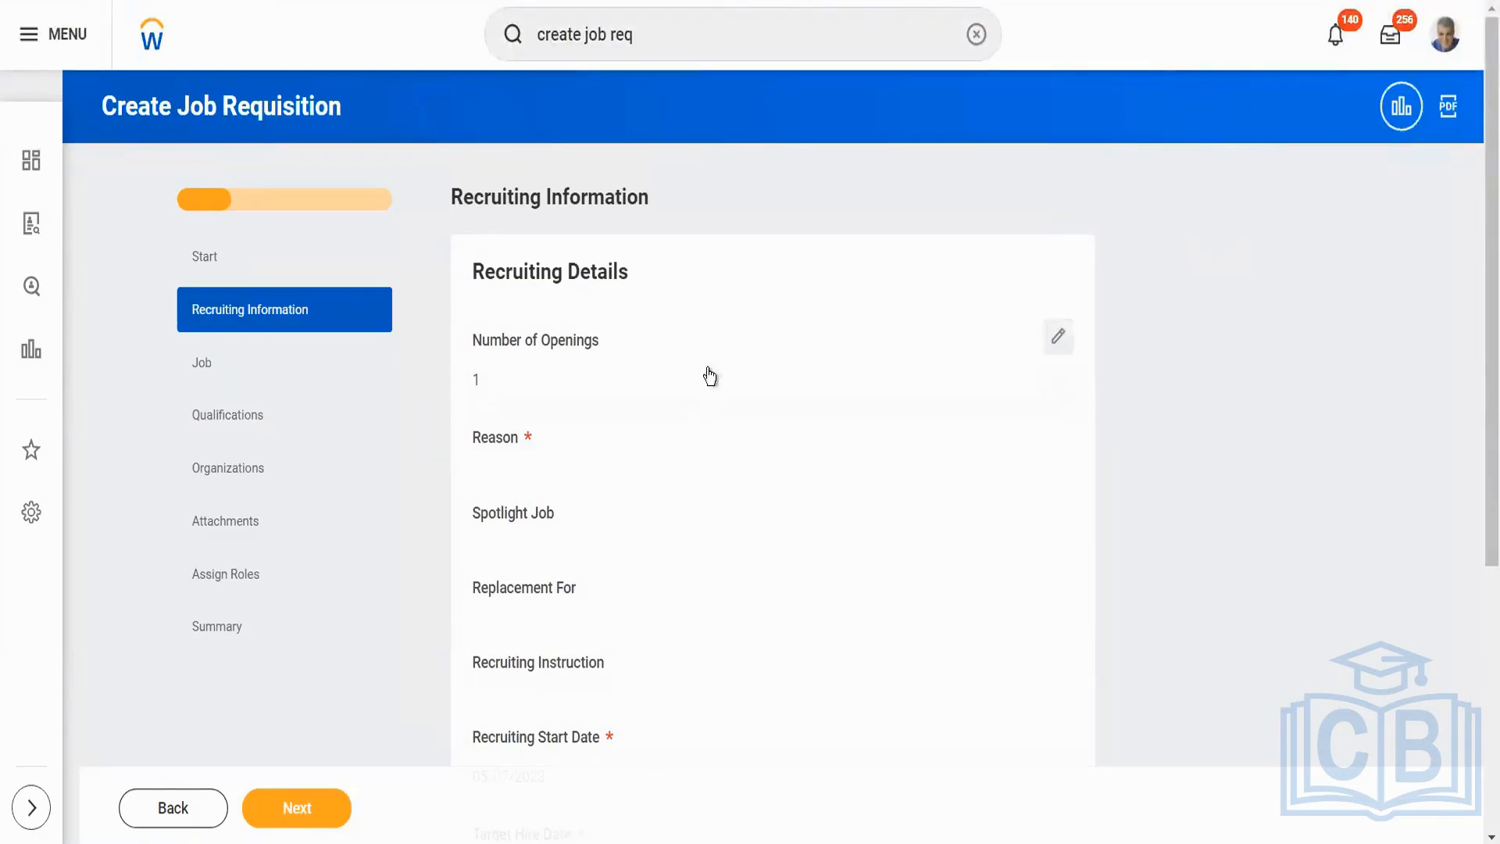
- Set the Number of Openings to 9 in the Recruiting Details
click(1064, 344)
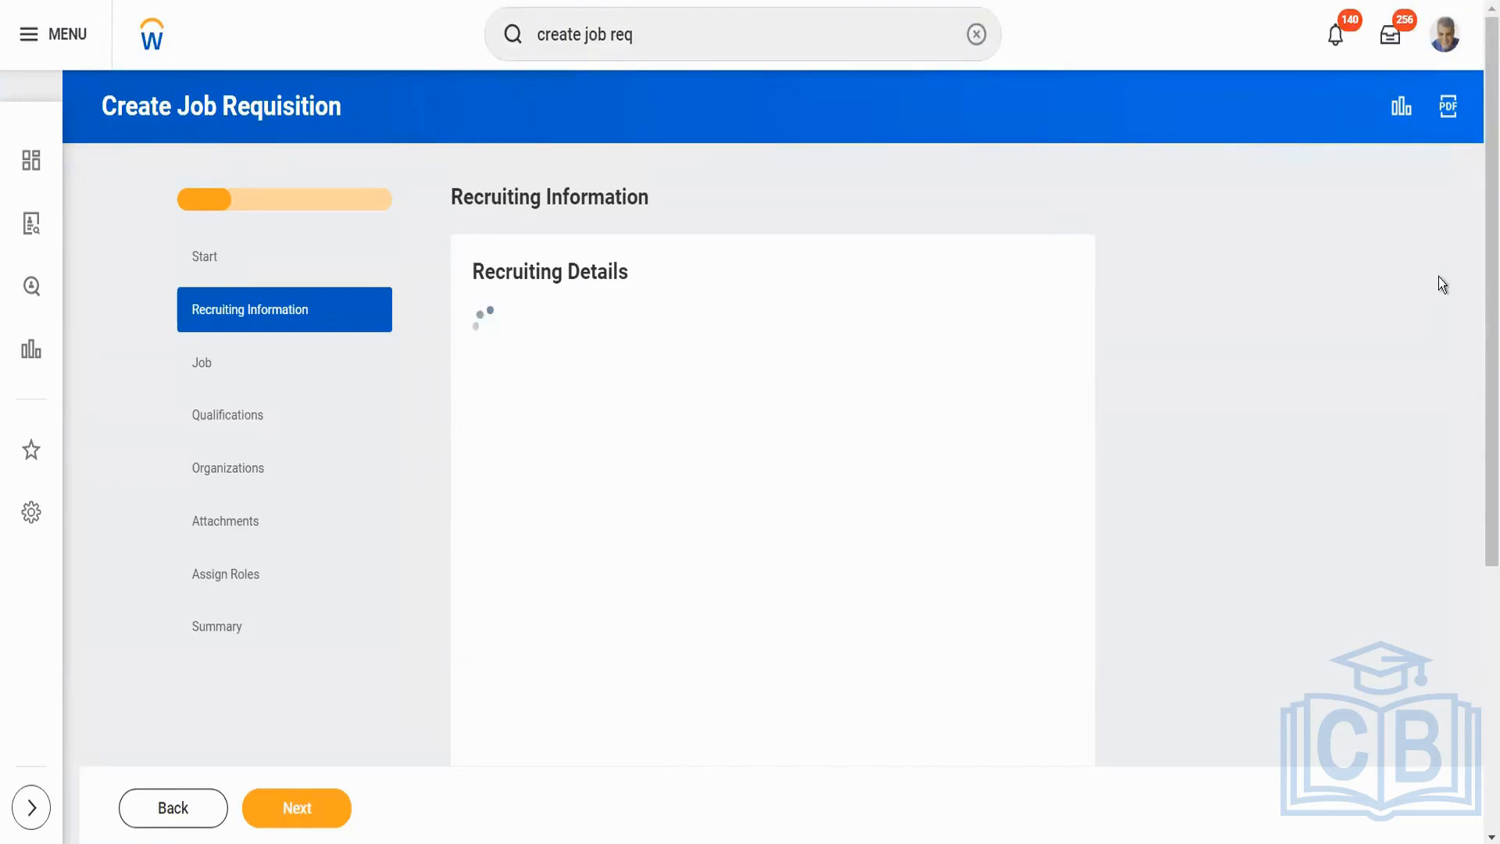
drag(1490, 252, 1491, 287)
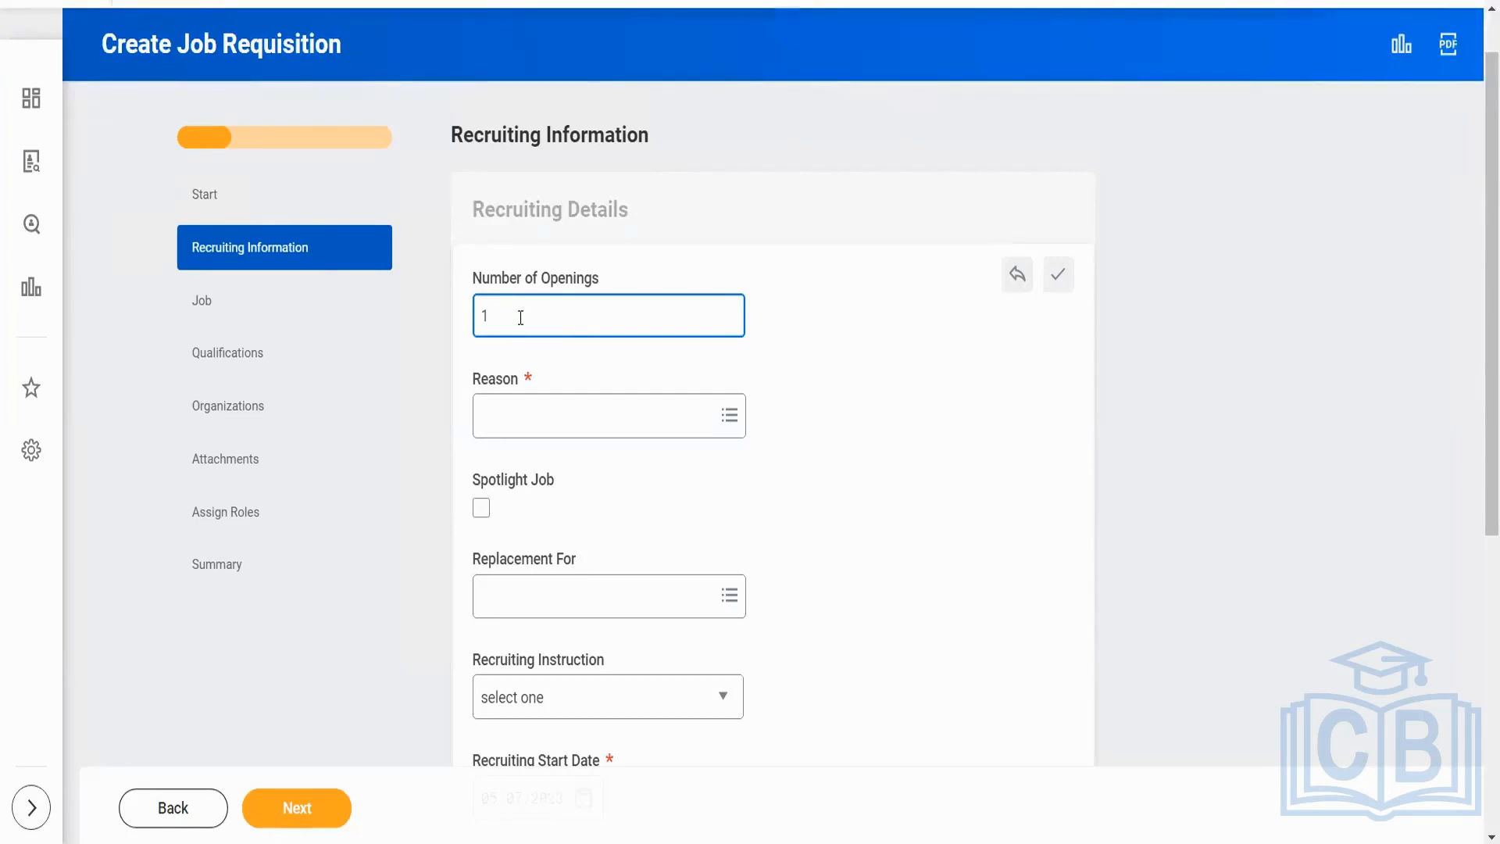
key(BackSpace)
text(9)
- Set the requisition reason to New position > Temporary hire - project based need and mark it as a Spotlight Job
scroll(730, 419, down, 2)
click(729, 274)
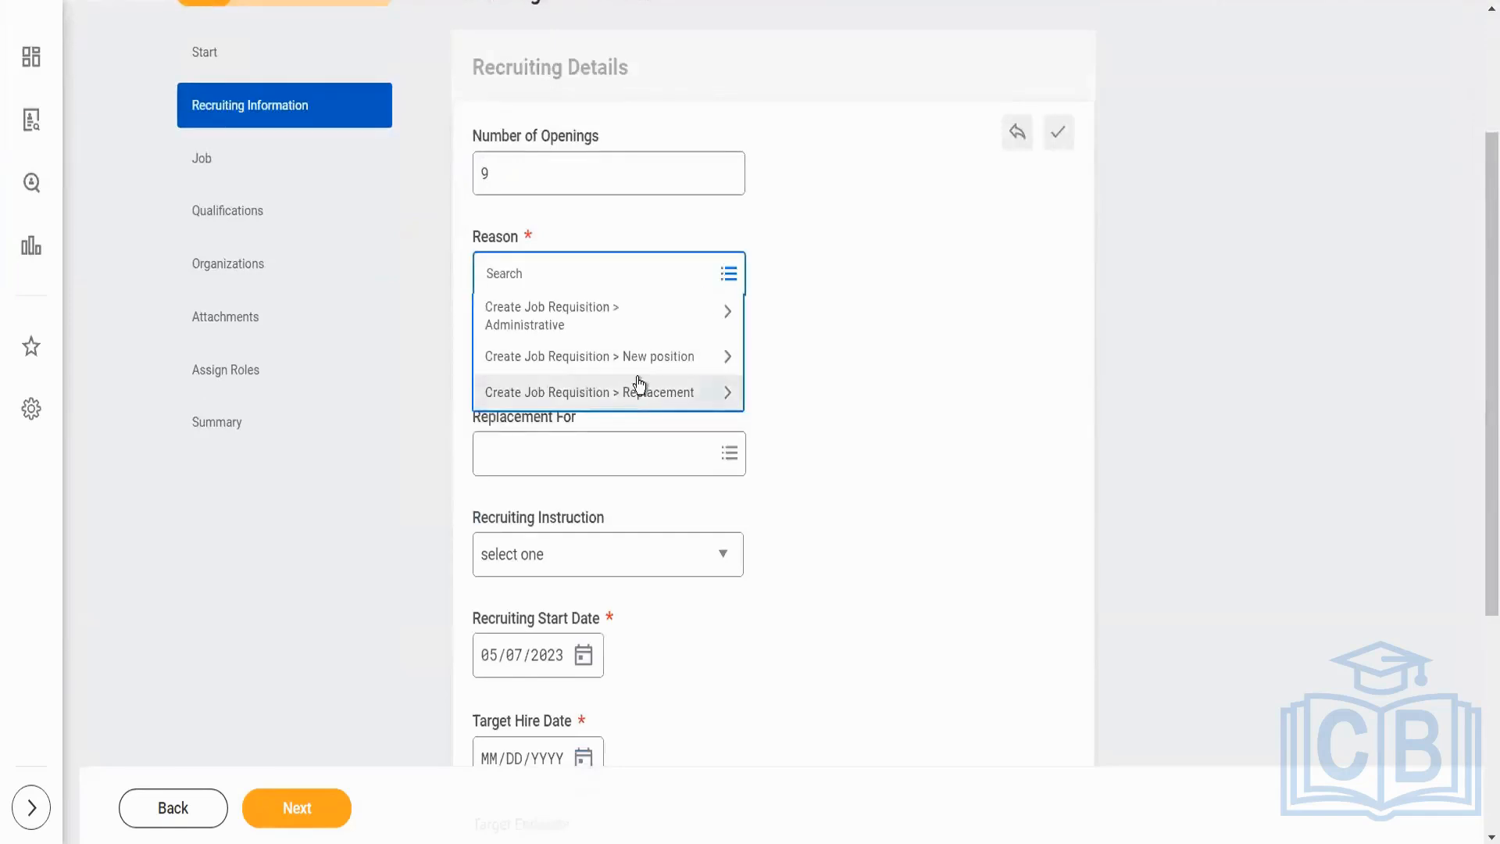
click(653, 359)
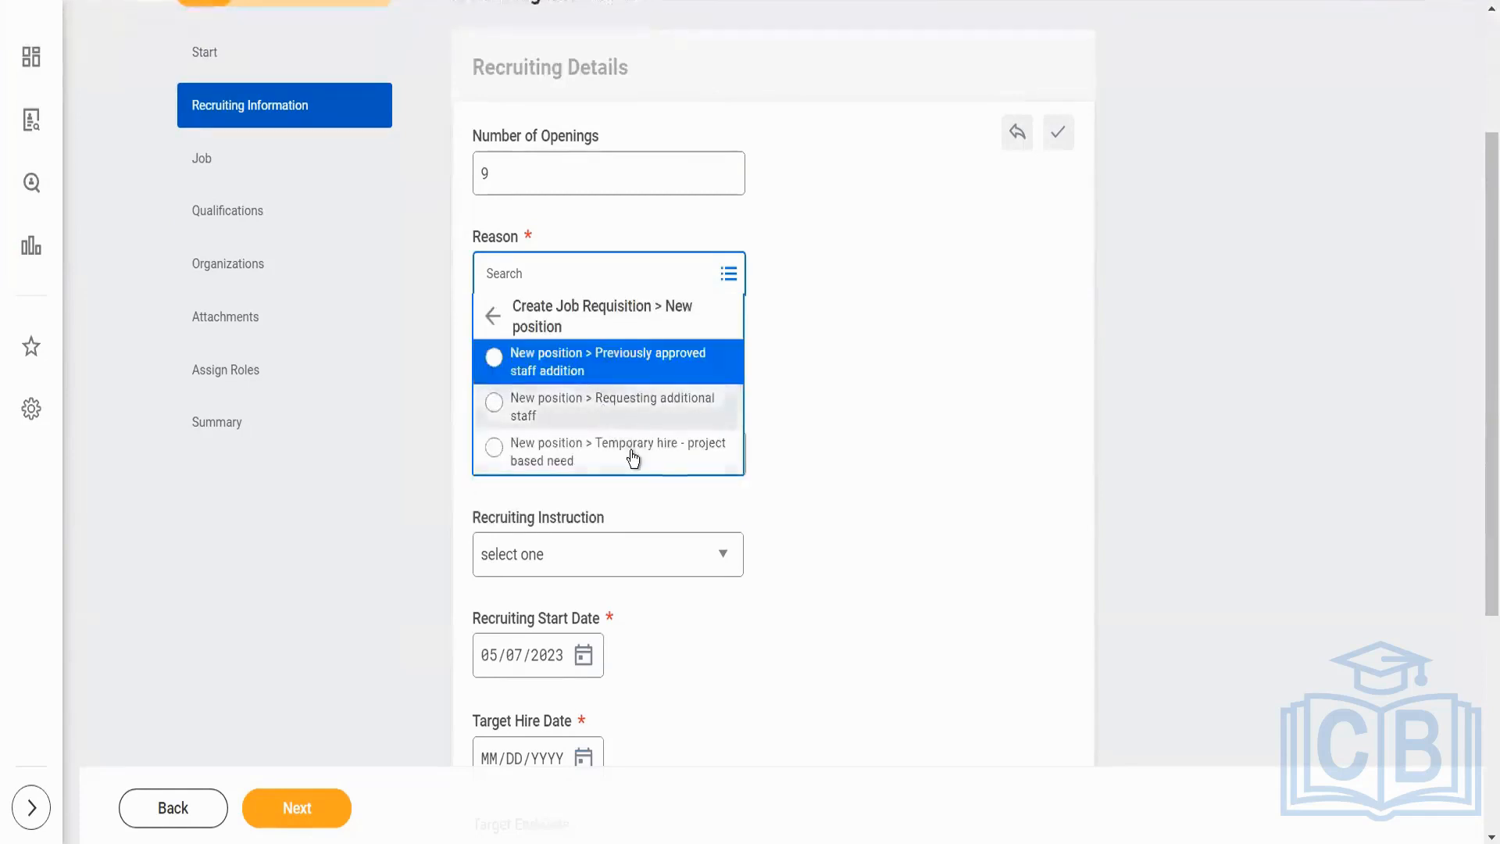
click(634, 460)
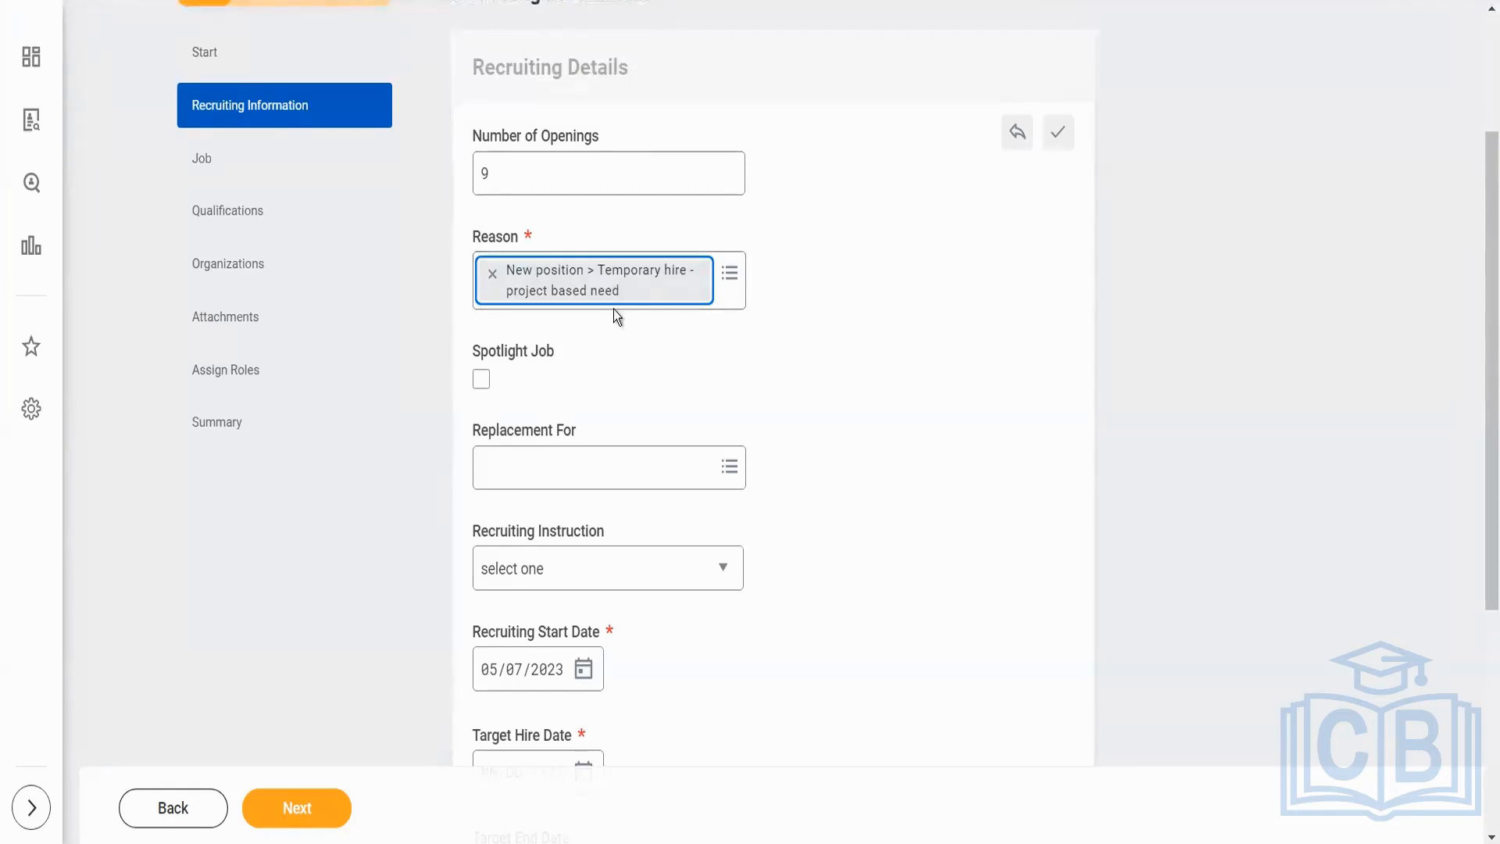
click(482, 382)
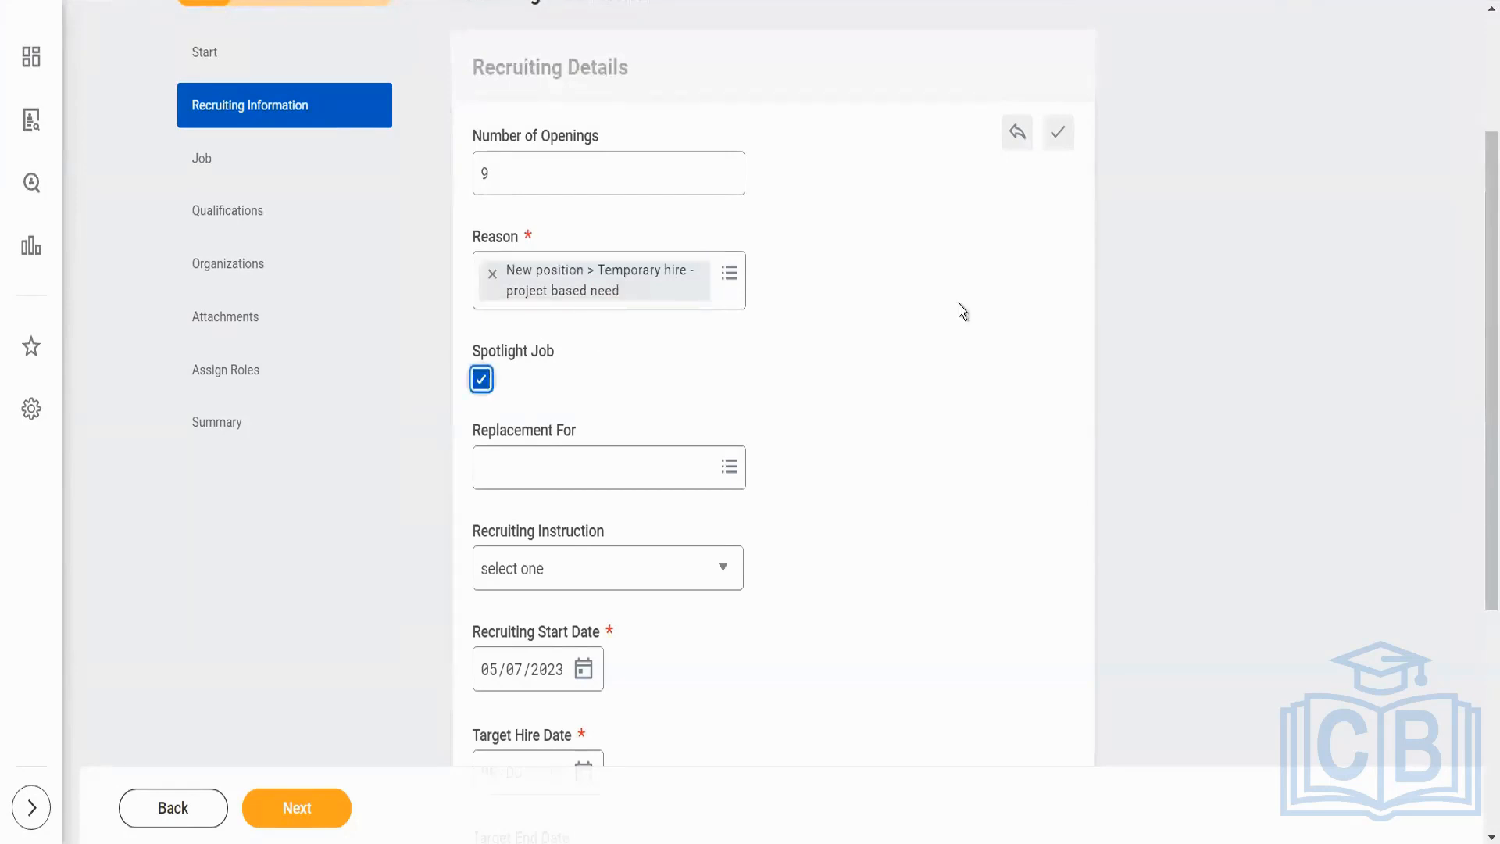
- Review the available choices for Replacement For and Recruiting Instruction without selecting any
scroll(1481, 279, down, 1)
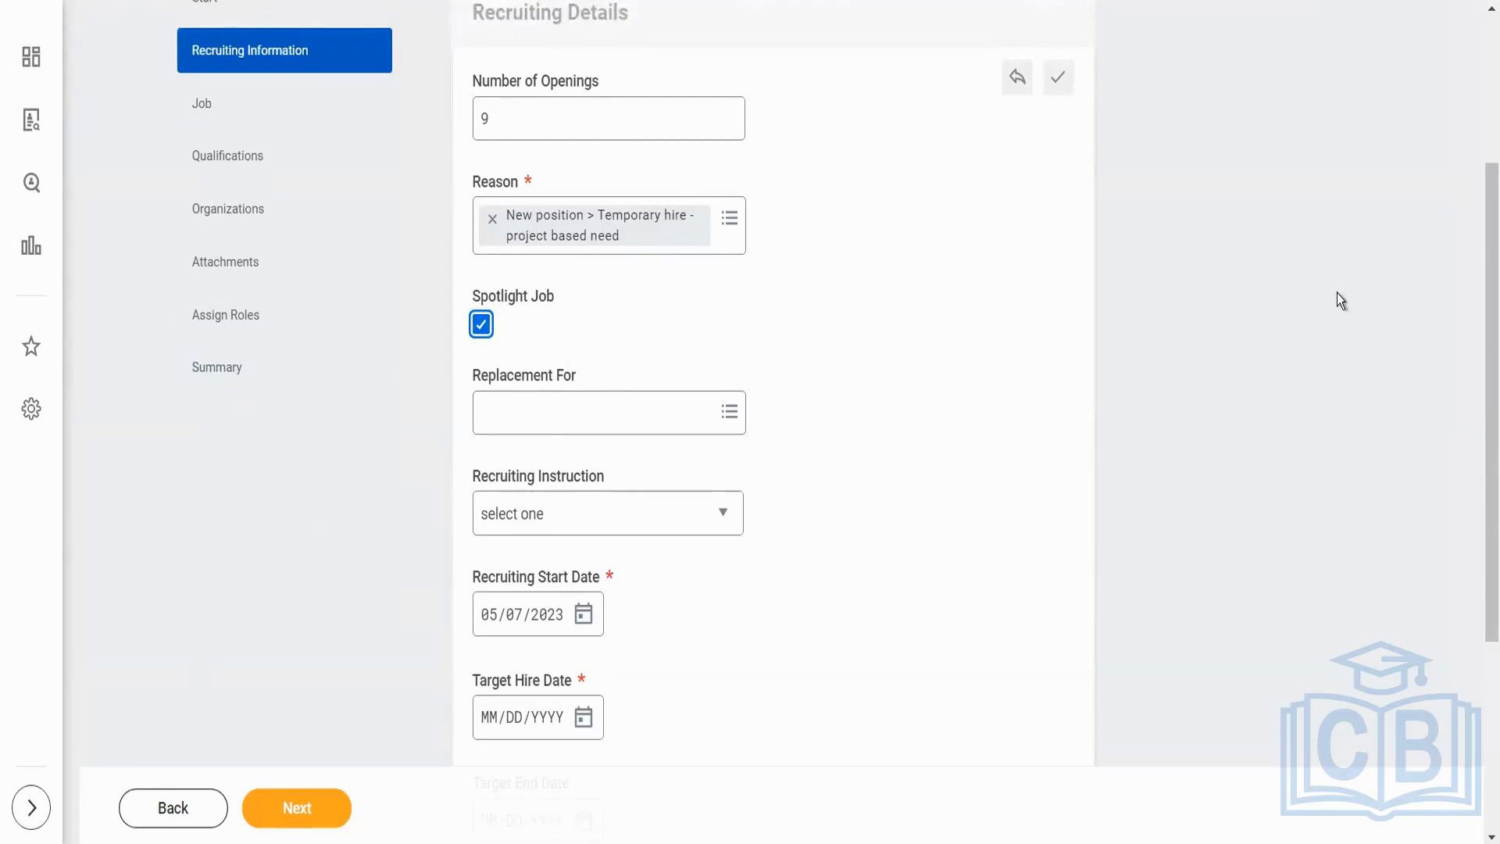
drag(1486, 243, 1479, 278)
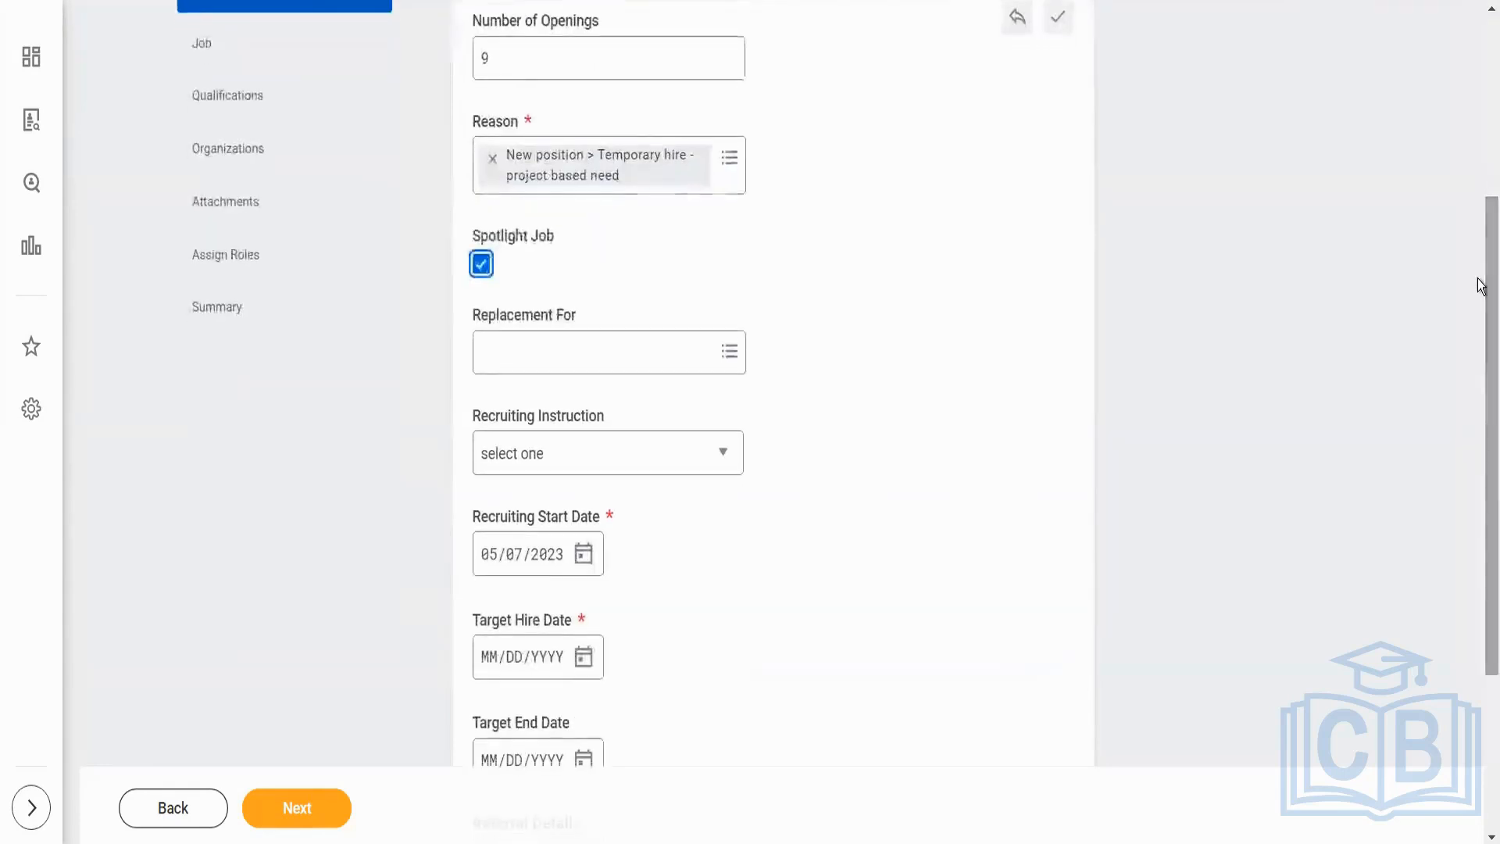
click(591, 360)
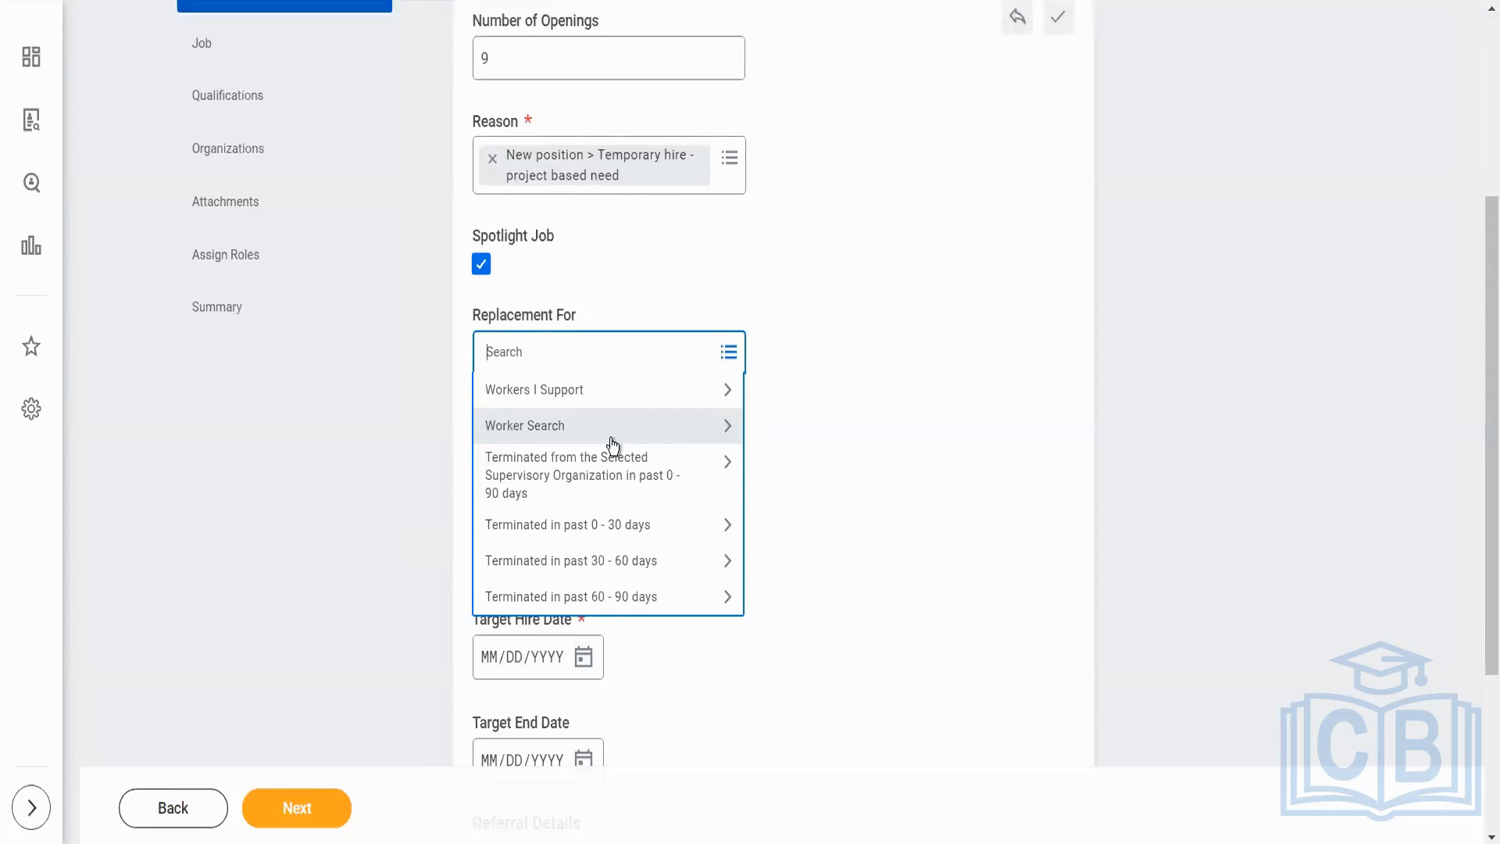
click(1007, 452)
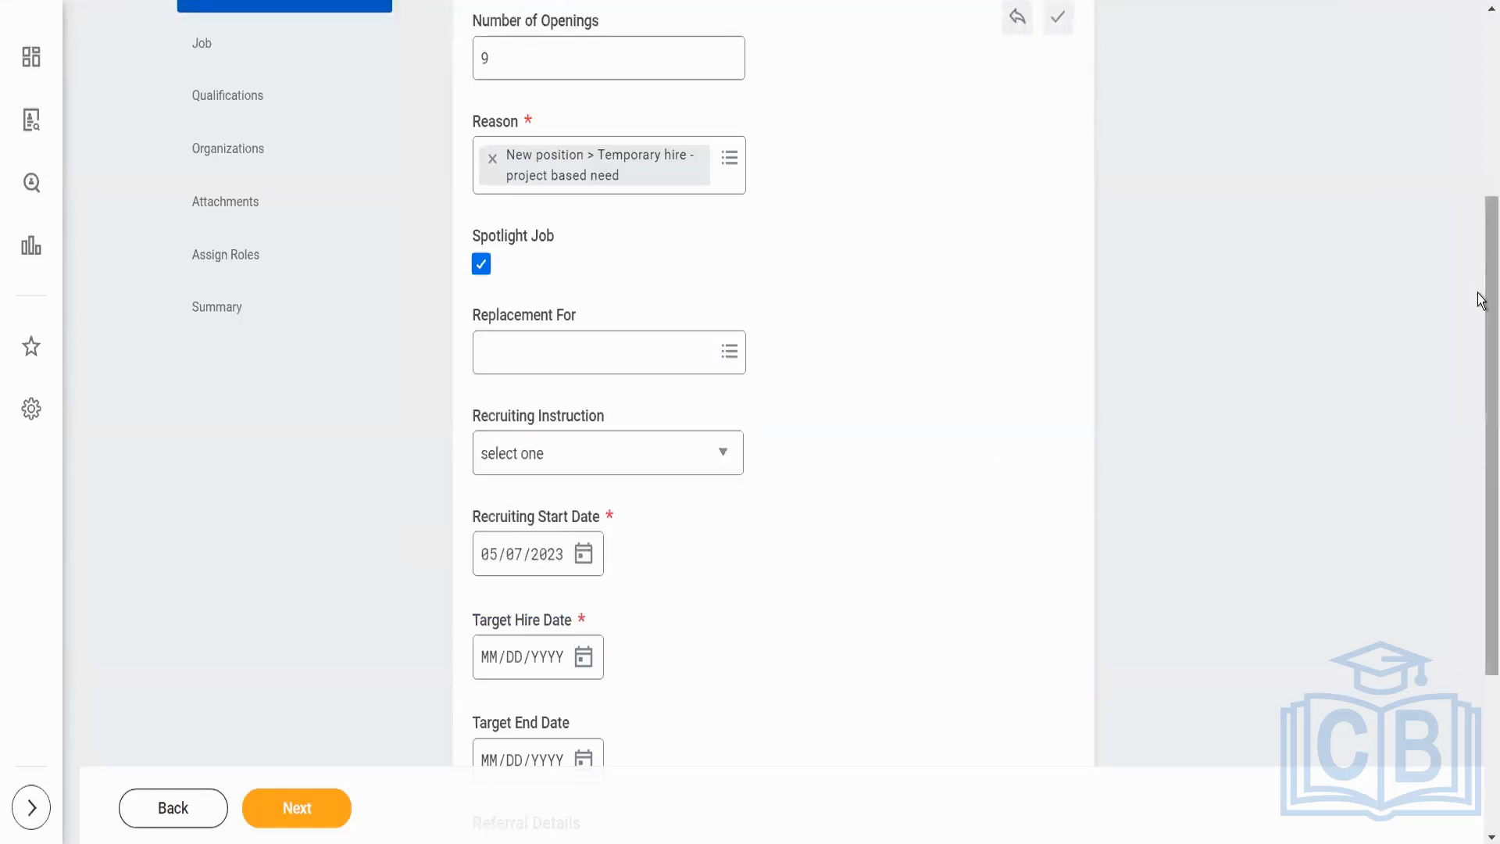
drag(1482, 283, 1482, 405)
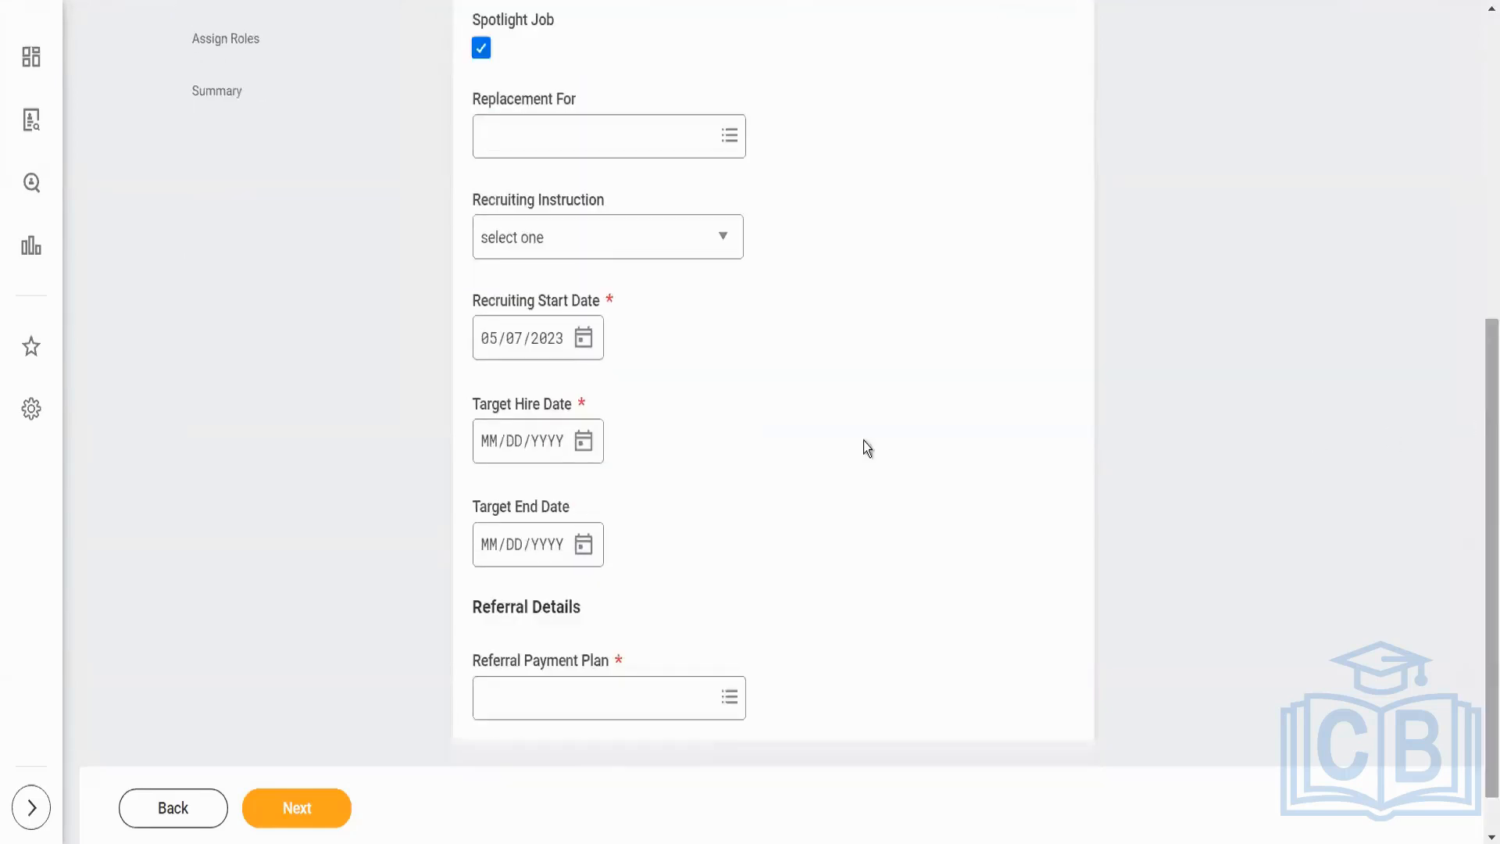
click(567, 239)
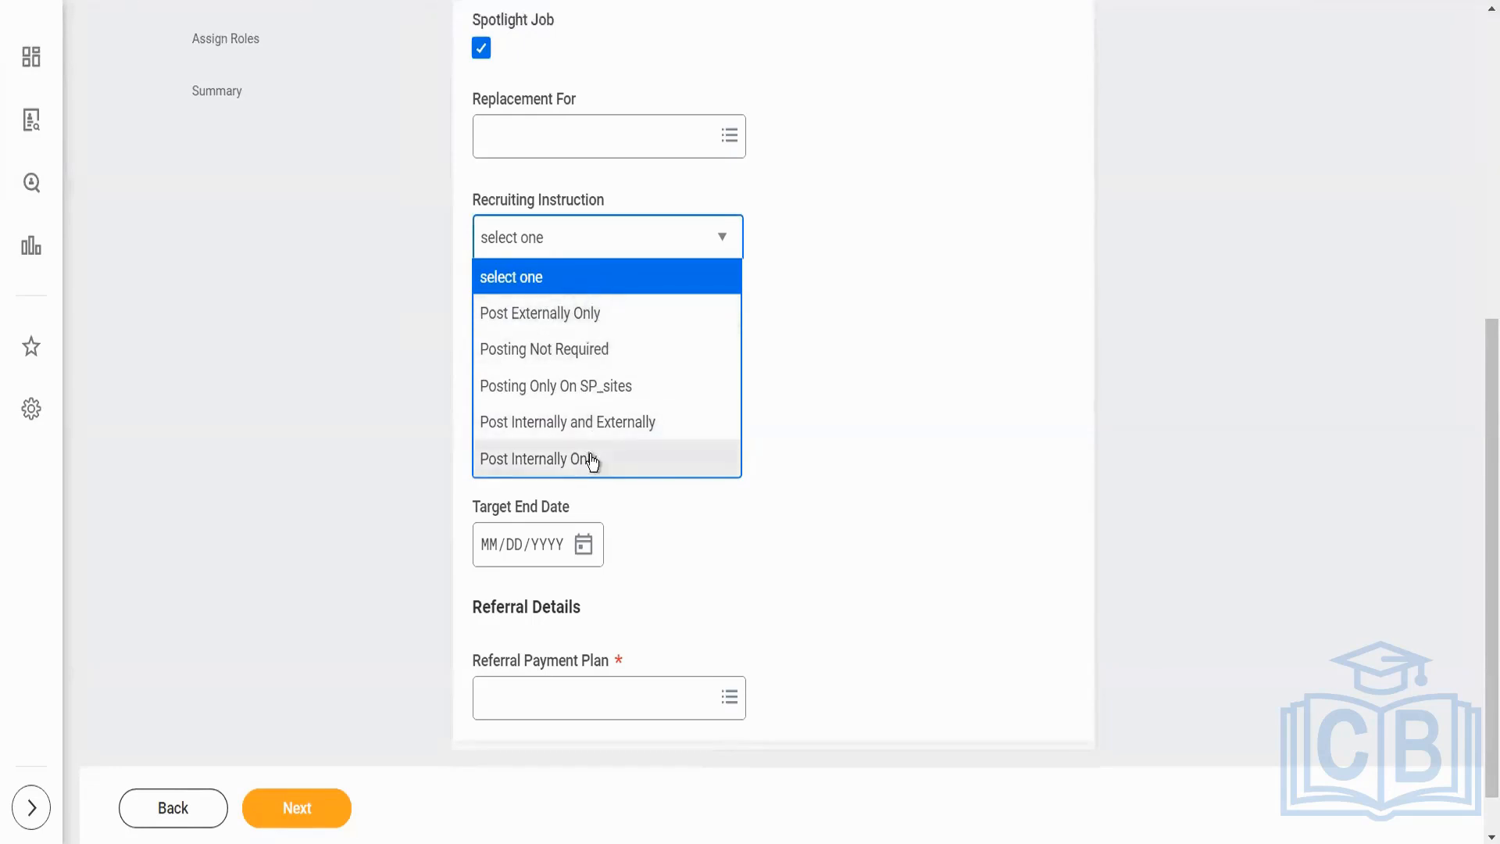
click(846, 340)
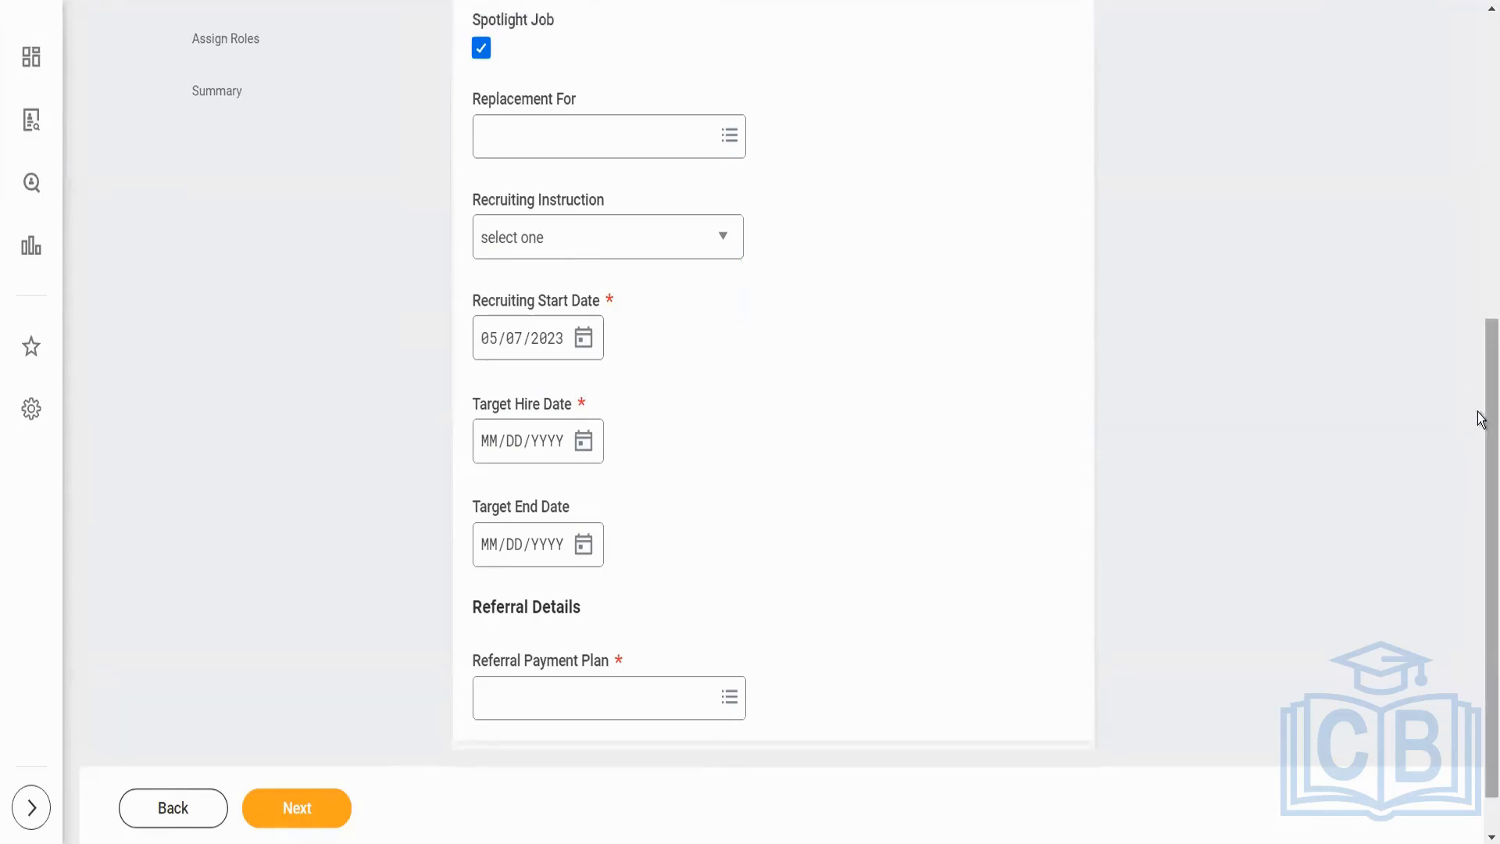
- Choose Promotional Referral as the Referral Payment Plan
drag(1481, 419, 1484, 445)
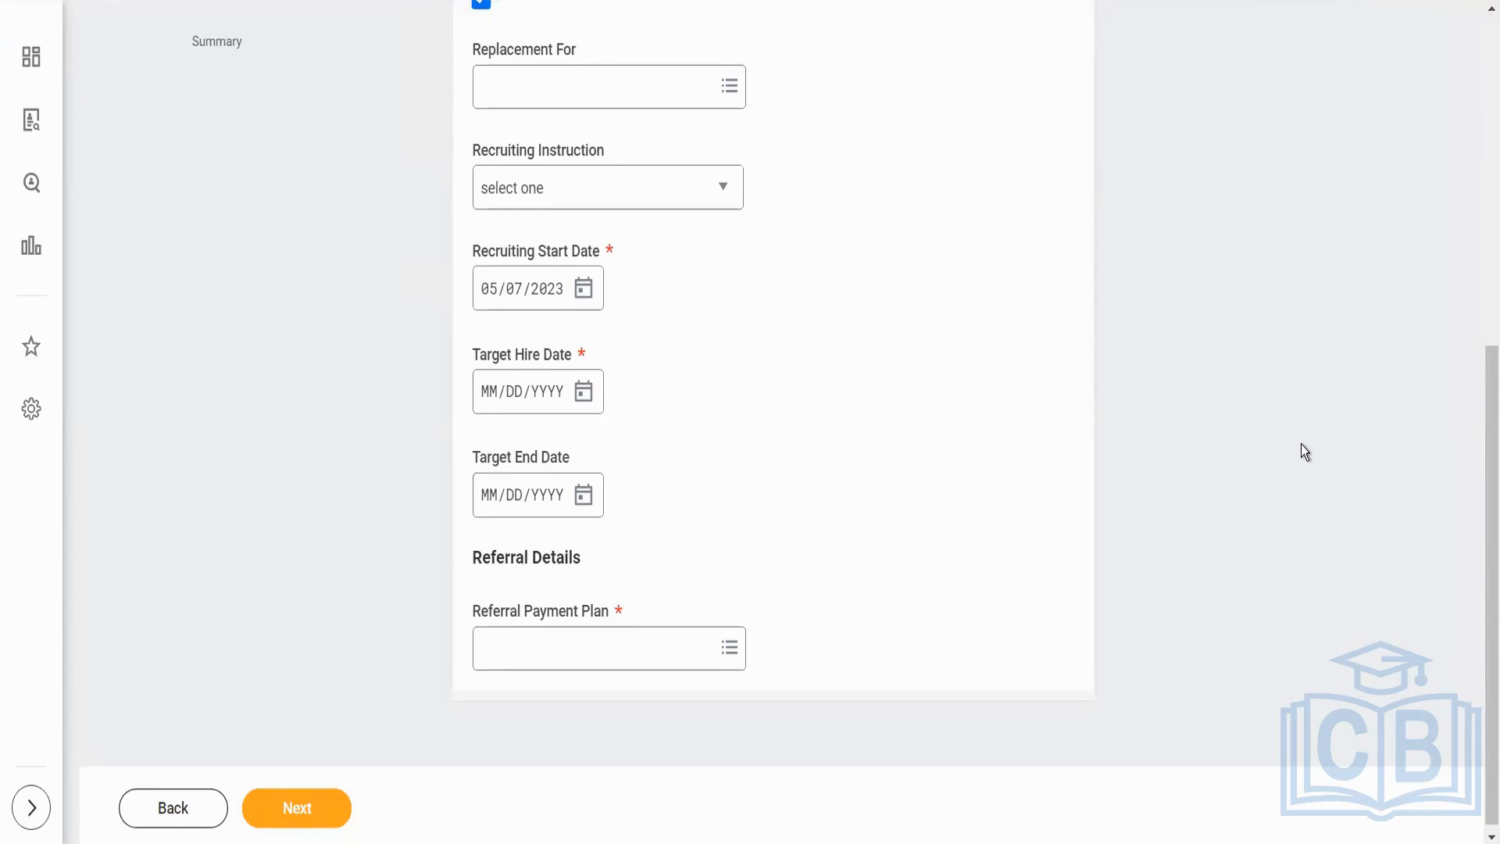
scroll(1480, 457, down, 1)
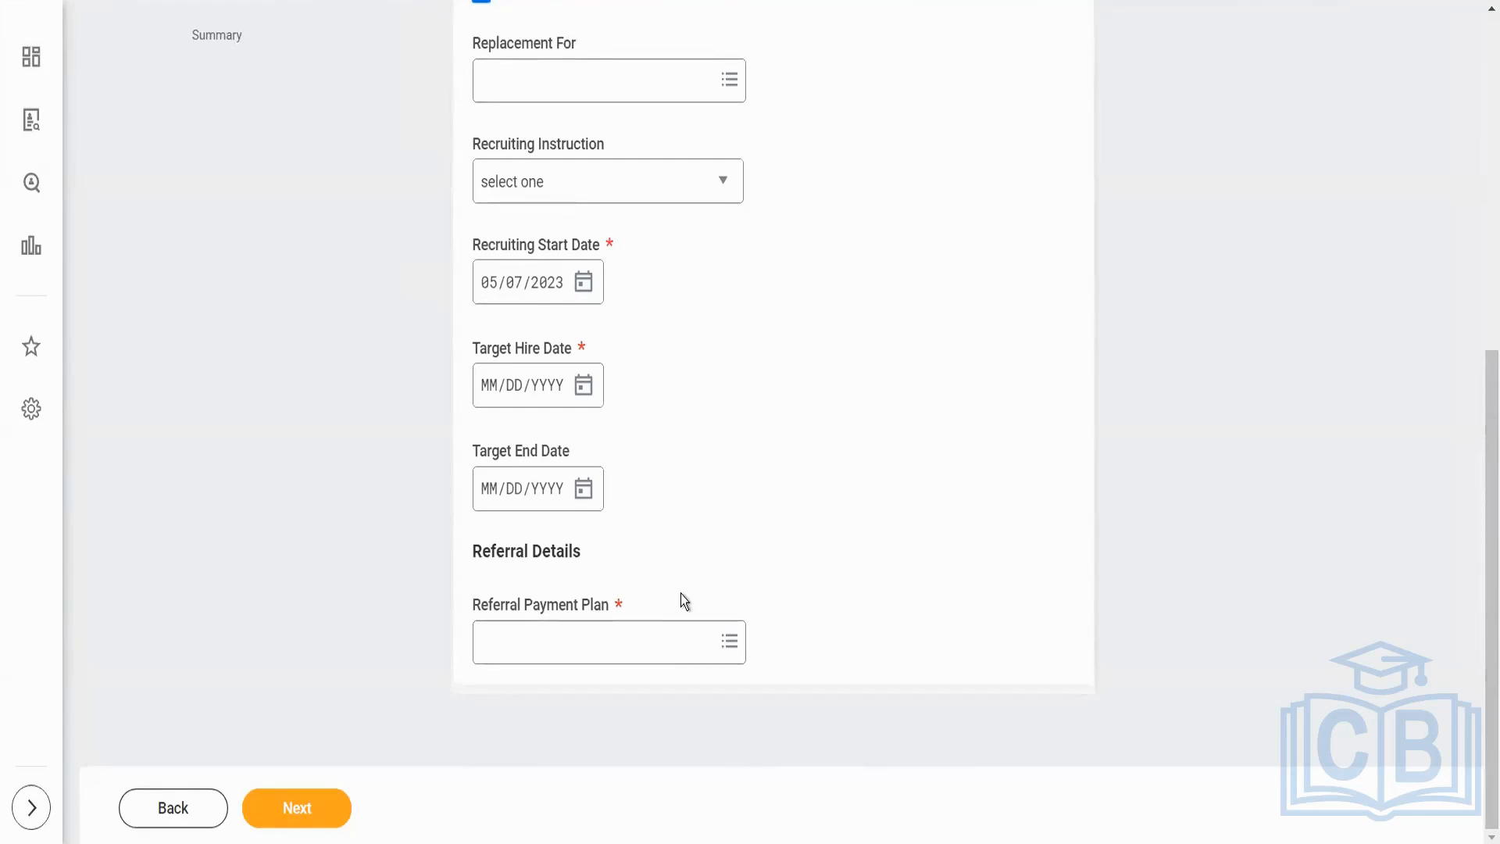
click(651, 641)
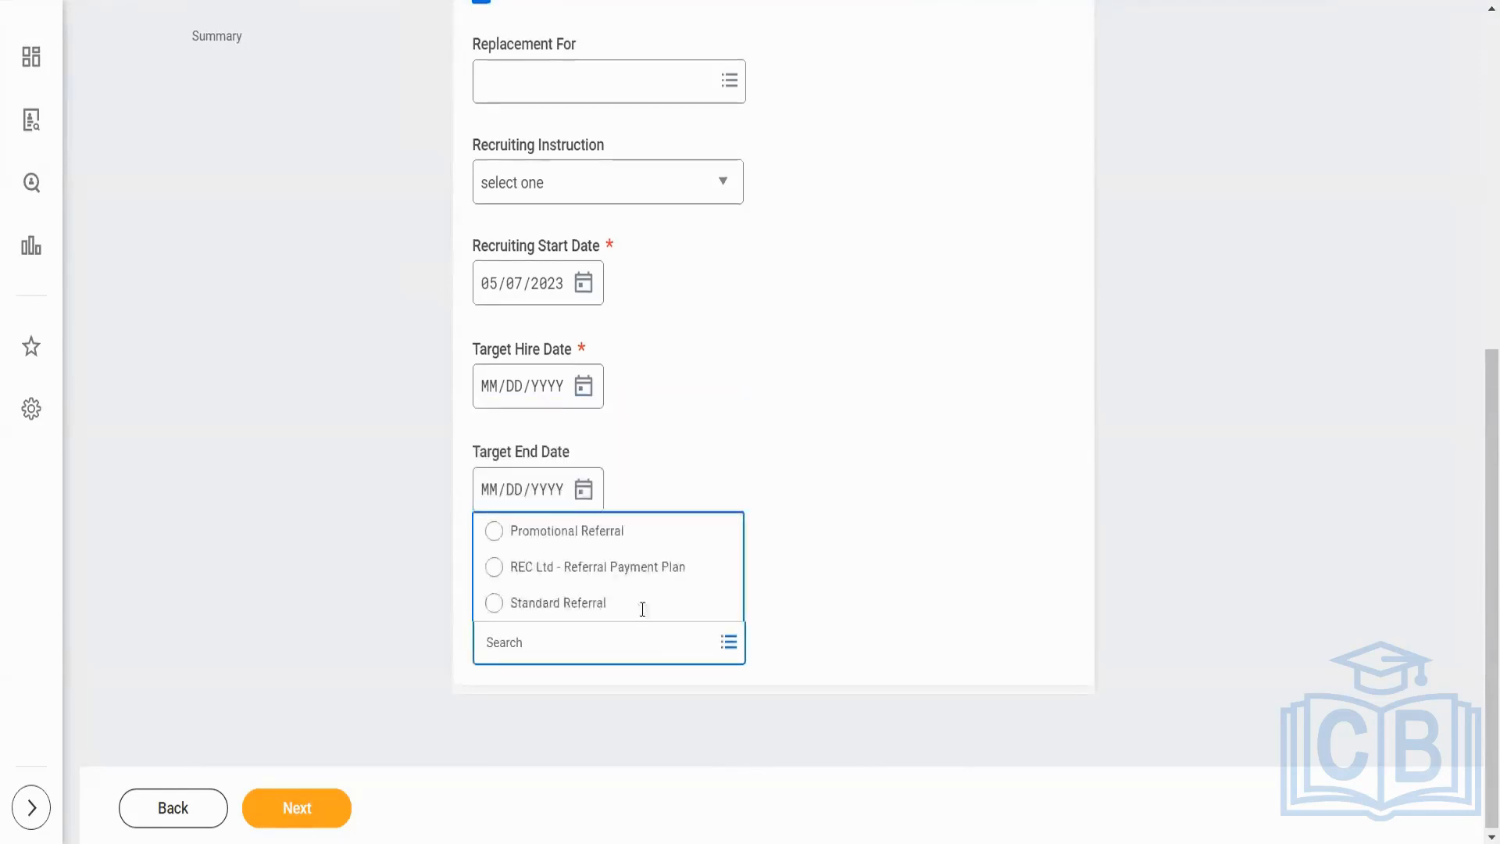
click(643, 539)
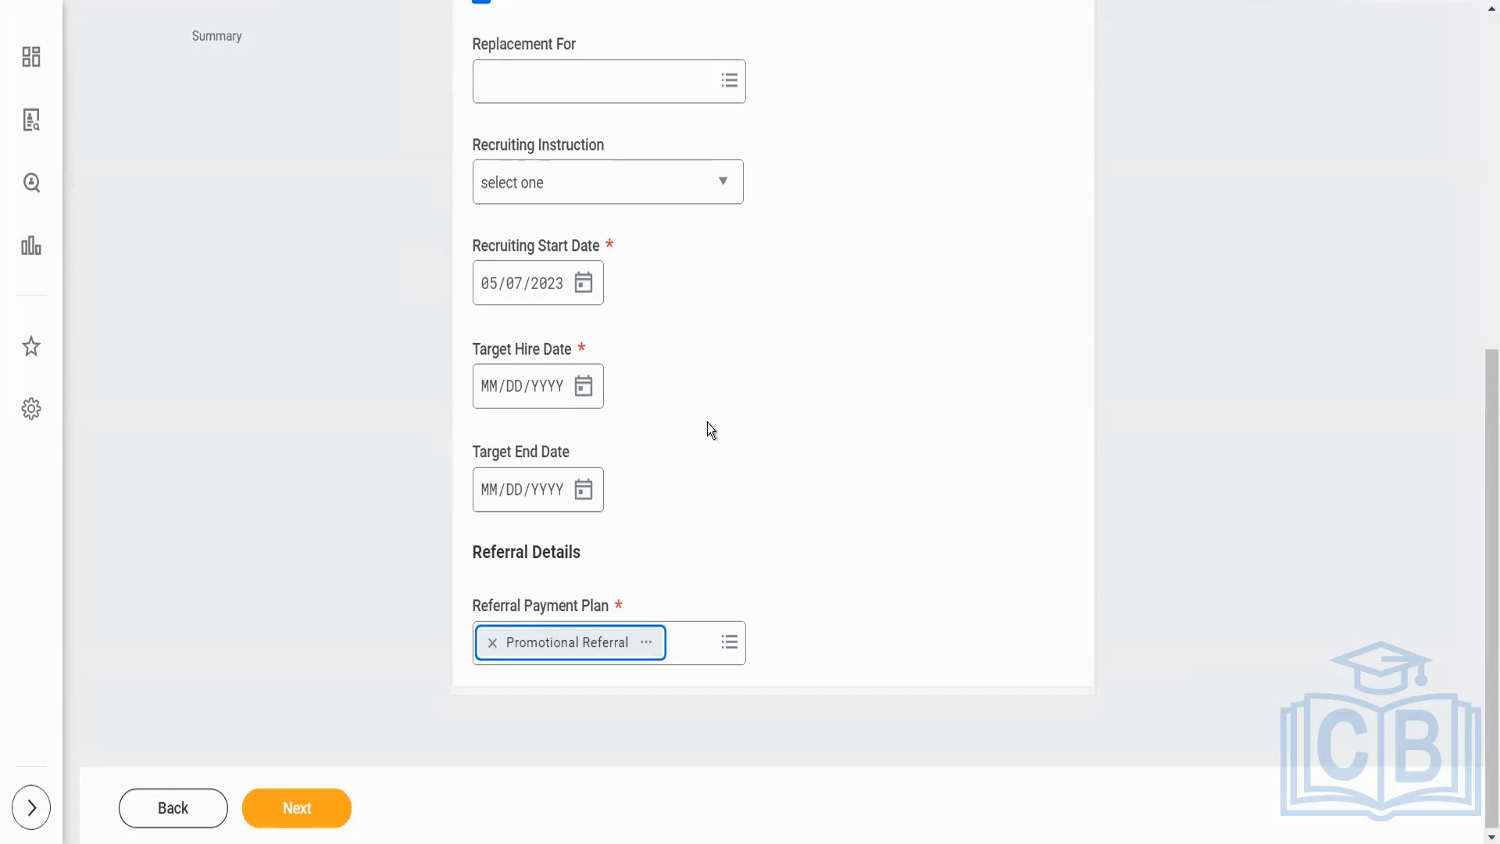
- Set the Target Hire Date to May 31, 2023 and continue to the Job section
drag(1489, 453, 1479, 125)
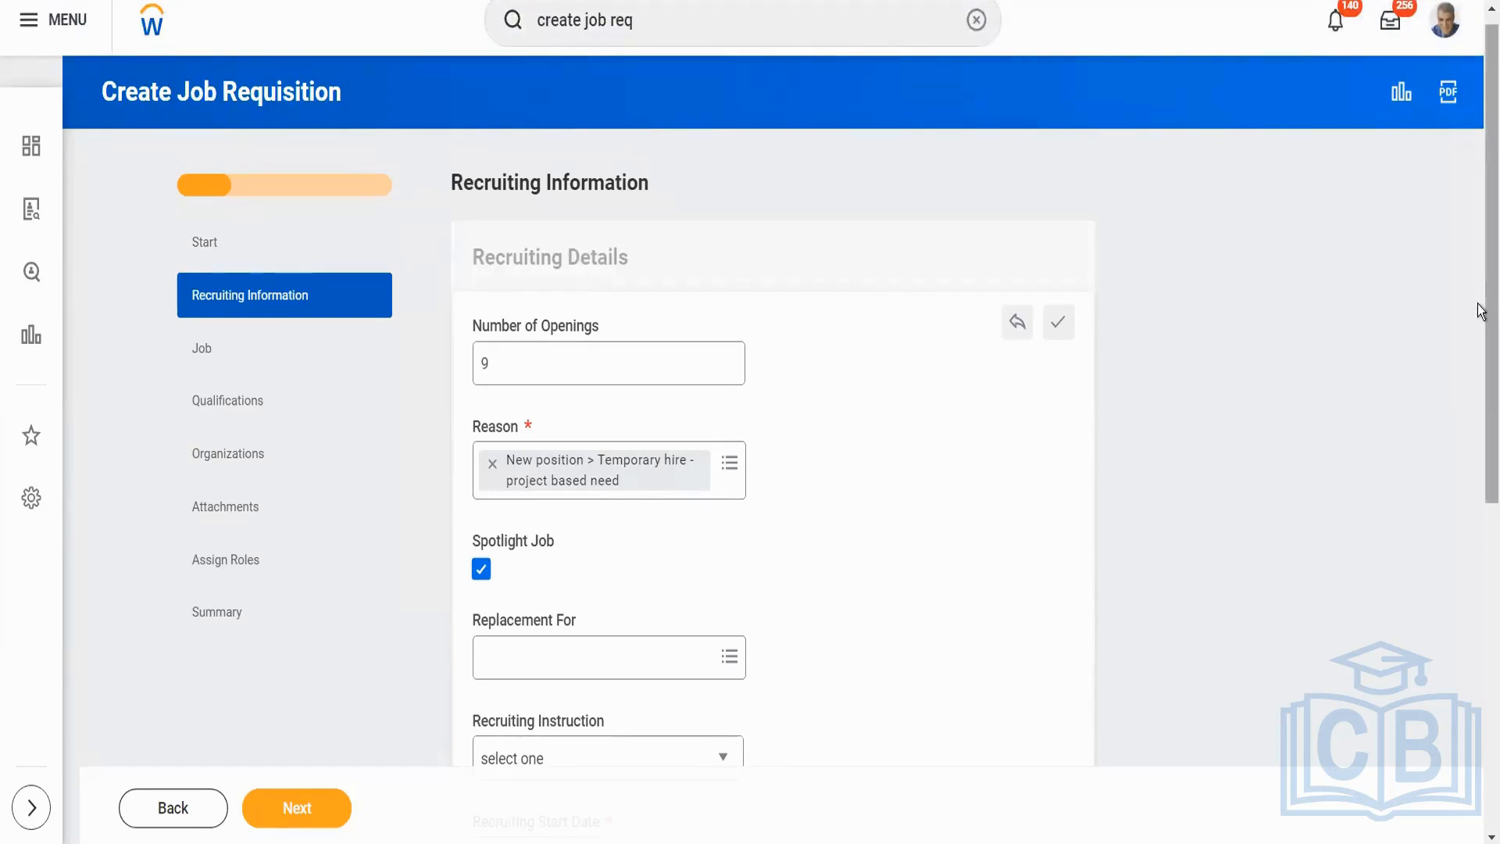
scroll(1479, 484, down, 7)
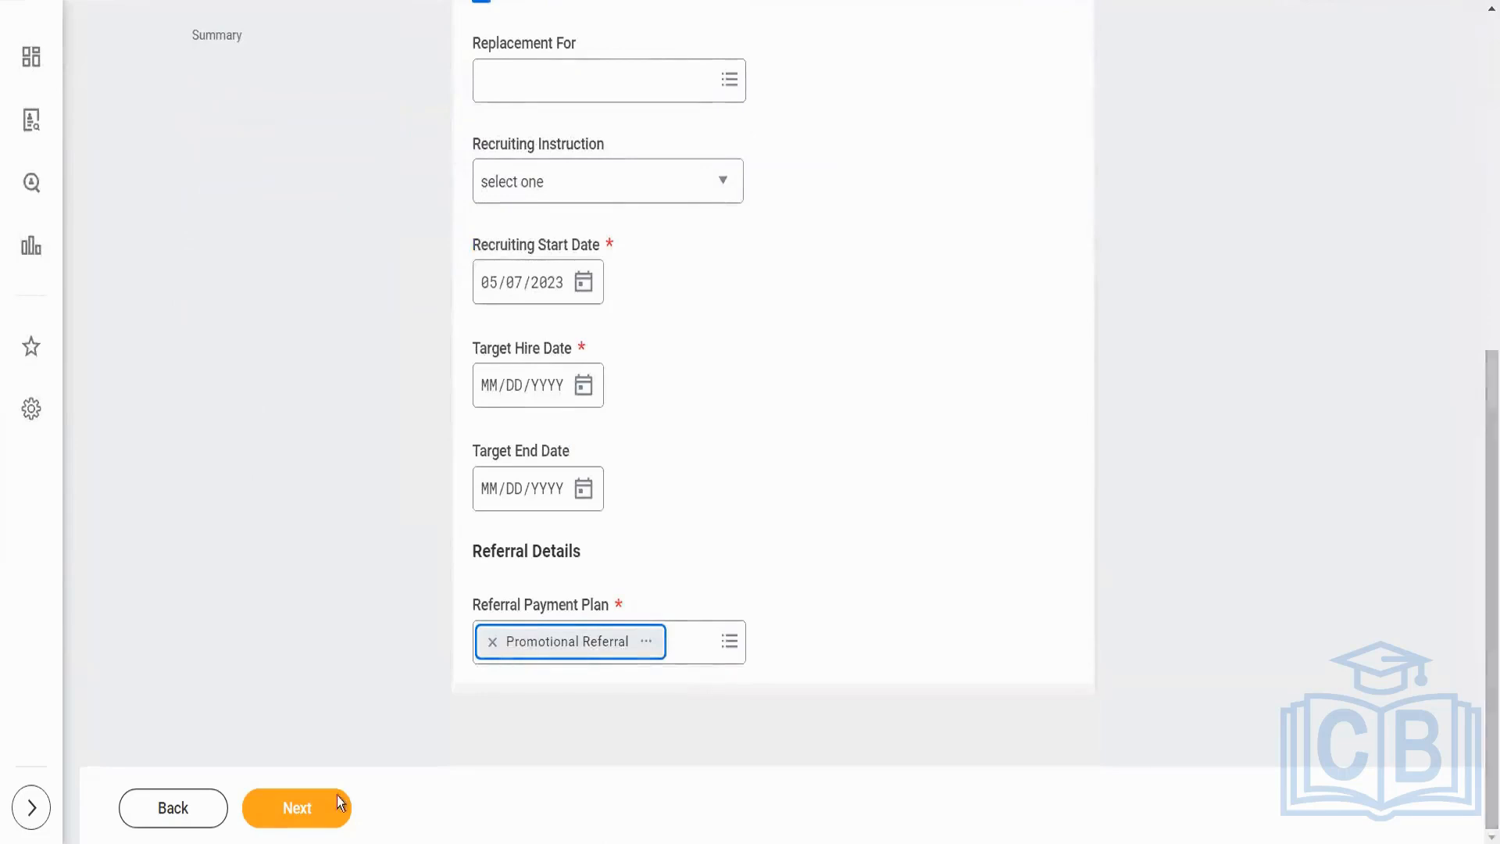
click(307, 810)
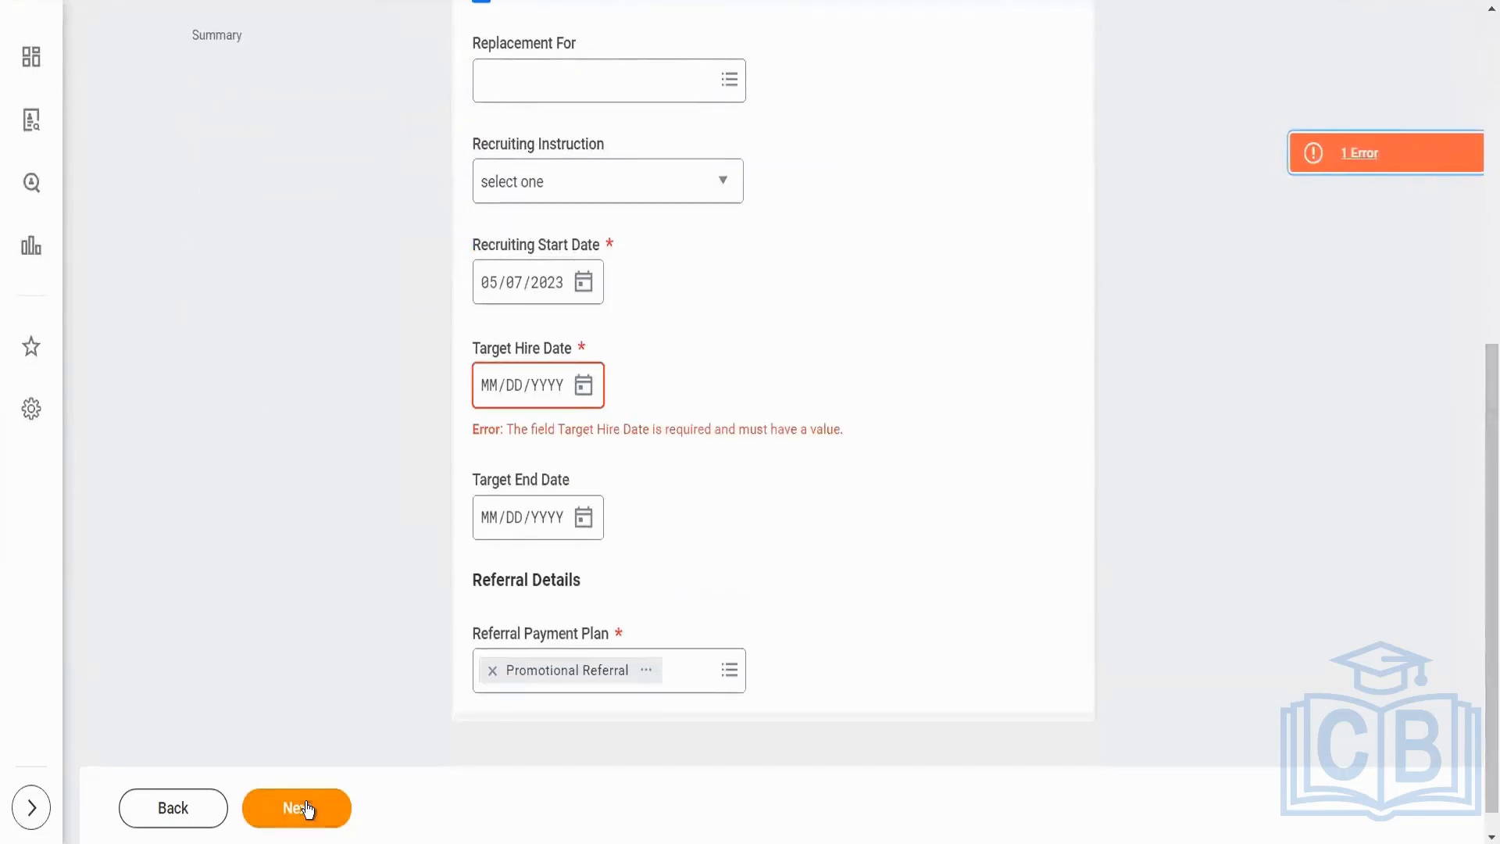
click(588, 391)
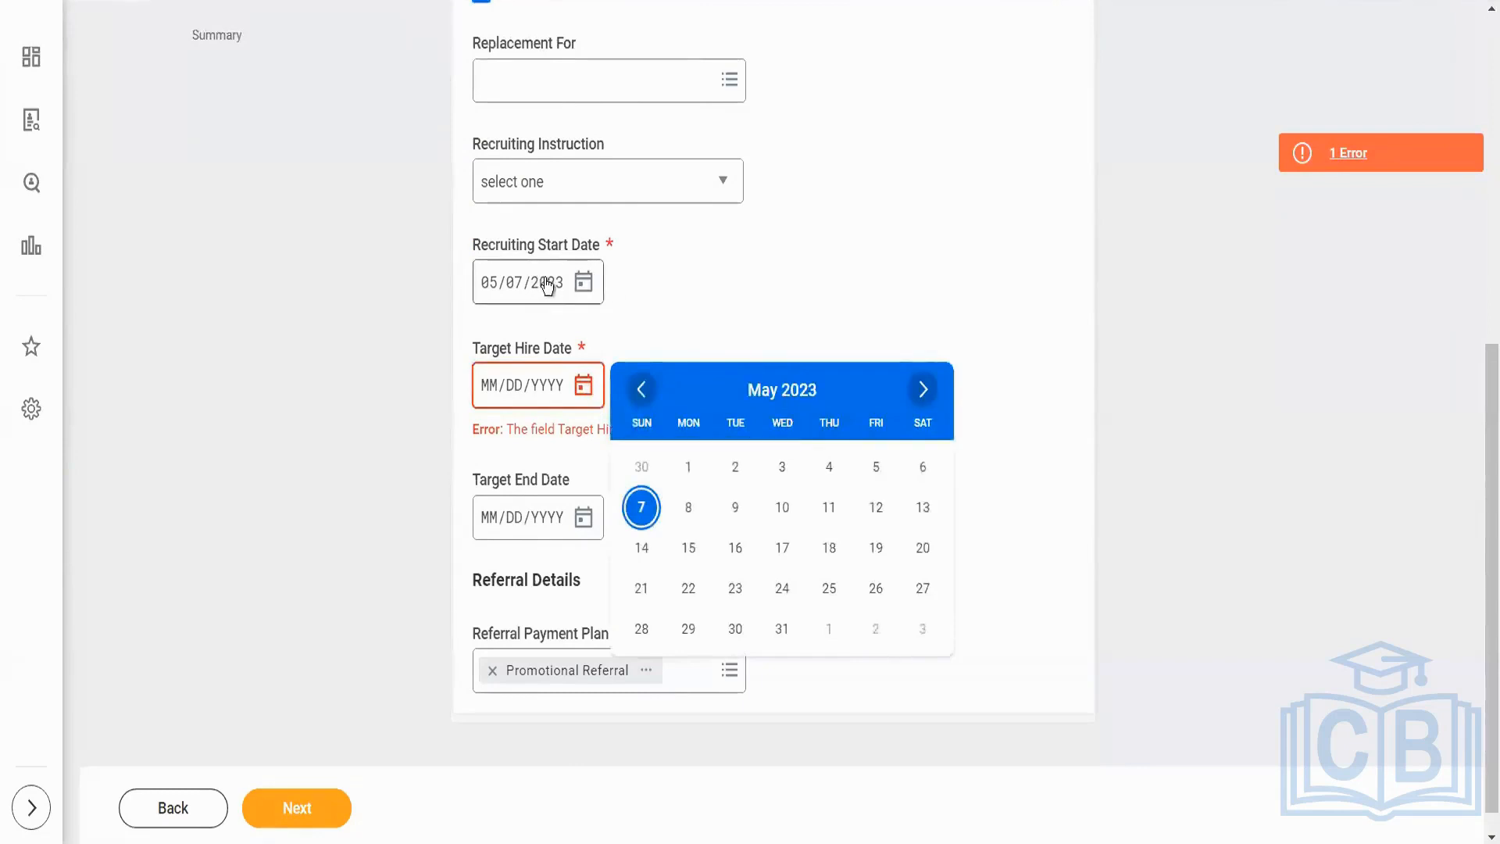
click(784, 629)
click(297, 809)
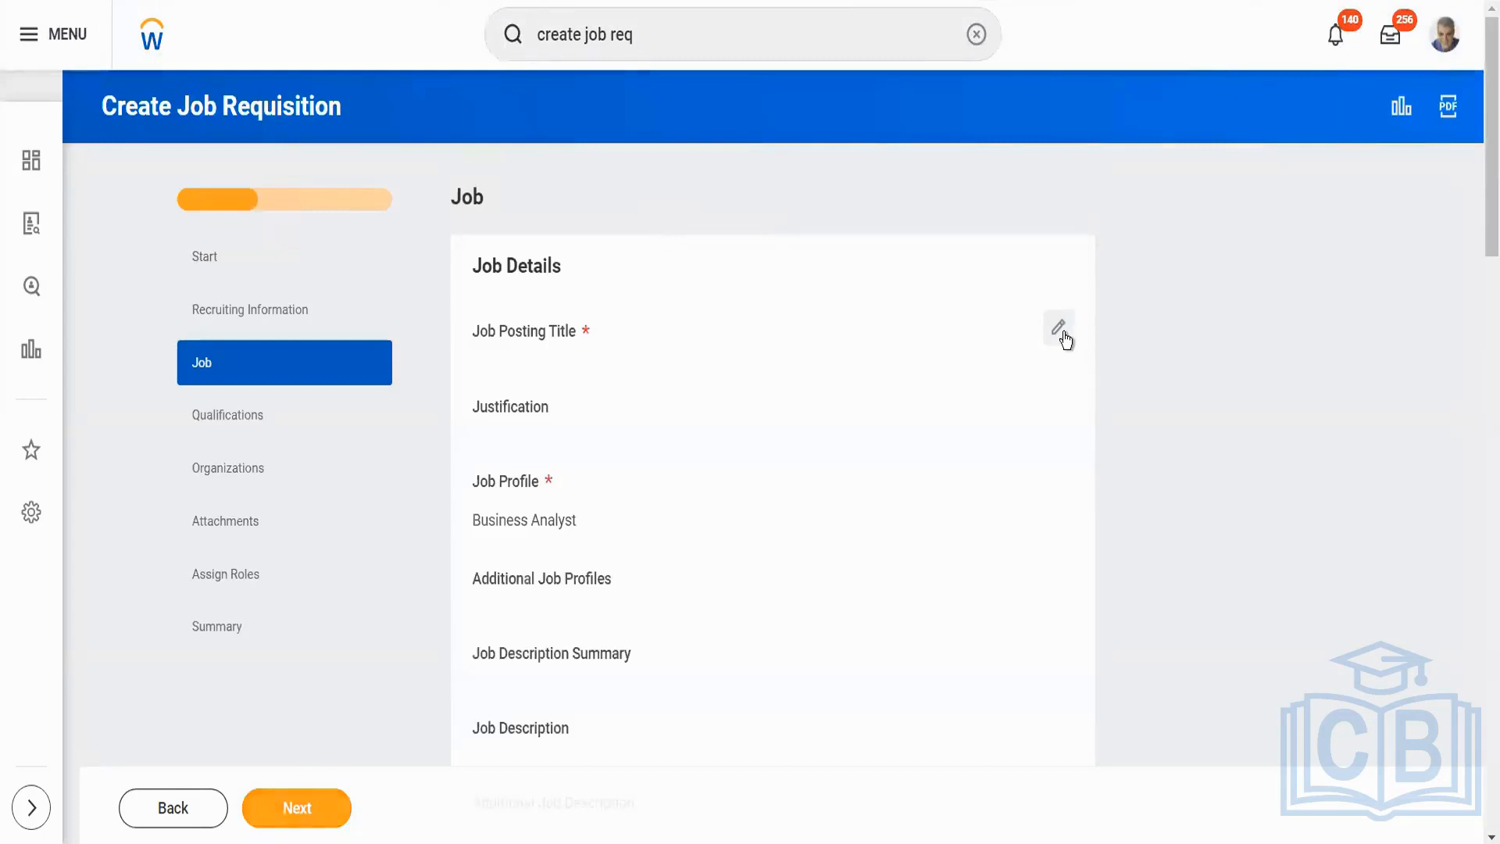
- Open the Job Details for editing and enter Manager as the Job Posting Title
click(1058, 328)
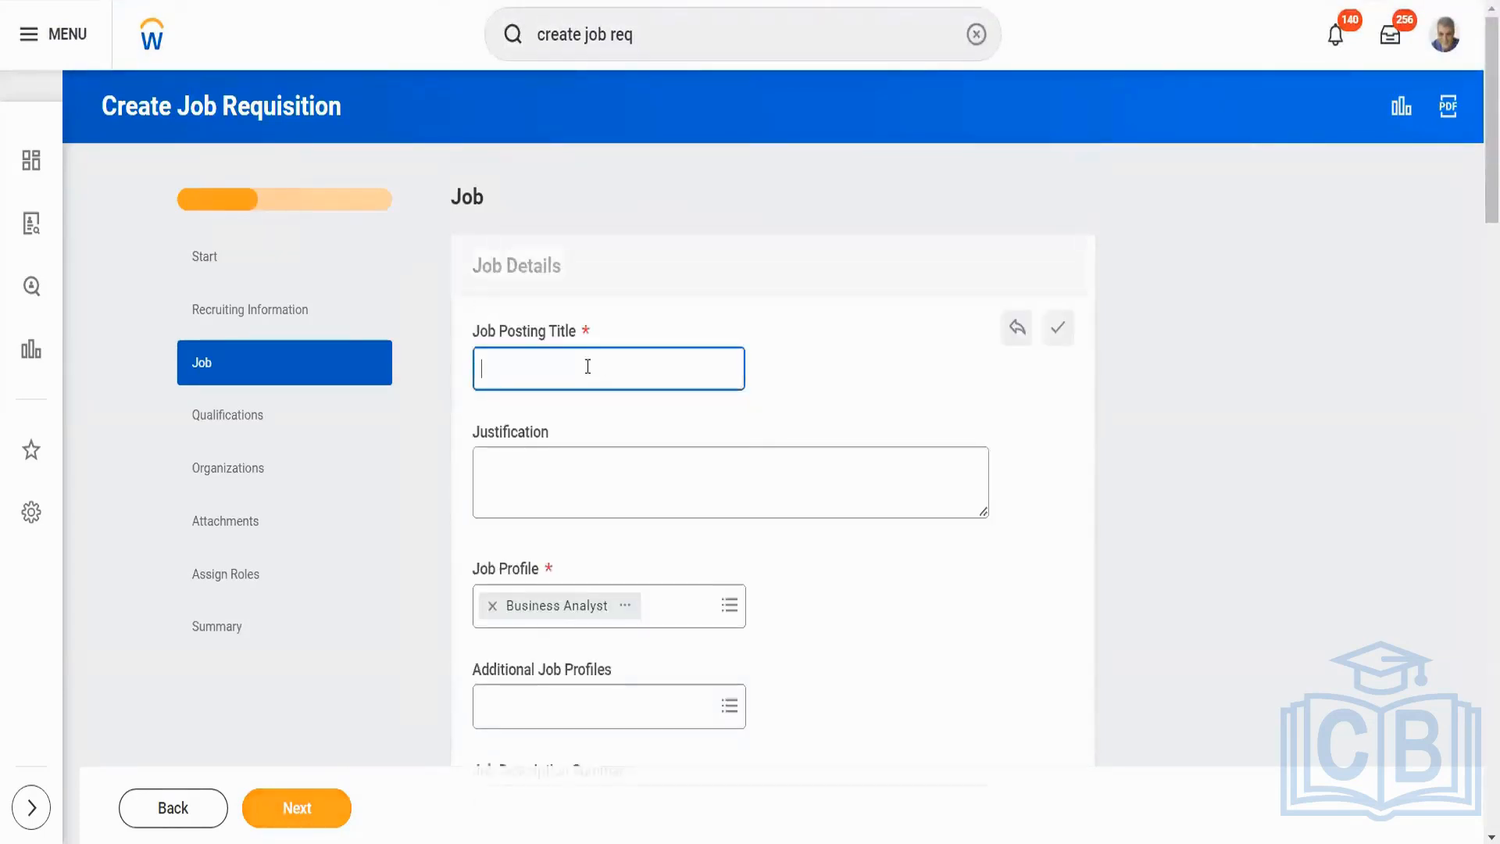
text(Manager)
click(753, 475)
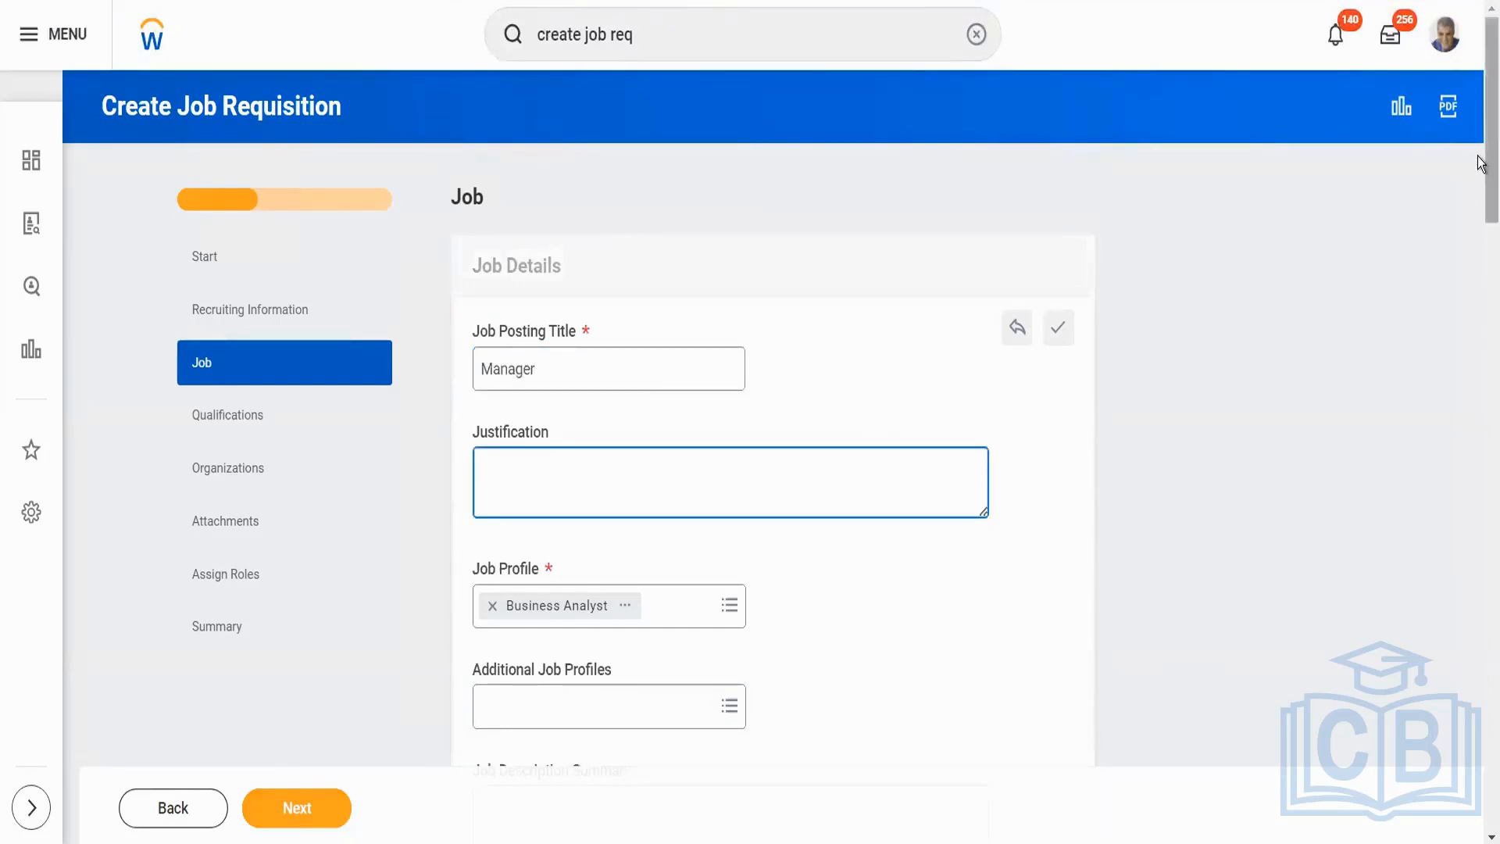
- Change the Job Profile to Manager and place the cursor in the Job Description Summary
scroll(465, 367, down, 4)
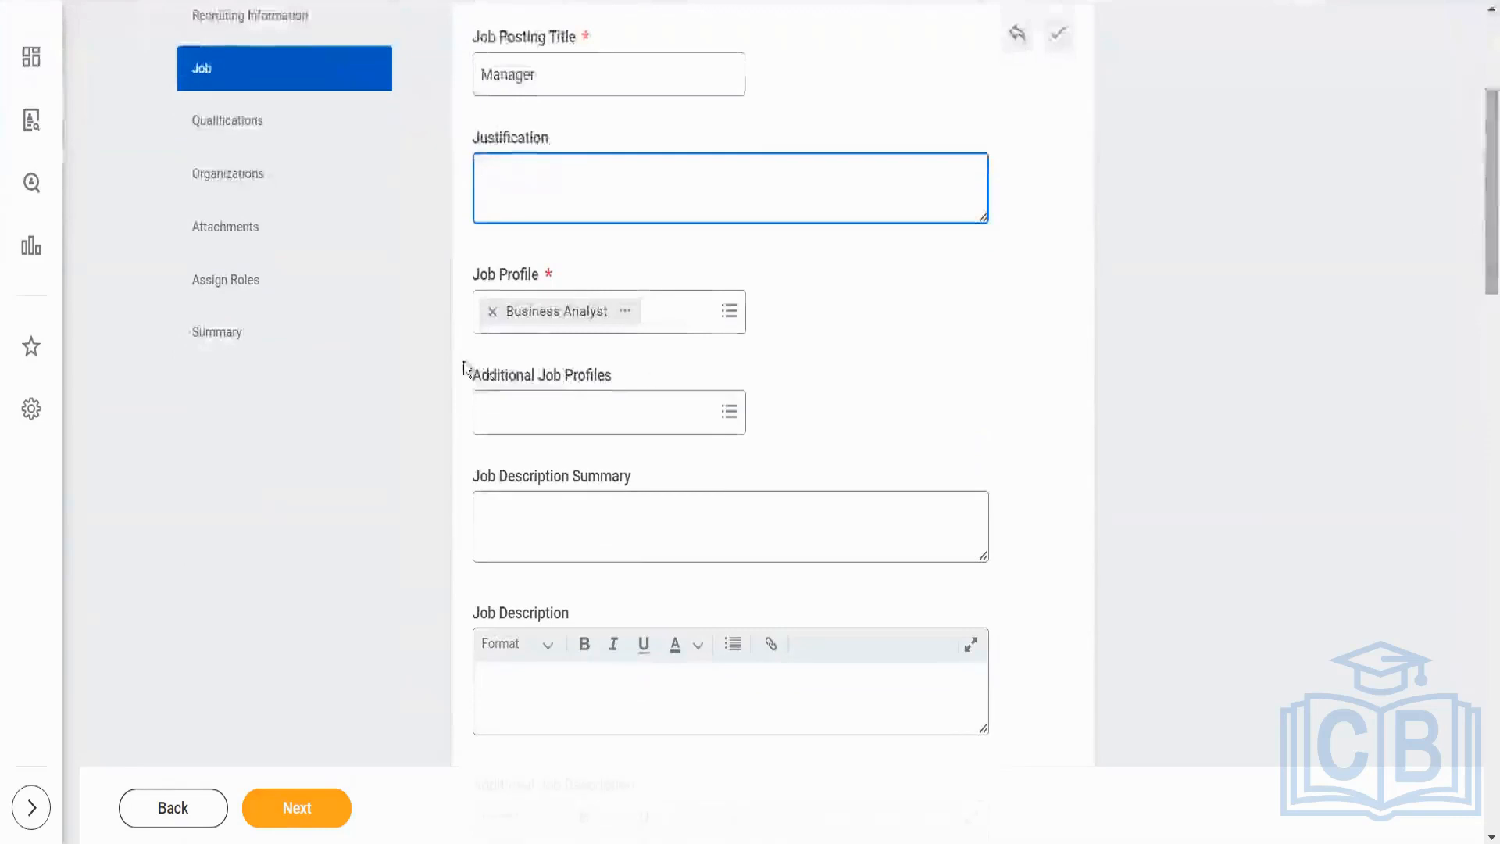
click(492, 311)
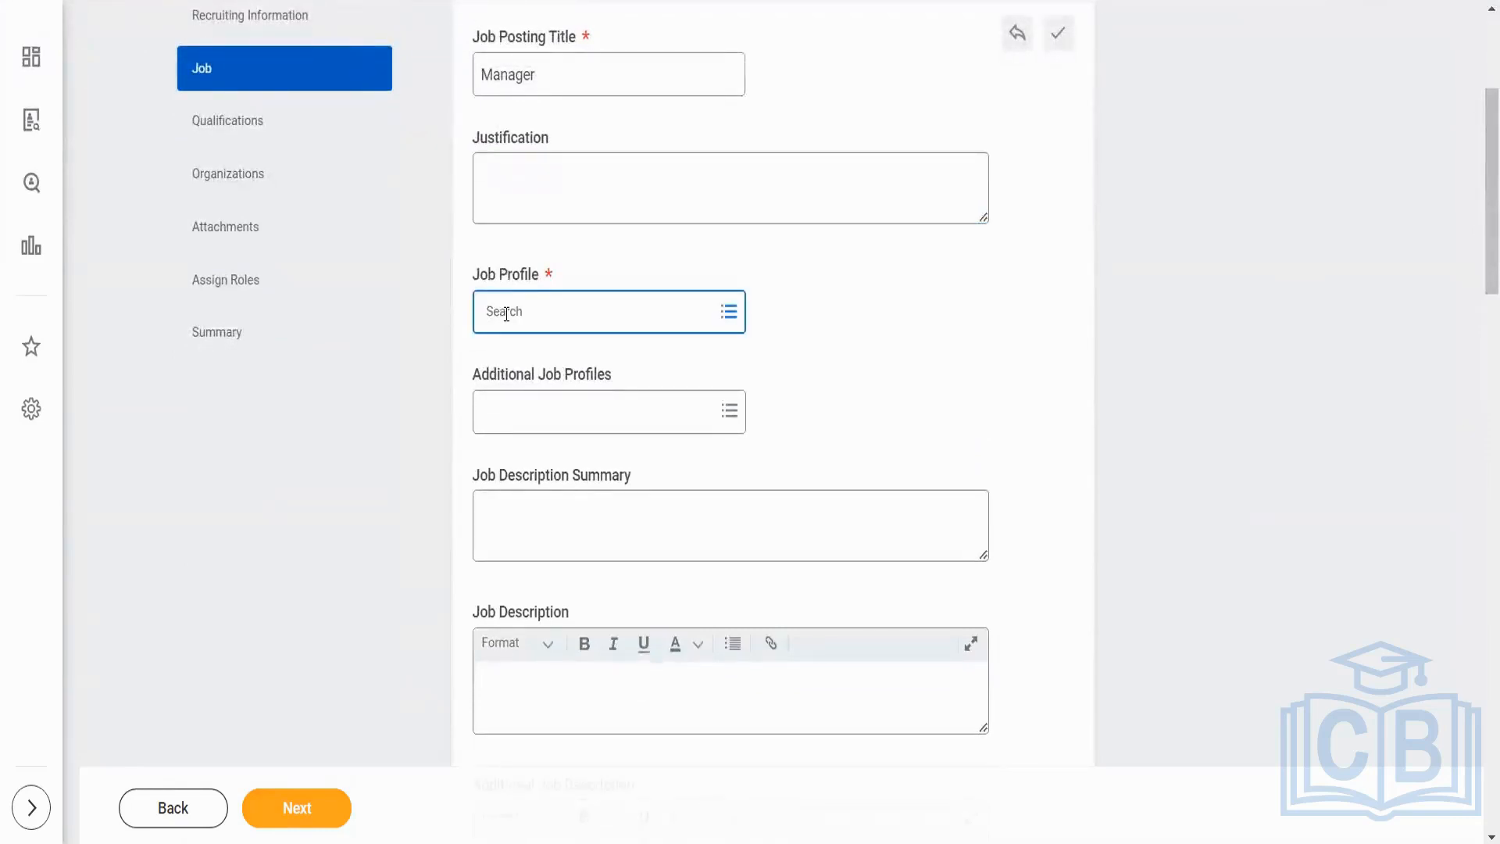
text(manager)
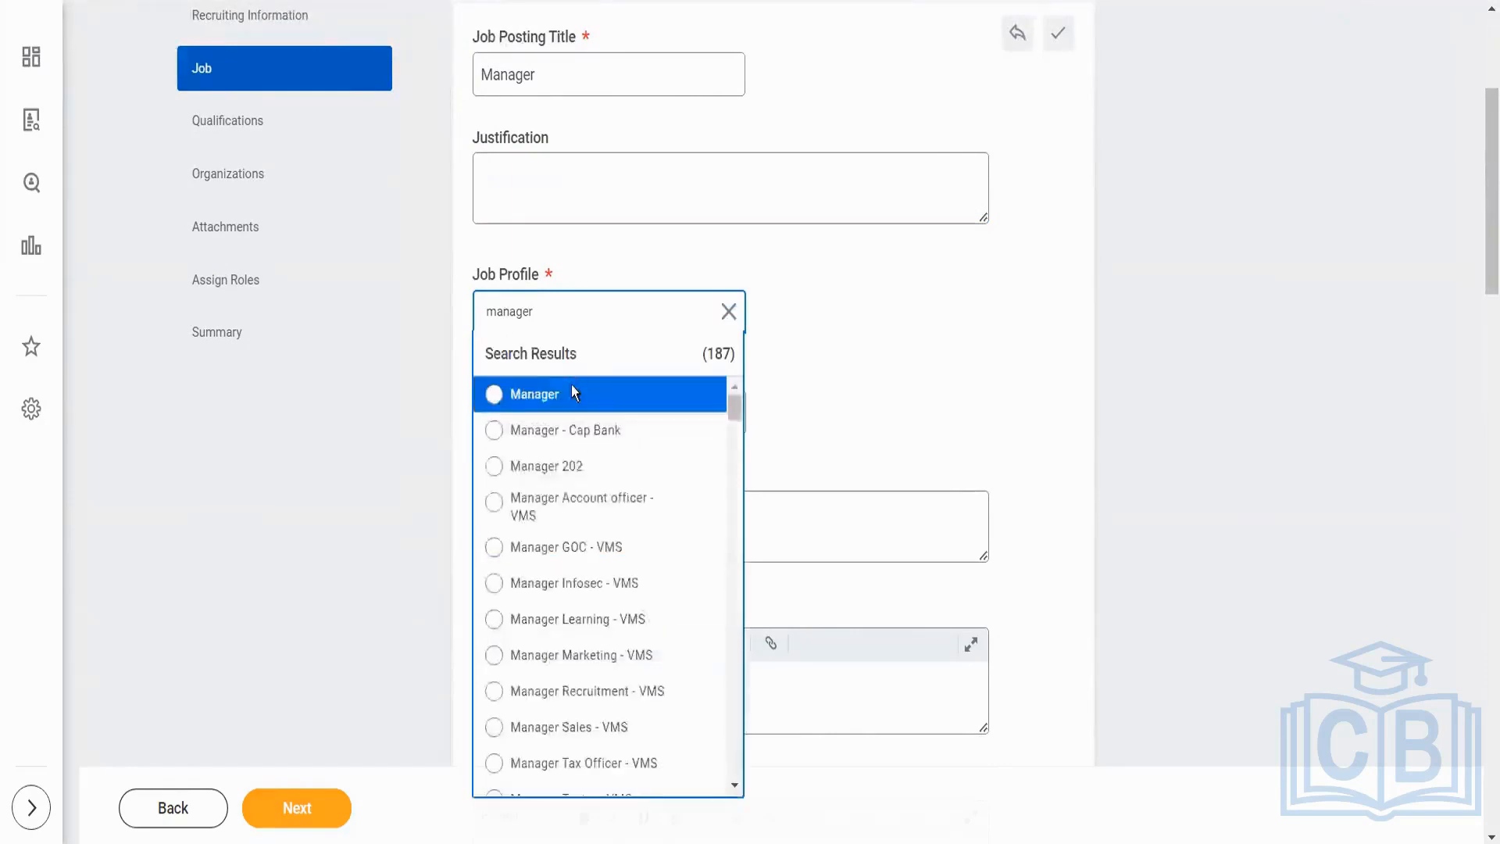
click(633, 411)
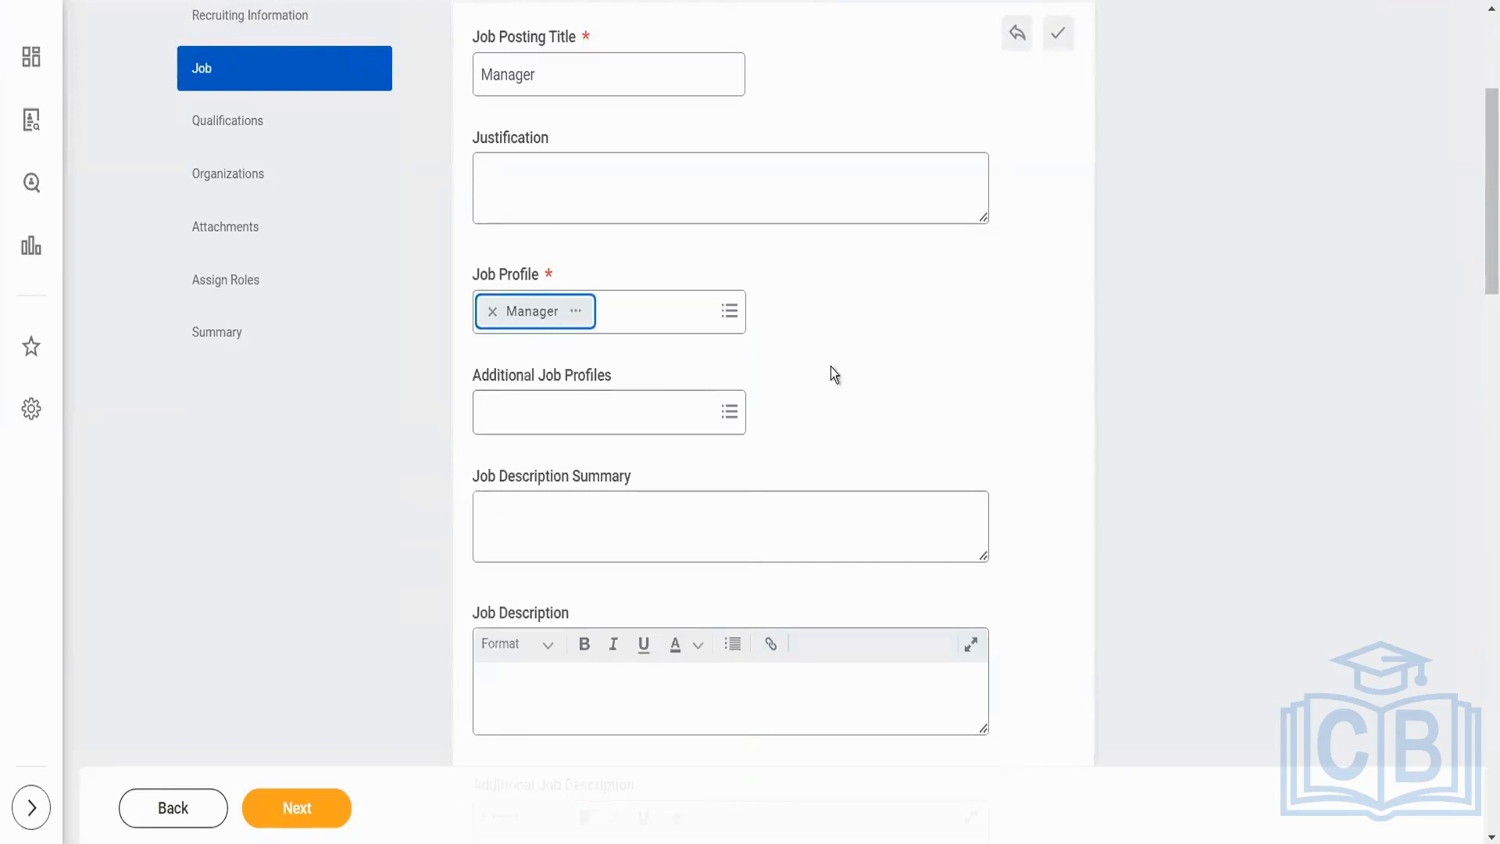
scroll(1480, 219, down, 1)
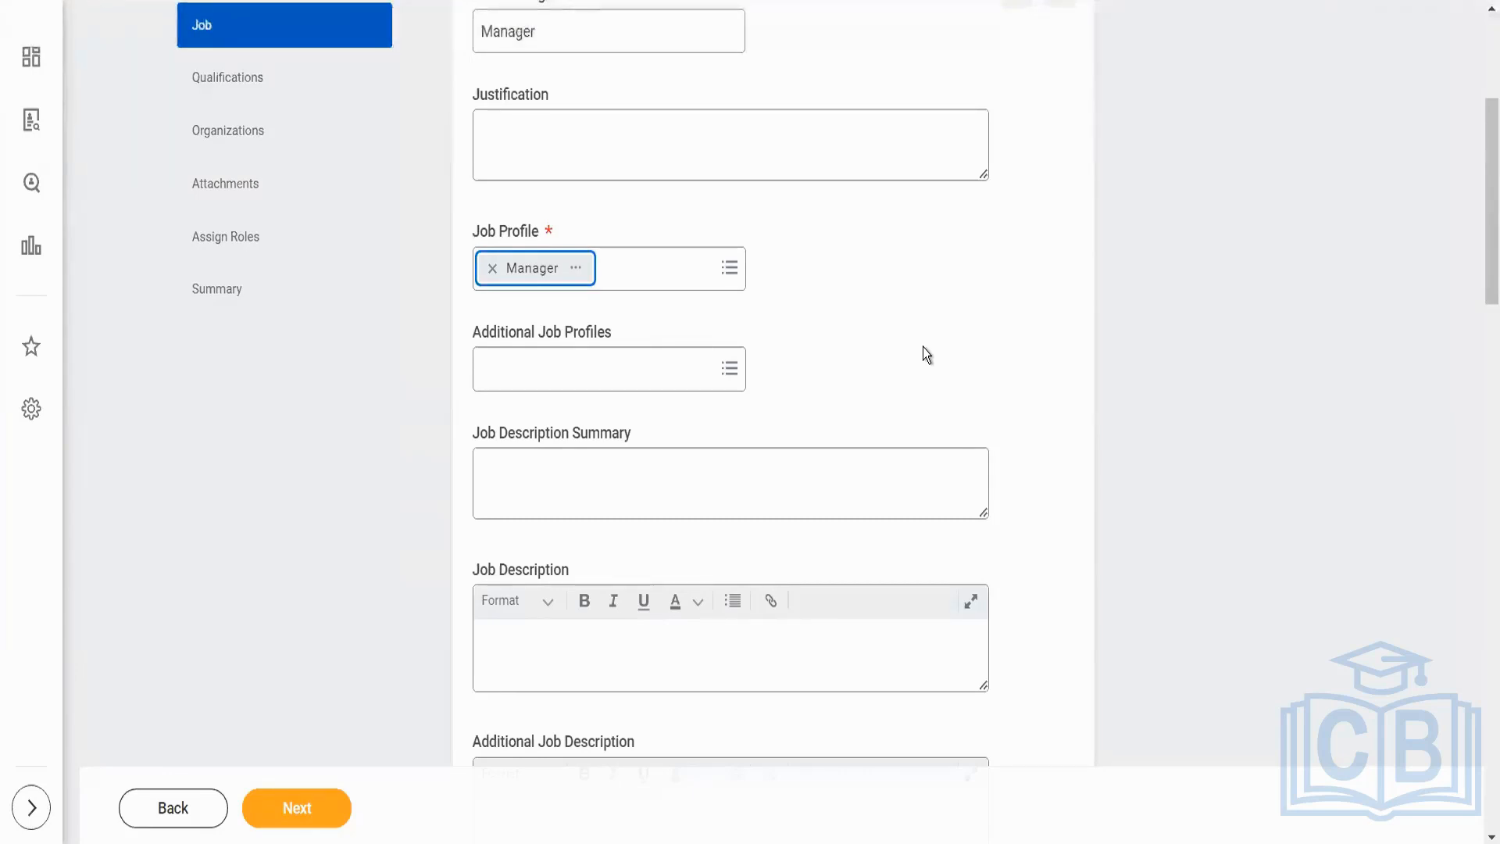
click(724, 494)
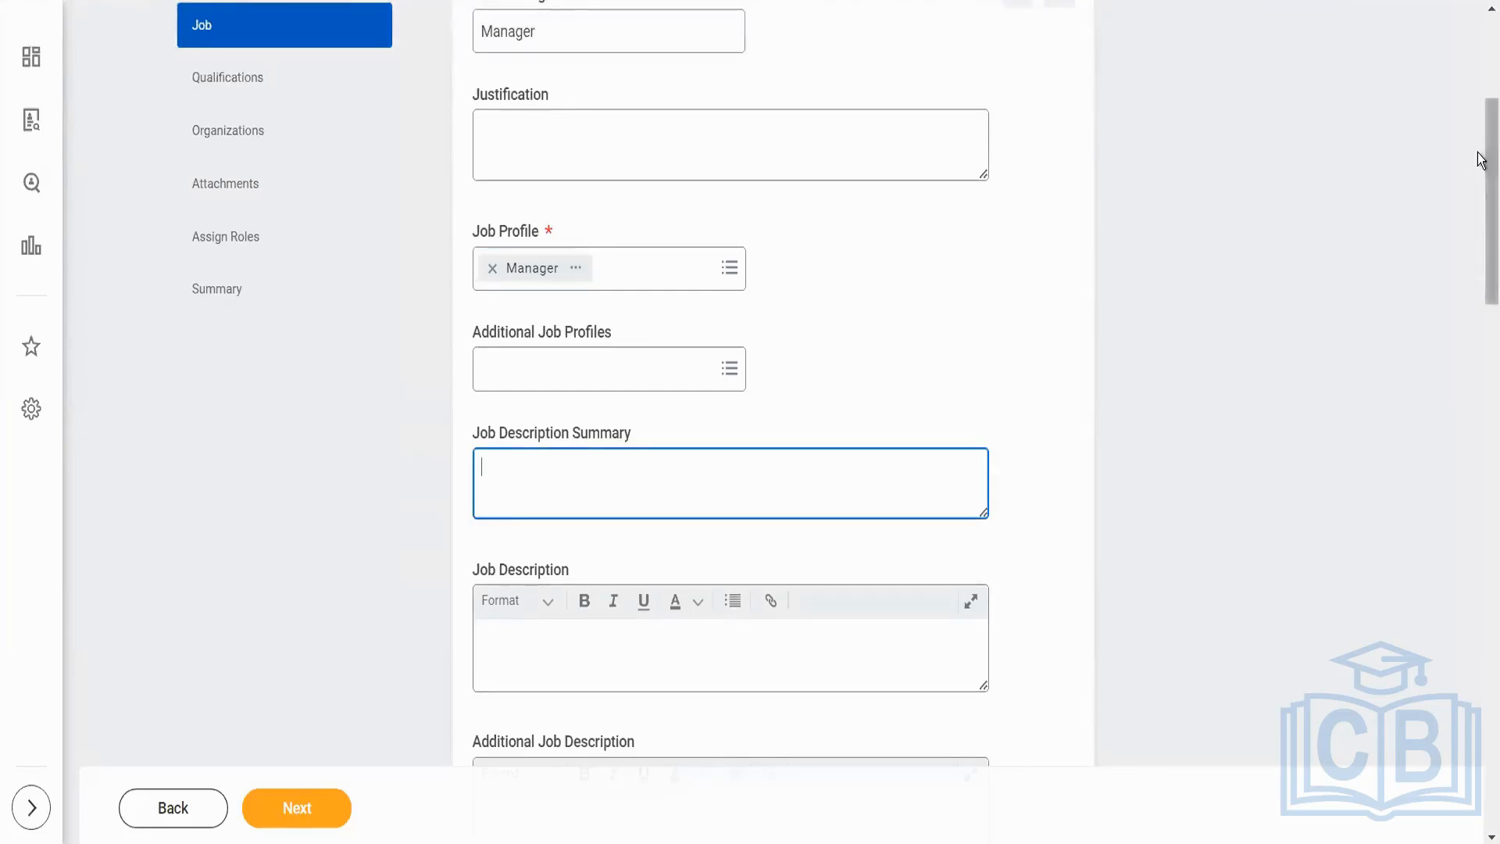
- Duplicate the requisition's browser tab, cancel the Create Job Requisition form in the copy and activate the site search
scroll(1480, 176, down, 2)
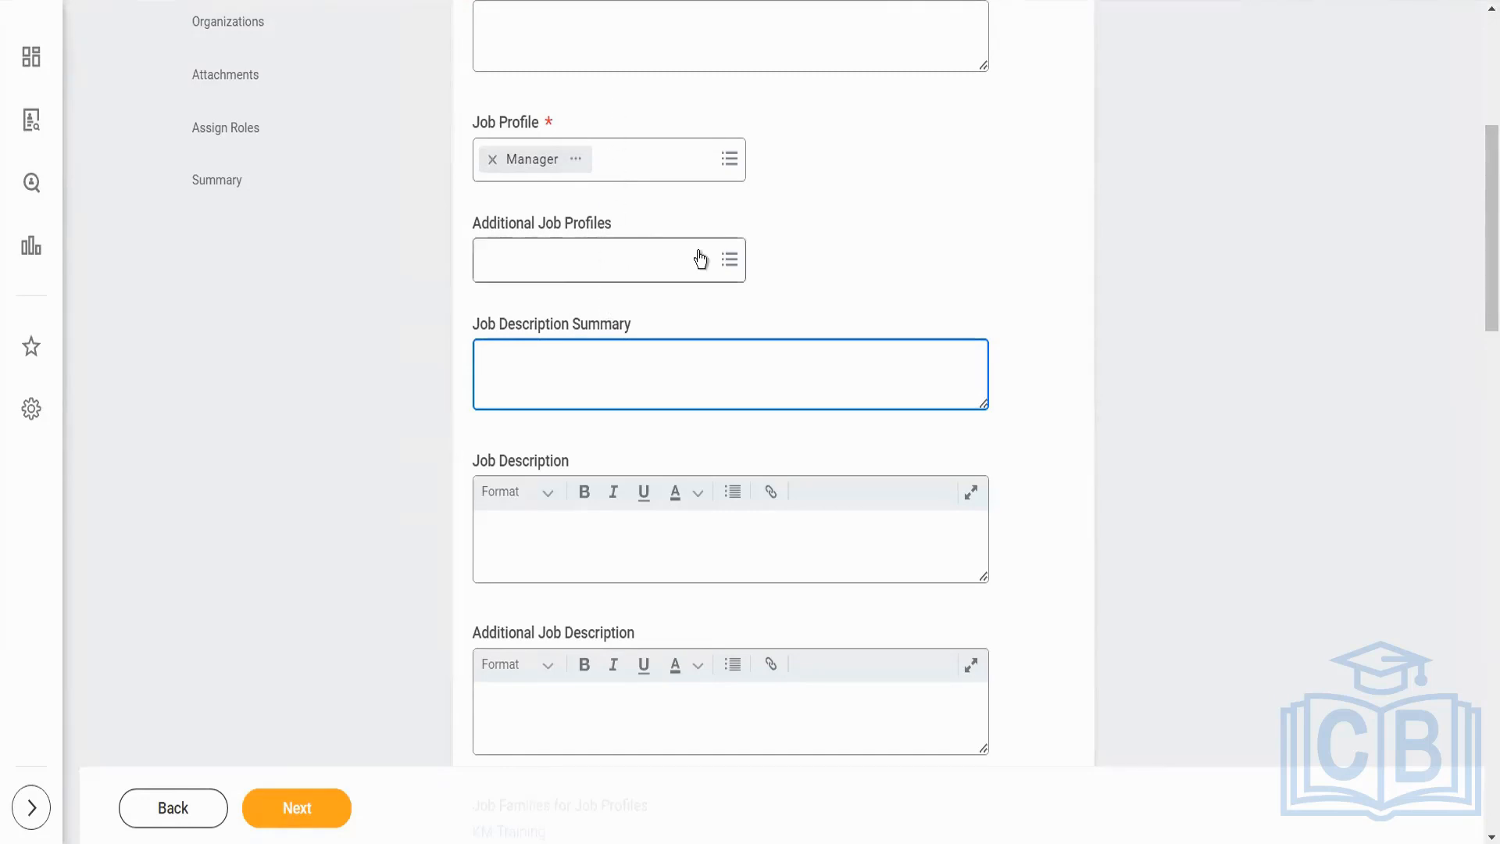
scroll(650, 275, up, 1)
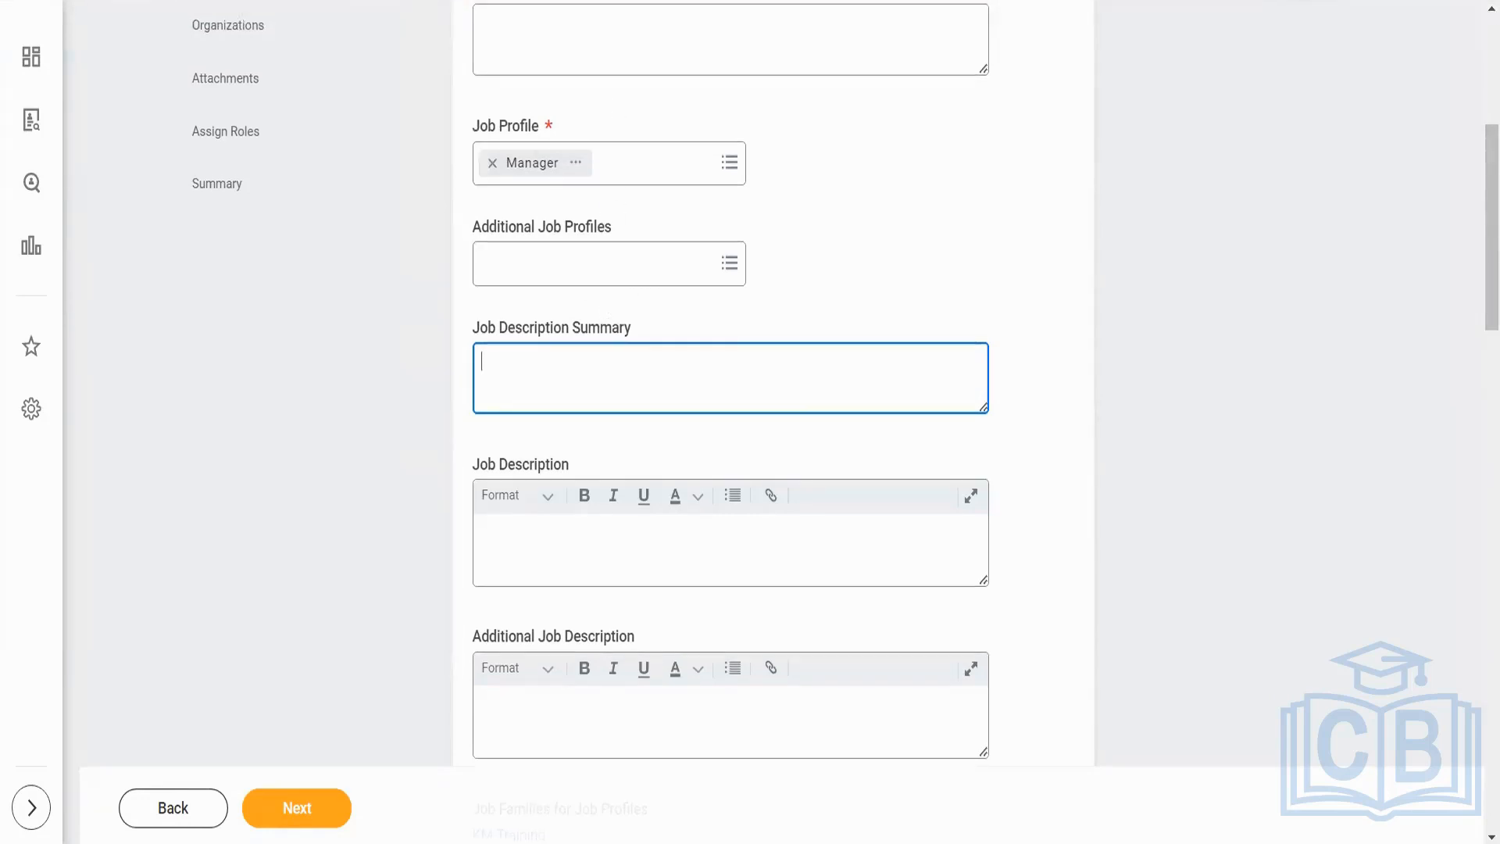
right_click(85, 0)
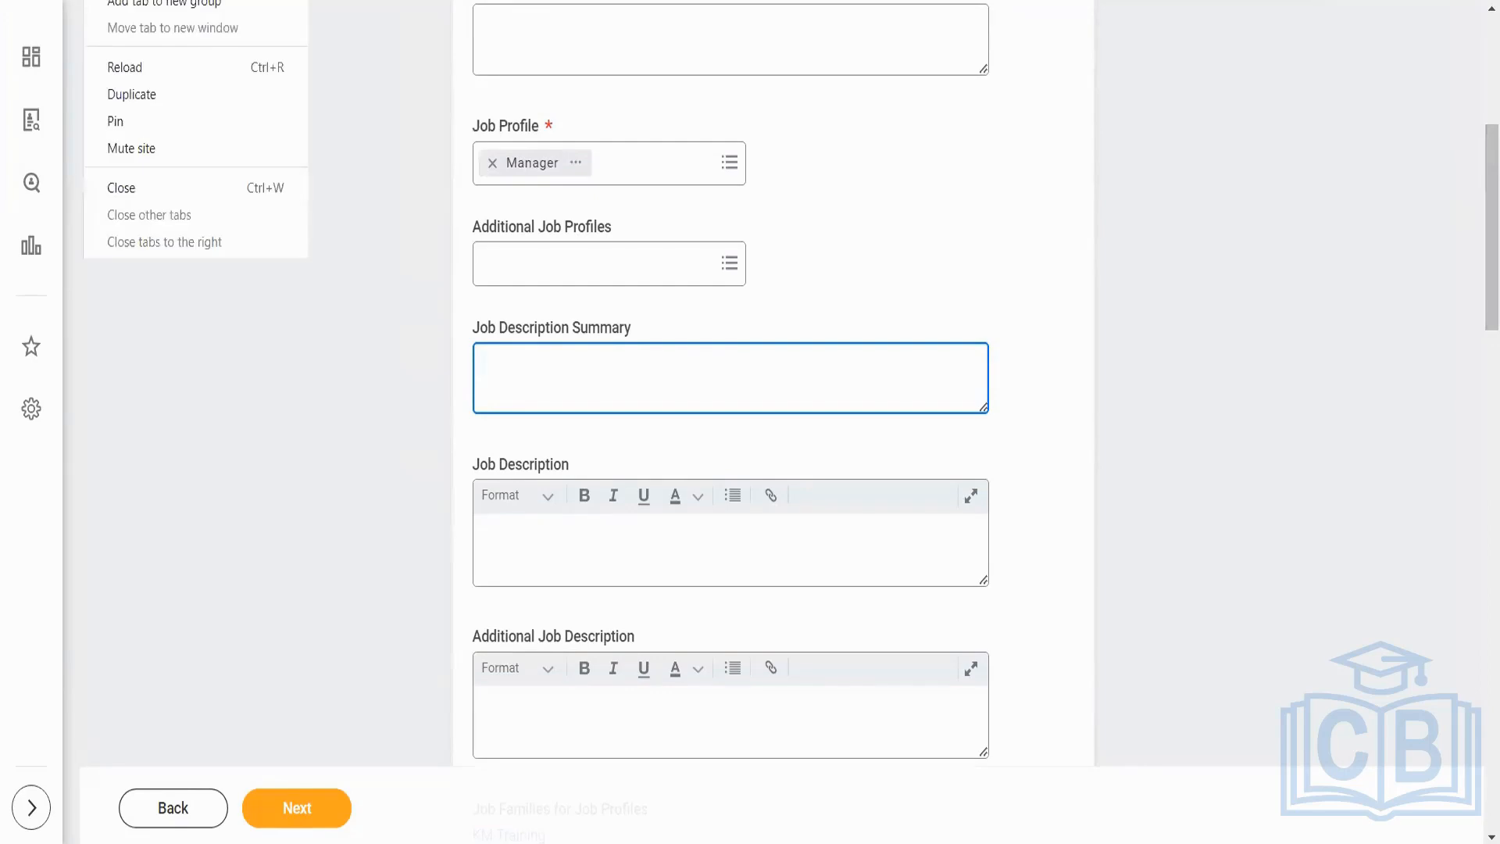
click(153, 92)
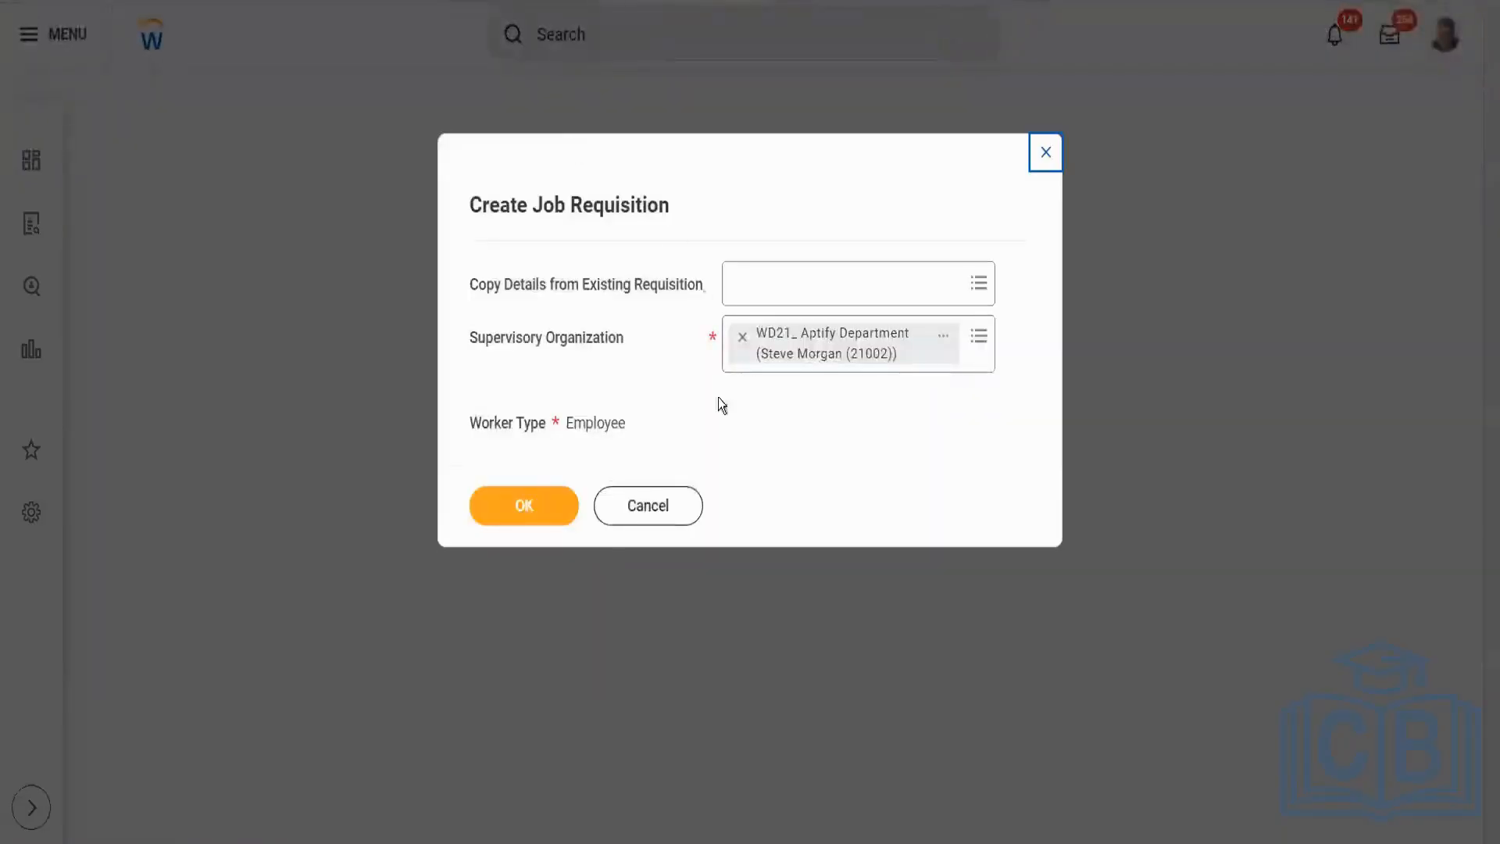
click(669, 512)
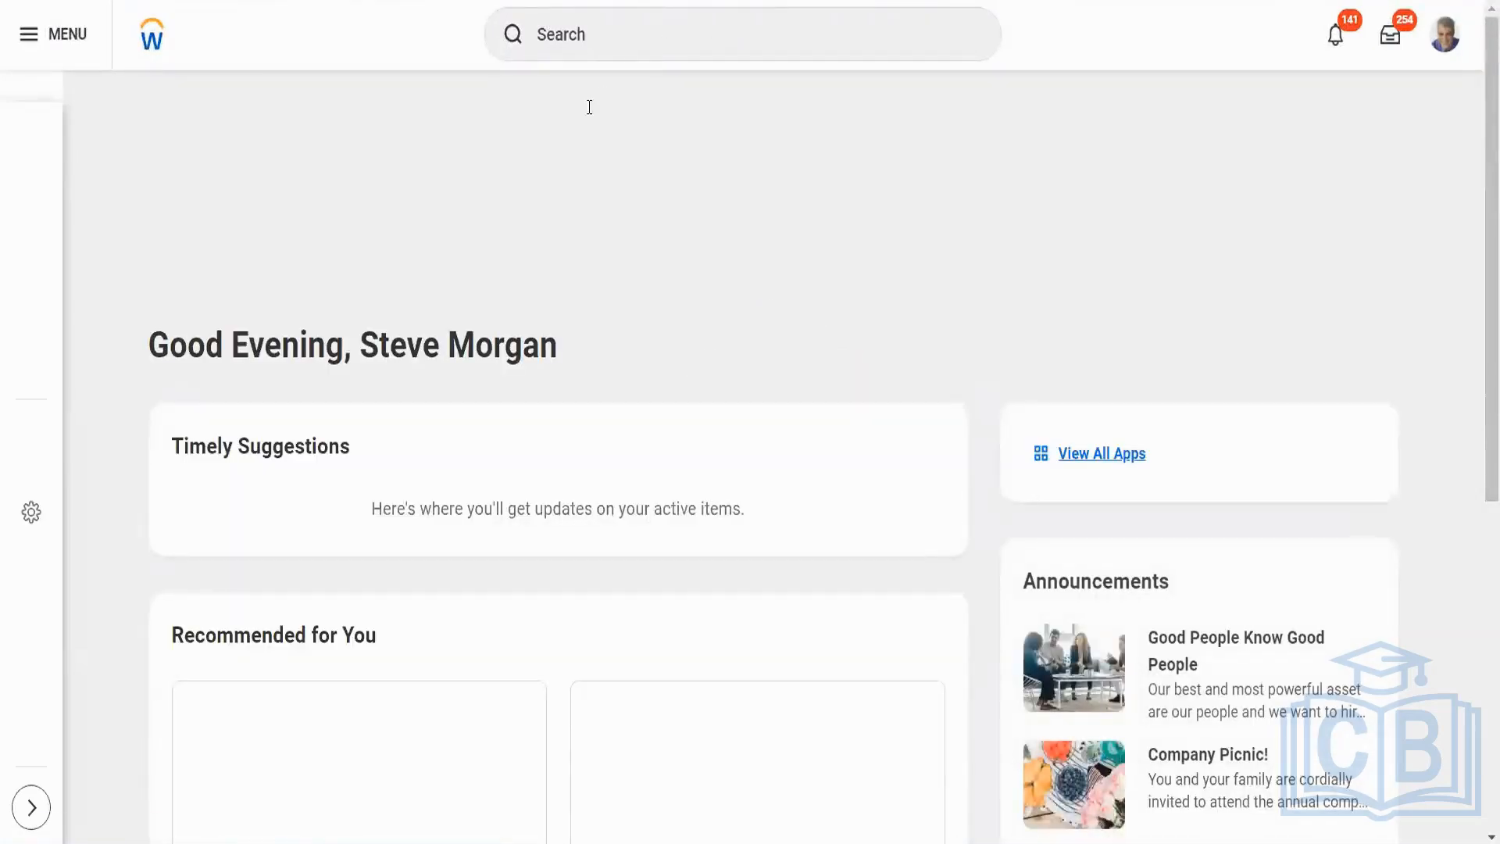
click(613, 34)
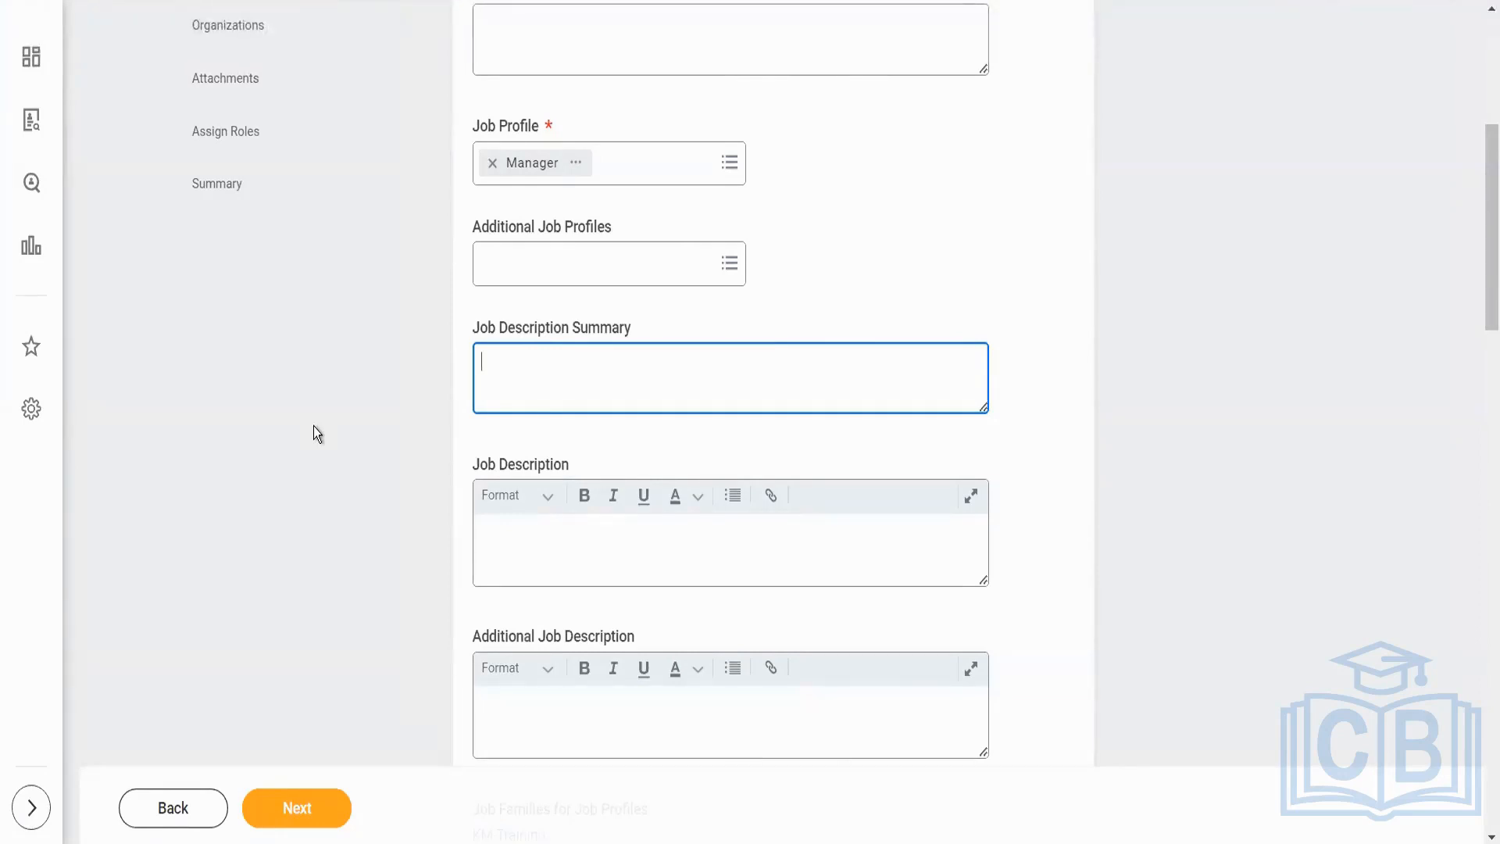
- Go back to the Recruiting Information section, review its dates and referral details, and return to the Job section
click(186, 810)
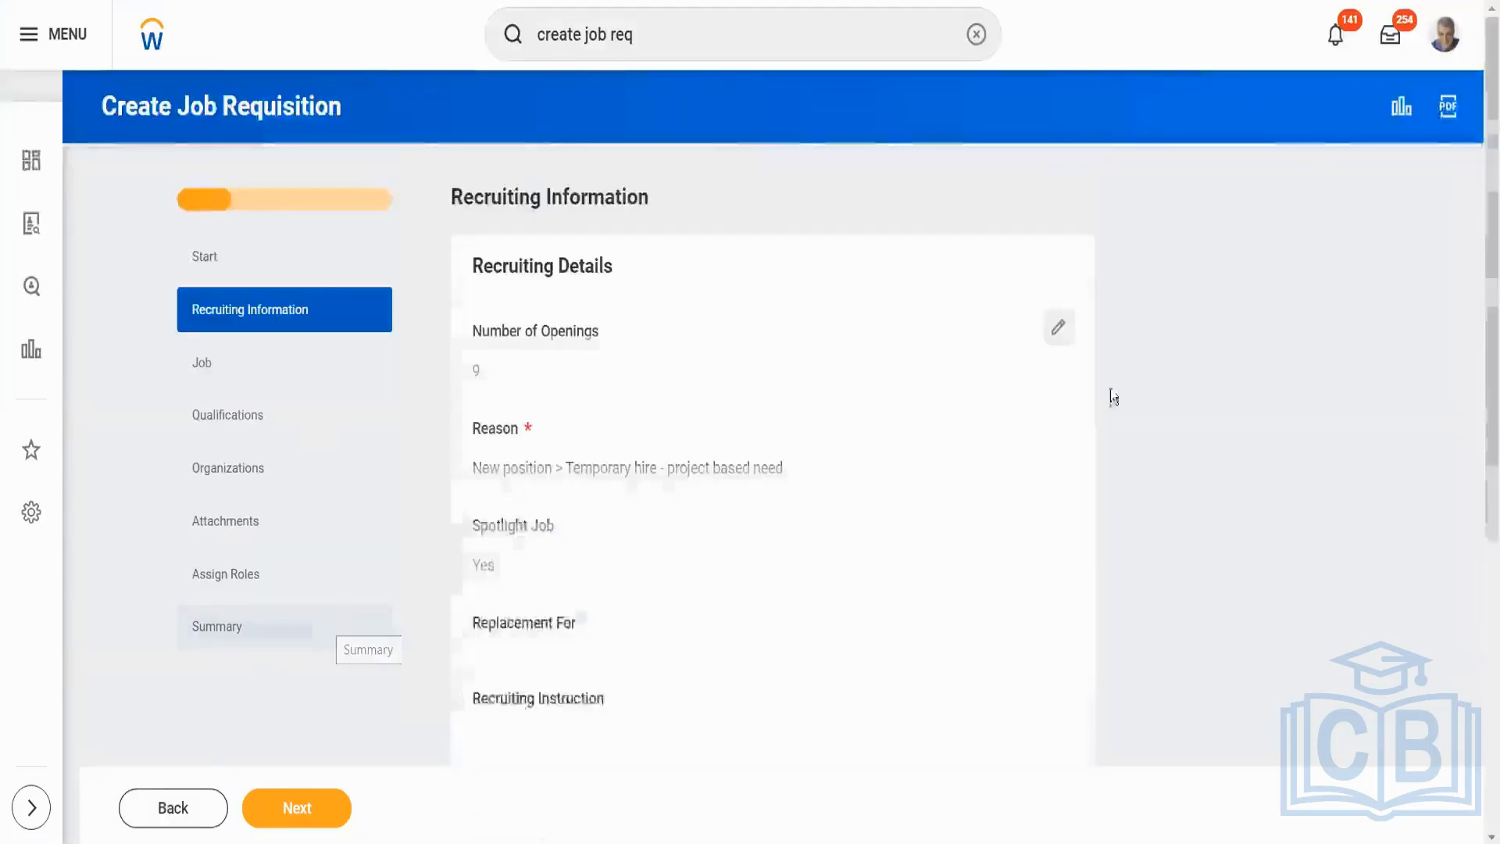
drag(1482, 241, 1479, 565)
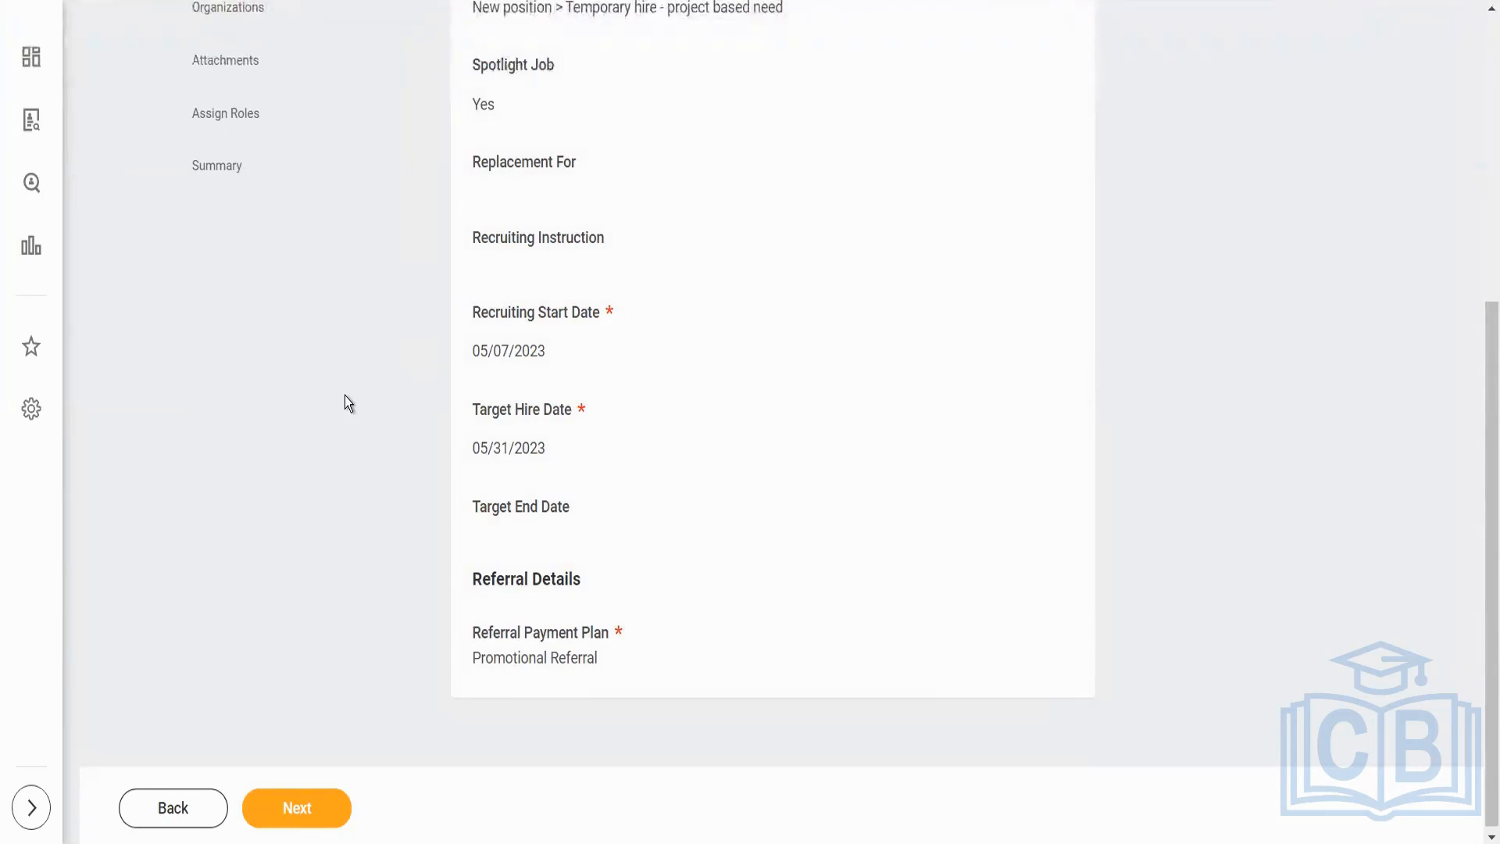
drag(1488, 377, 1488, 381)
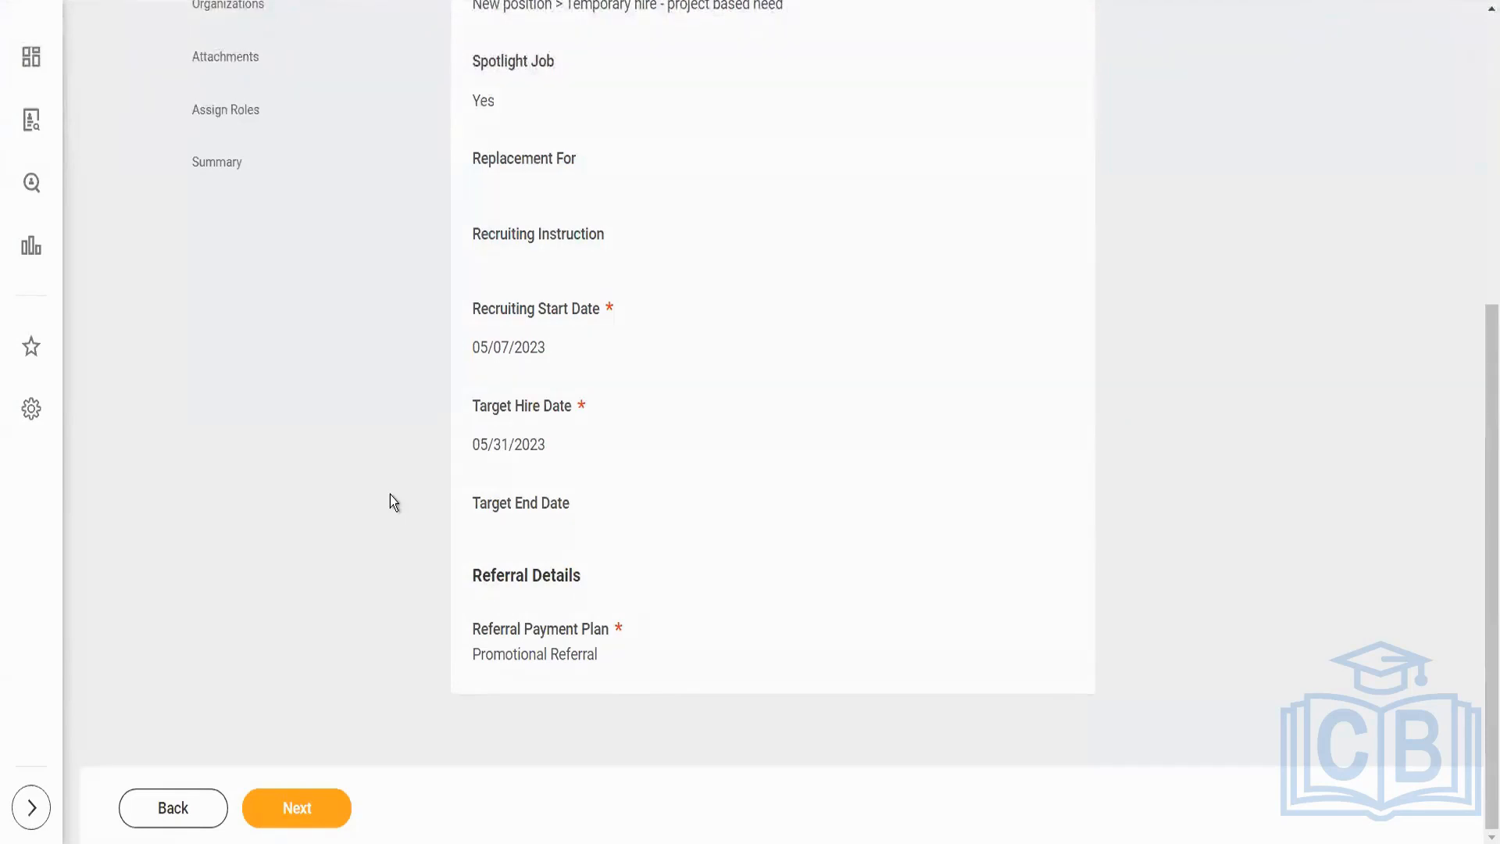
click(321, 807)
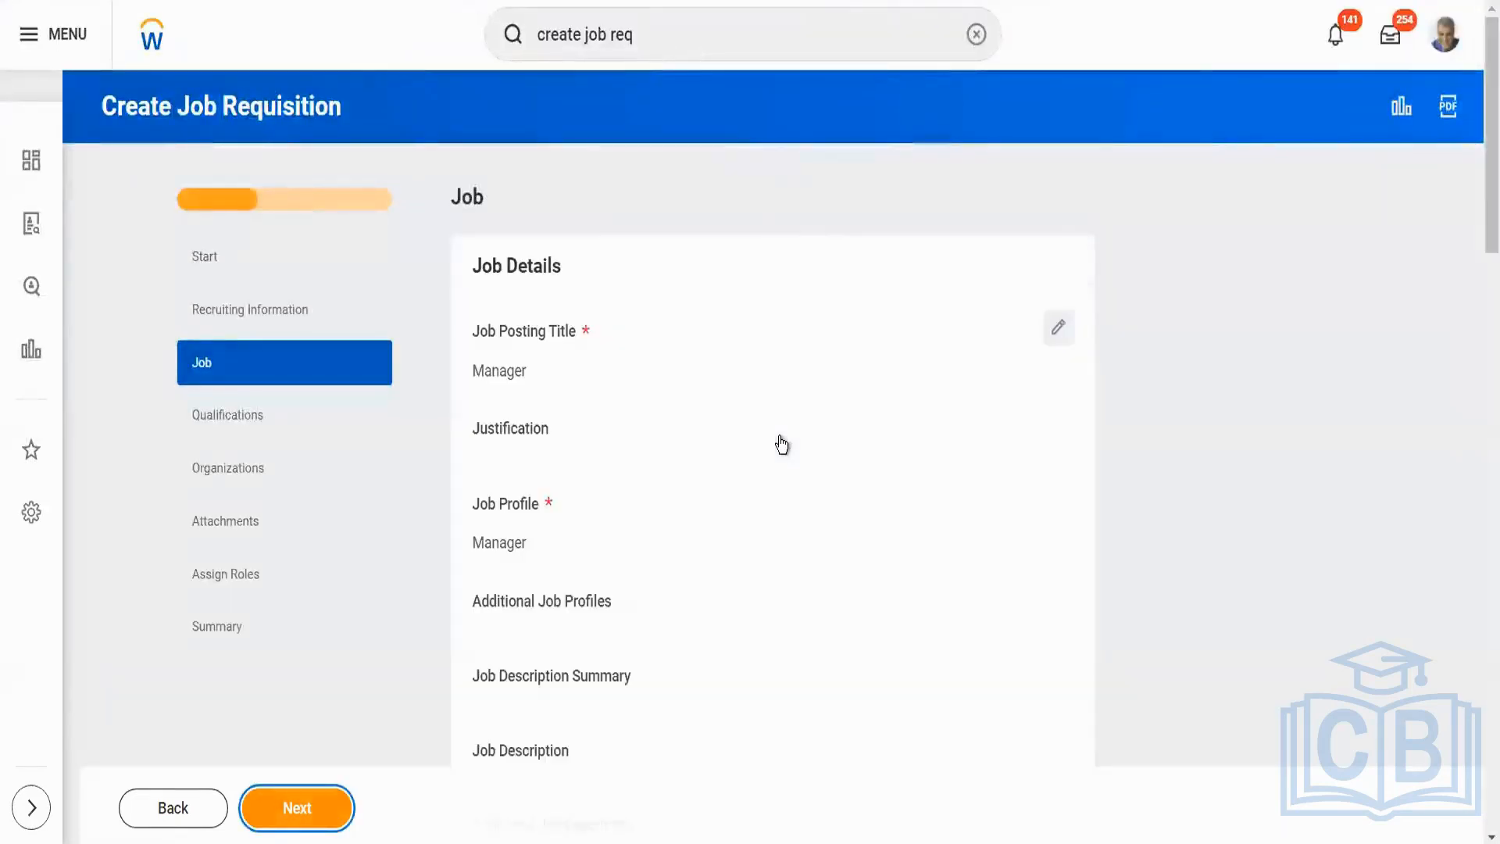
- Open the Job Details for editing and look at the available option groups for the Worker Sub-Type
mouse_move(1482, 184)
mouse_down()
mouse_move(1478, 257)
mouse_move(1478, 176)
mouse_up()
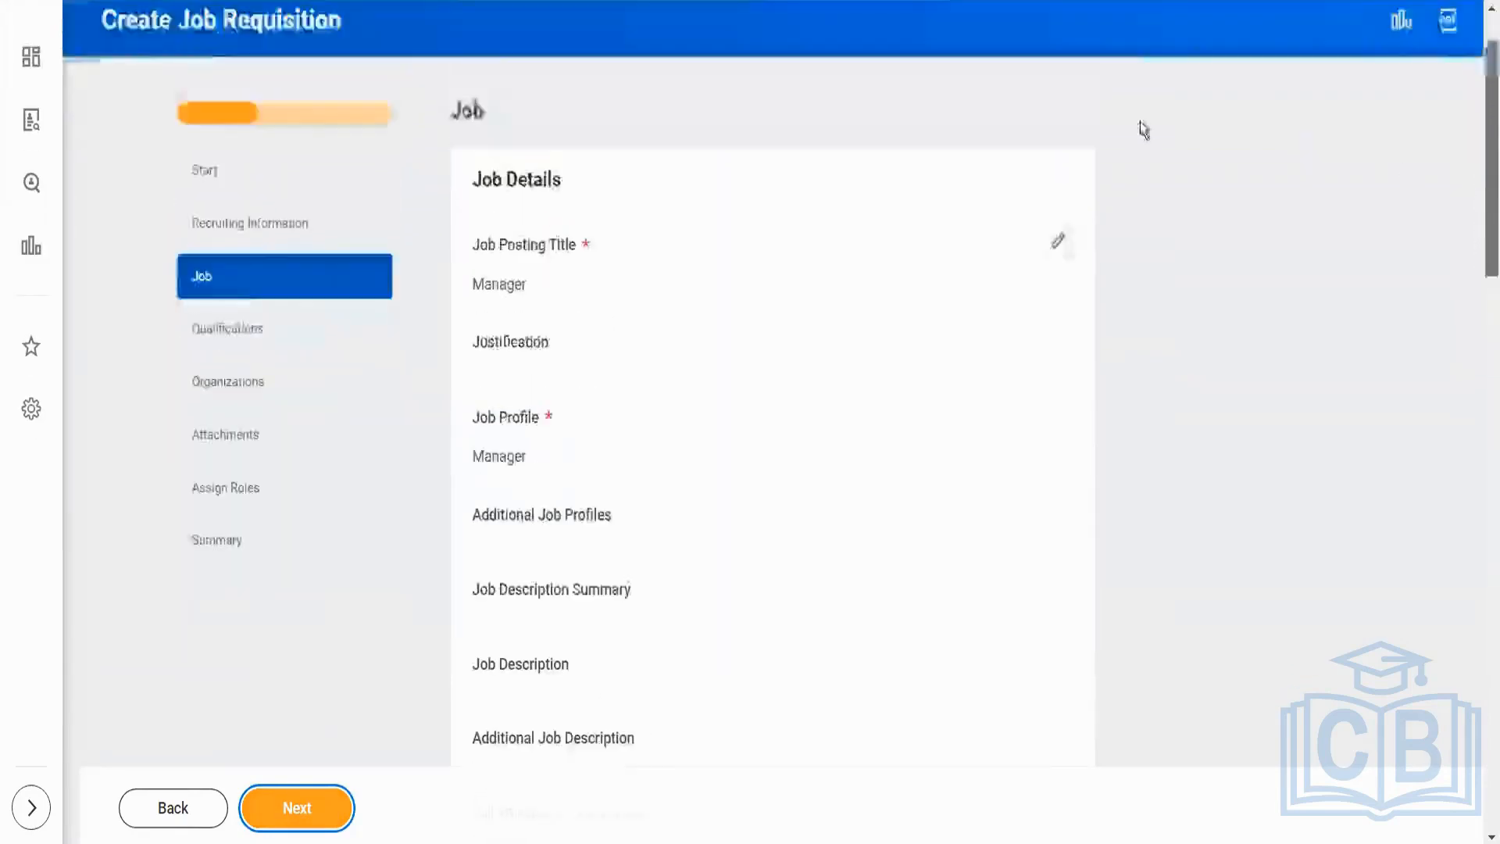
click(1058, 311)
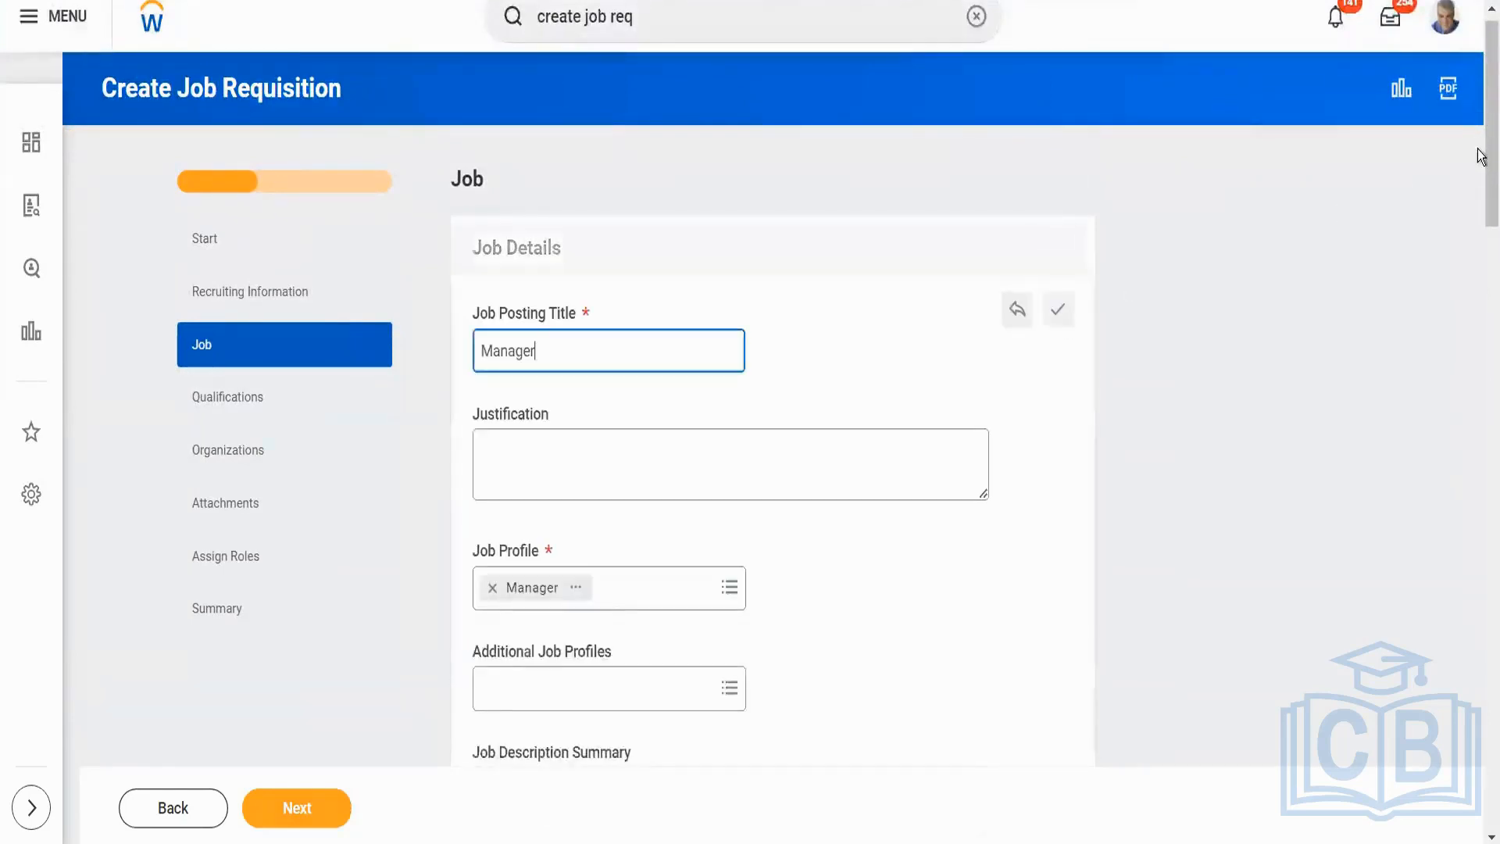
scroll(1480, 219, down, 5)
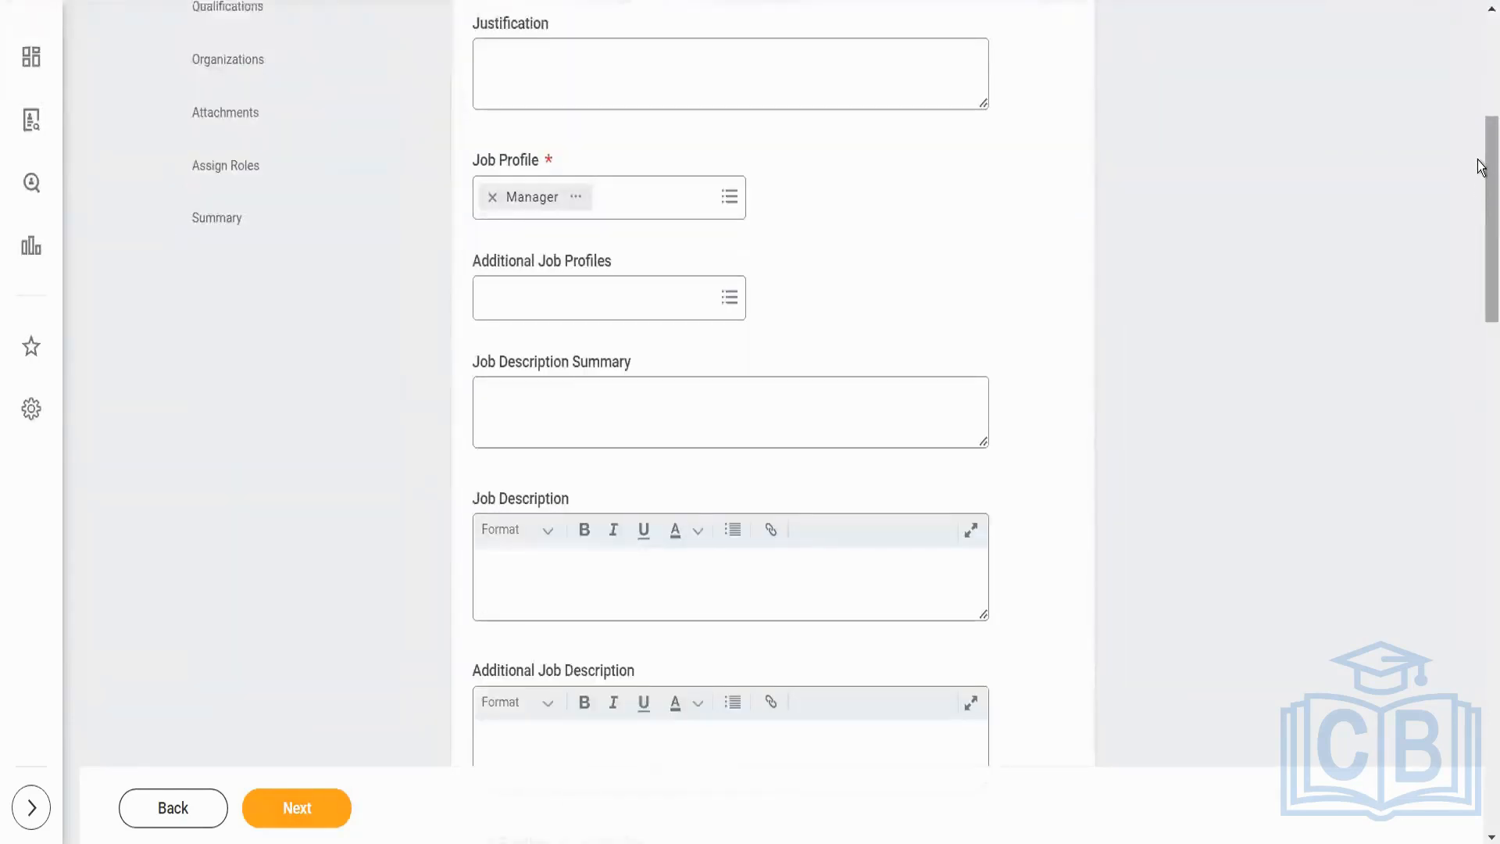
scroll(1480, 234, down, 6)
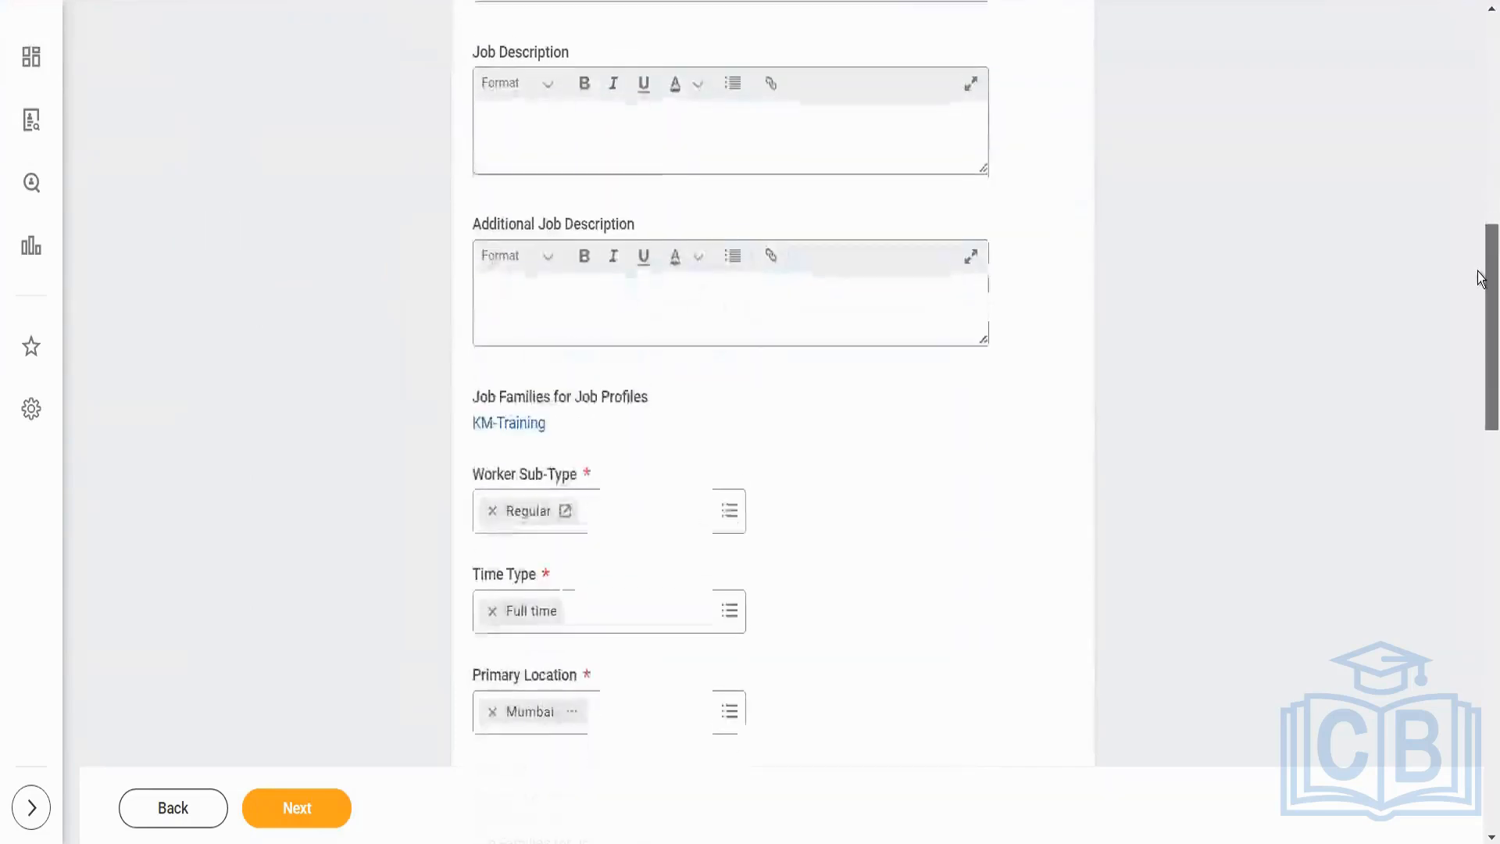
scroll(1481, 316, down, 3)
mouse_move(559, 158)
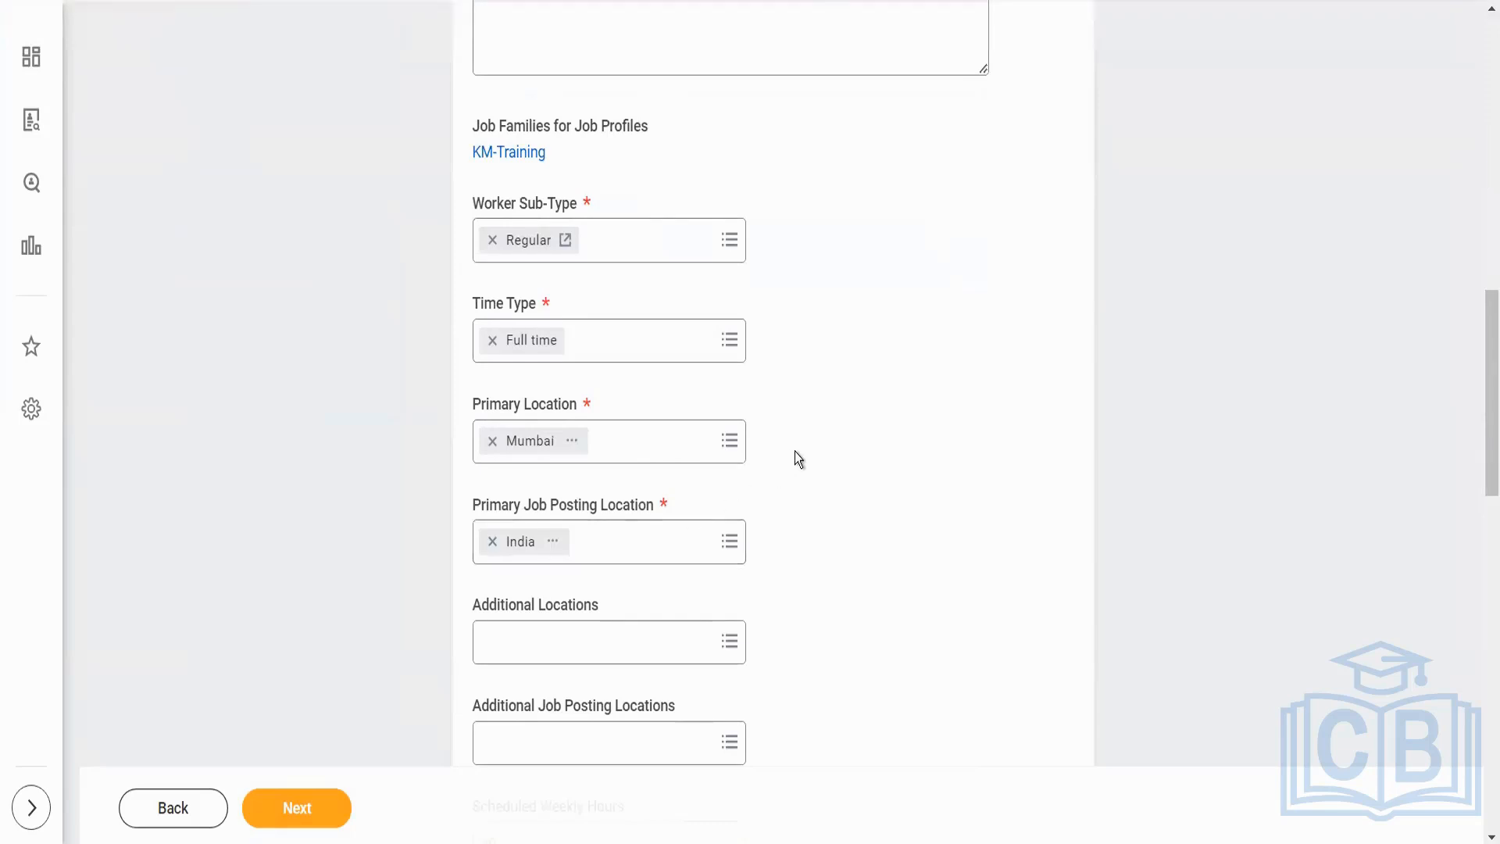
click(730, 243)
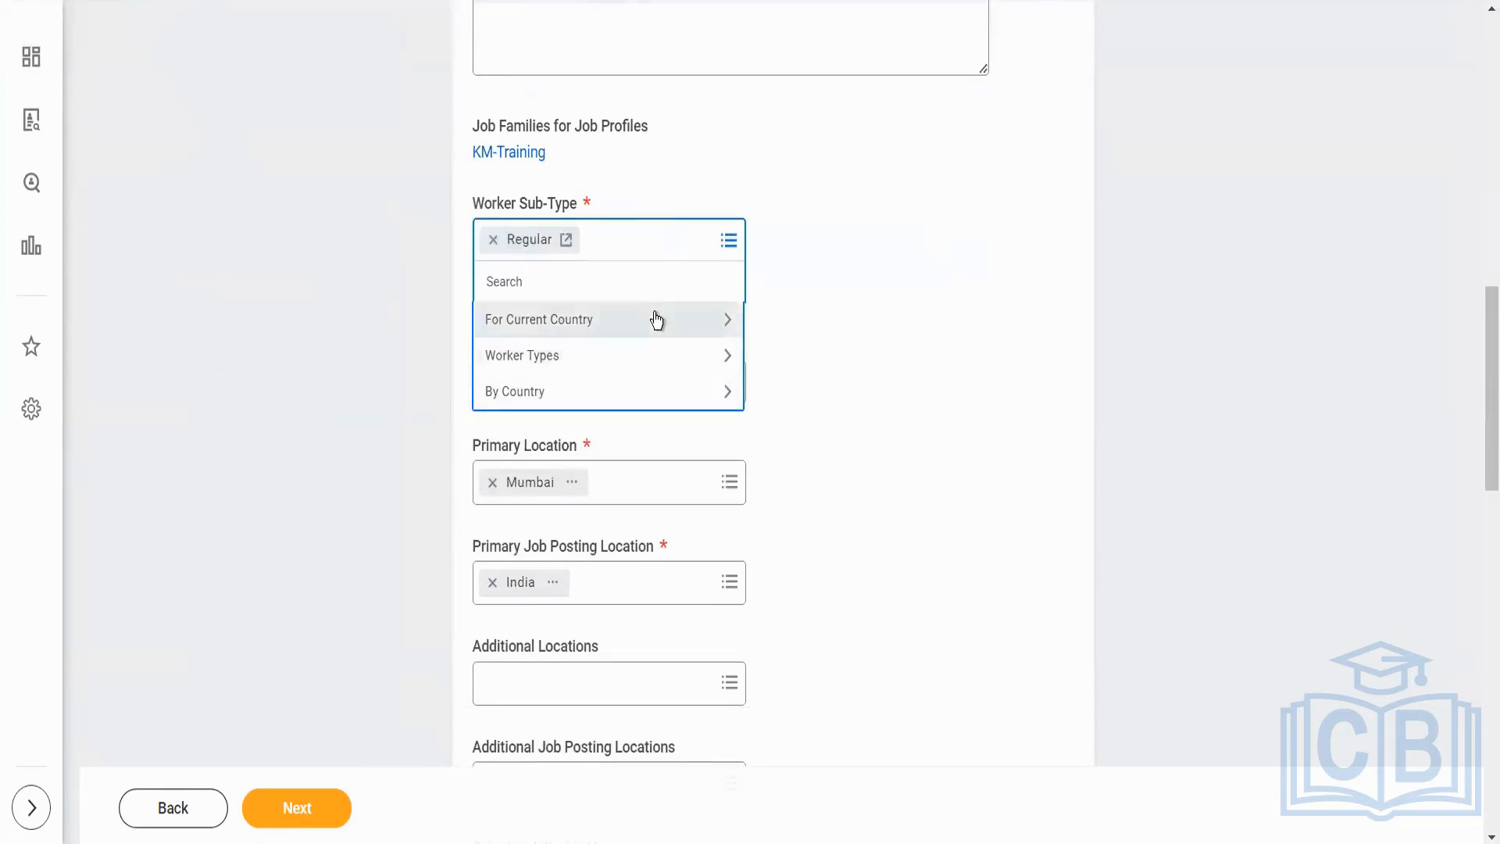
click(945, 258)
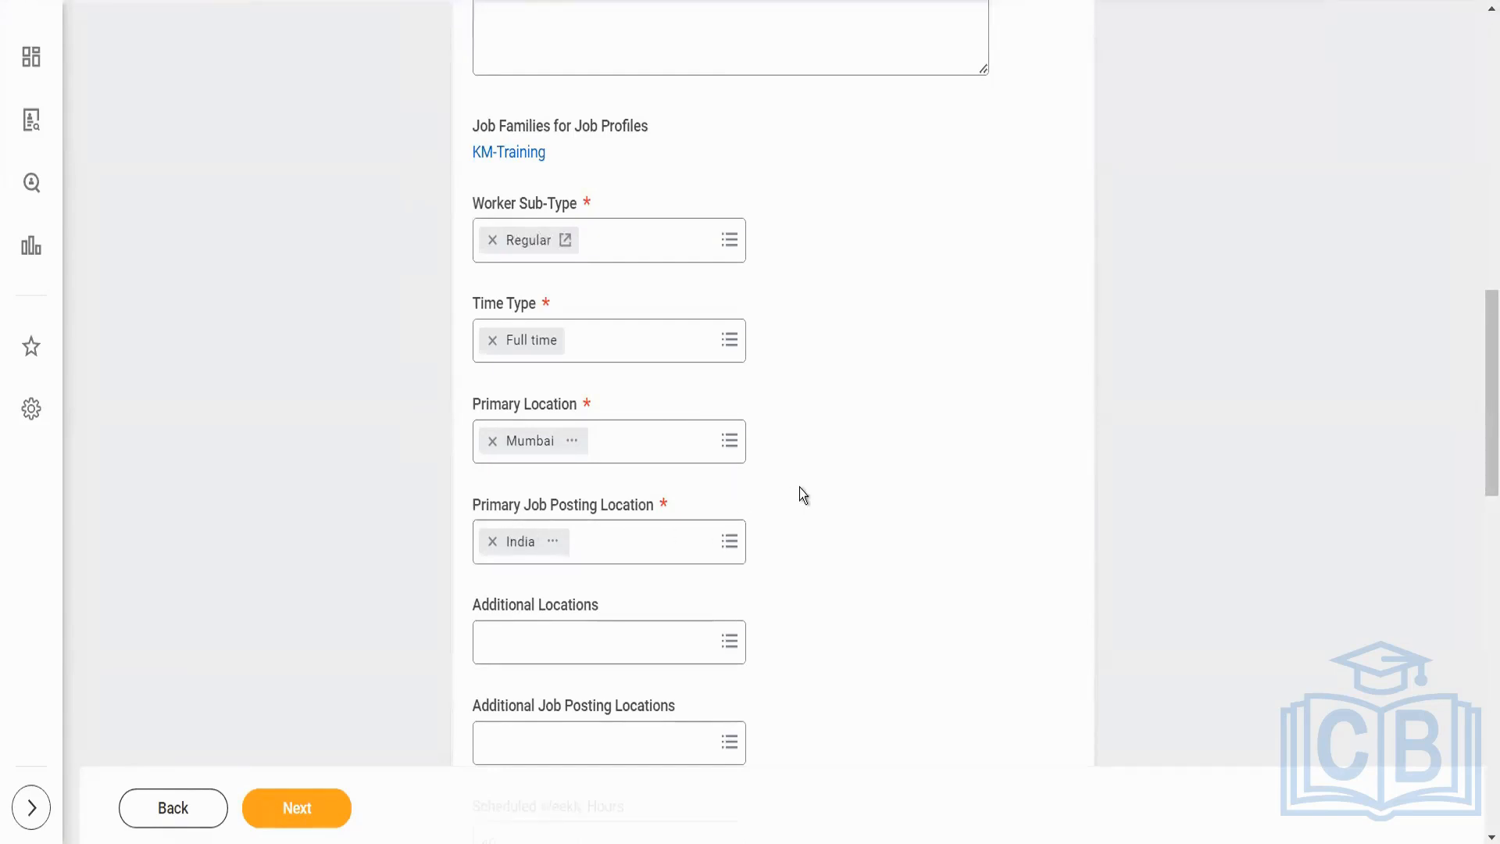
- Open the Contract Details for editing and browse the Employee Contract Type options by employee type without choosing one
scroll(800, 488, down, 5)
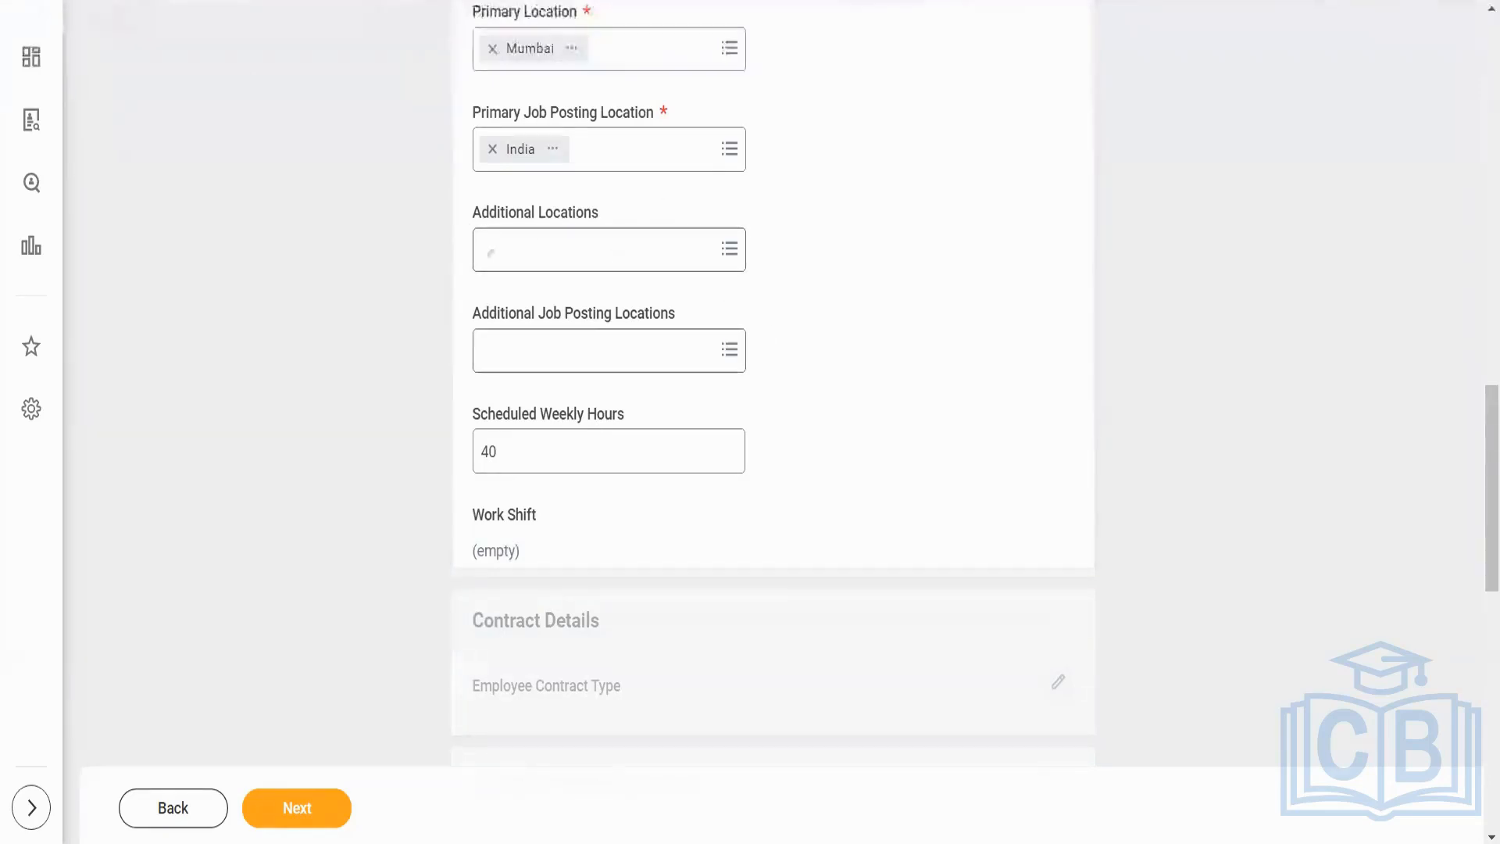
drag(1480, 461, 1484, 542)
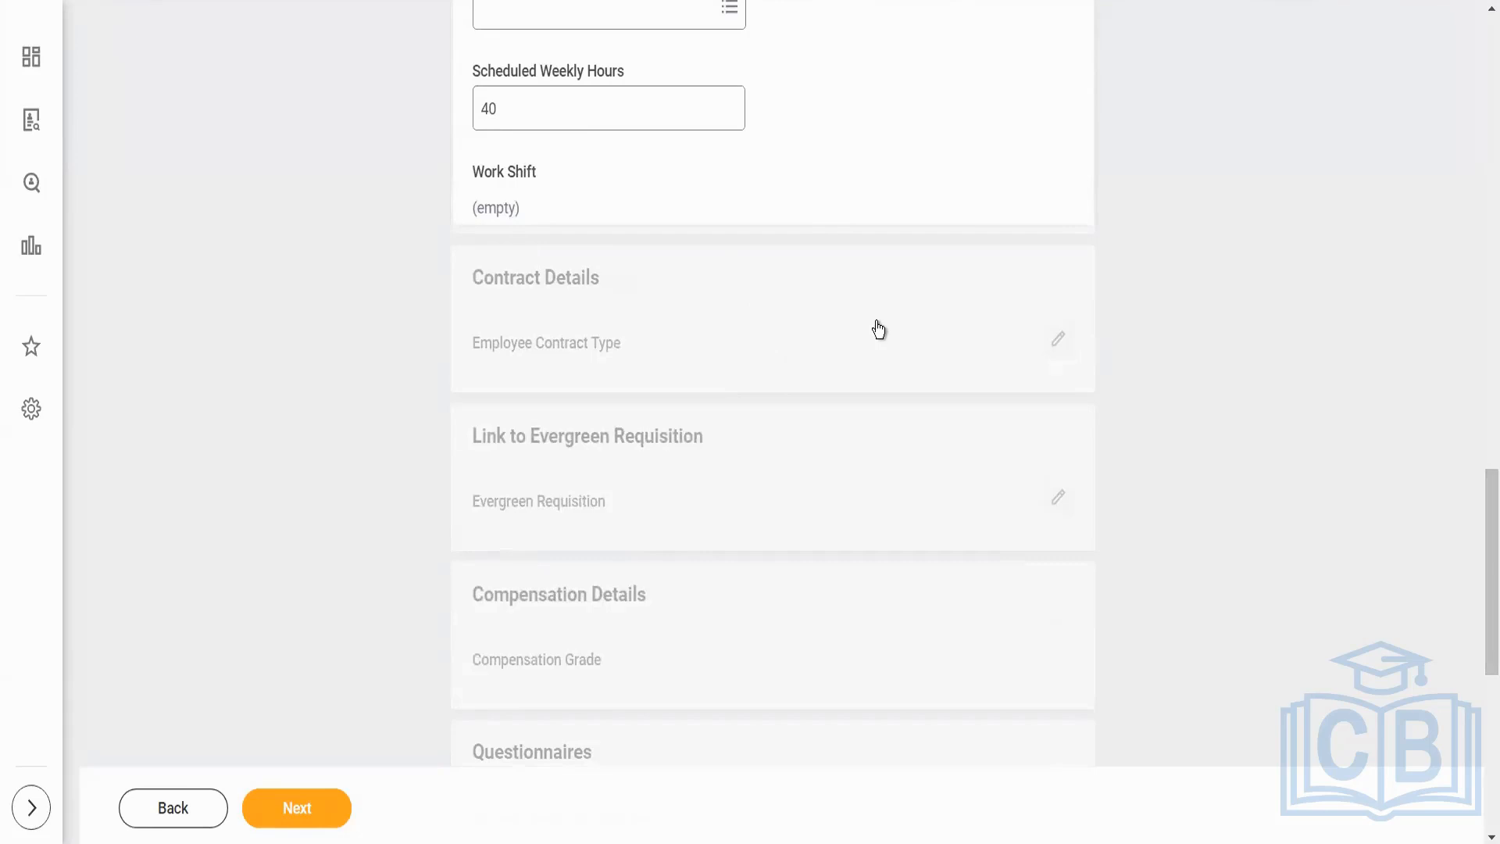
click(1058, 340)
scroll(964, 321, down, 5)
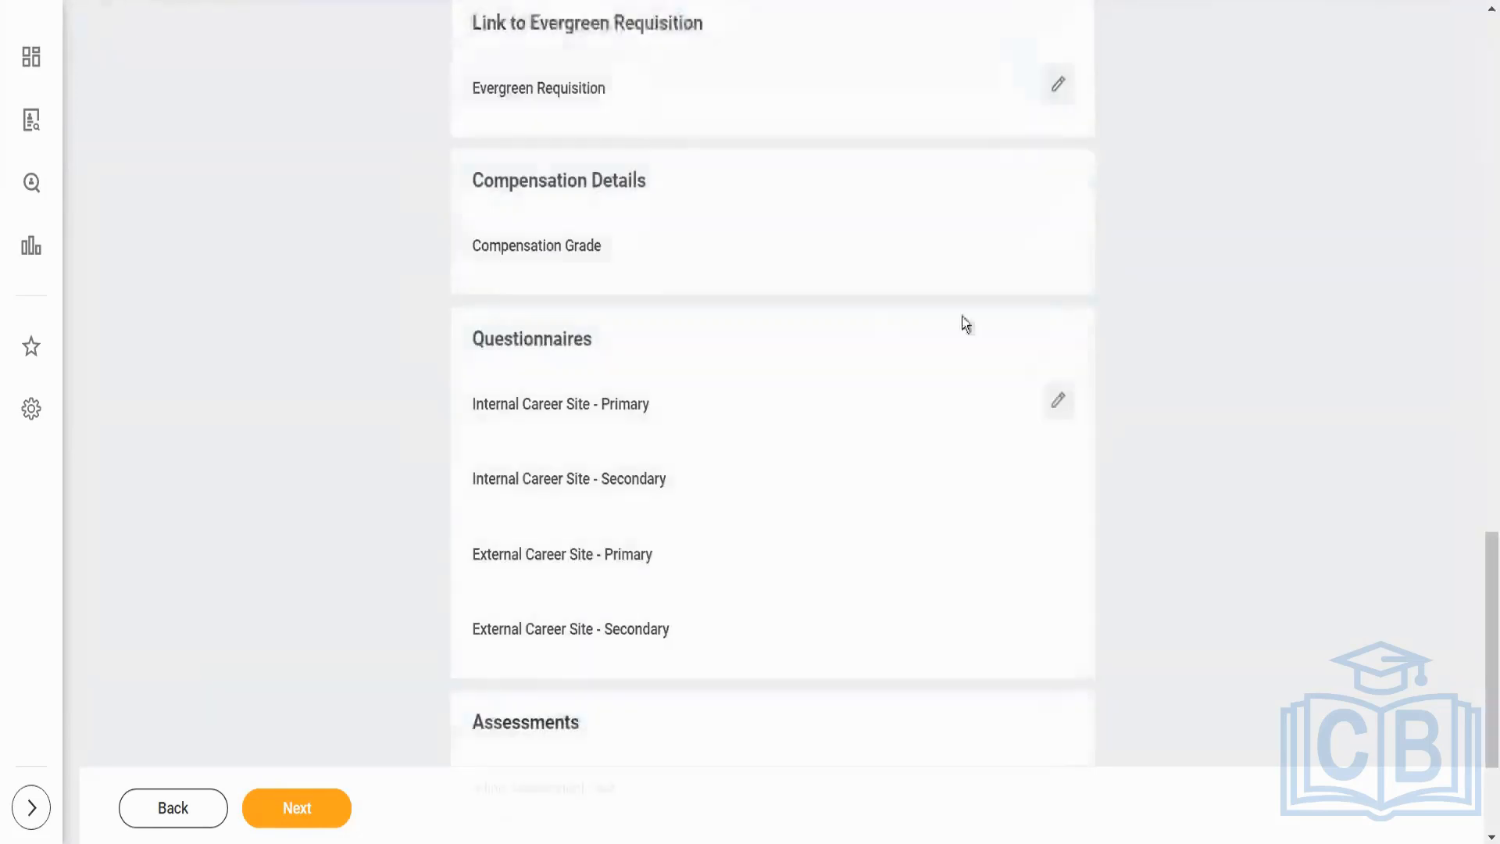
scroll(1082, 154, up, 6)
click(728, 422)
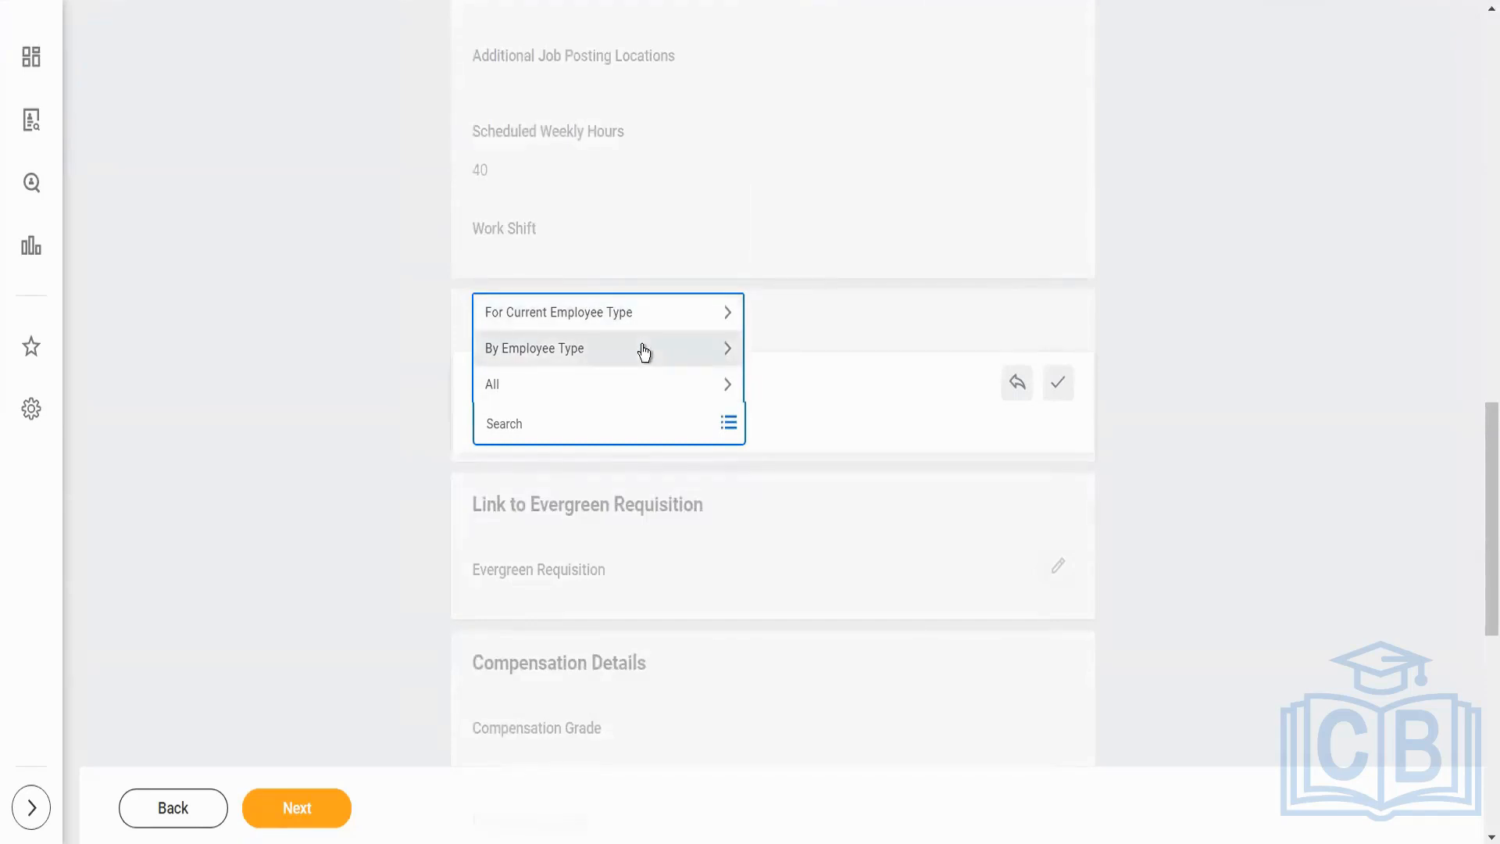
click(644, 350)
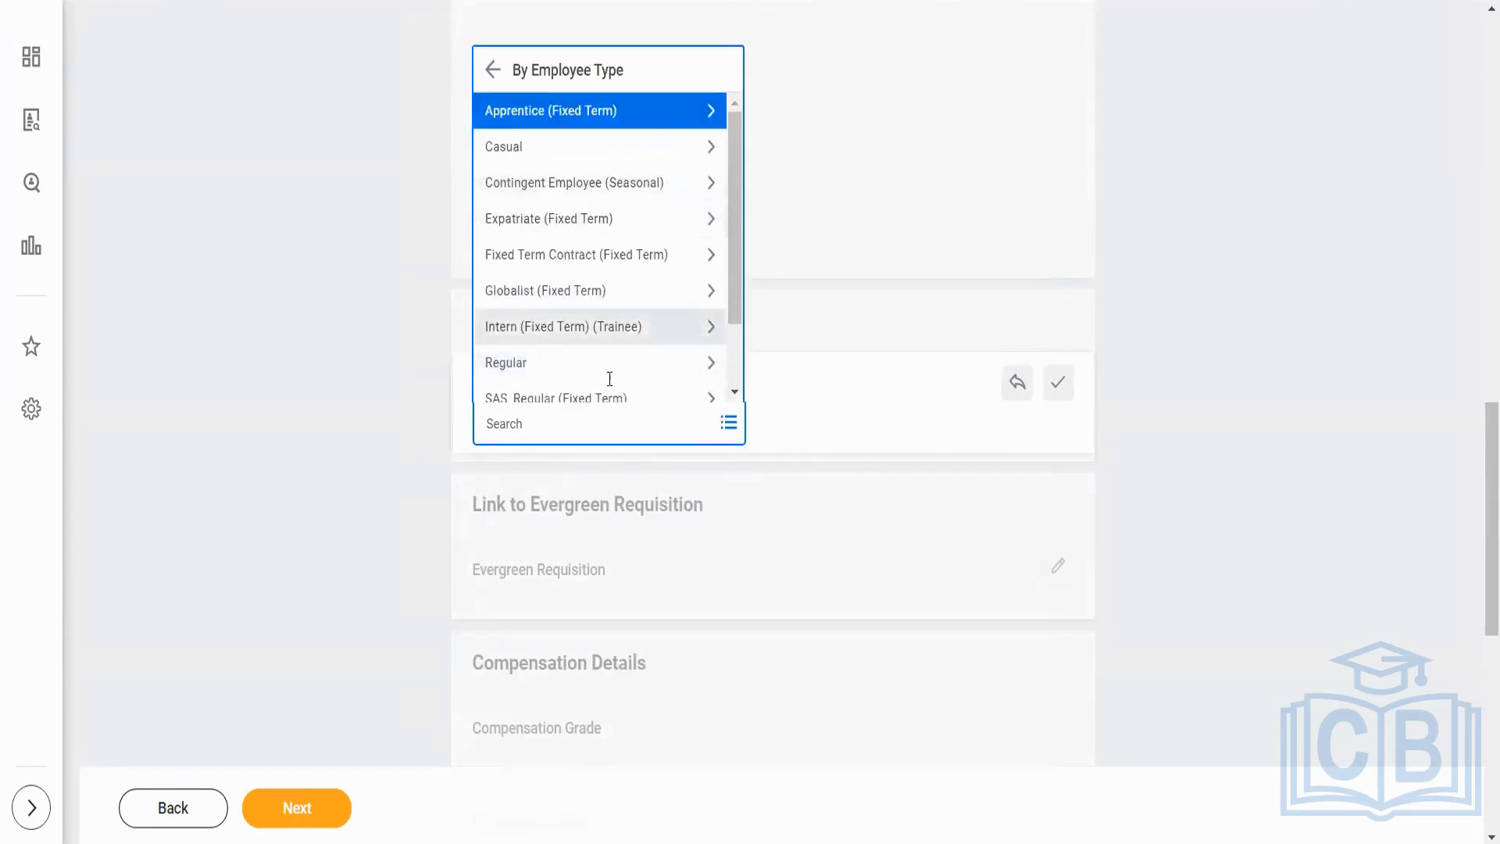
drag(734, 228, 757, 144)
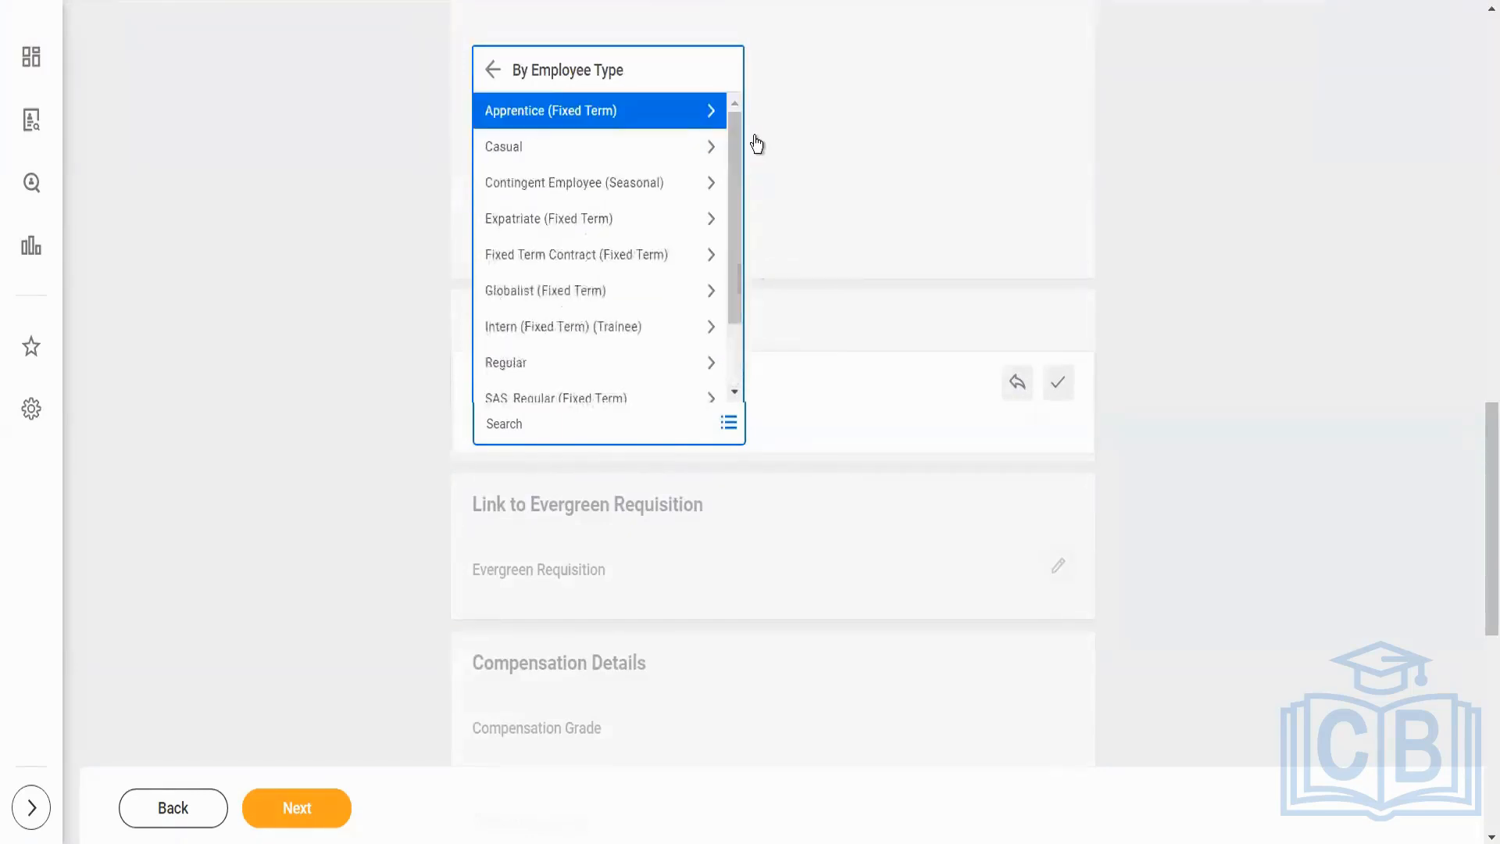
click(1264, 201)
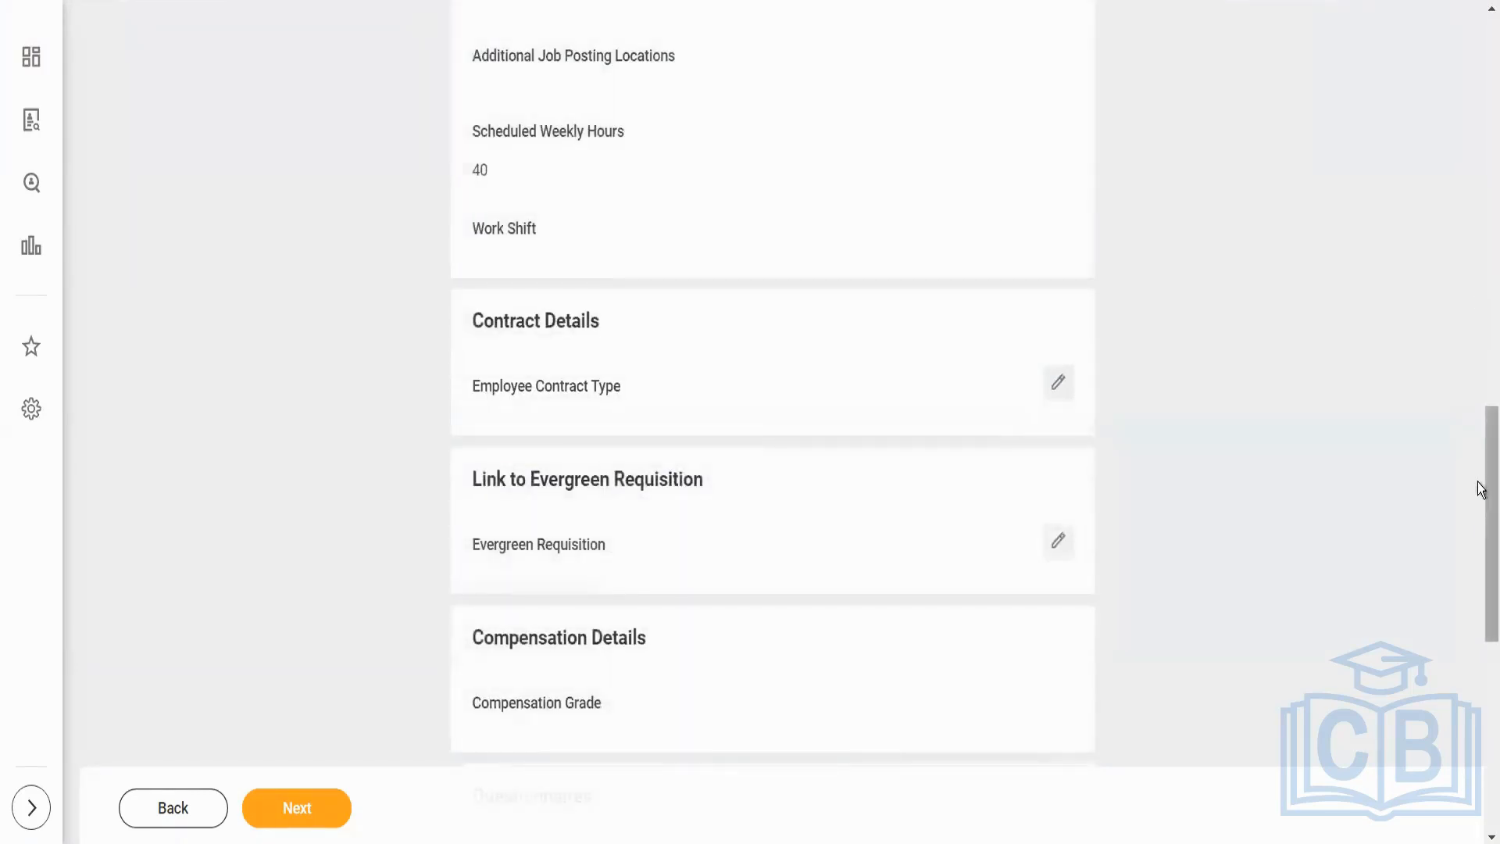
- Review the Questionnaires section, open the Assessments for editing and browse all Default Assessment Tests without choosing one
scroll(1481, 570, down, 4)
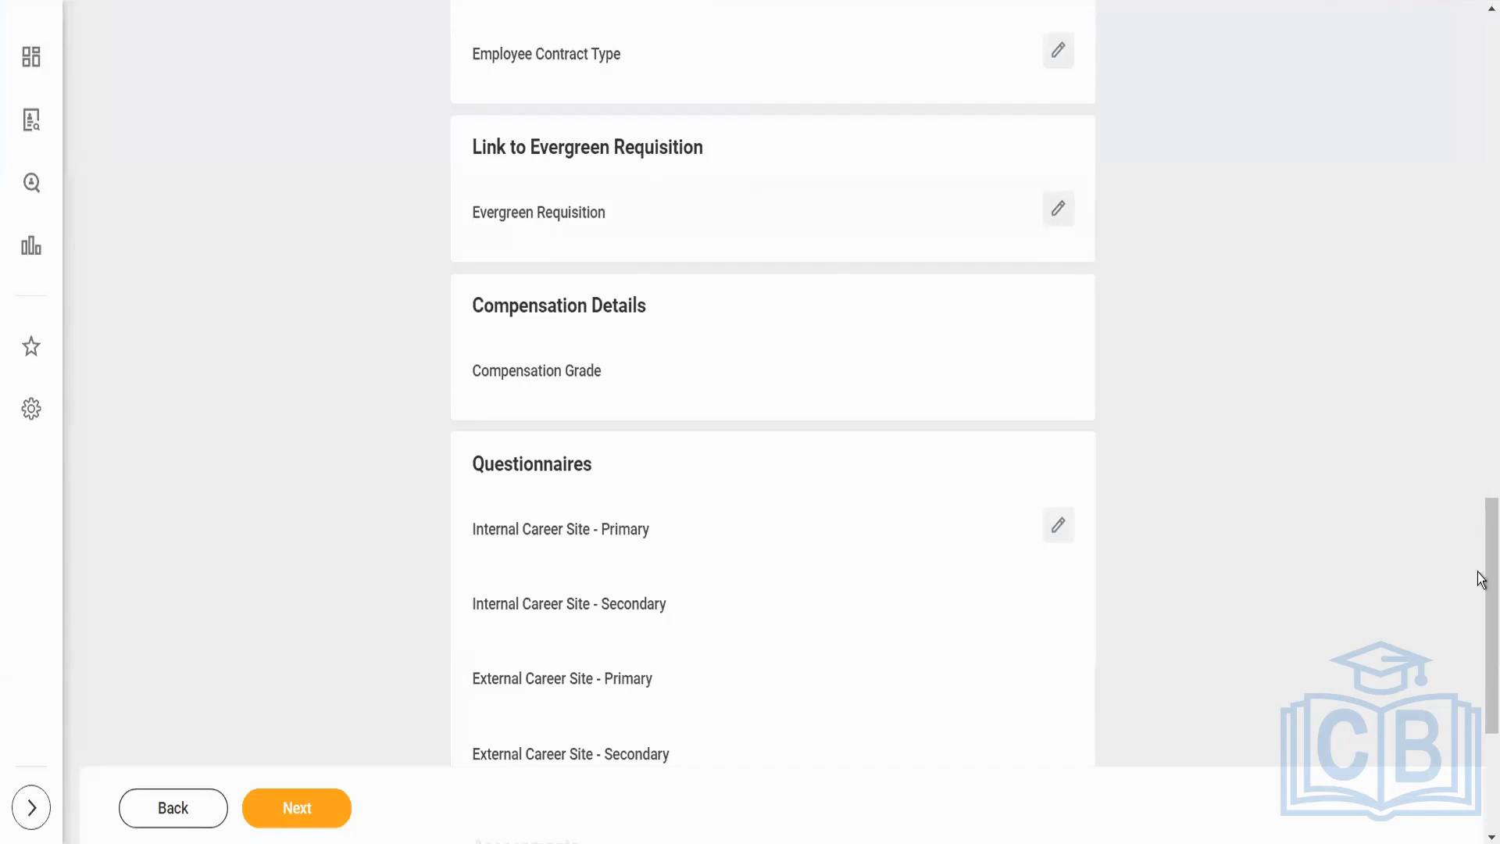
scroll(1485, 636, down, 3)
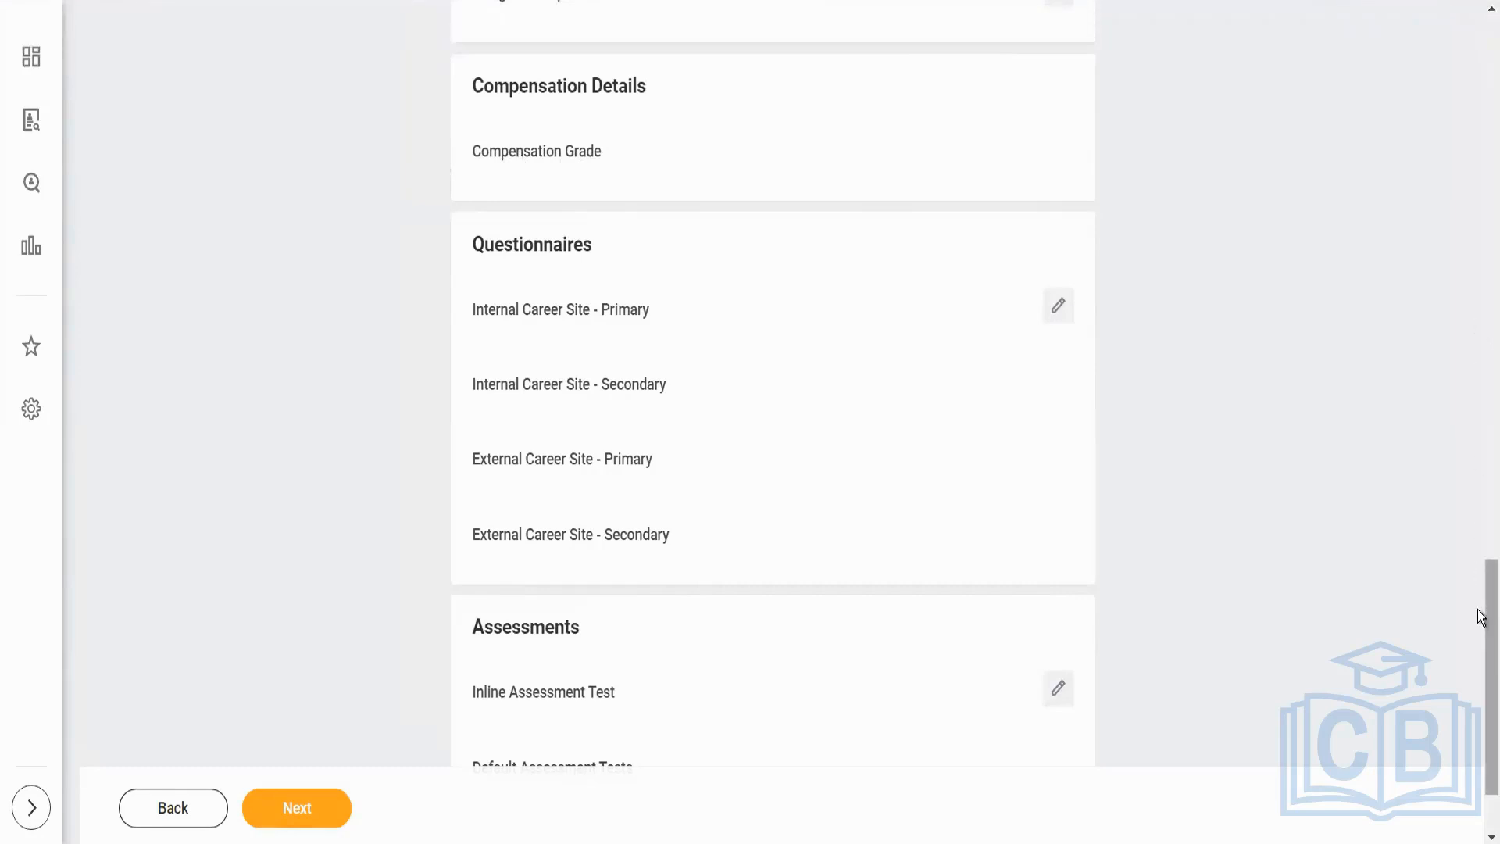
drag(1479, 612, 1480, 657)
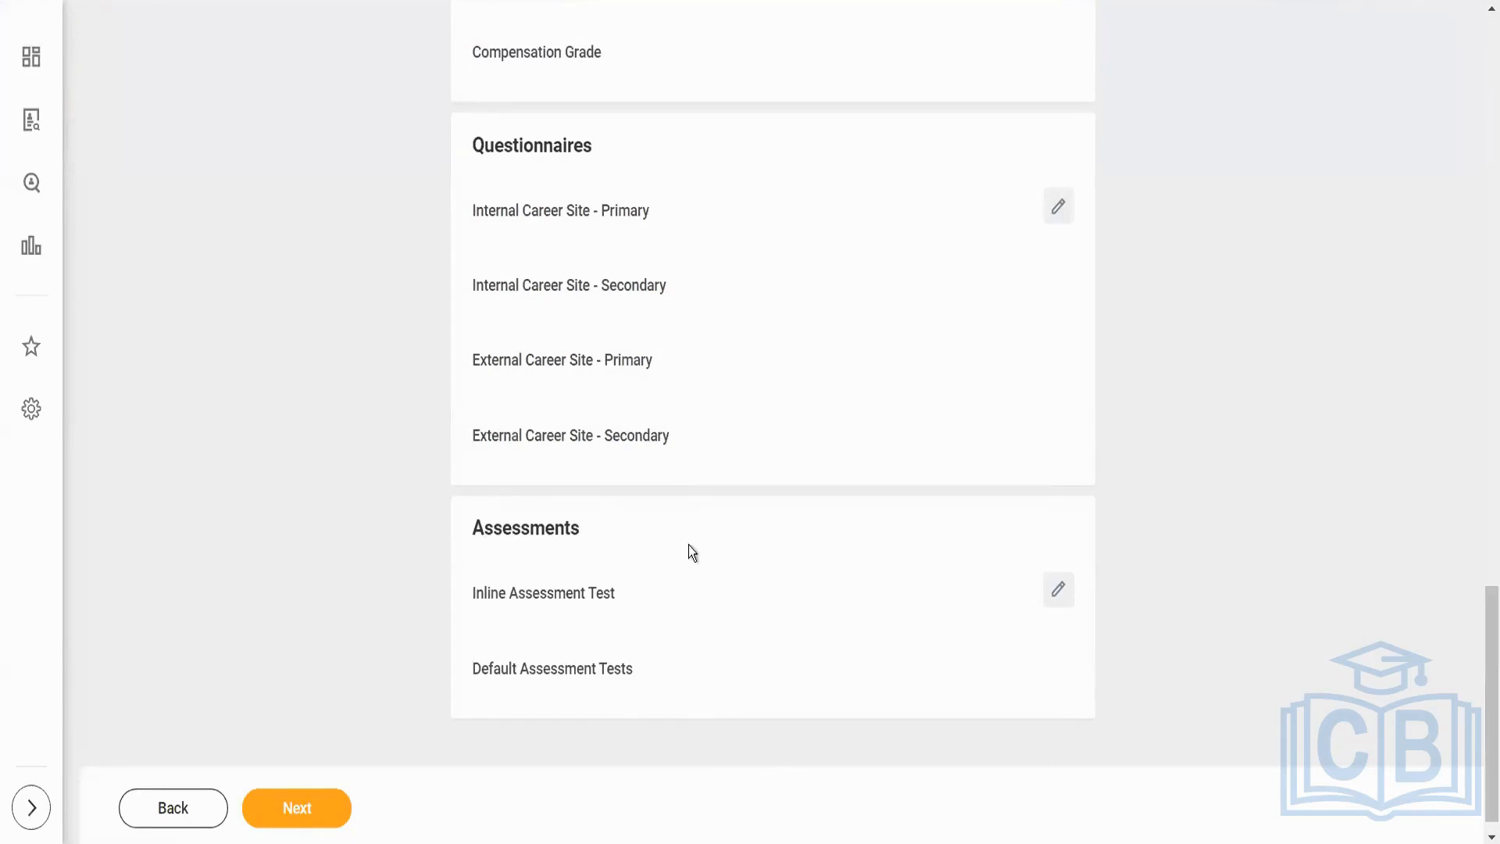
scroll(1483, 730, down, 1)
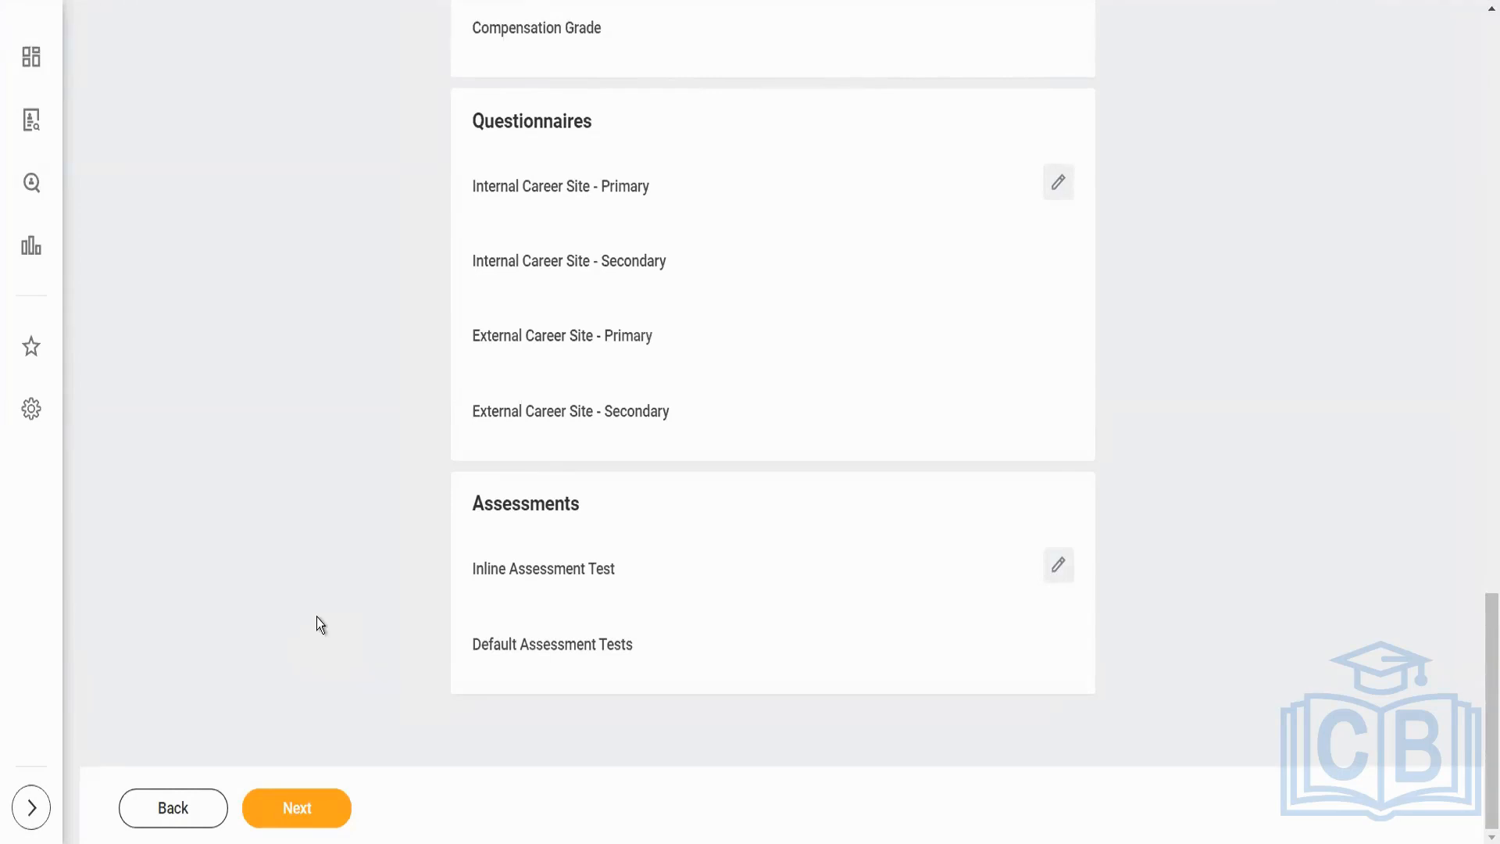
click(1059, 566)
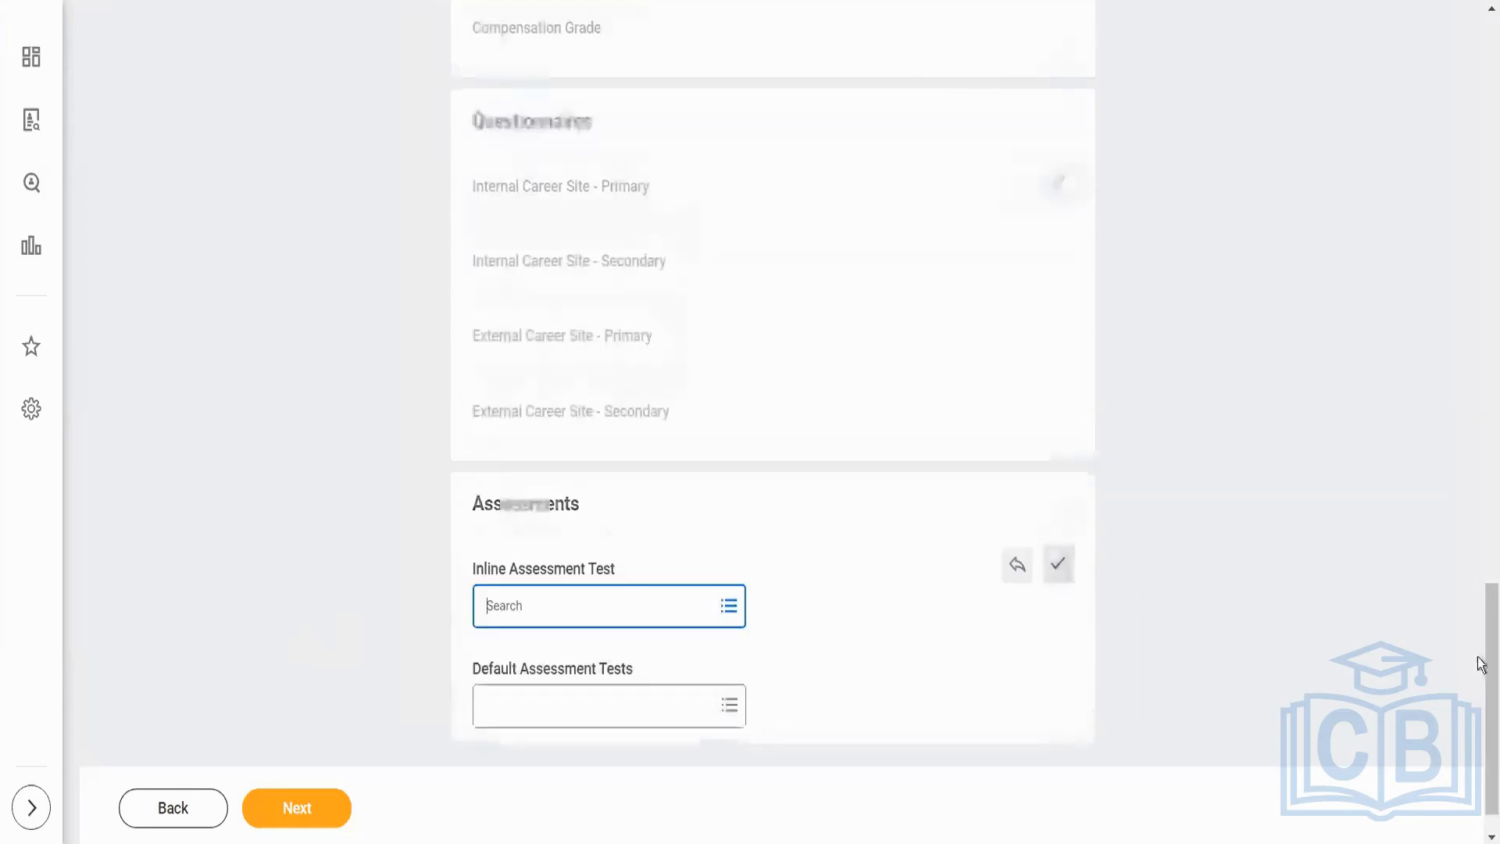
click(731, 708)
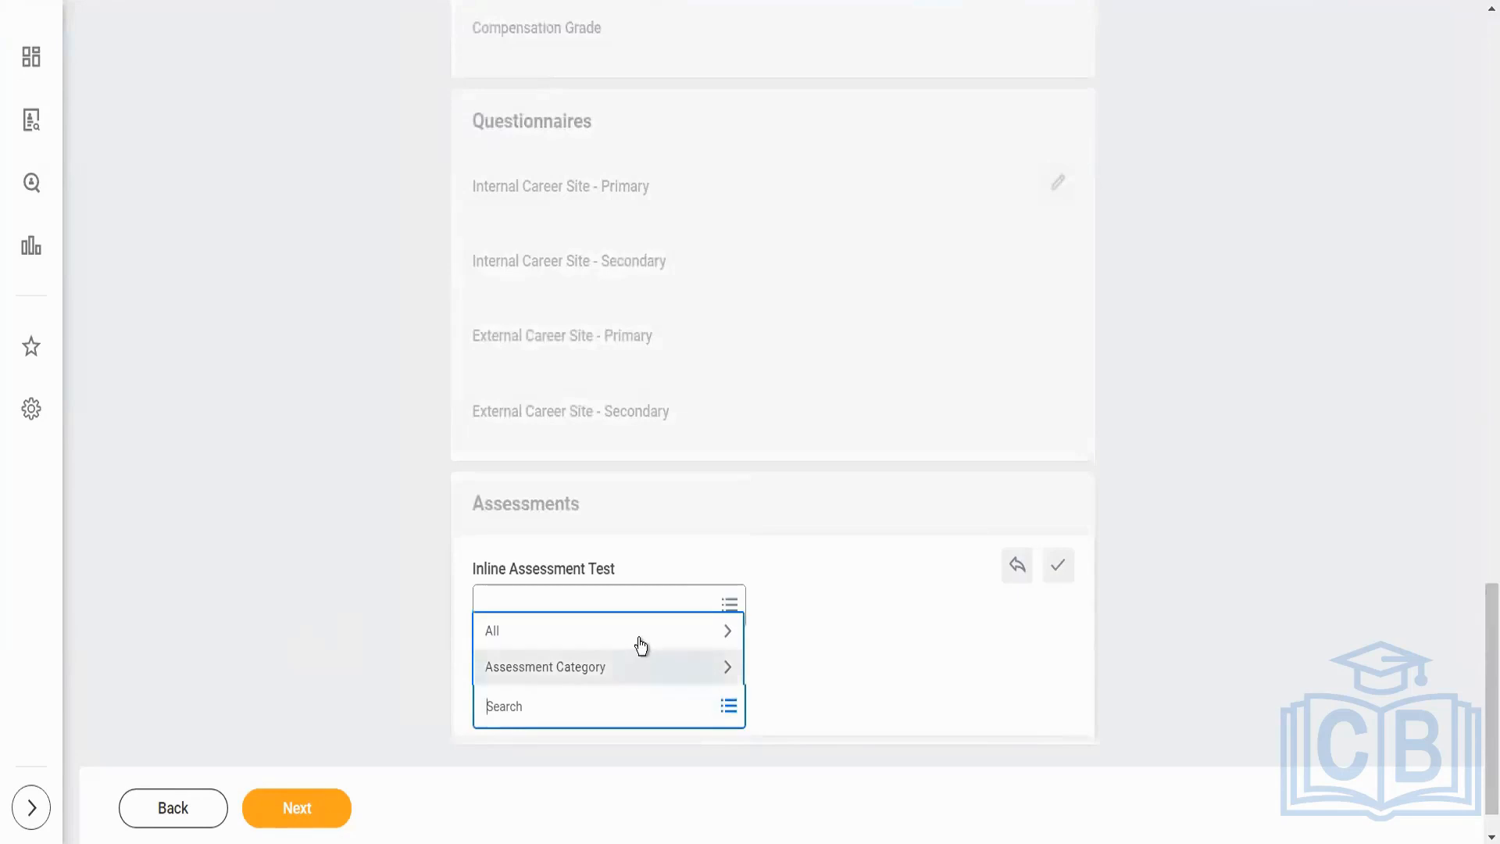
click(640, 645)
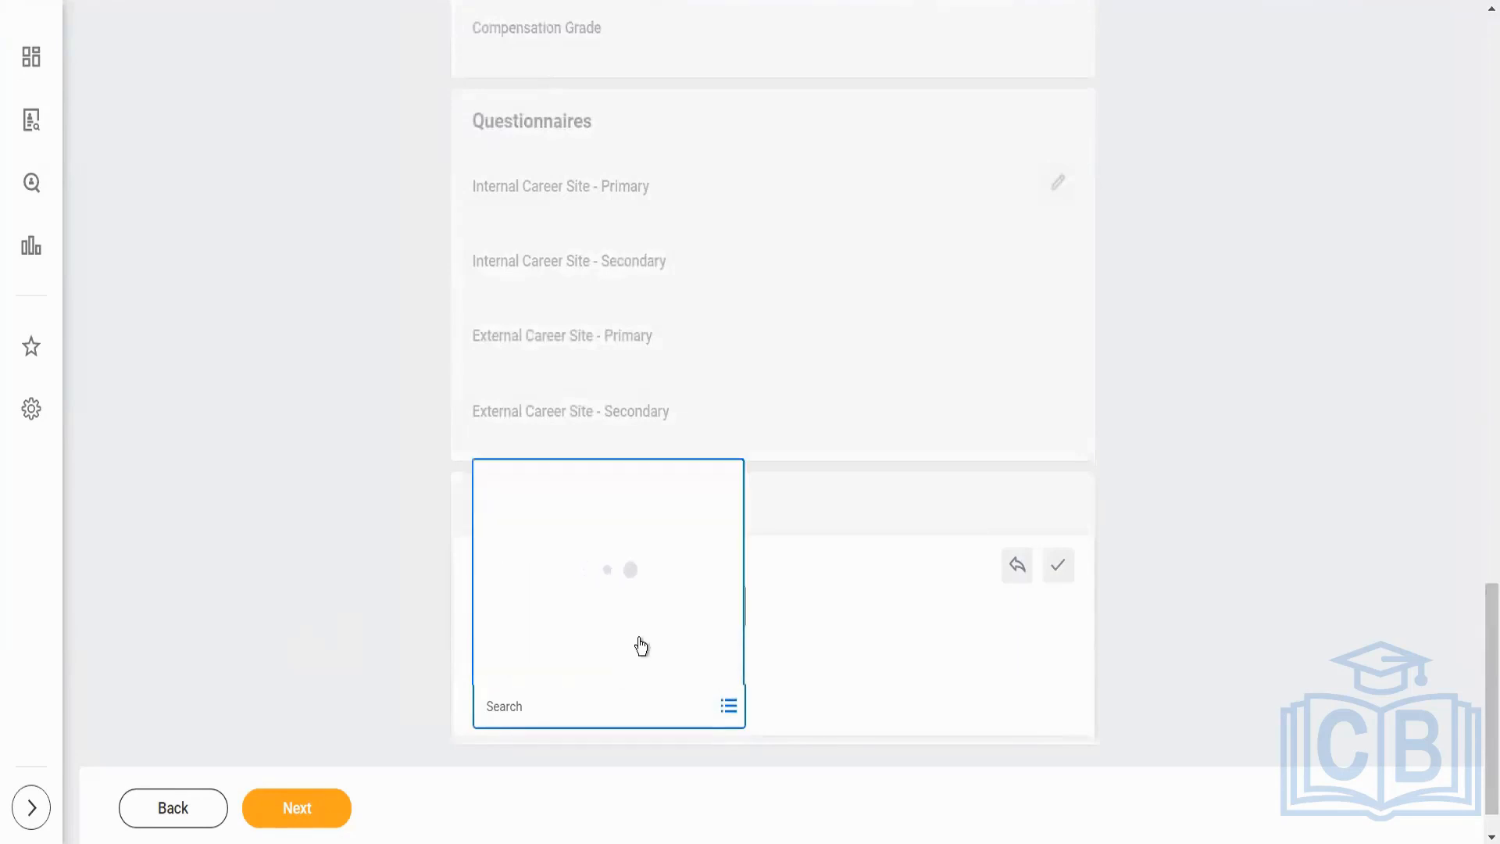
drag(729, 337, 733, 559)
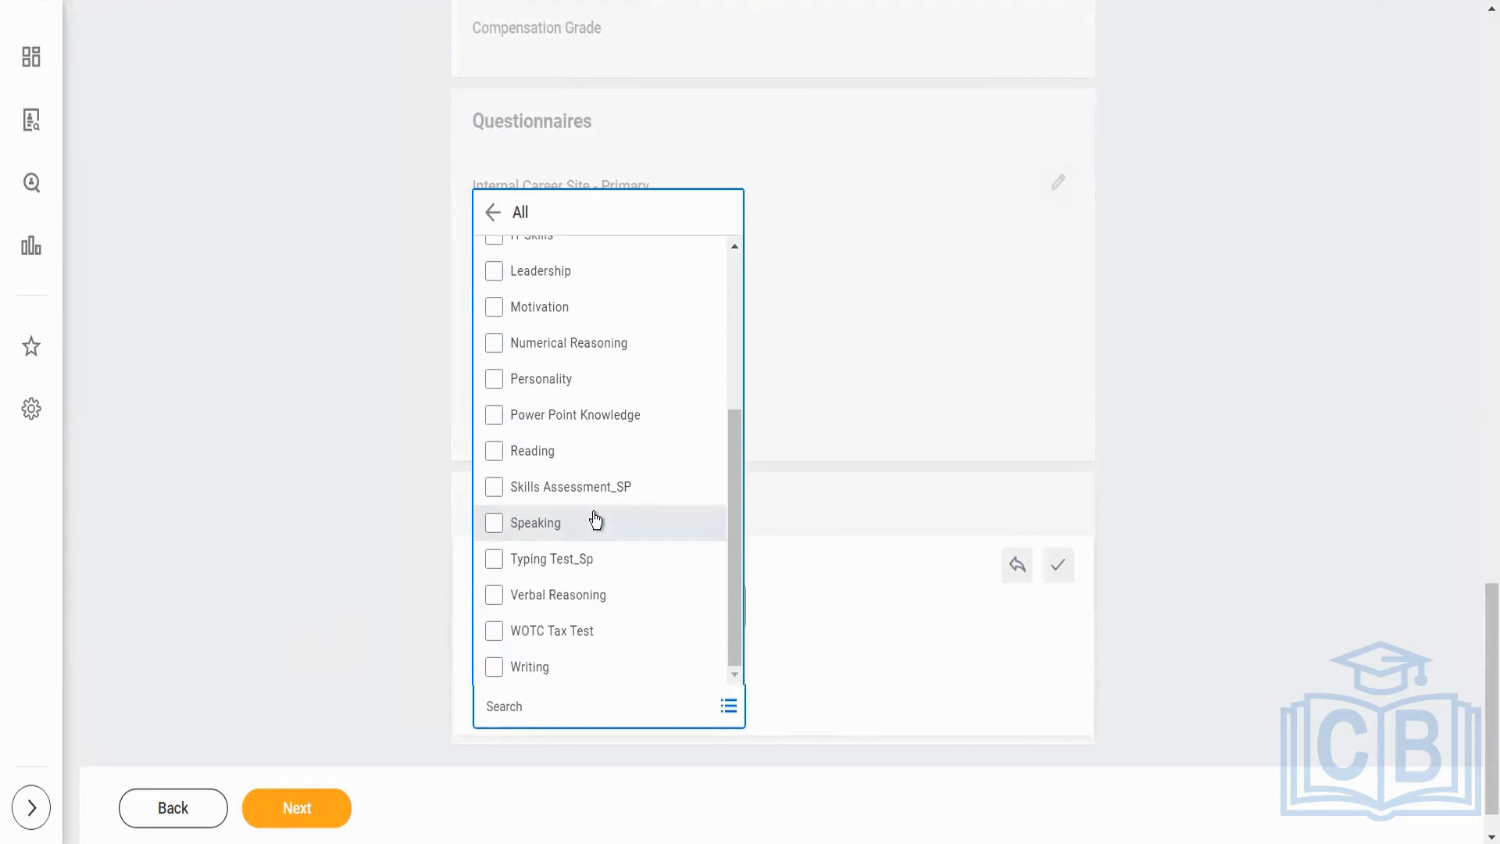
click(1236, 551)
- Close the Default Assessment Tests list and look at the option groups for the Inline Assessment Test without choosing one
click(1058, 565)
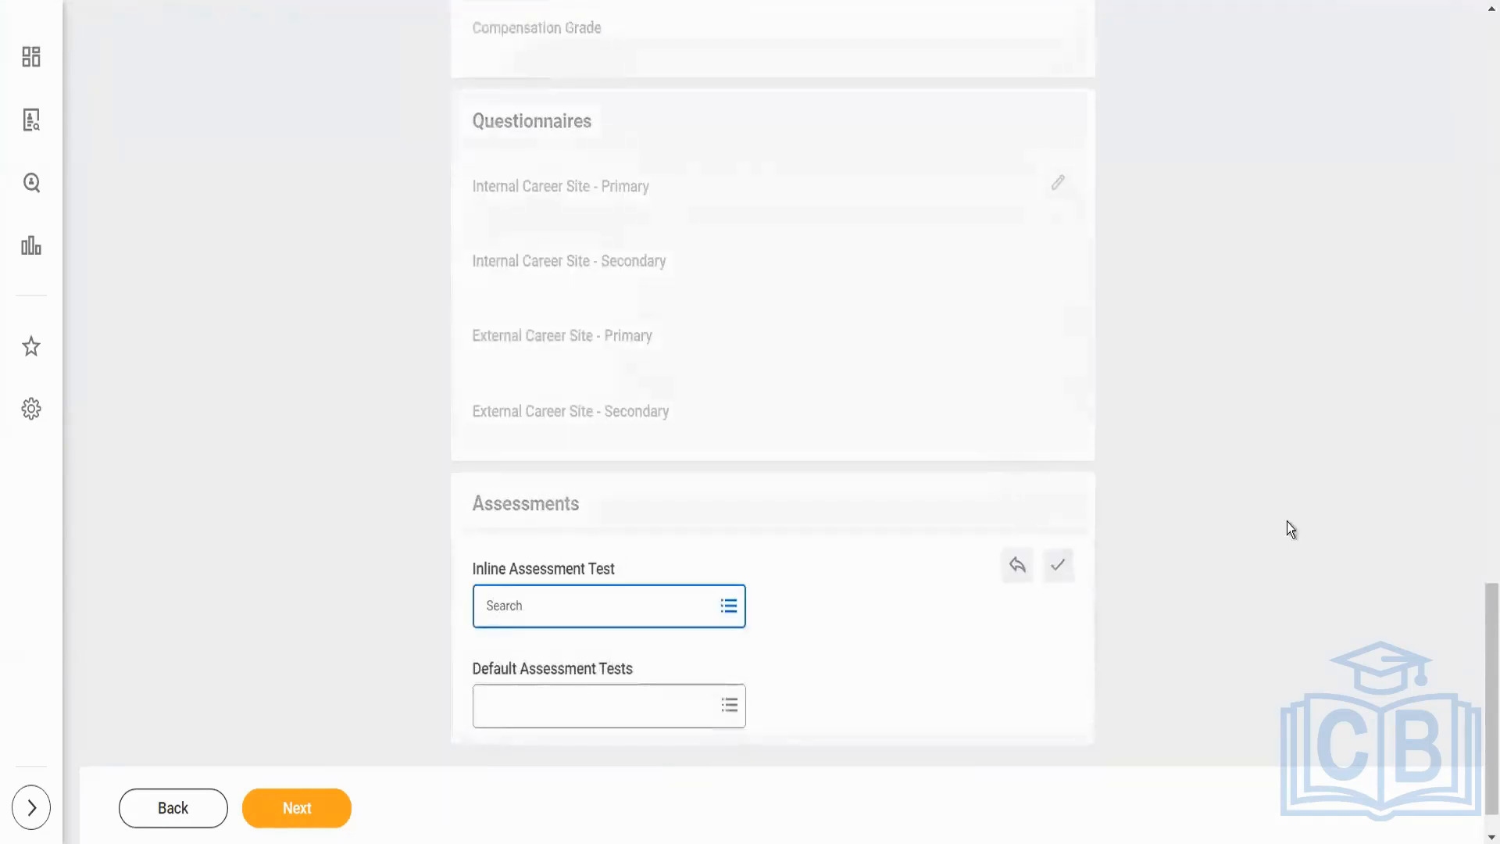
scroll(747, 760, down, 1)
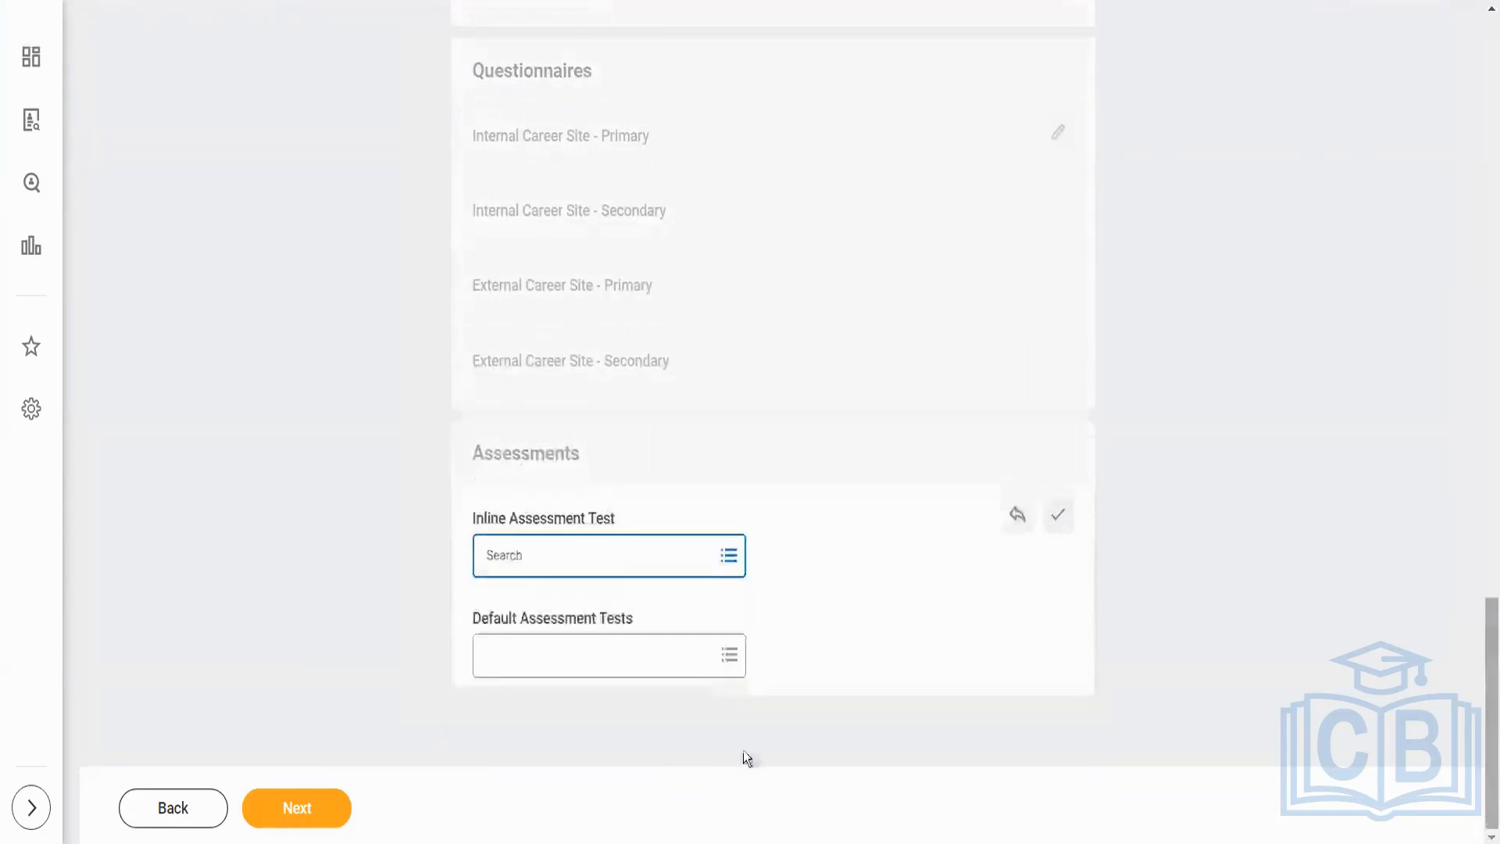
click(730, 556)
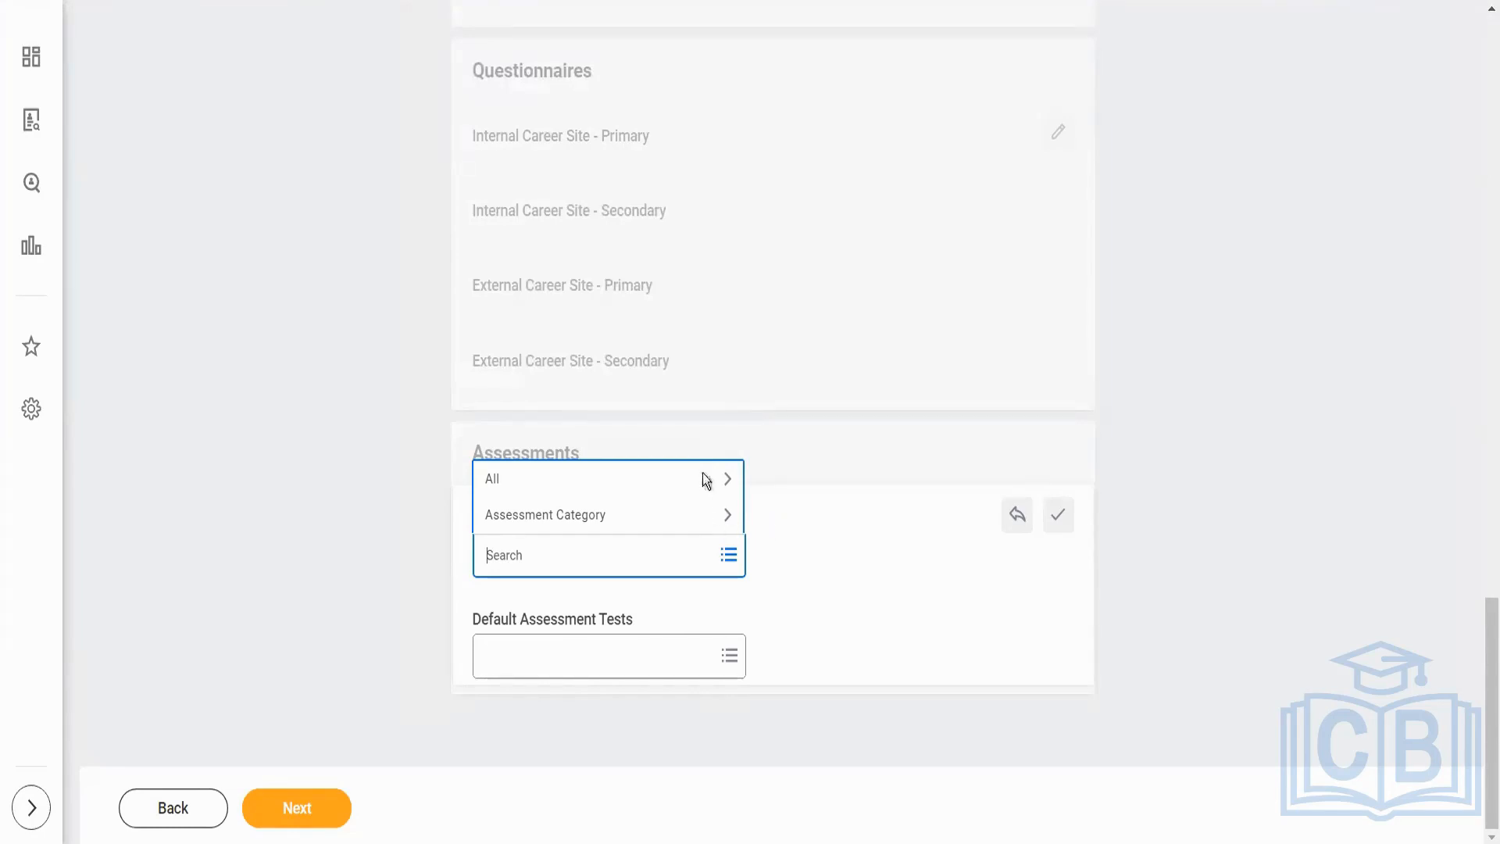
click(877, 556)
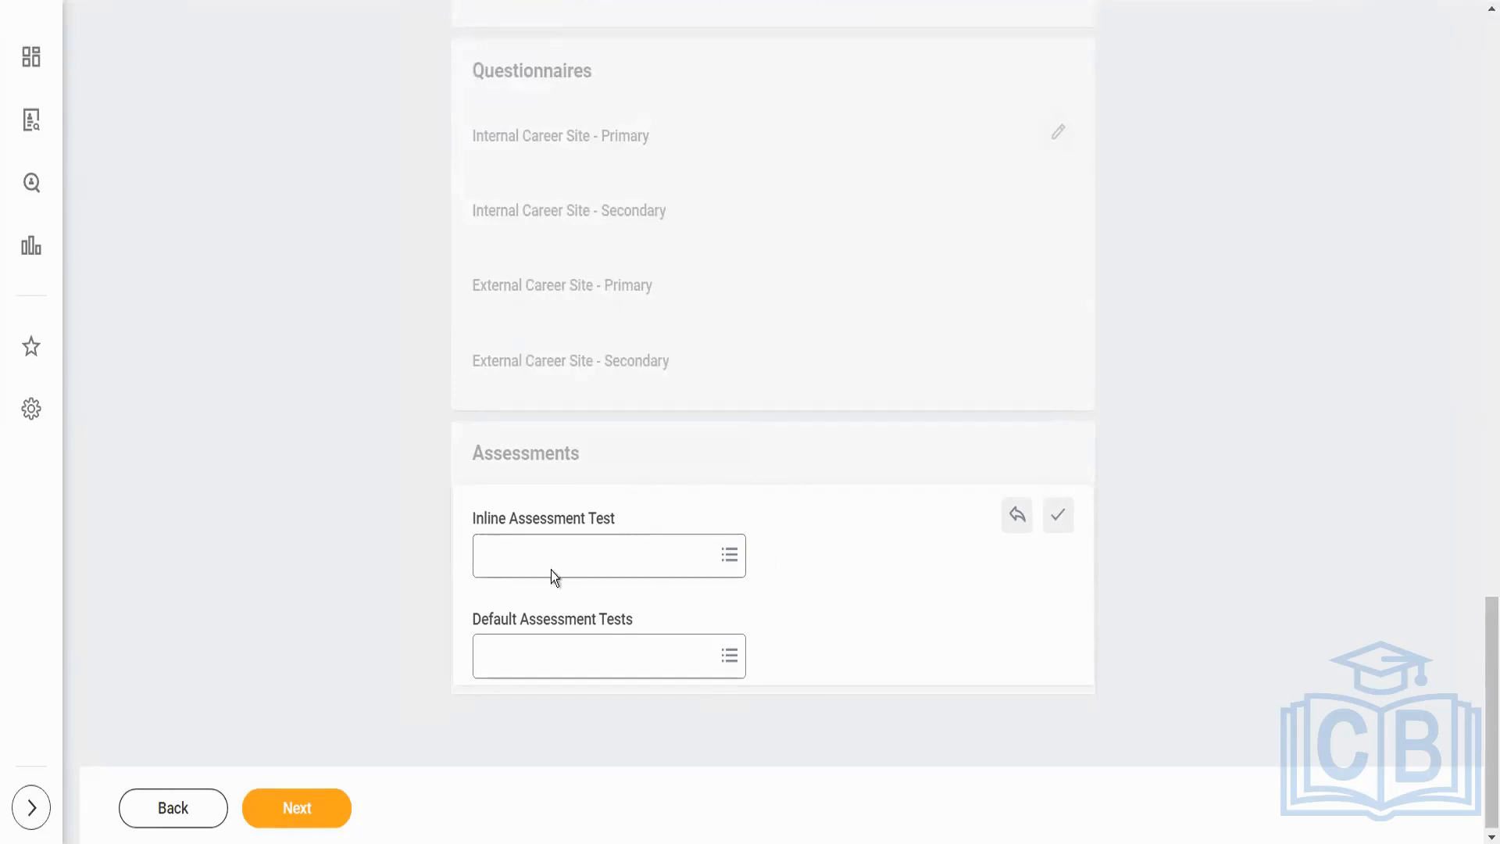
- Add Reading and Speaking as the Default Assessment Tests for the requisition
click(731, 656)
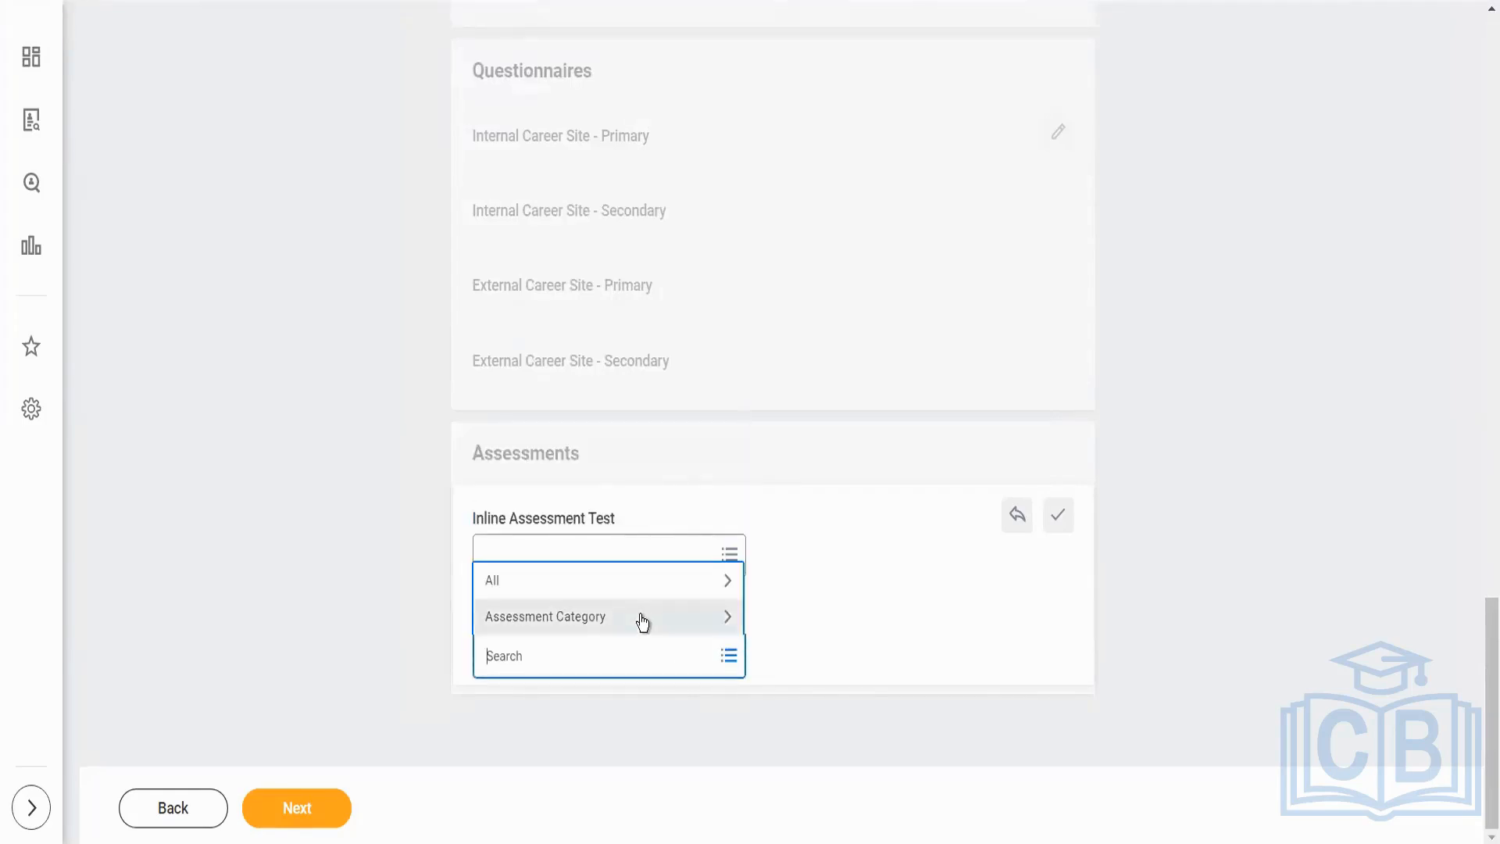
click(637, 583)
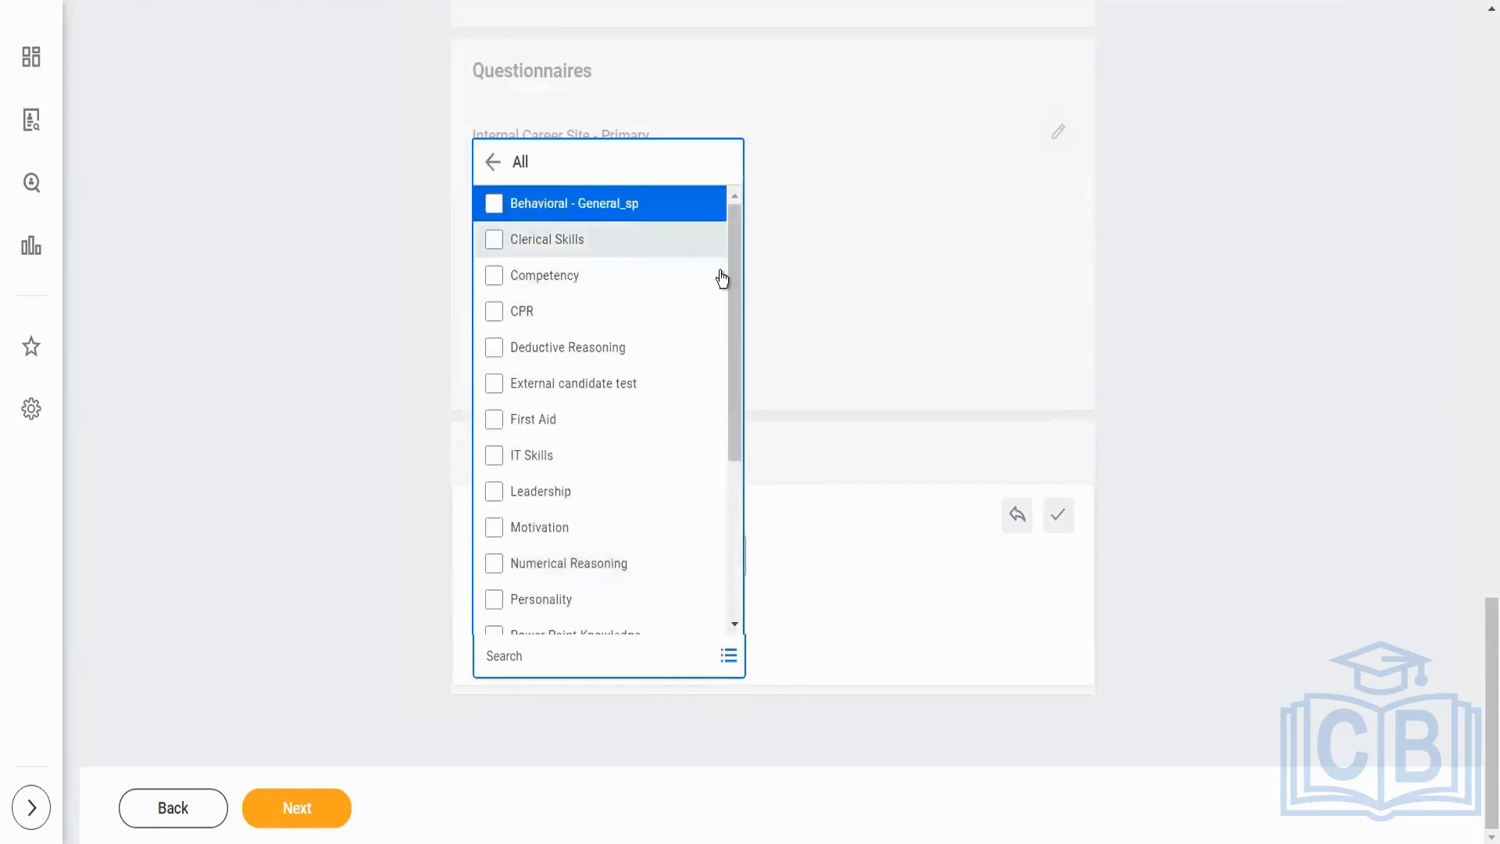
drag(733, 289, 733, 371)
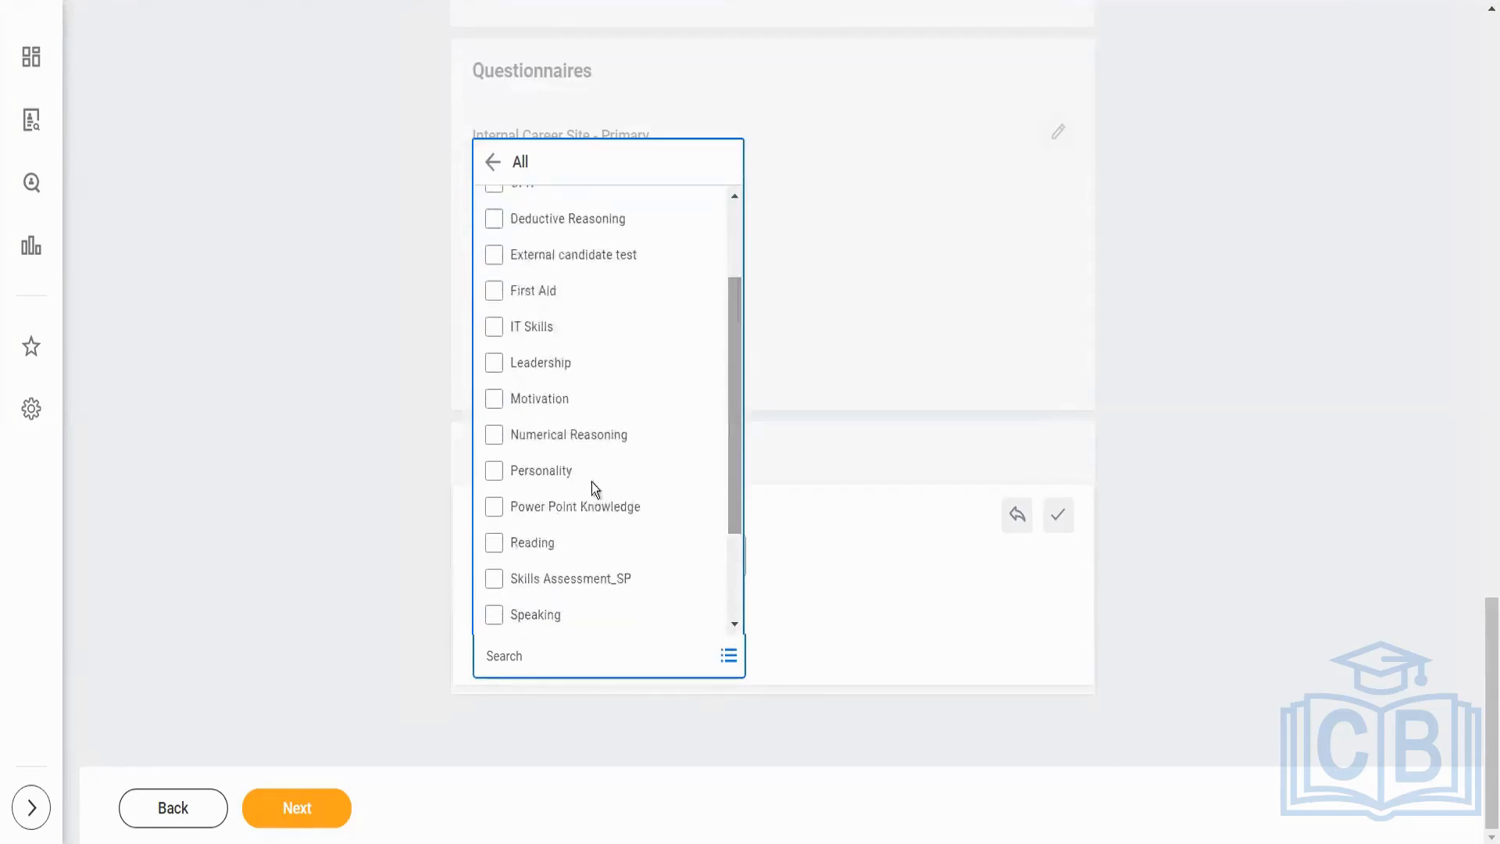
click(586, 545)
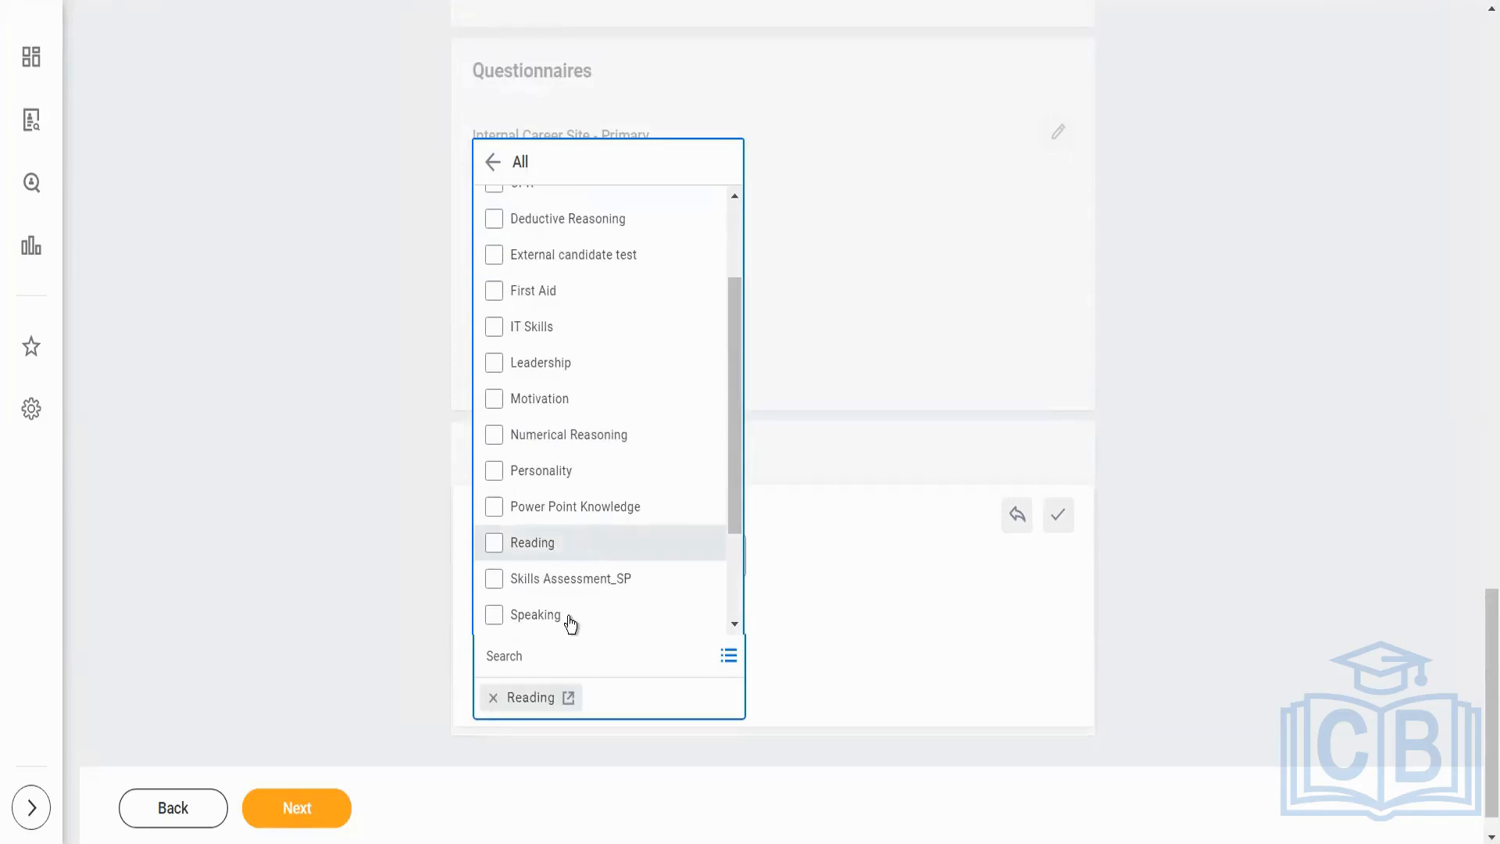
click(571, 617)
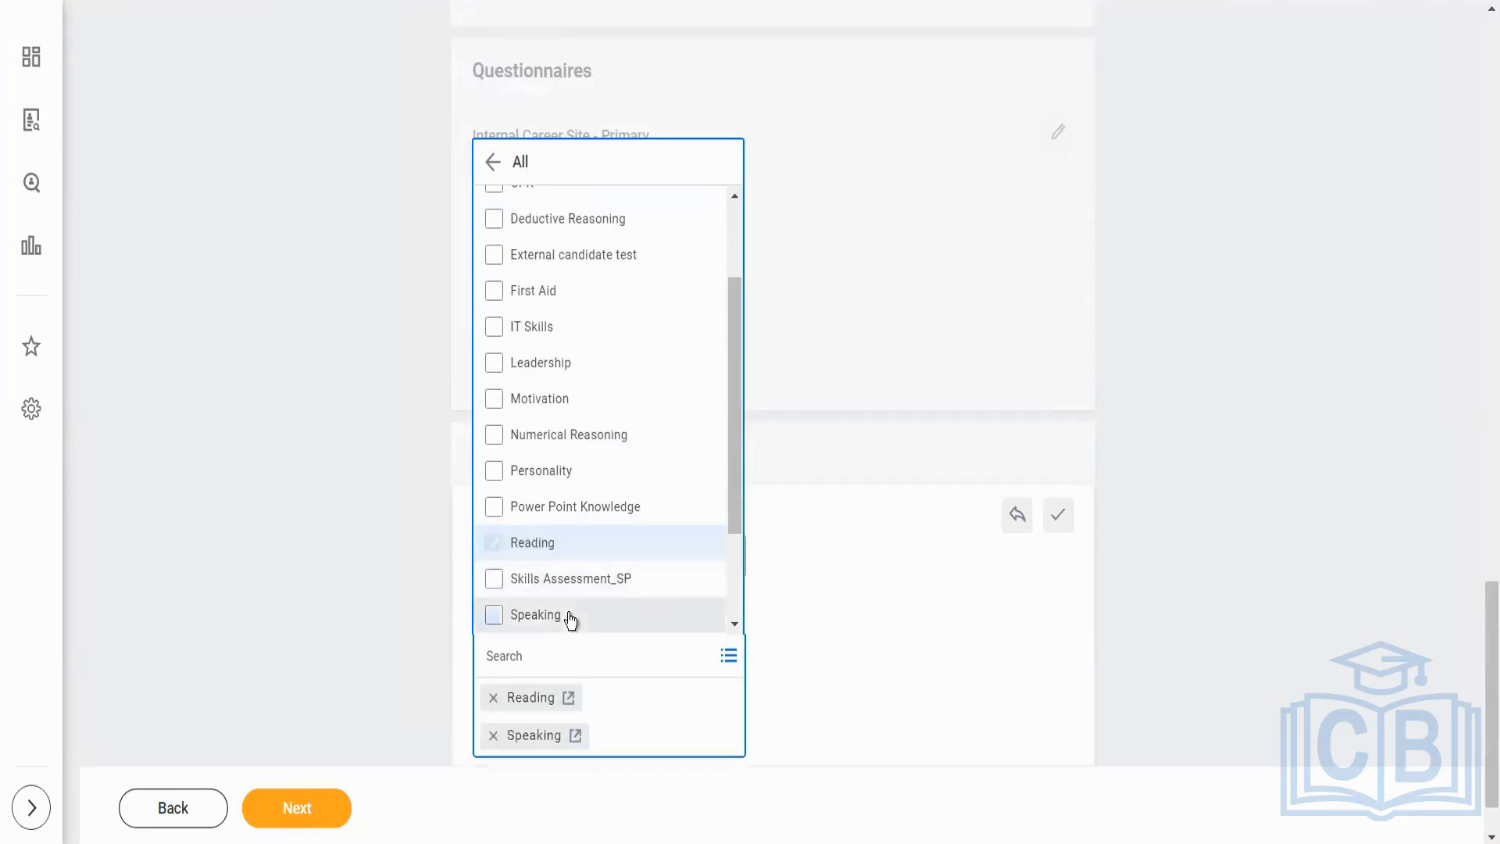
click(884, 561)
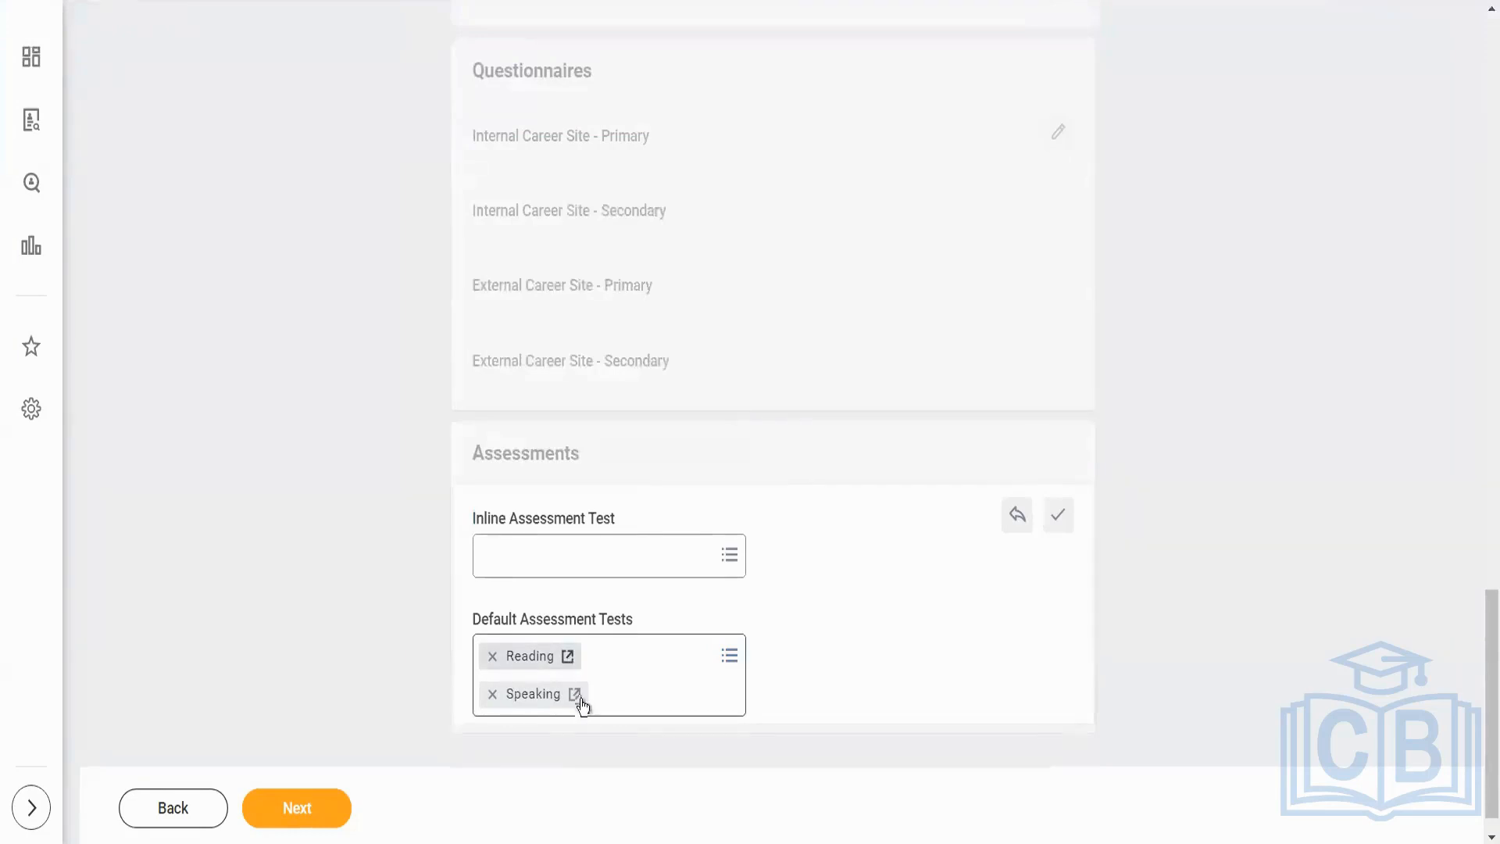
- View the details of the Speaking and Reading assessment tests and return to the Assessments section
click(575, 695)
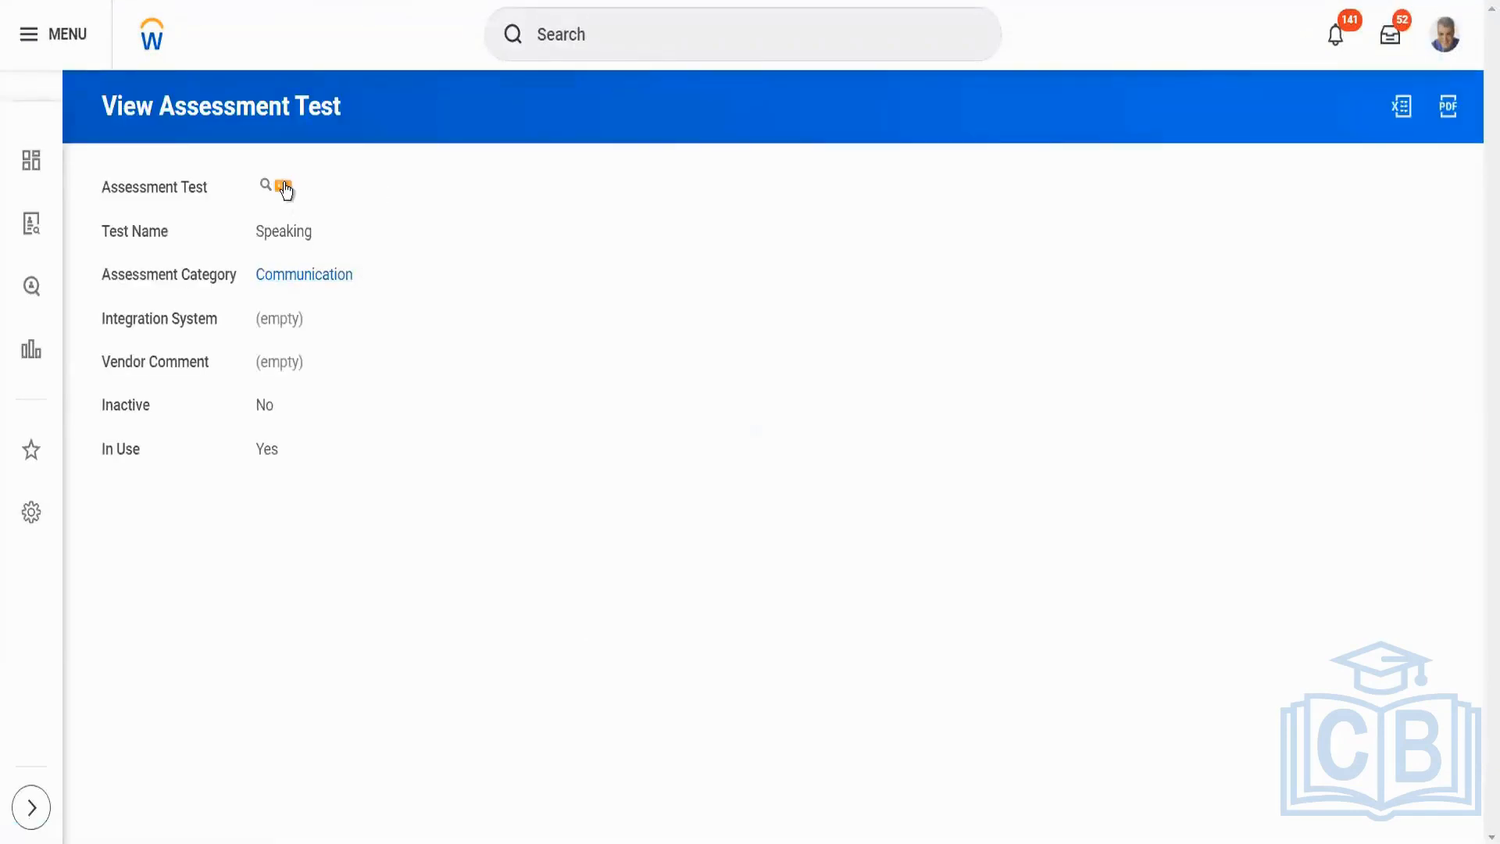
click(285, 189)
click(216, 573)
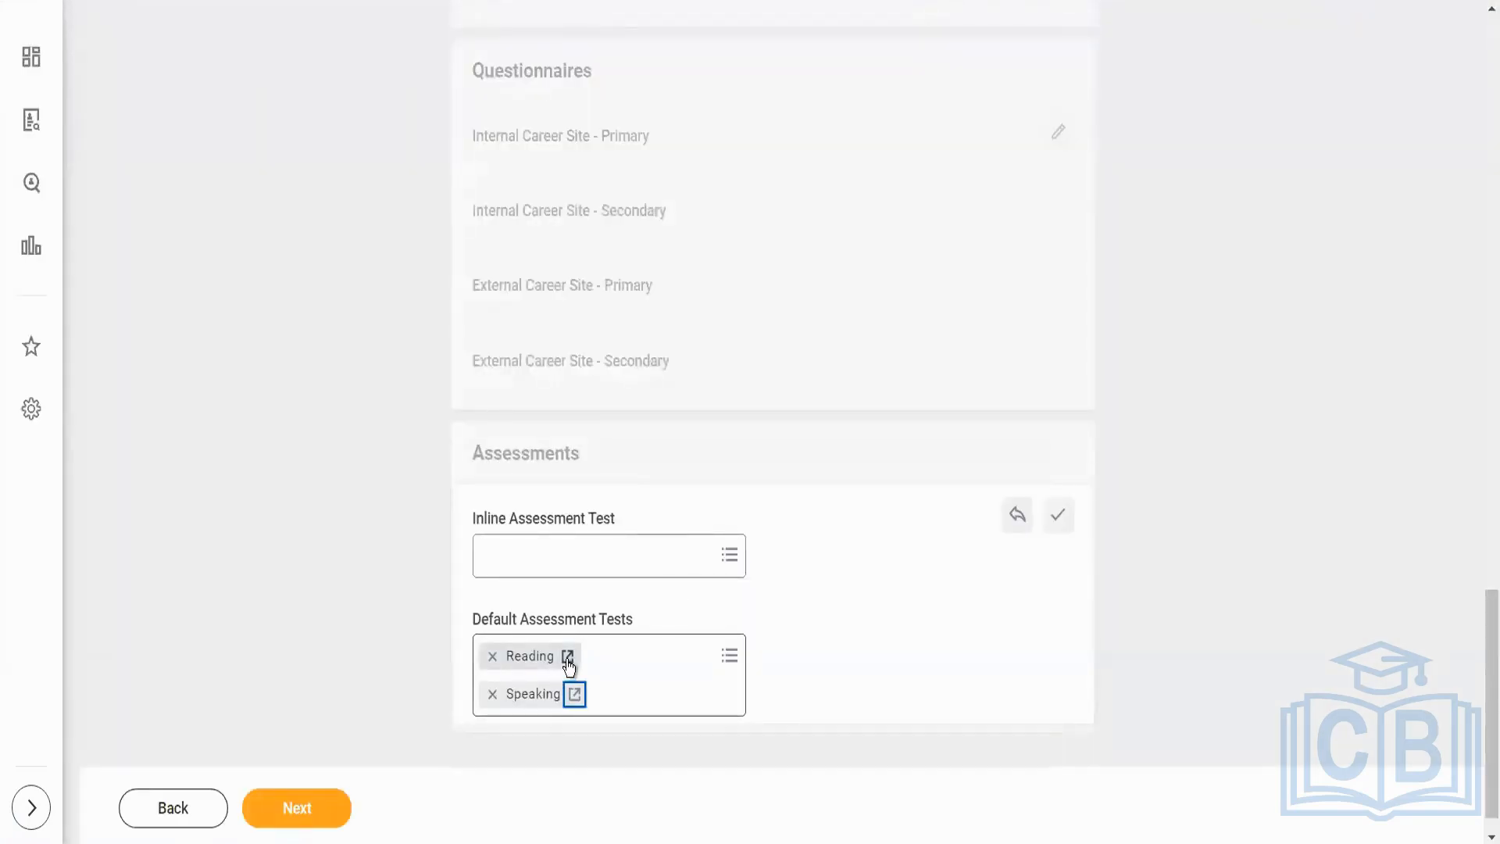
click(567, 658)
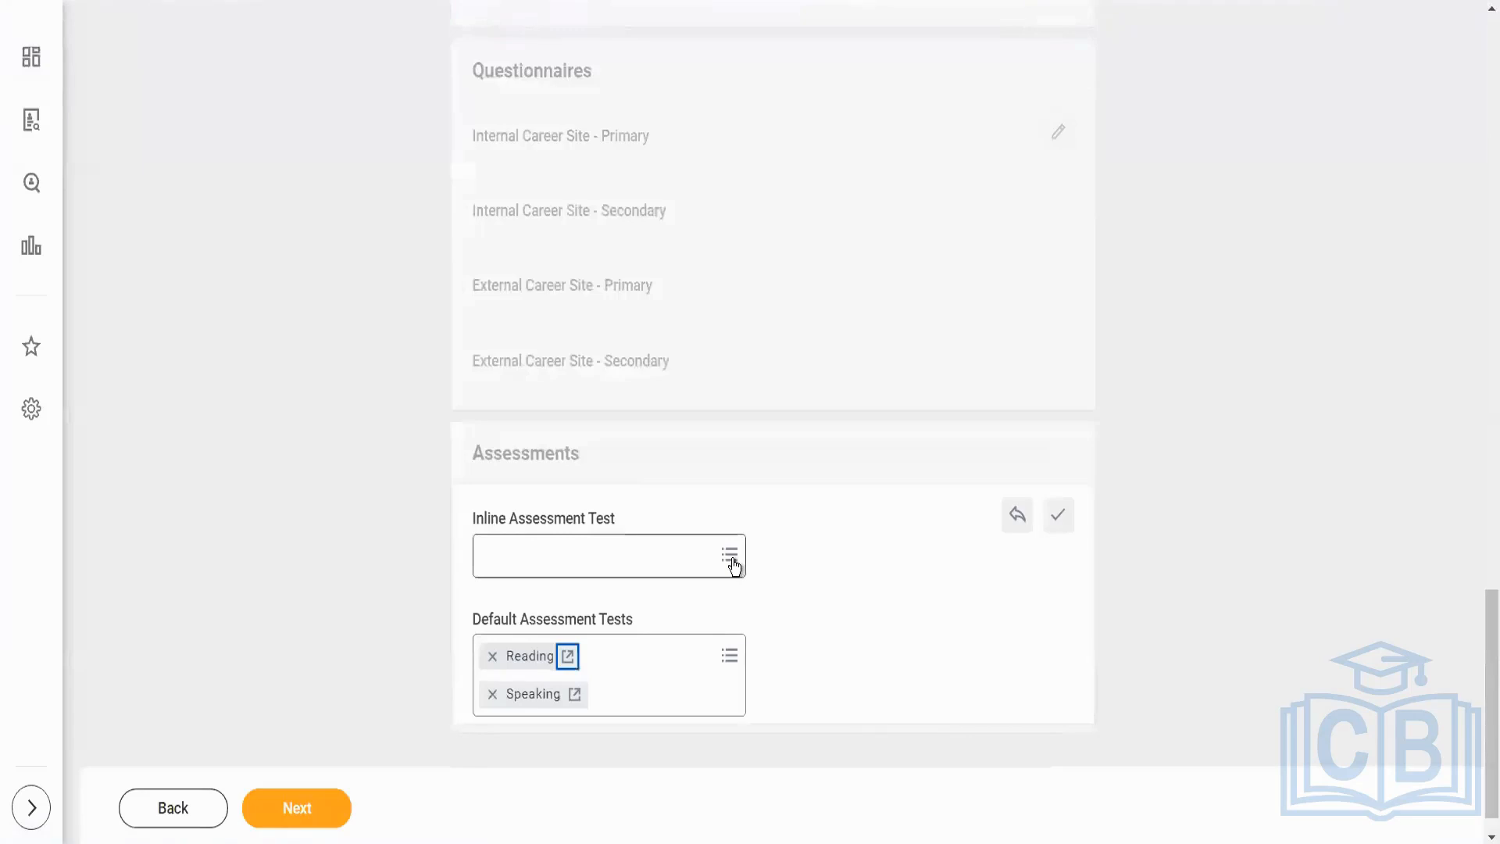
- Select Power Point Knowledge as the Inline Assessment Test
click(732, 557)
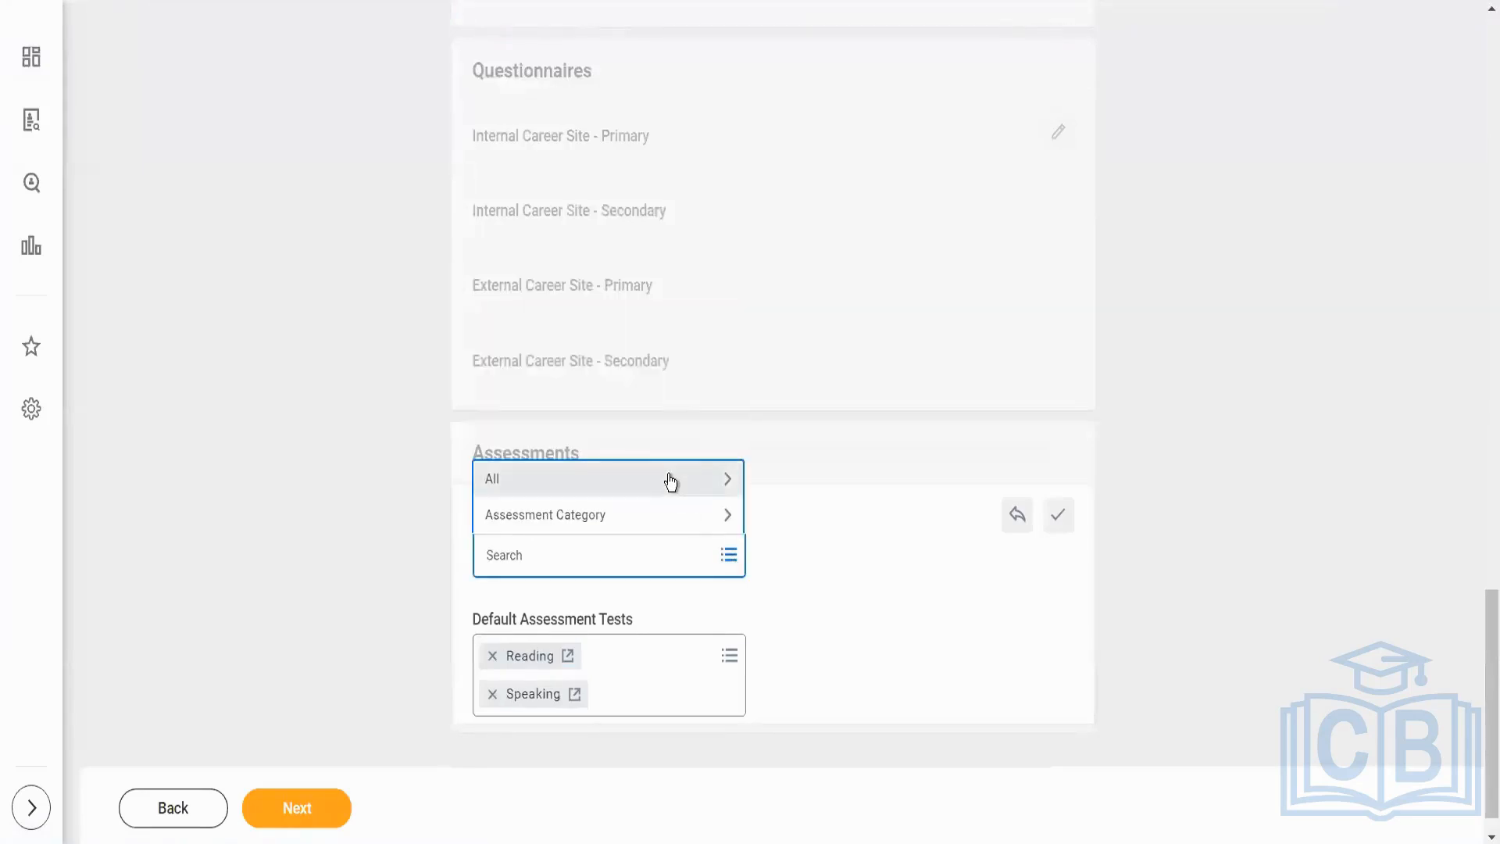
click(670, 480)
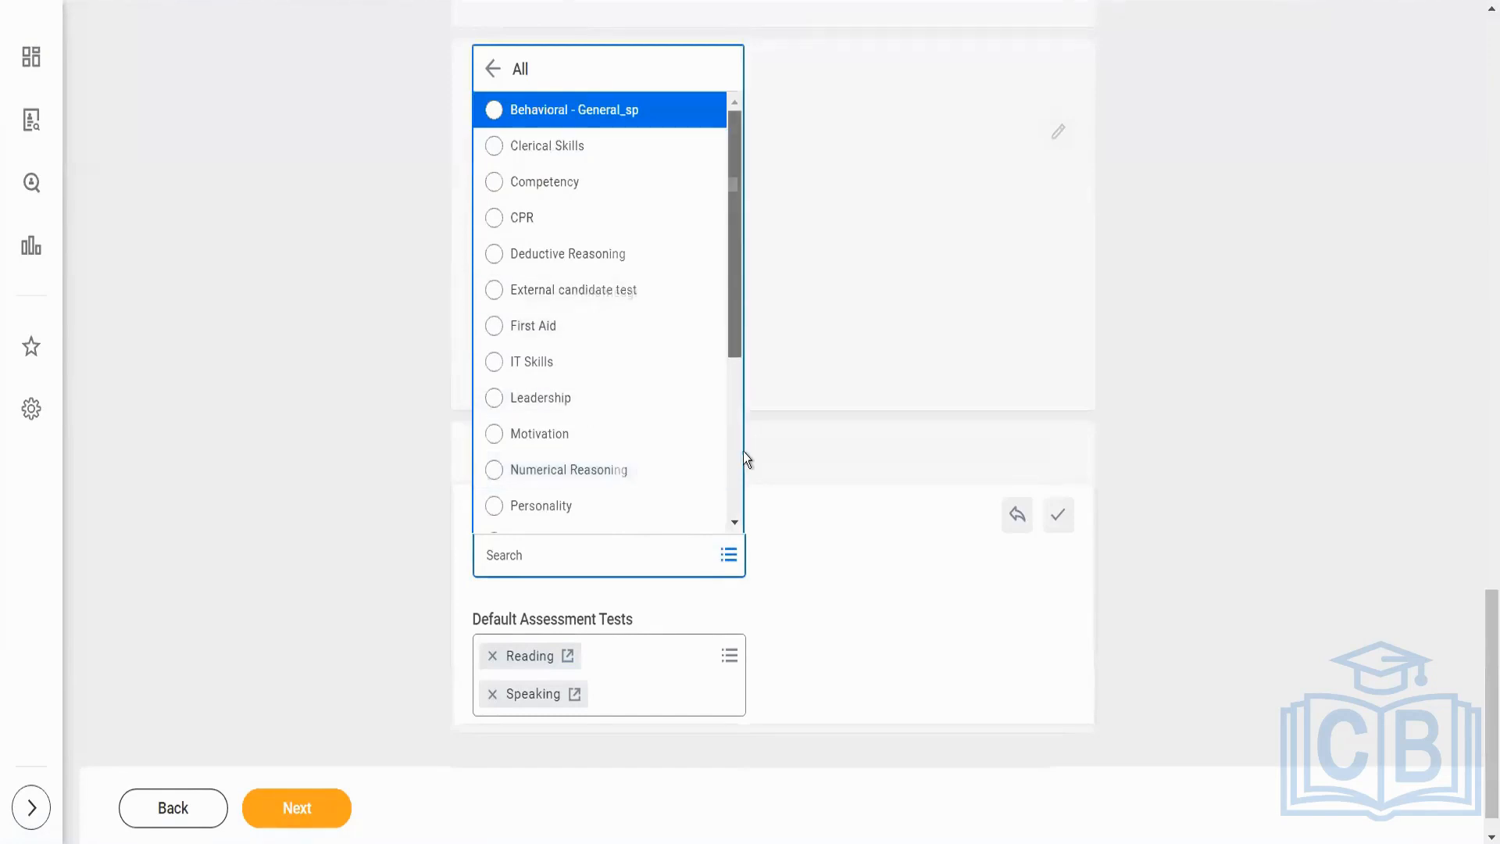
scroll(743, 451, down, 4)
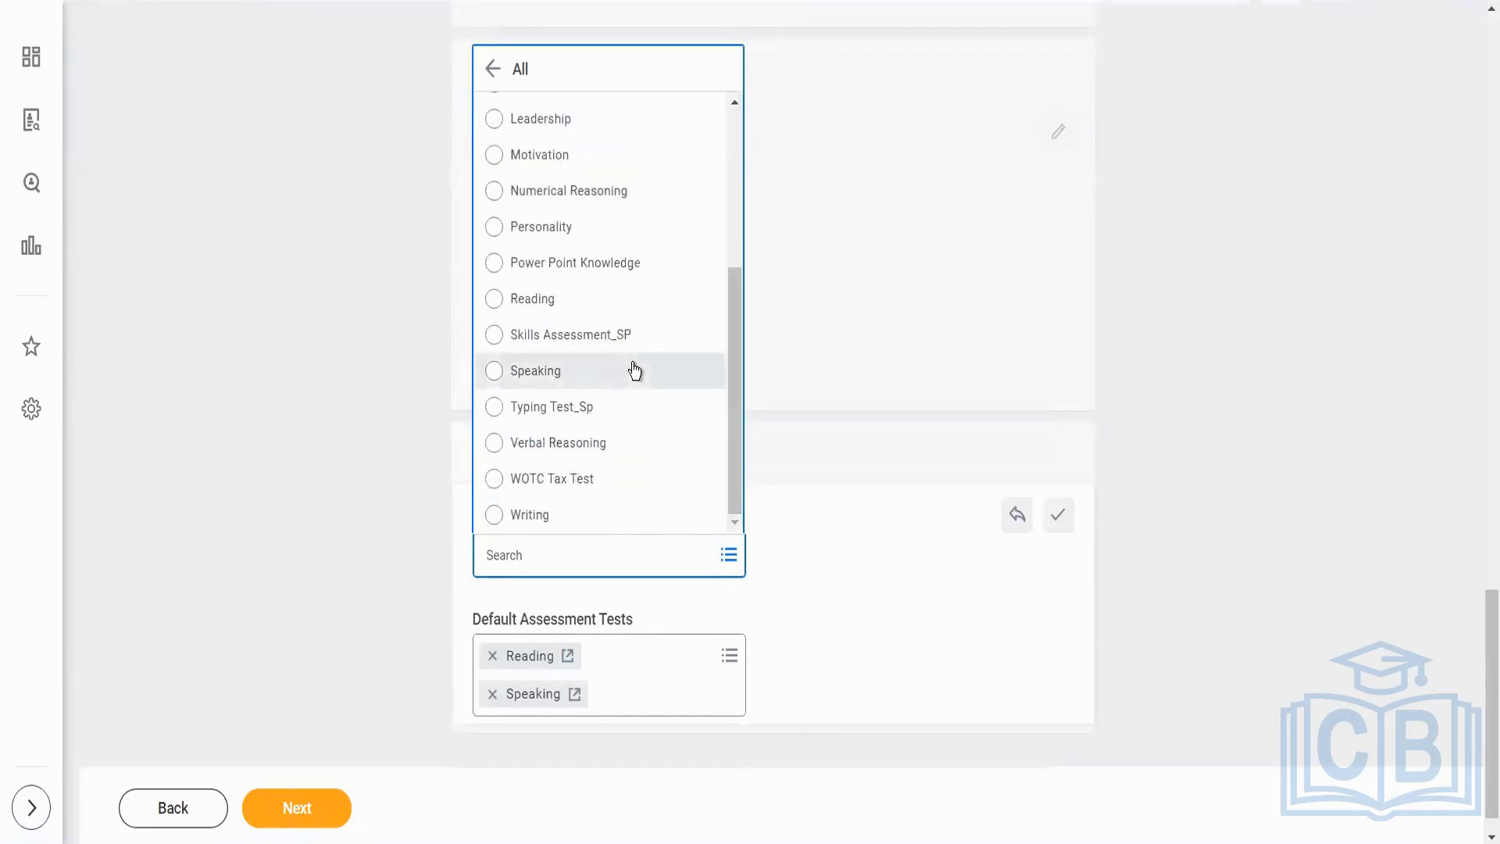
click(608, 273)
- Set the Inline Assessment Test to Competency and view the details of that test
click(729, 555)
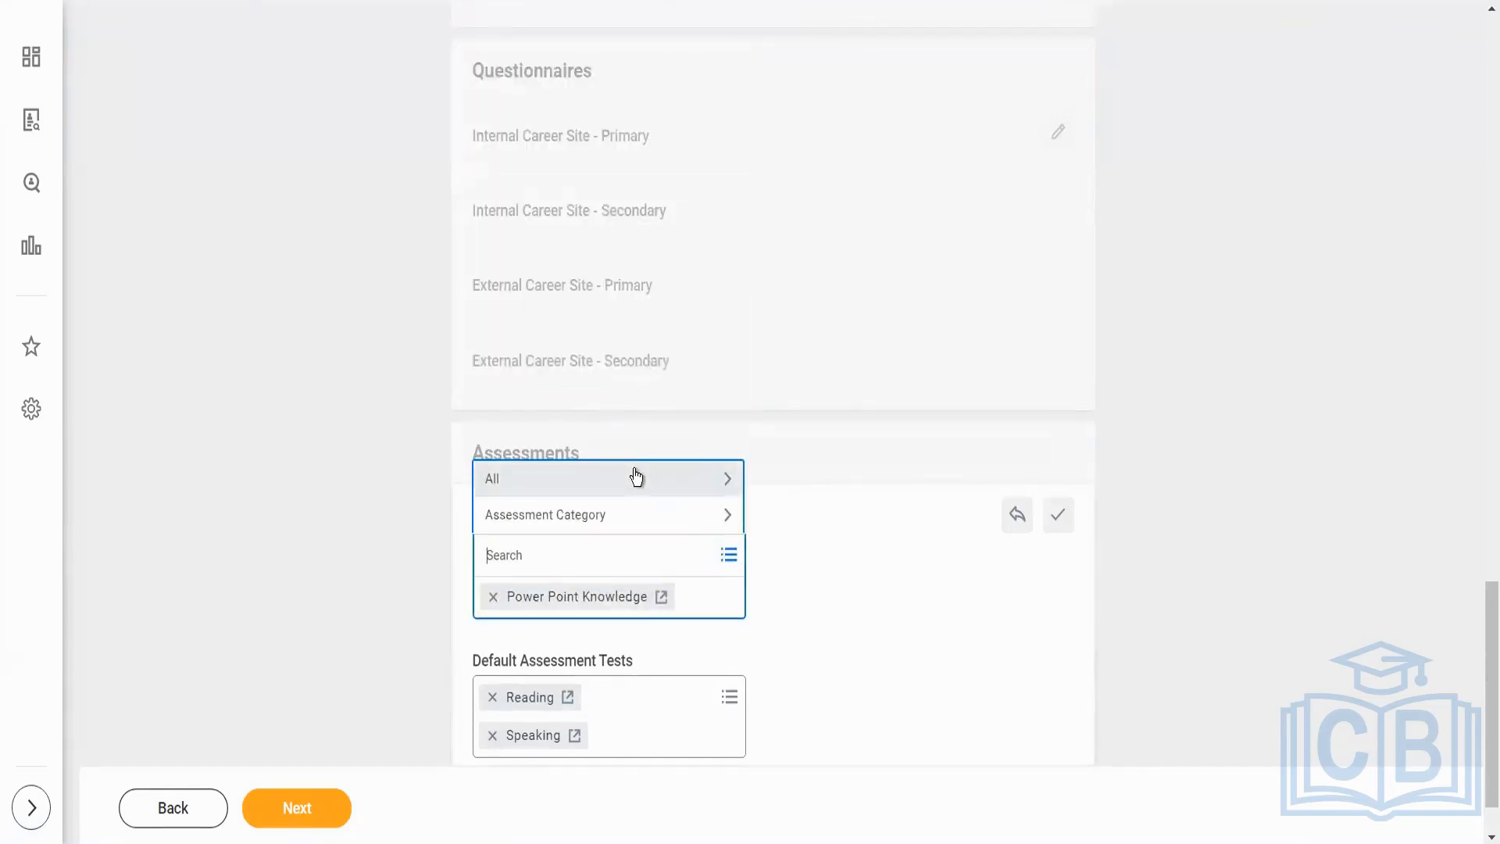
click(634, 474)
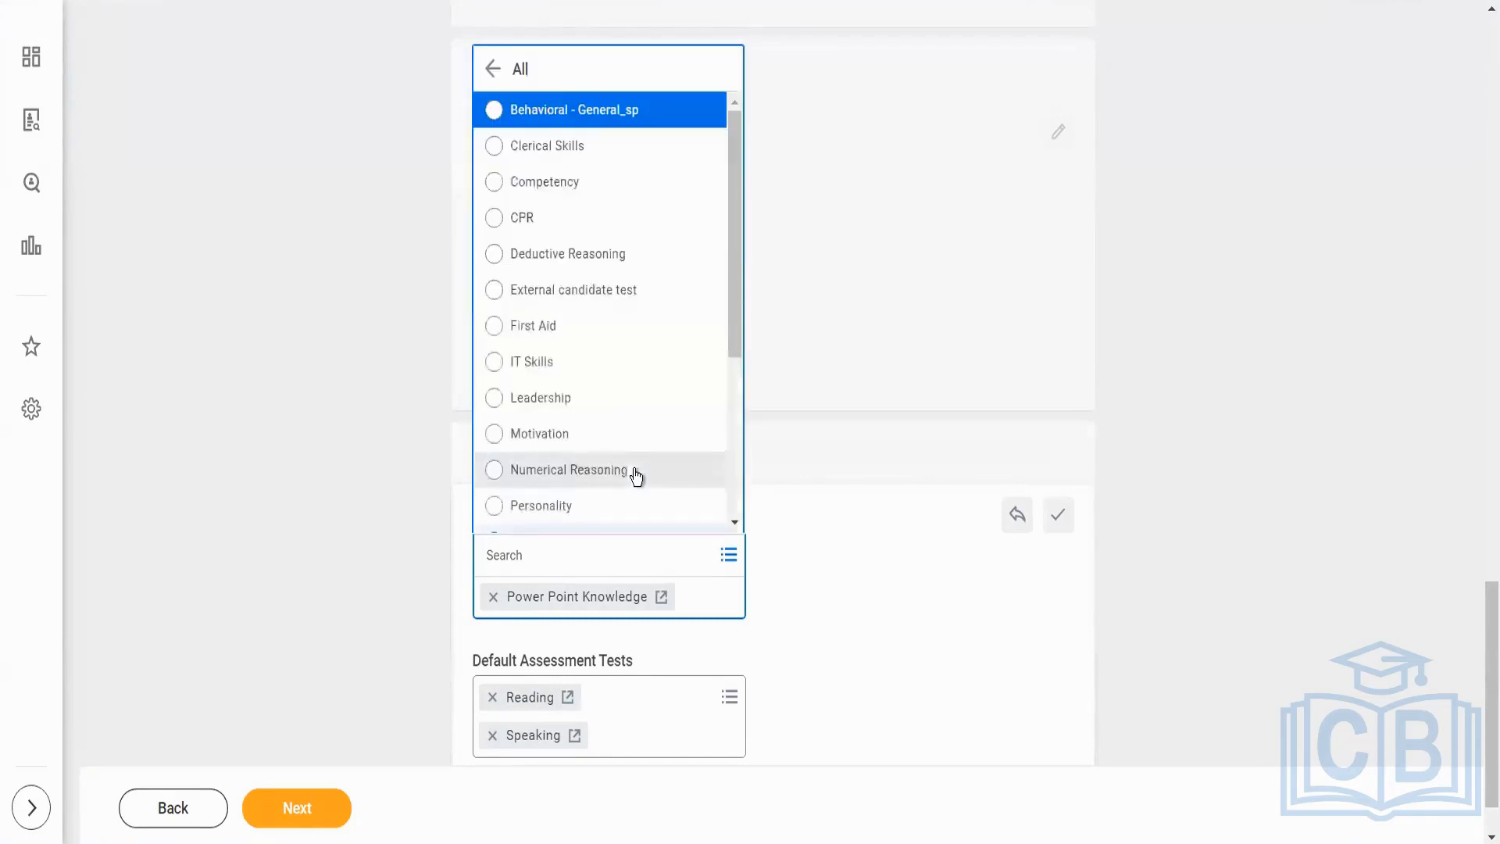
click(604, 184)
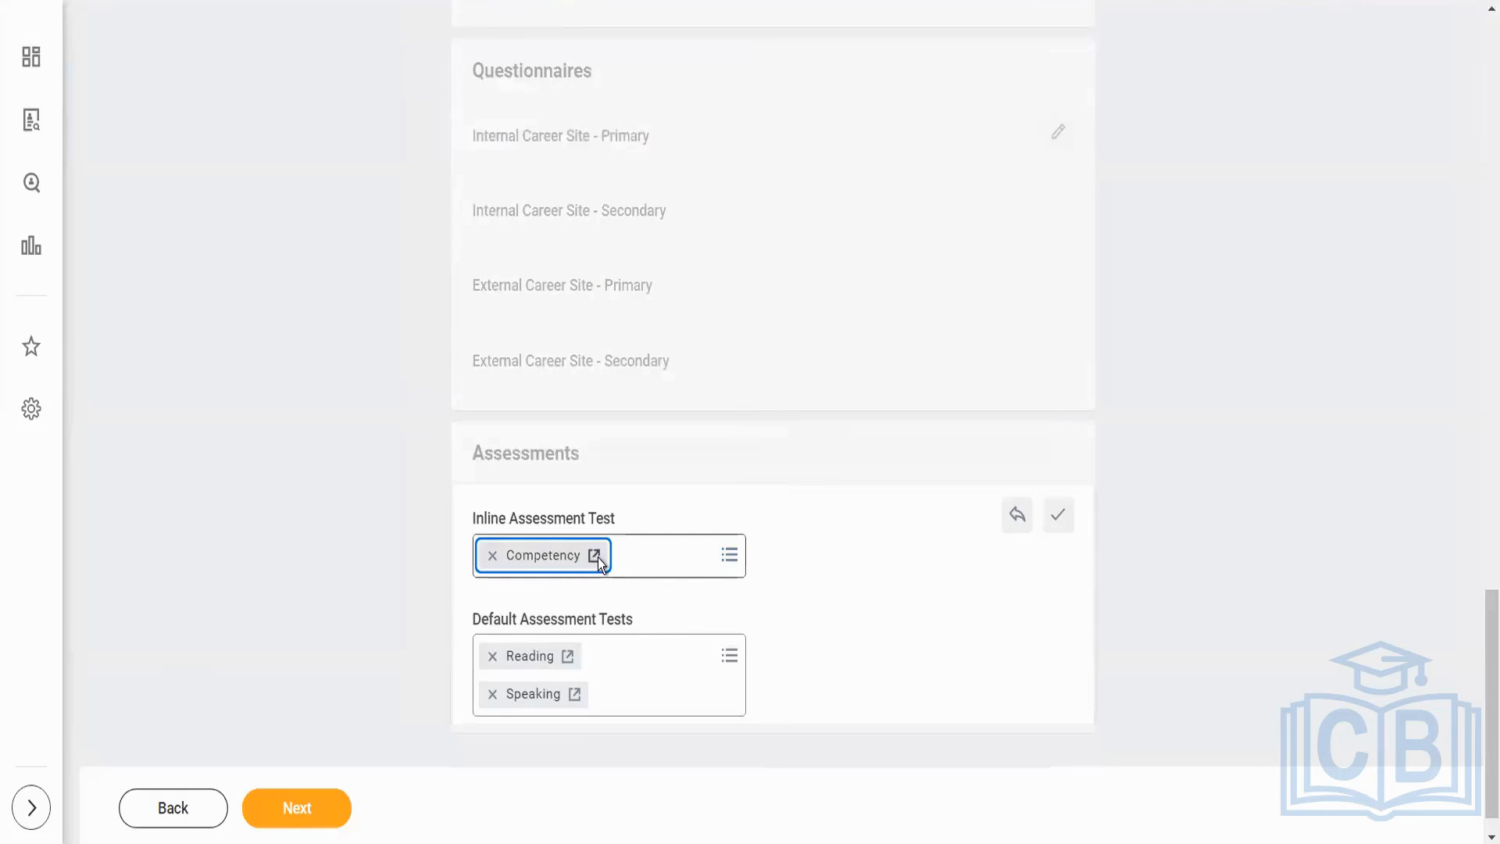
click(596, 556)
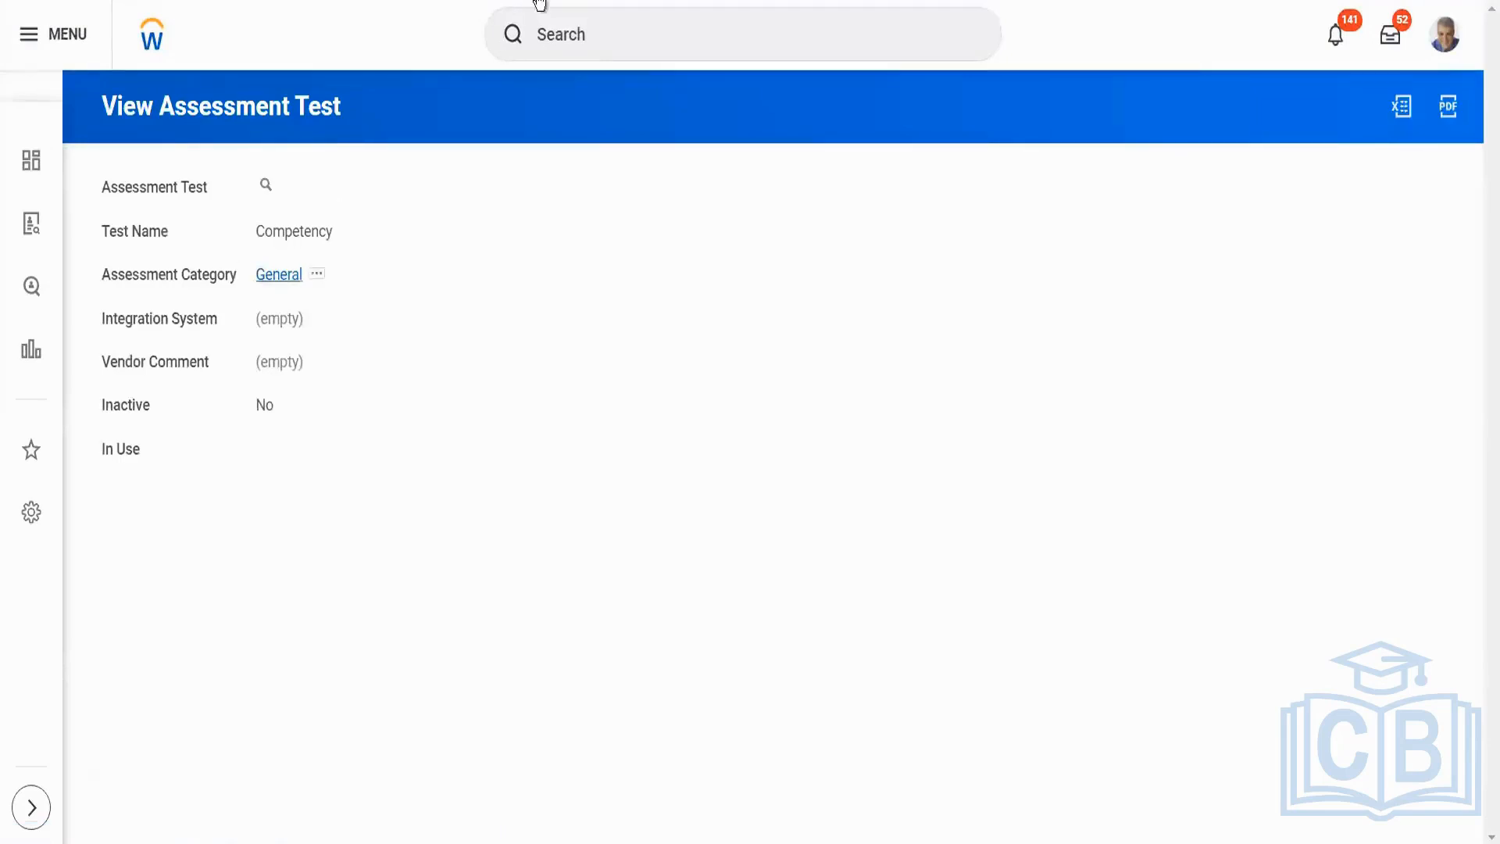
click(540, 1)
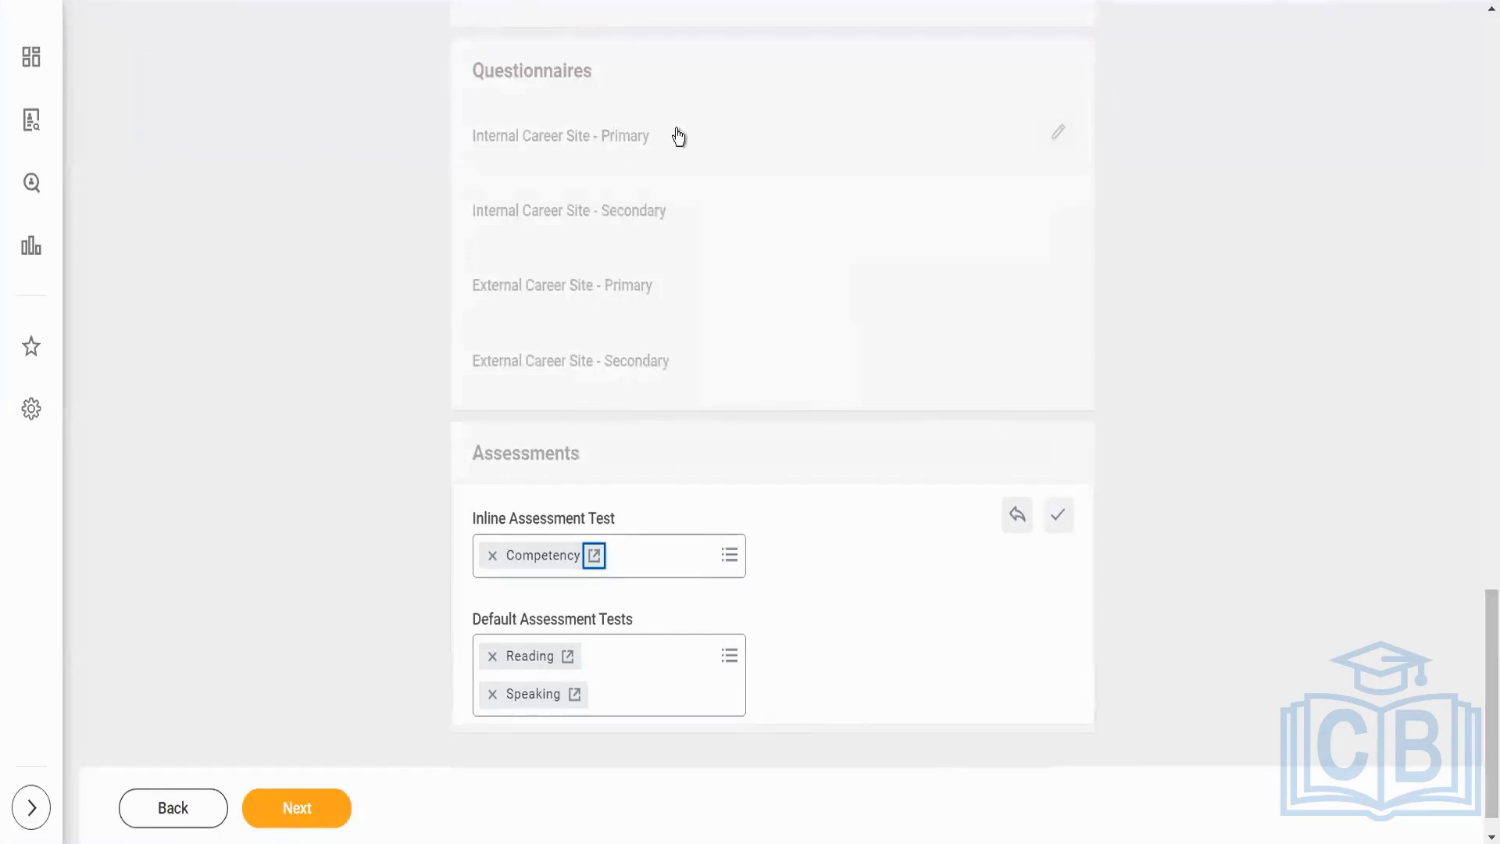
- Save the Assessments and continue to the Qualifications section of the requisition
click(1056, 515)
click(311, 809)
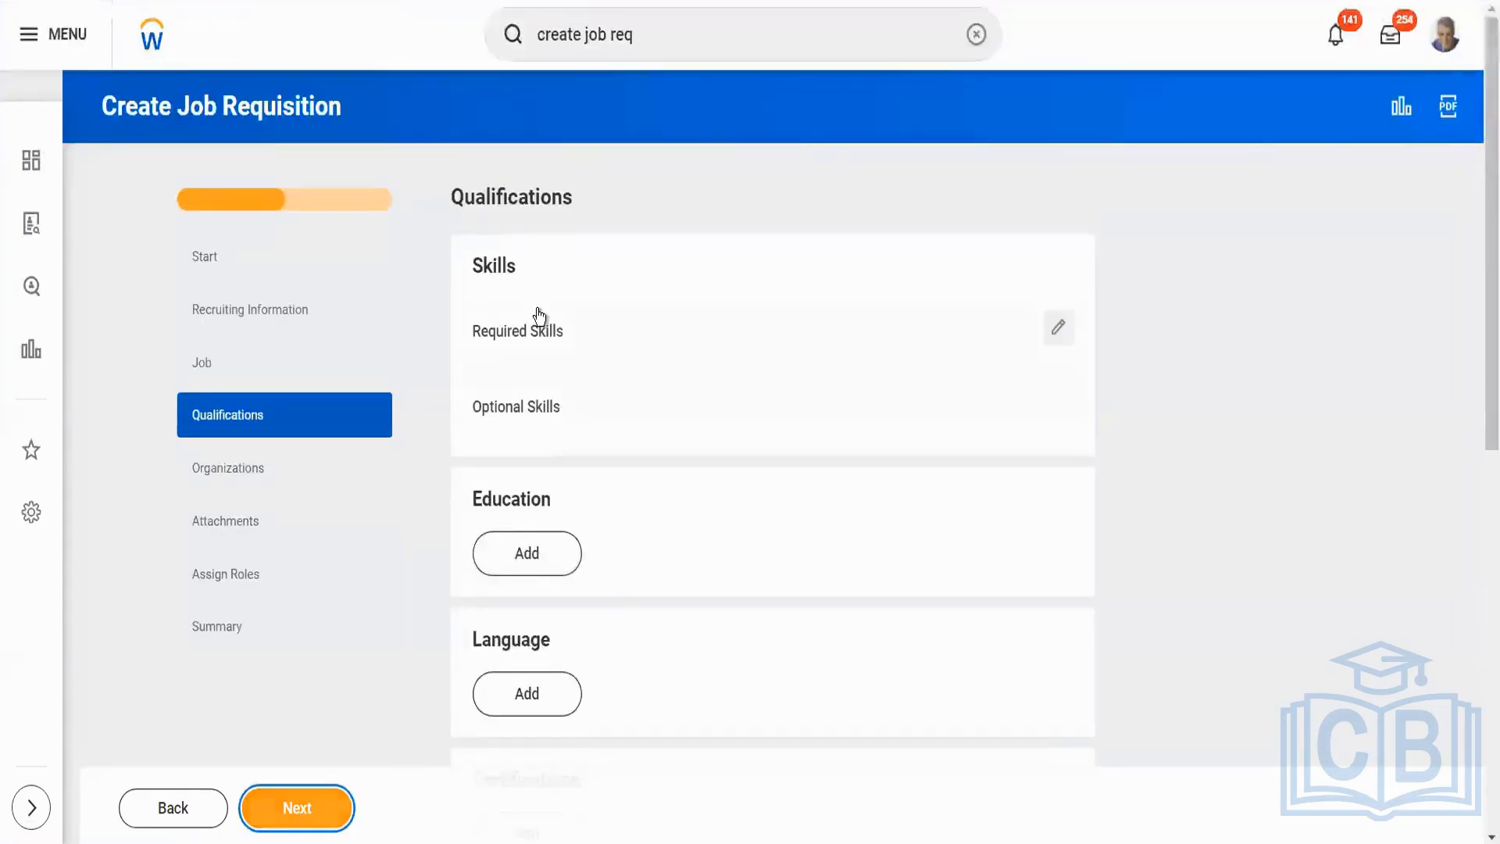
scroll(1479, 196, down, 1)
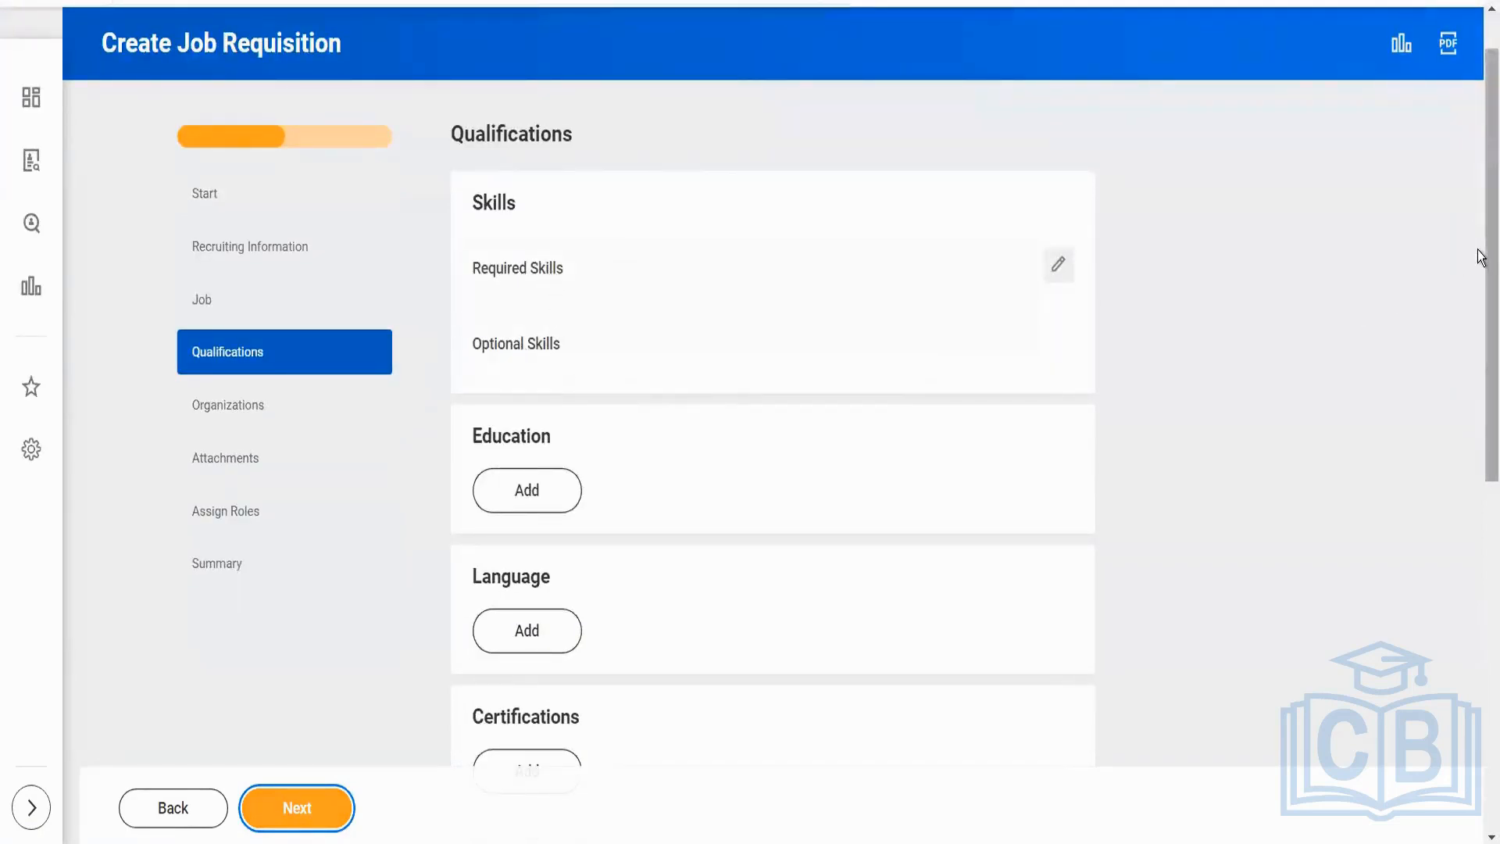
drag(1484, 251, 1483, 368)
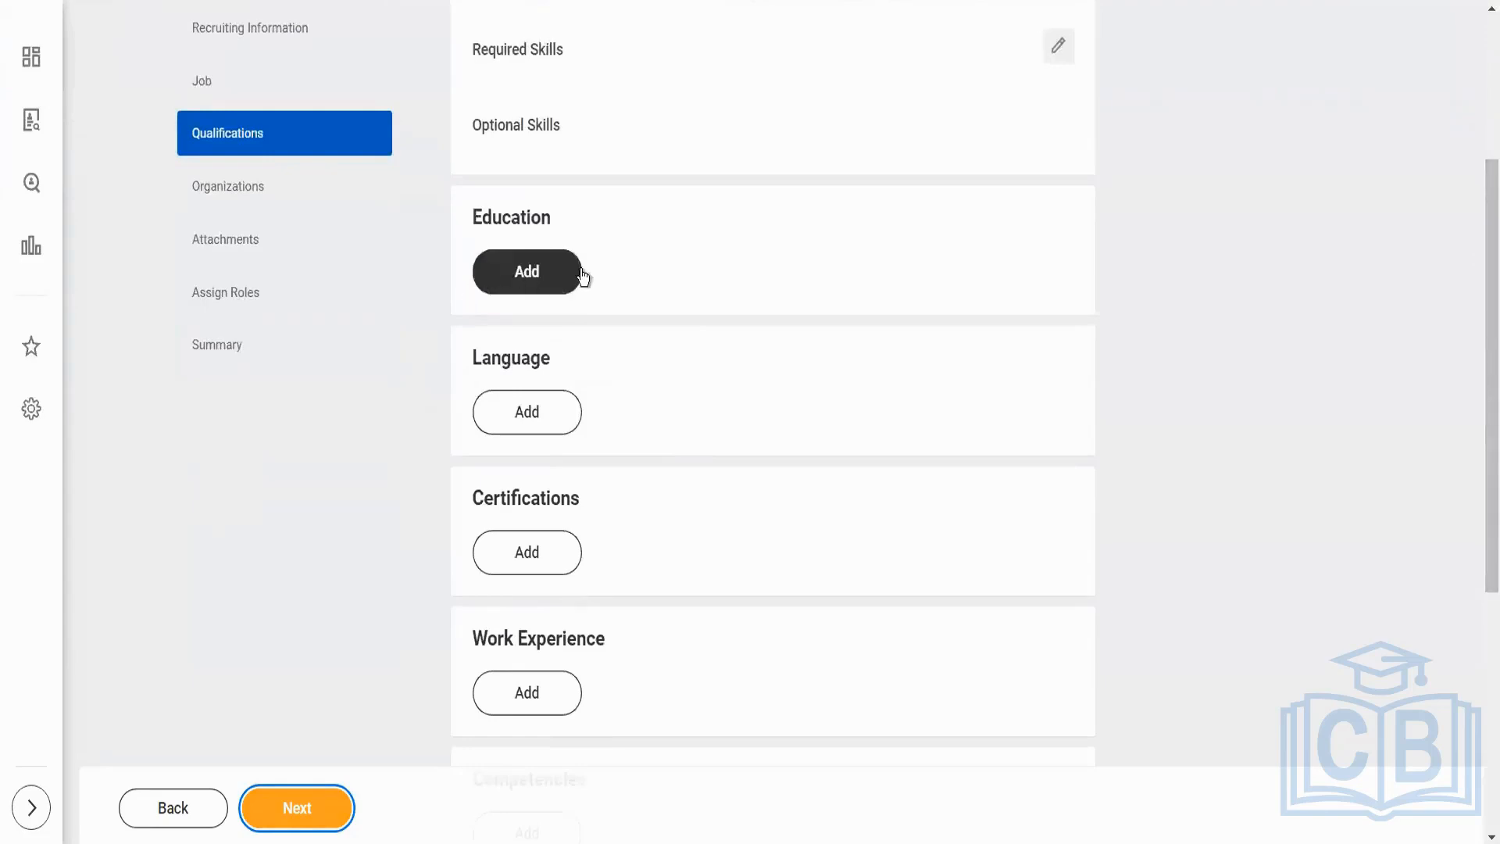
- Open a new Language qualification entry, review its fields and discard it
click(539, 412)
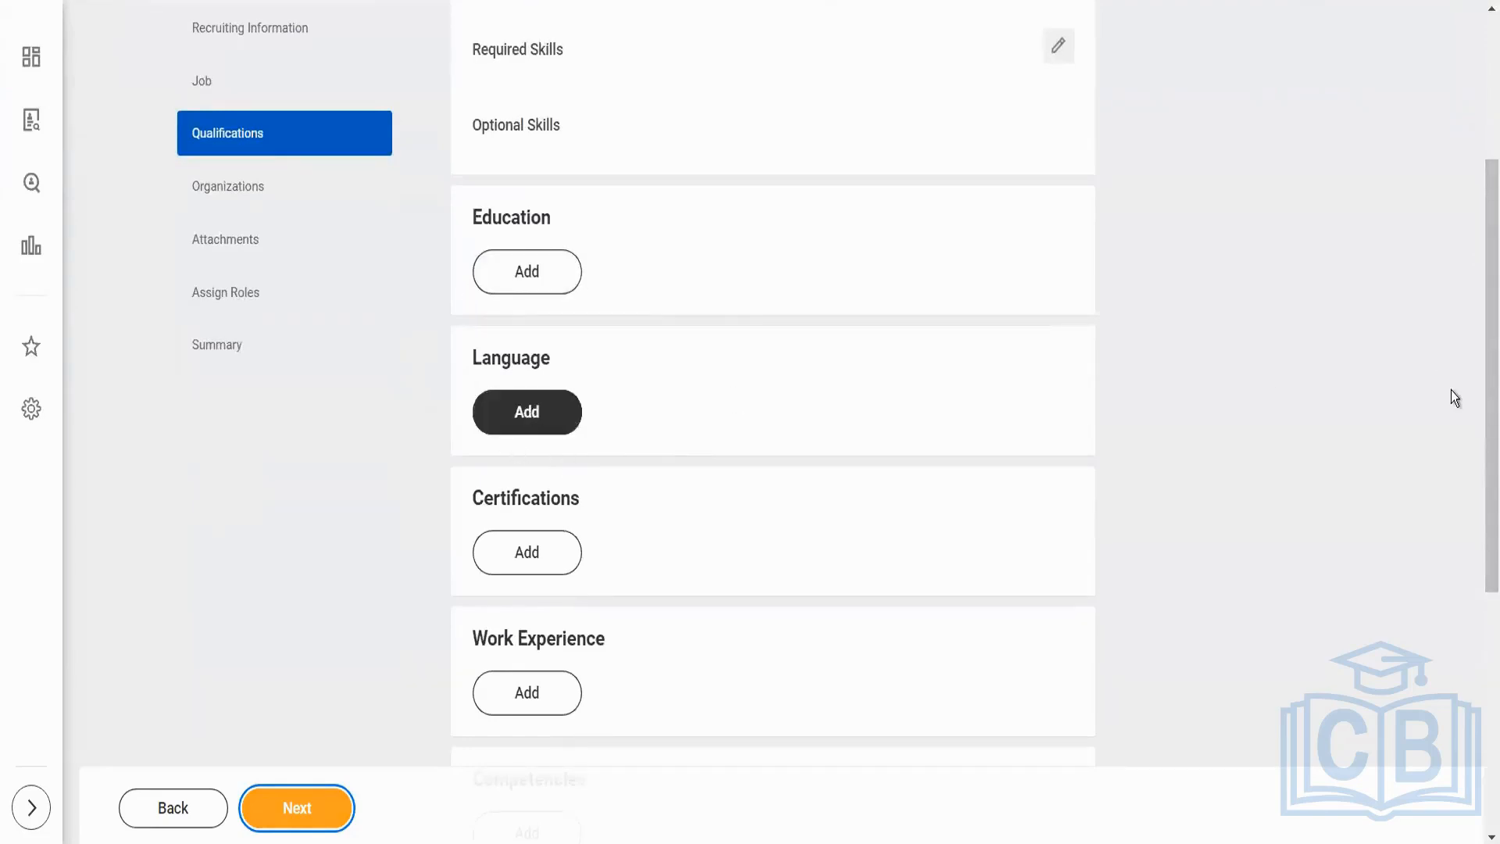
drag(1490, 363, 1490, 395)
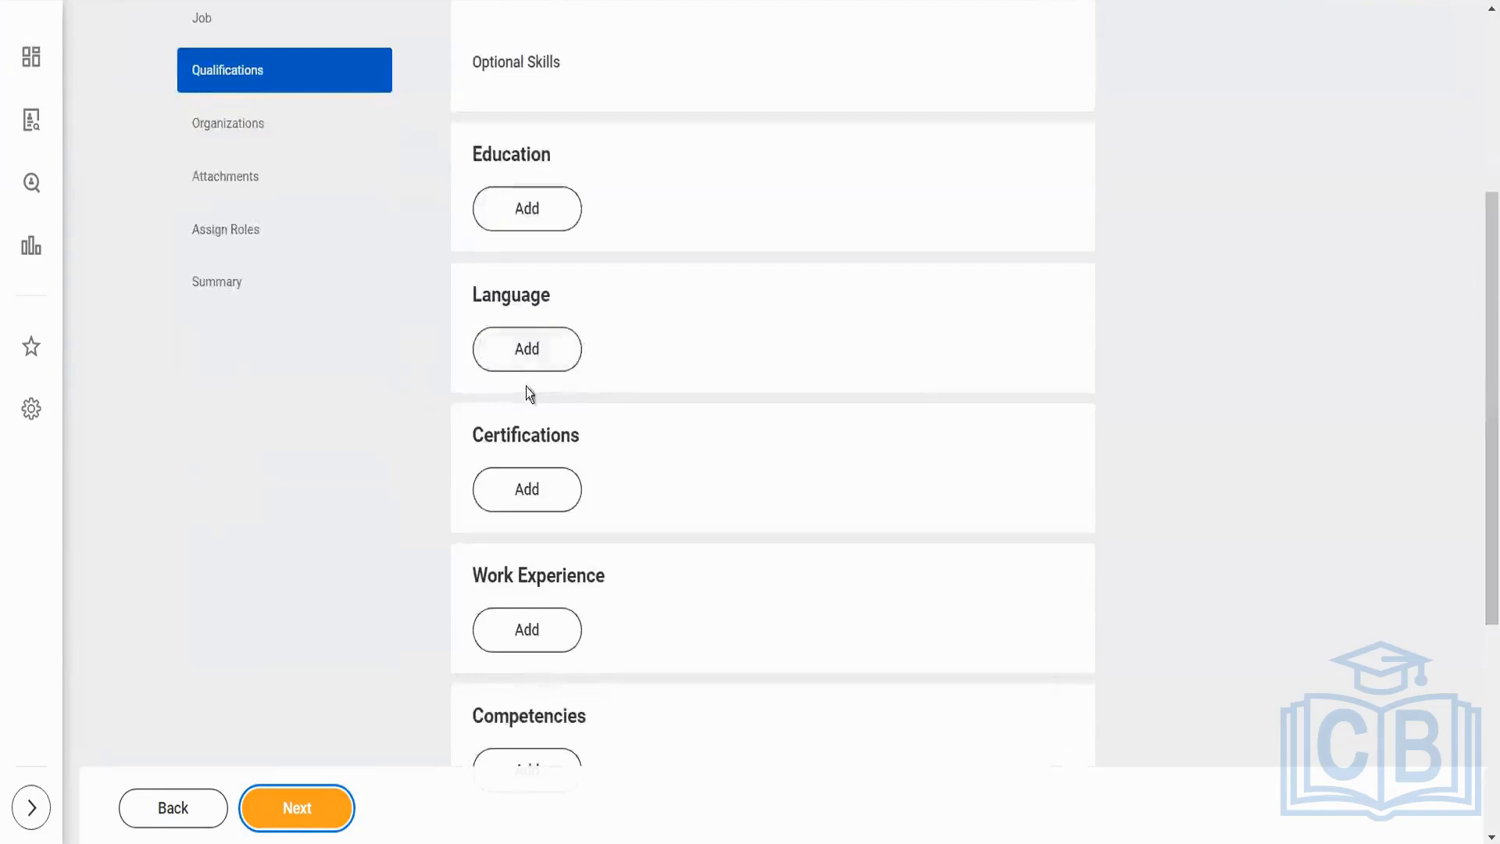
click(531, 365)
click(530, 365)
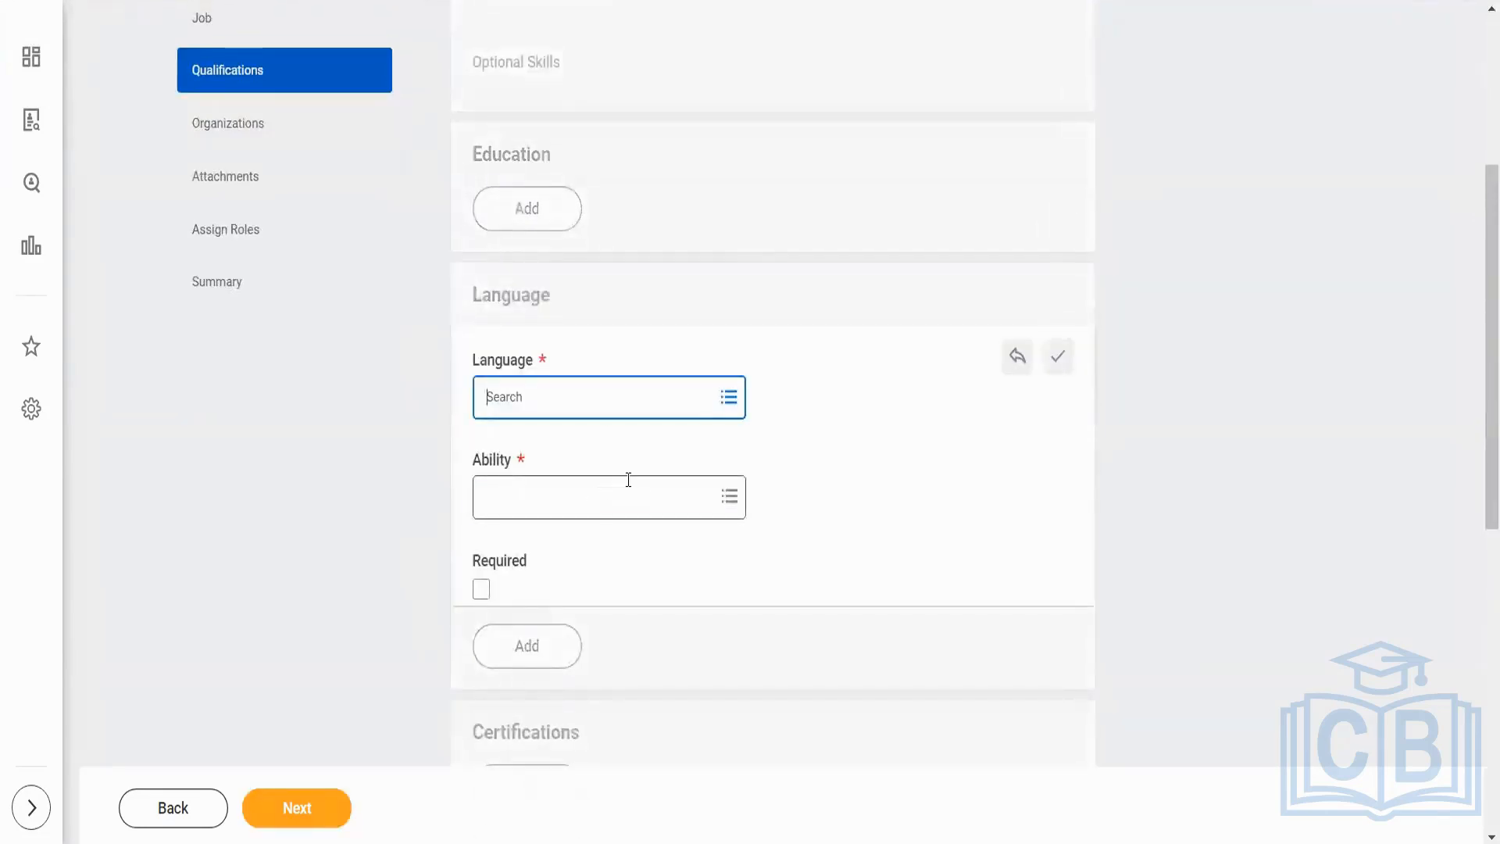
click(628, 480)
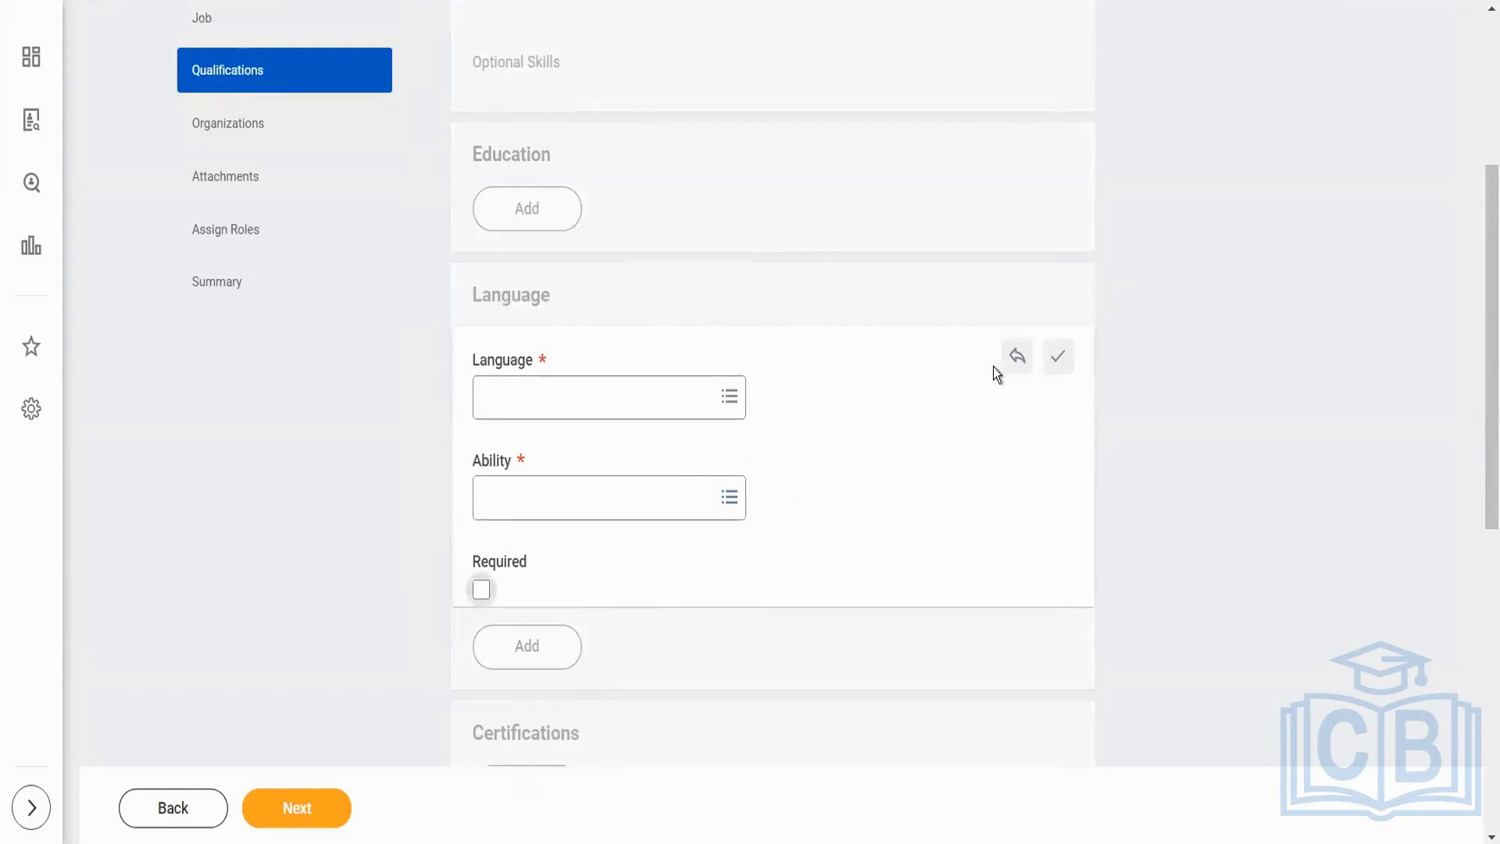
click(1016, 361)
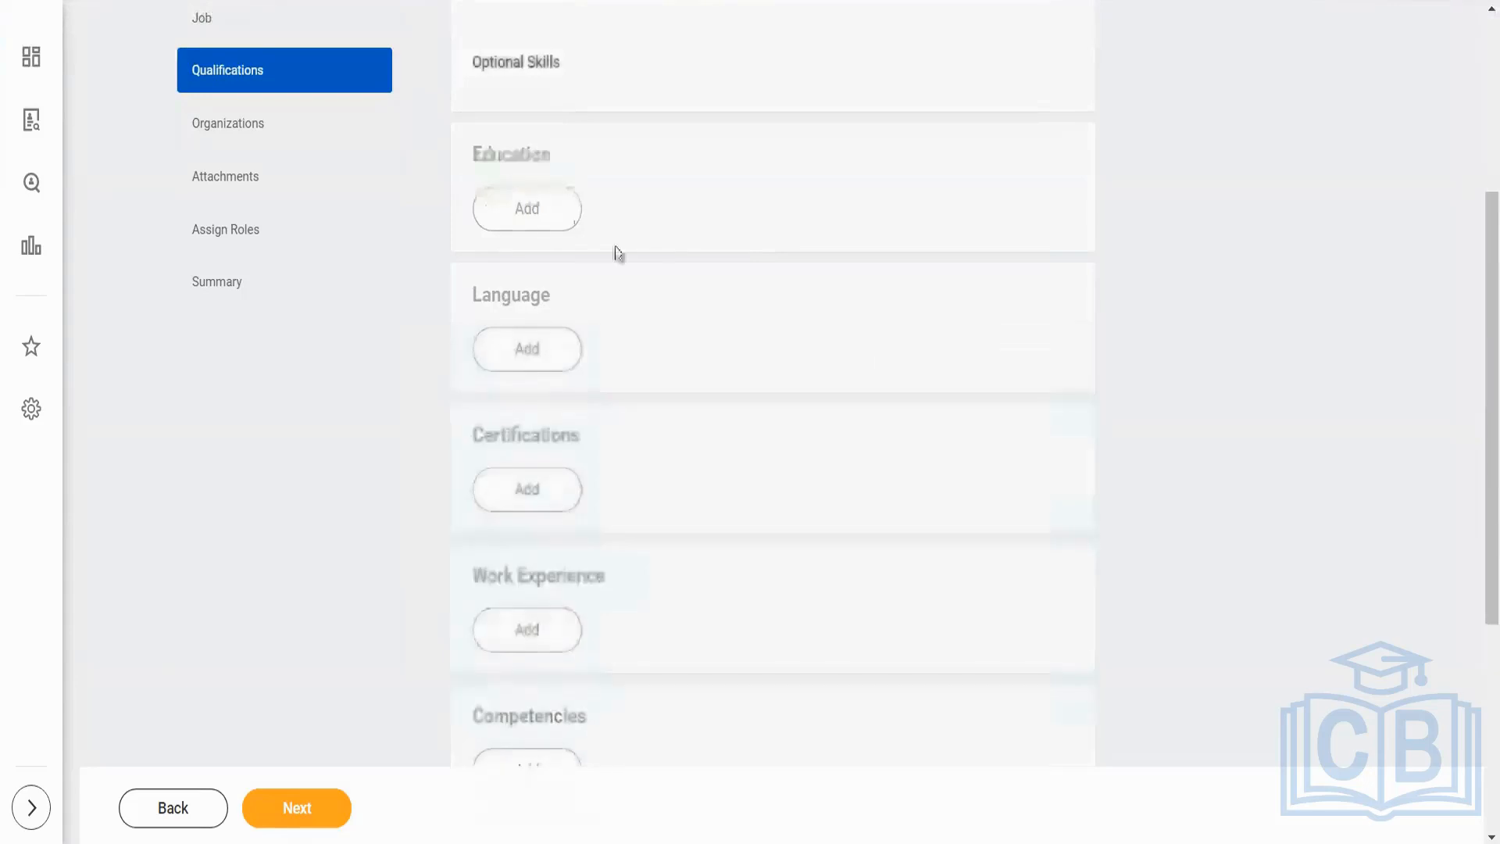
- Review the fields of a new Education entry, discard it, and open a new Certifications entry to examine its fields
click(534, 210)
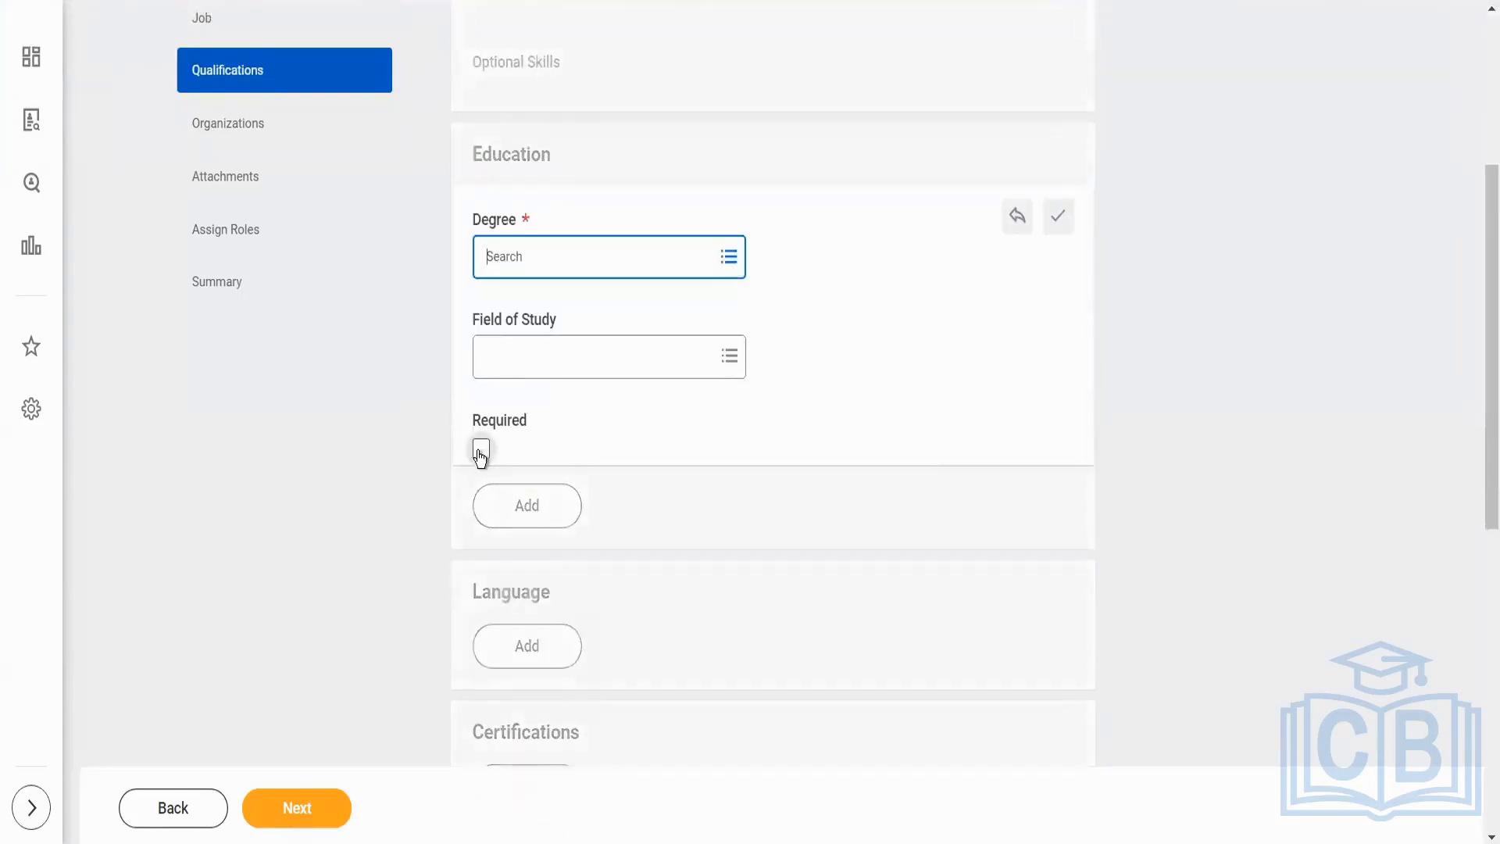
click(1019, 221)
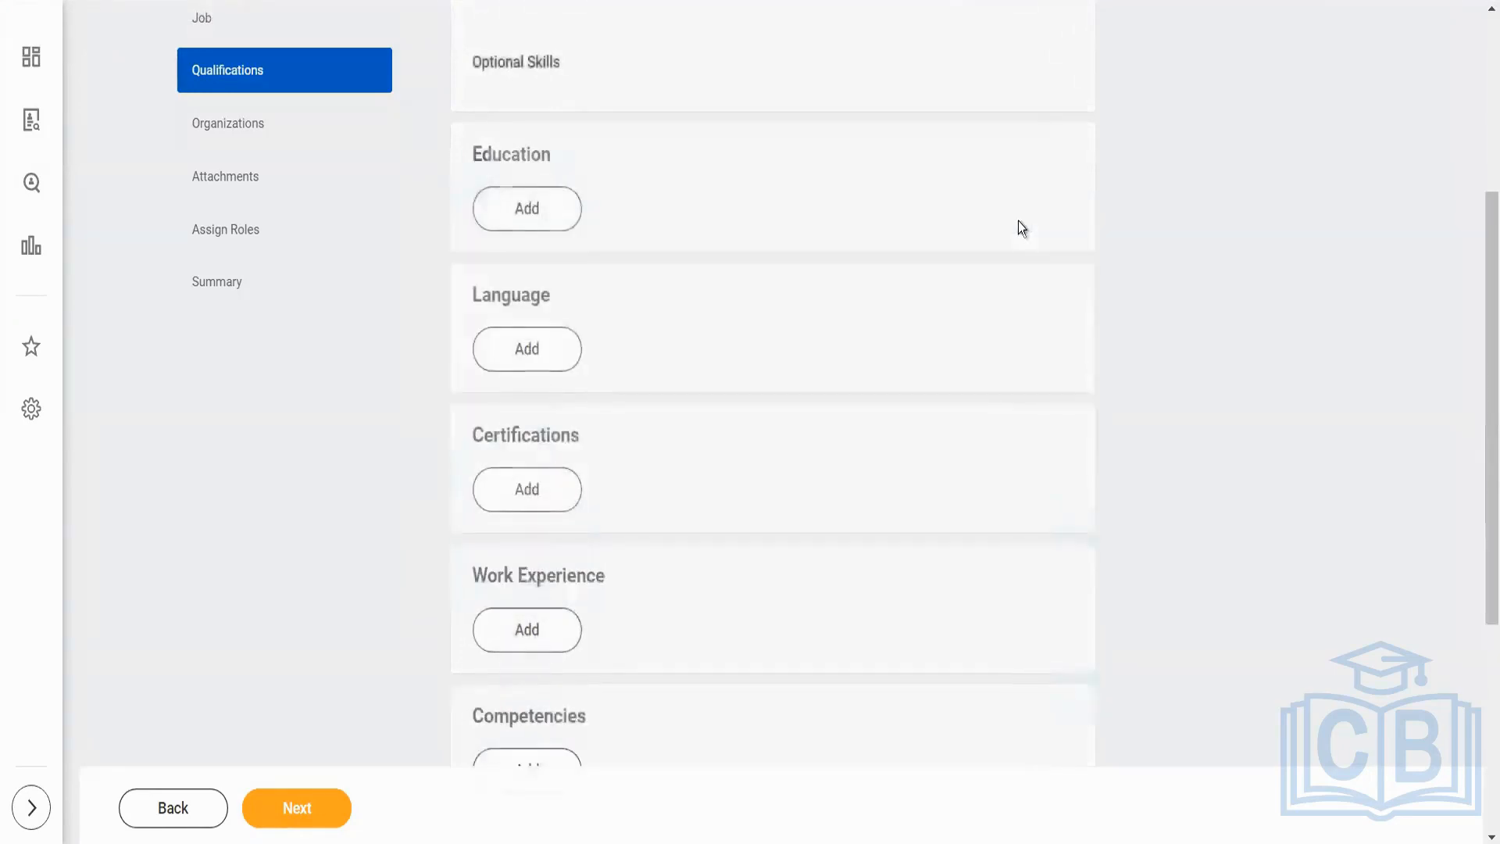
scroll(1480, 273, down, 3)
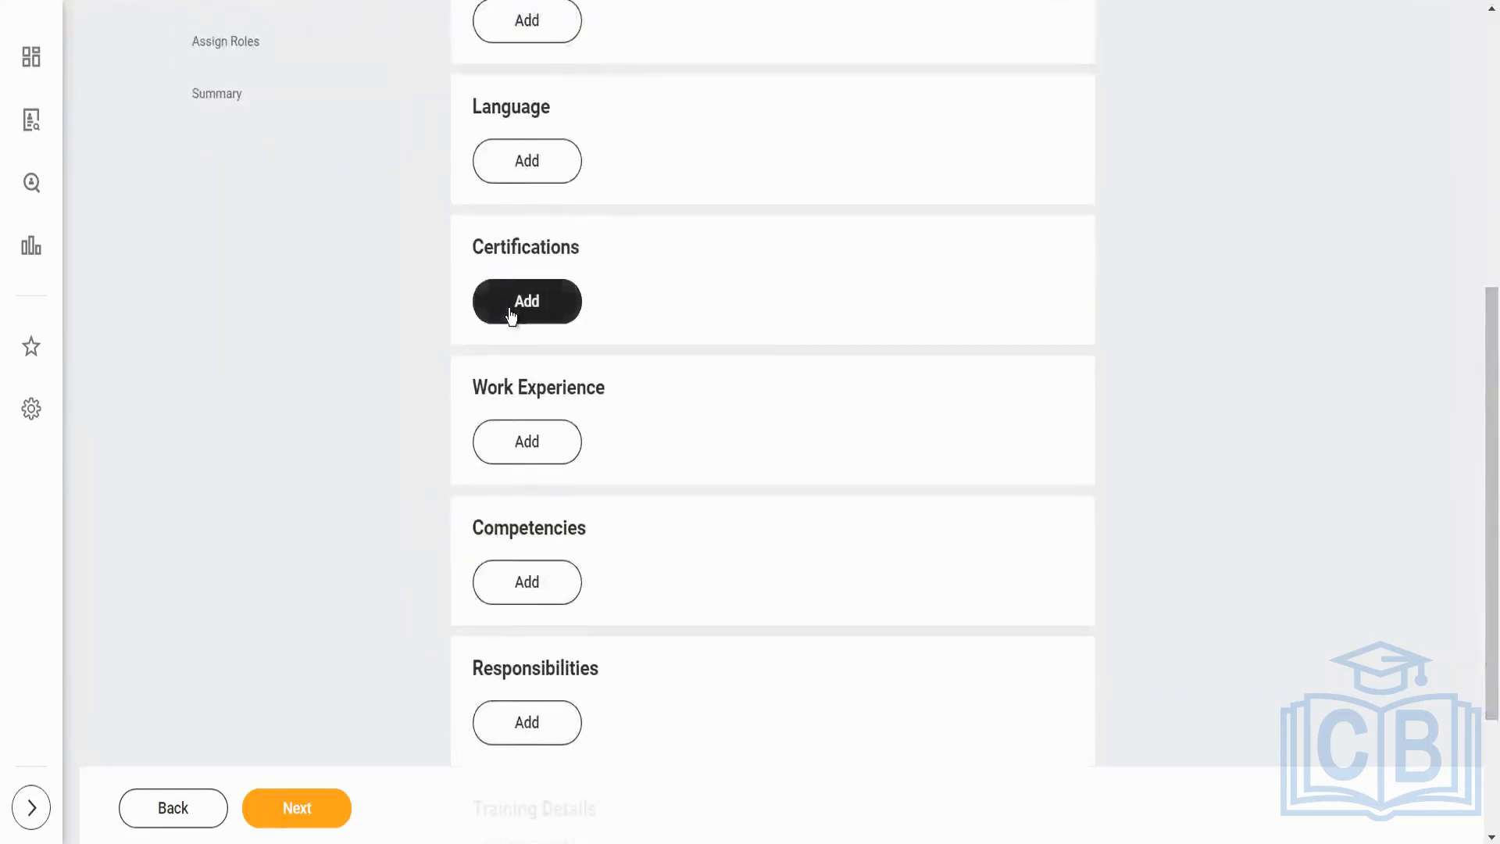
click(511, 313)
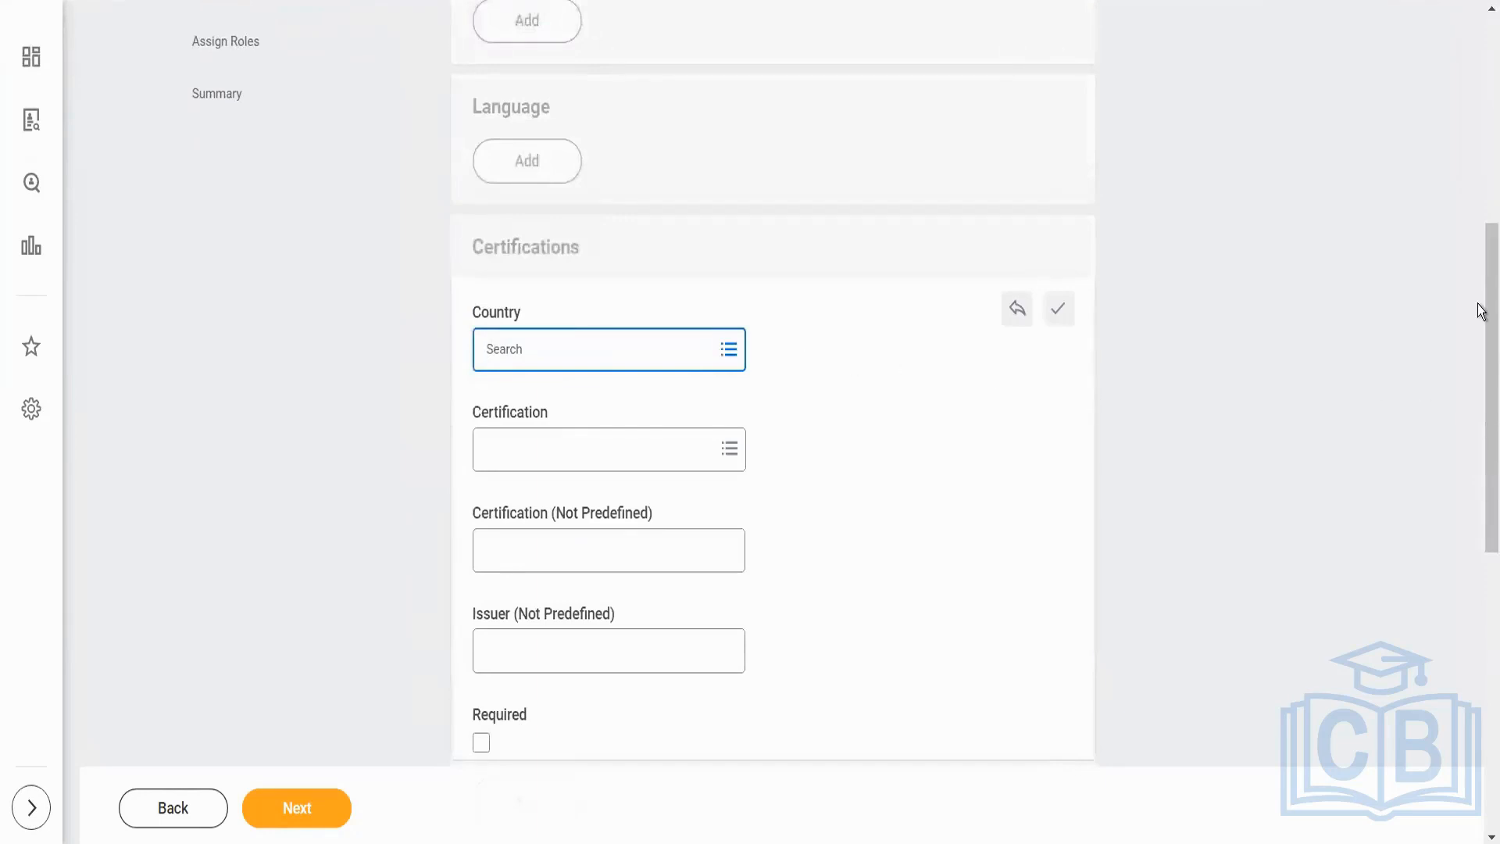
scroll(1481, 355, down, 2)
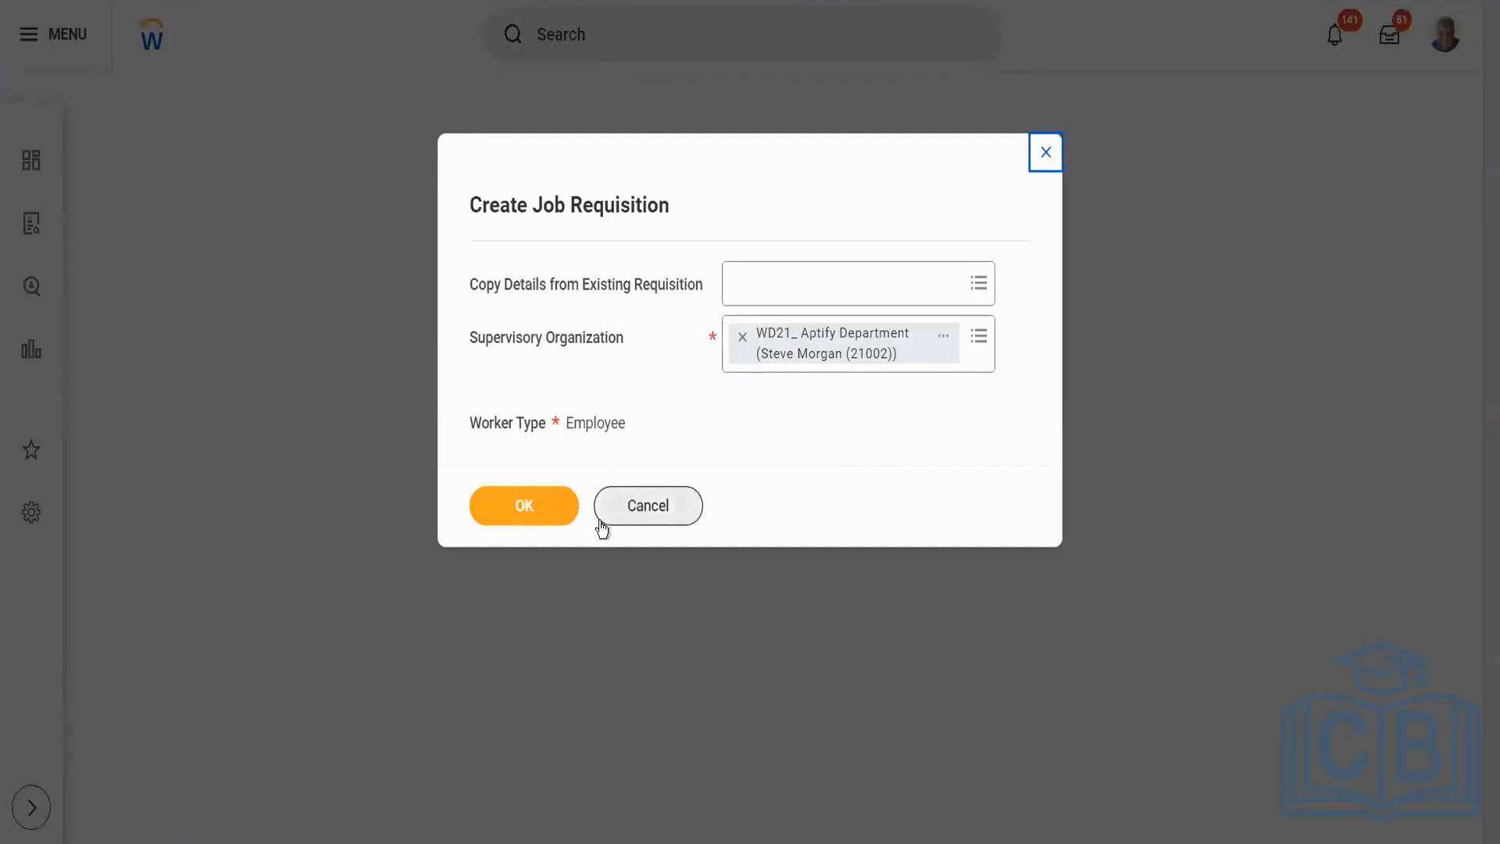
- Start a new job requisition with WD21_ Aptify Department as the Supervisory Organization and Employee as the Worker Type
click(519, 510)
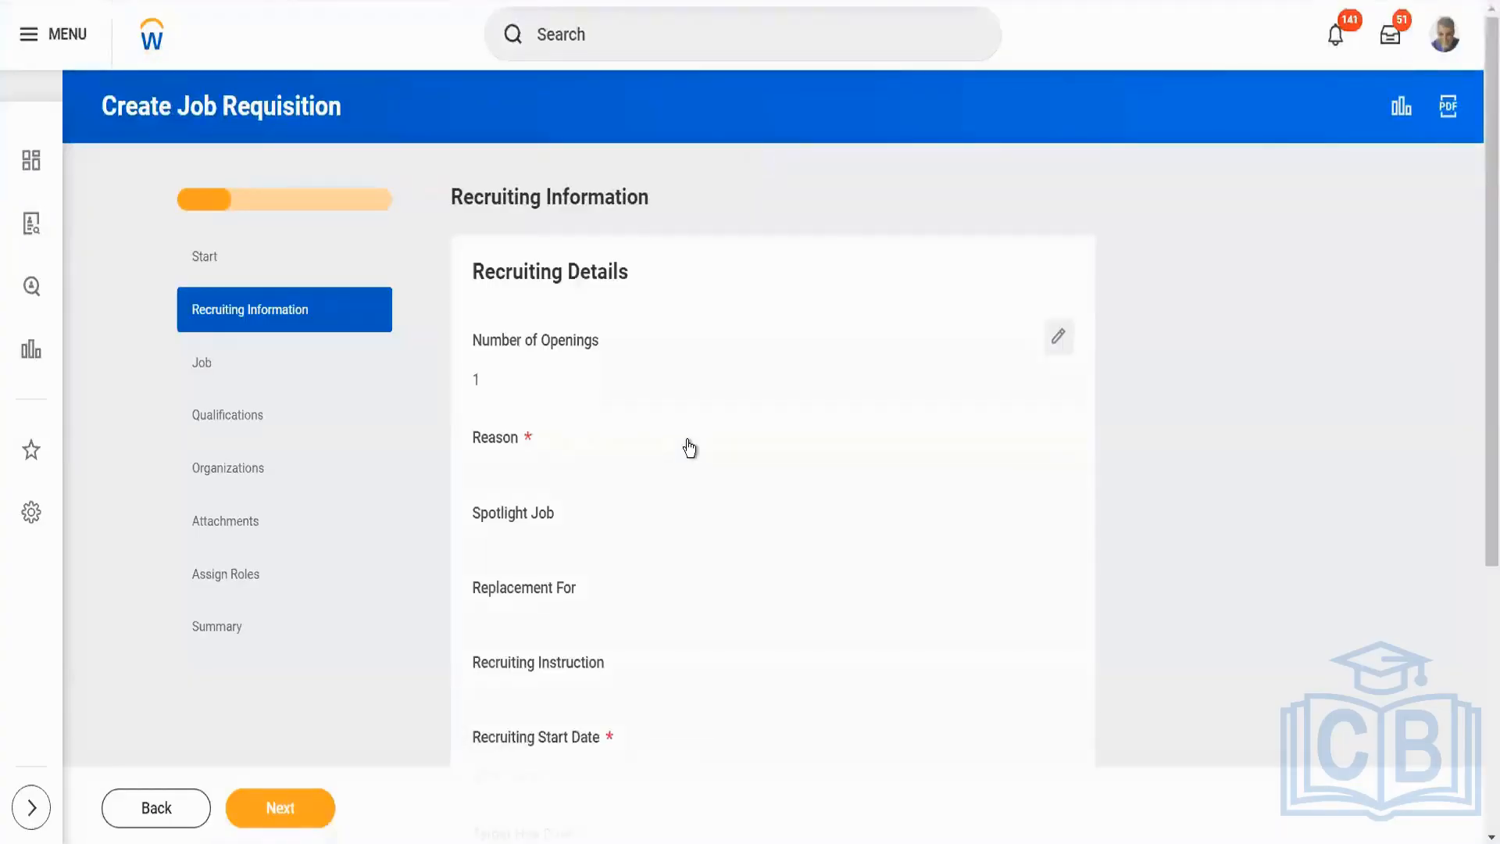
- Continue past Recruiting Information, review the Job section down to Questionnaires, and proceed to the Qualifications section
click(270, 813)
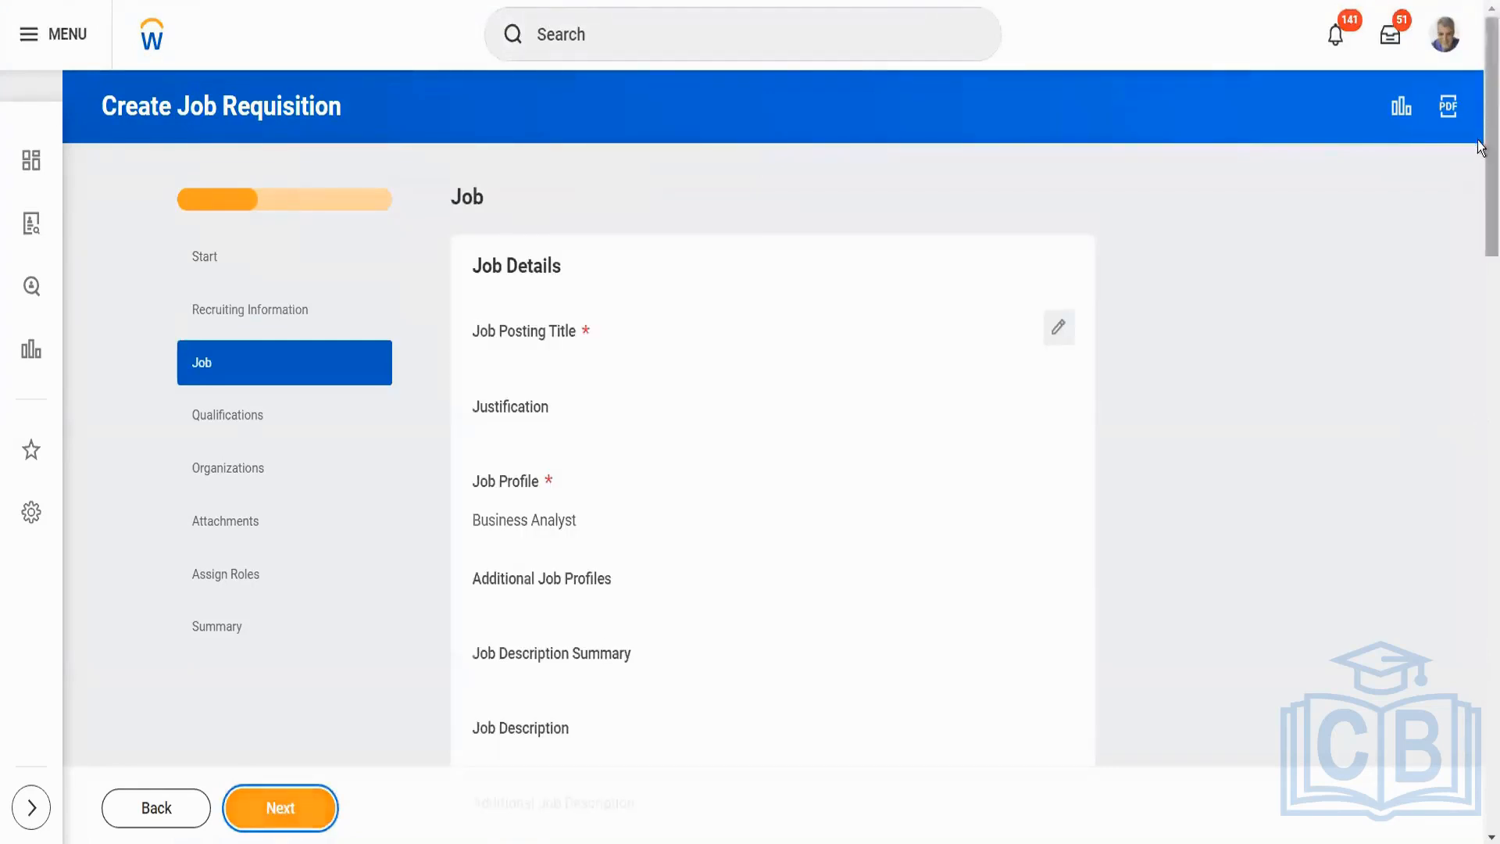
drag(1480, 184, 1480, 401)
scroll(1481, 401, down, 2)
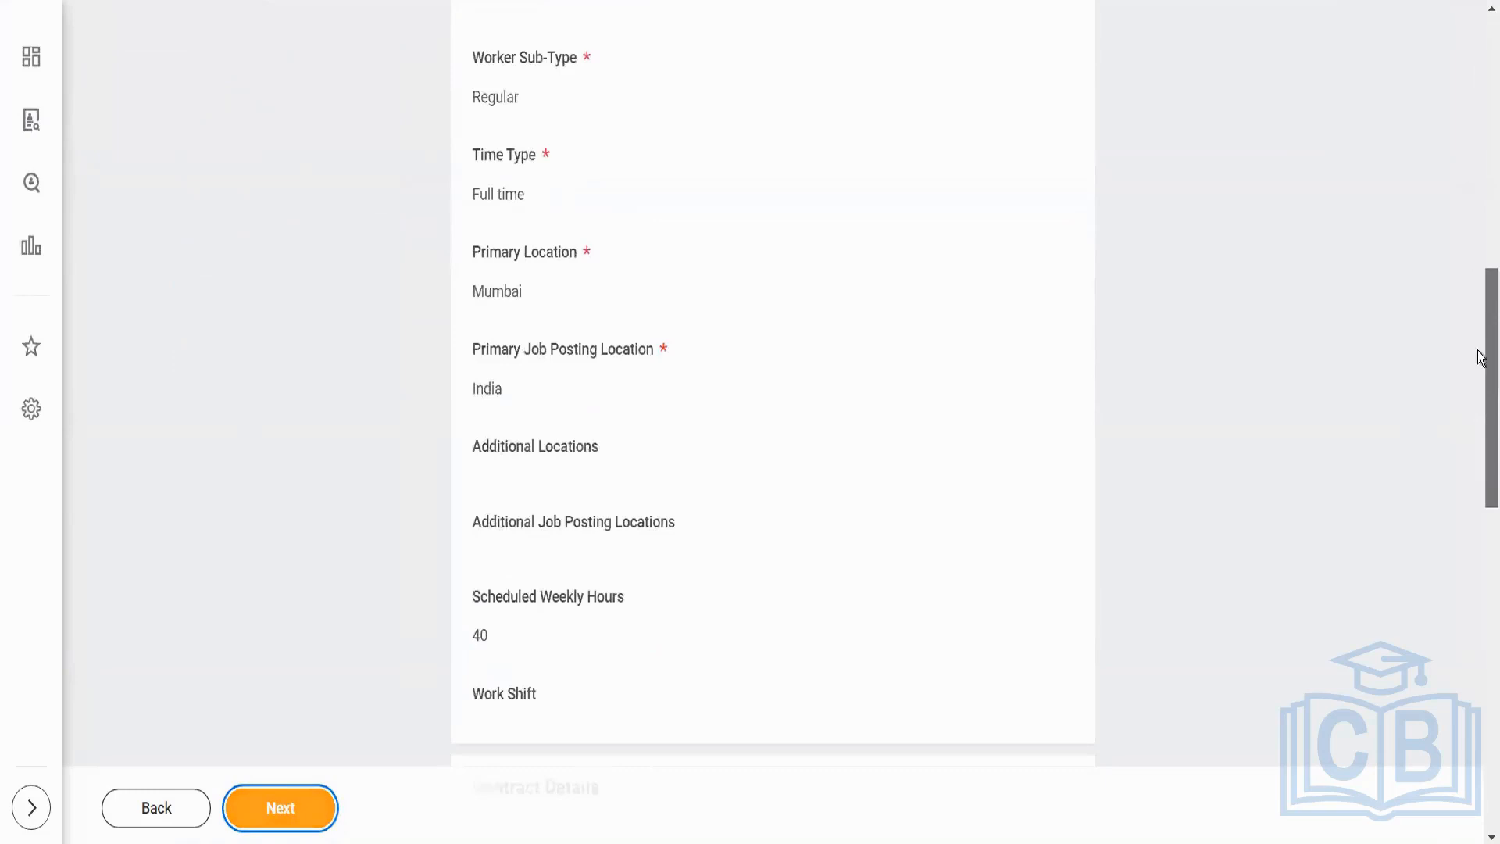
scroll(1480, 317, down, 10)
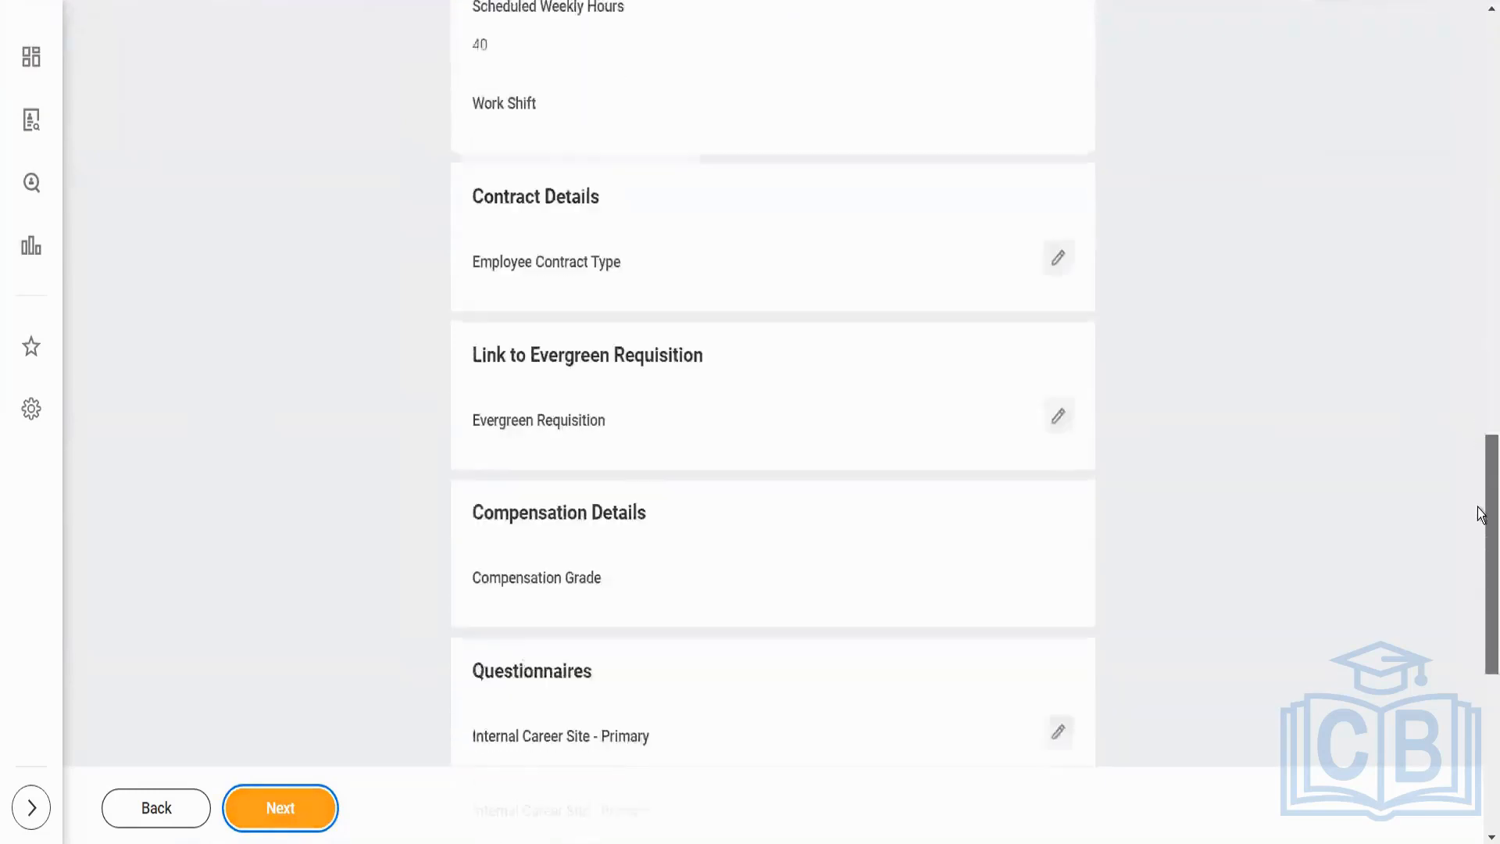
click(264, 816)
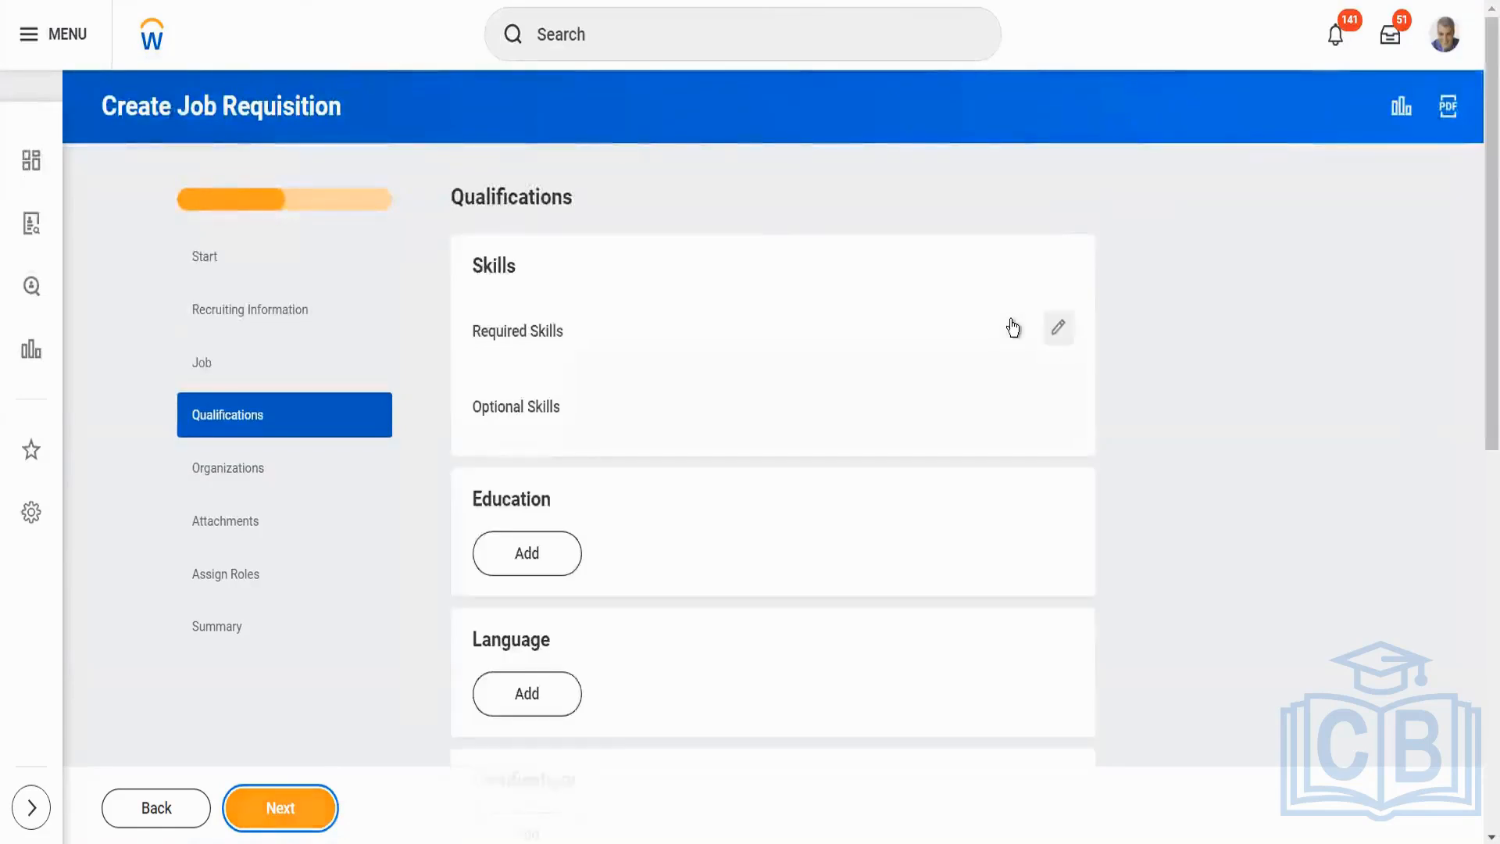
- Review the Qualifications categories down to Training Details and continue to the Organizations section
drag(1482, 163, 1483, 433)
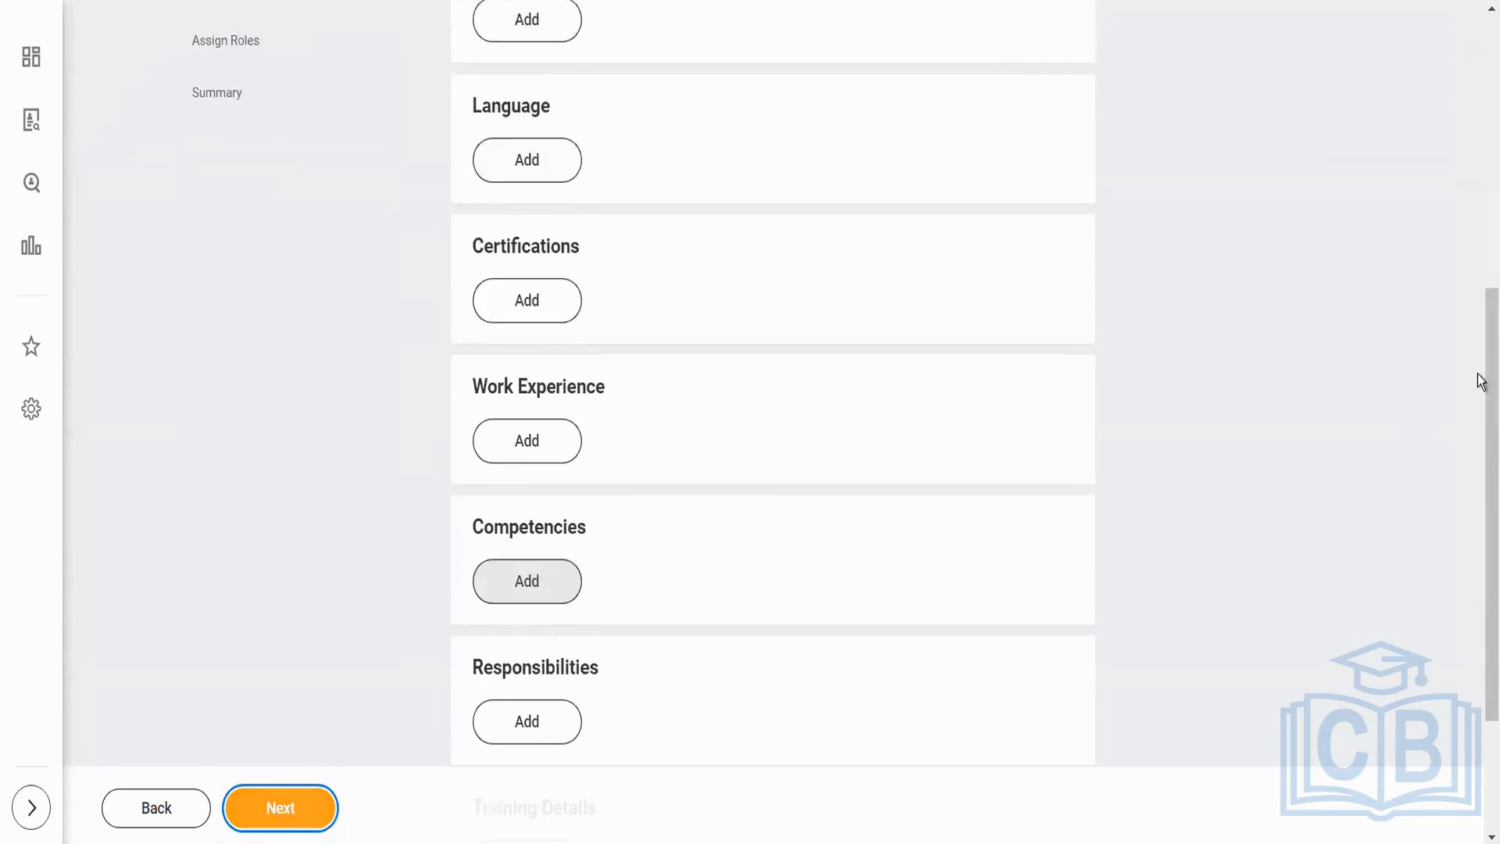
scroll(1480, 469, down, 2)
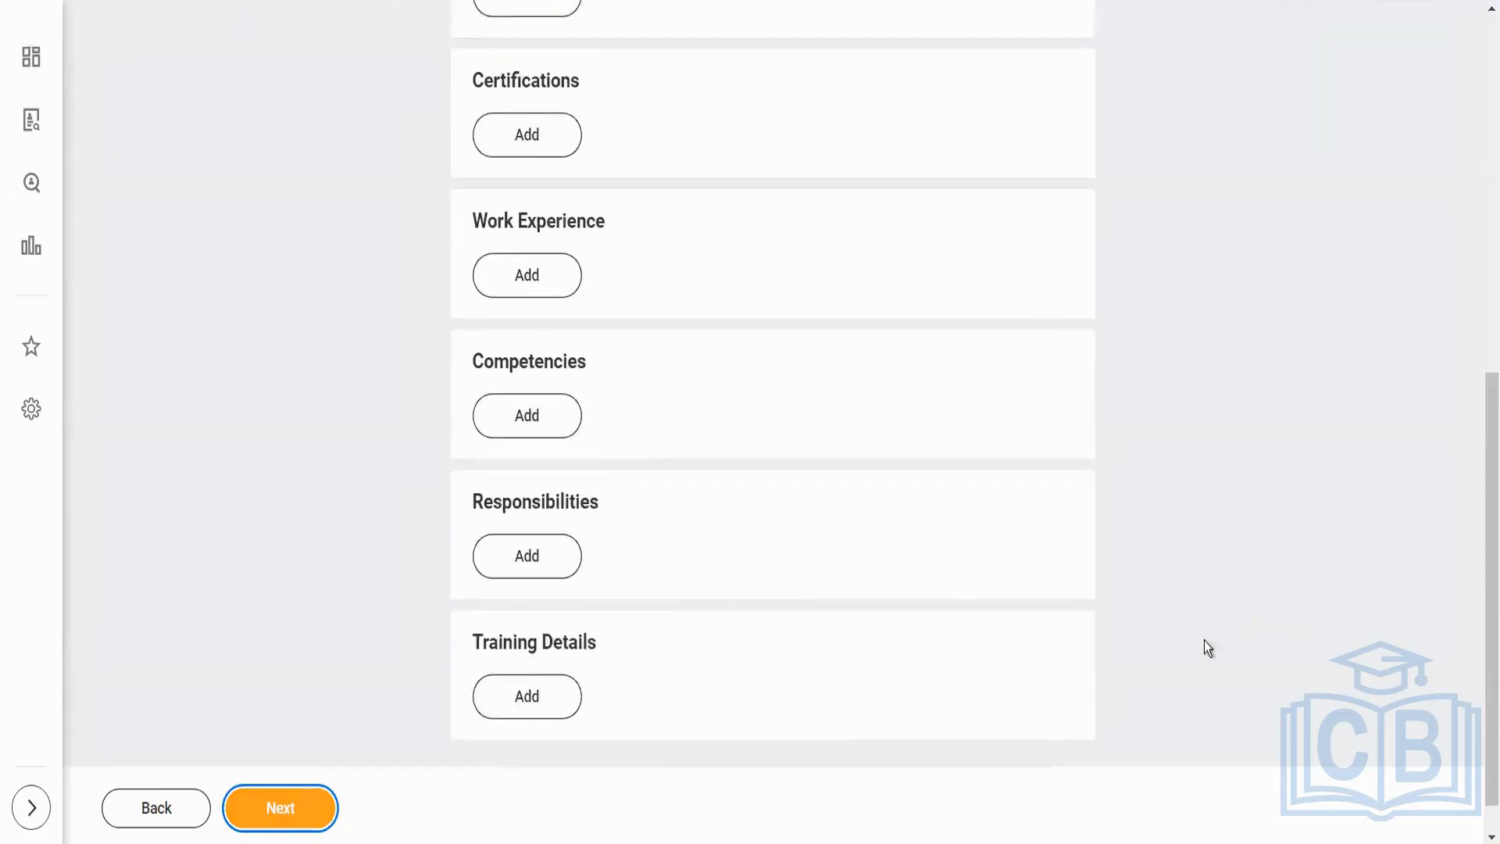
click(281, 825)
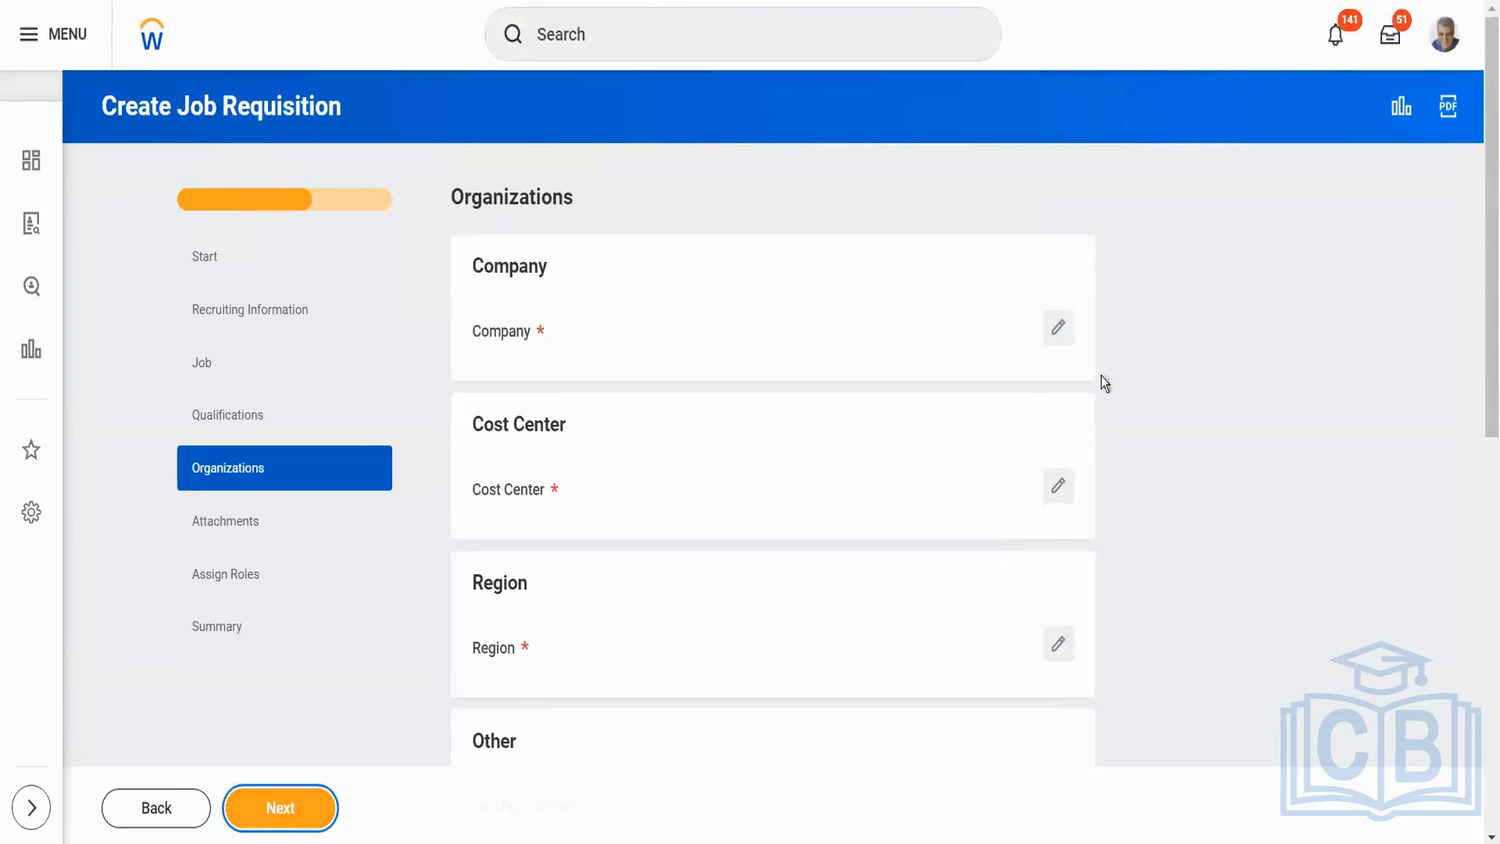
- Open the Company assignment for editing, discard it, and review the remaining organization fields down to Custom Security
drag(1480, 219, 1477, 4)
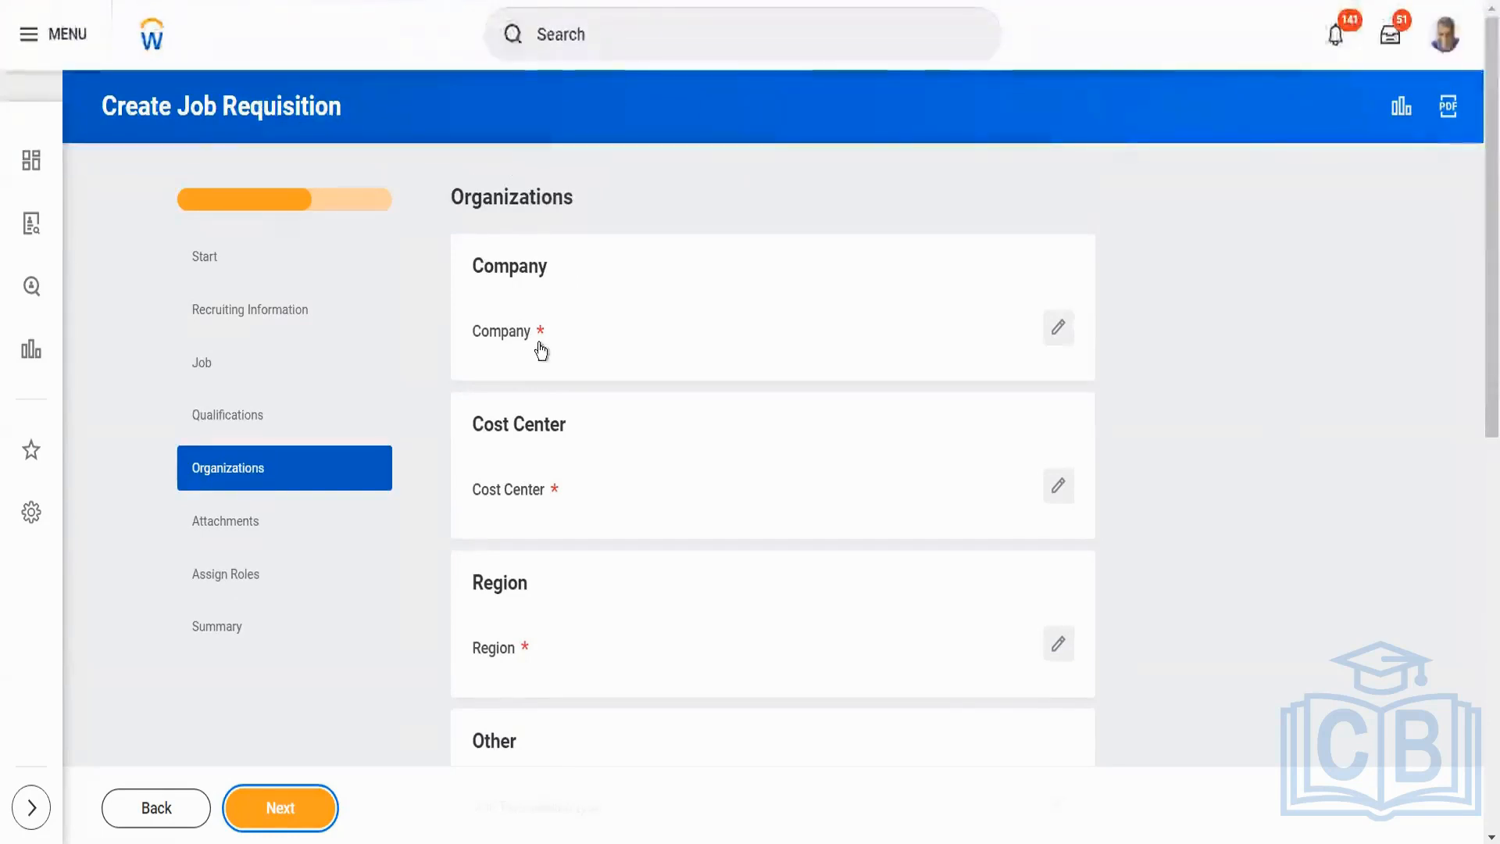
click(1058, 328)
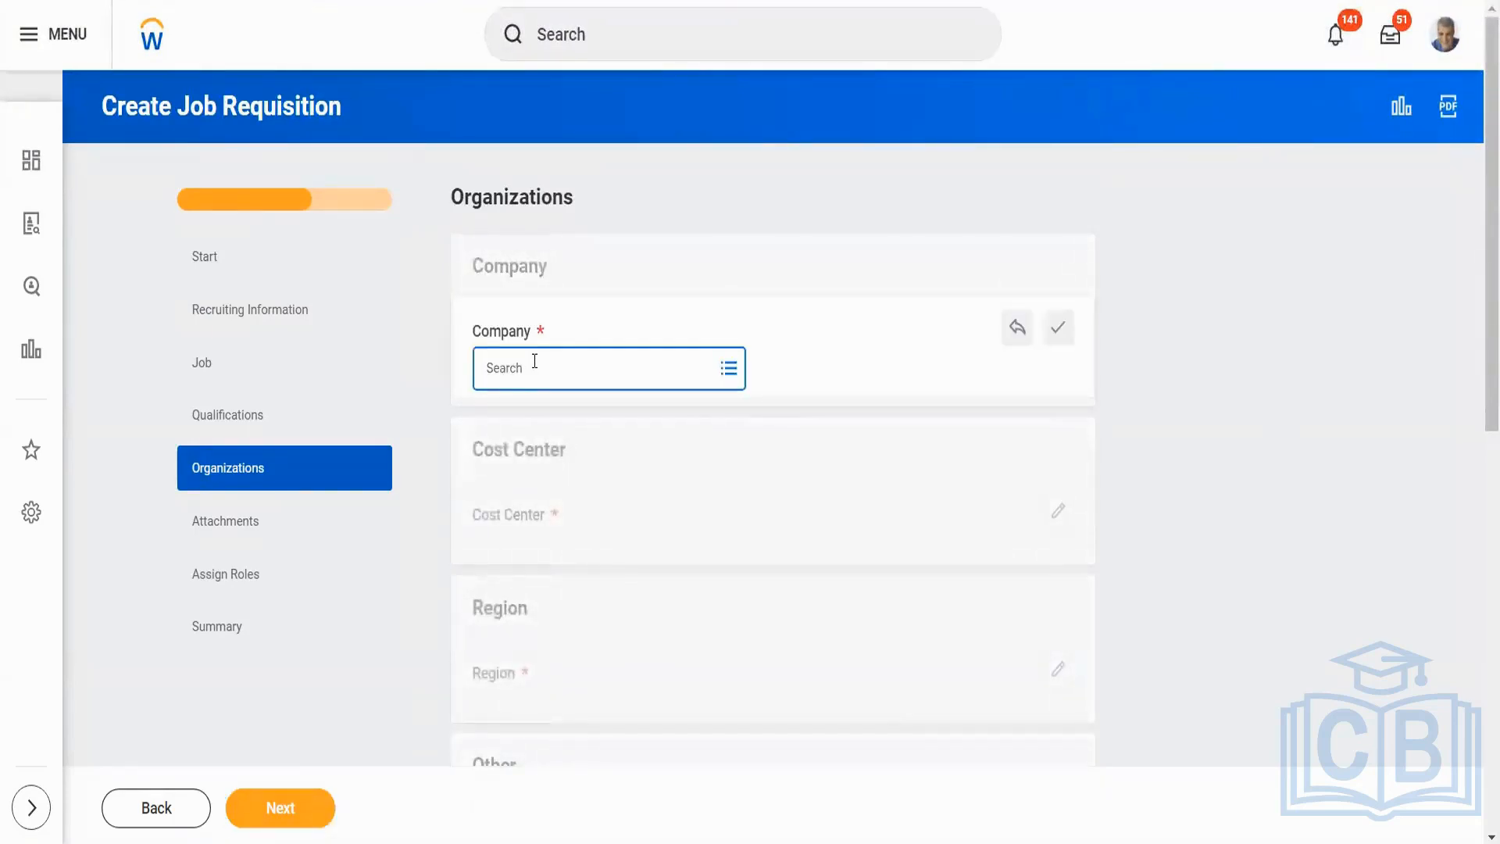
click(1015, 336)
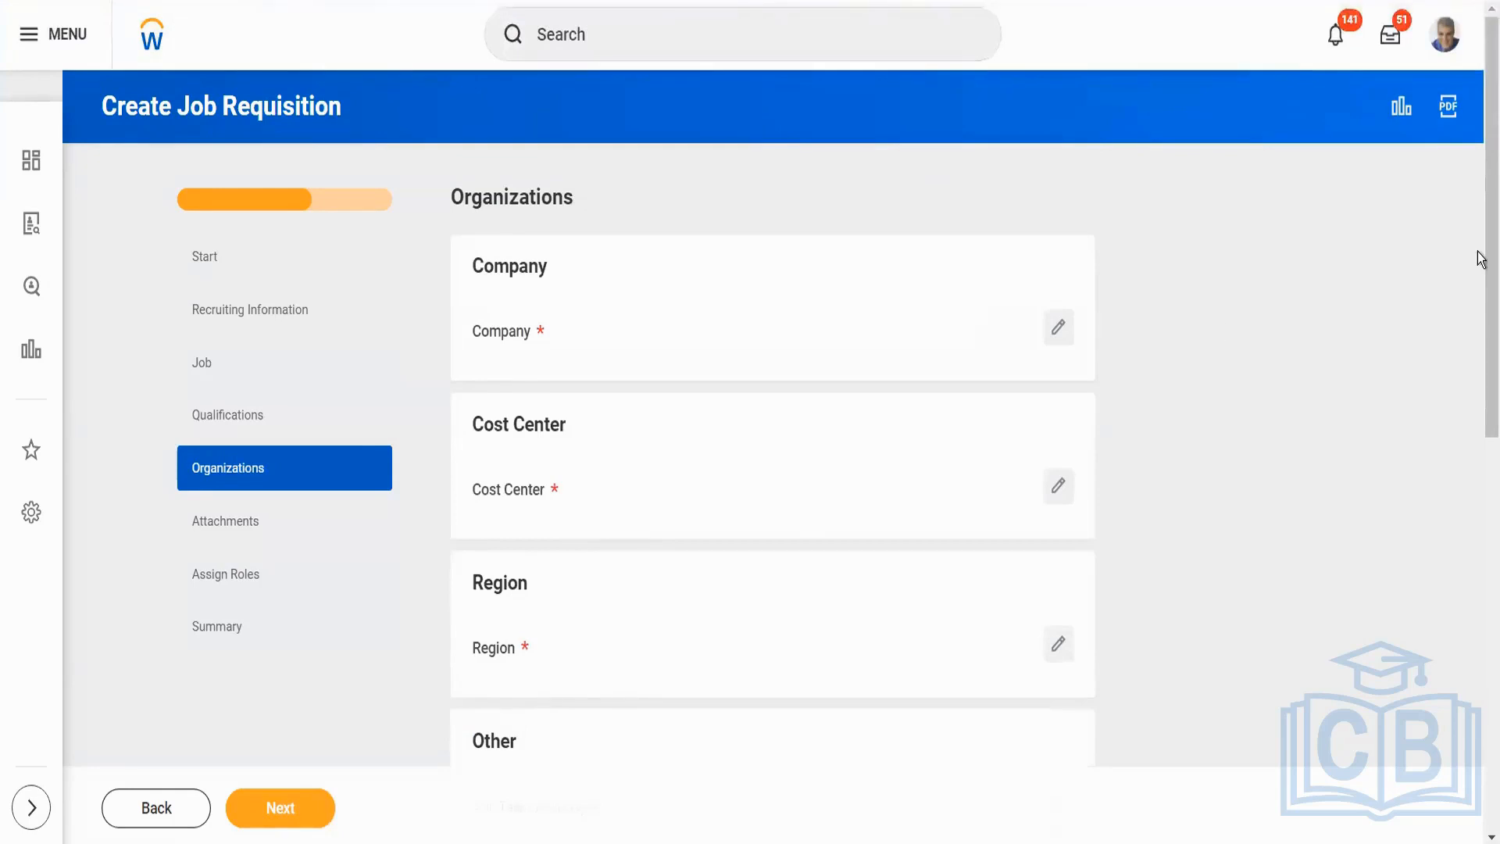
drag(1480, 258, 1476, 492)
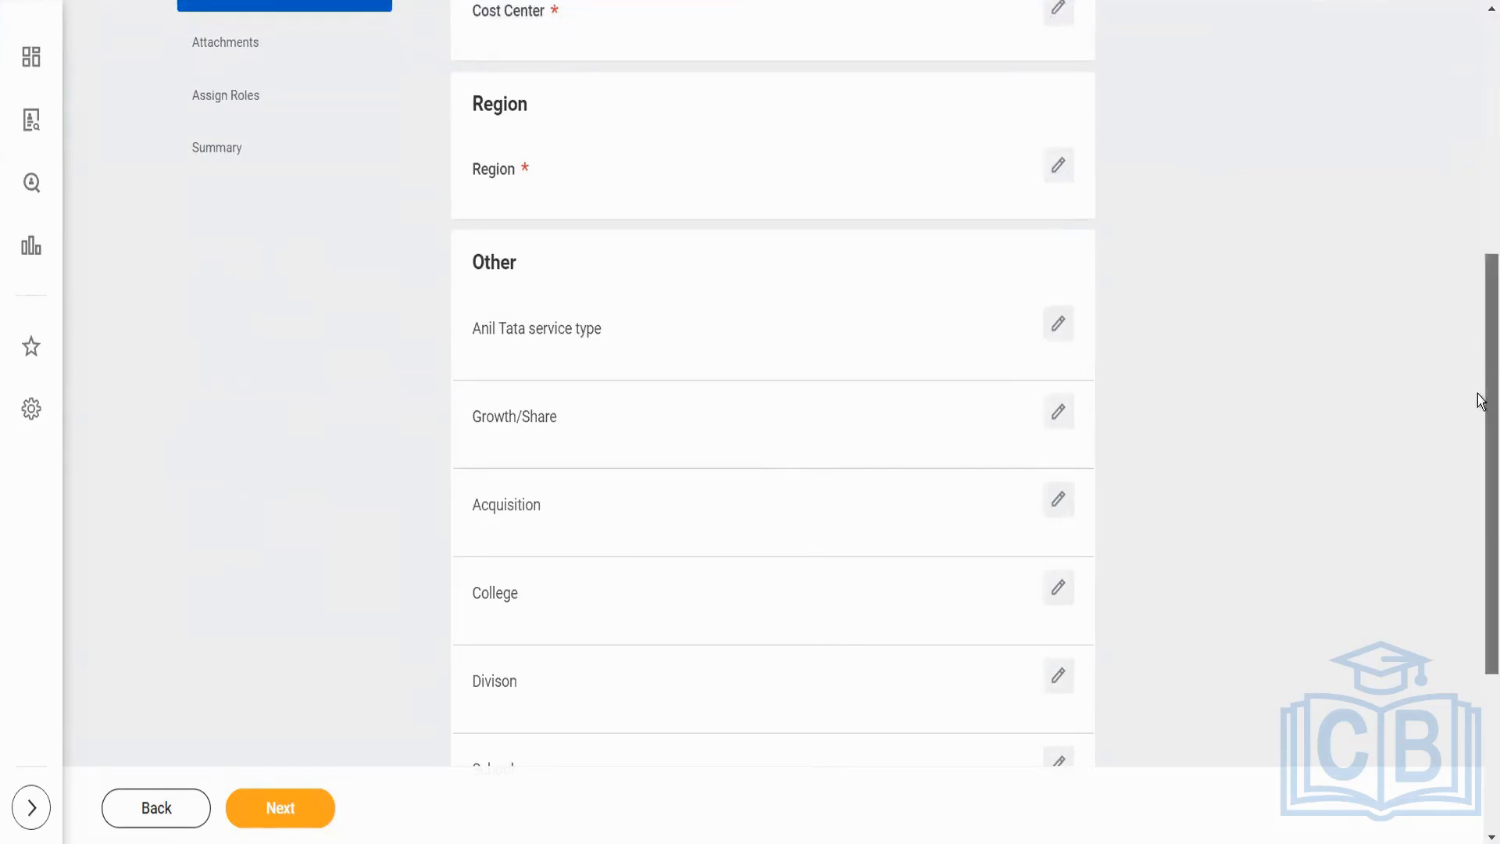
drag(1477, 420, 1479, 432)
scroll(1104, 446, down, 2)
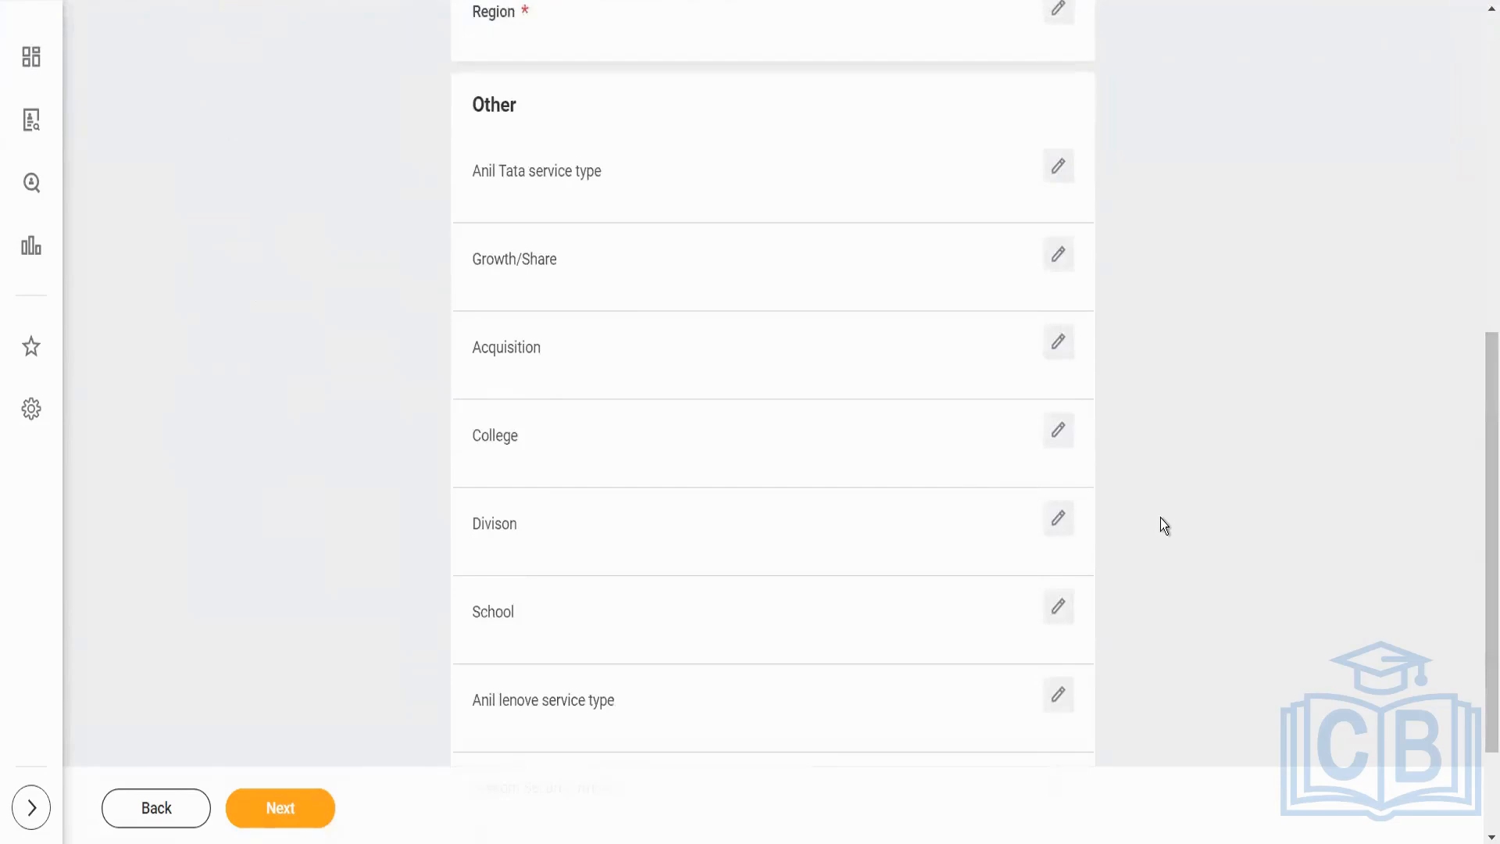
drag(1483, 532, 1478, 676)
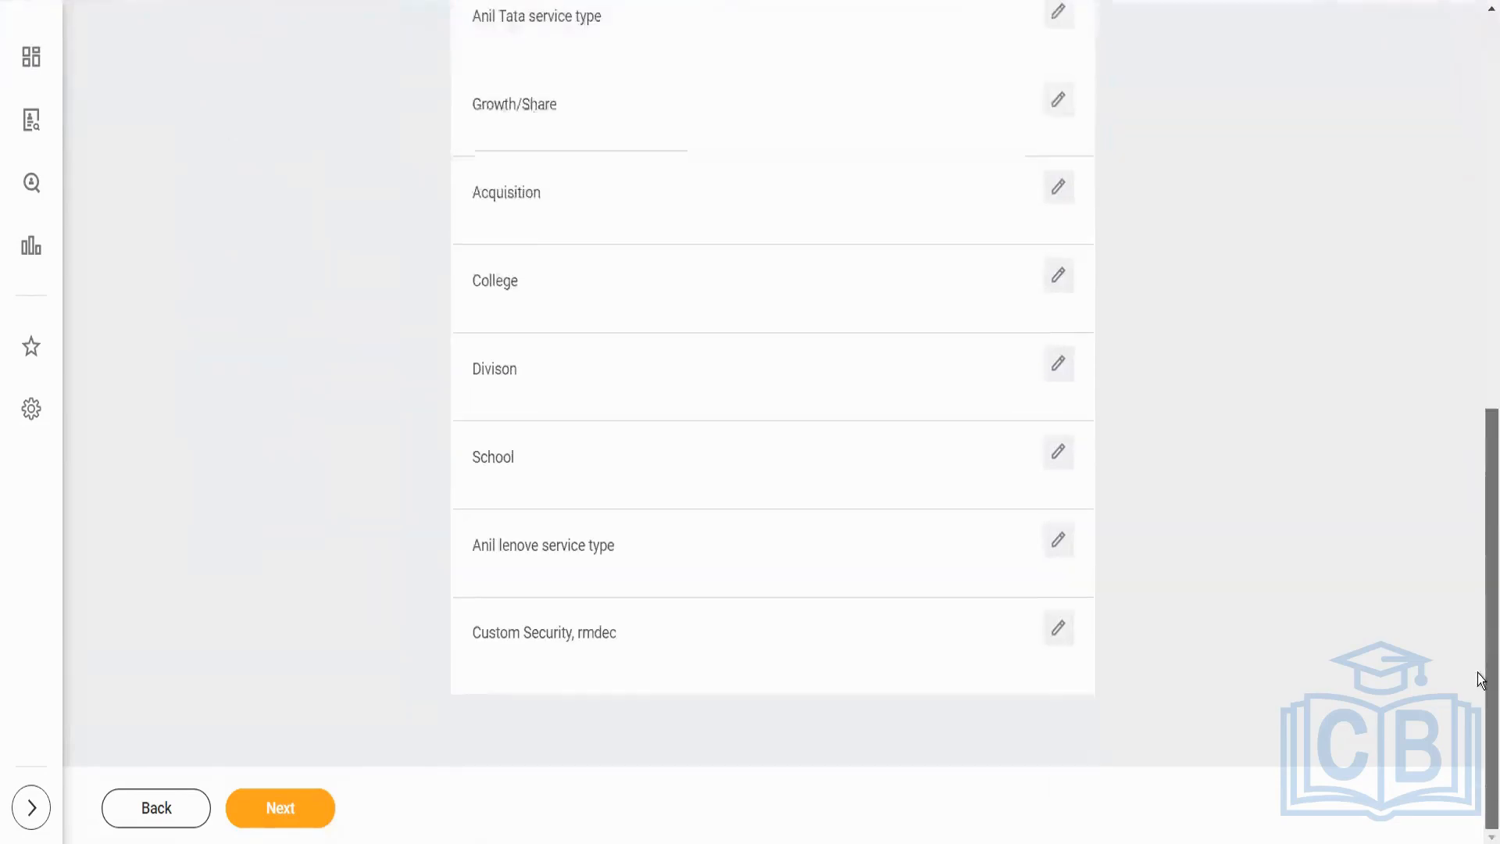
drag(1483, 565, 1464, 180)
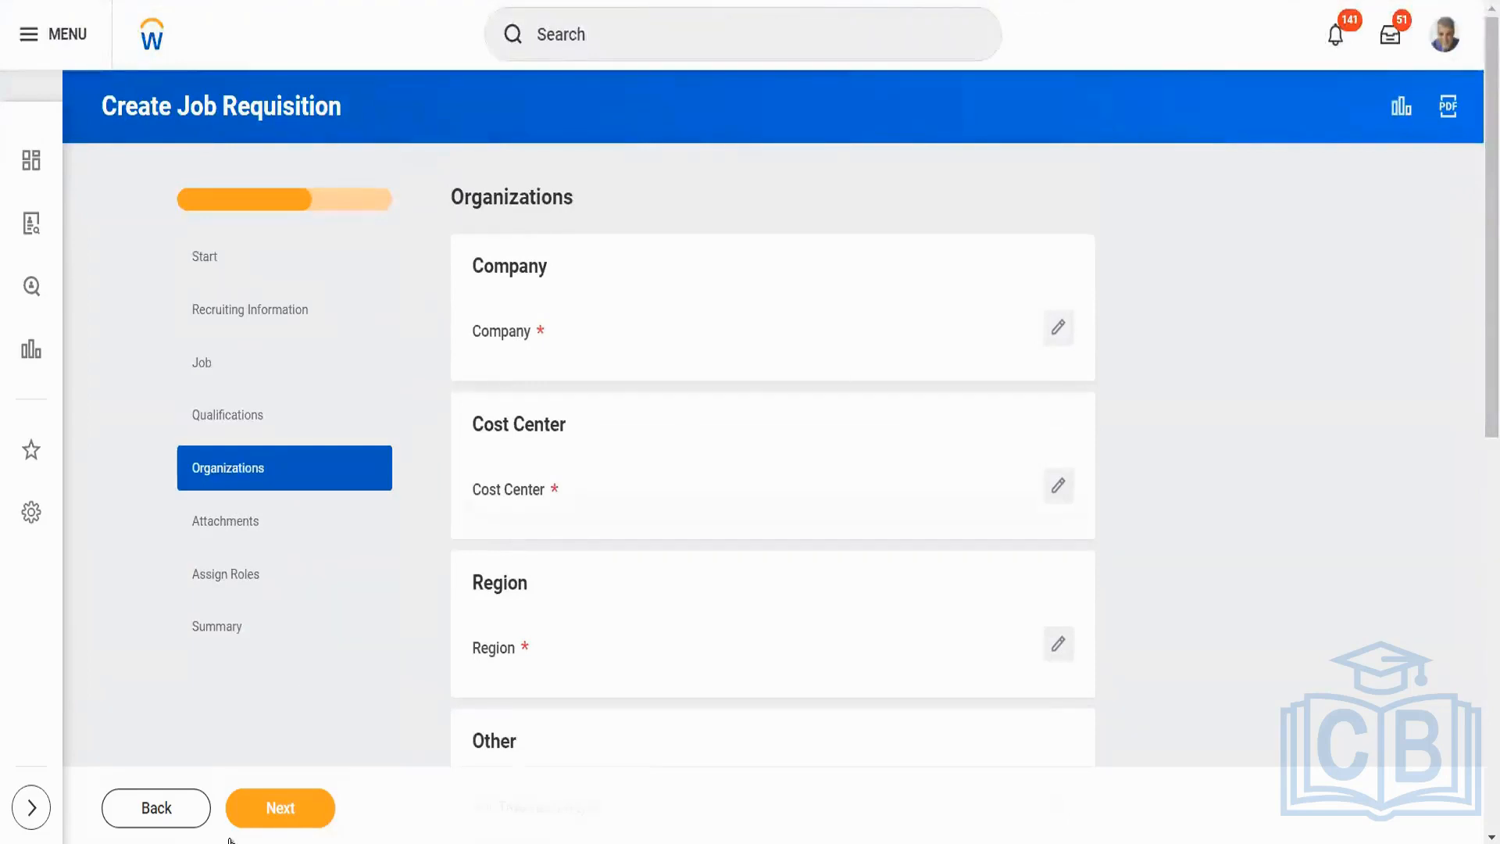
- Look through the Attachments and Assign Roles sections and return to the Organizations section
click(295, 819)
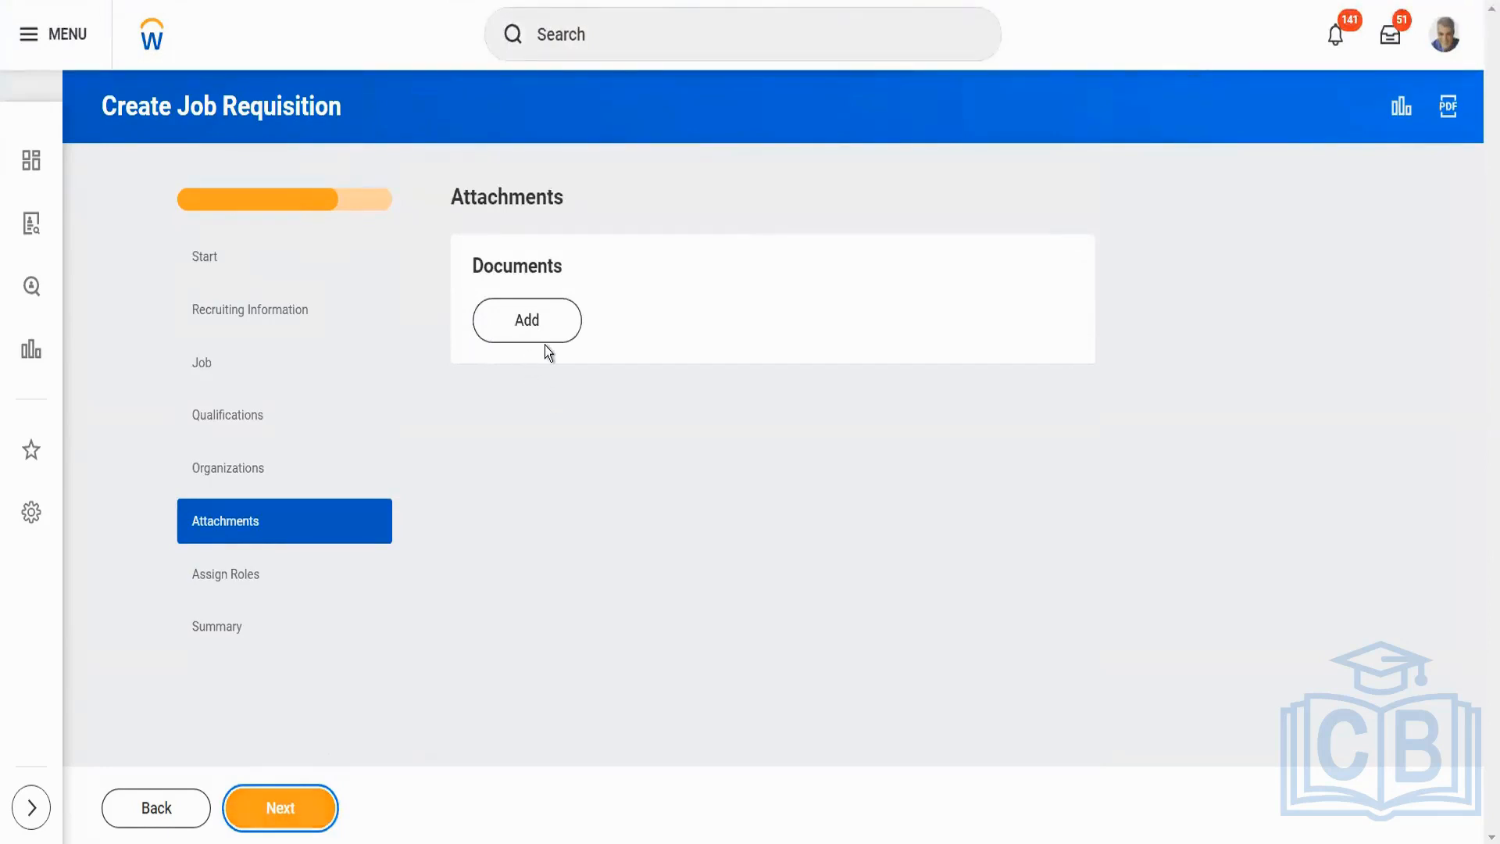
click(518, 319)
click(295, 812)
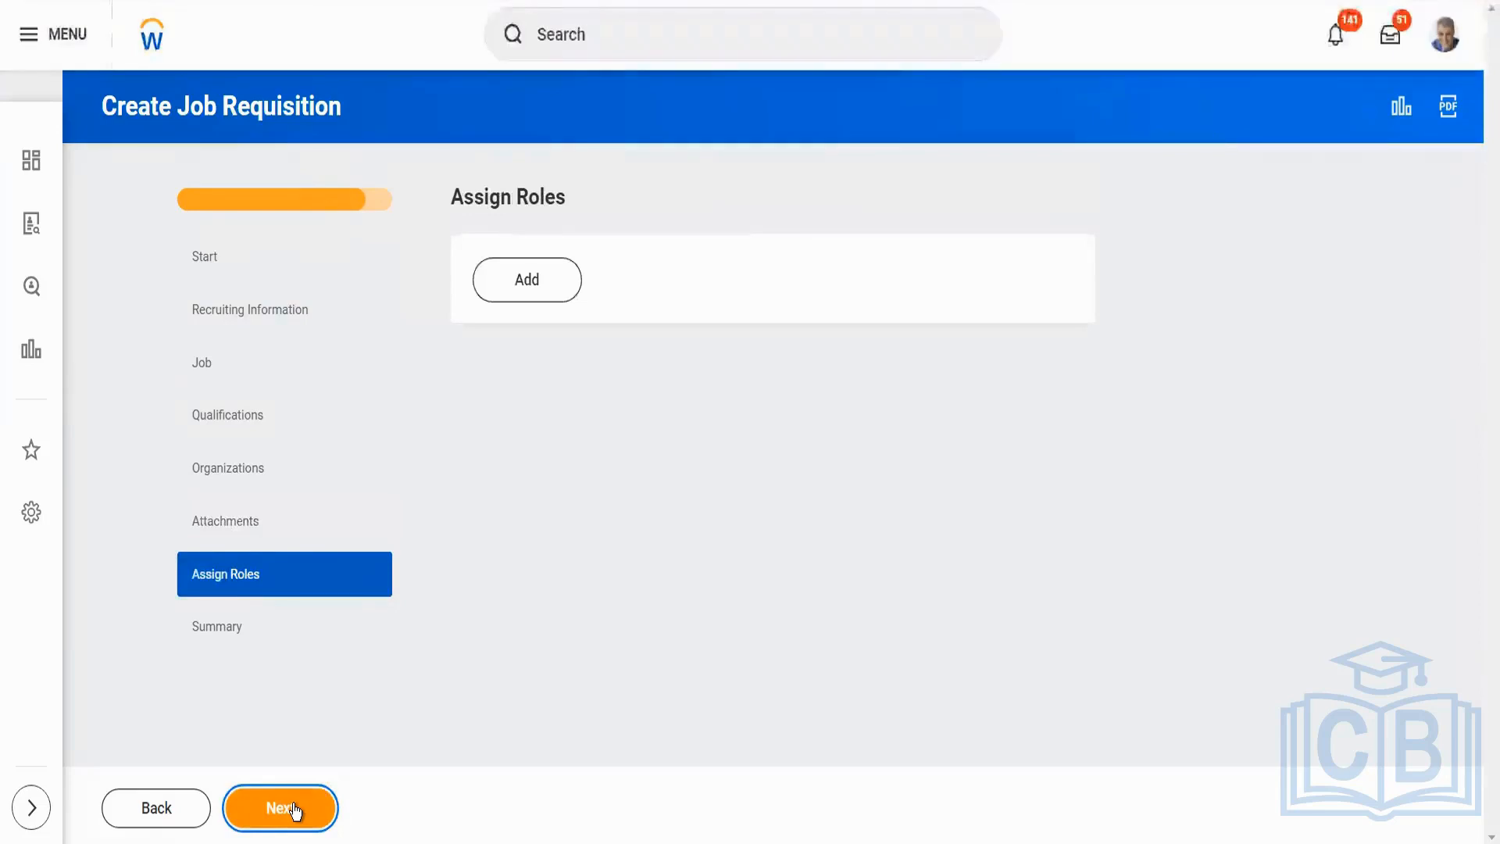
click(246, 518)
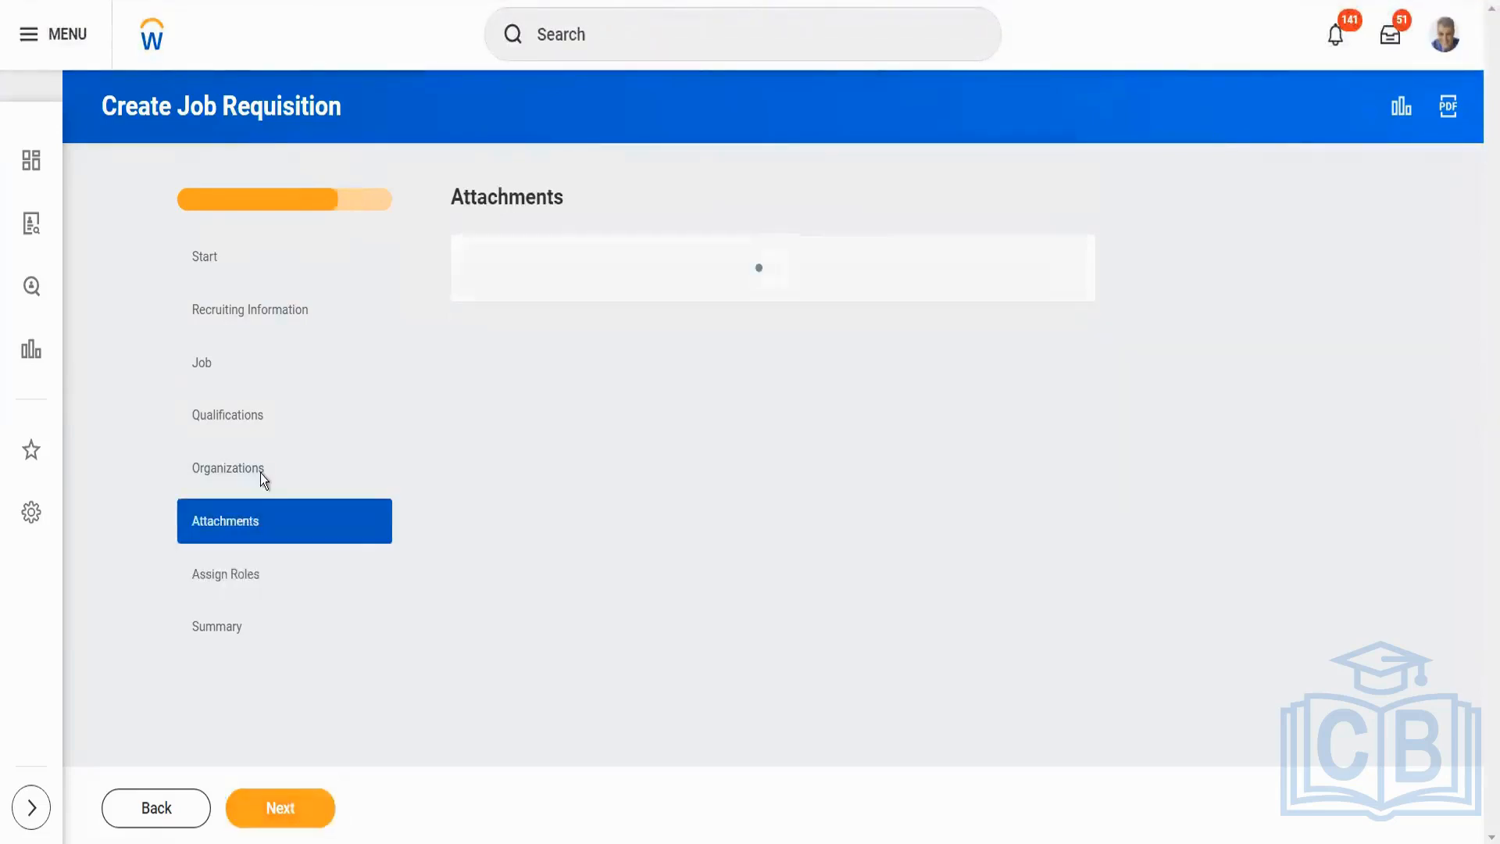
click(260, 472)
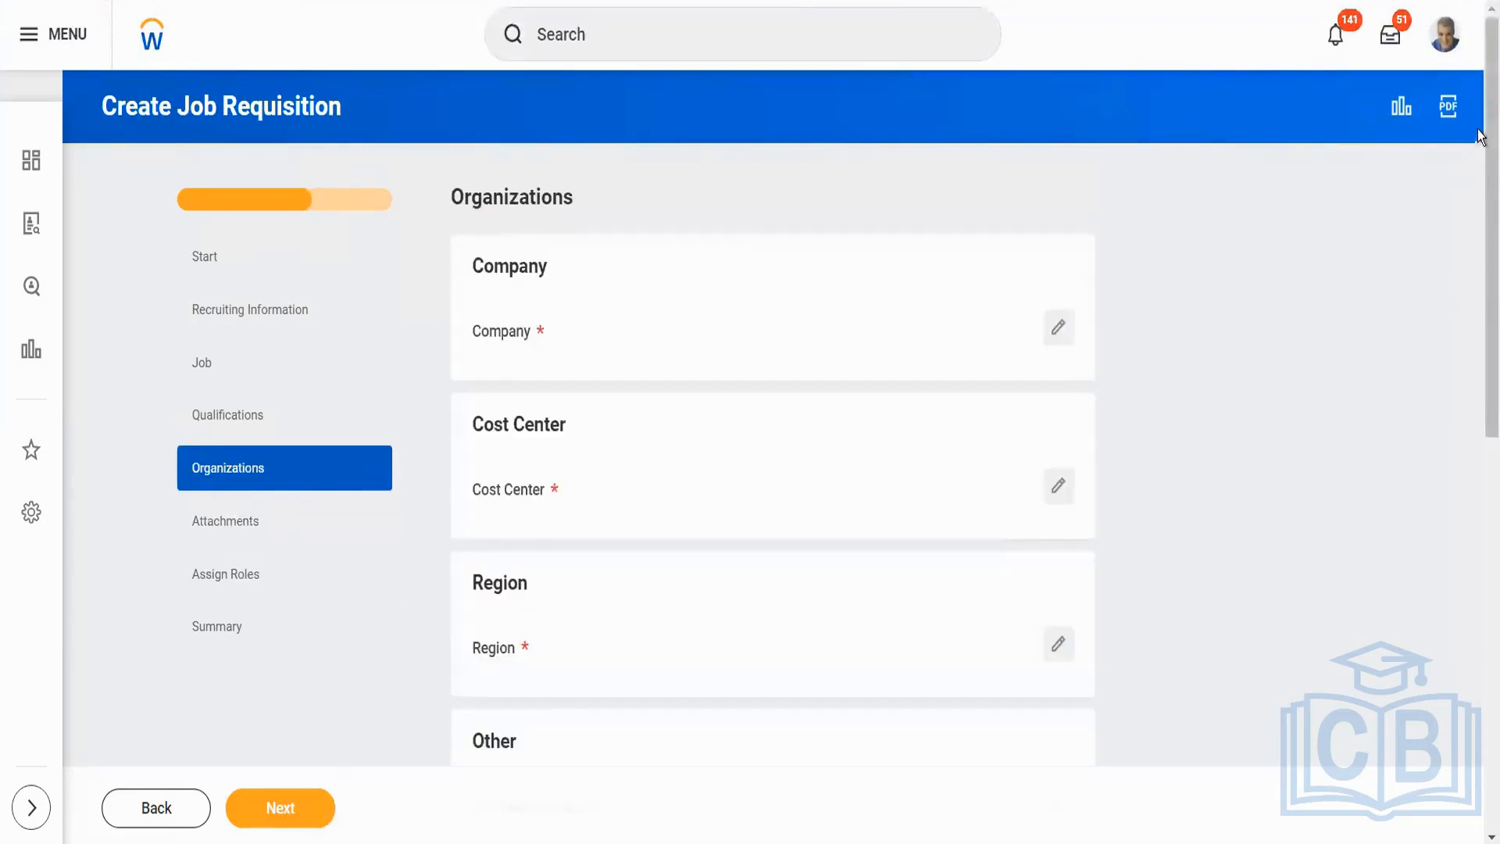
- View the Growth/Share organization type in a new tab, examine its organization subtypes, and discard the open Growth/Share edit
scroll(1481, 534, down, 10)
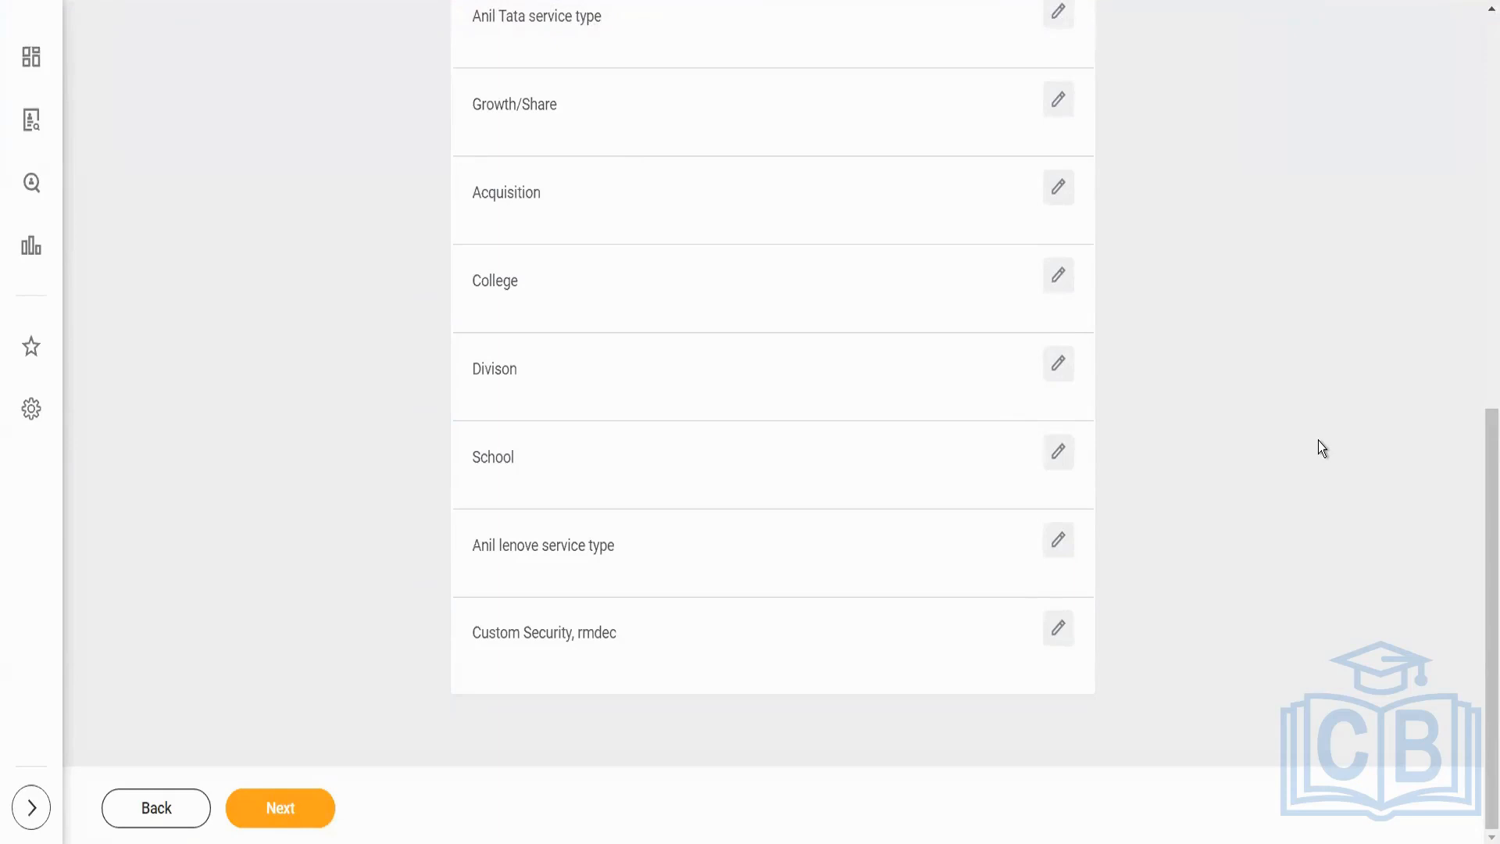
click(1057, 99)
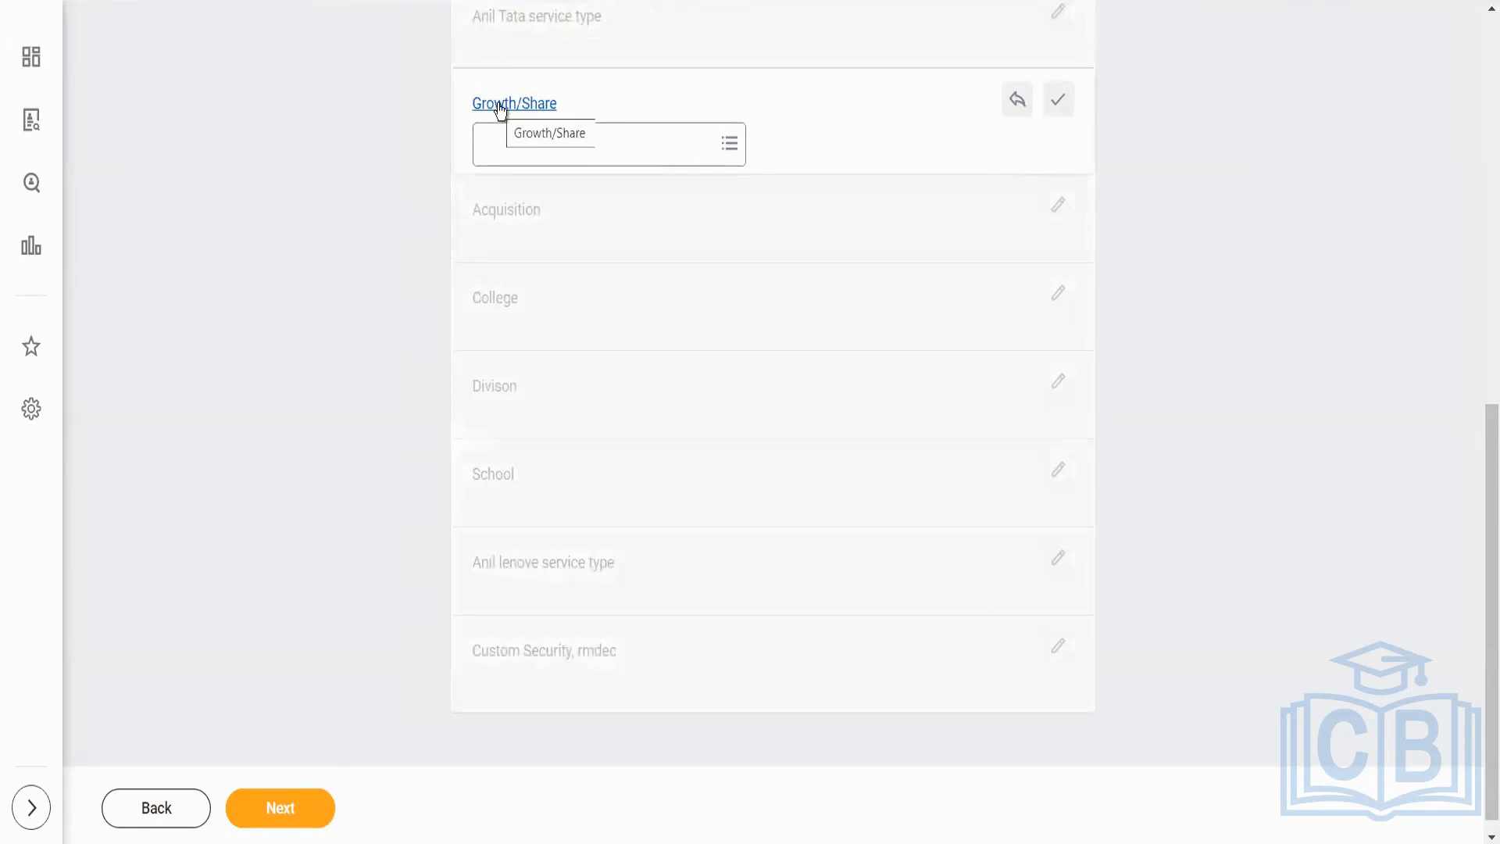
right_click(529, 110)
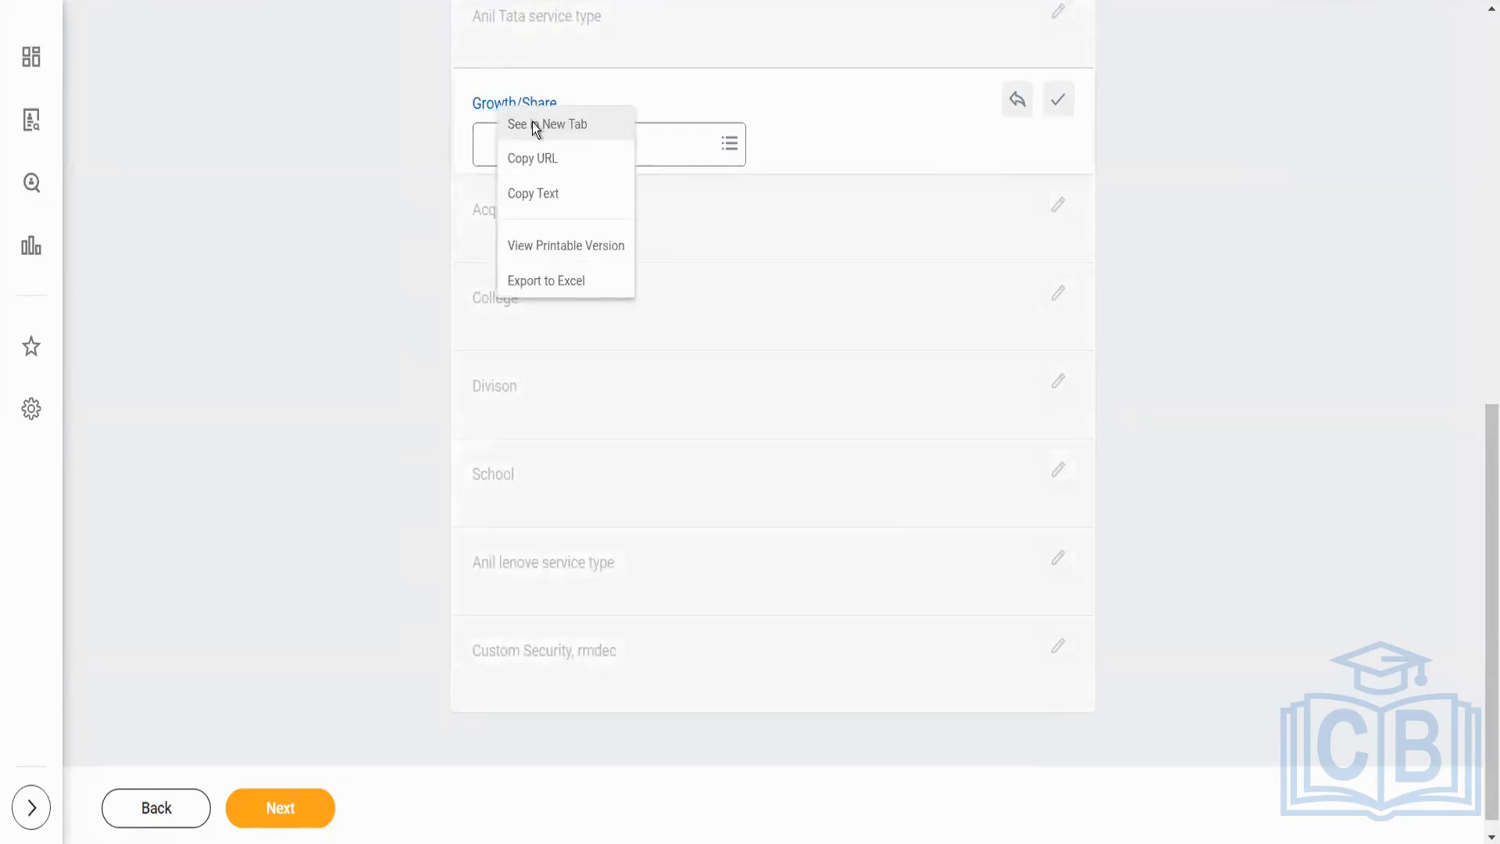
click(534, 125)
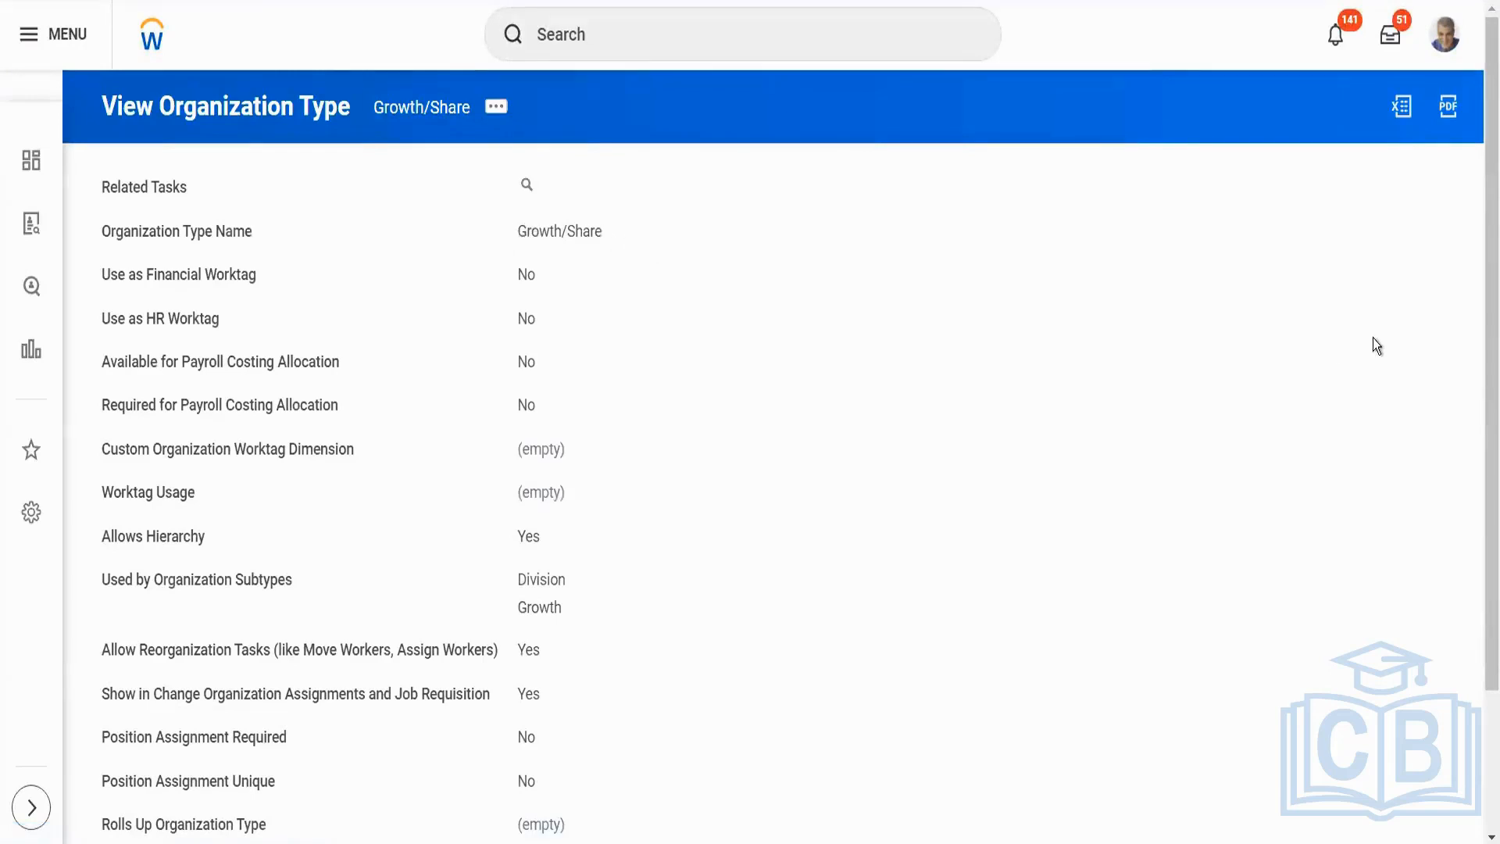
drag(1478, 207, 1481, 421)
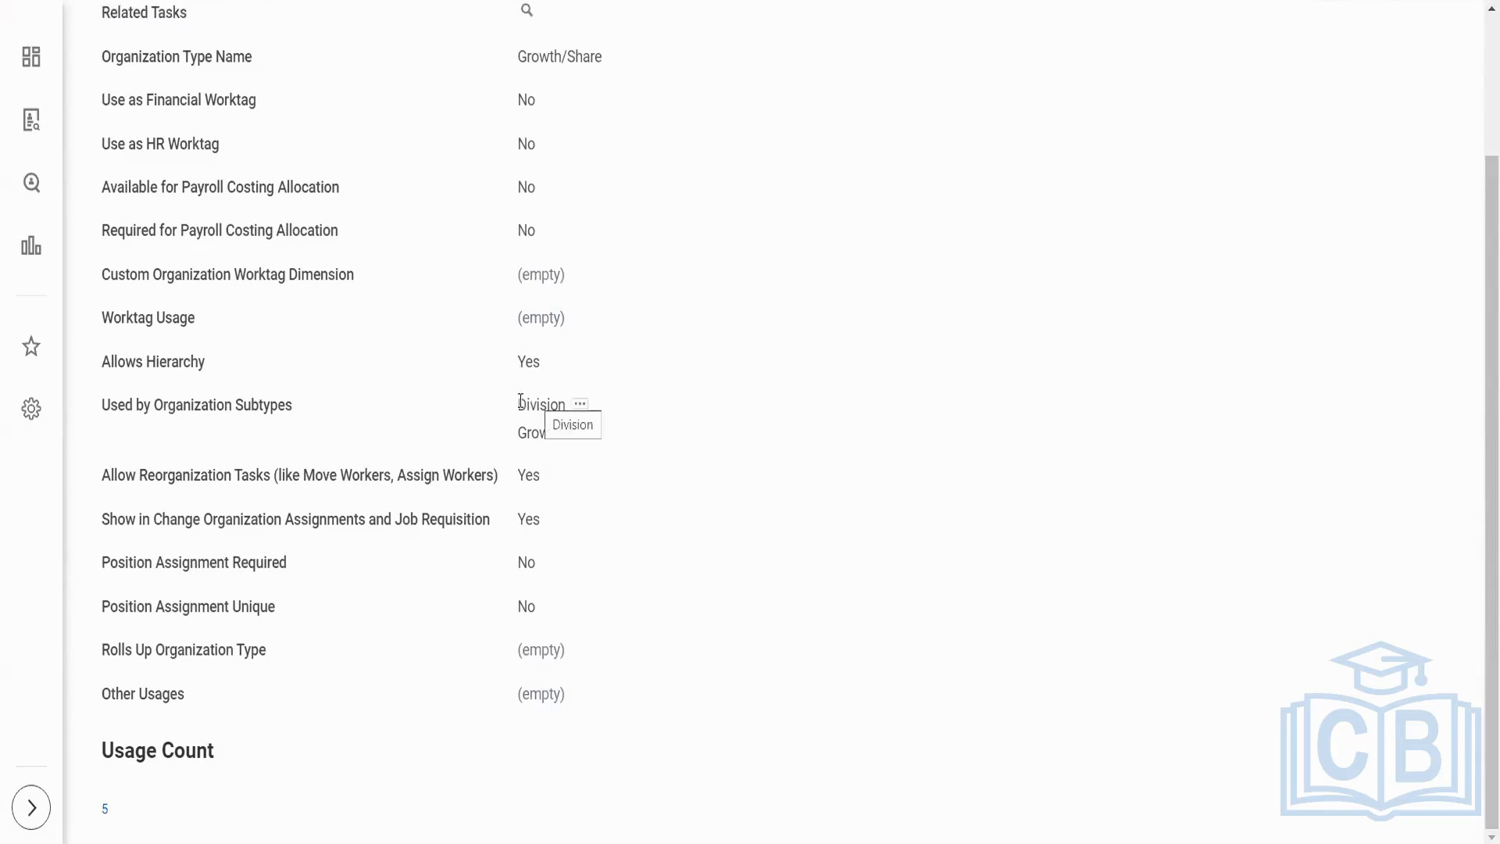
drag(519, 400, 556, 427)
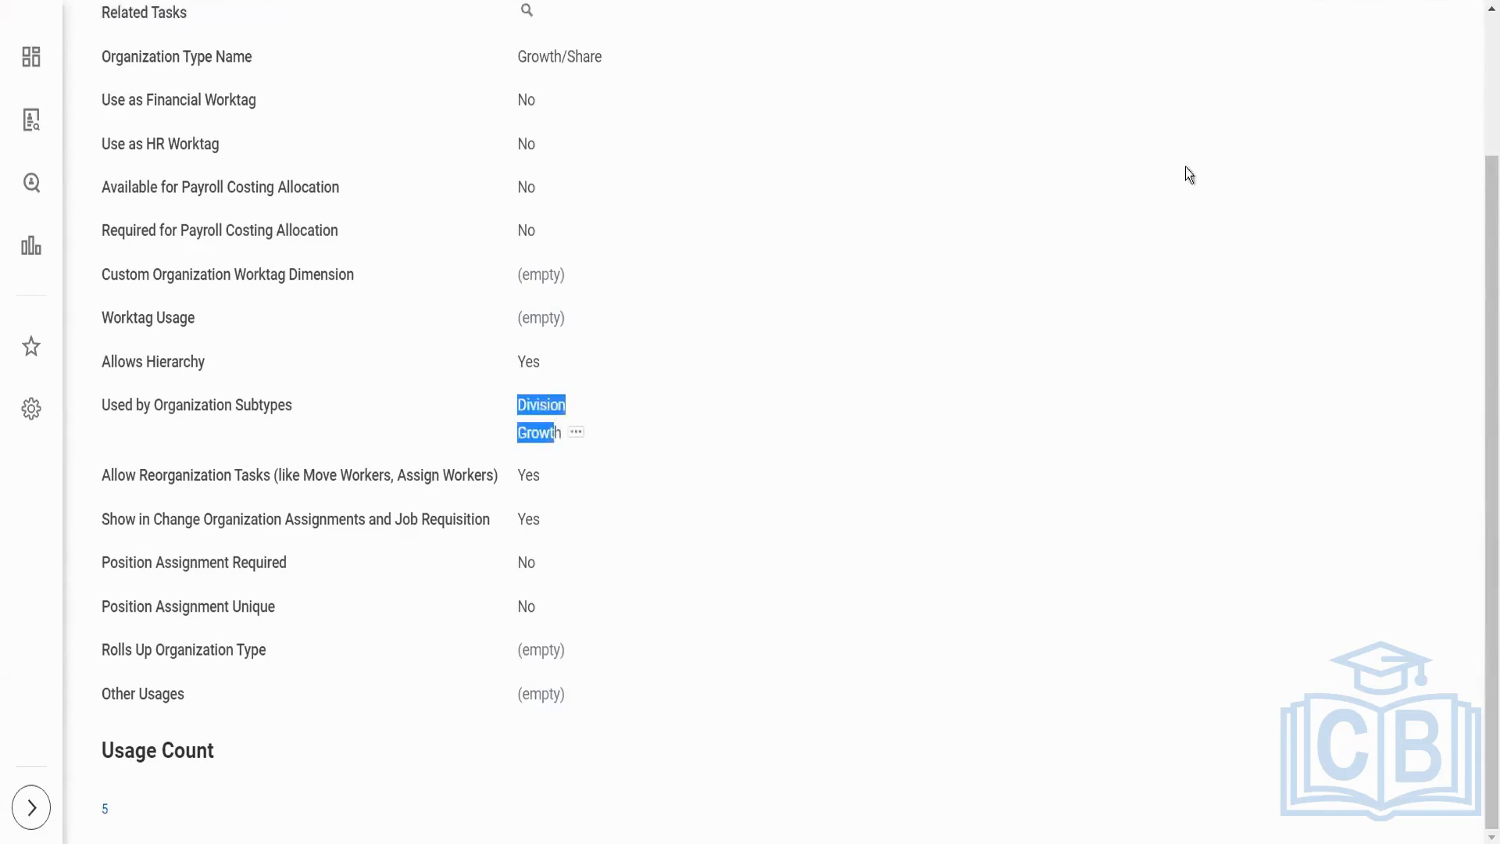
mouse_move(1486, 348)
mouse_down()
mouse_move(1482, 224)
mouse_move(1481, 341)
mouse_up()
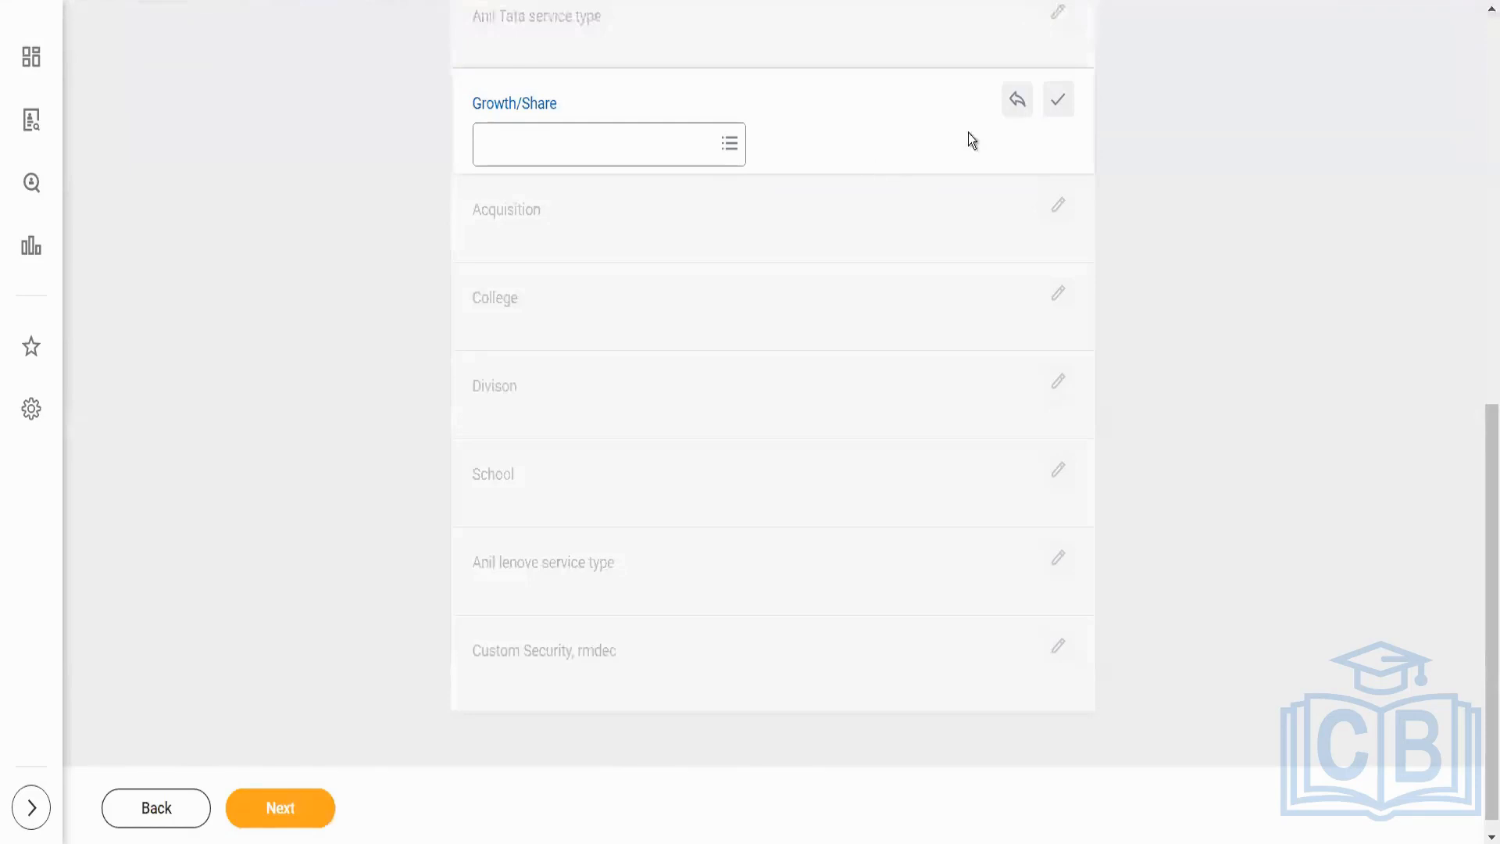
click(1017, 99)
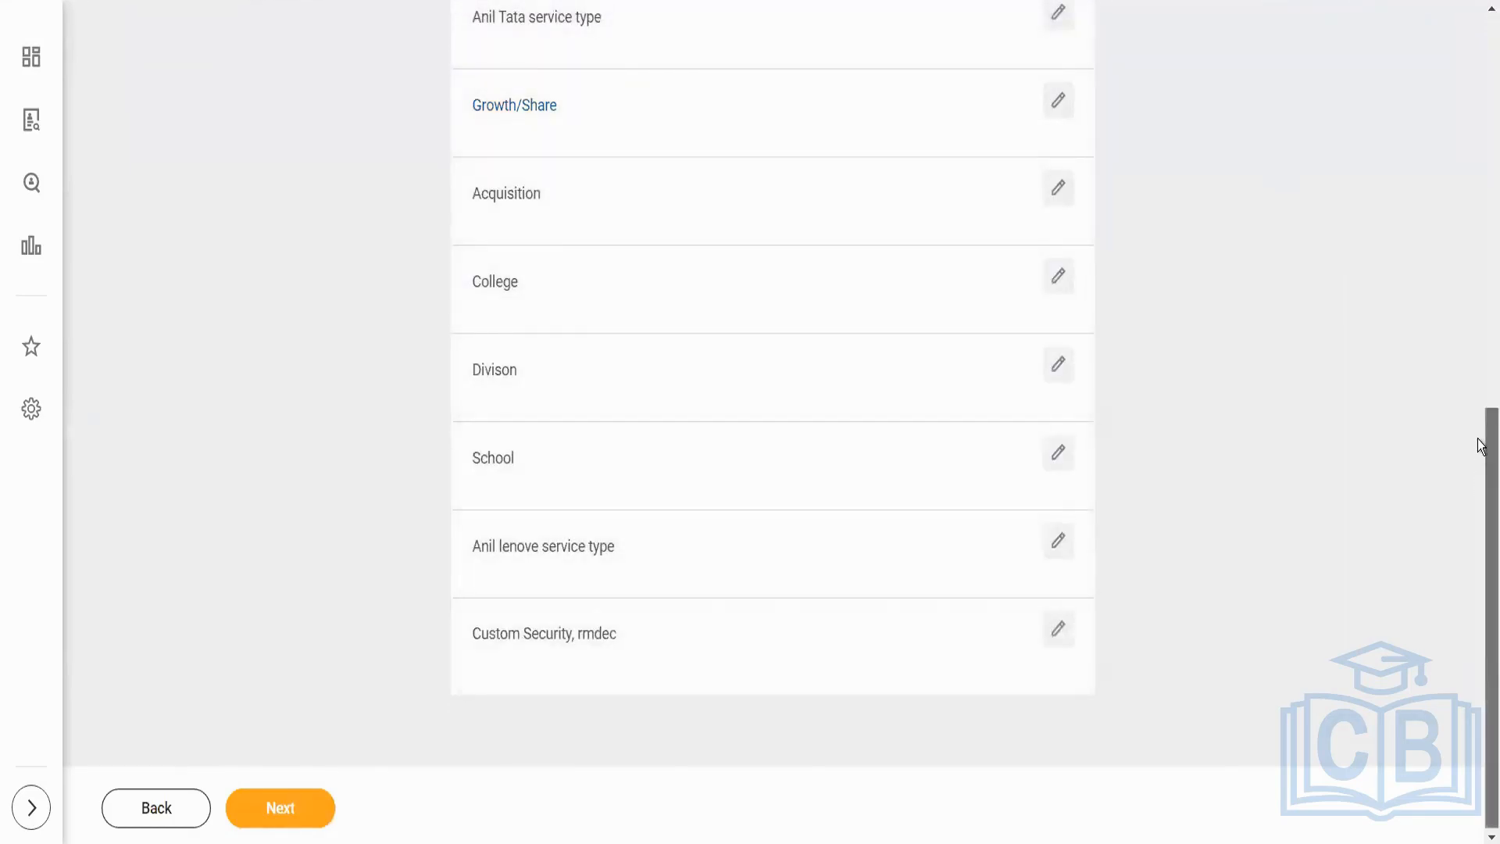
- View the Divison organization type in a new tab and examine its settings and organization subtypes
scroll(1479, 442, up, 3)
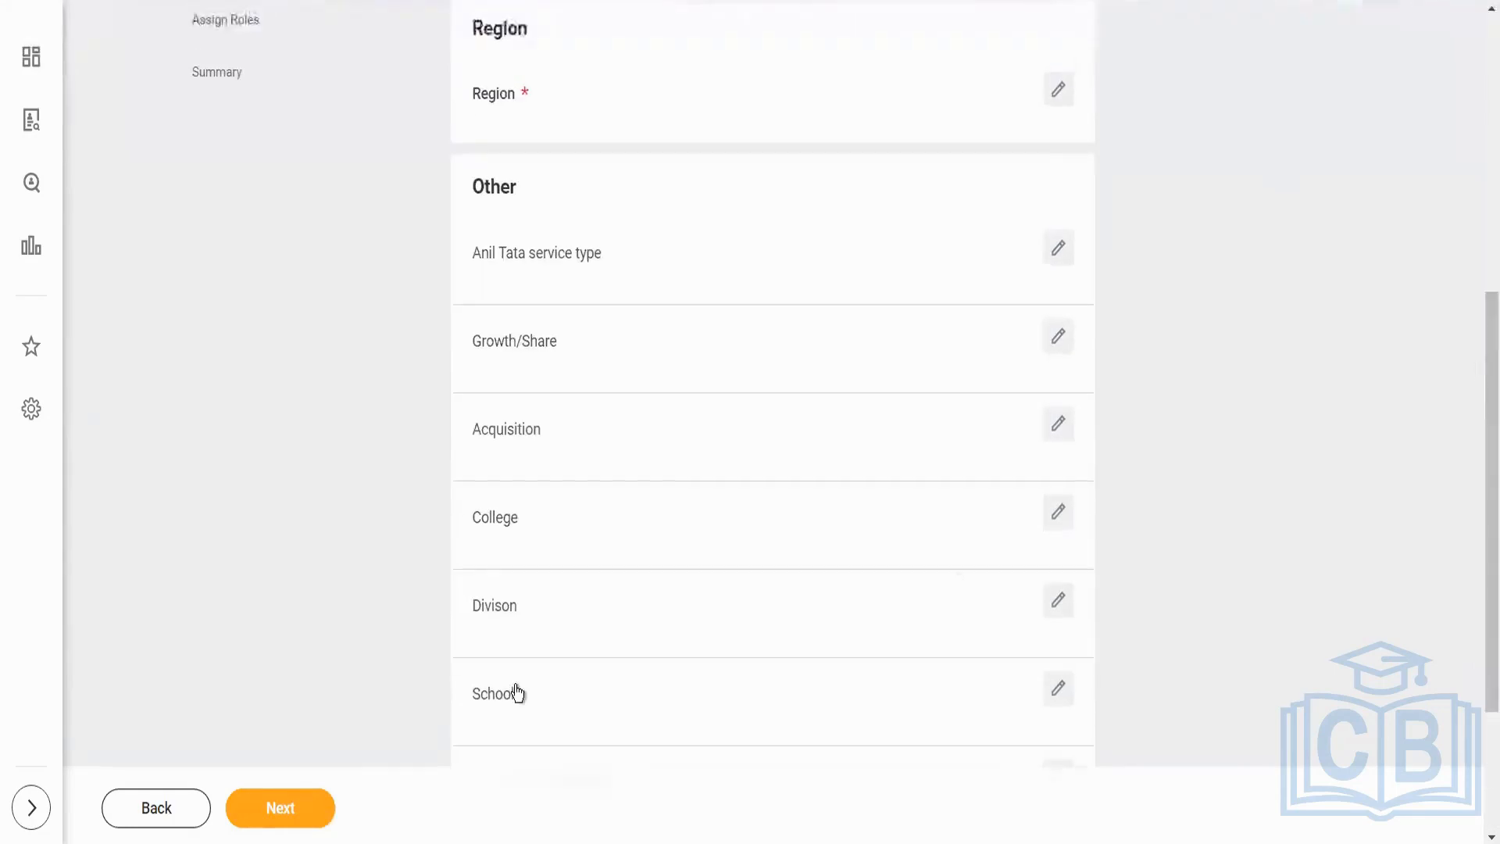
click(1057, 602)
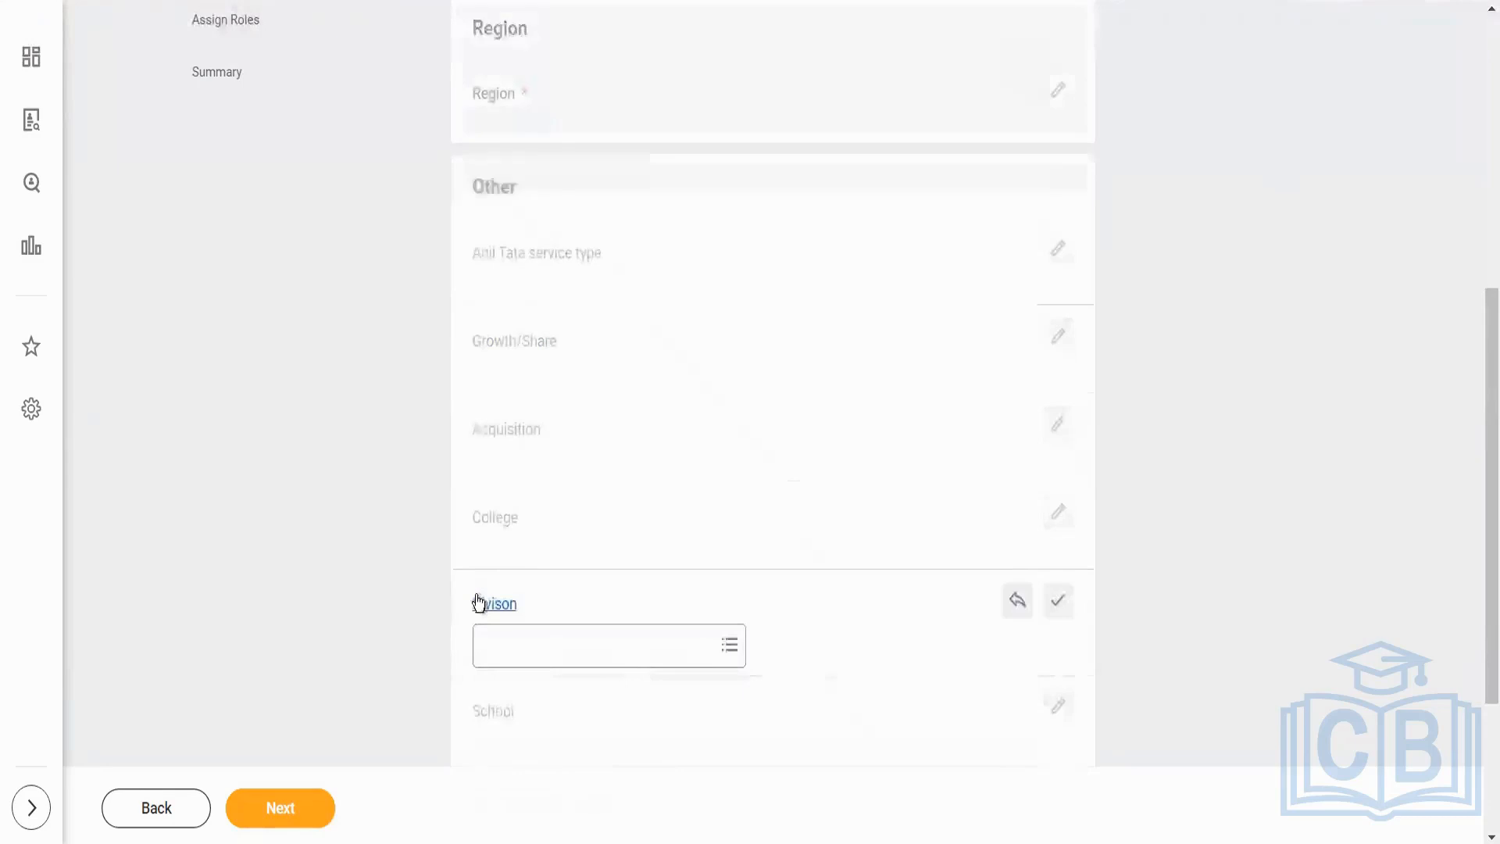
right_click(488, 605)
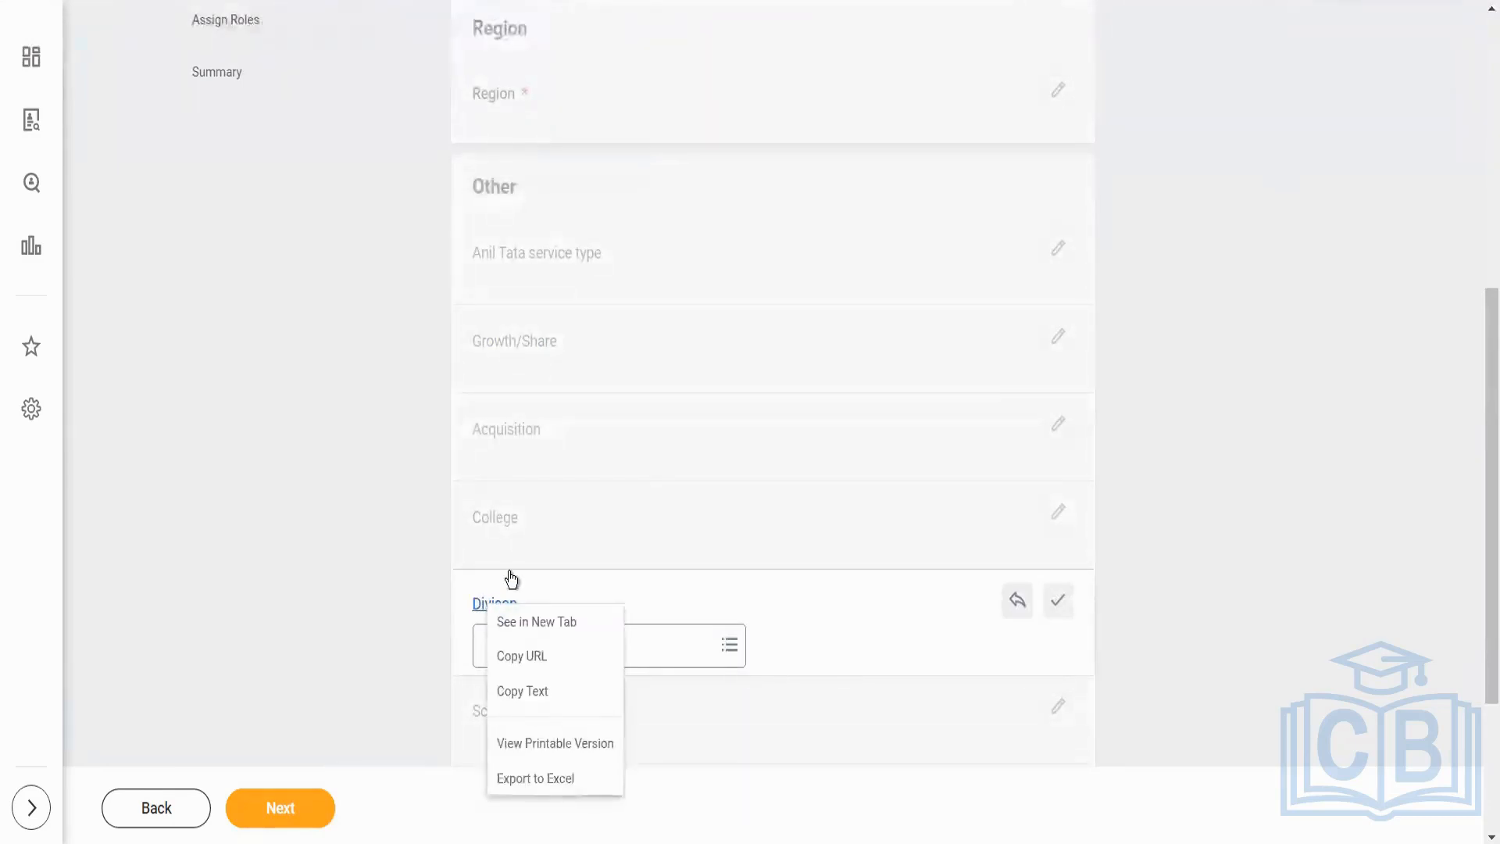
click(536, 623)
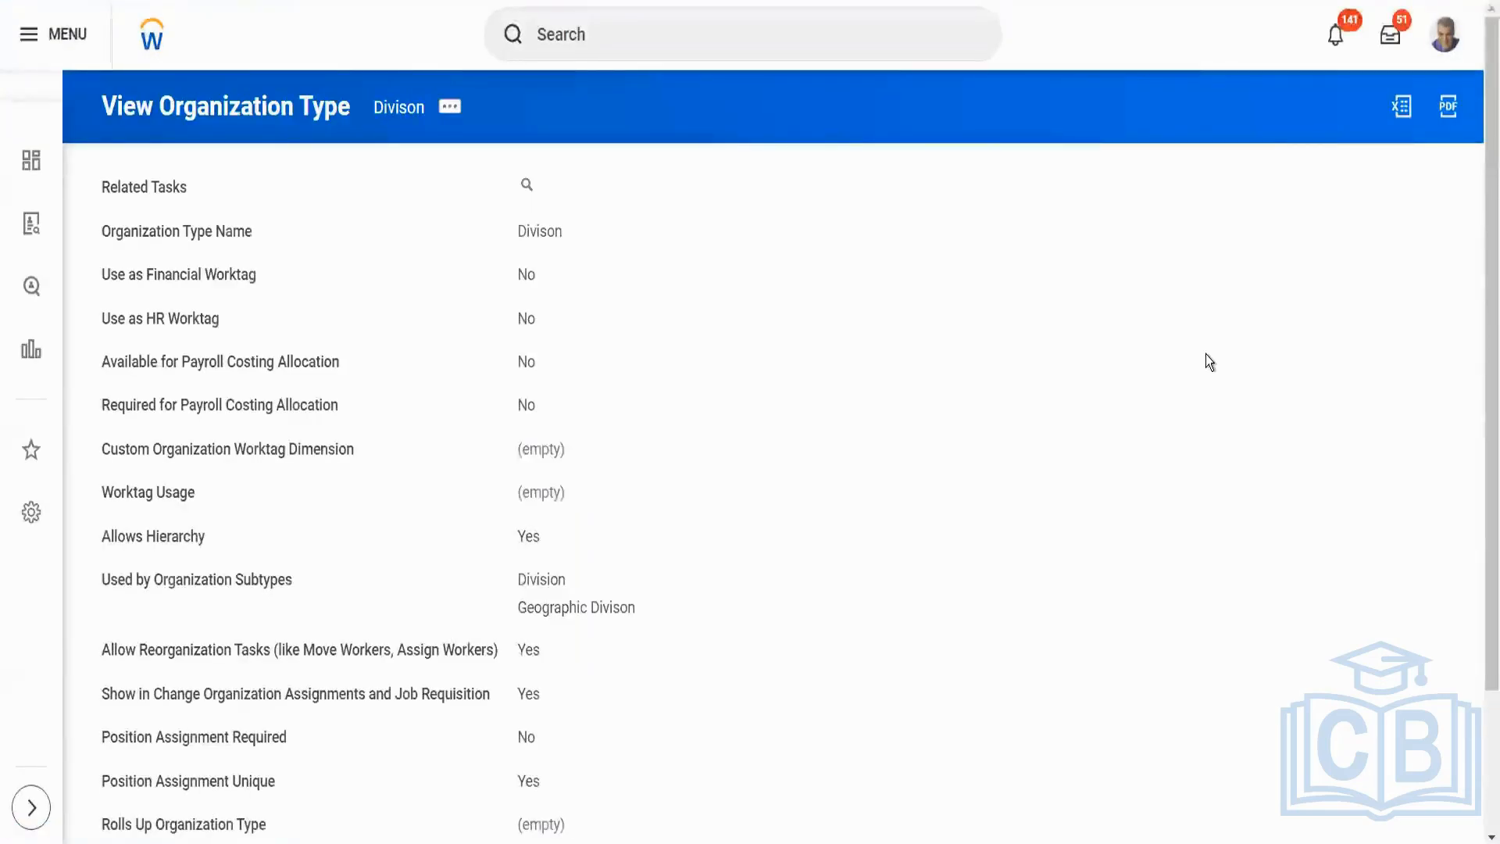
scroll(1478, 408, down, 3)
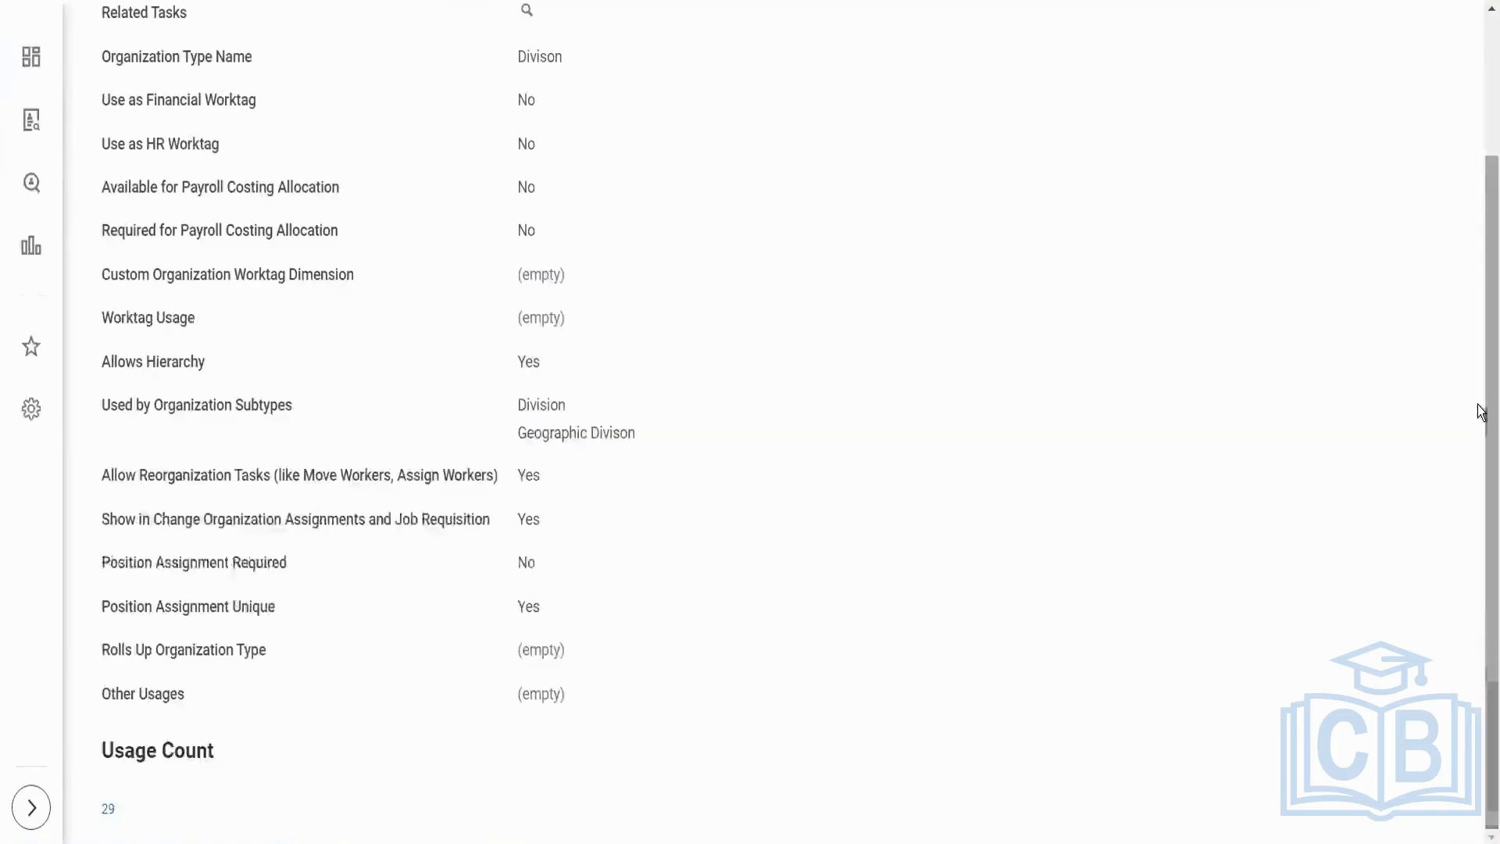
mouse_move(521, 429)
drag(520, 429, 635, 434)
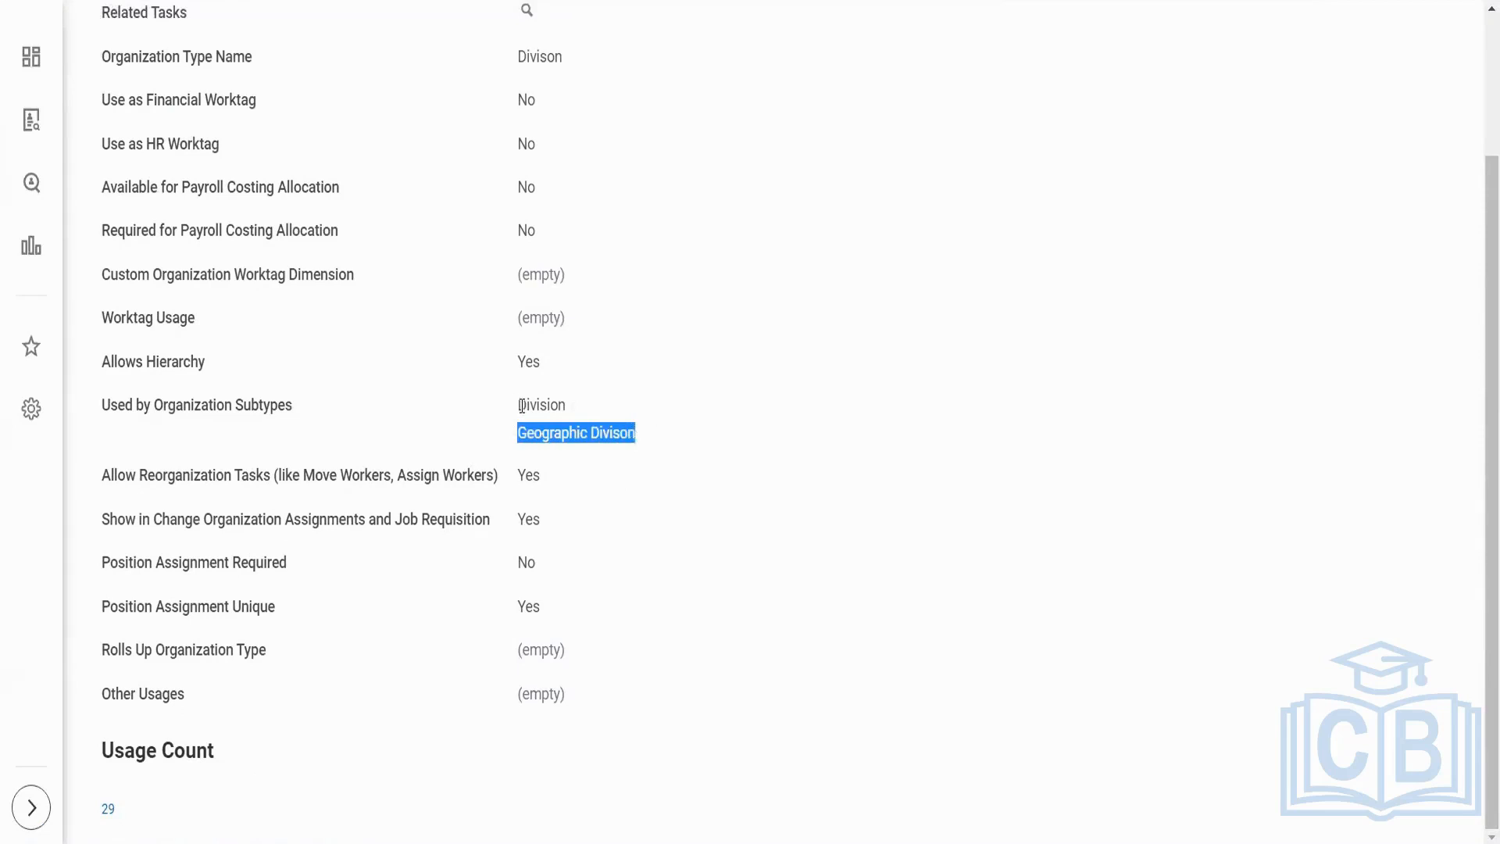
drag(518, 405, 562, 406)
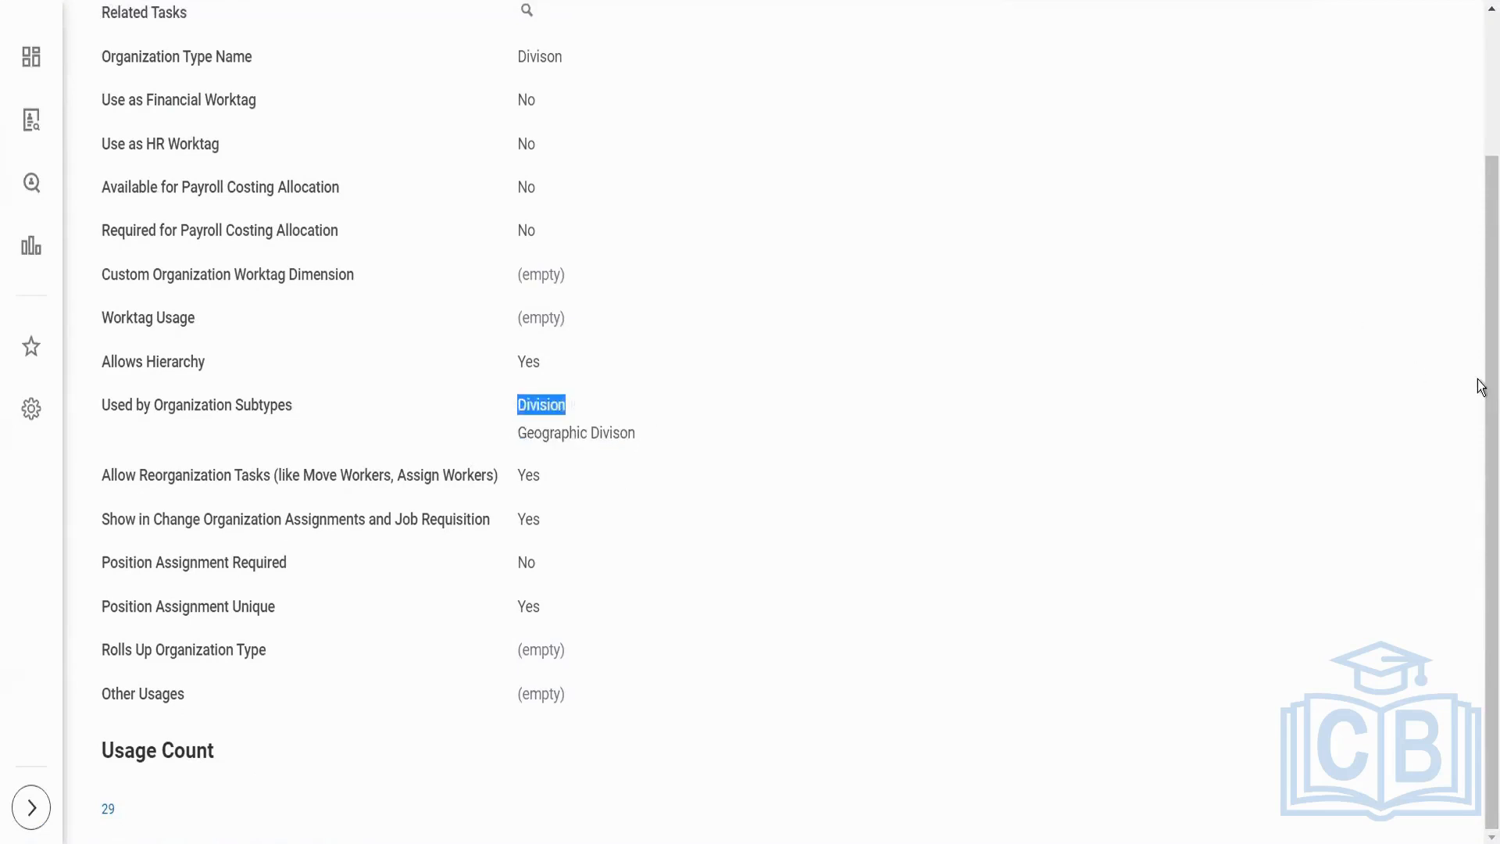
scroll(843, 160, up, 3)
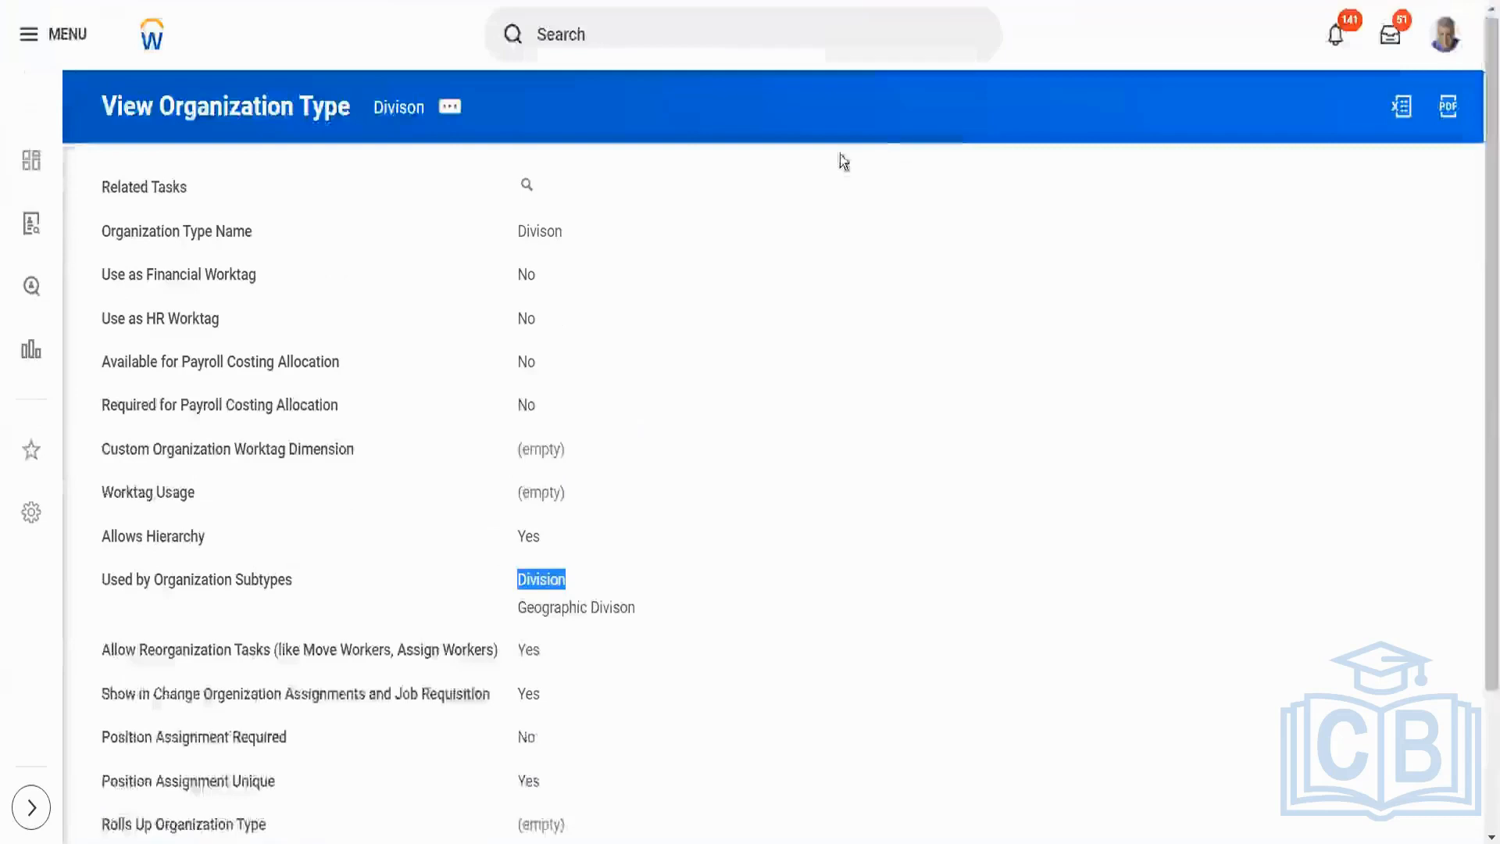
- Look through the related actions available for the Divison organization type and close them
click(450, 107)
mouse_move(567, 232)
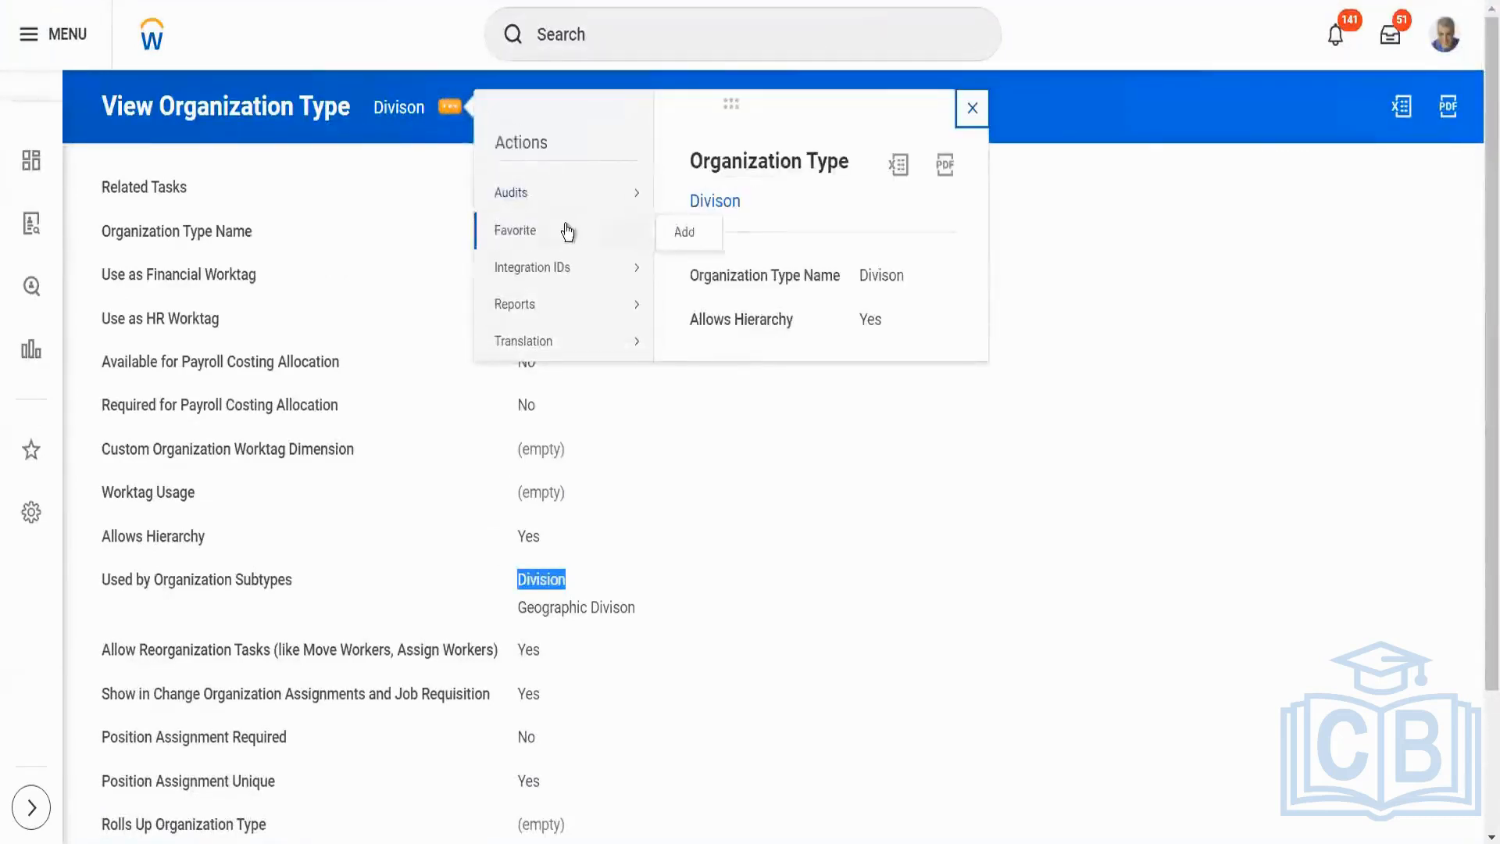
mouse_move(583, 341)
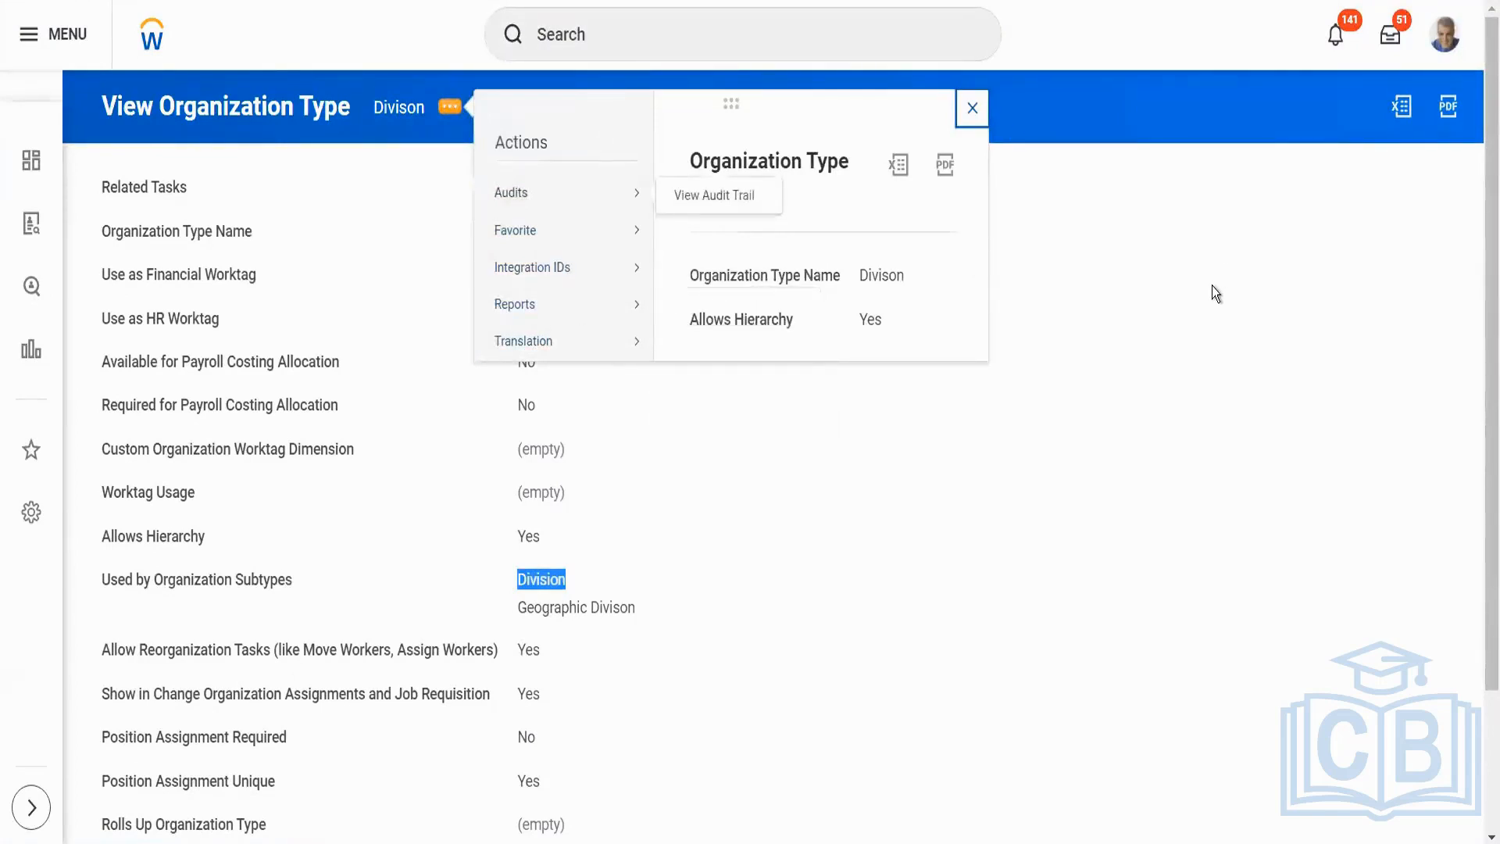
click(732, 123)
- Search for "org type" and open the Maintain Organization Types report
click(633, 27)
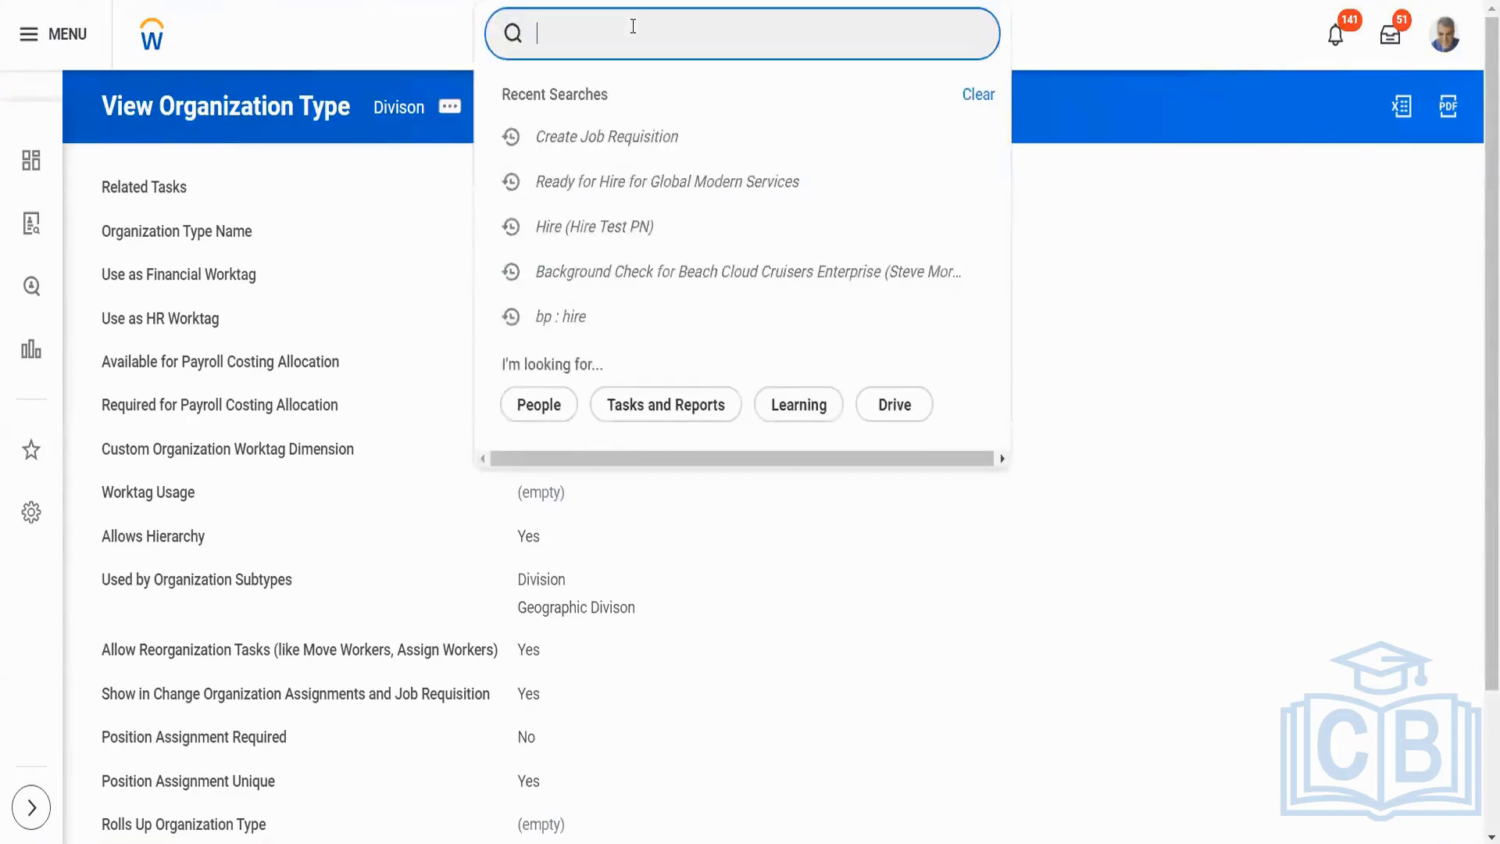
text(org type)
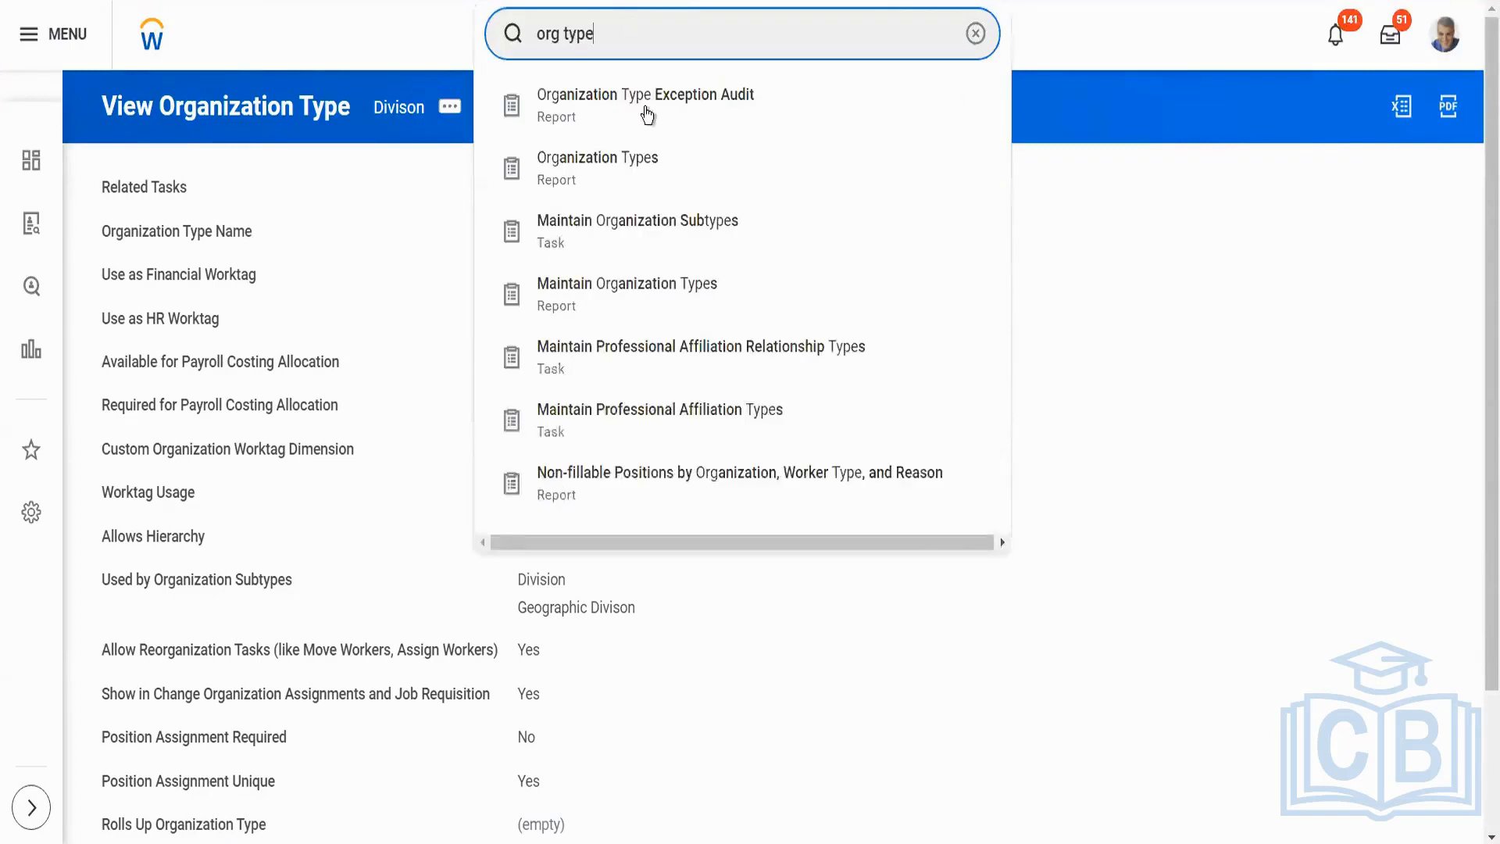
click(648, 311)
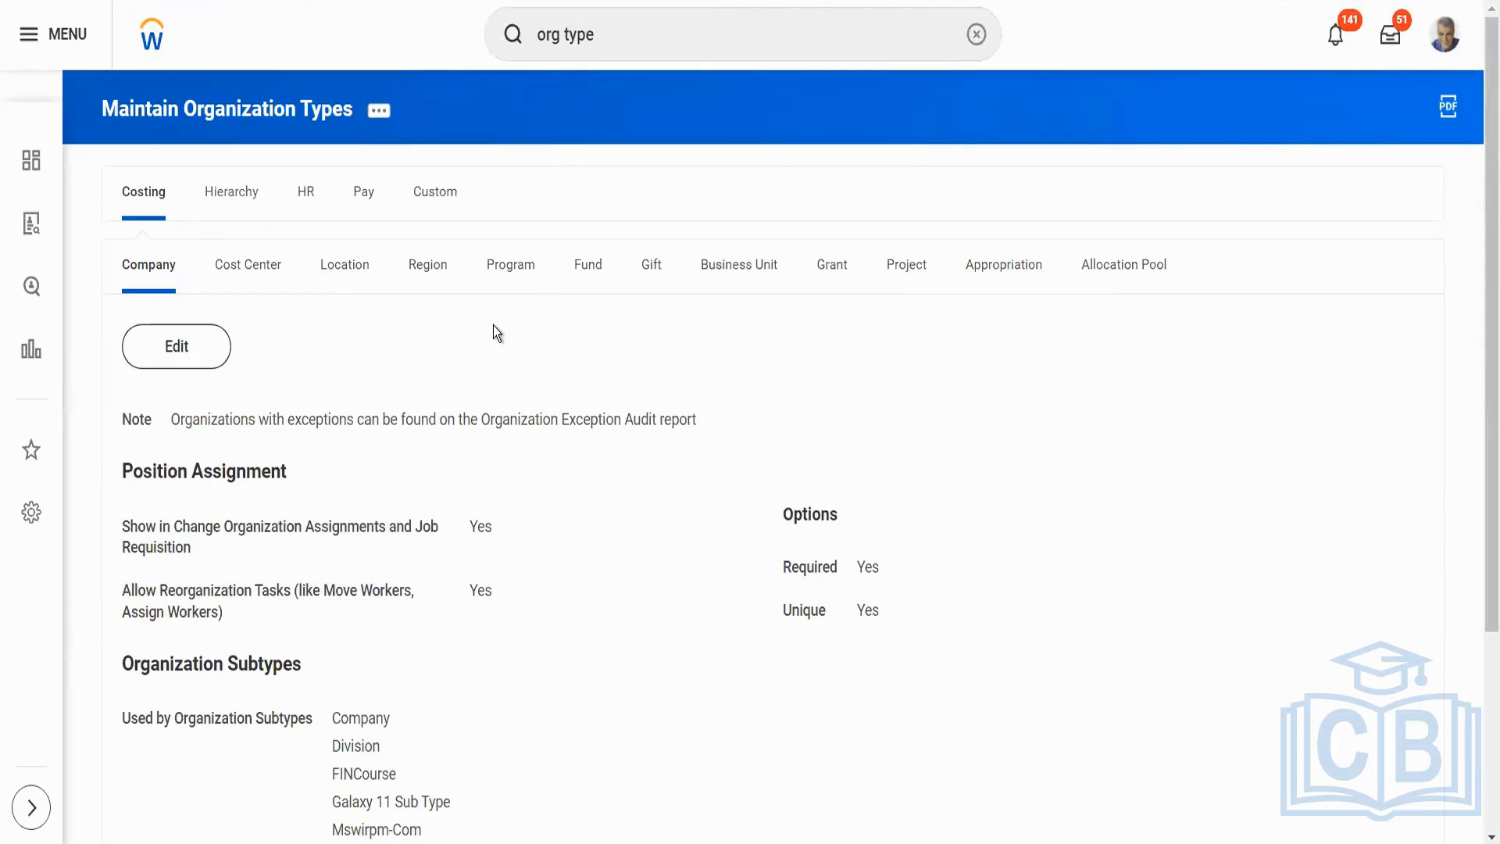
- Review the Hierarchy, HR, Pay and Custom categories of the organization types
click(228, 195)
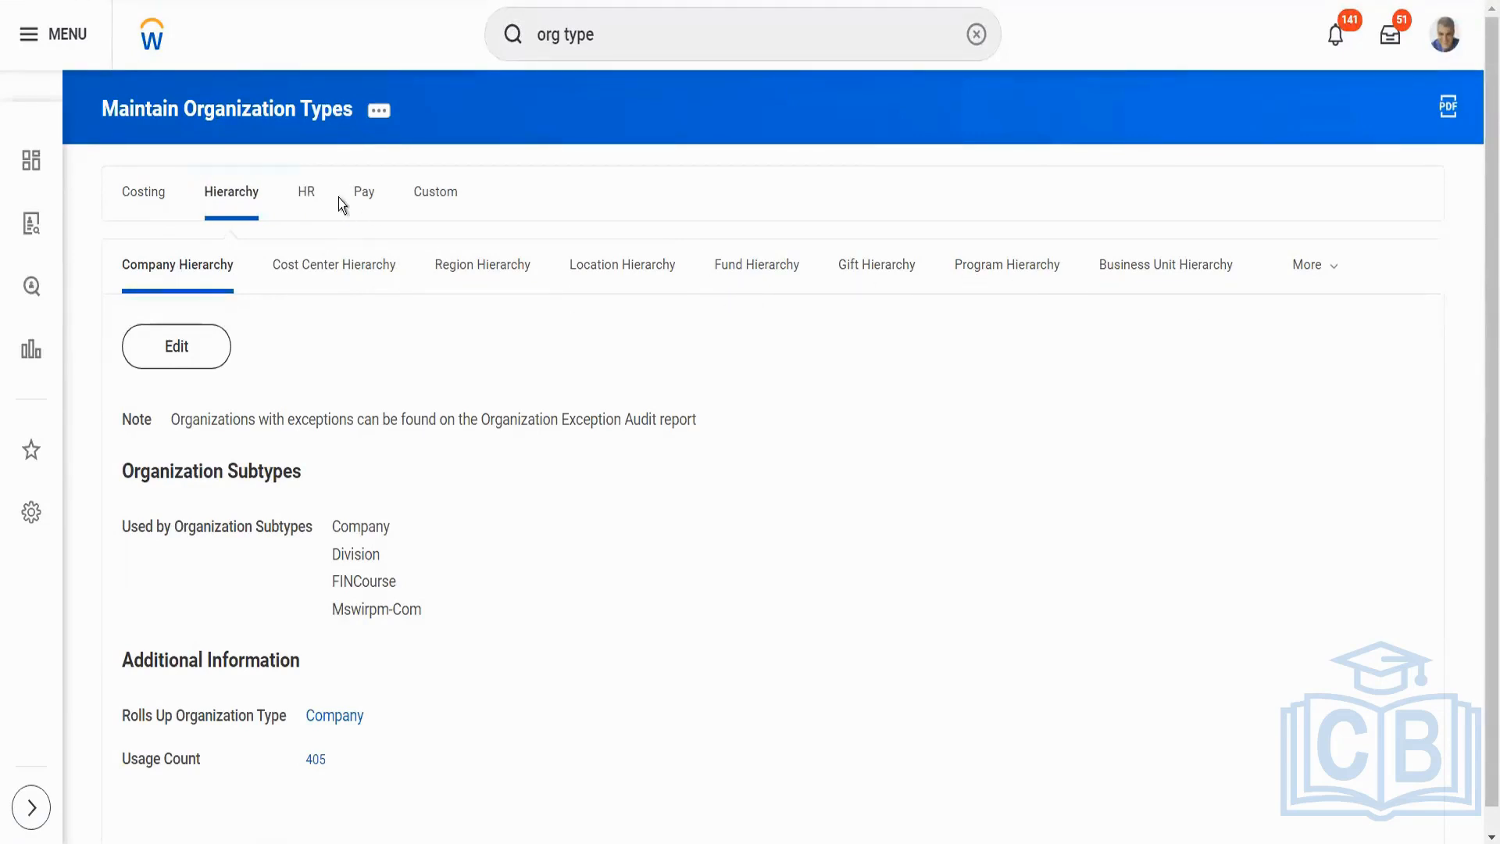
click(308, 196)
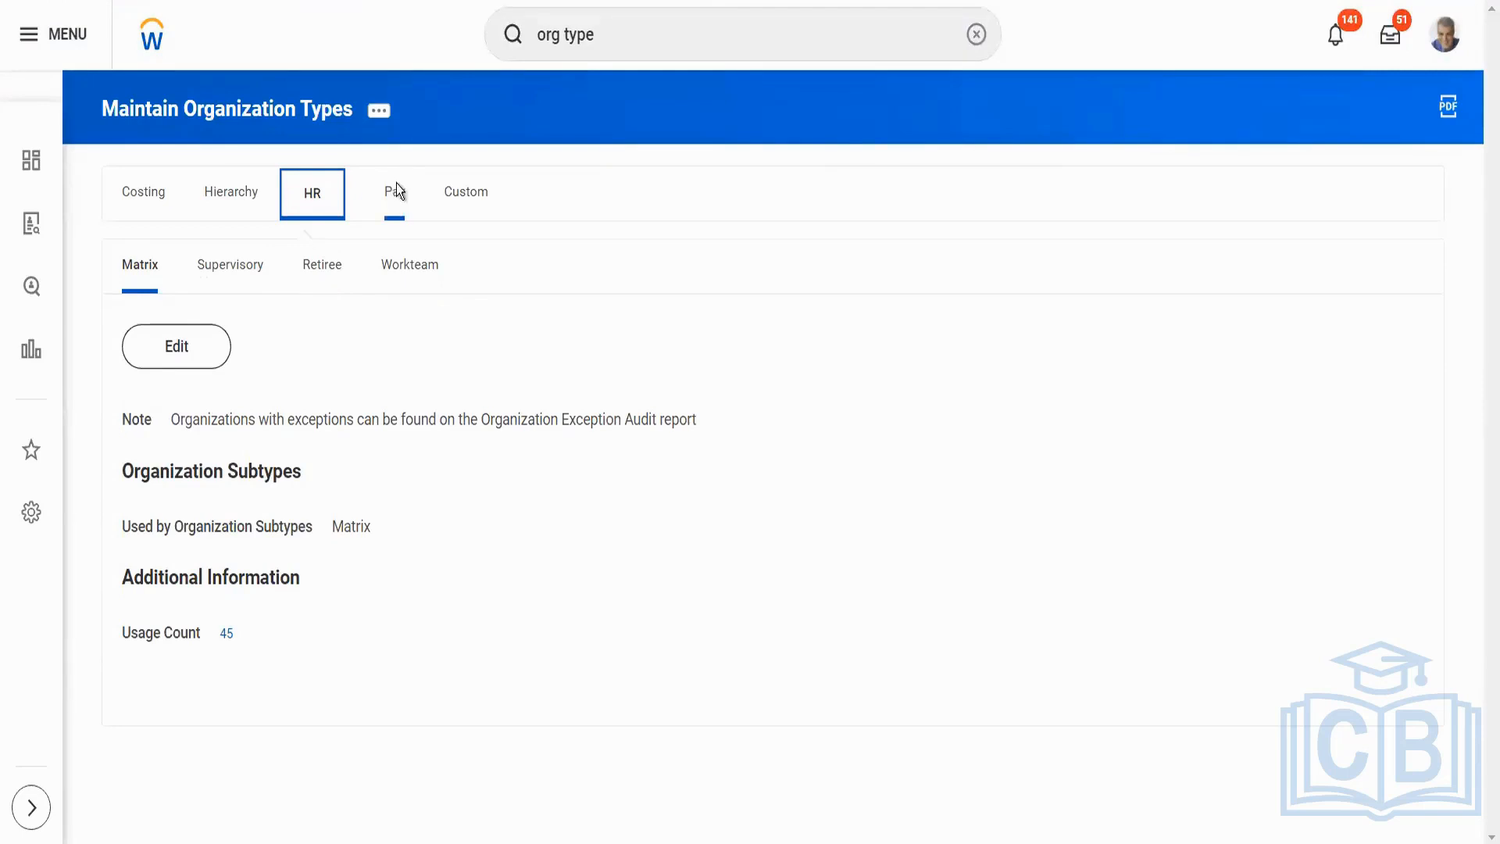
click(363, 195)
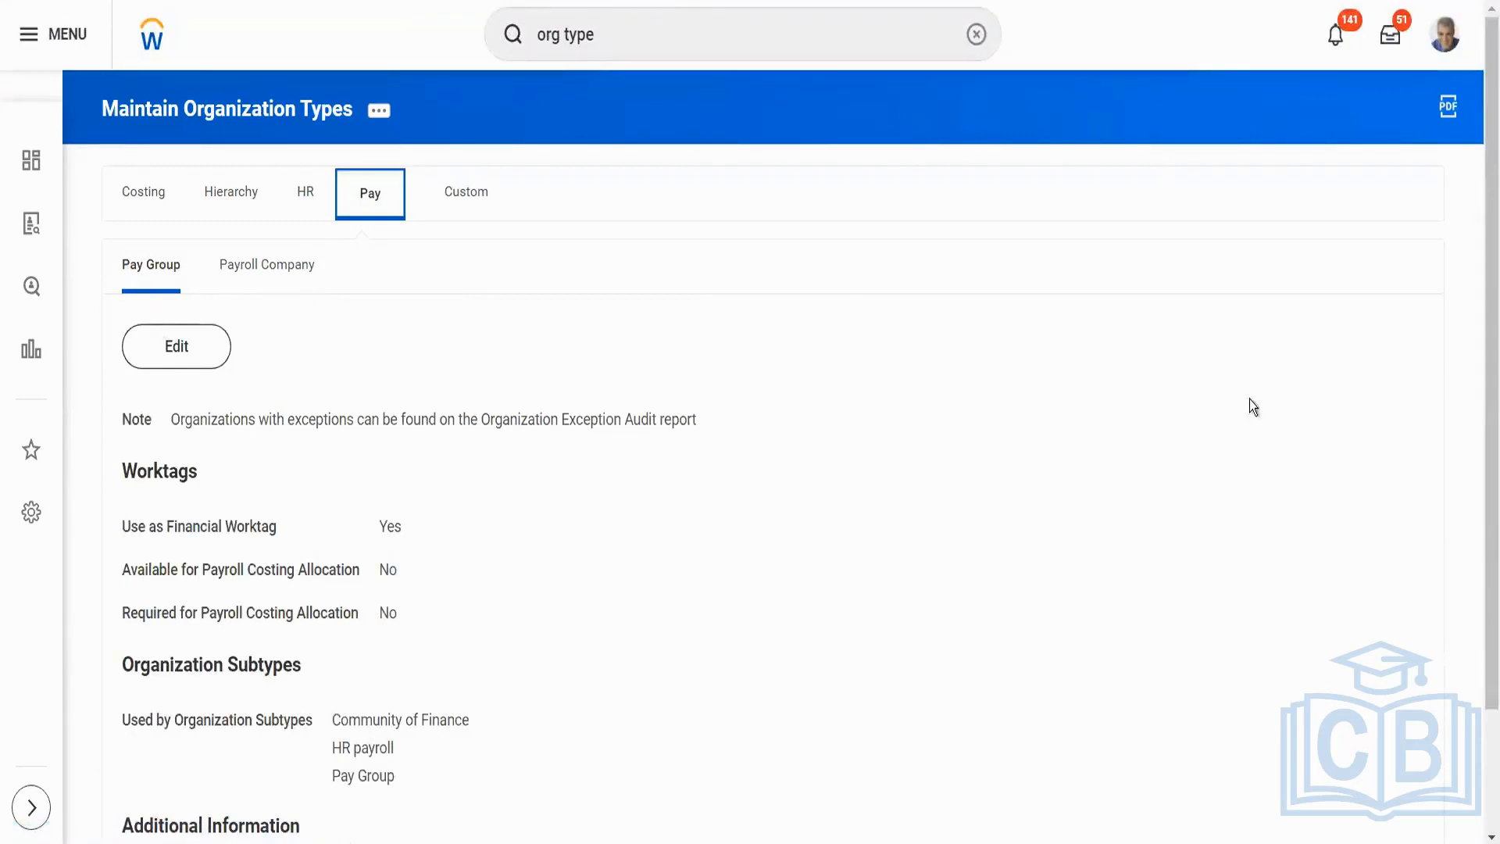
drag(1477, 522, 1480, 322)
click(440, 195)
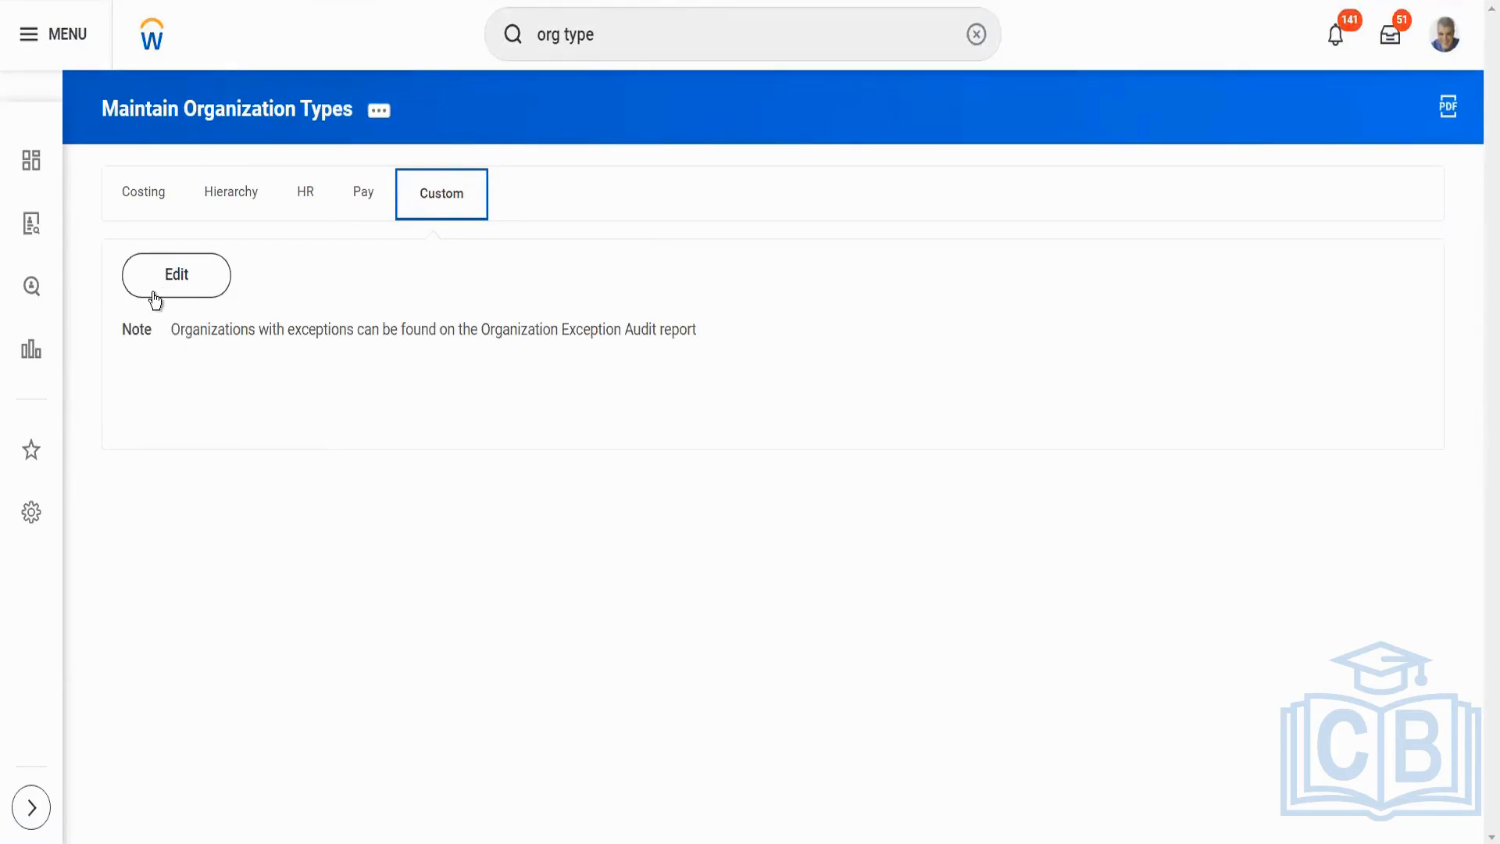
- Open the custom organization types for editing and locate the Divison entry
click(180, 283)
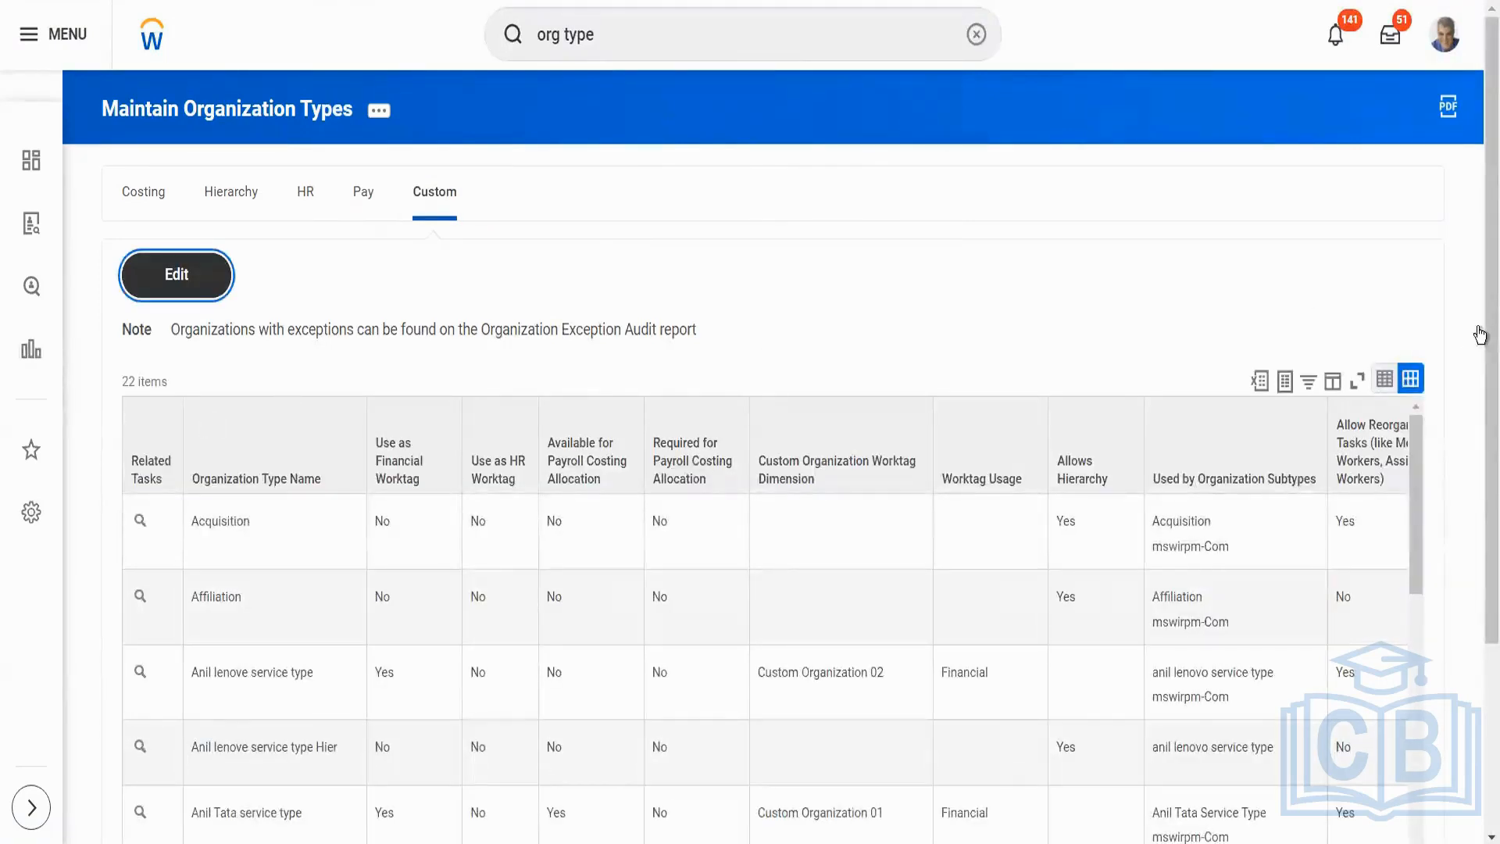
scroll(1484, 479, down, 4)
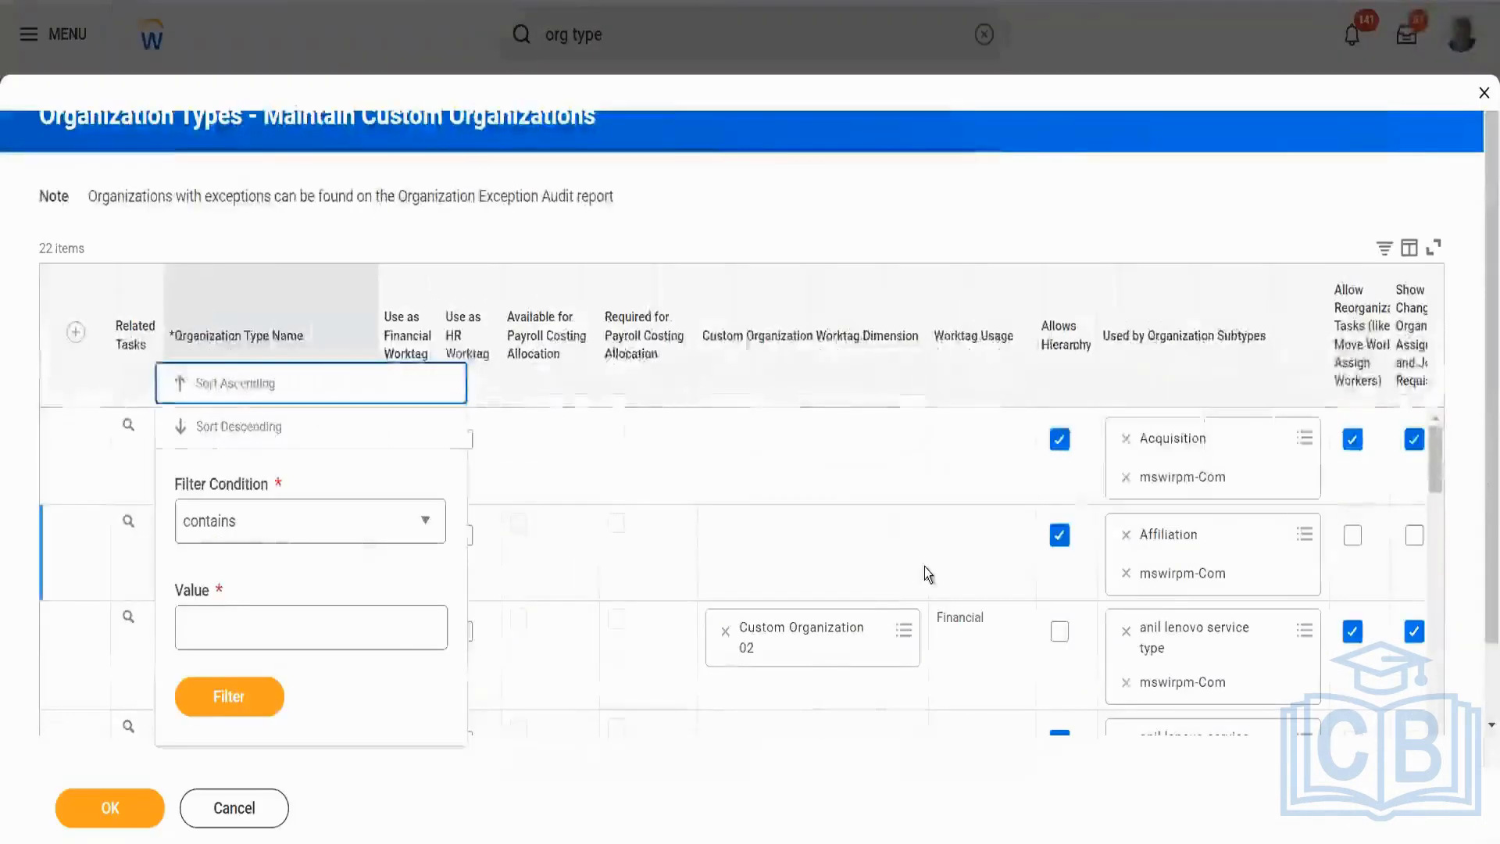
click(392, 788)
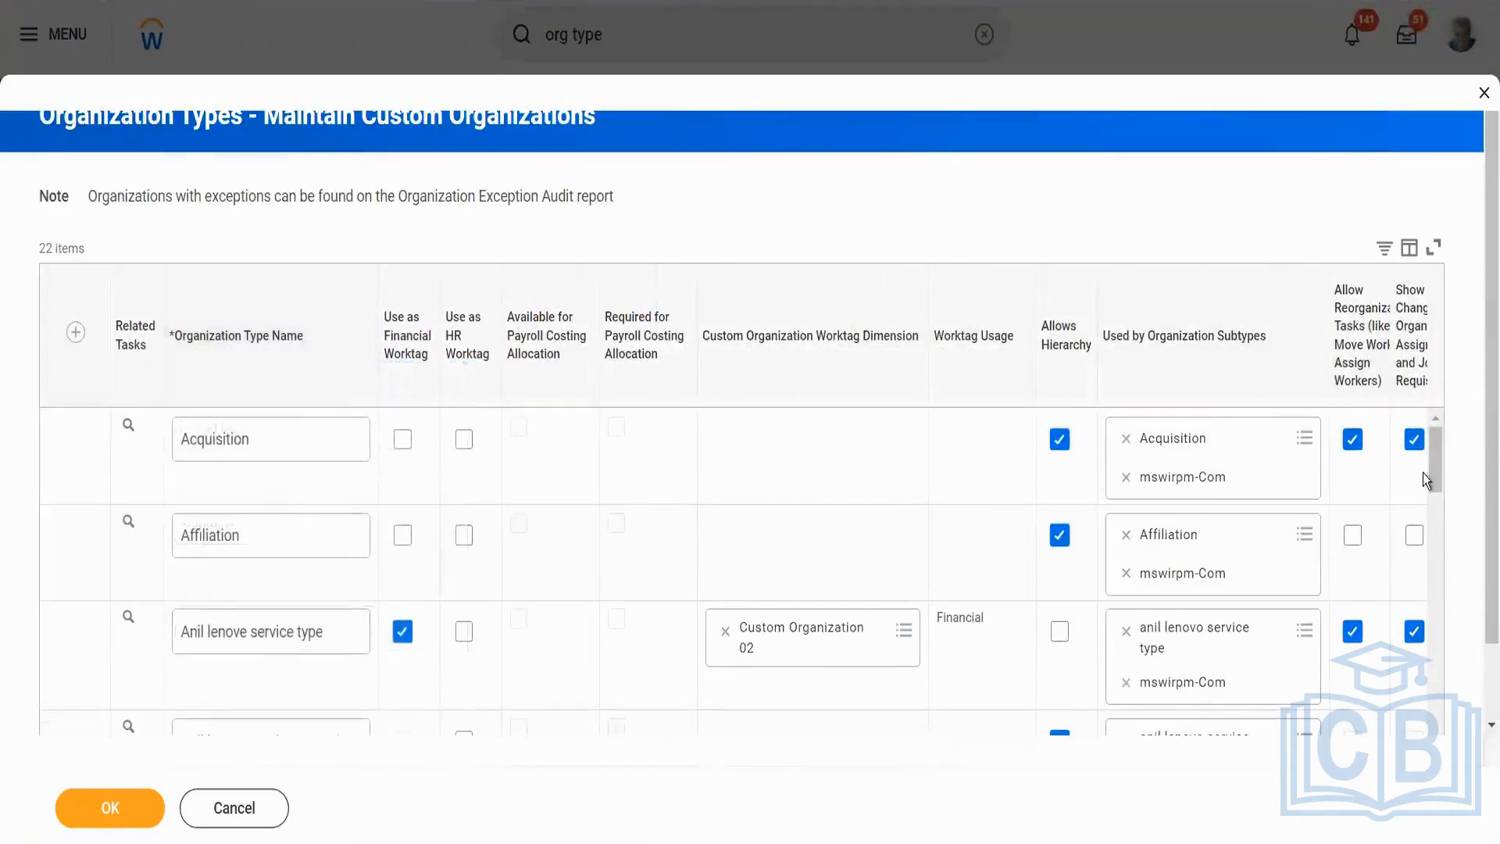
drag(1436, 456, 1476, 654)
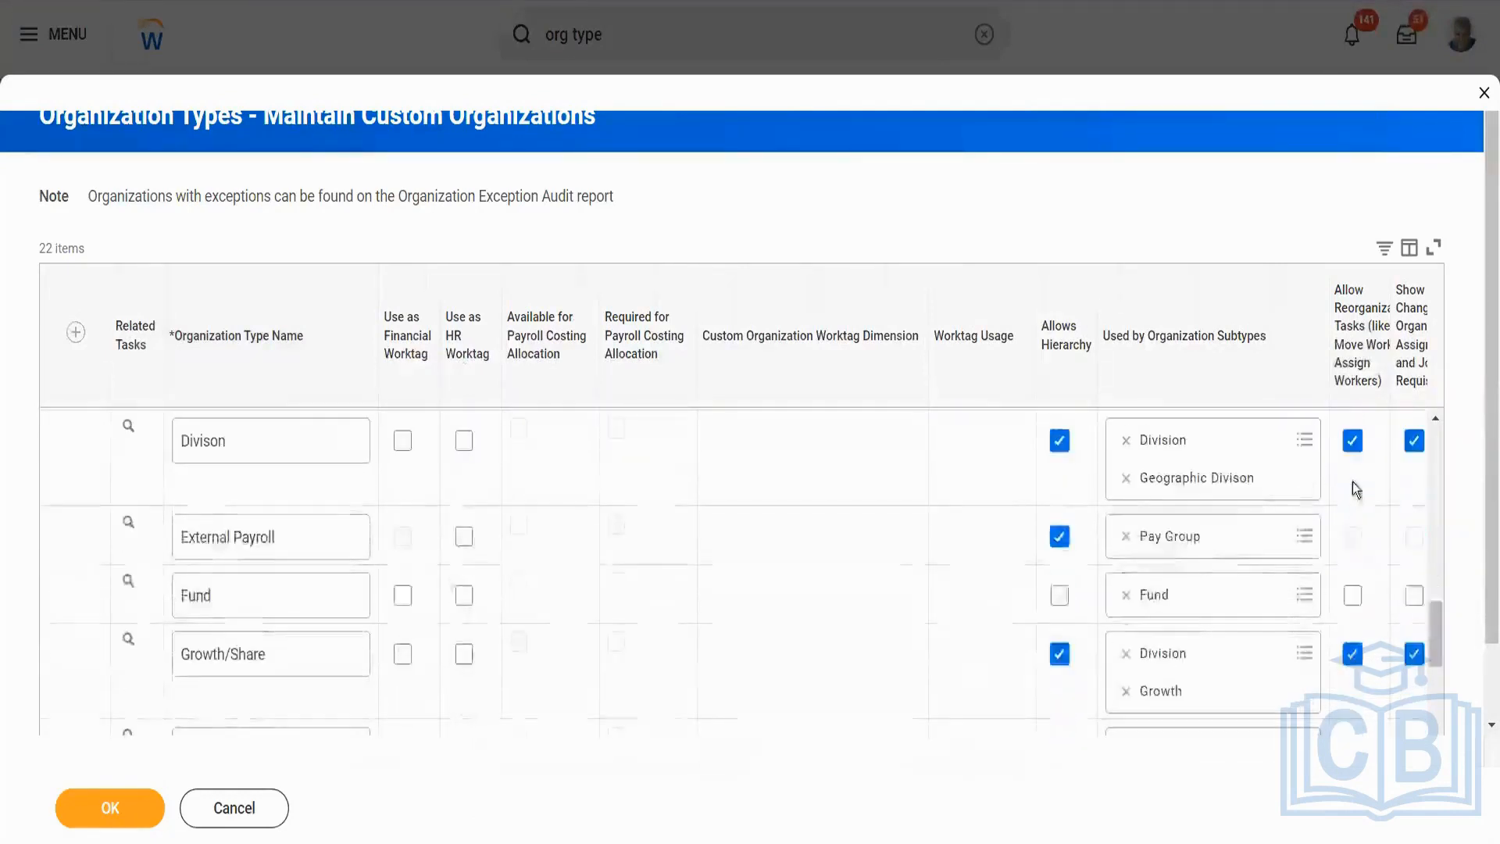
- Browse the organization subtypes selectable for Divison and close the list without choosing any
click(1305, 443)
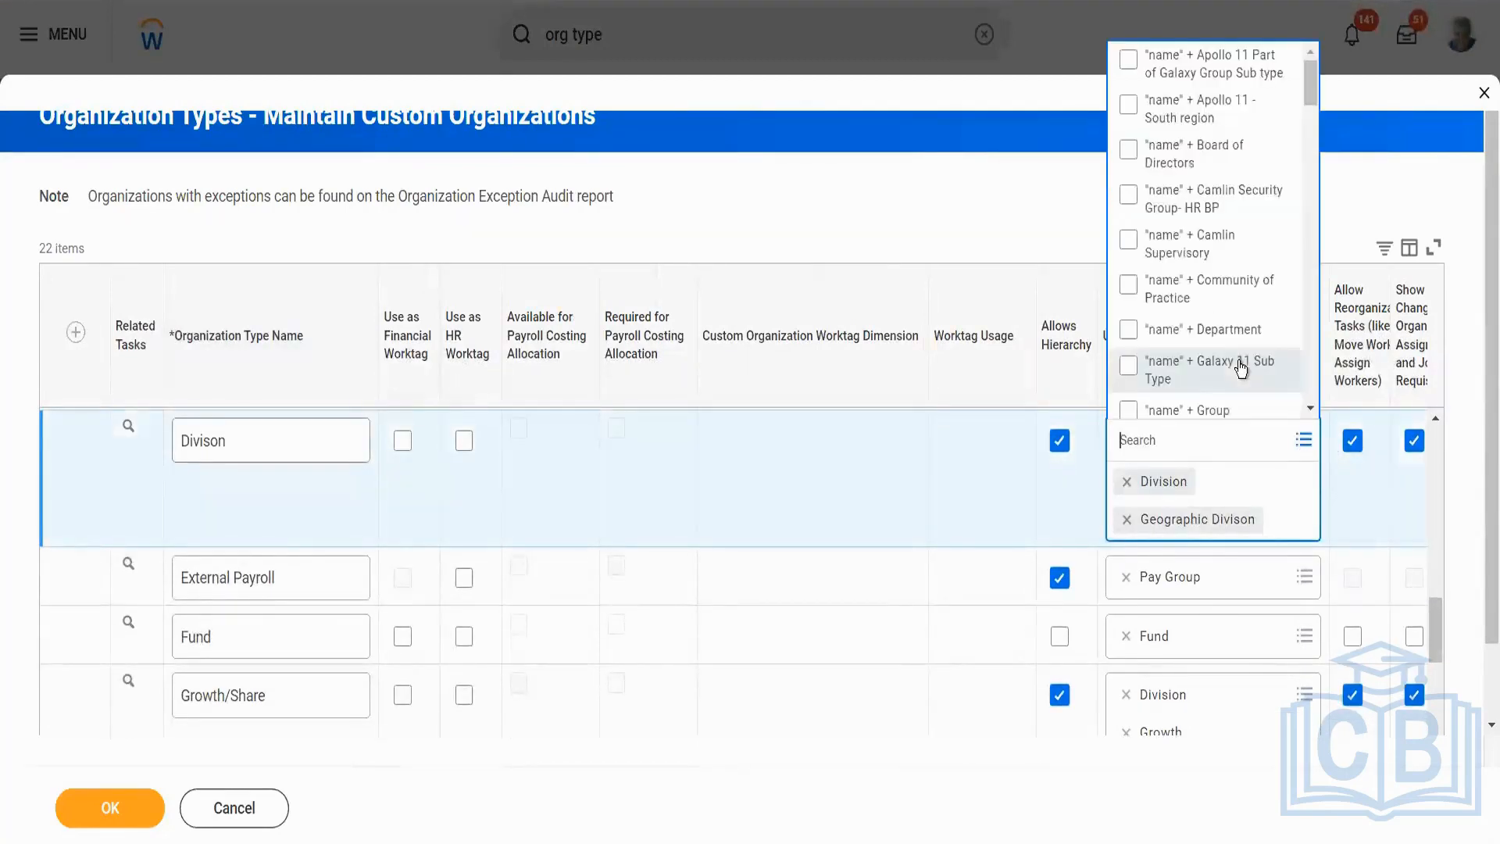
drag(1310, 83, 1314, 326)
drag(1311, 300, 1318, 383)
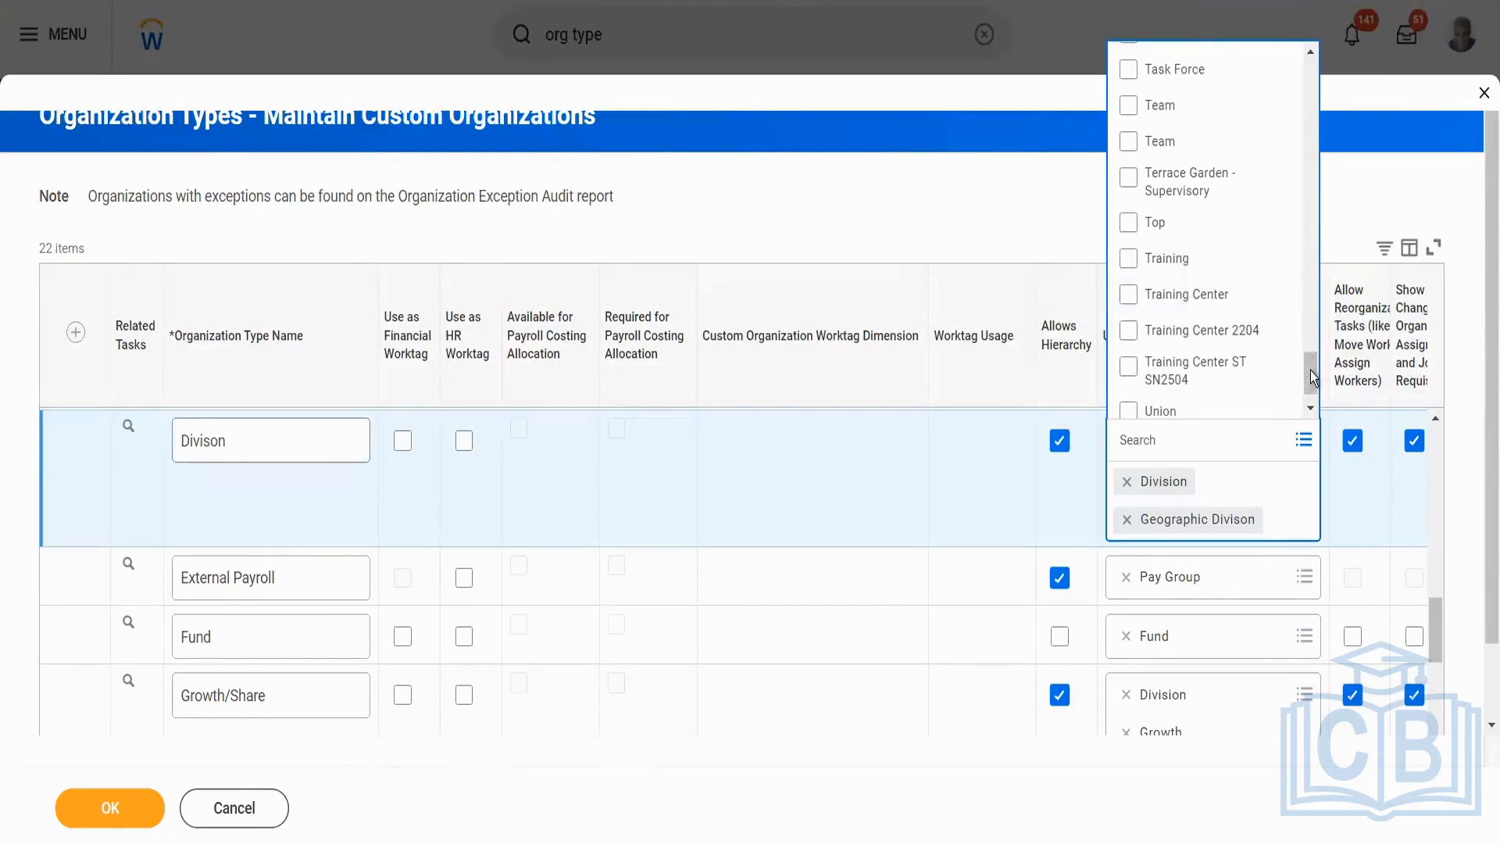
scroll(1315, 387, down, 1)
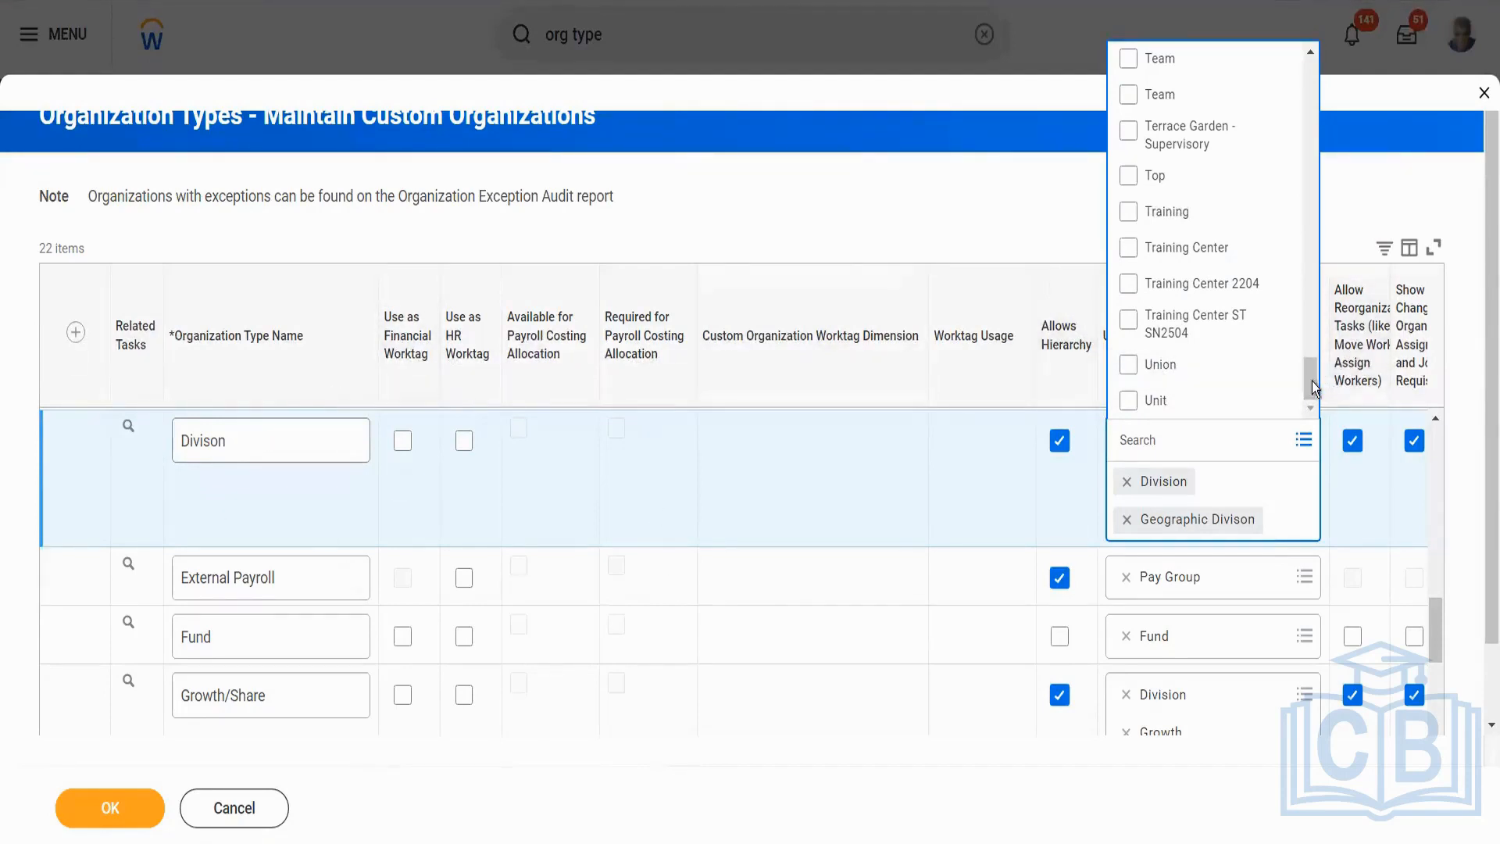
drag(1311, 381, 1310, 372)
scroll(1310, 307, up, 10)
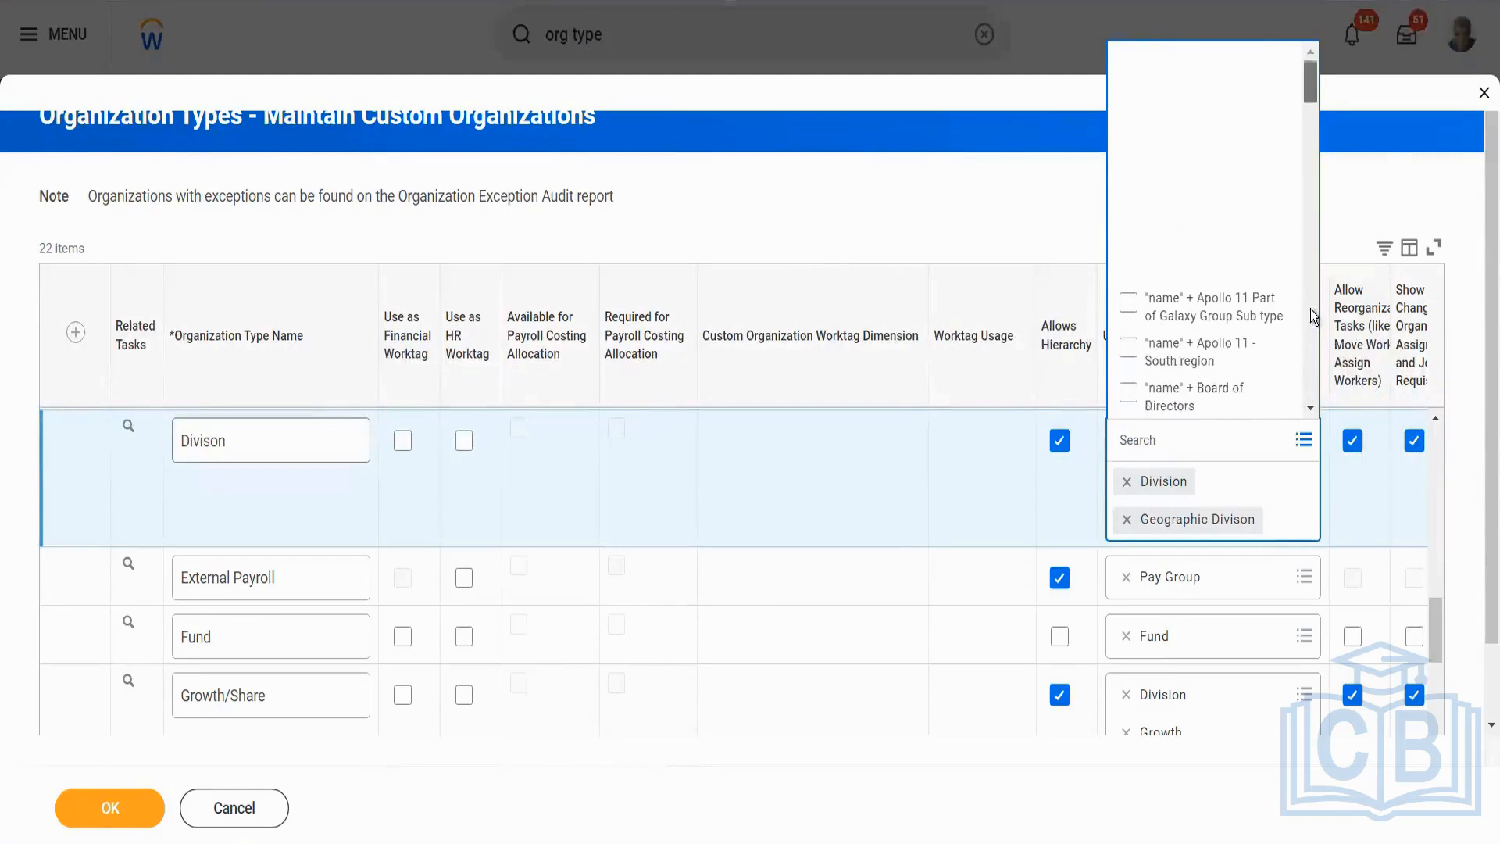
click(1352, 189)
- Add a blank custom organization type row and review the columns through Rolls Up Organization Type and Usage Count
click(76, 335)
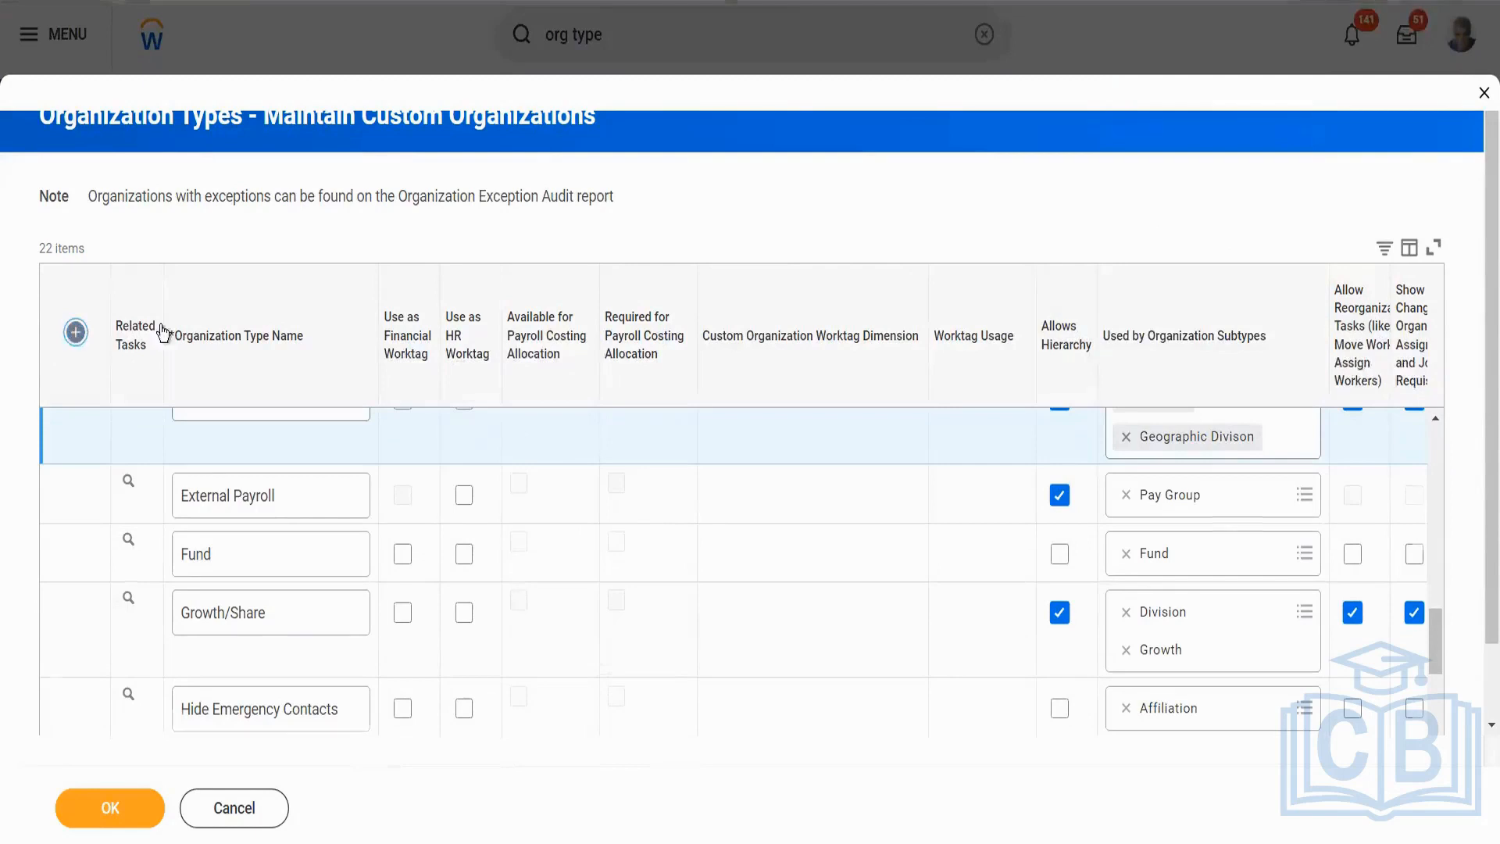
drag(1435, 622, 1437, 369)
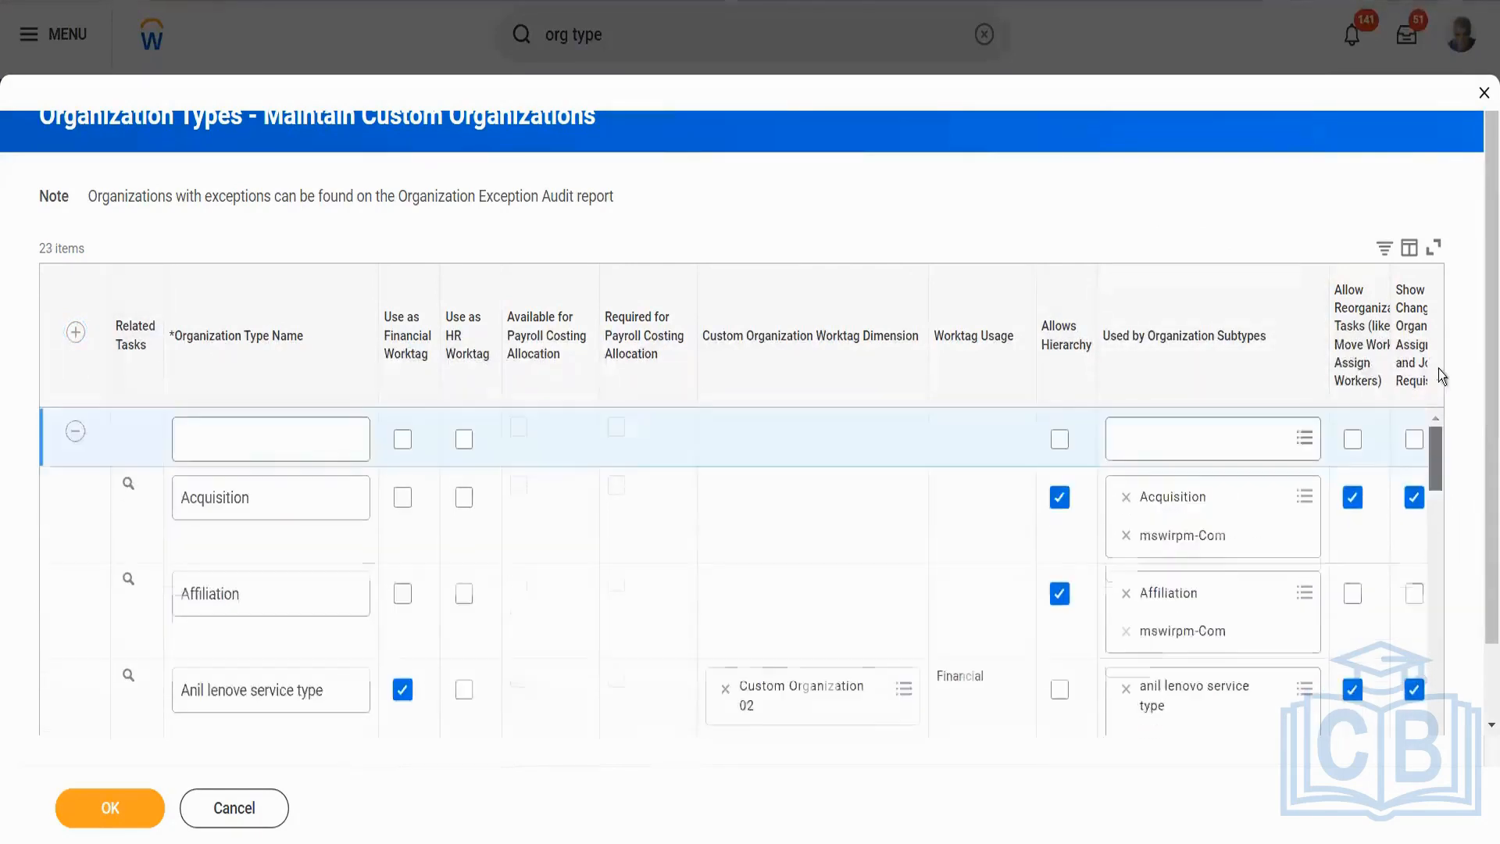
click(318, 432)
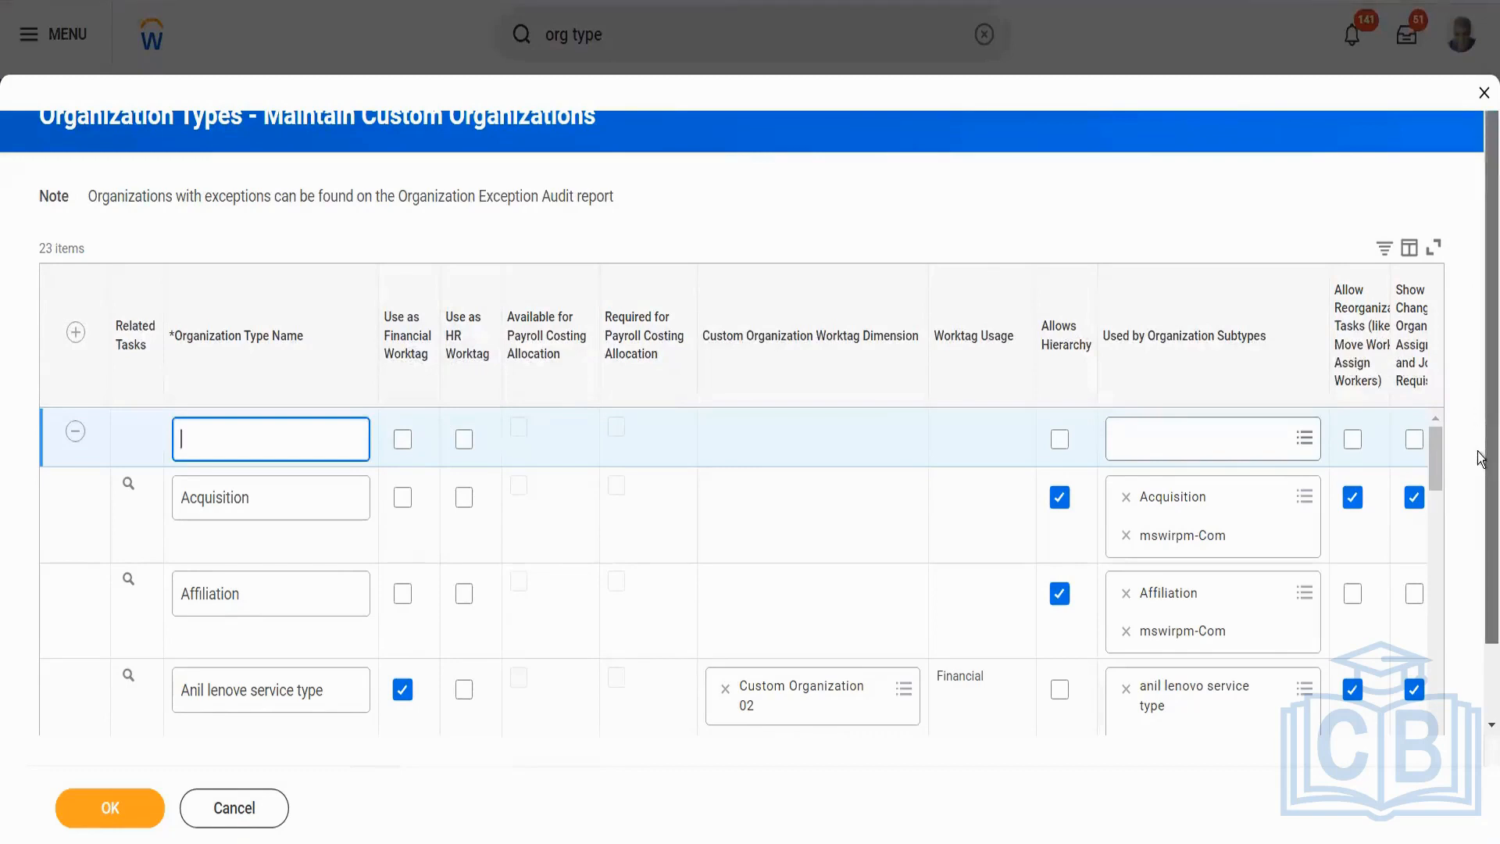
scroll(1479, 460, down, 1)
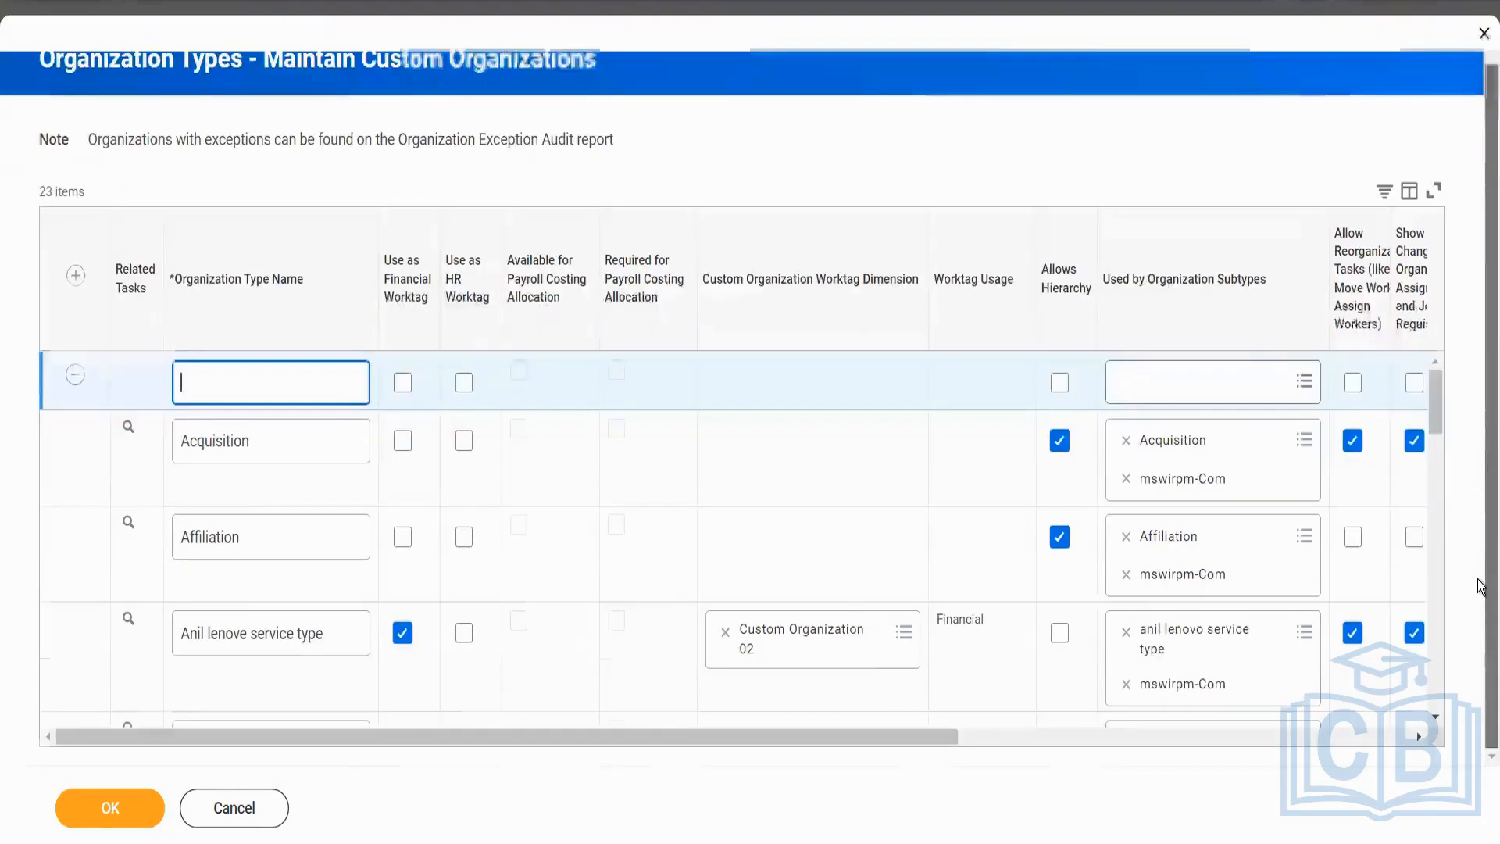
drag(861, 735, 1187, 746)
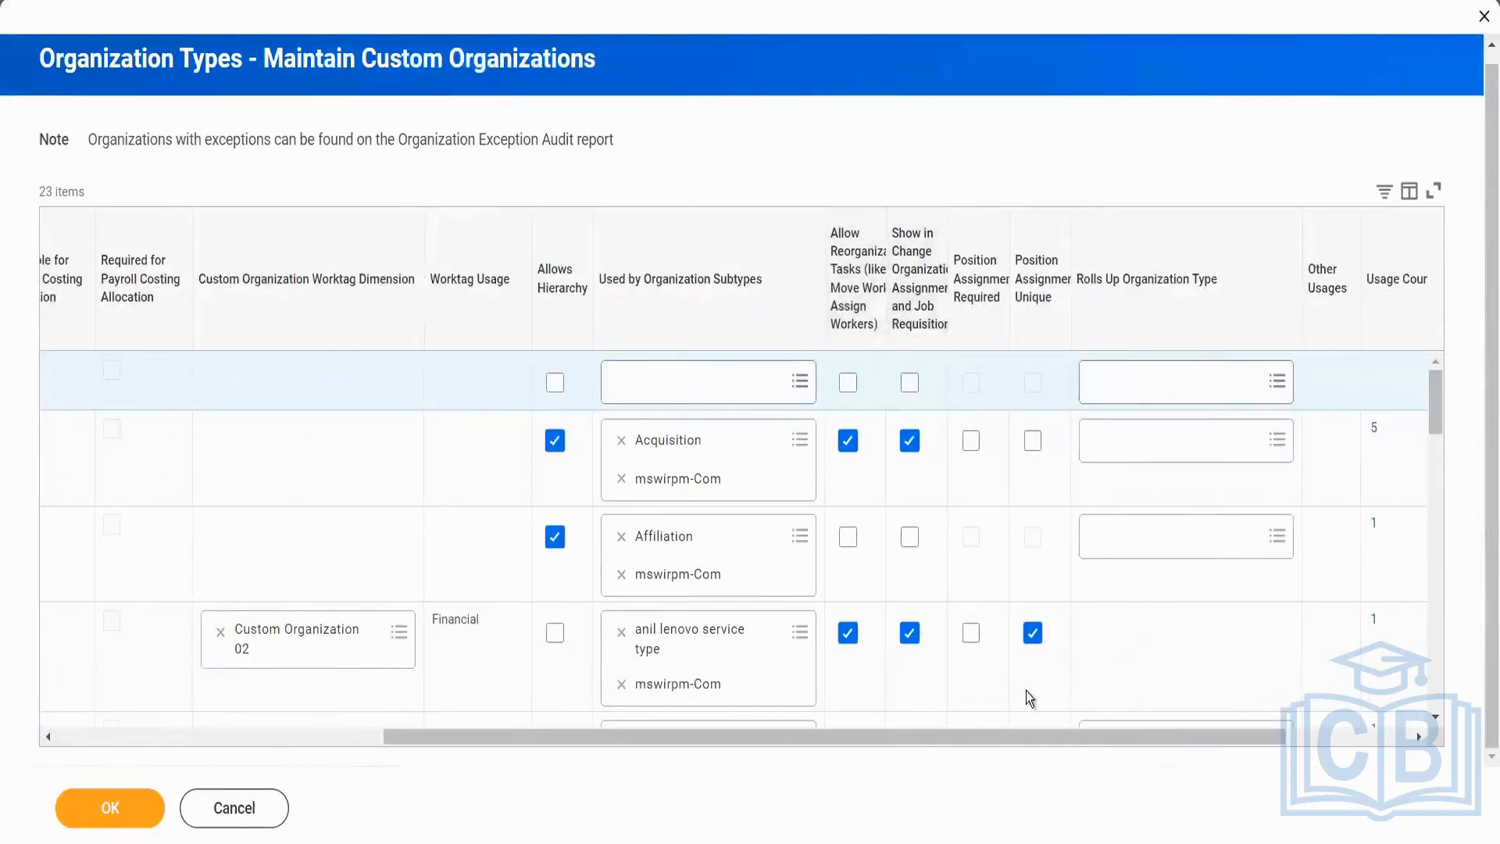
drag(1037, 727, 388, 744)
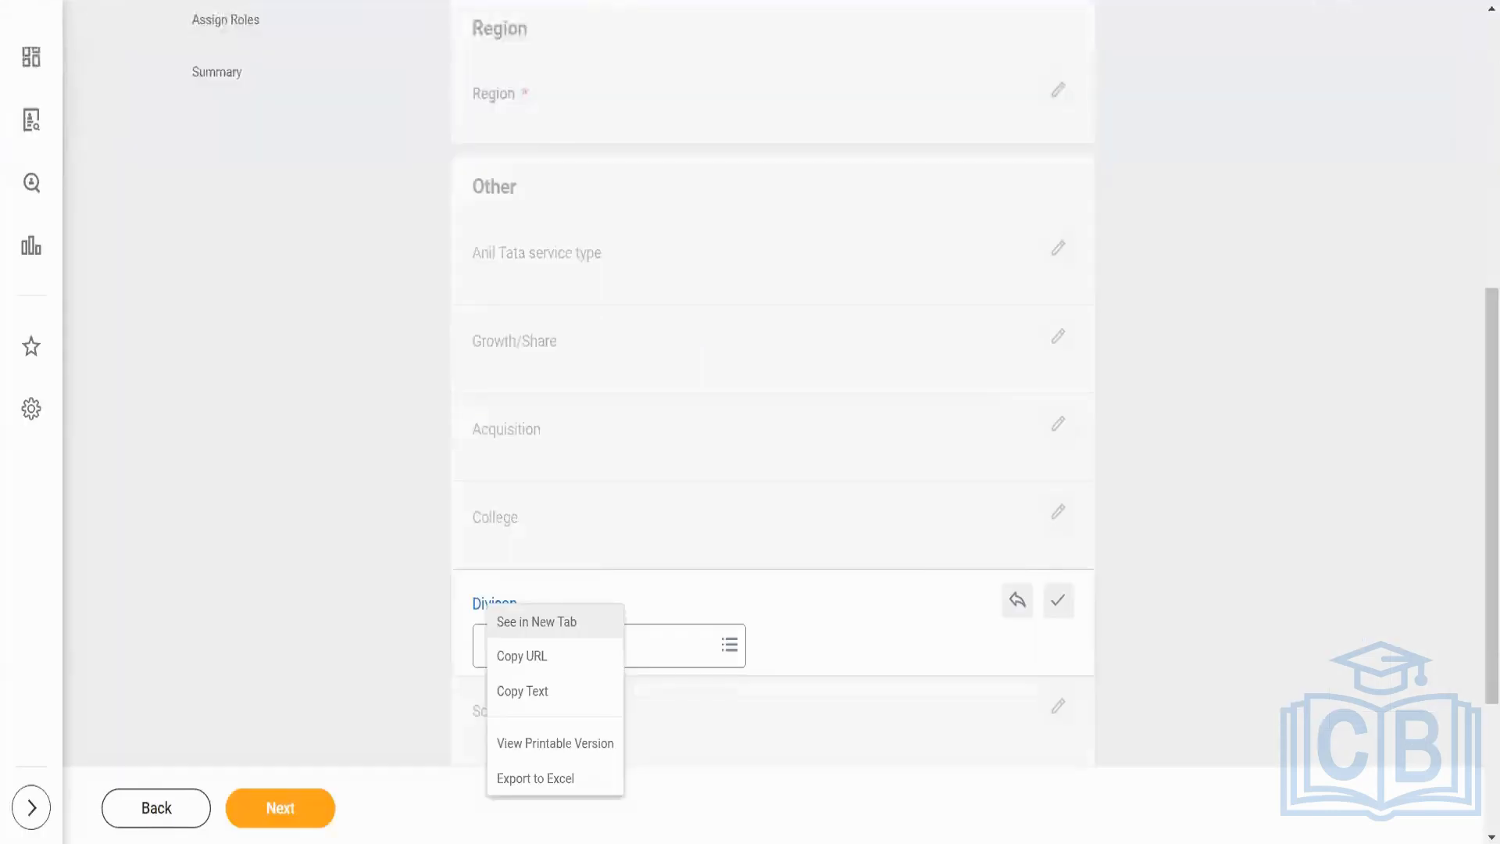
- Return to the job requisition, discard the open Divison edit, and continue past the Attachments section
click(580, 193)
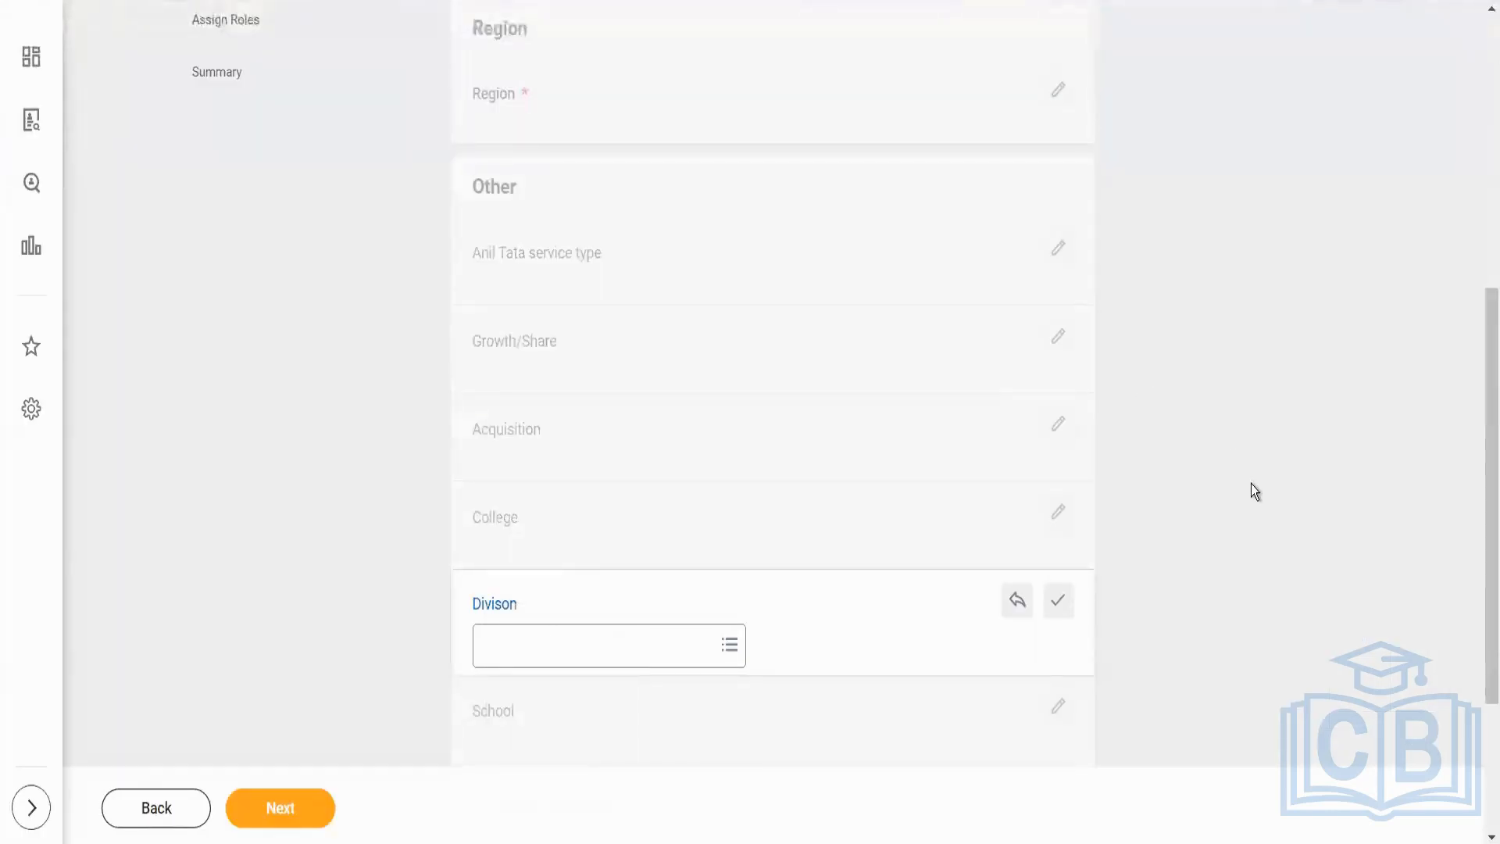
click(1023, 601)
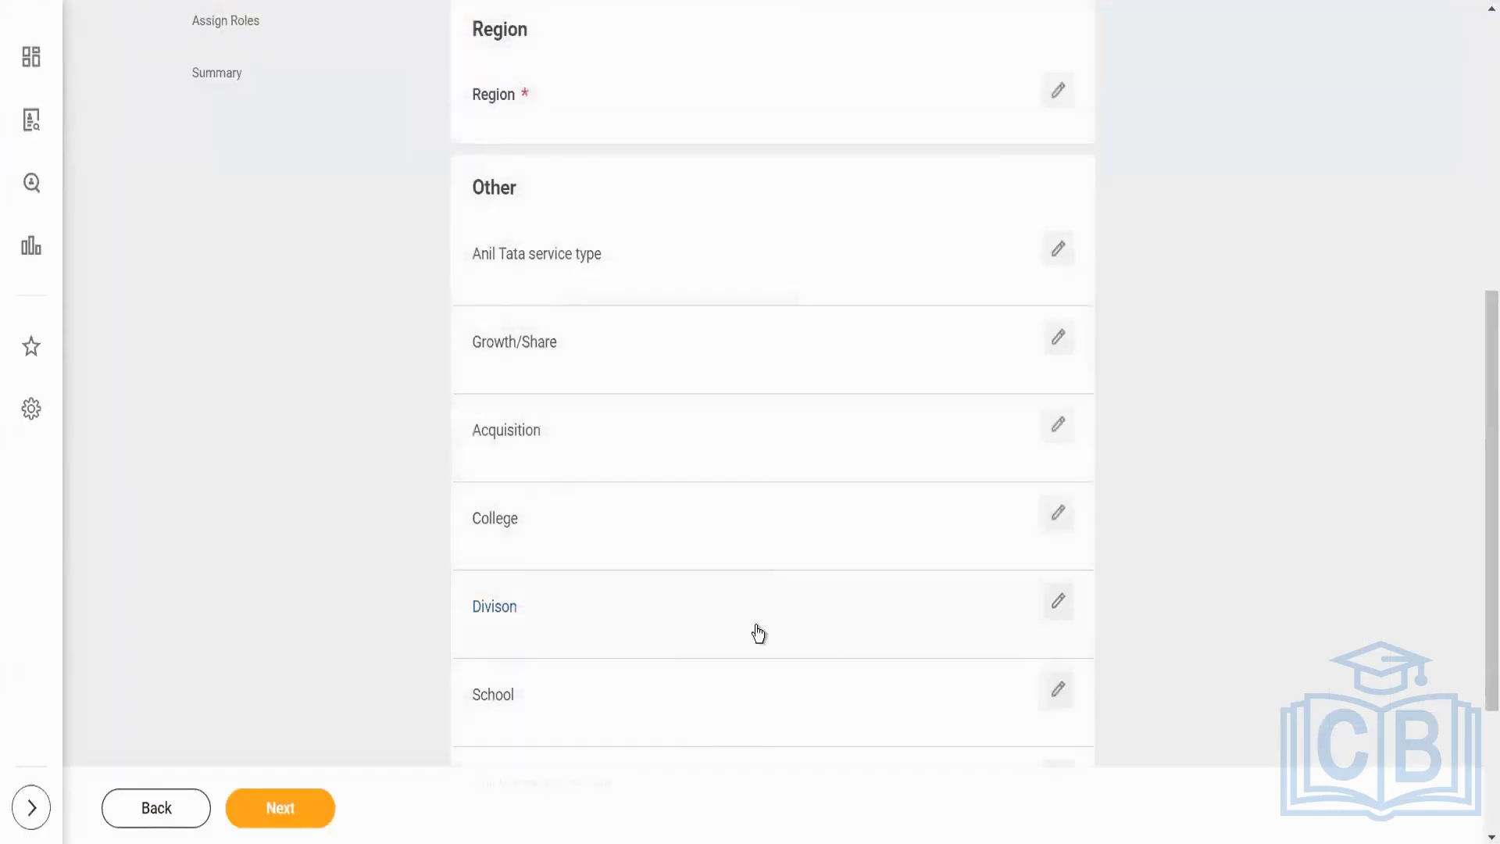
click(272, 824)
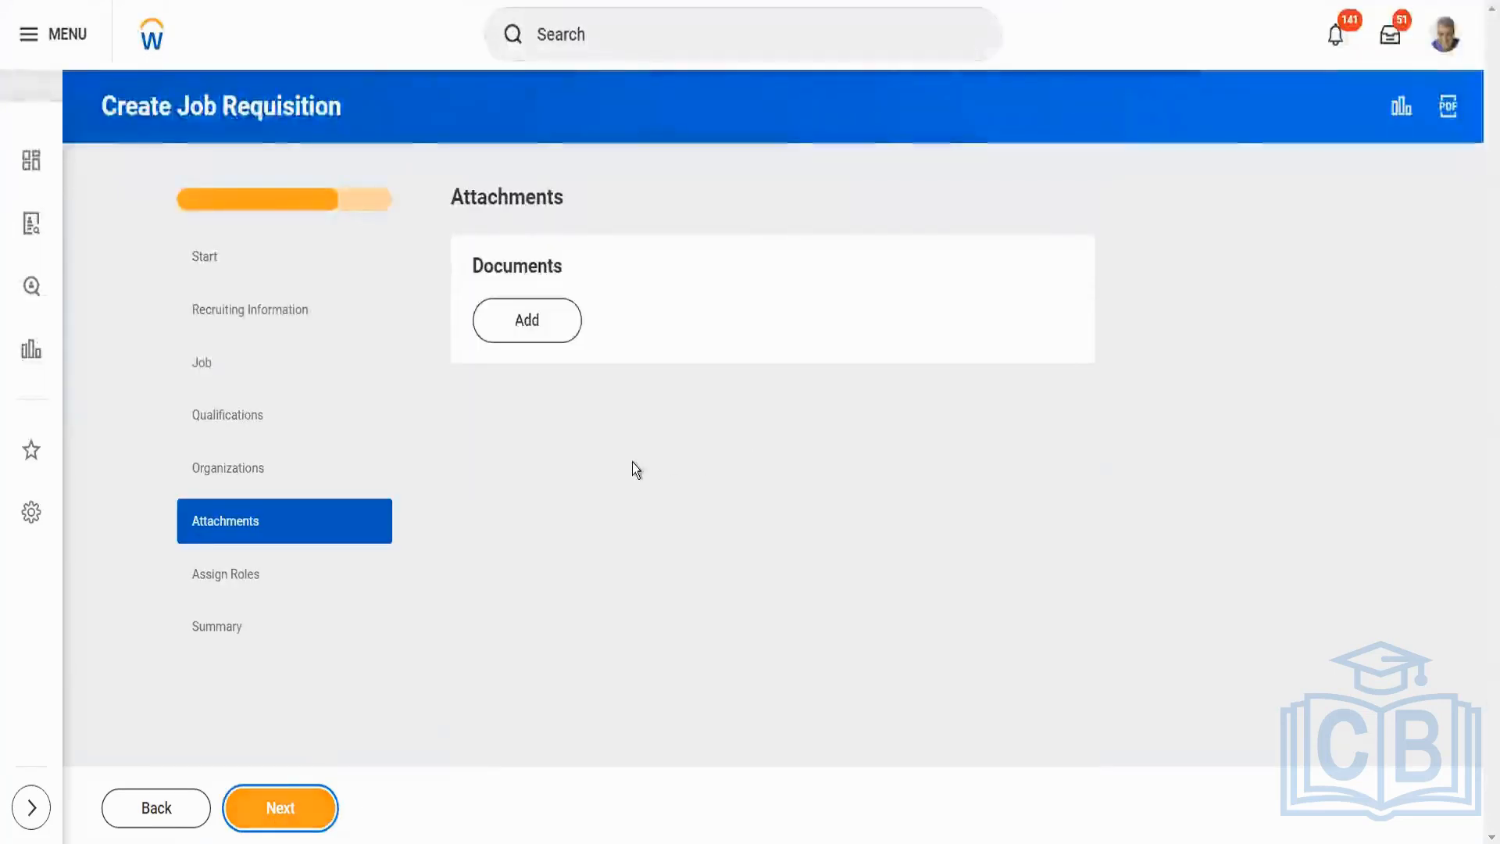
click(278, 817)
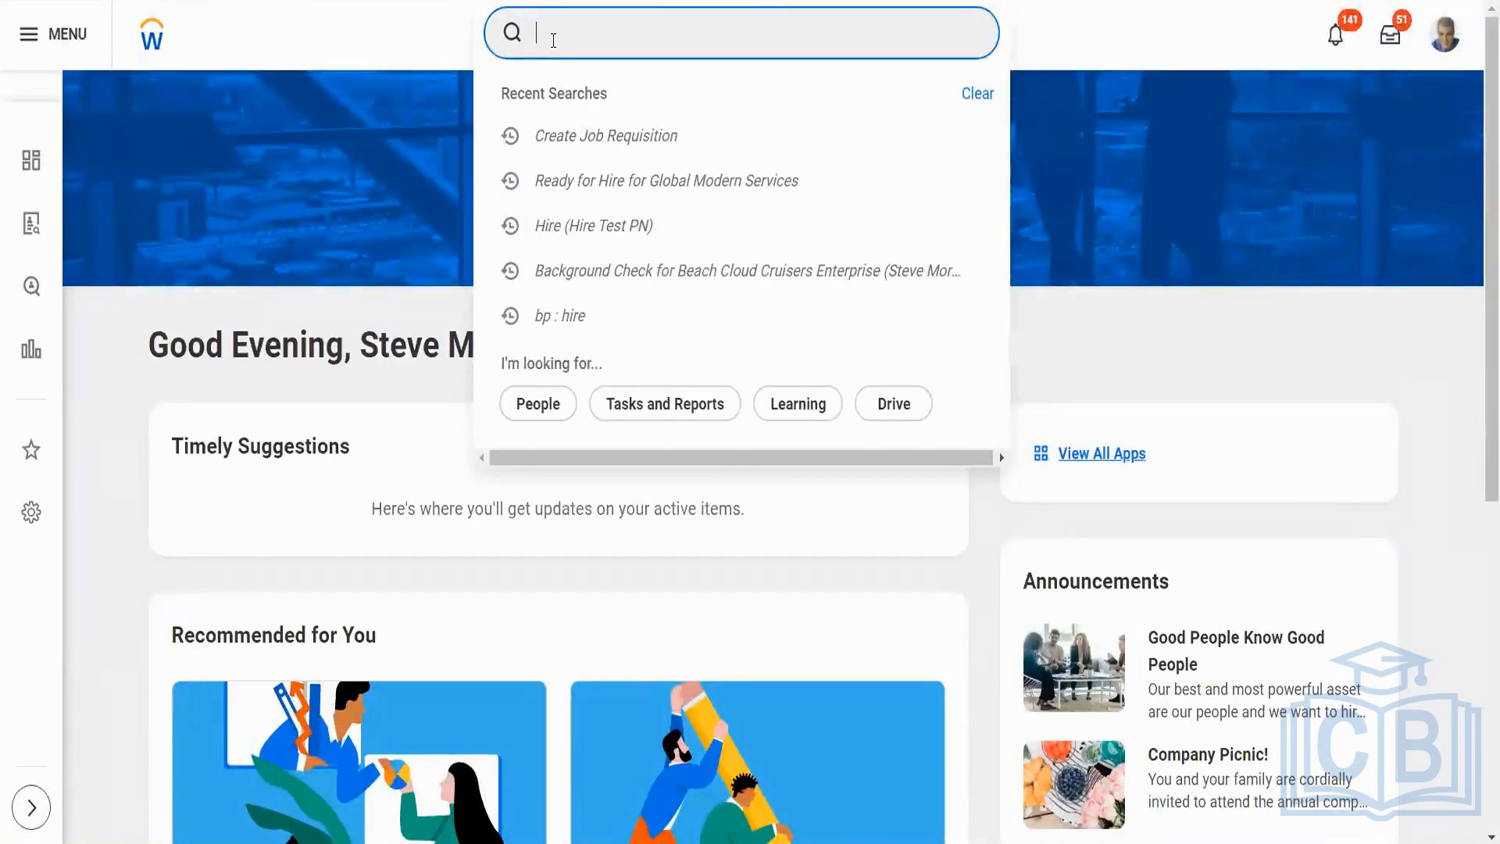
- Open the Configure Optional Fields task for the Job Requisition functional area
text(confi option field)
click(625, 113)
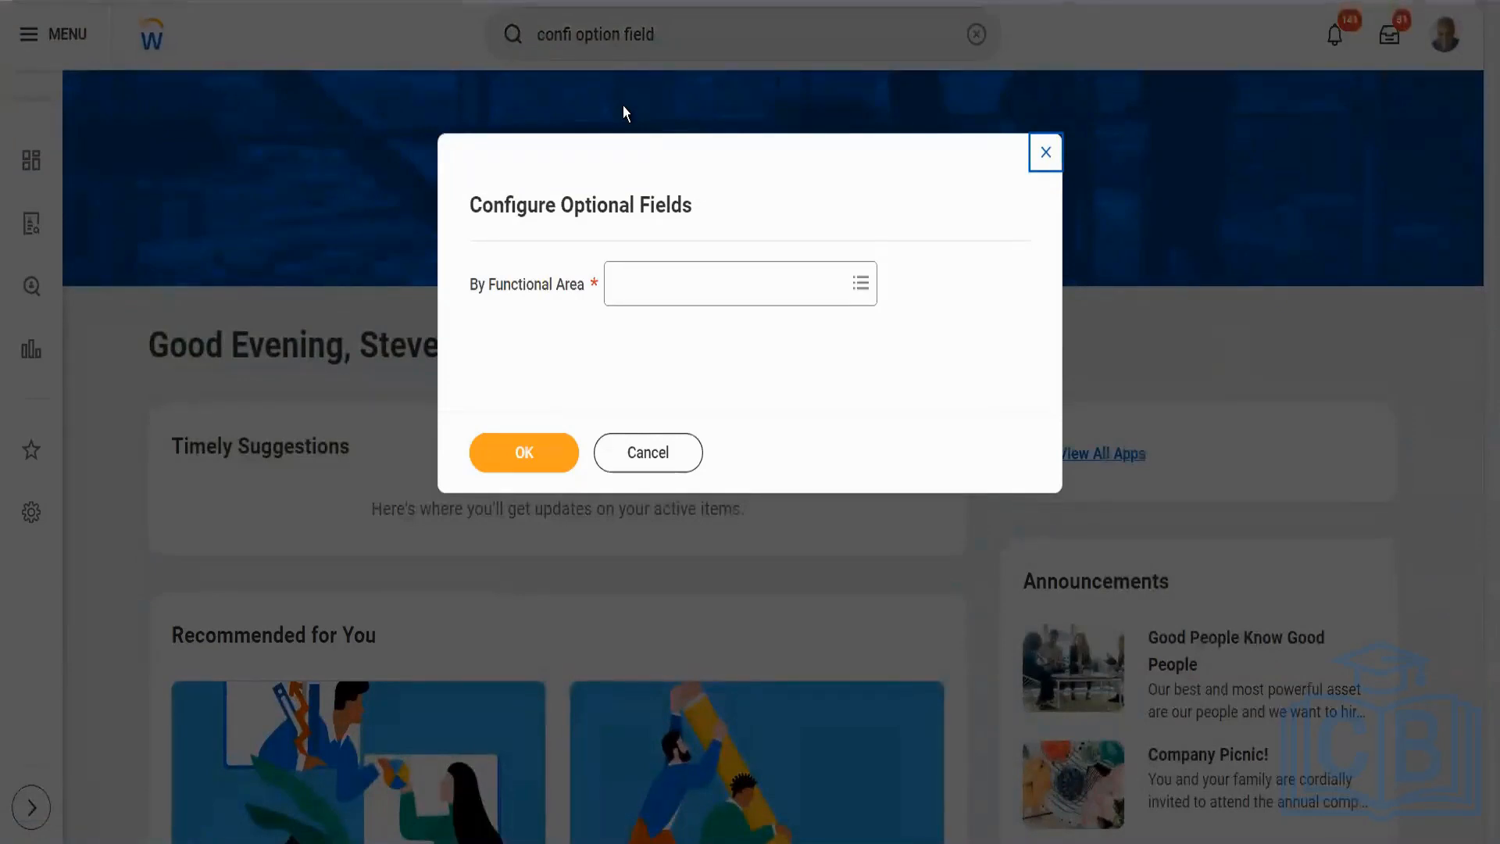
click(780, 291)
text(job req)
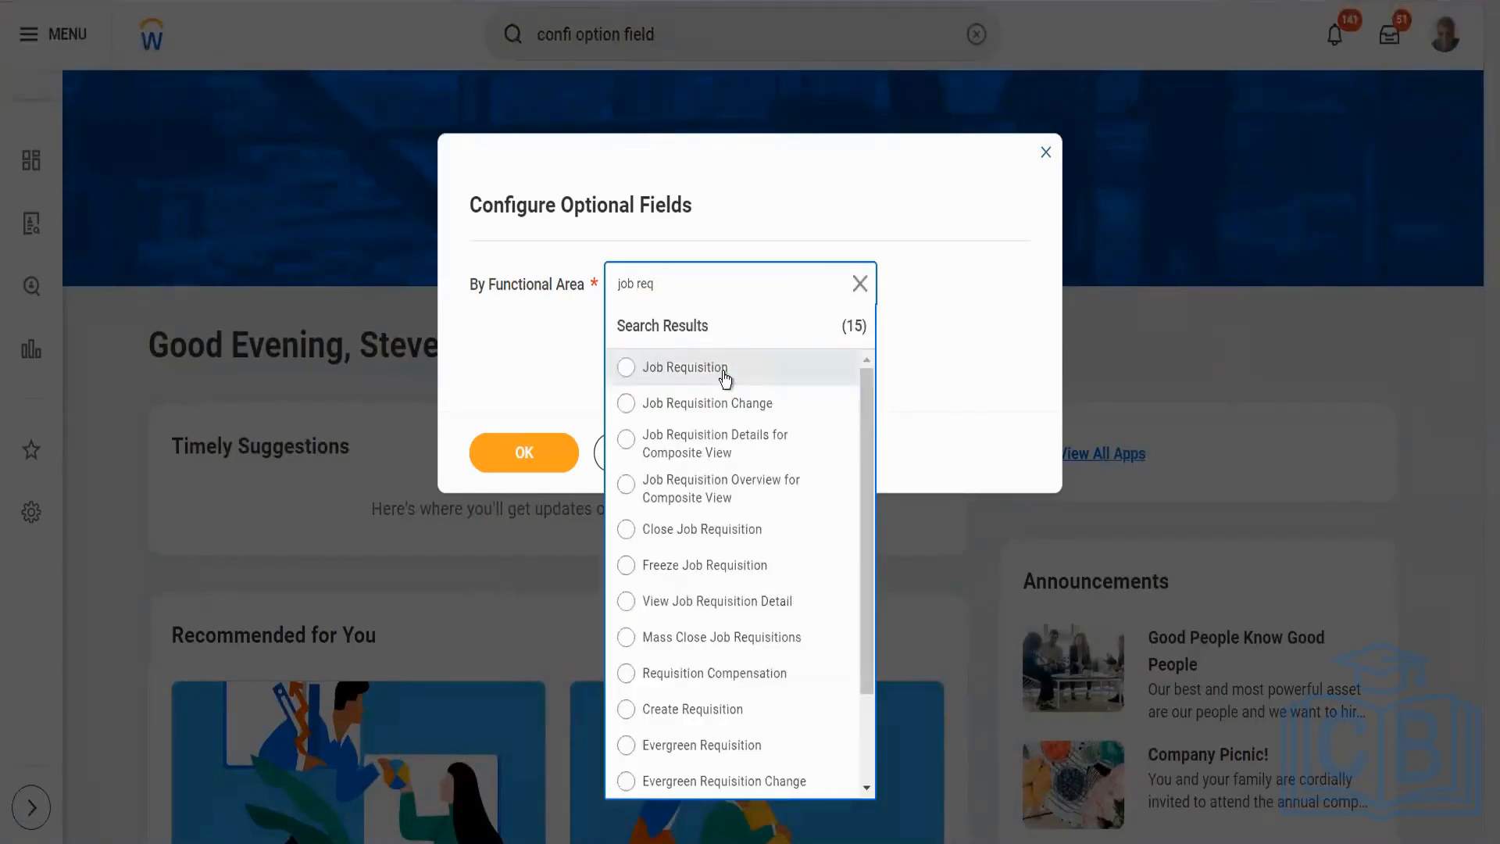
click(645, 367)
click(519, 448)
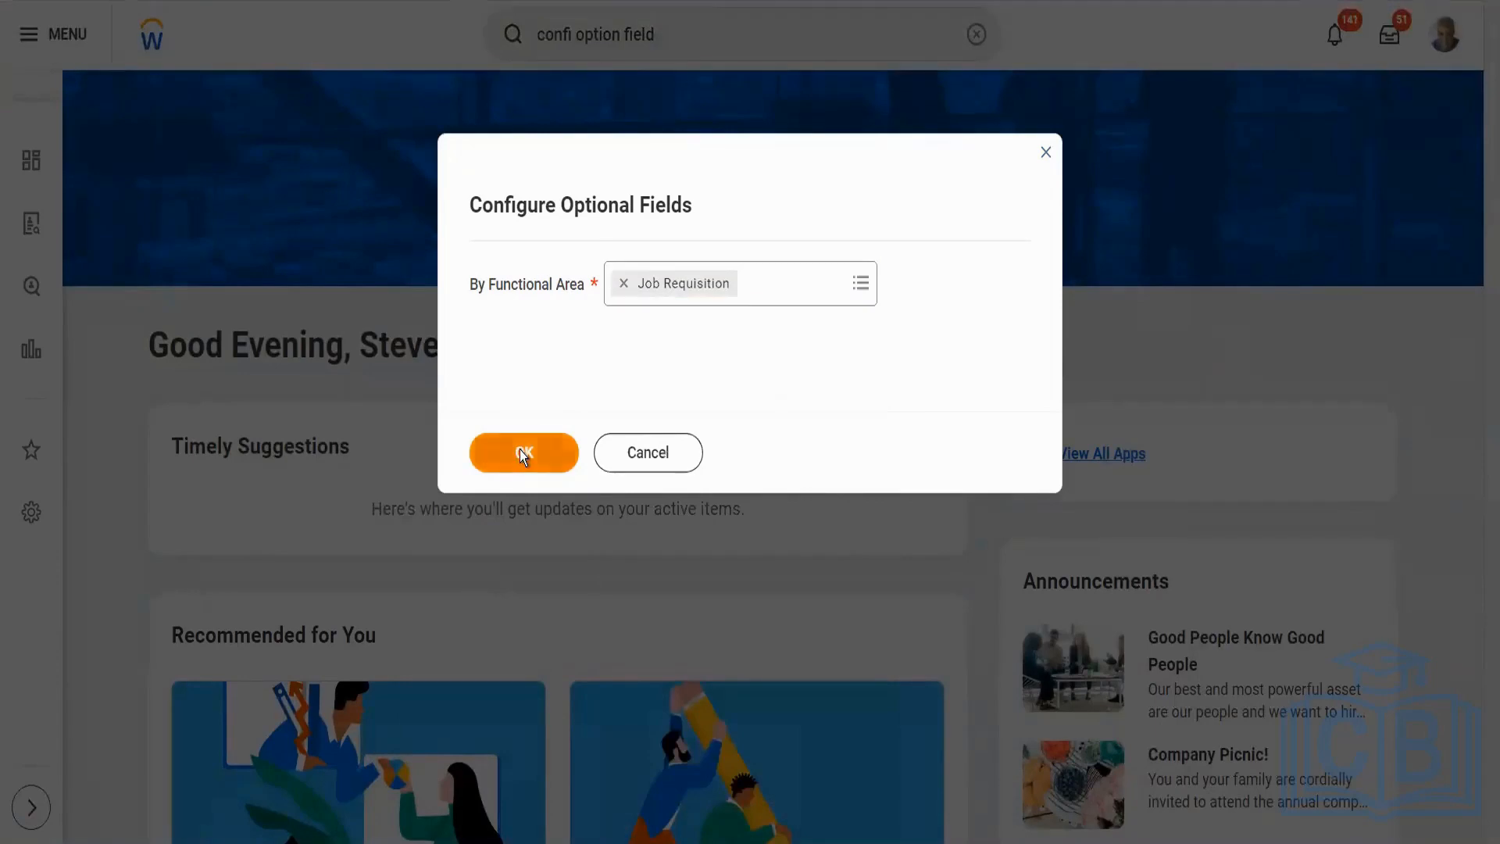
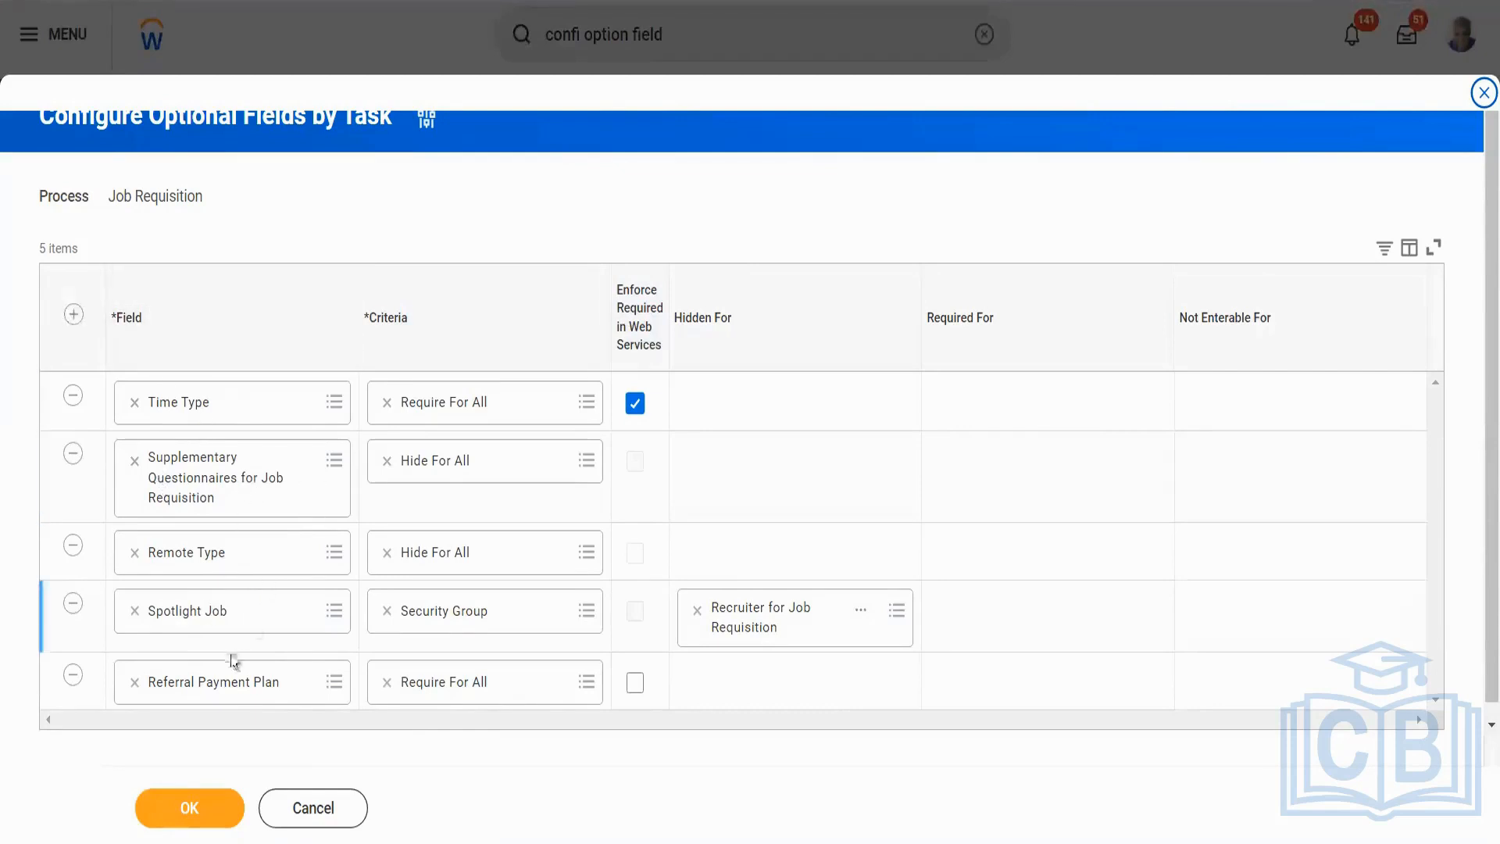
- Add a blank optional field row and browse the fields selectable for it, closing the list without choosing any
click(74, 321)
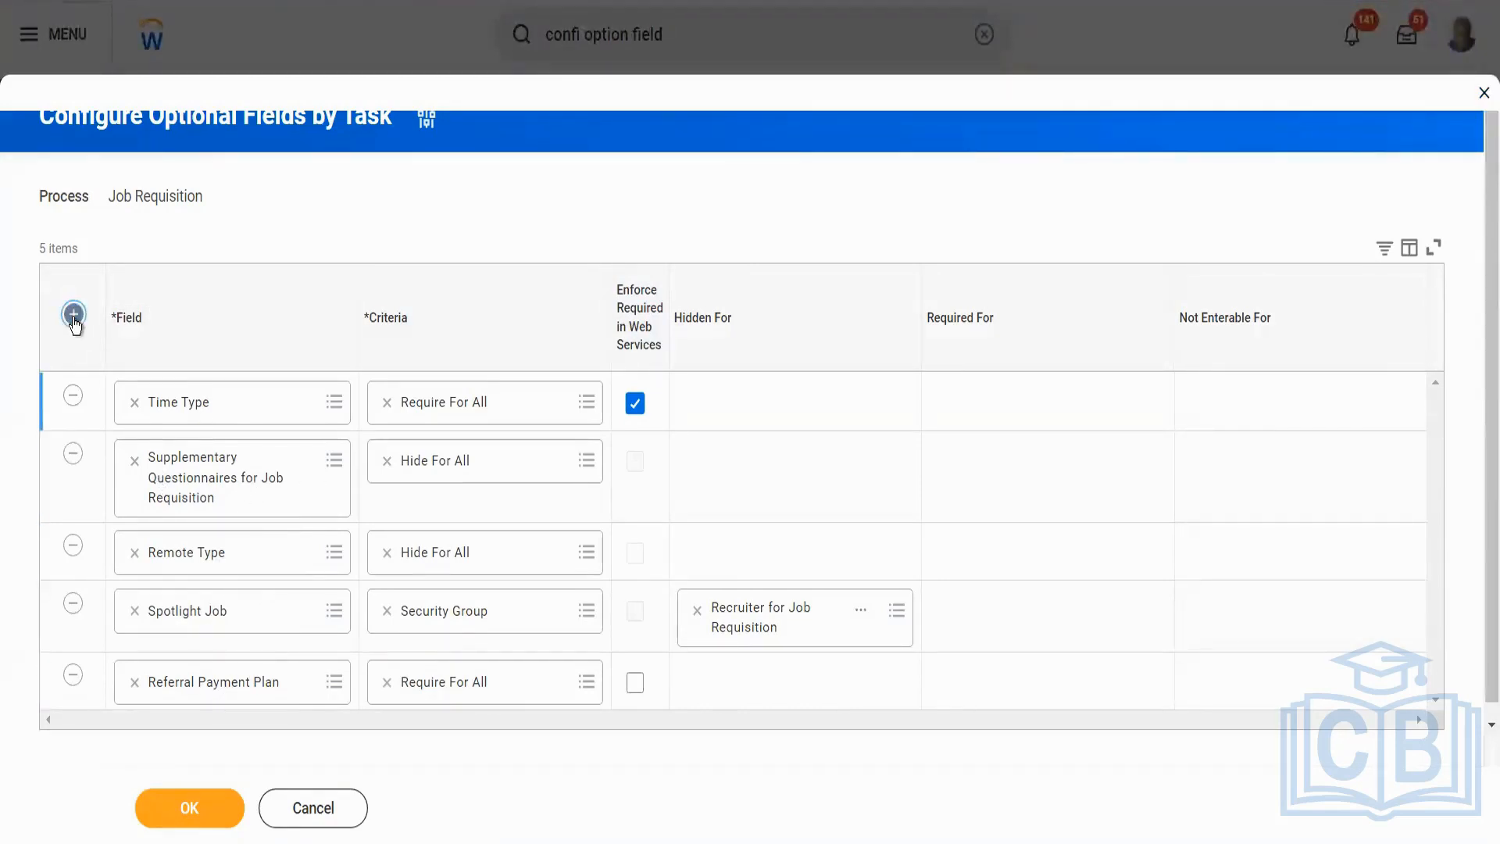
click(334, 403)
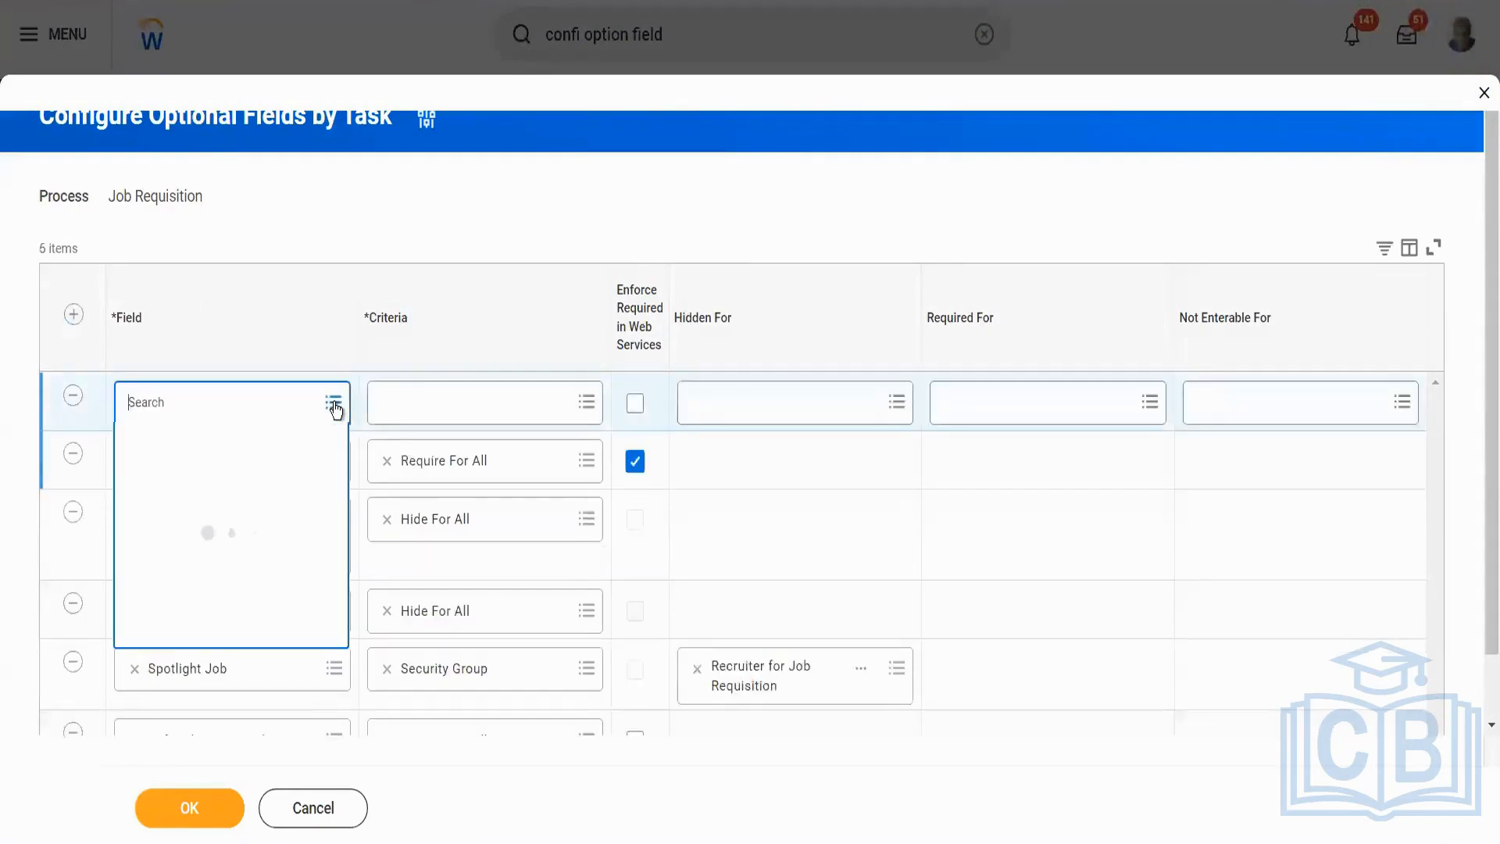
drag(341, 509, 344, 416)
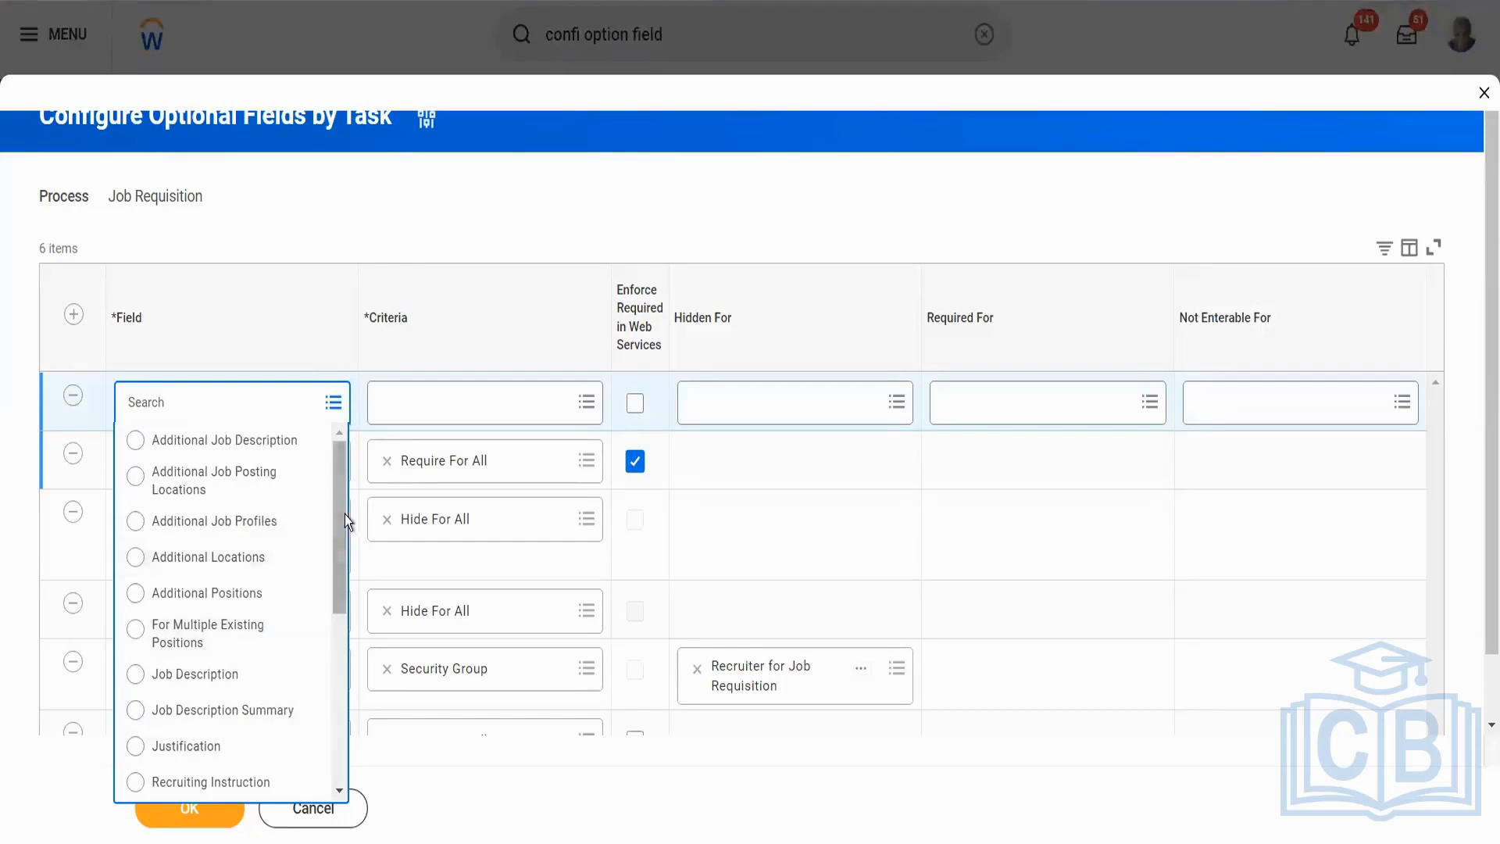
drag(340, 514, 340, 730)
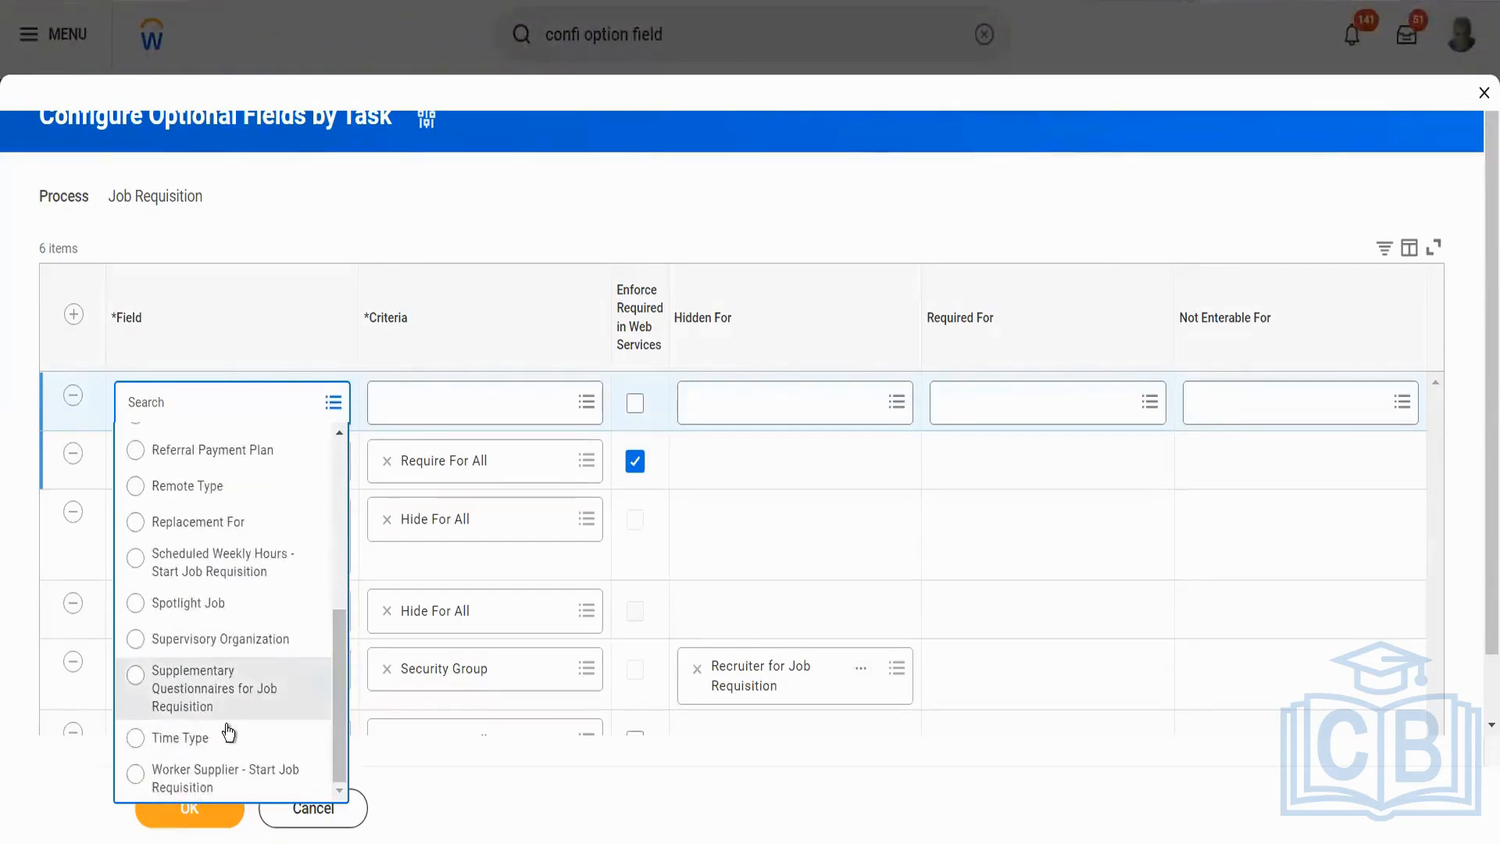
click(449, 761)
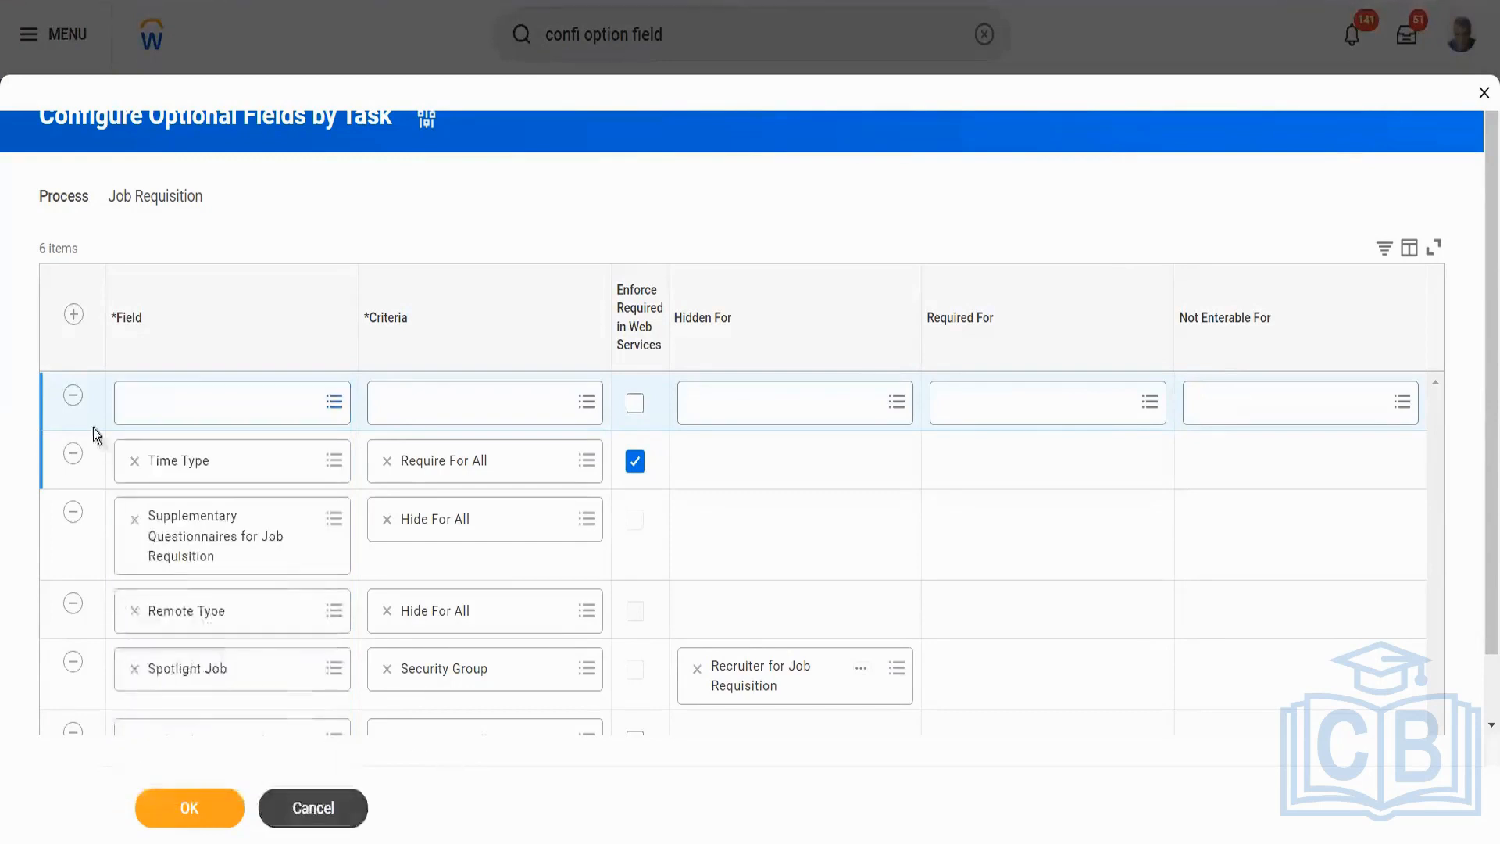
- Remove the blank optional field row and leave the configuration, discarding its changes
click(74, 398)
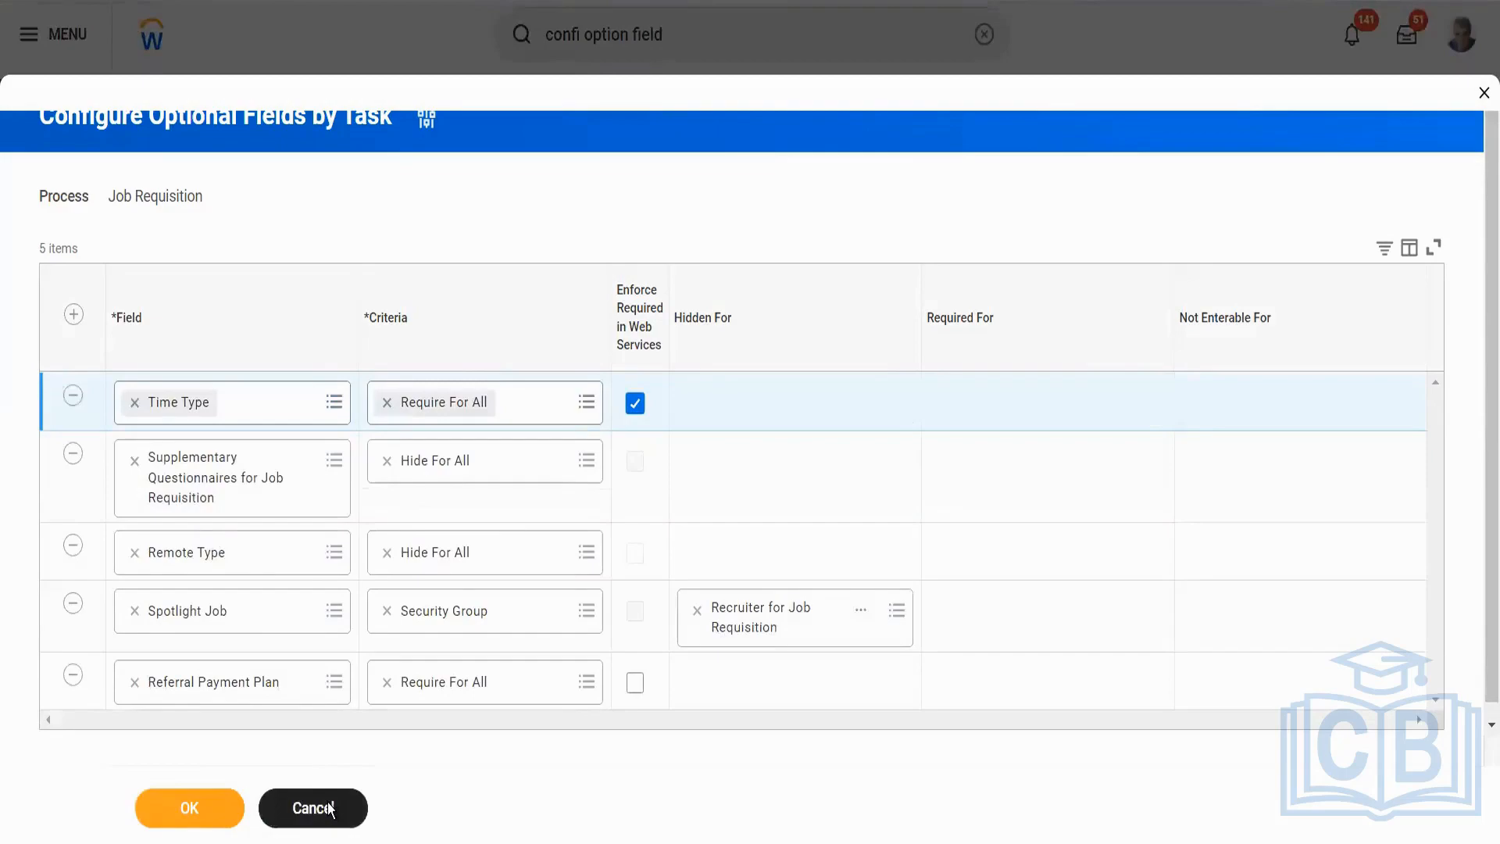
click(328, 808)
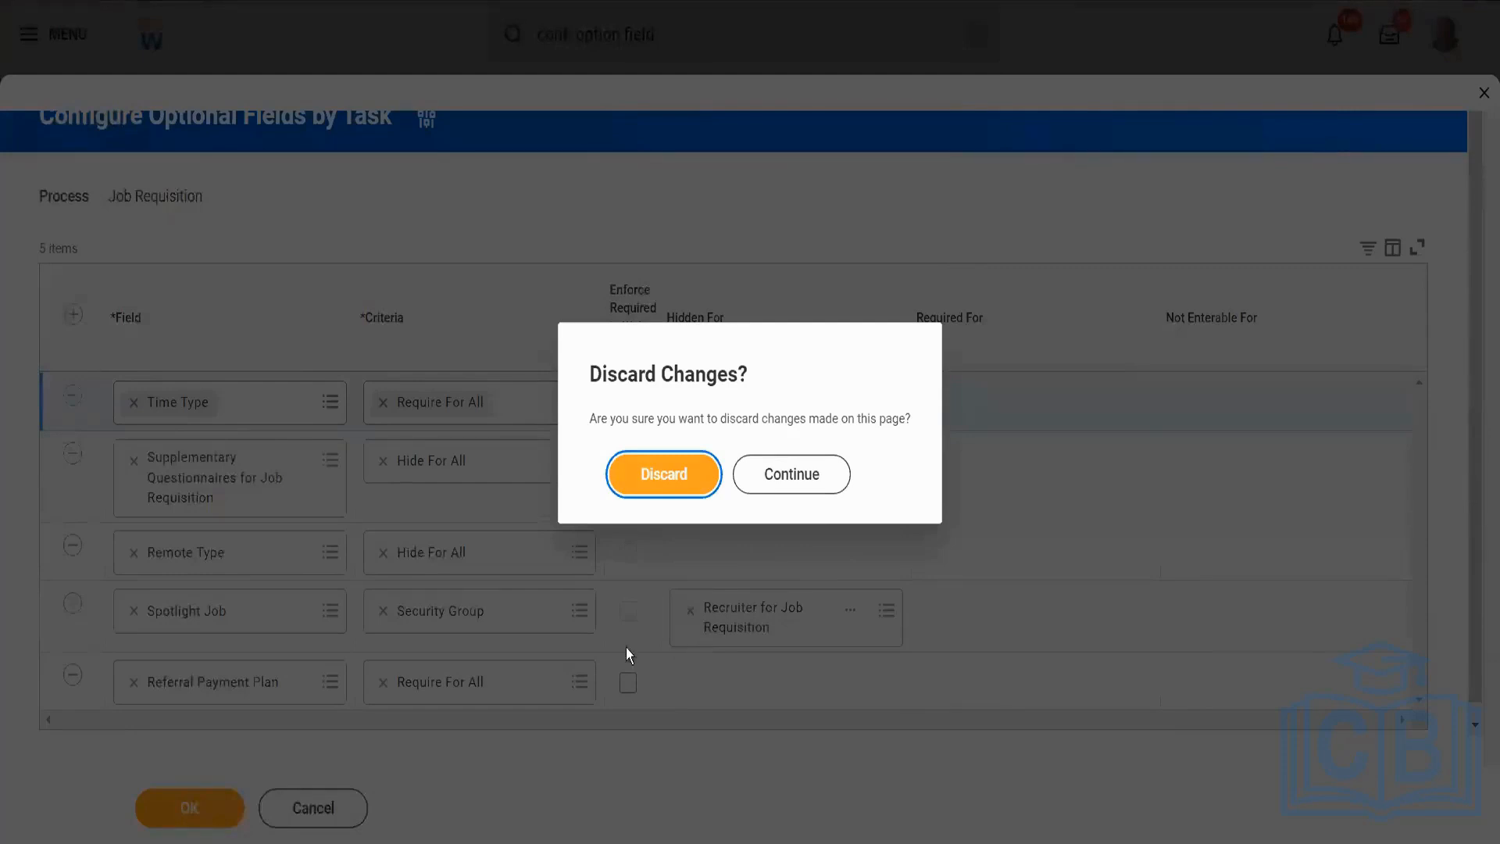
click(651, 474)
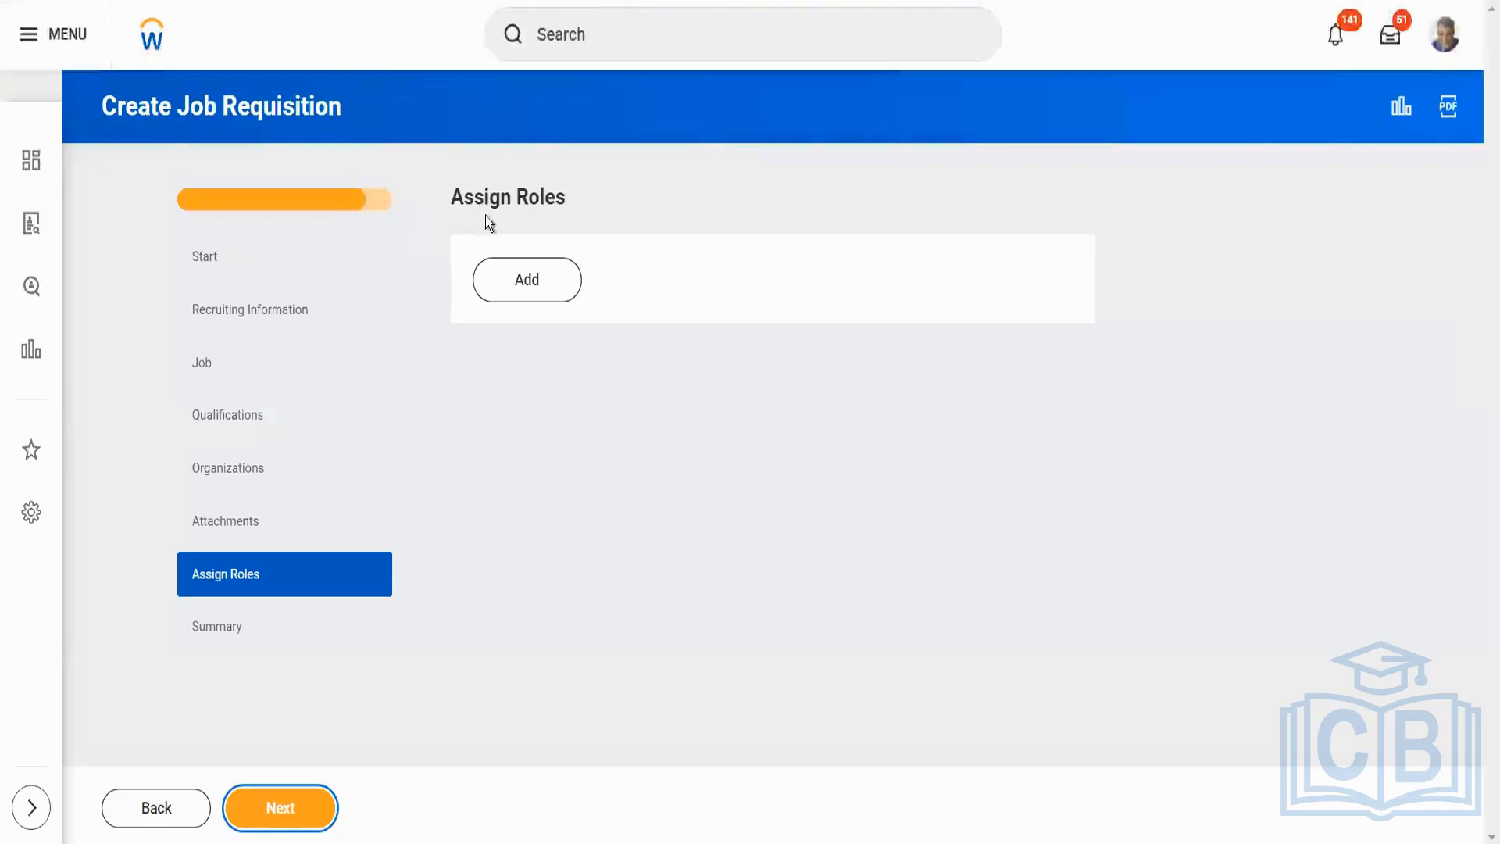
- In the requisition's Assign Roles section, start an assignment, search roles for "primary recrui", and examine the Assigned To options without choosing any
click(506, 282)
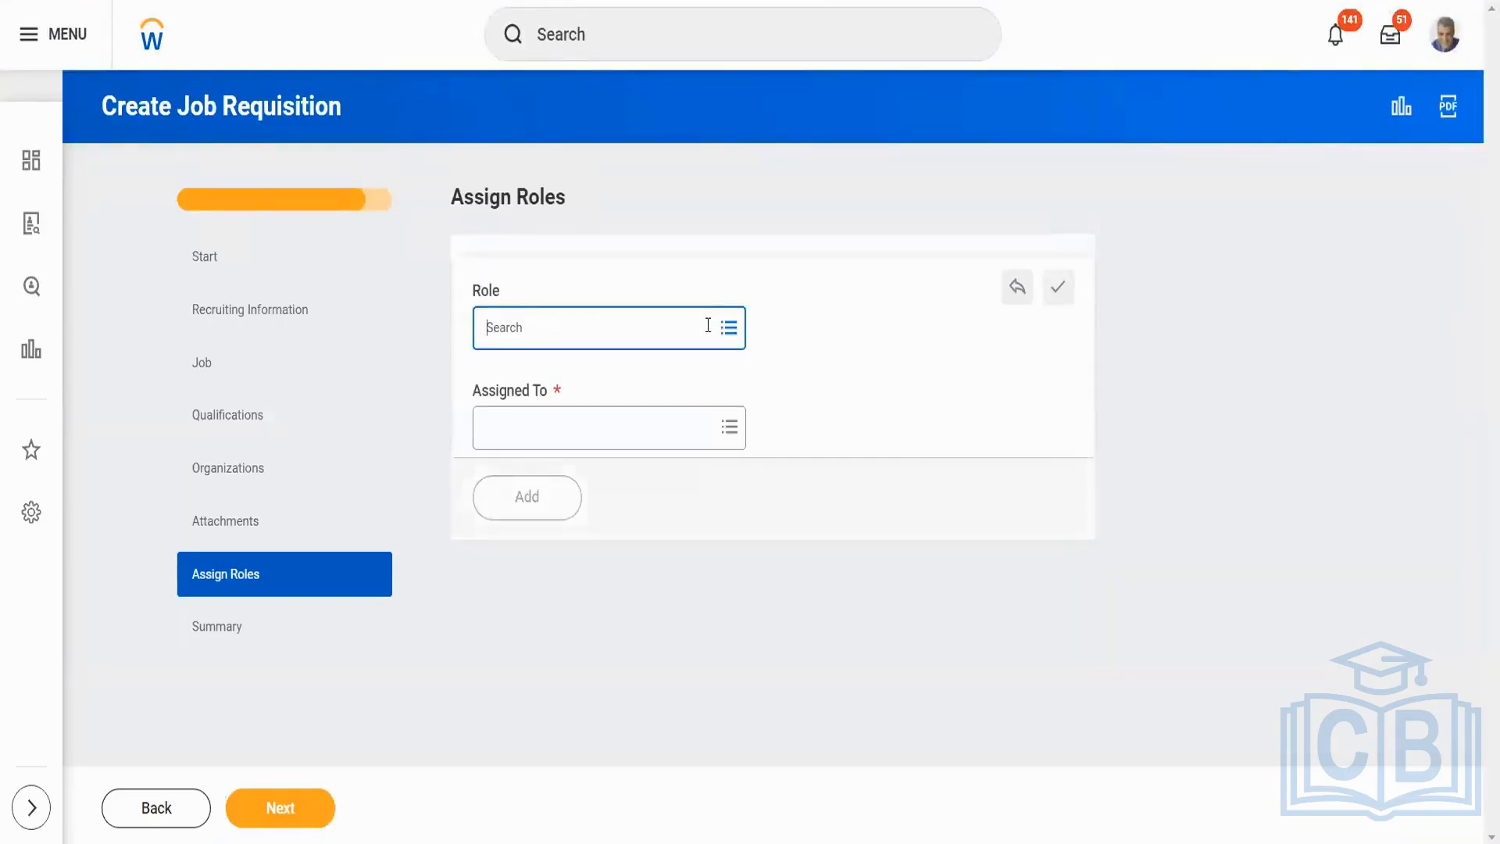
text(primary recrui)
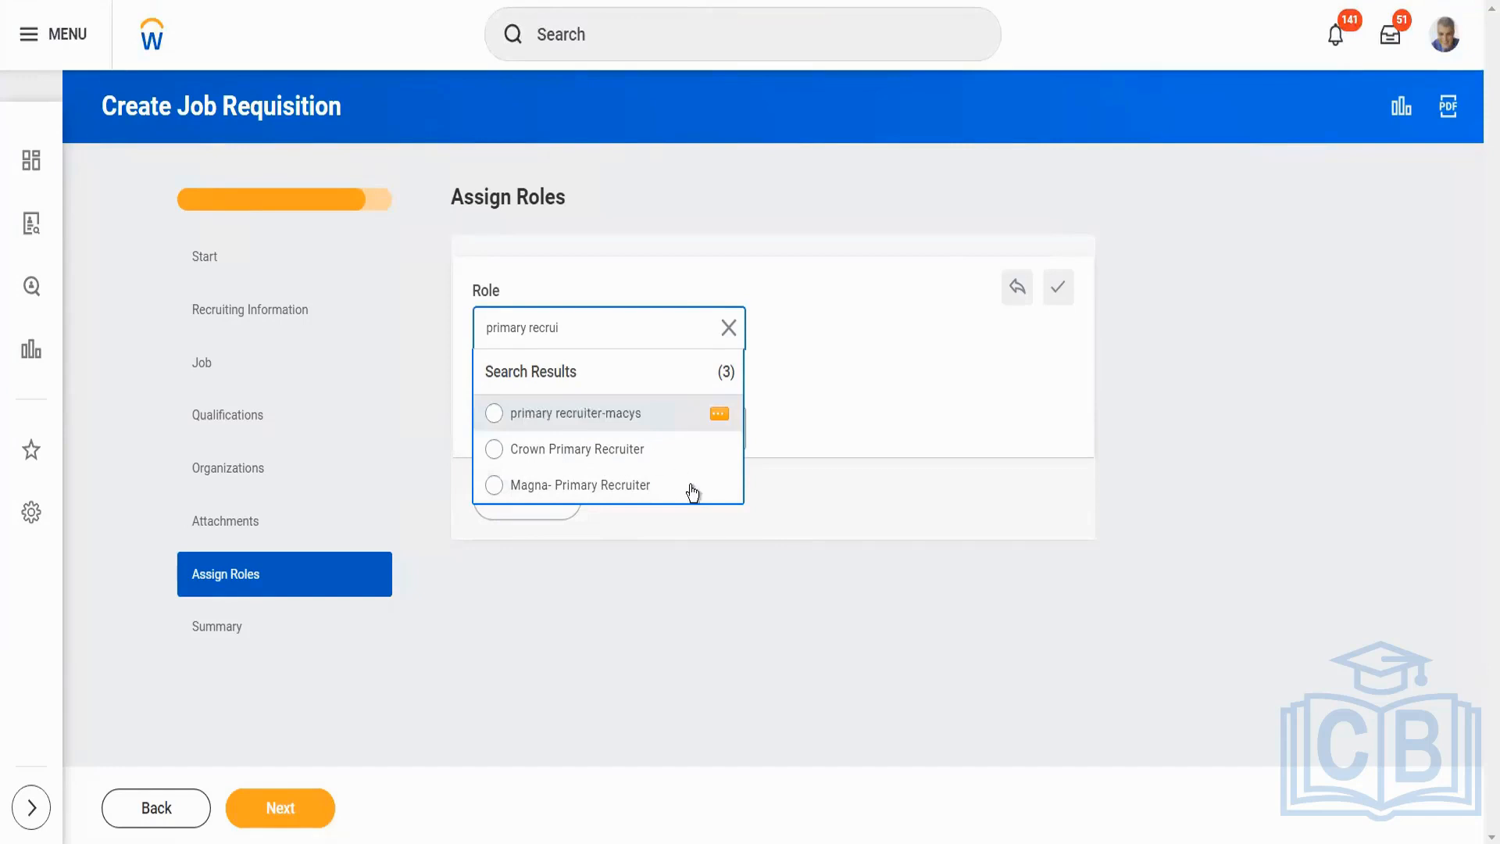
click(716, 555)
click(523, 284)
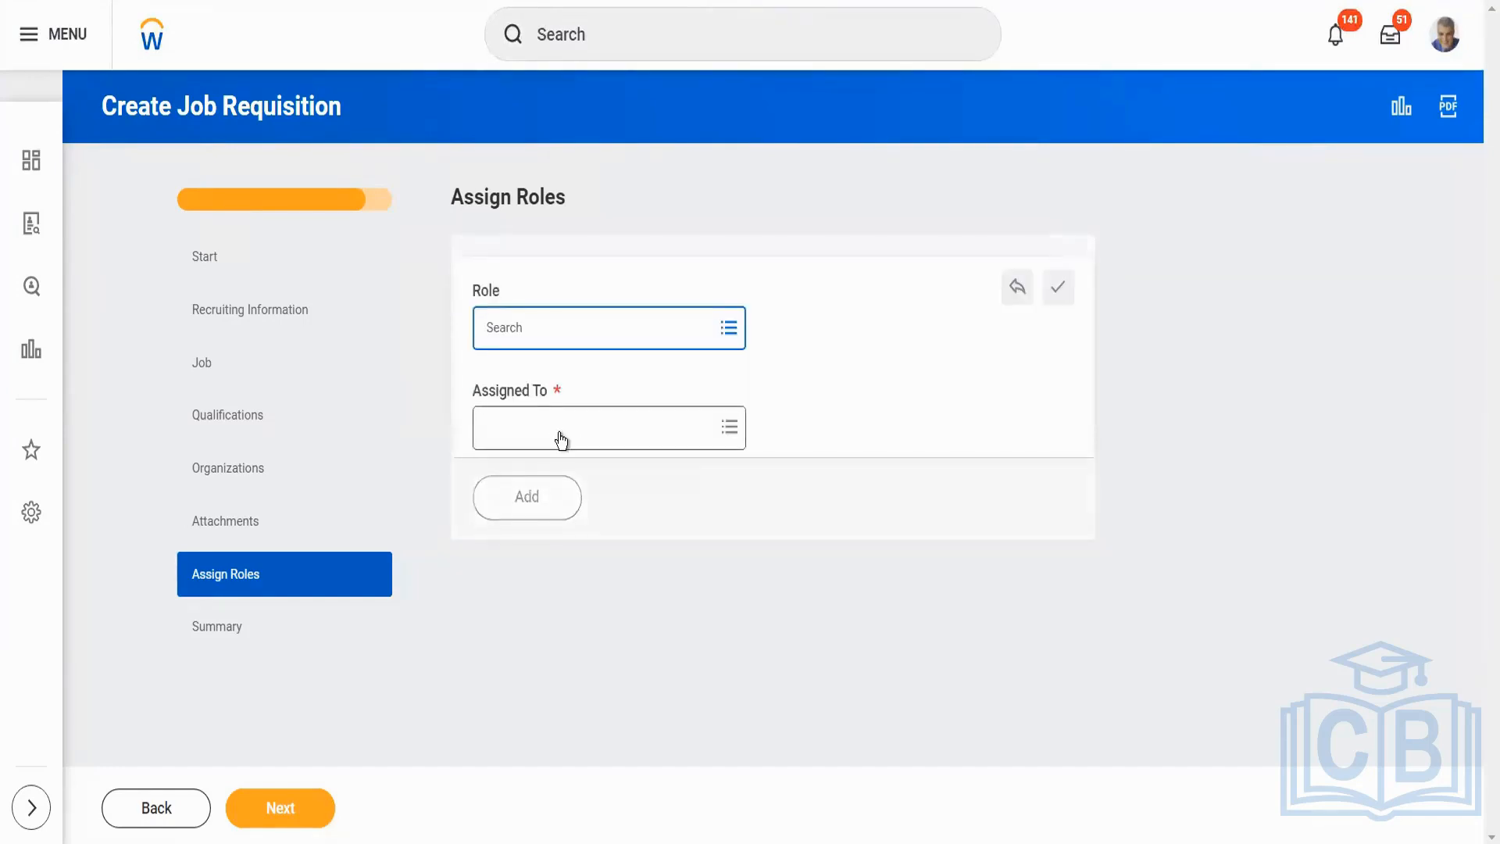
click(561, 439)
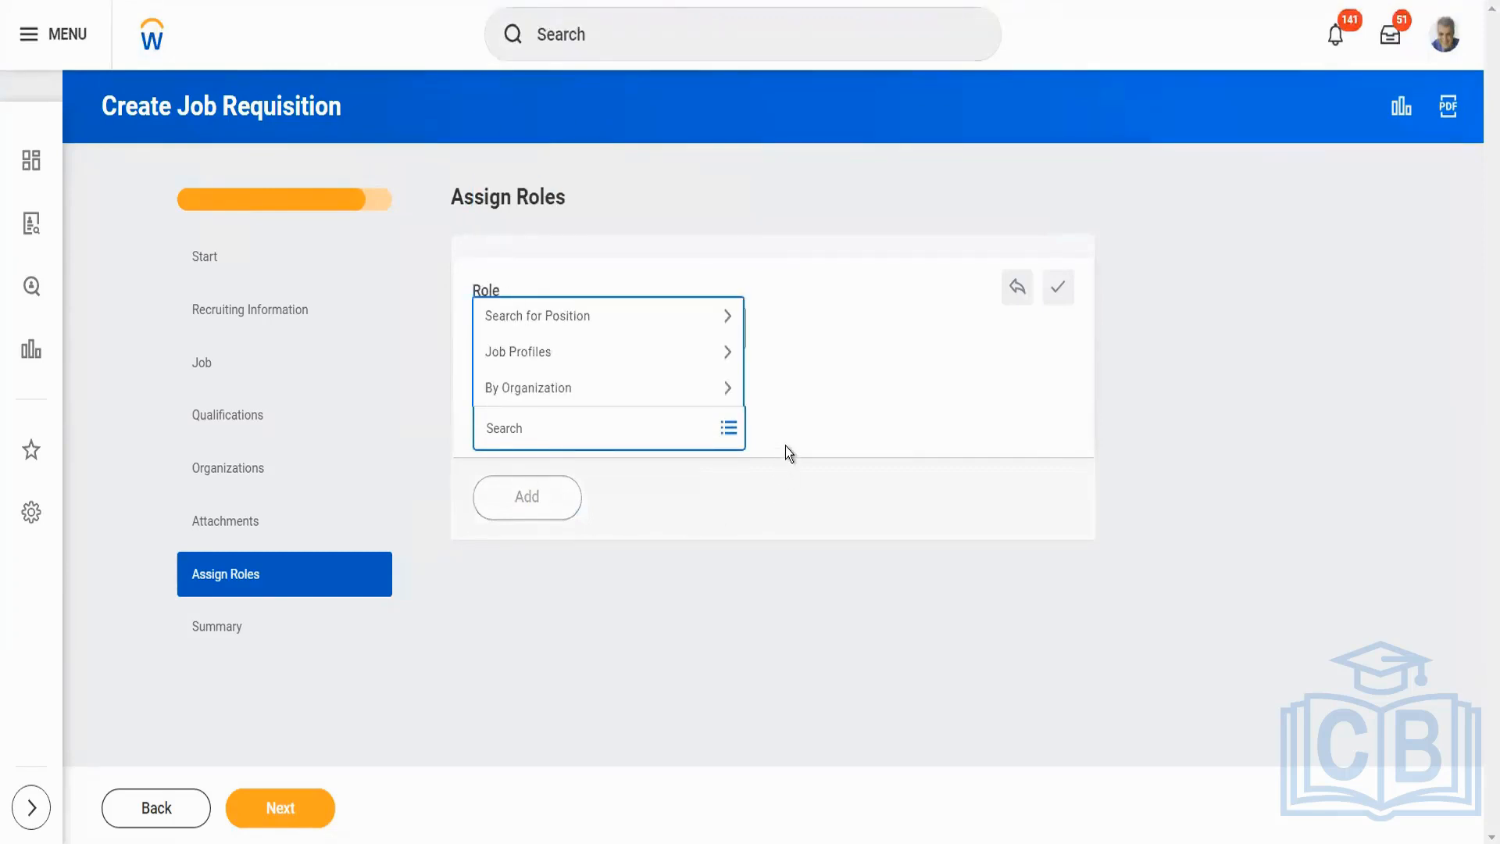
click(771, 376)
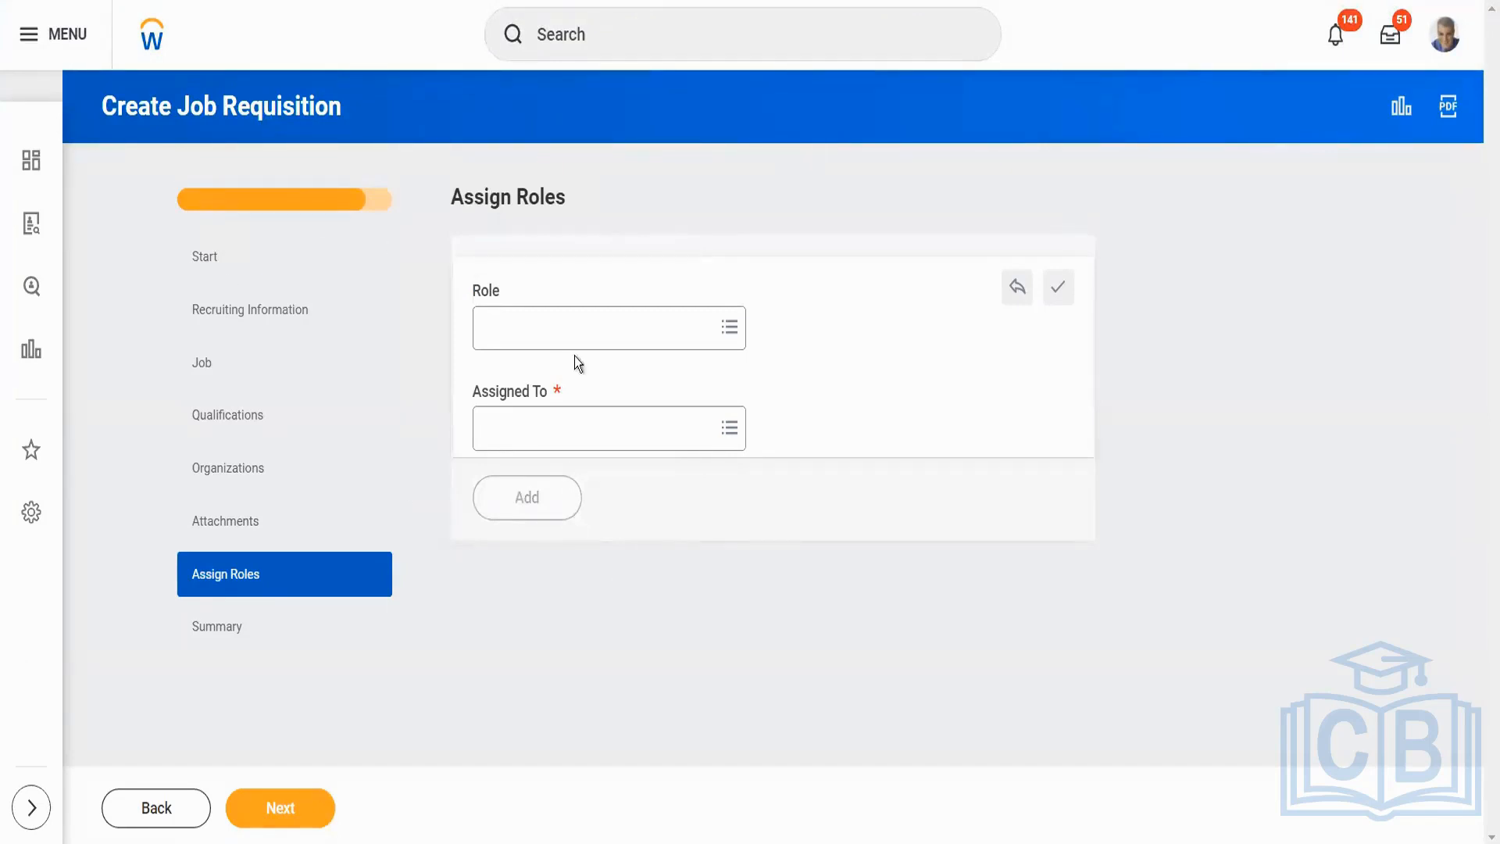
- Open the job requisition's Summary and review its sections from Start down to Organizations
click(228, 630)
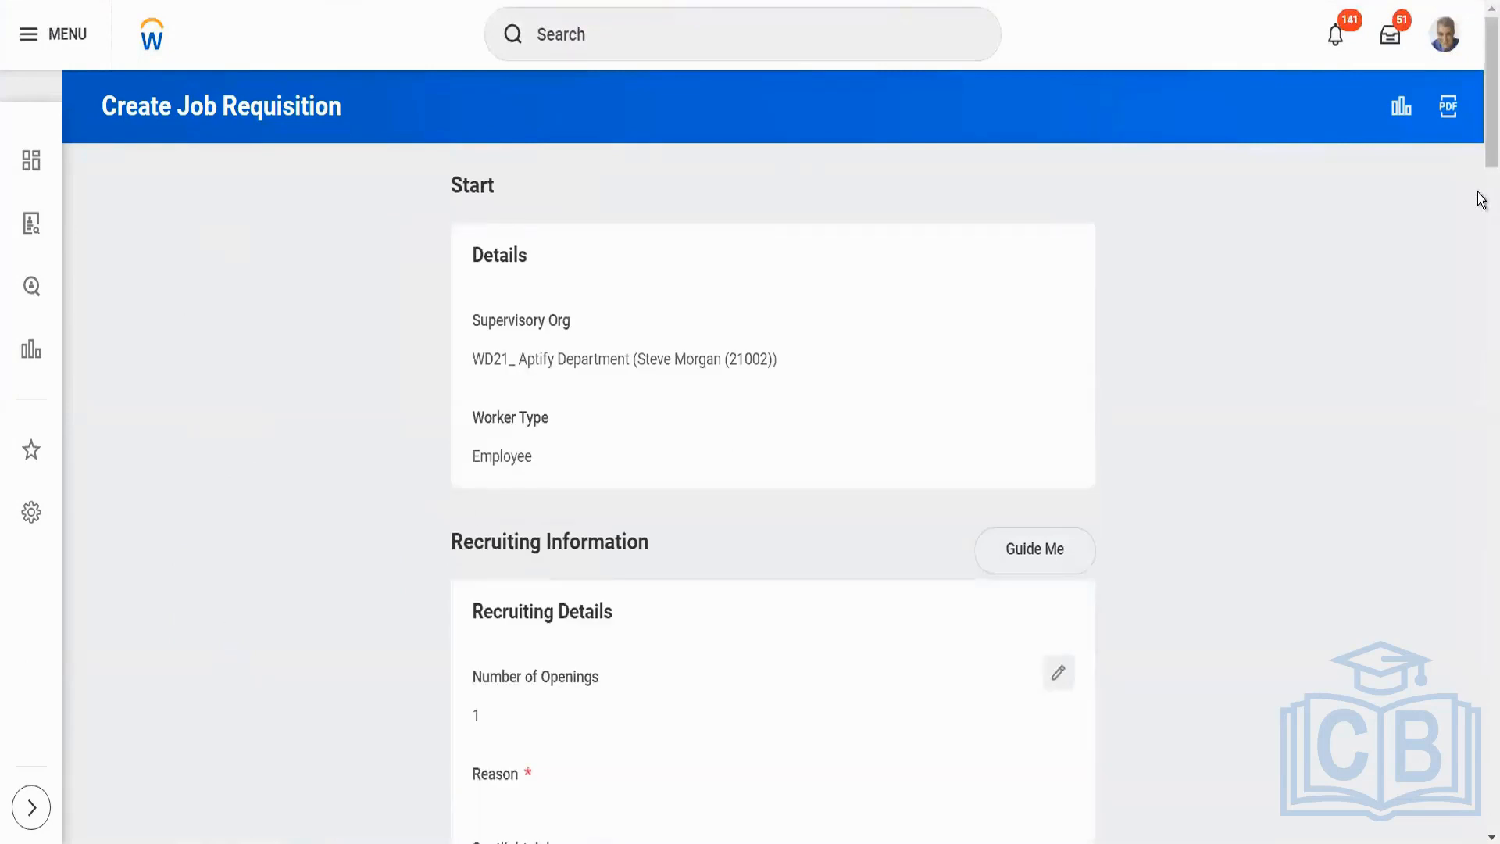
scroll(1476, 200, down, 10)
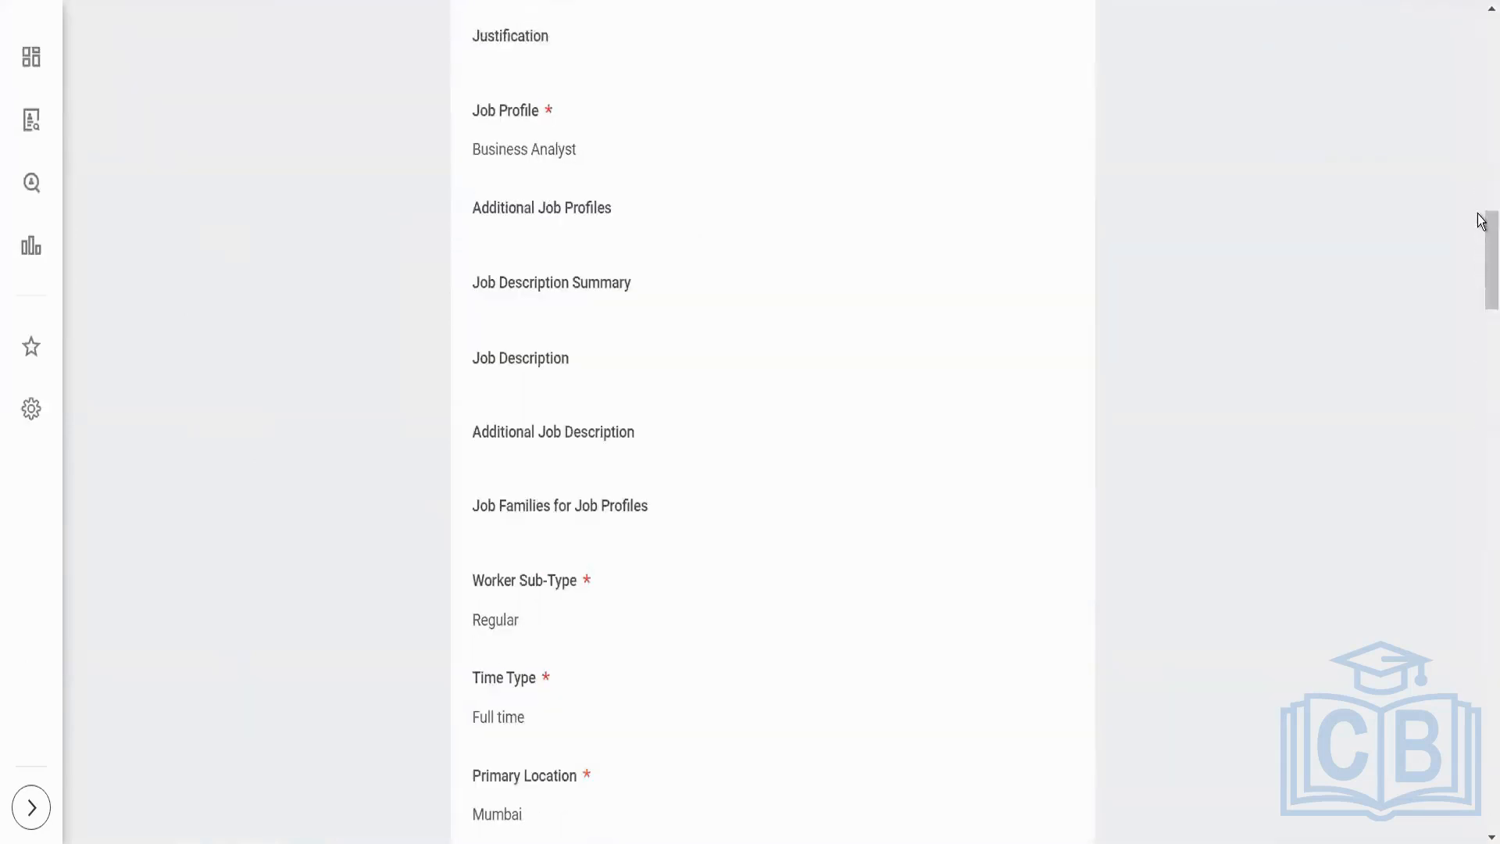
scroll(1480, 500, down, 10)
scroll(1479, 641, down, 15)
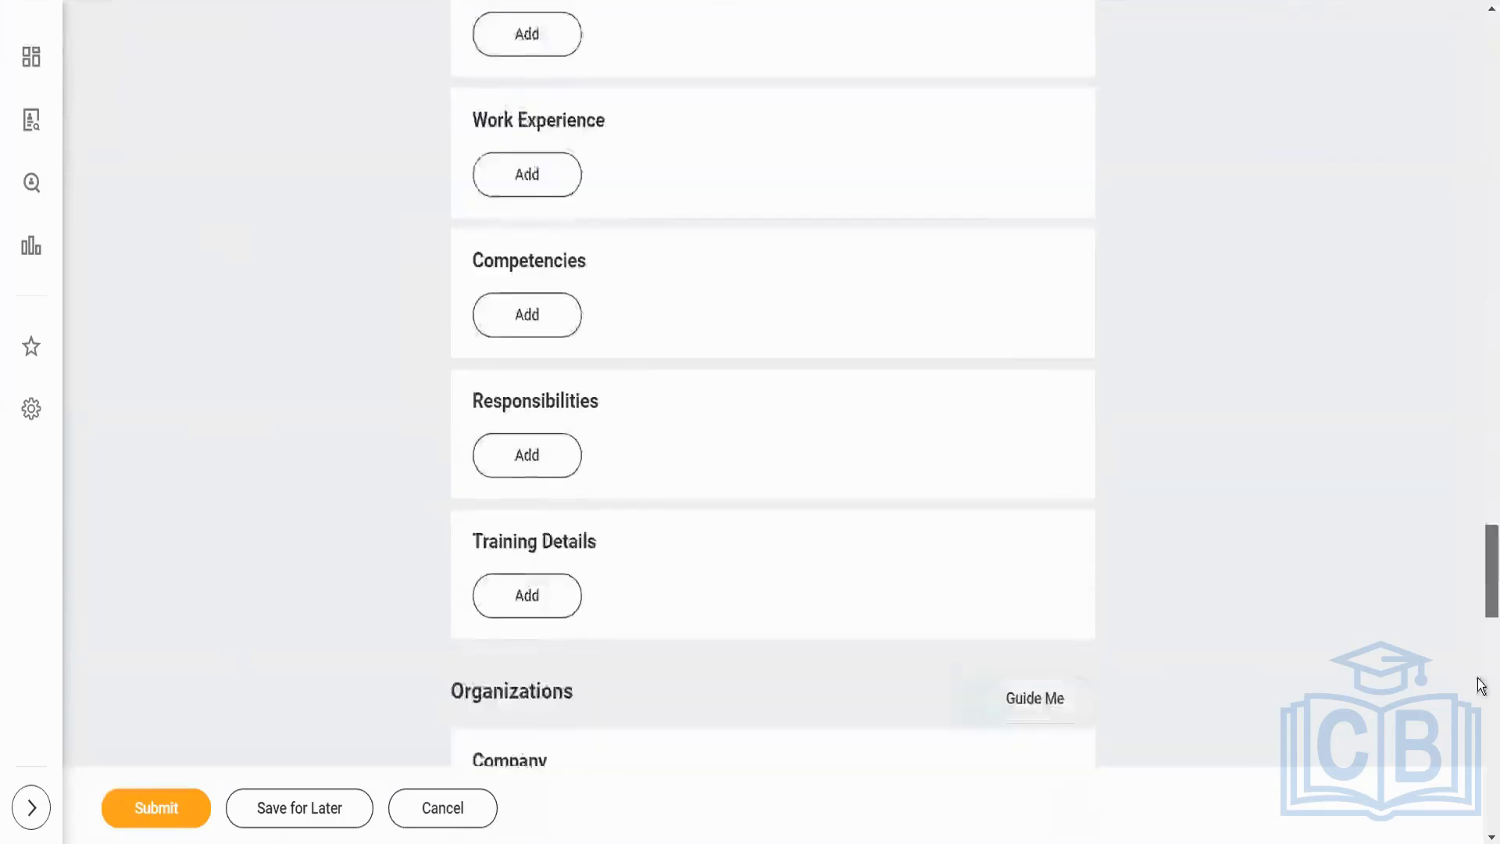
scroll(1473, 669, up, 5)
drag(1467, 176, 1471, 0)
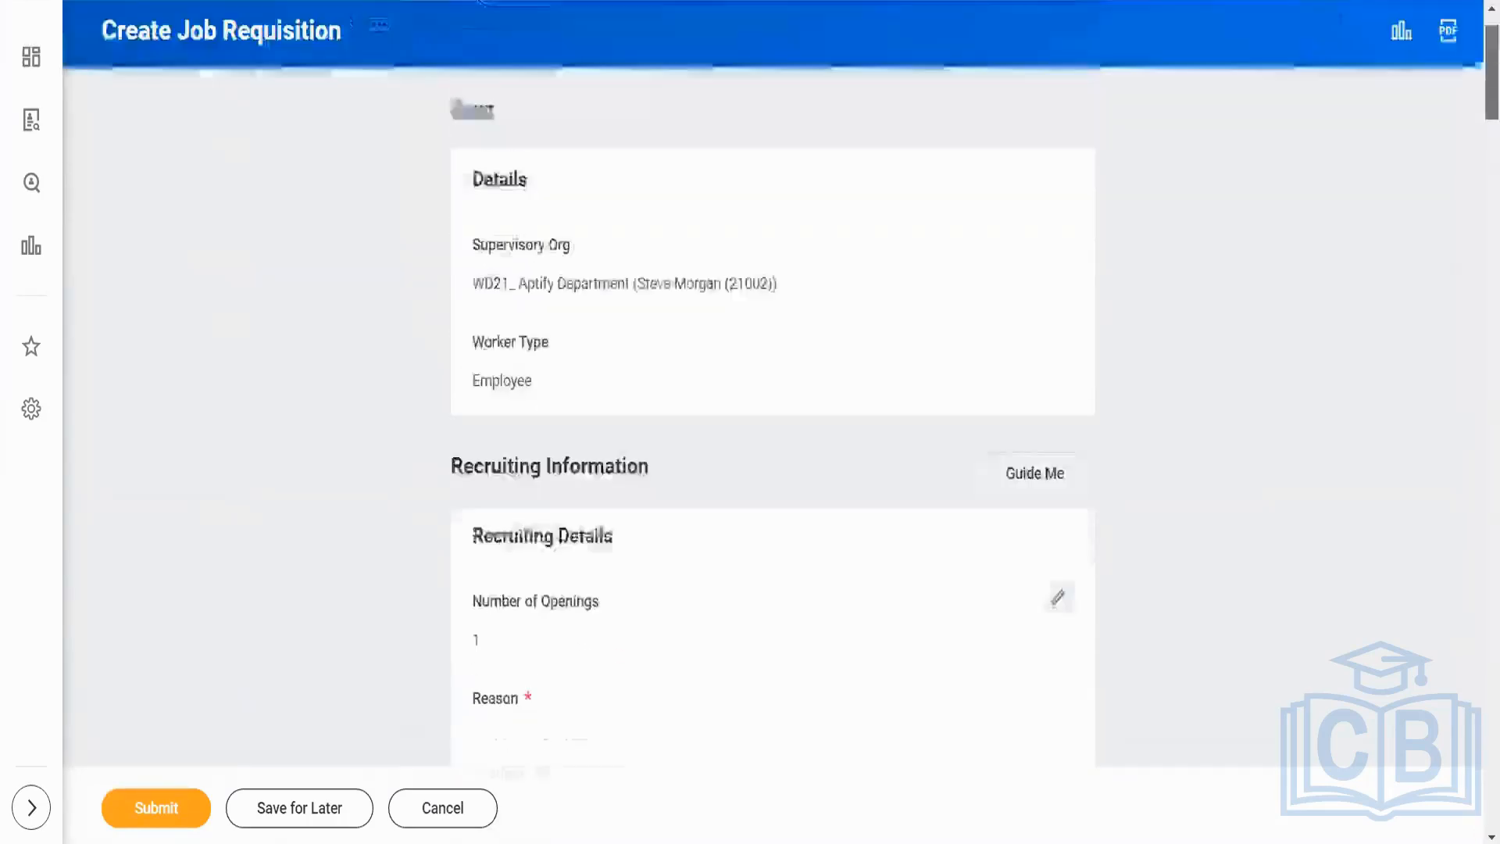
- Start the Create Evergreen Requisition task with worker type Employee and dismiss the job openings pop-up
click(747, 44)
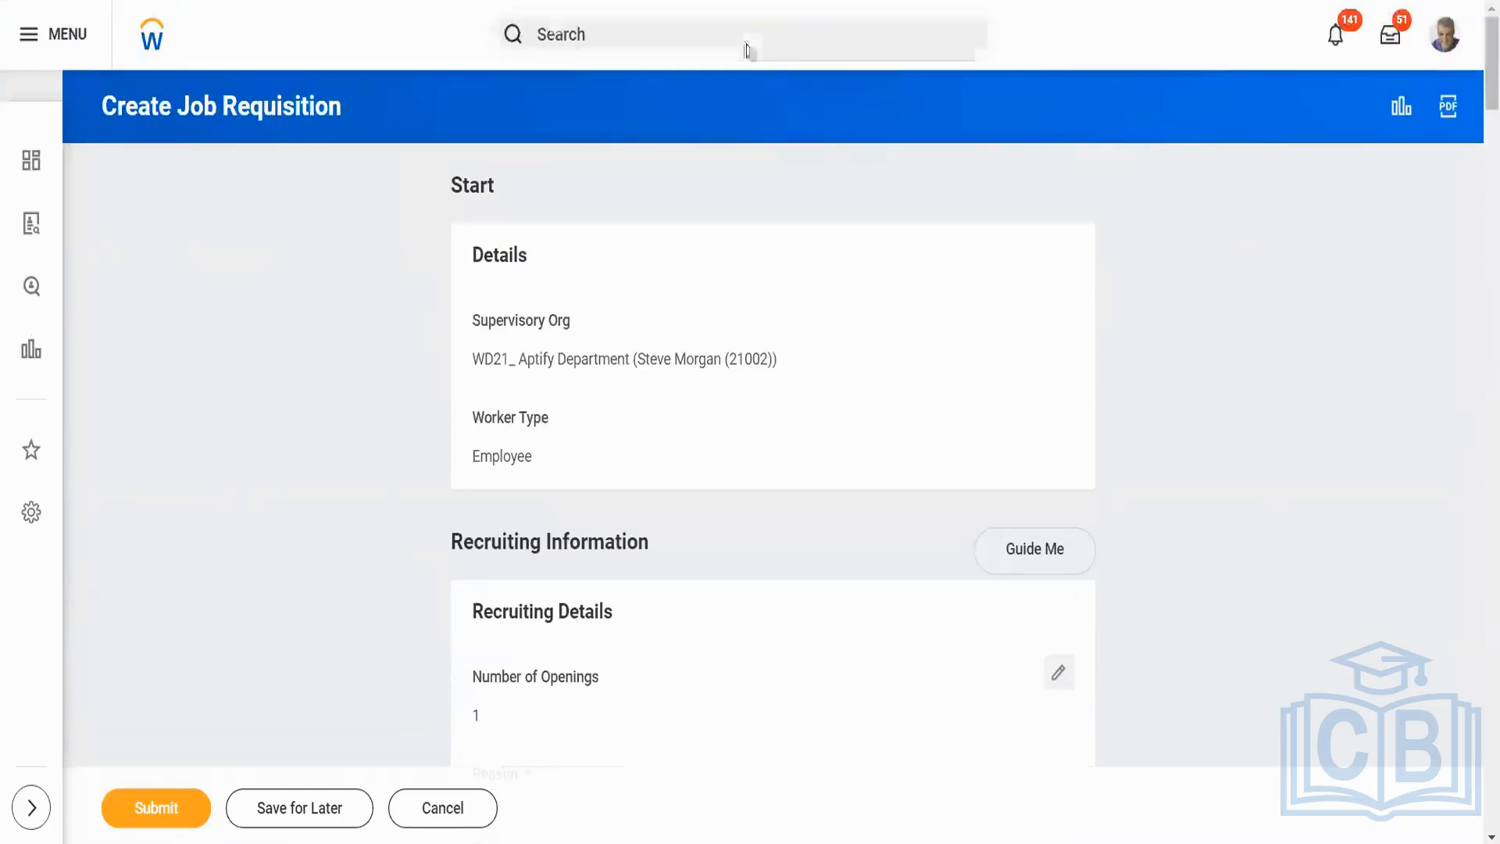
text(create )
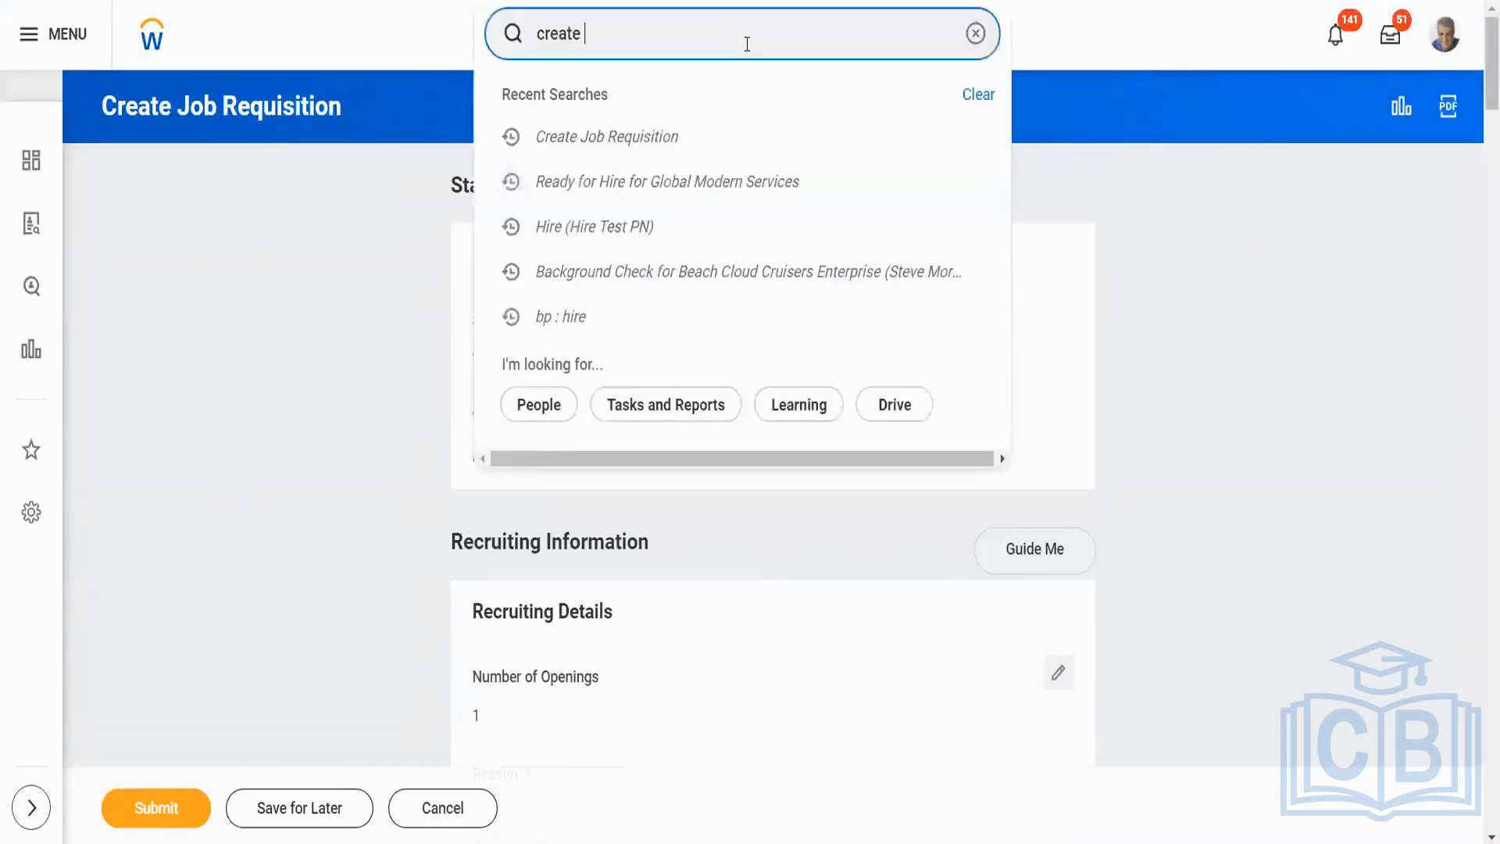
text(ever)
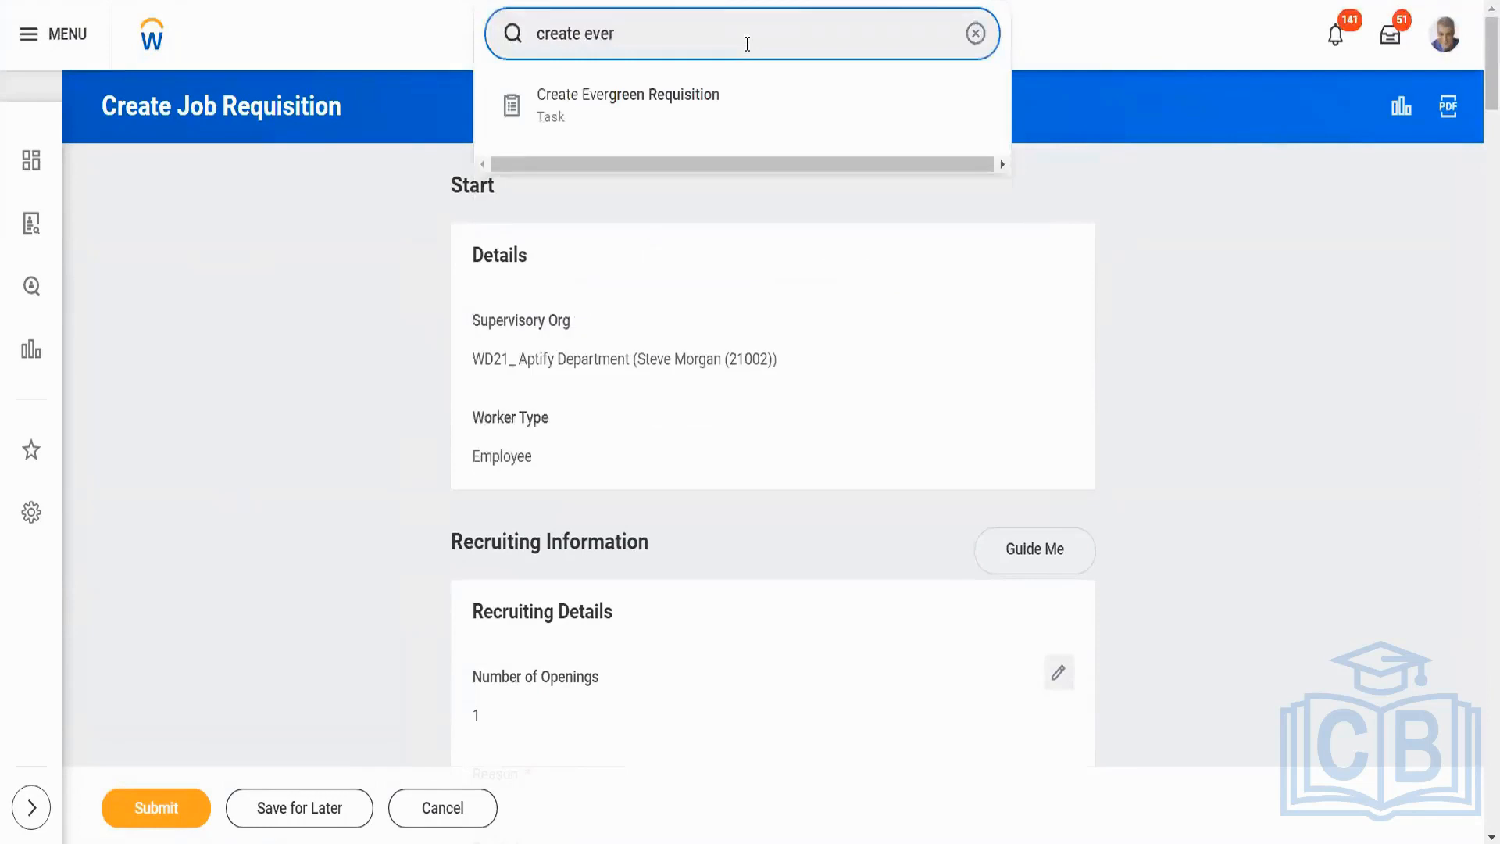
click(715, 100)
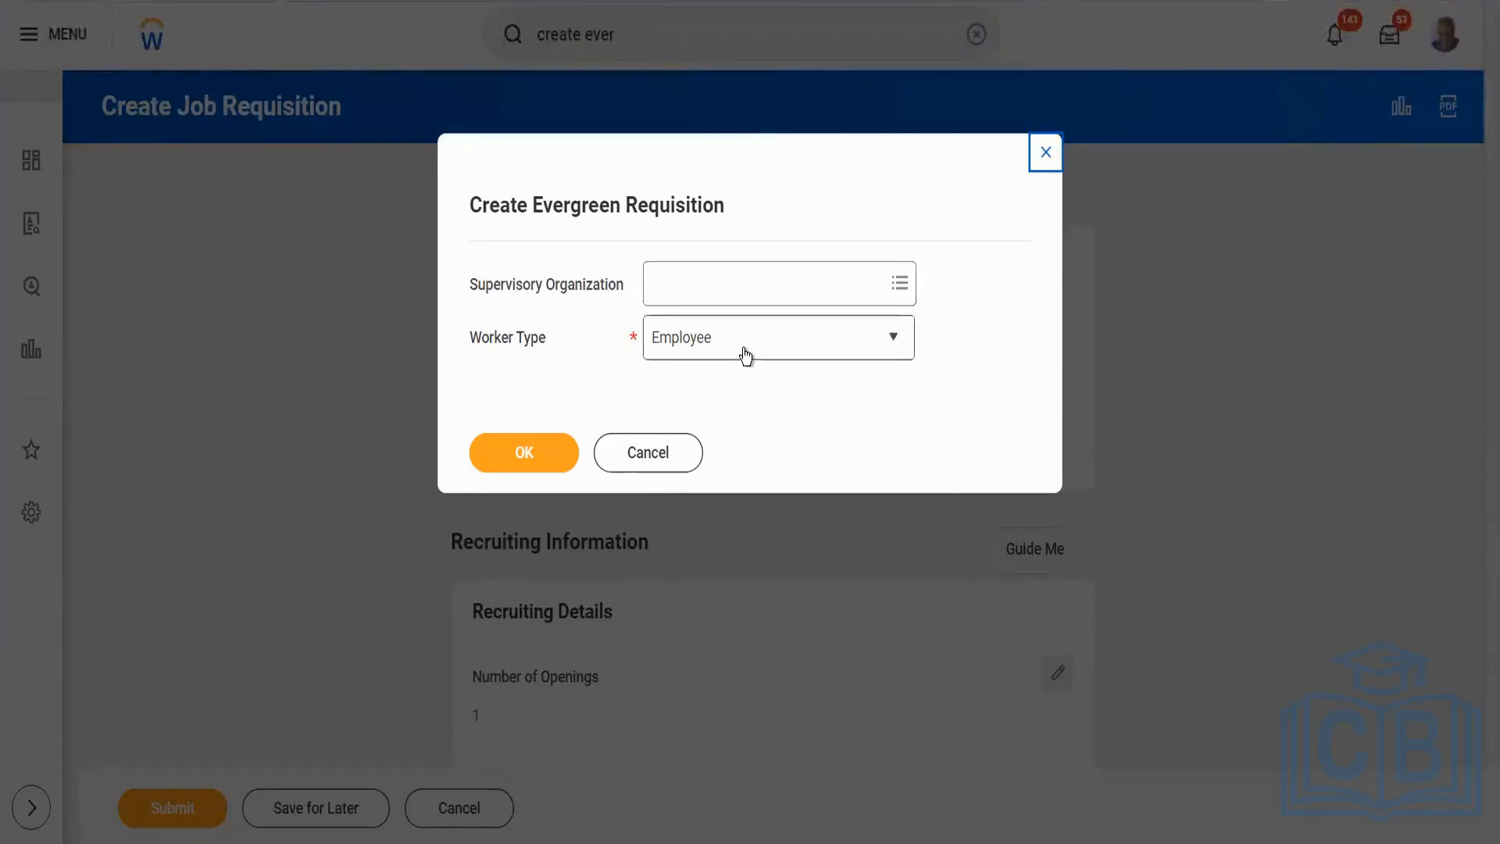
click(528, 452)
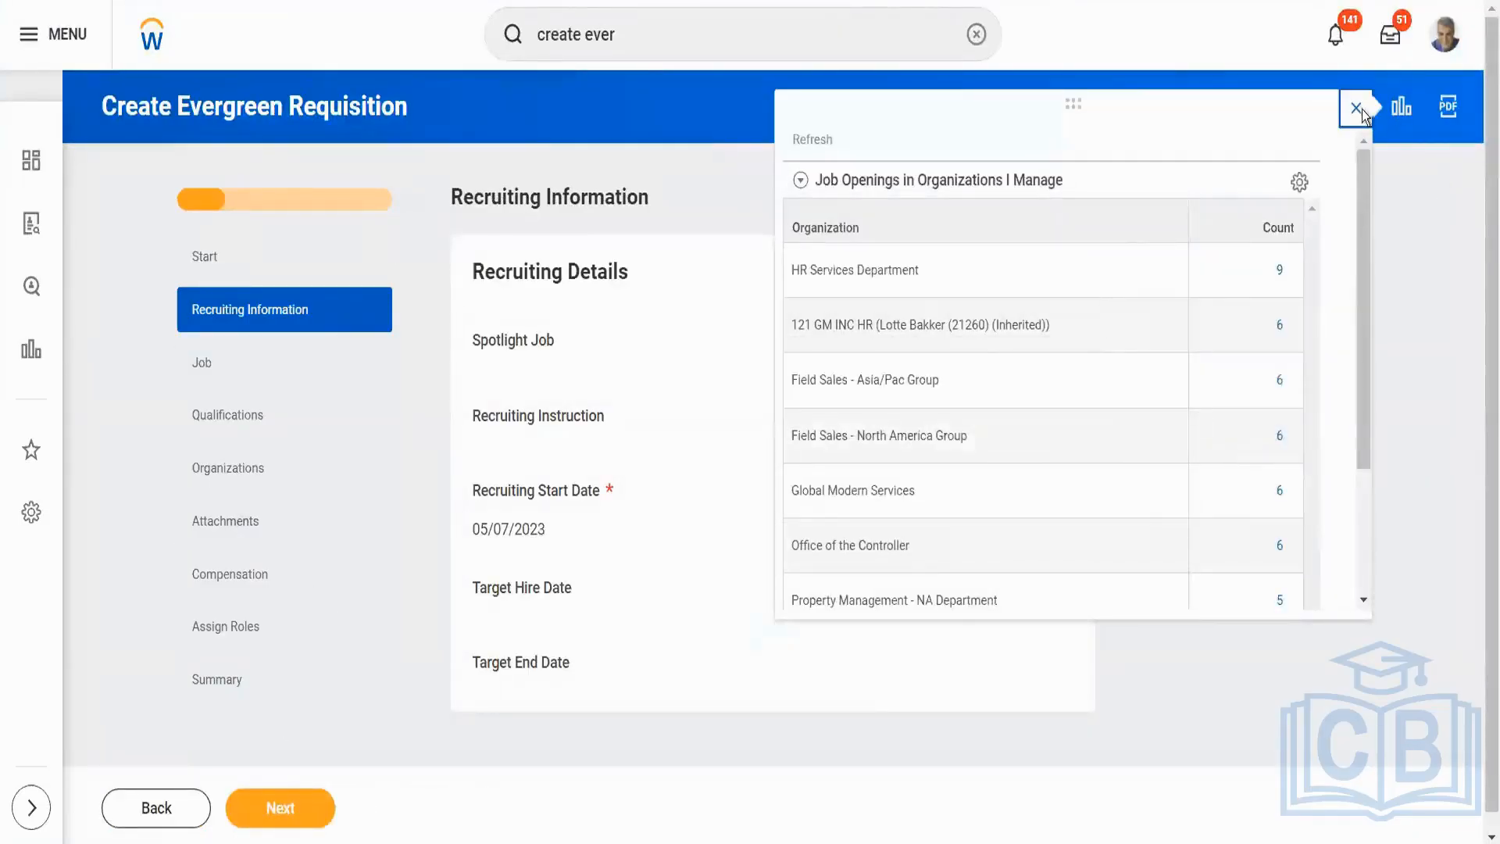
click(1358, 113)
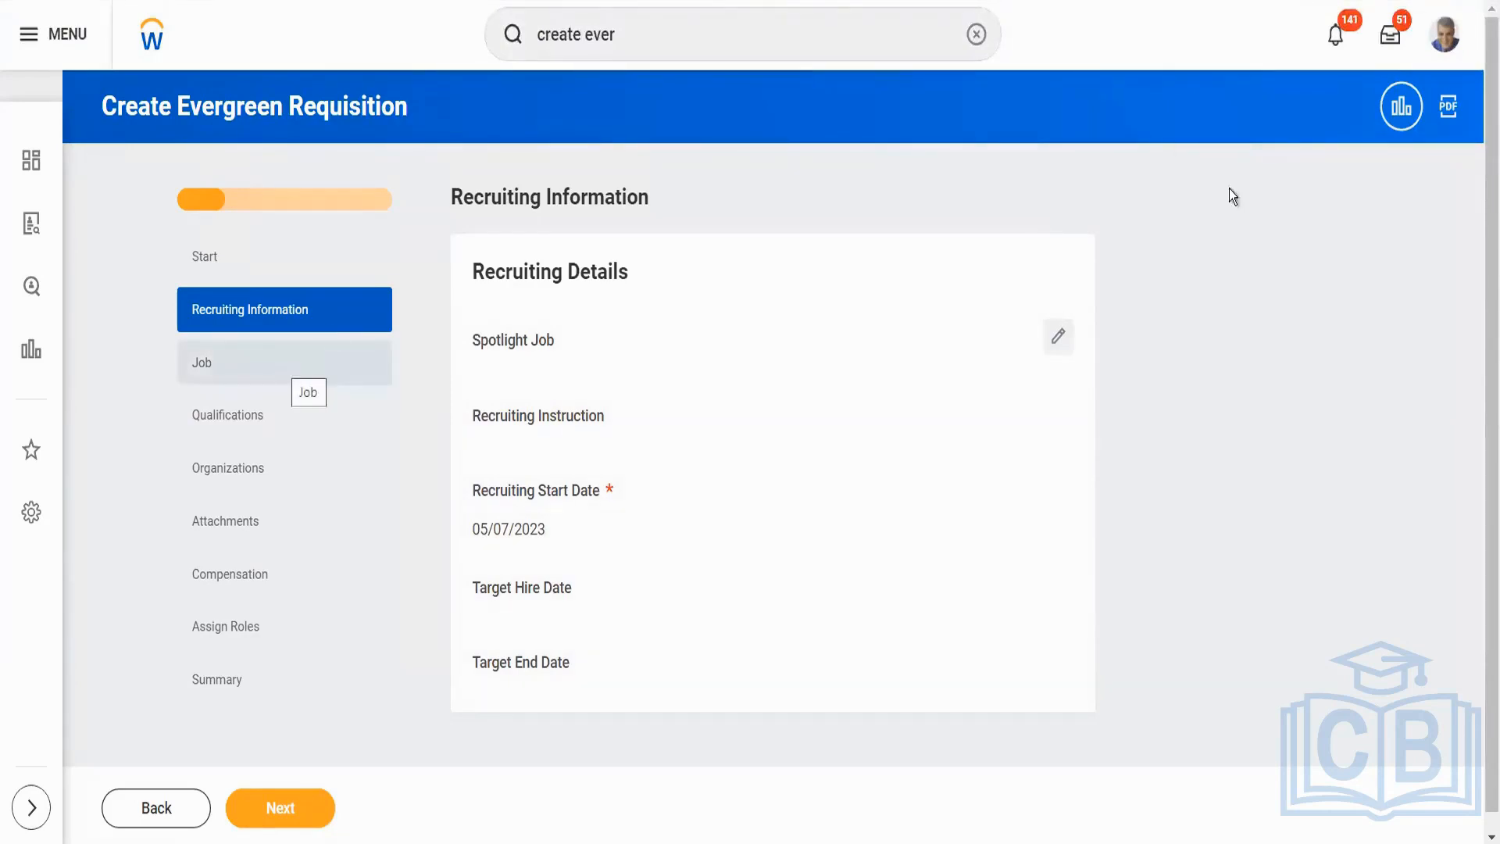
- Set the evergreen requisition's Recruiting Start Date to 05/08/2023 and continue to the Job section
click(1060, 337)
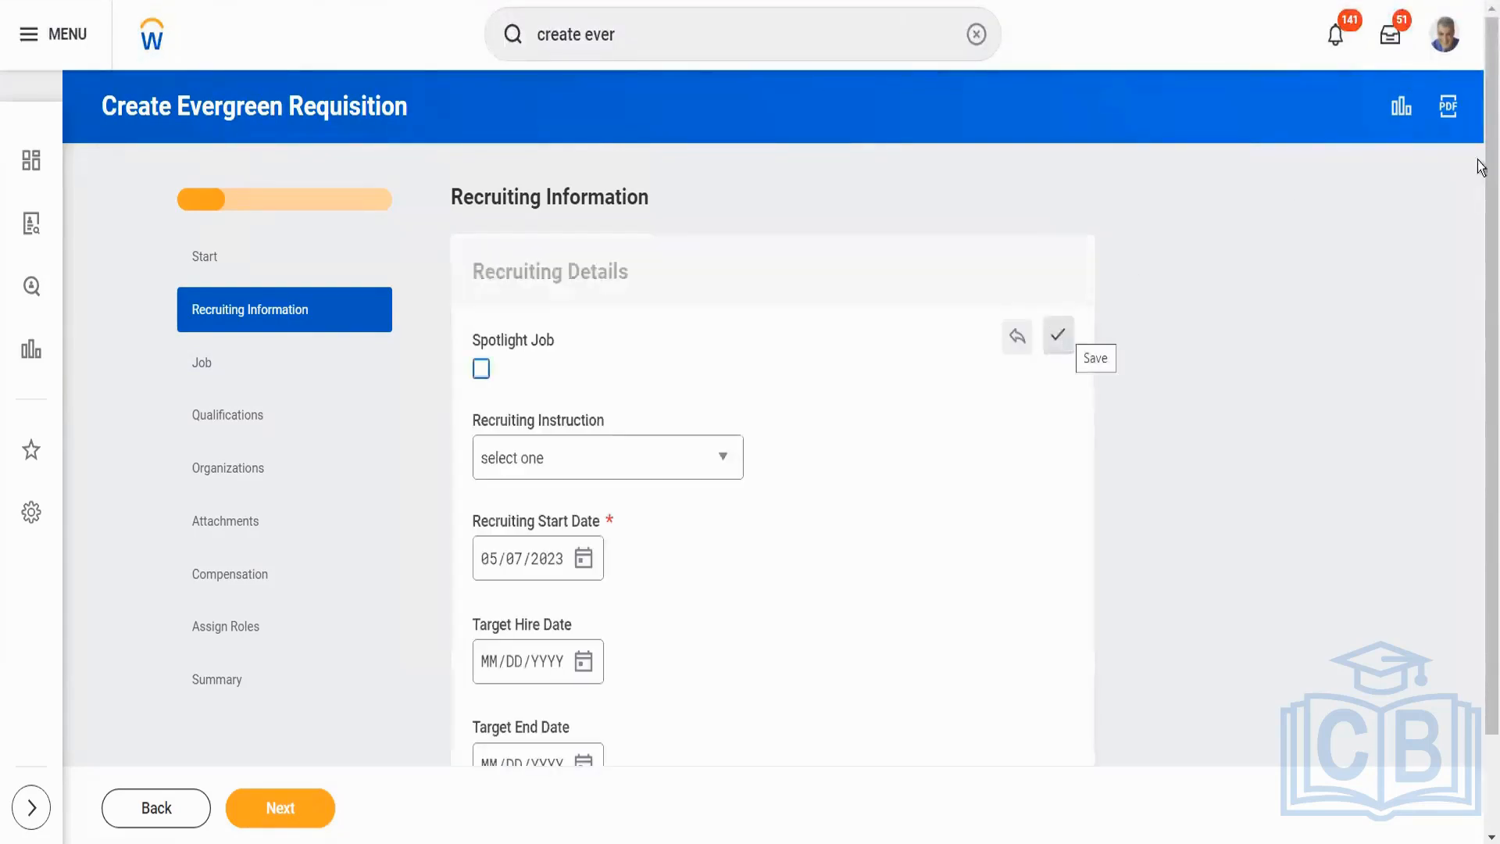
scroll(1482, 227, down, 2)
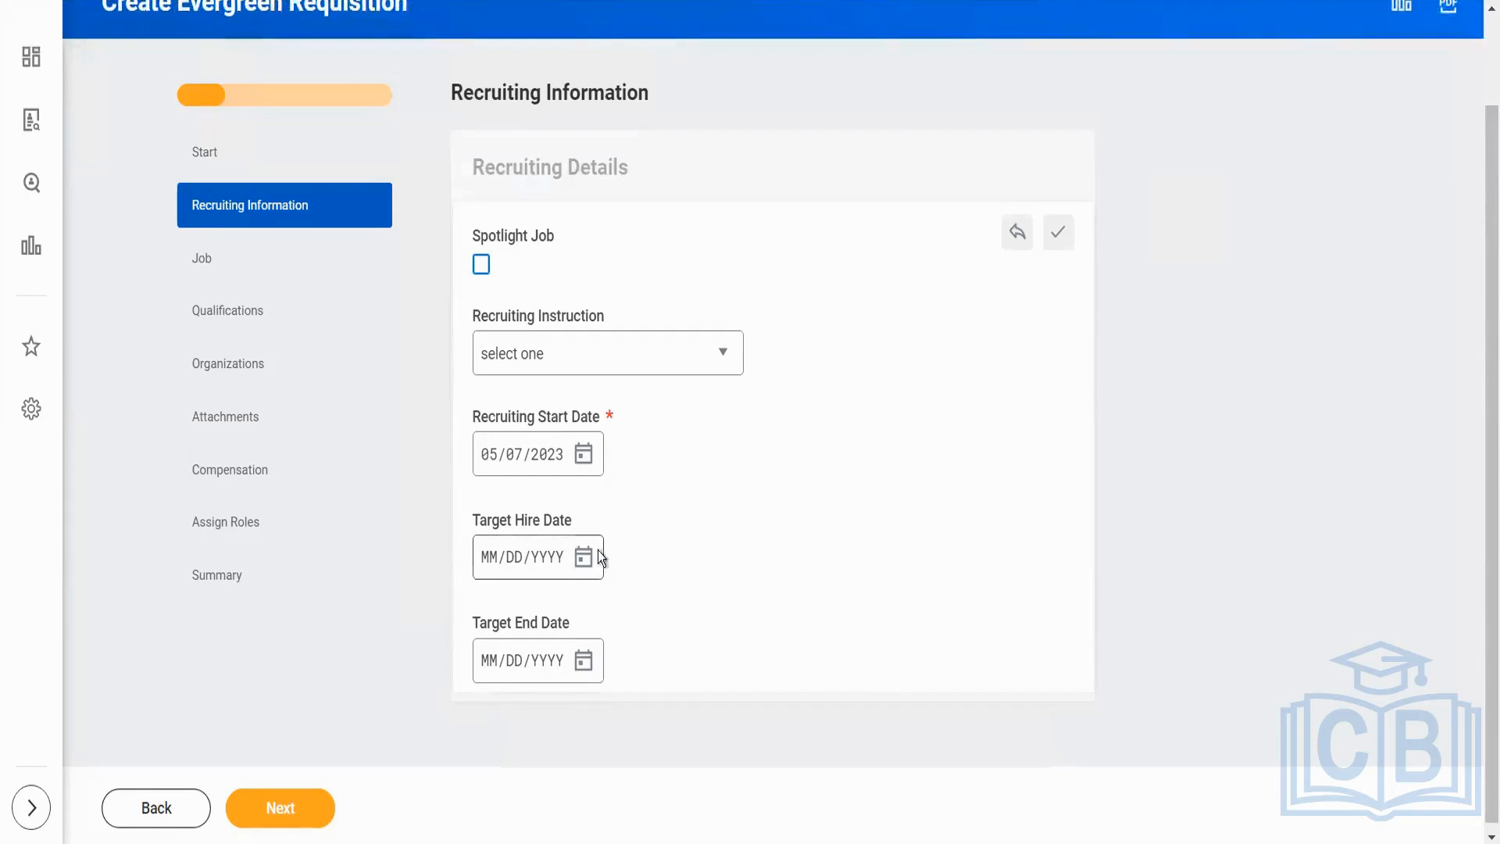
click(584, 455)
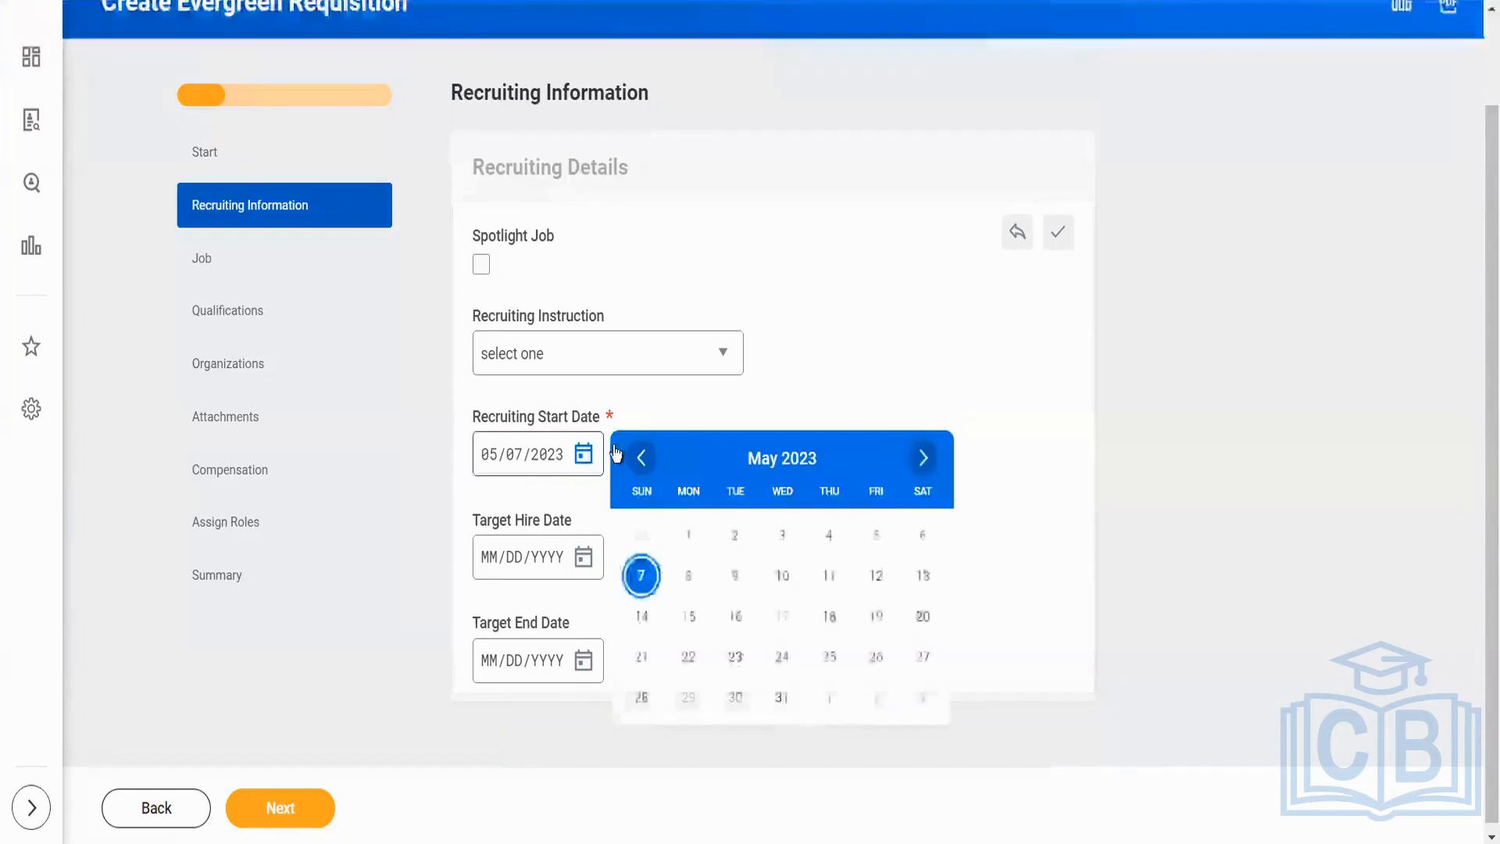
click(691, 582)
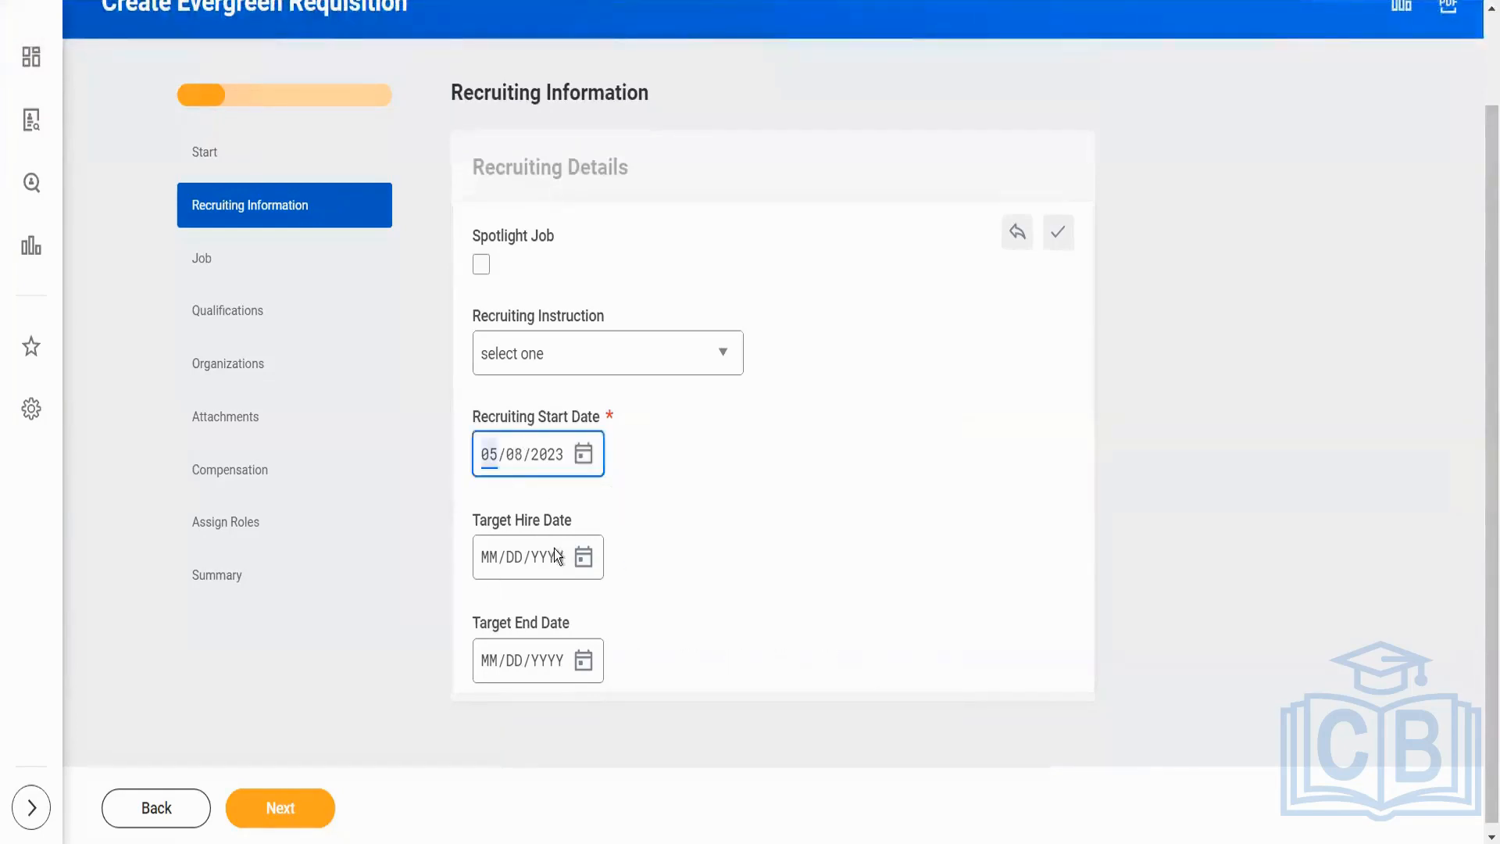
click(270, 813)
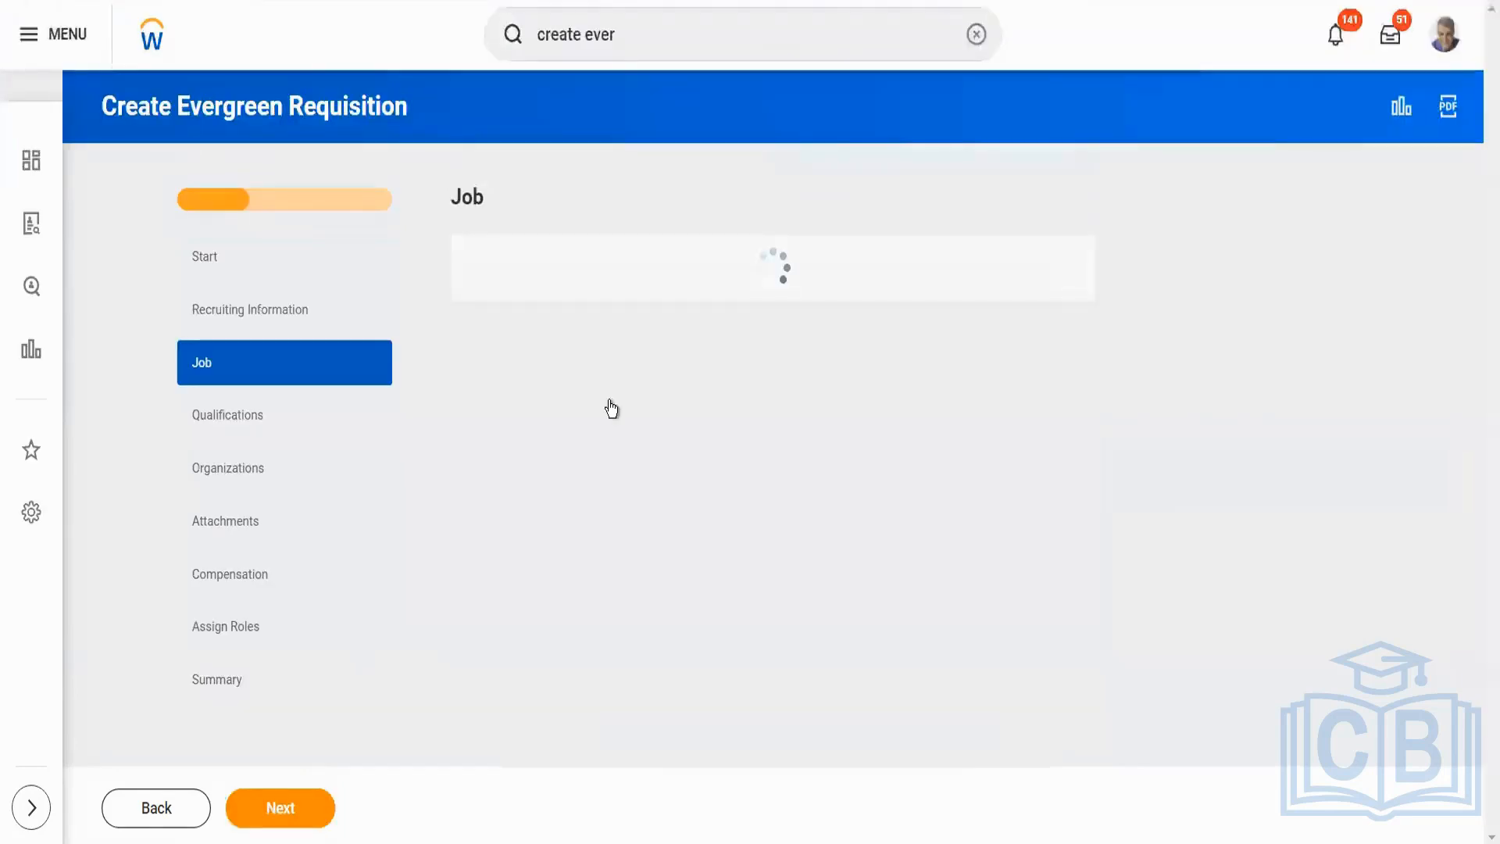
- Examine the evergreen requisition's Job section from Job Details through Contract Details, Link to Job Requisitions and Questionnaires to Assessments
drag(1488, 144, 1487, 165)
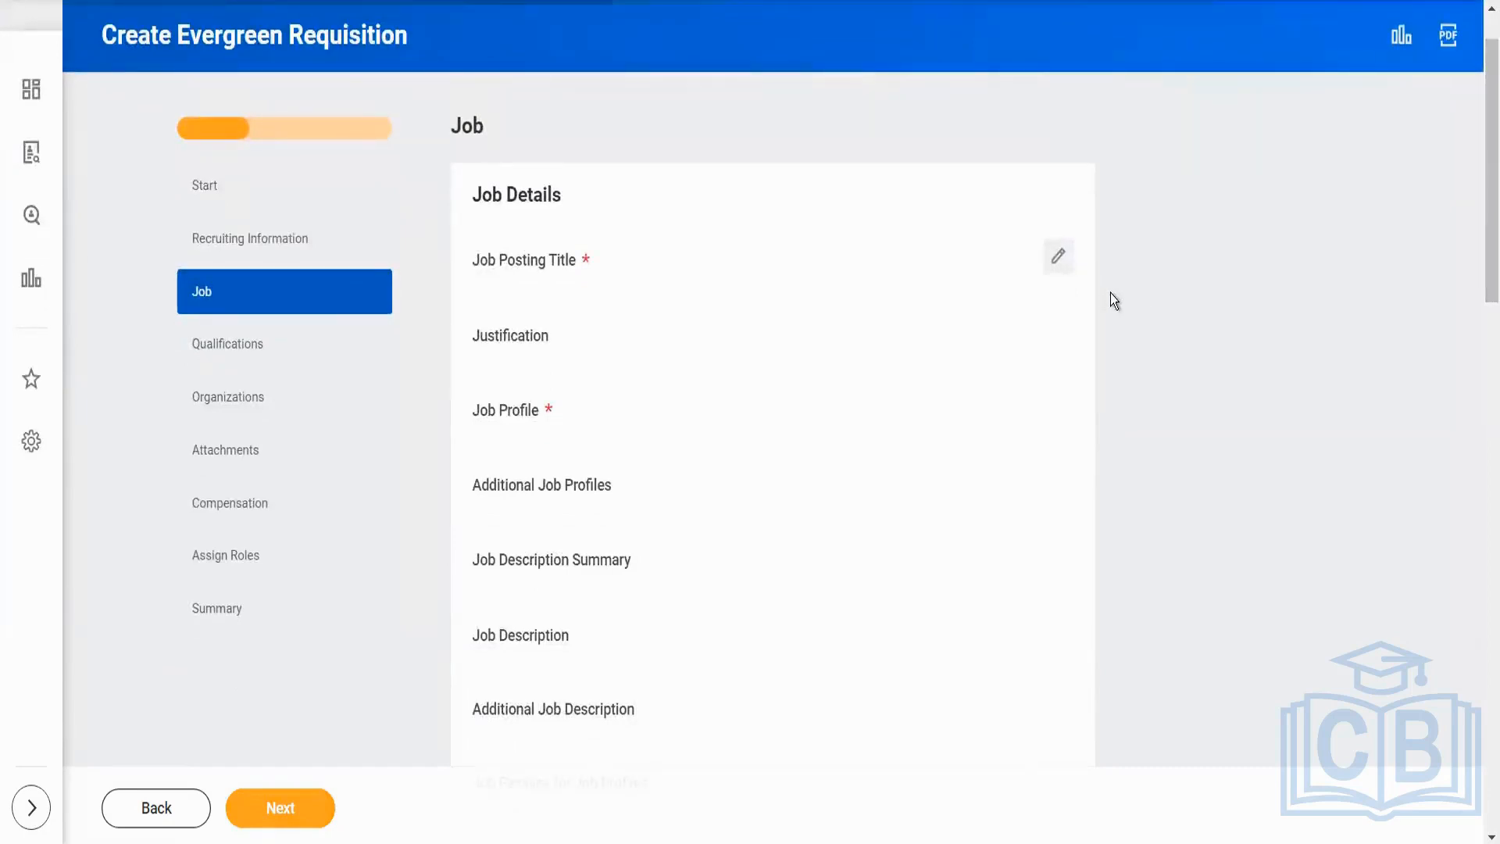
drag(1487, 113, 1487, 122)
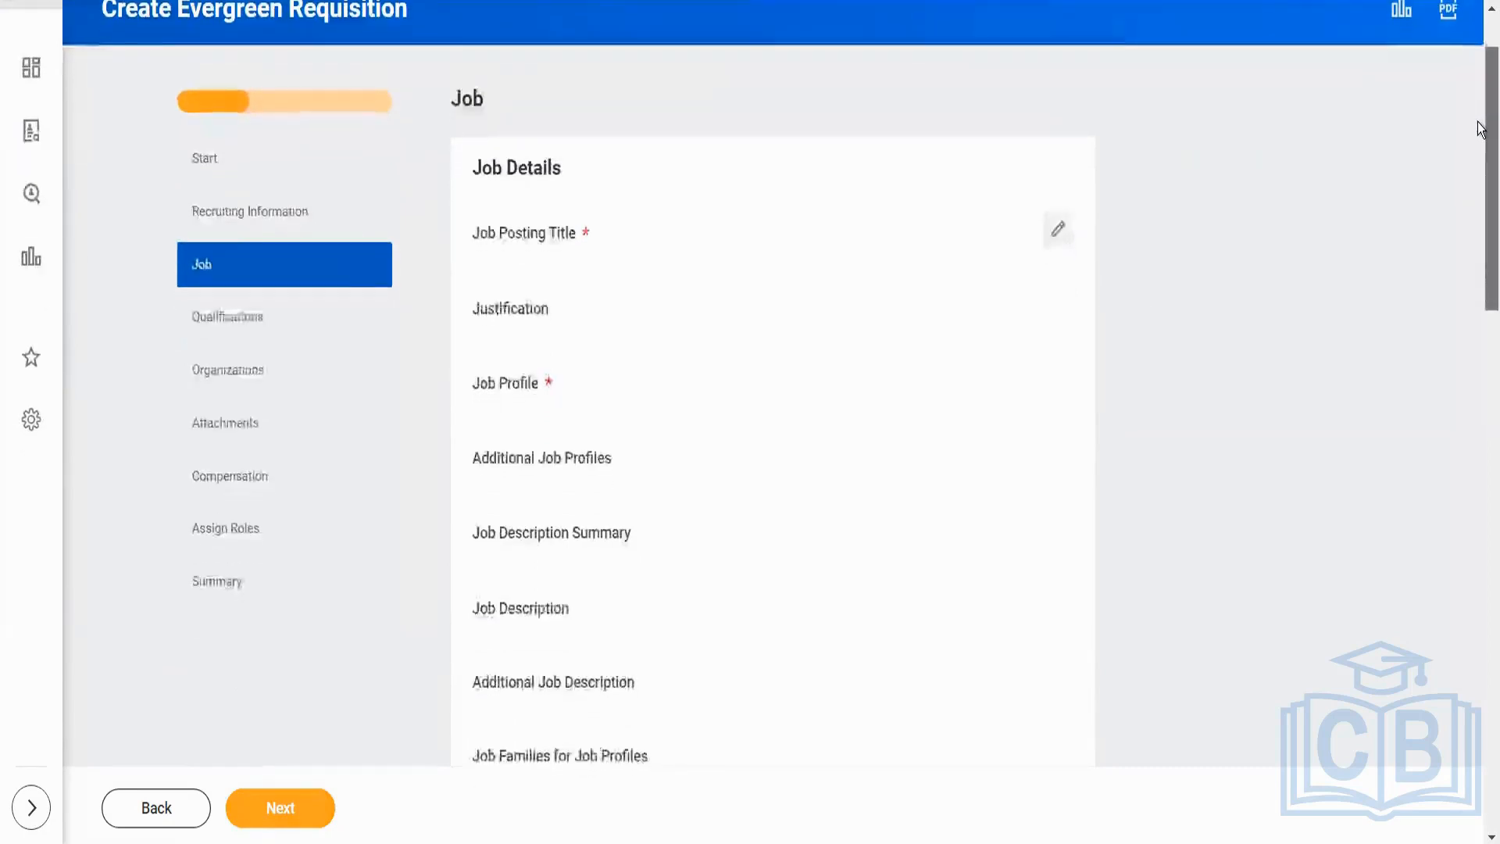
scroll(1480, 129, down, 1)
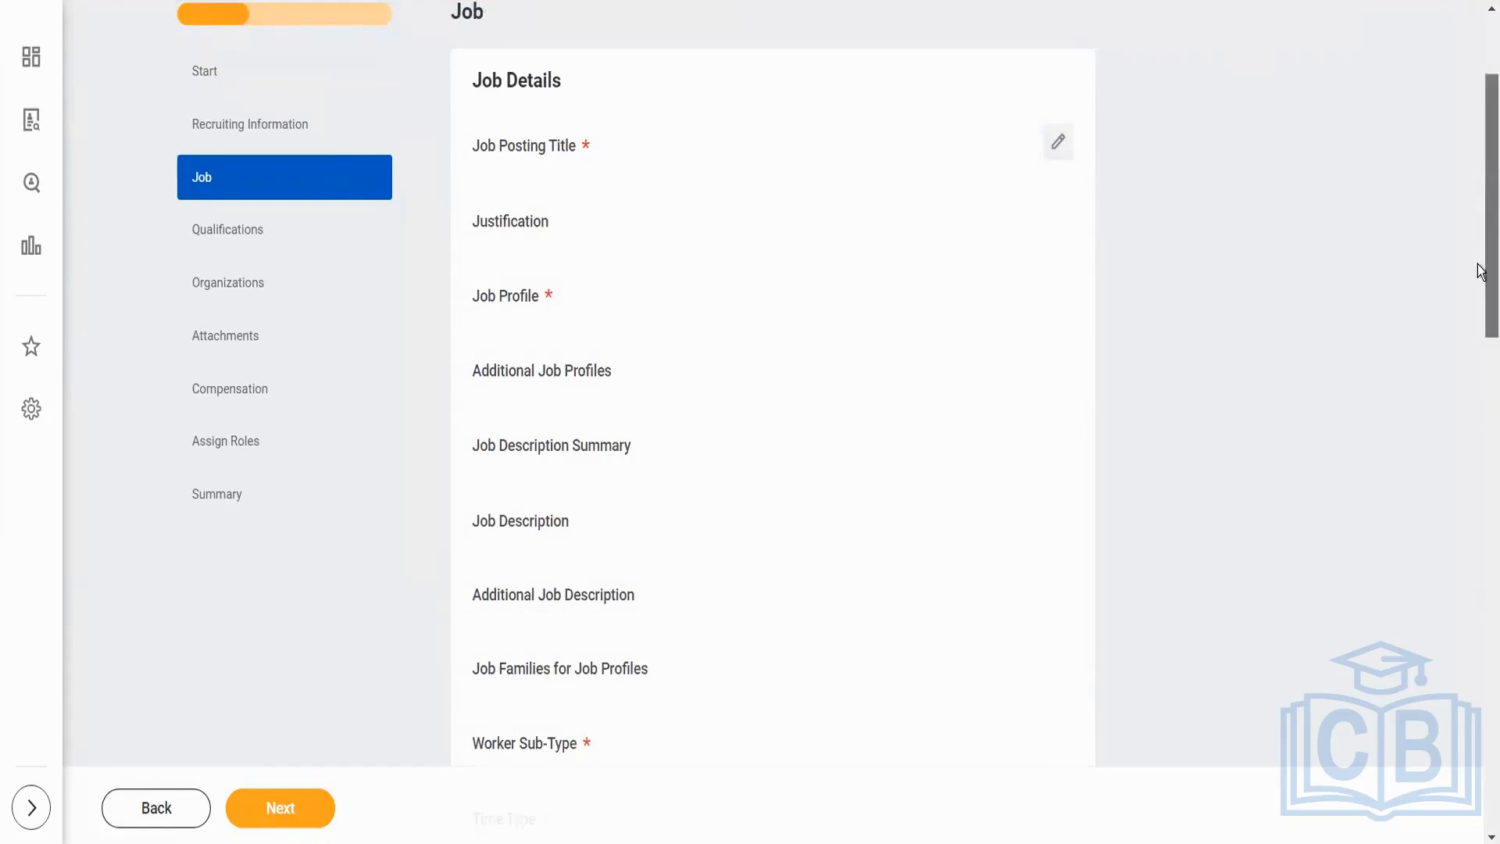
scroll(1480, 271, down, 5)
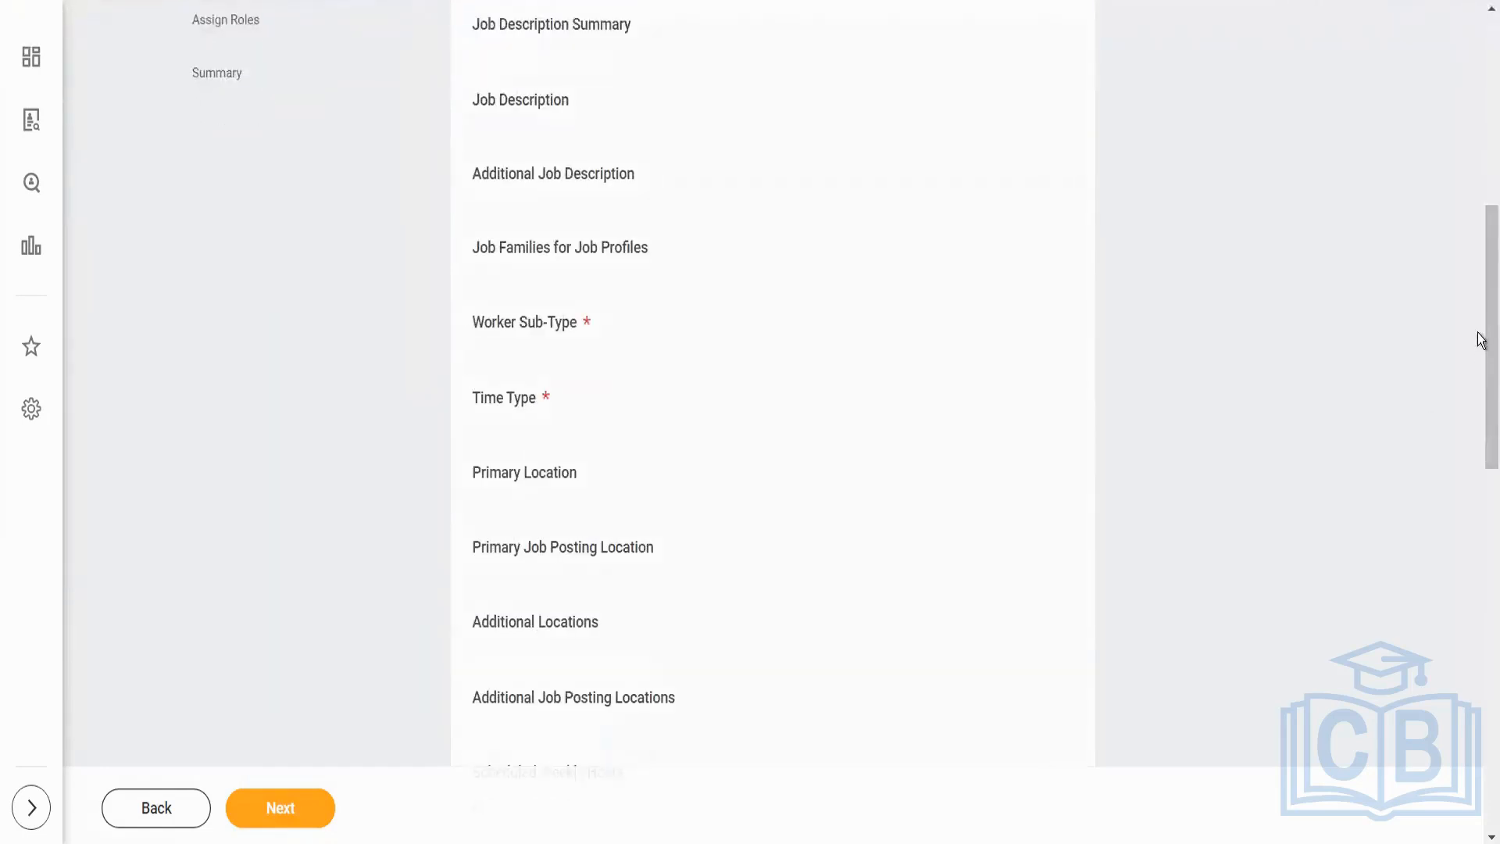
scroll(1480, 302, down, 3)
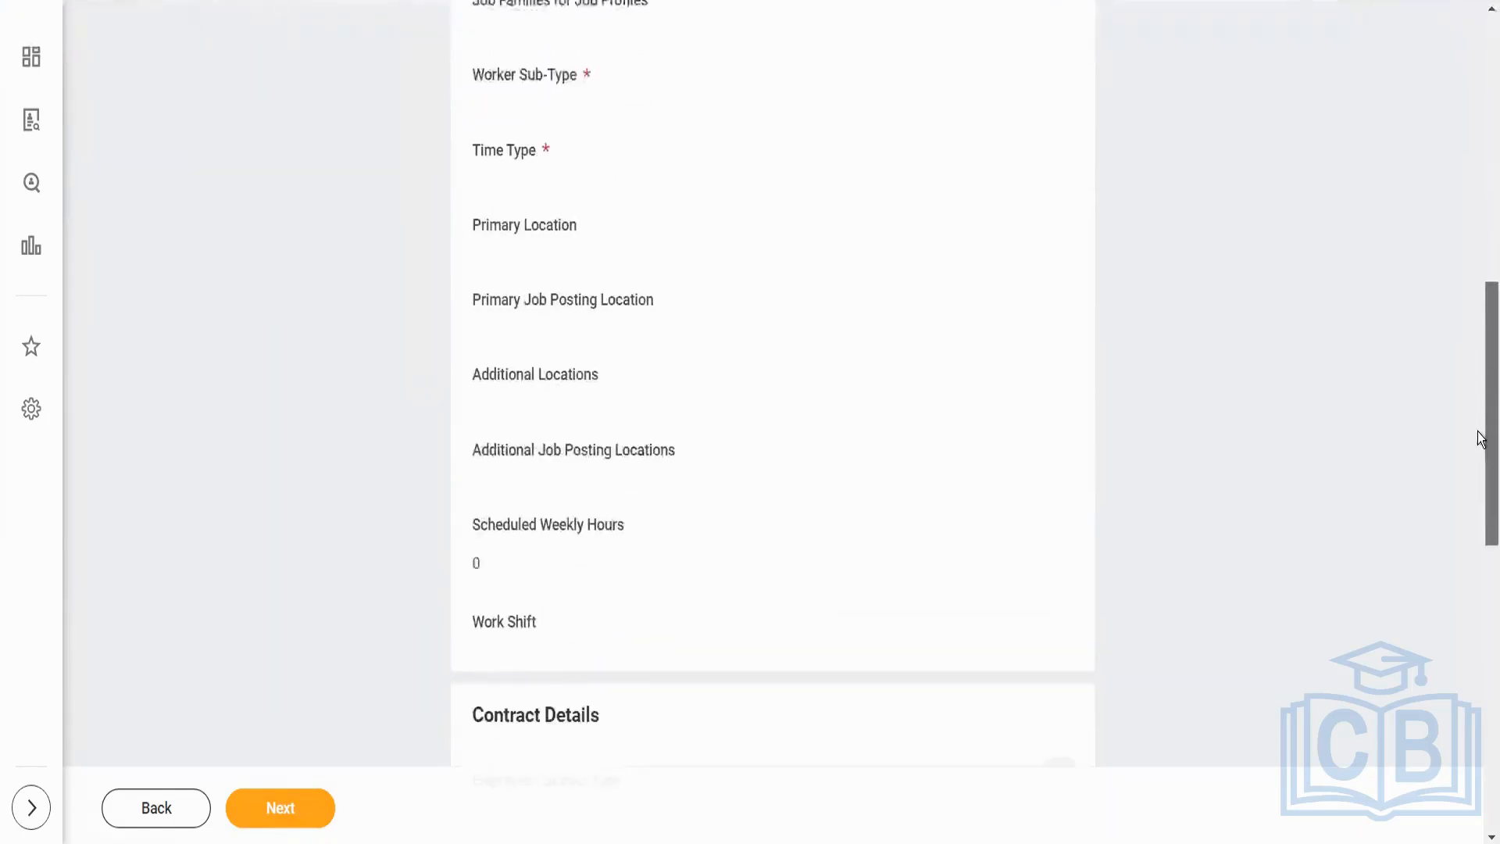
scroll(1480, 442, down, 3)
scroll(1480, 500, down, 1)
scroll(1481, 521, down, 3)
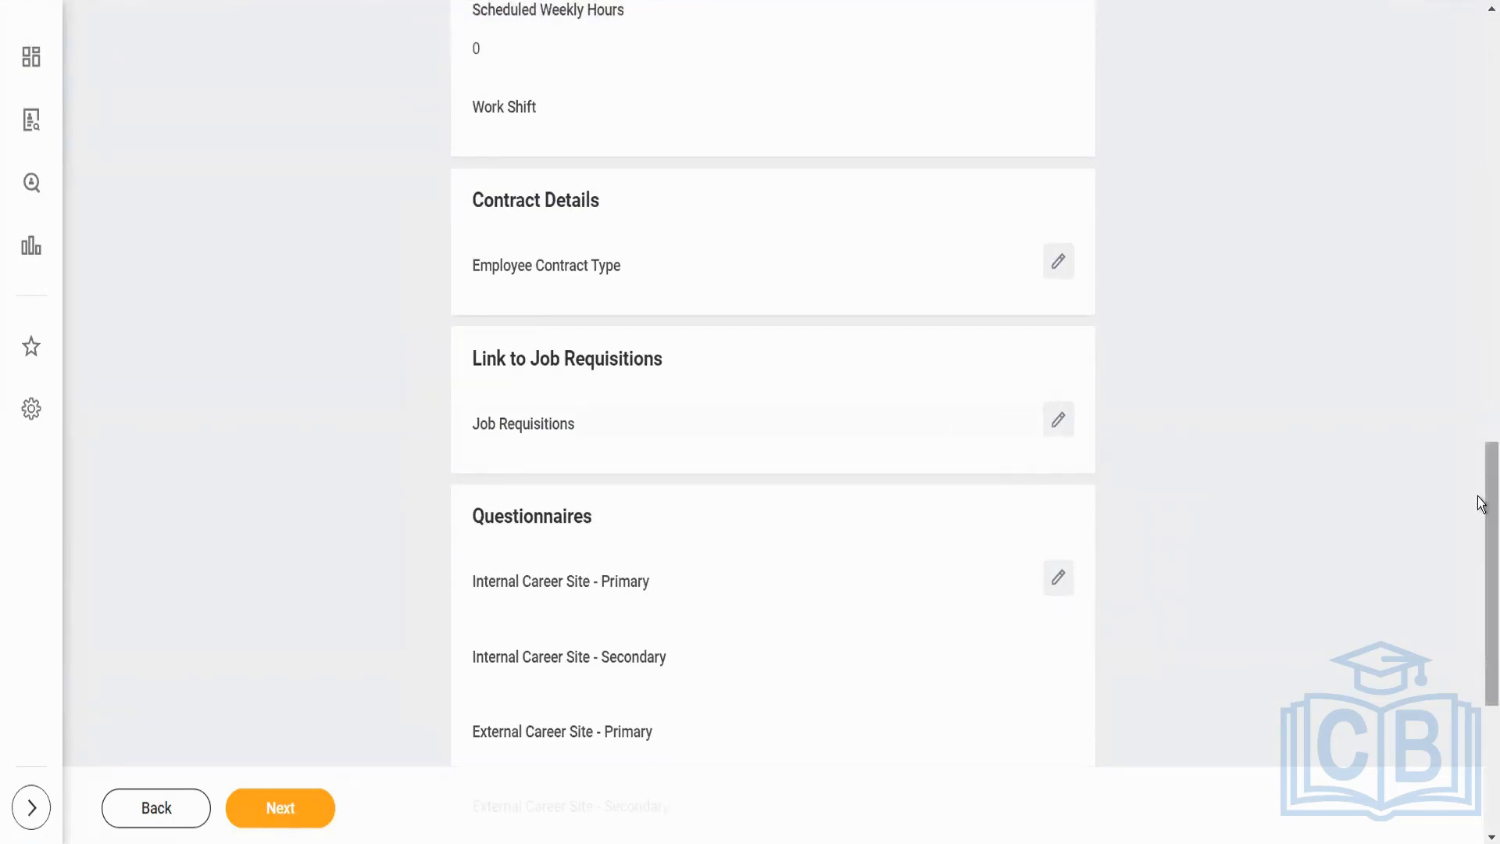
scroll(695, 476, down, 3)
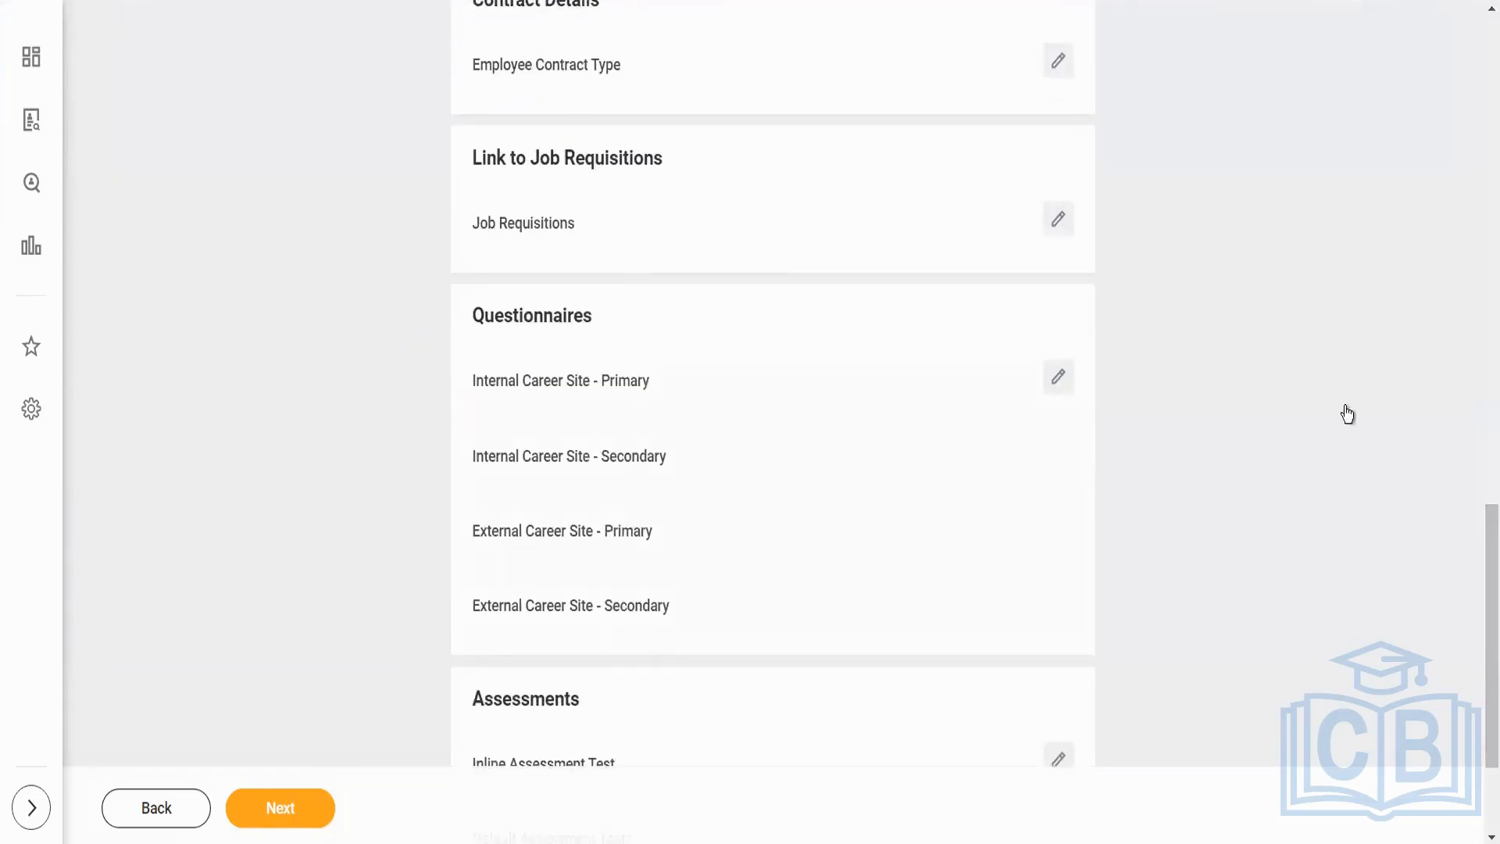
drag(1488, 609, 1480, 678)
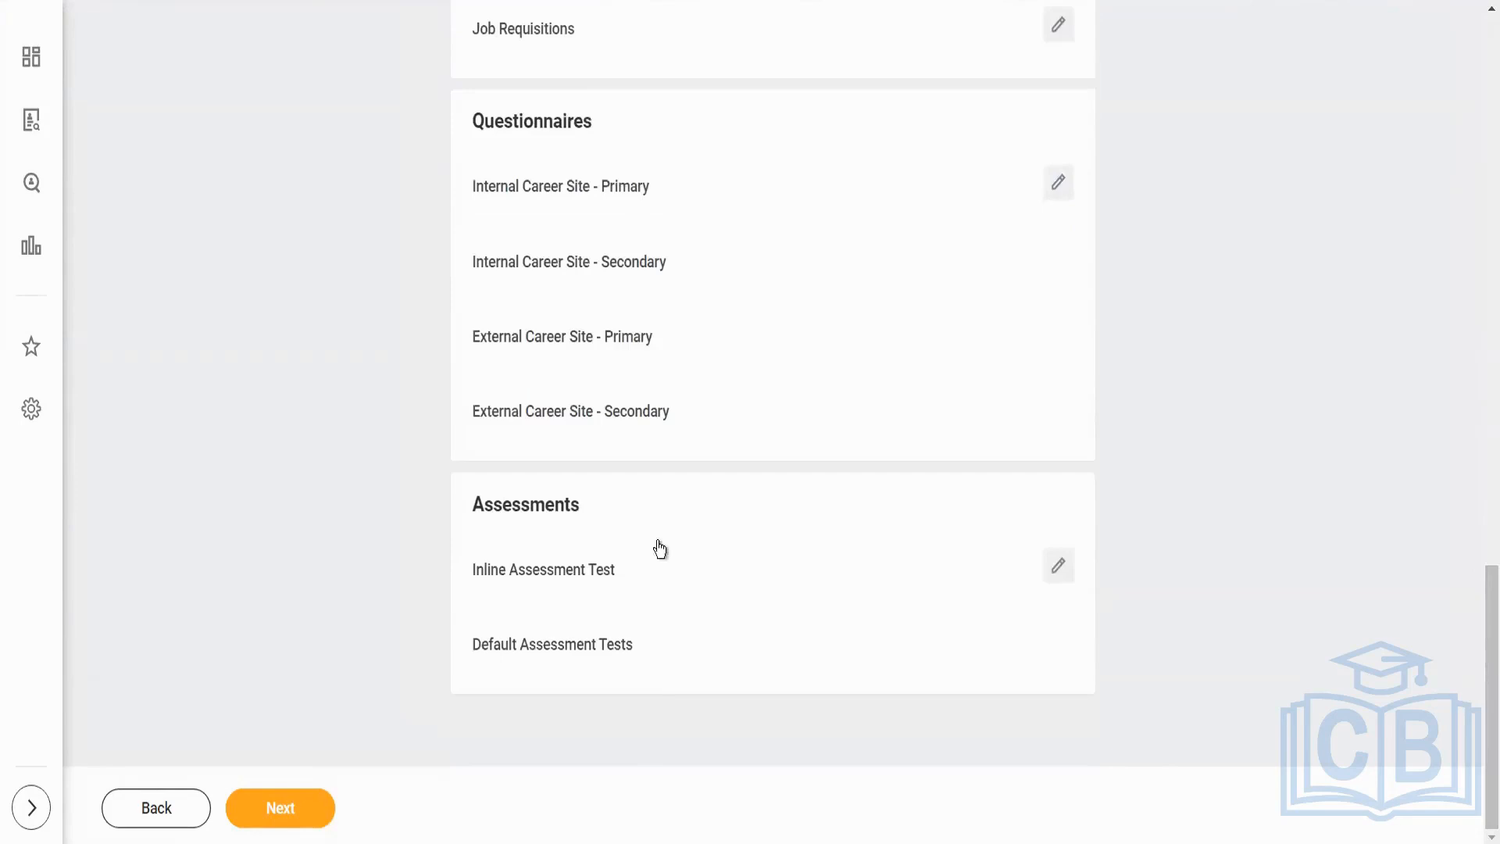
- View the Qualifications and Organizations sections, opening the Company field for editing and cancelling without choosing a company
click(254, 826)
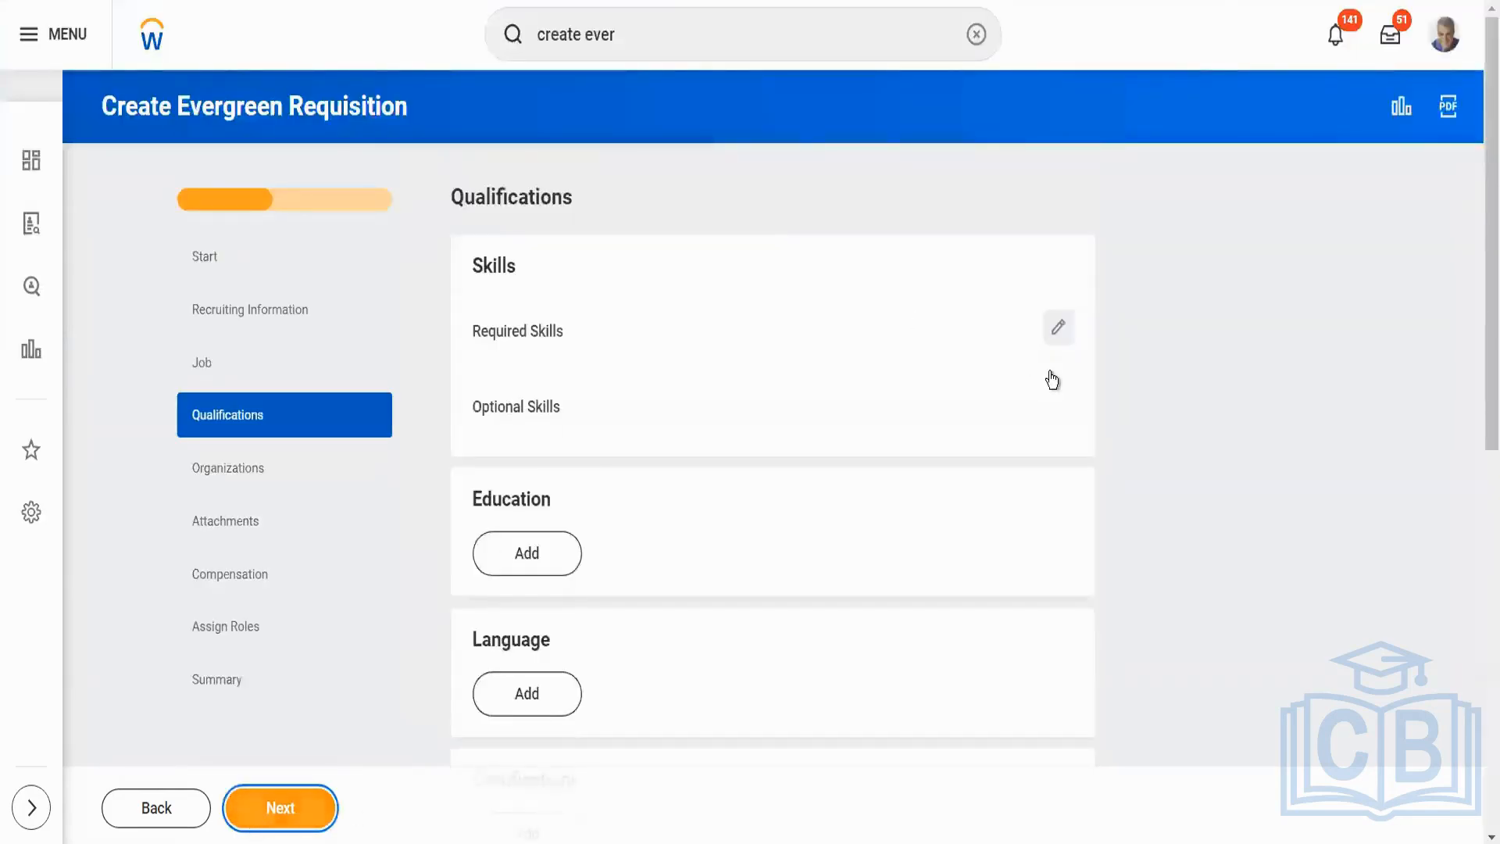
drag(1479, 240, 1480, 166)
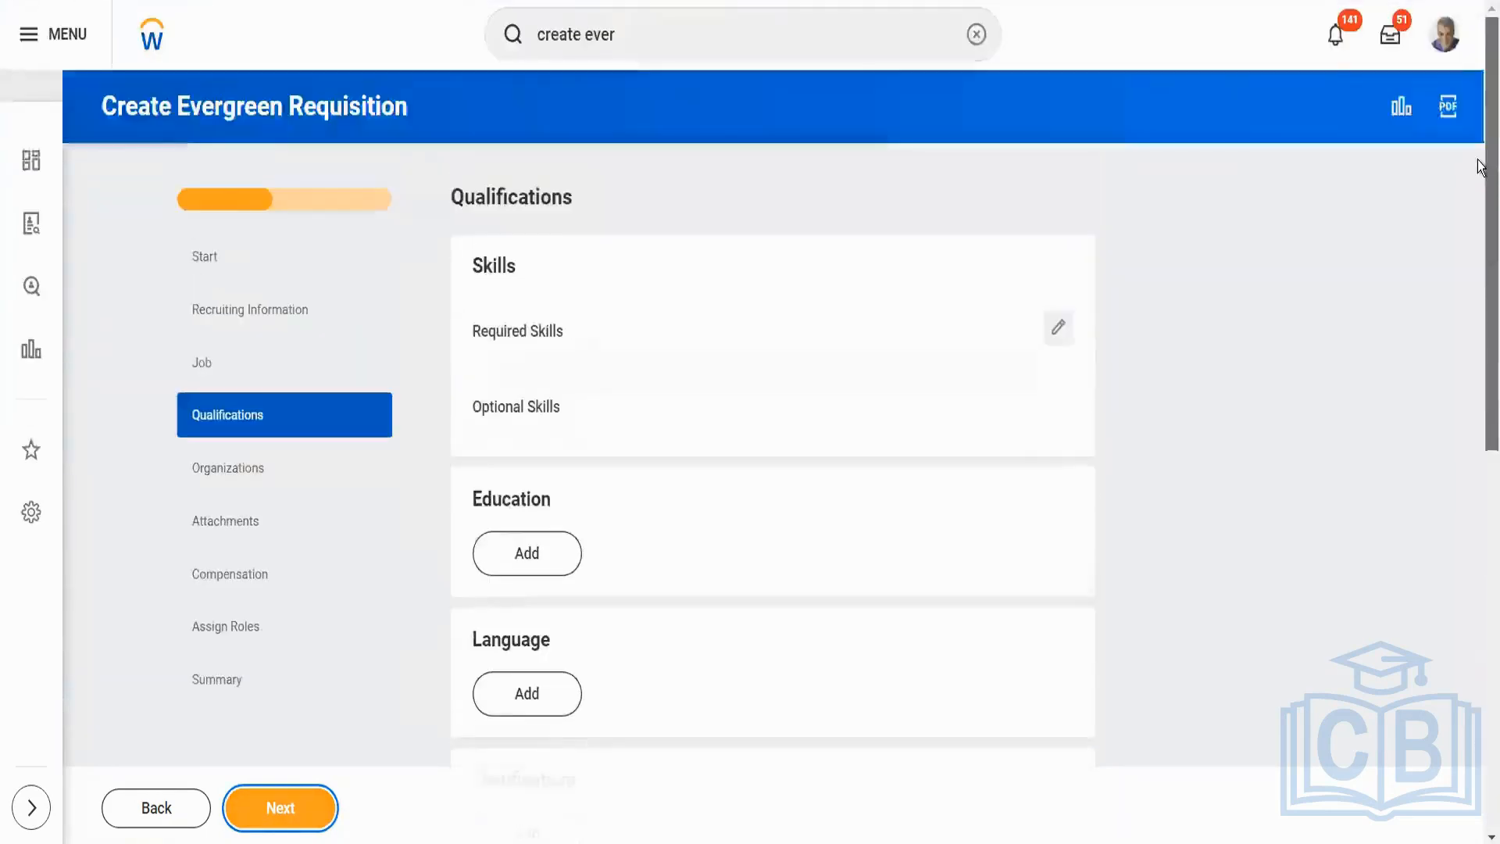
click(280, 808)
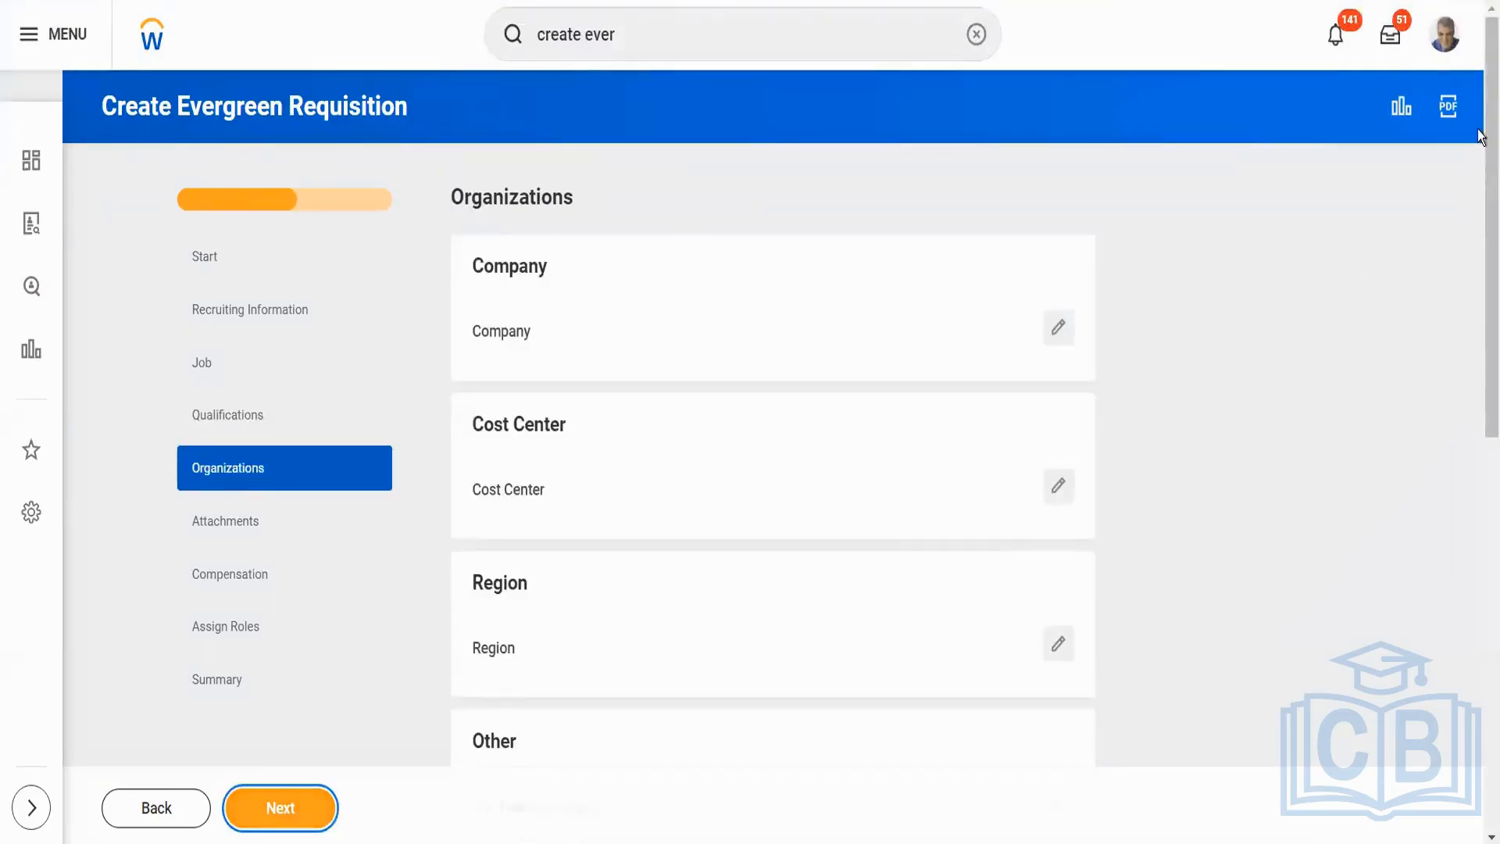
drag(1483, 227, 1482, 66)
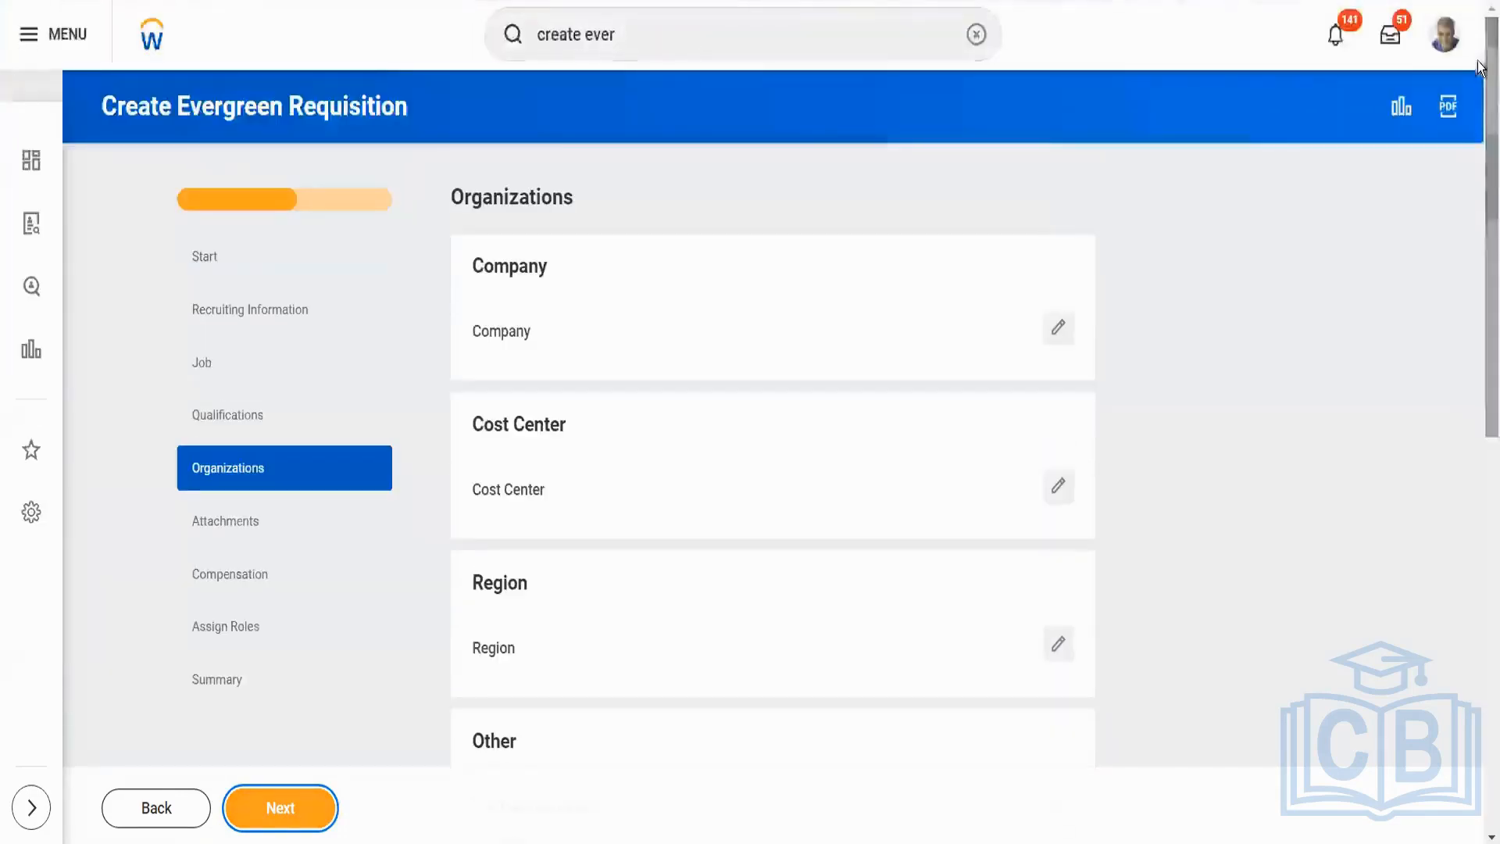
click(1058, 328)
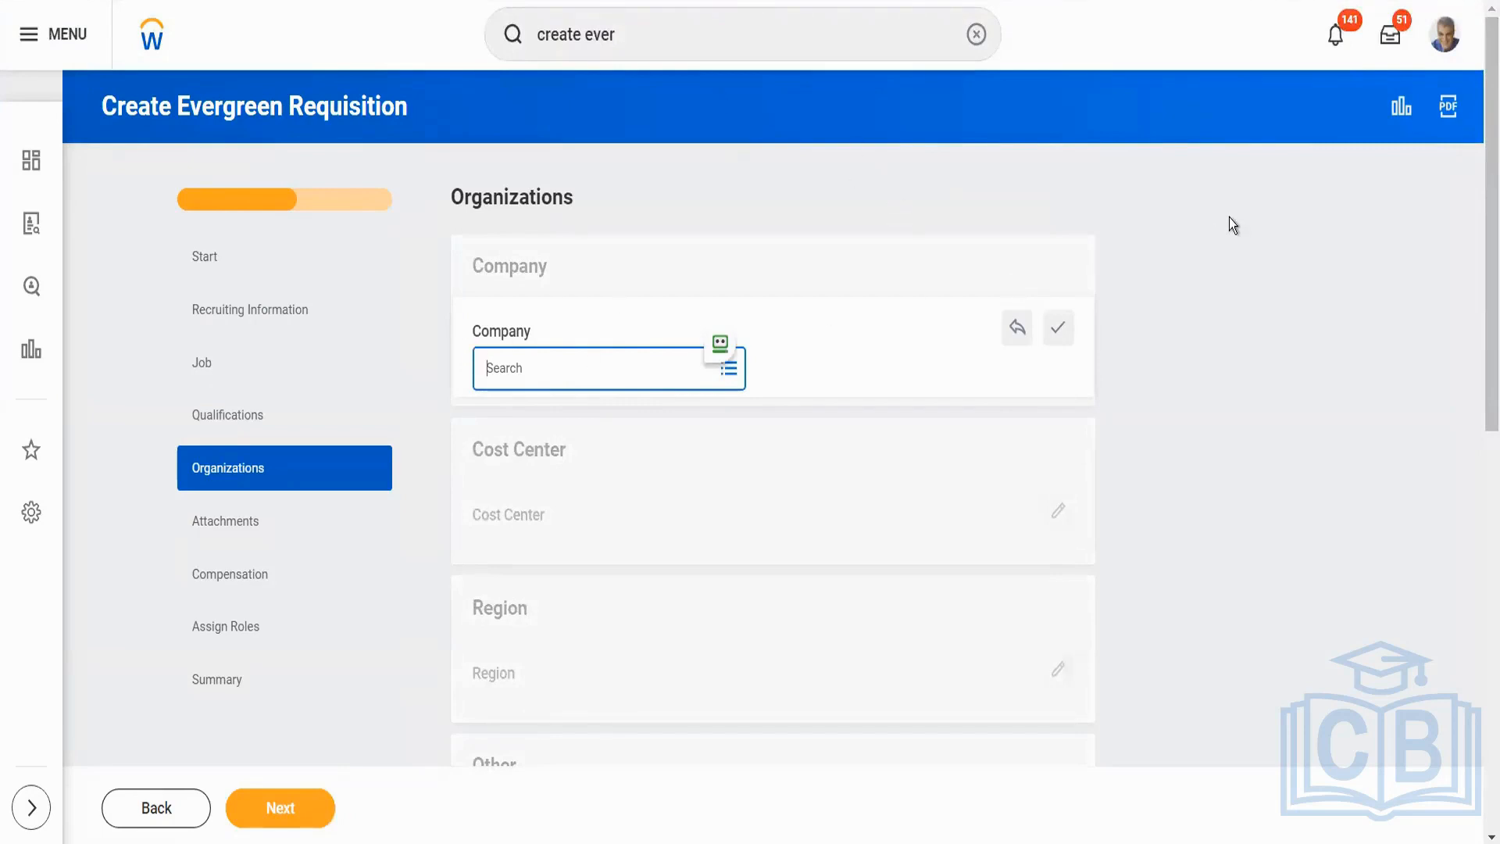
click(1012, 329)
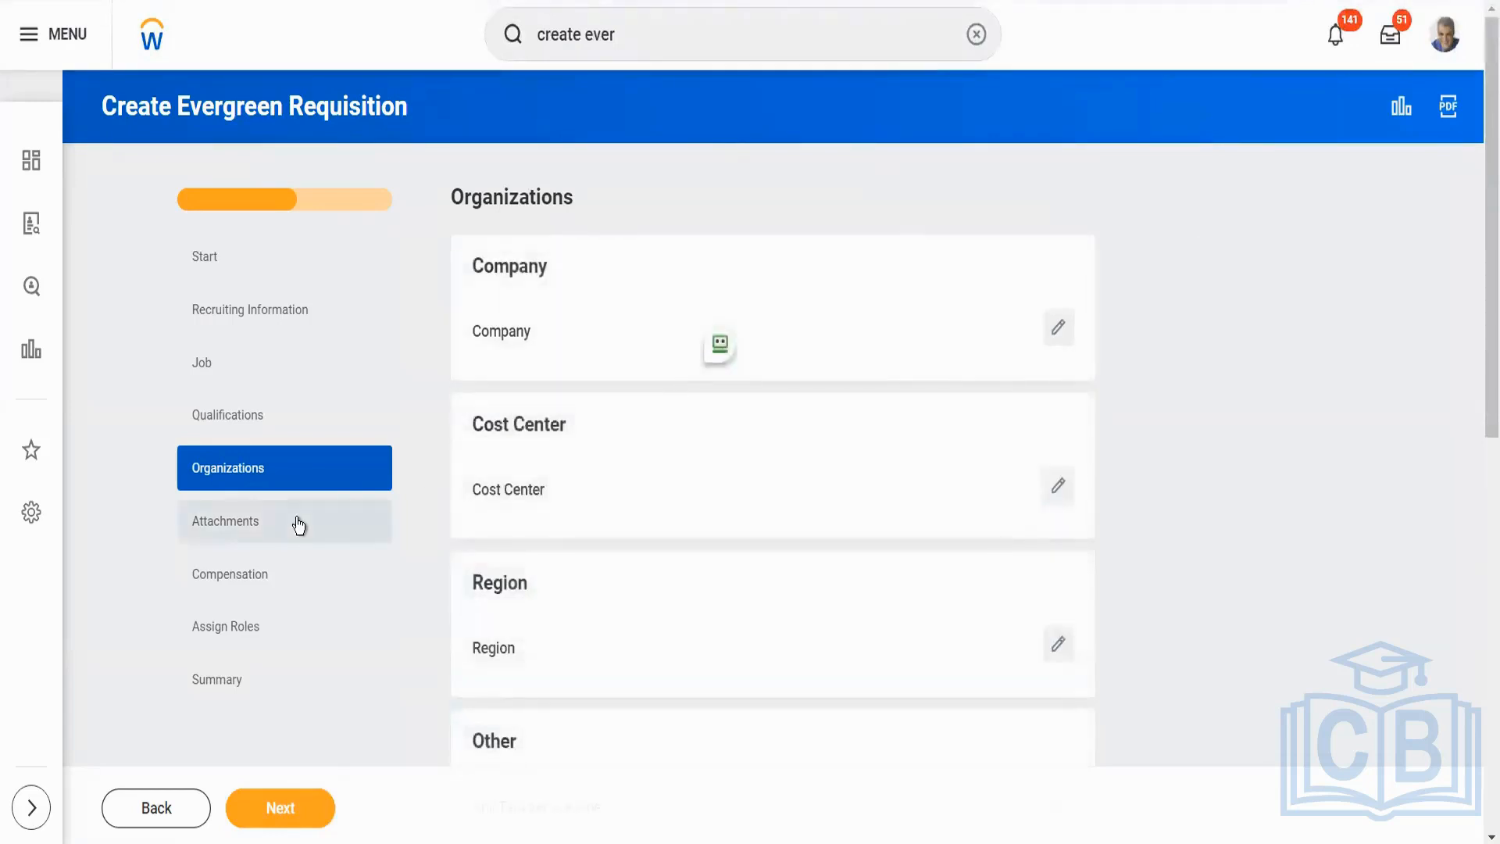
- Go past Attachments to examine the Compensation section from Total Base Pay to Other, and continue through Assign Roles to the Summary
click(298, 522)
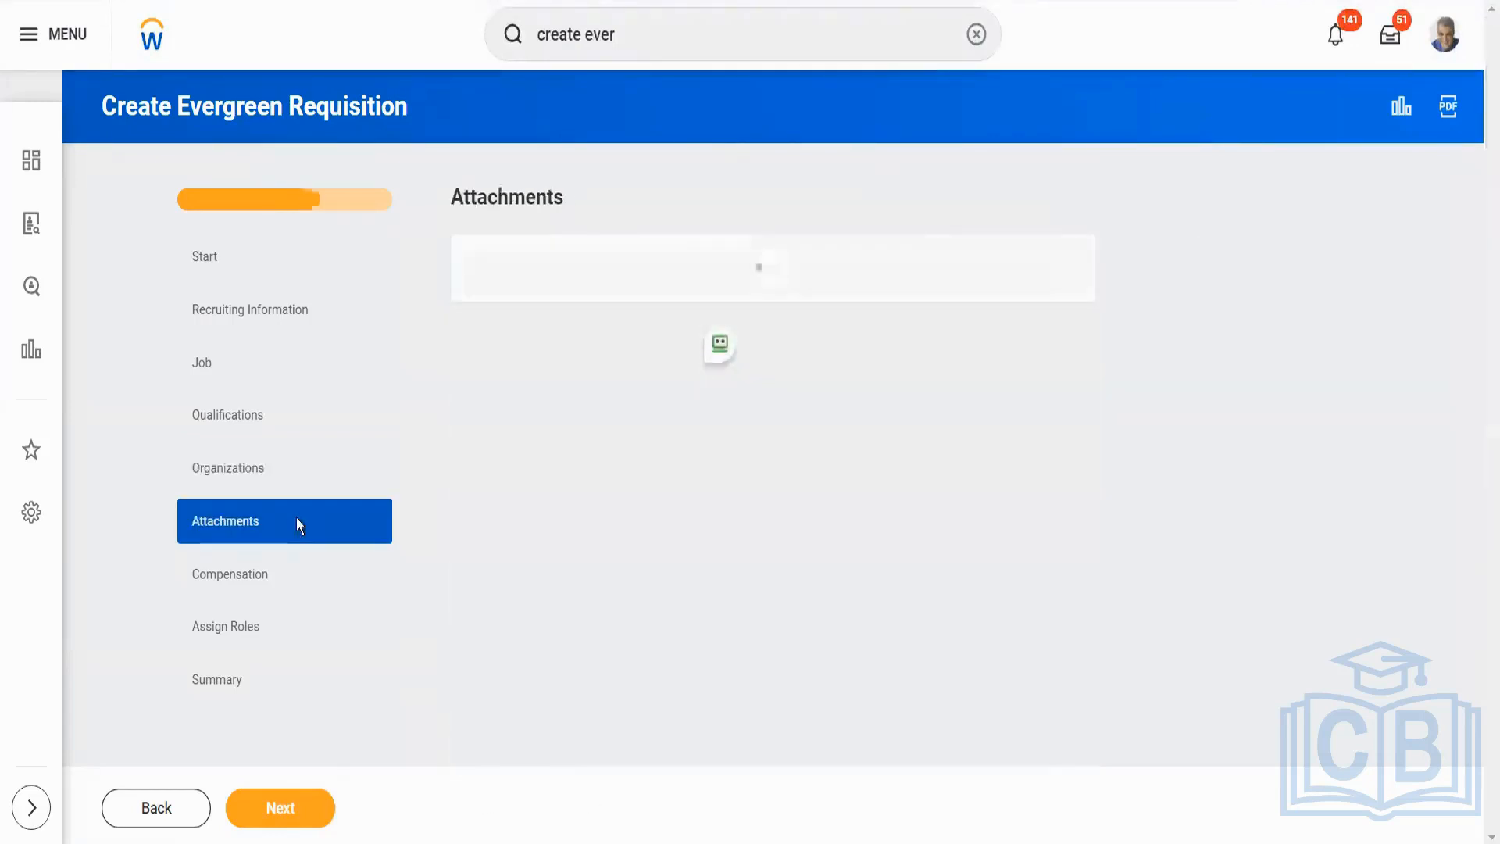
click(312, 589)
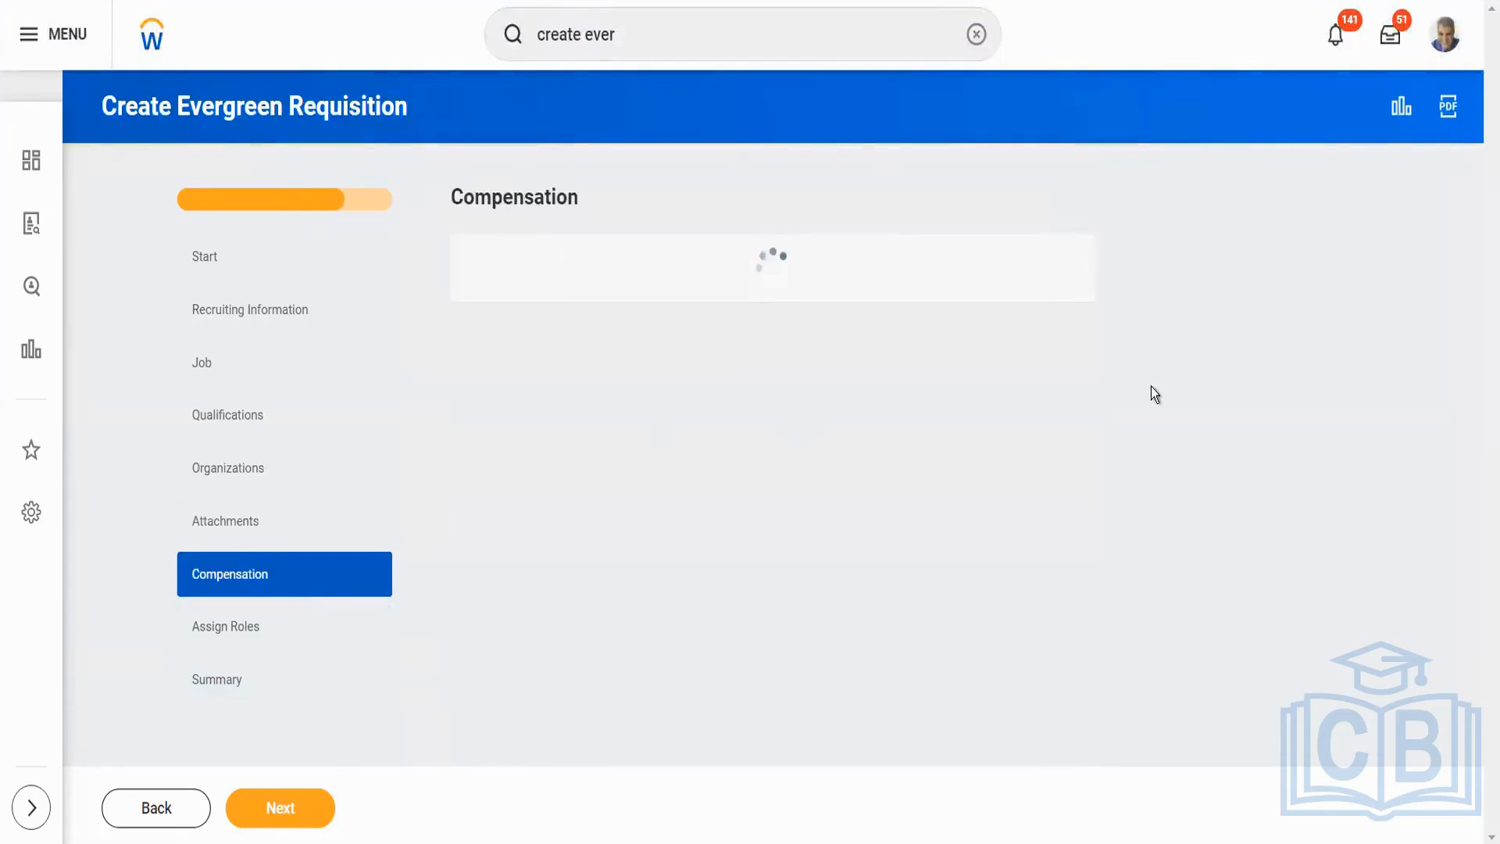
scroll(1479, 180, down, 1)
scroll(1479, 180, down, 3)
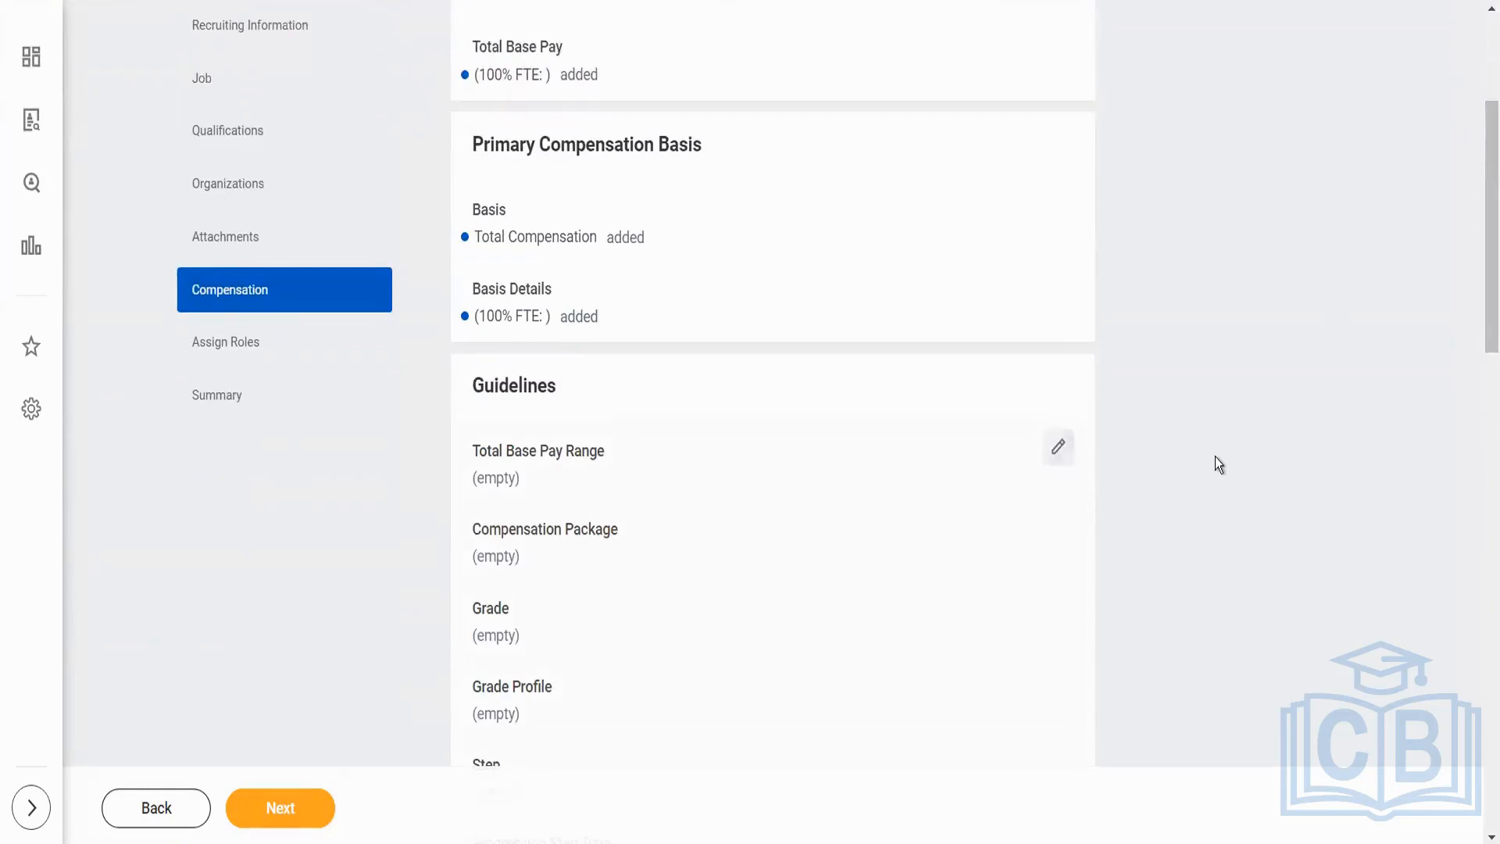
drag(1480, 262, 1311, 420)
drag(1481, 405, 1482, 405)
scroll(1481, 418, down, 3)
scroll(492, 320, down, 1)
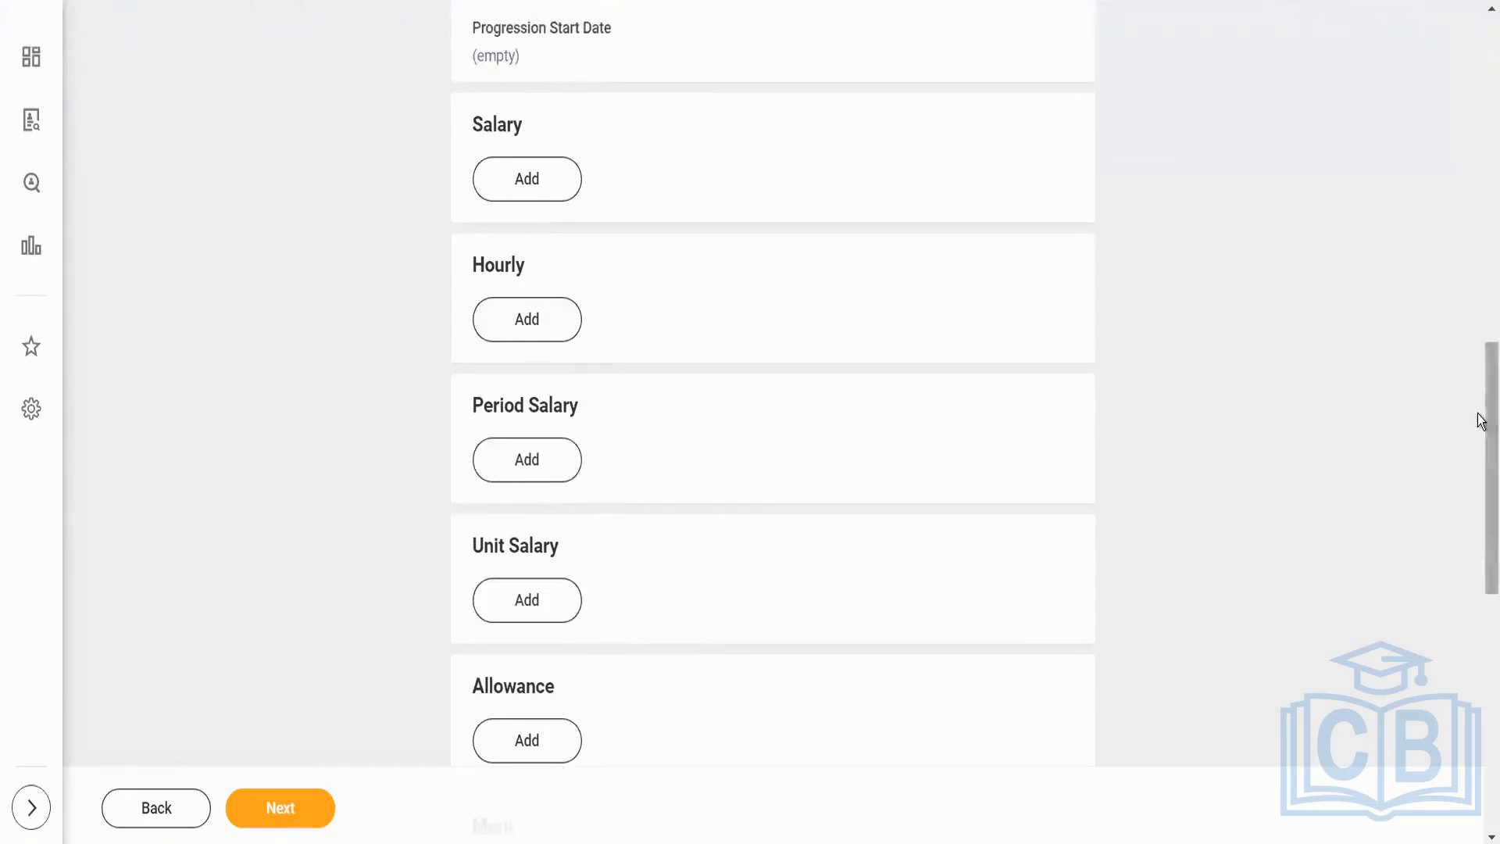
scroll(1478, 419, down, 7)
scroll(1479, 666, down, 3)
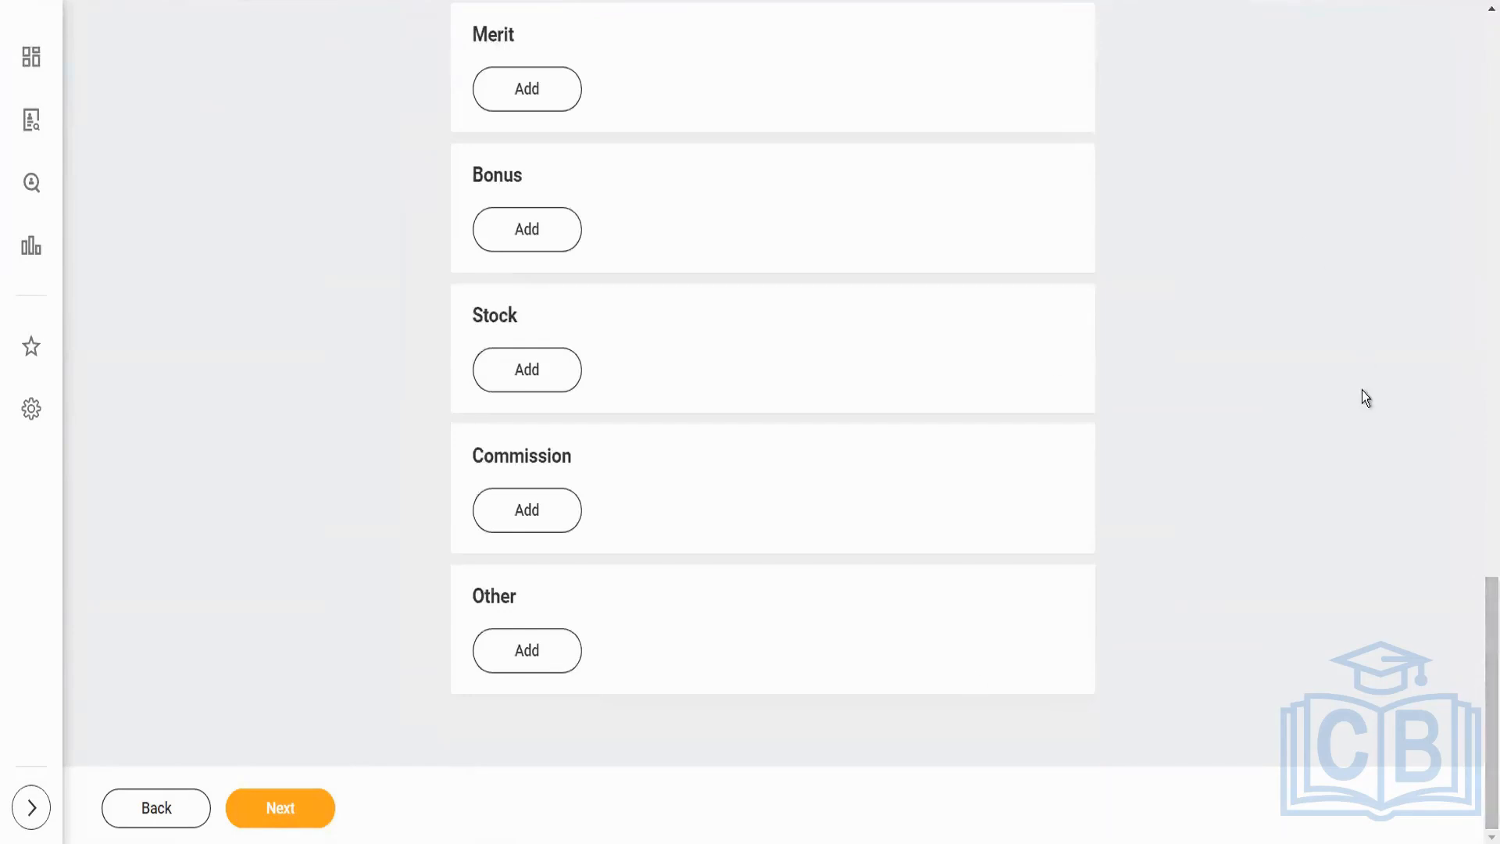
drag(1481, 672, 1477, 78)
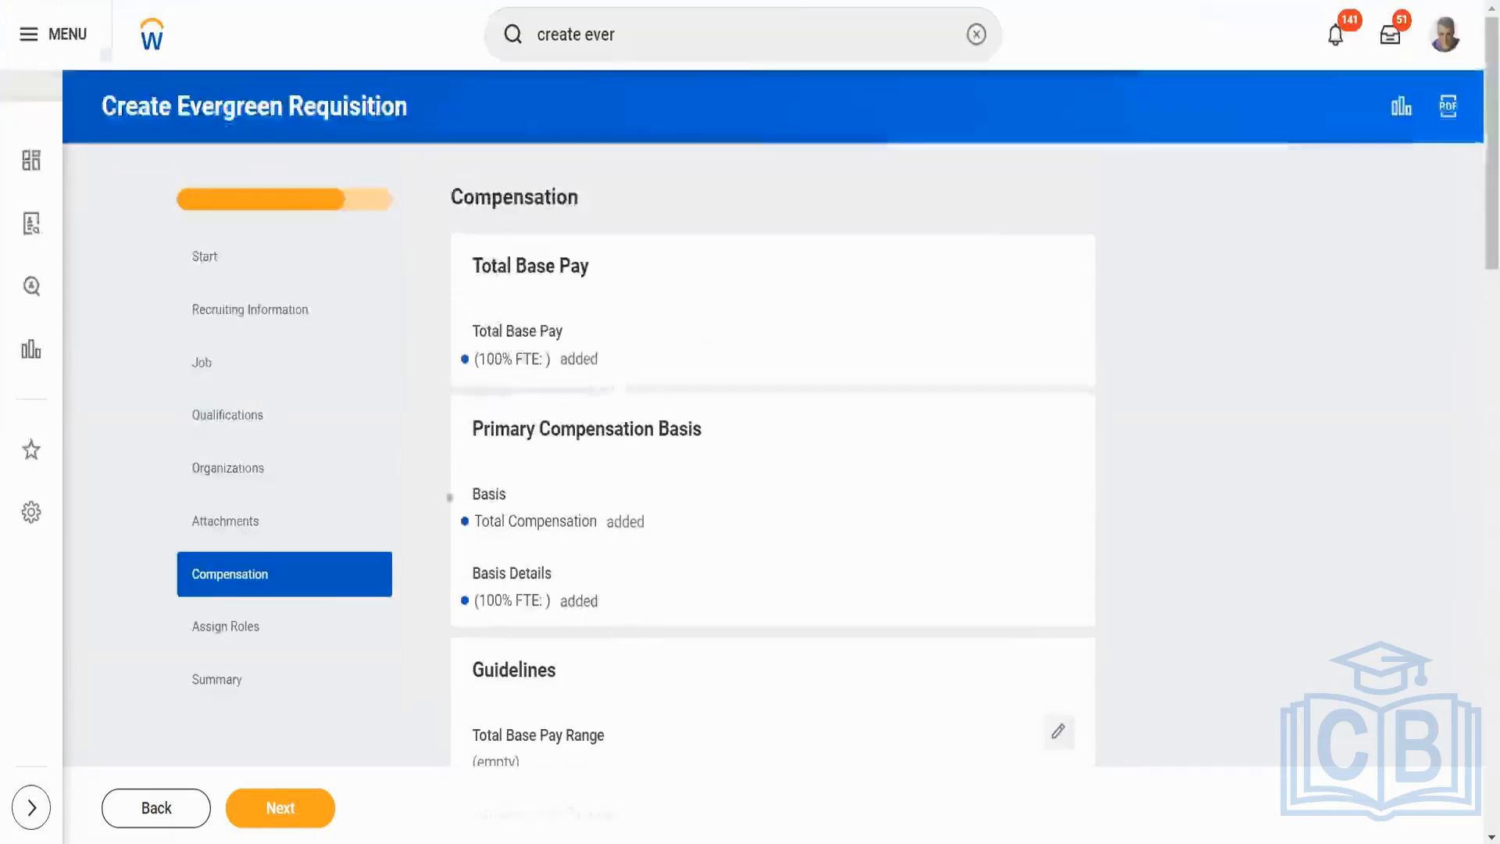
click(263, 642)
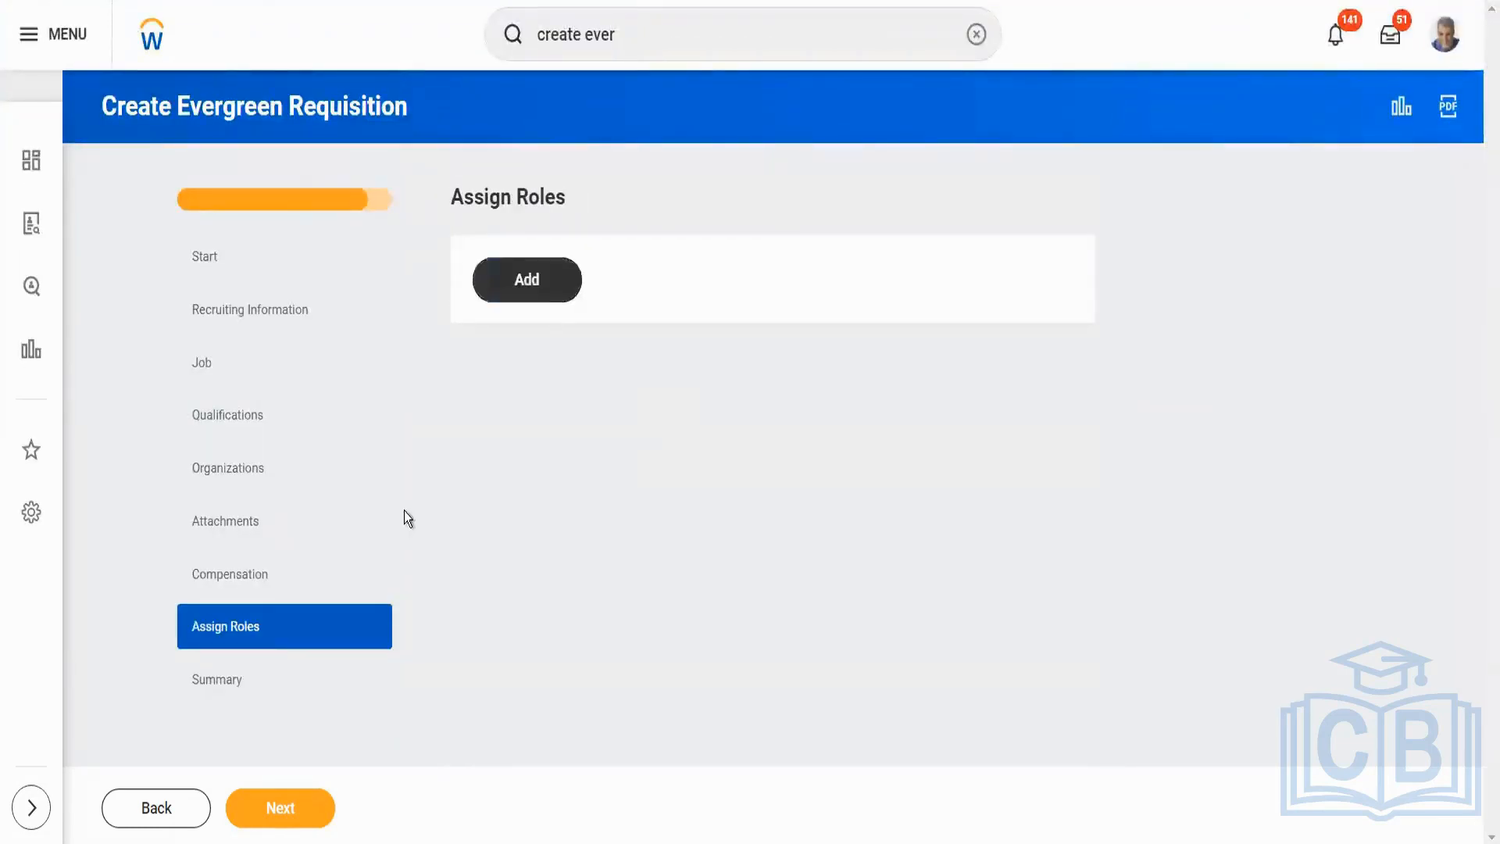
click(274, 686)
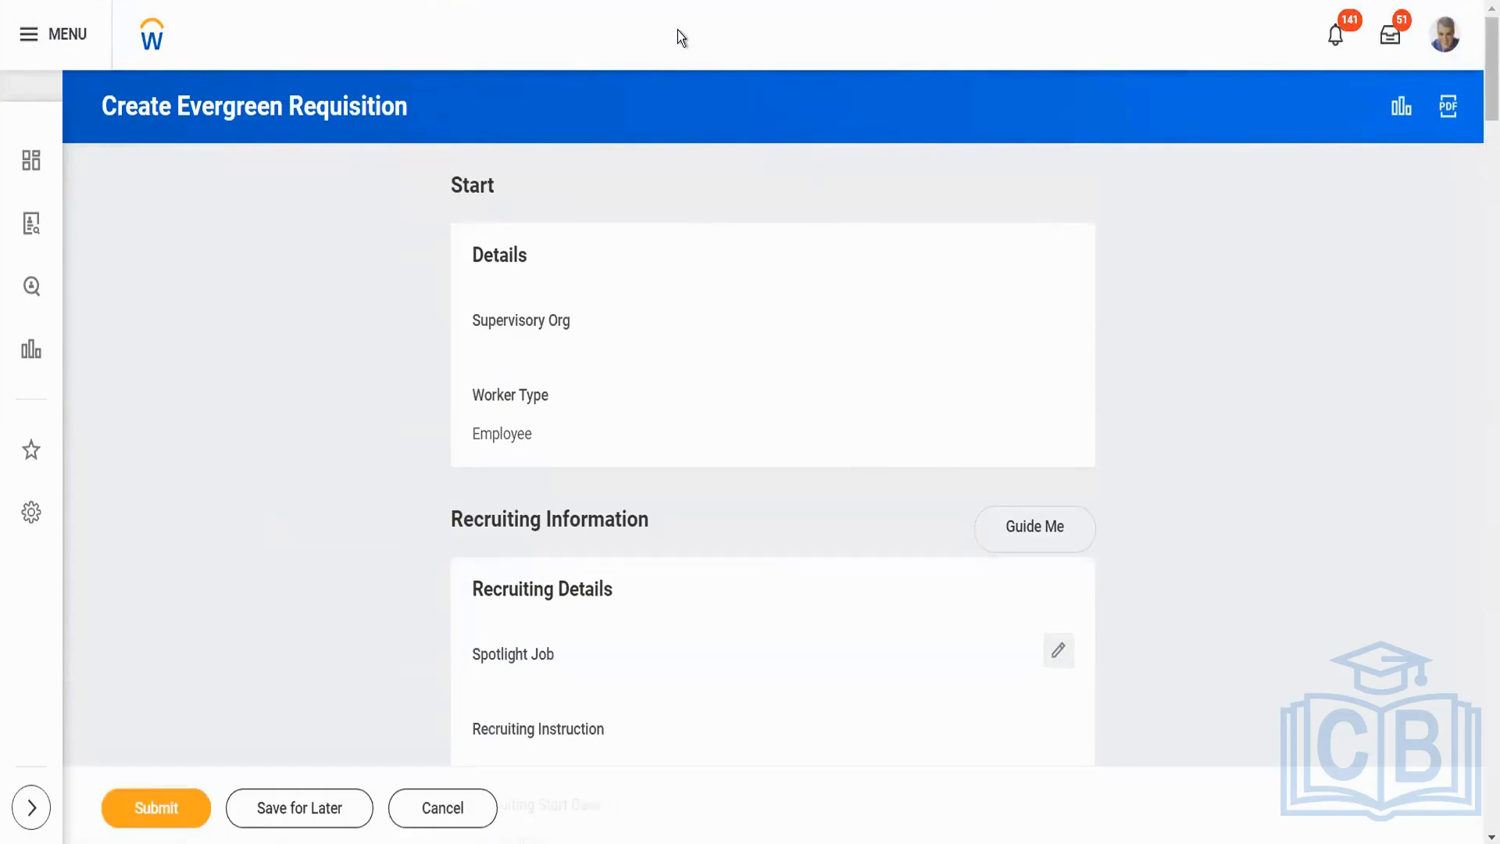
- Start the Create Confidential Job Requisition task, discarding the evergreen requisition, and accept the prefilled supervisory organization with worker type Employee
click(656, 28)
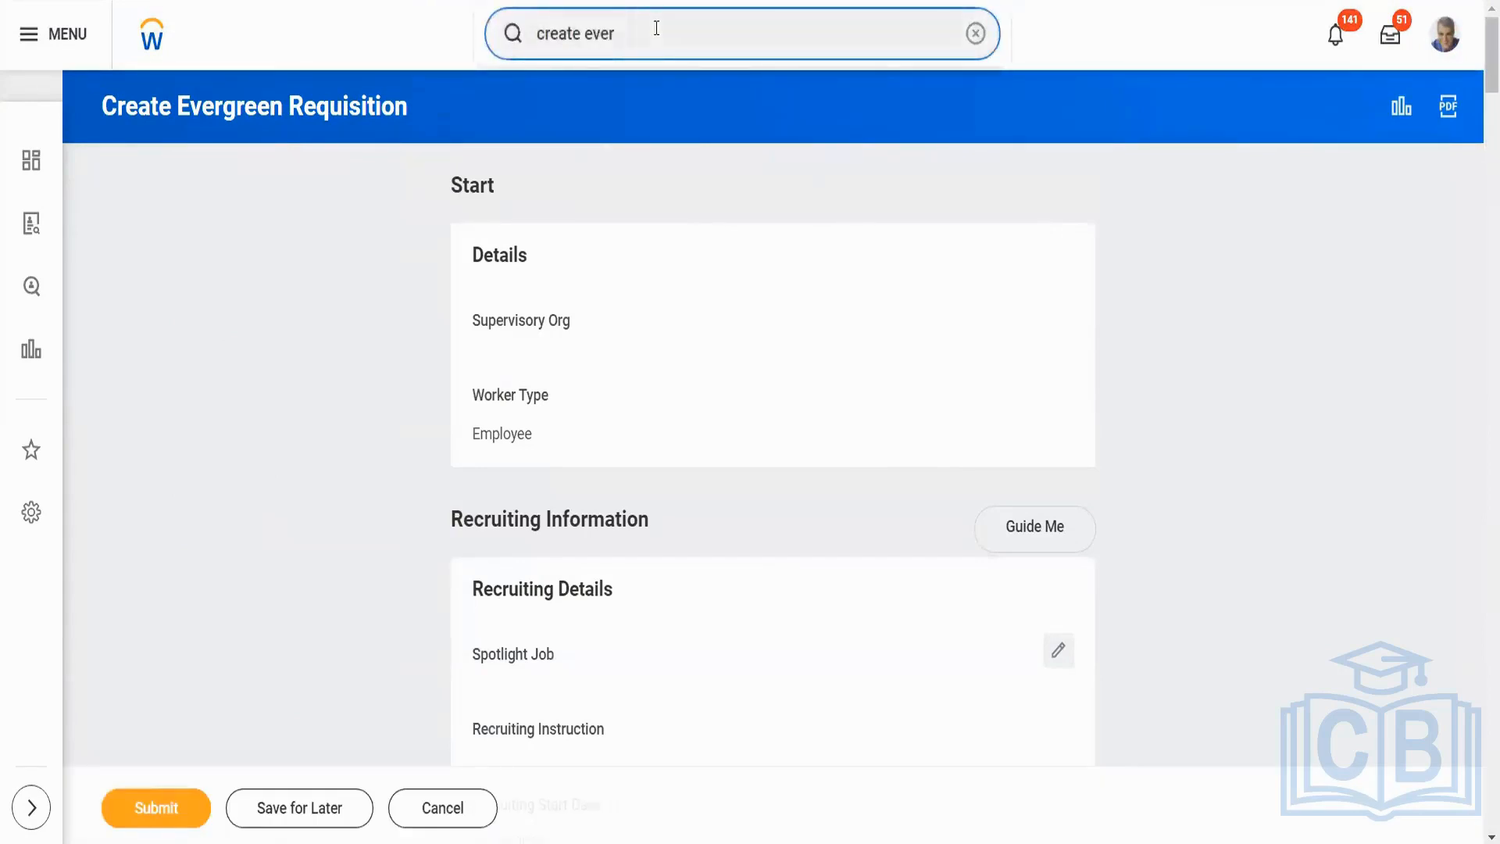
key(BackSpace)
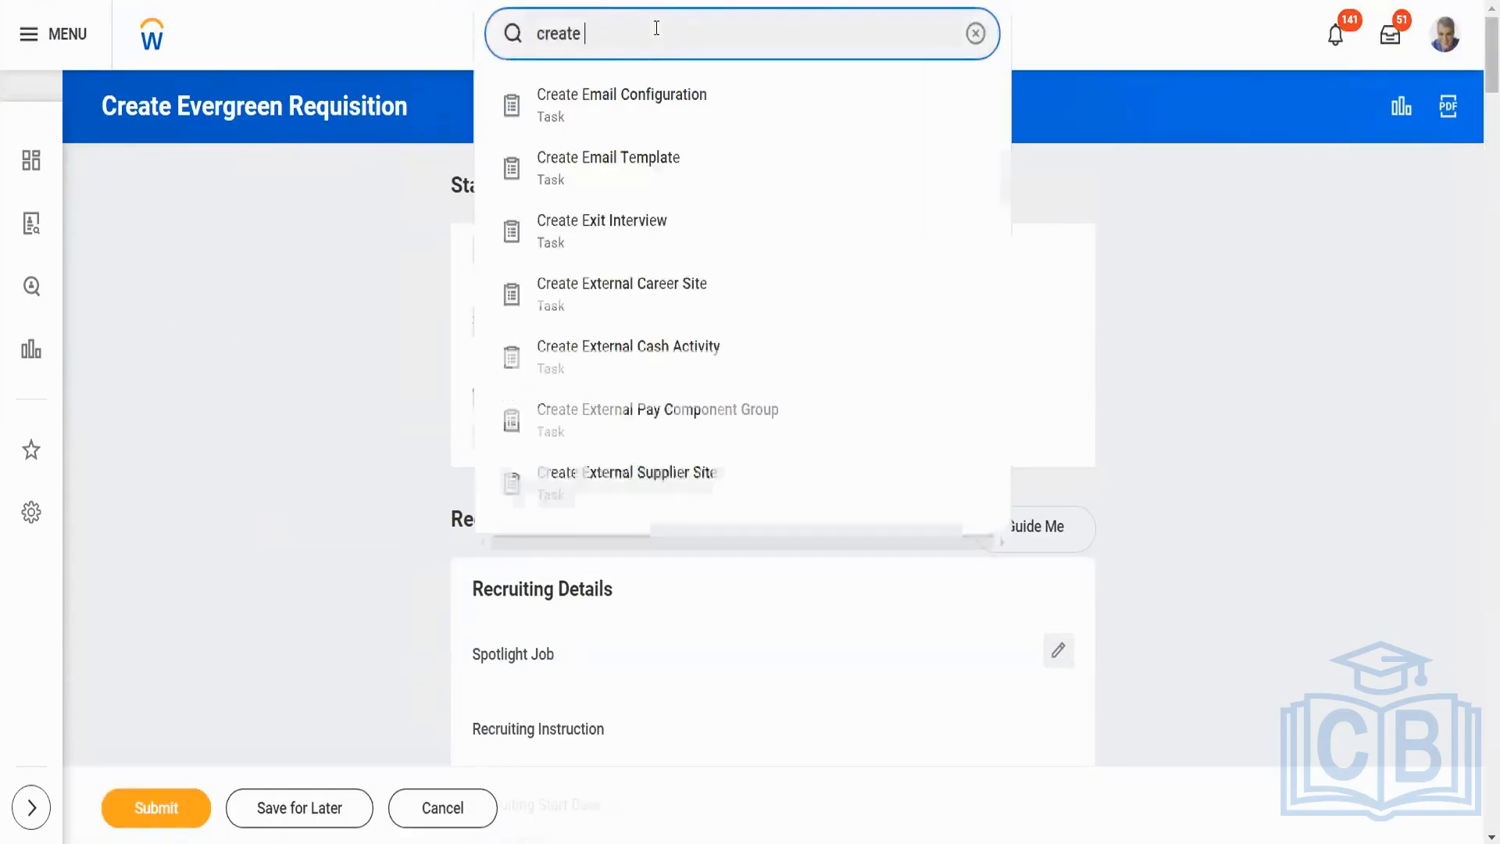
text(confide)
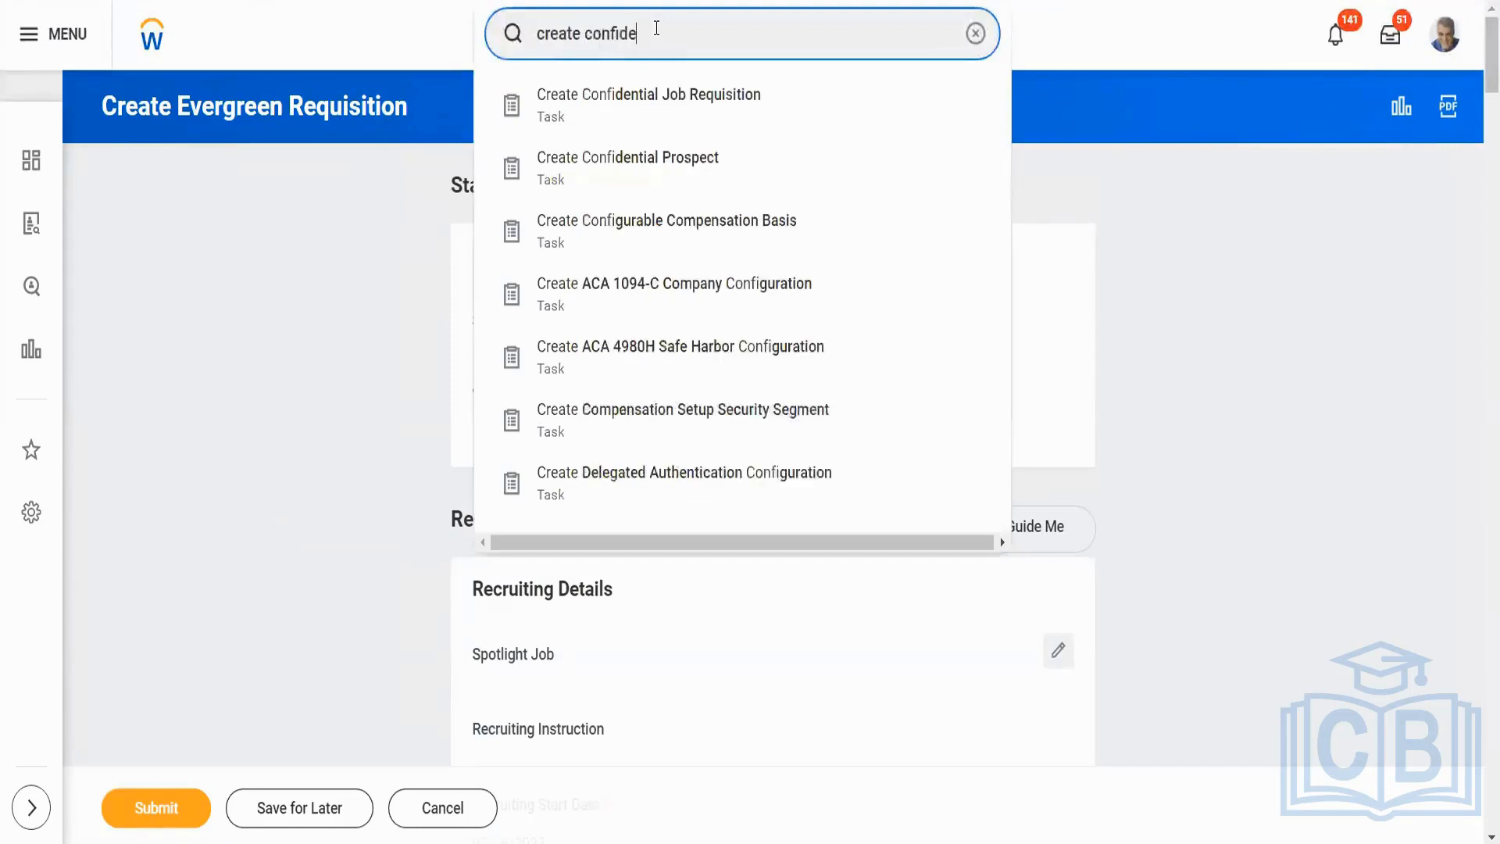
click(665, 98)
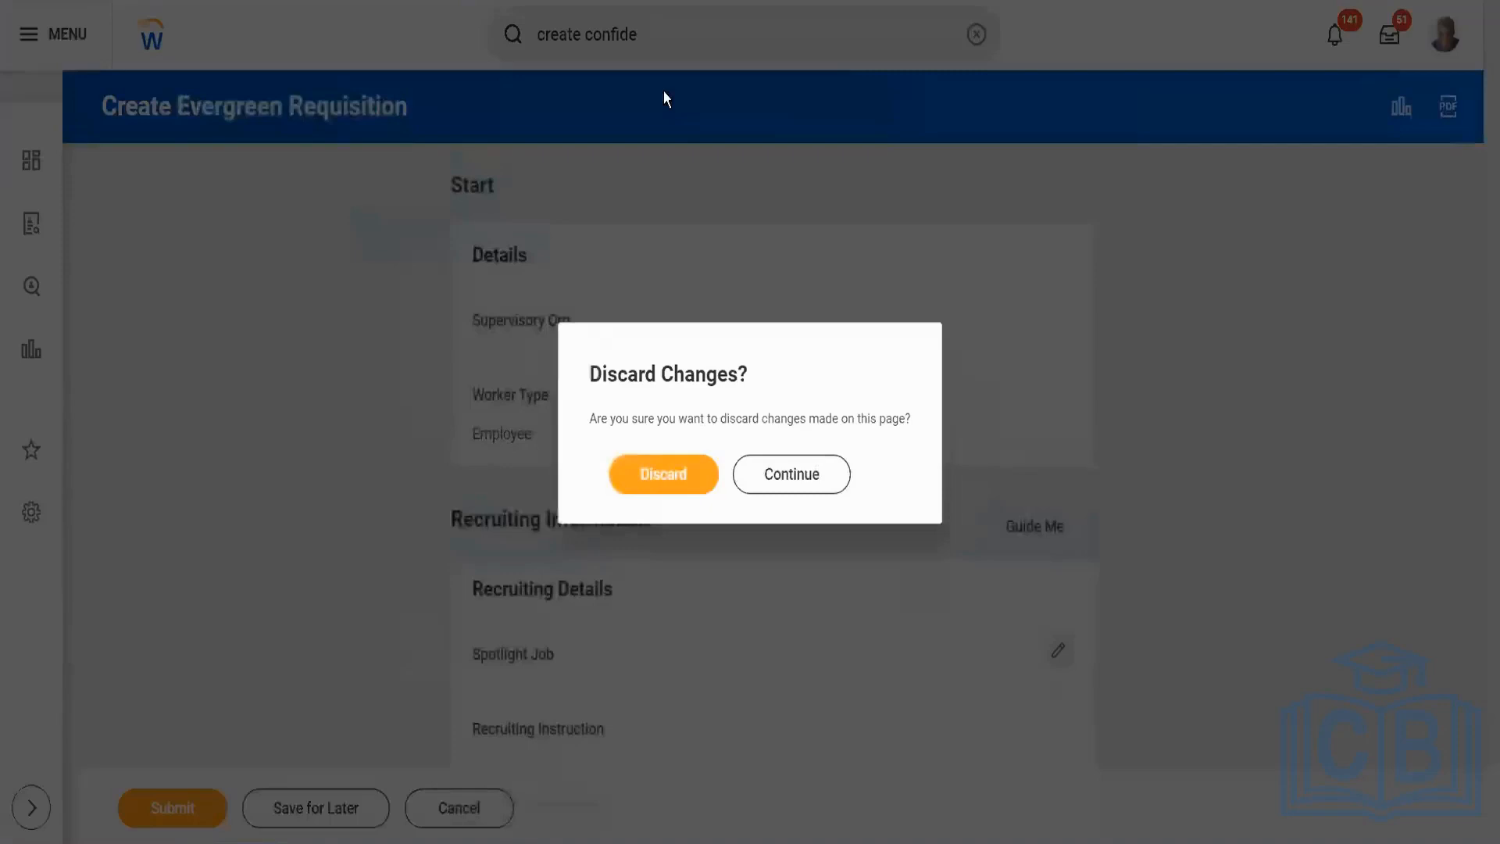
click(652, 483)
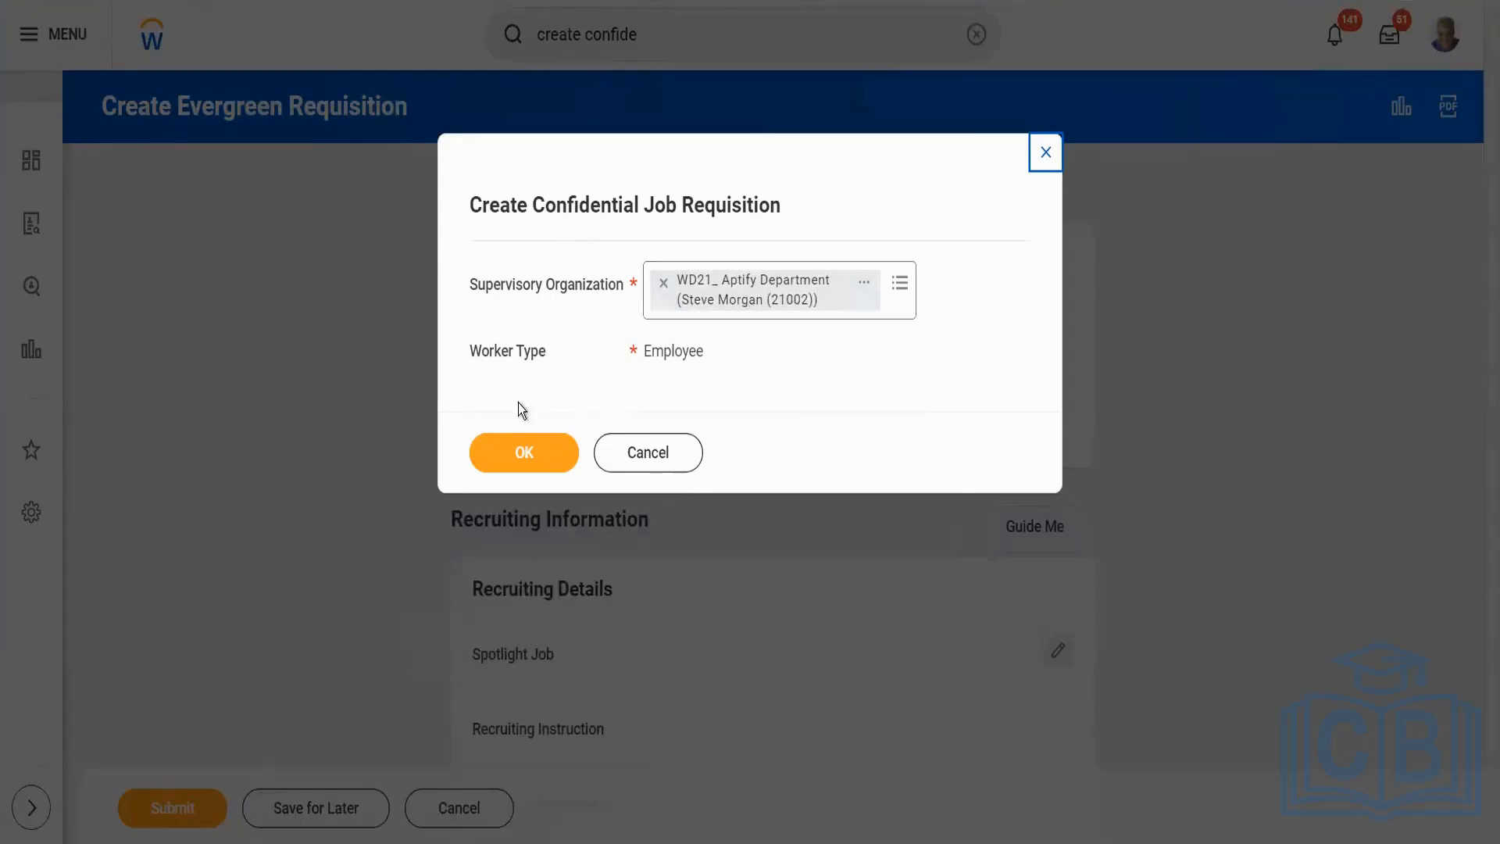
click(520, 455)
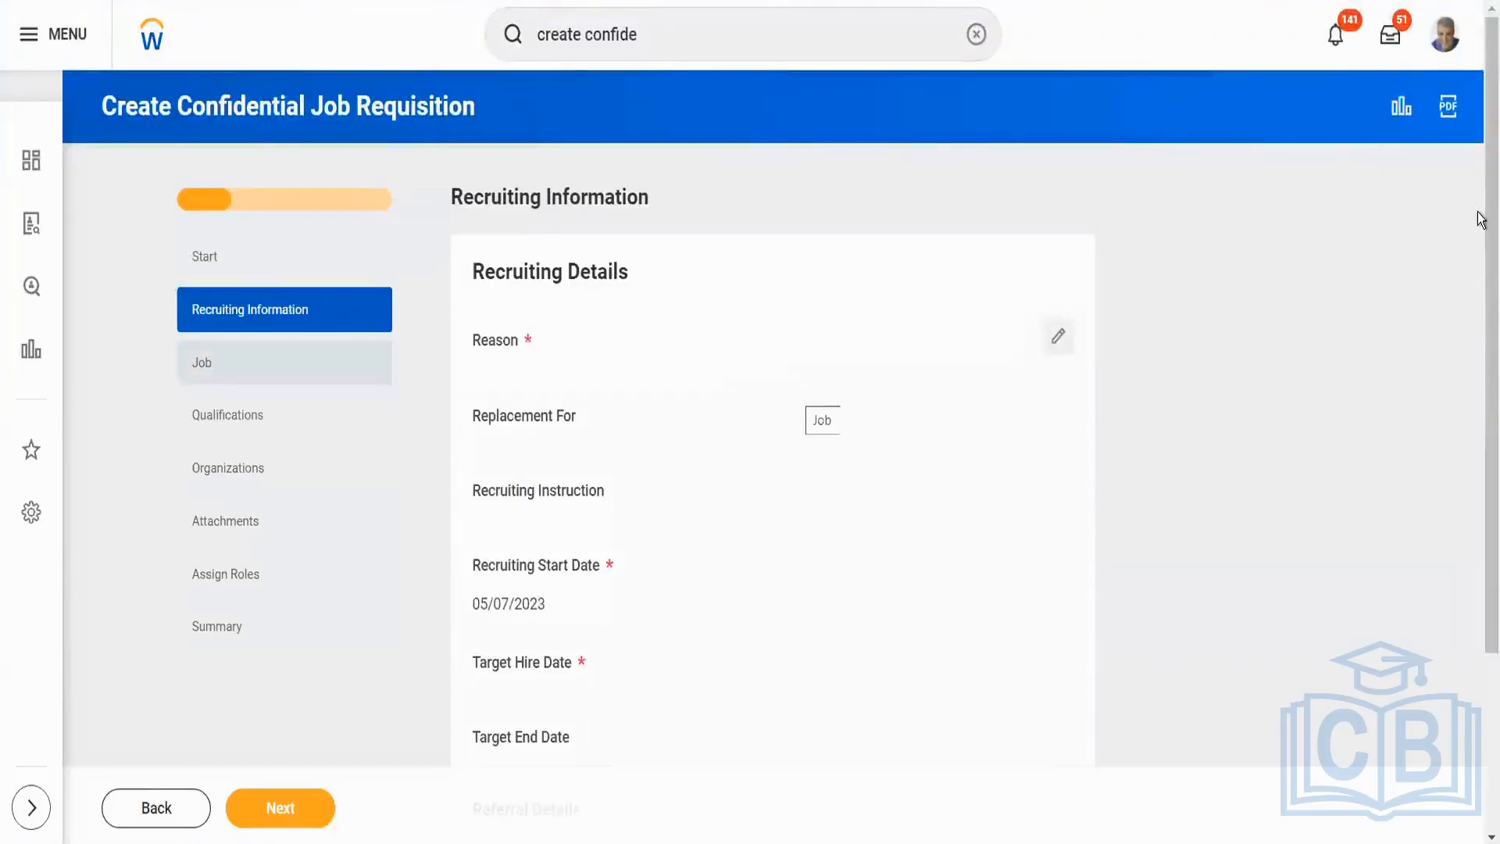
- Examine the confidential requisition's Recruiting Information section, covering Recruiting Details and Referral Details
drag(1491, 272, 1490, 338)
click(1272, 622)
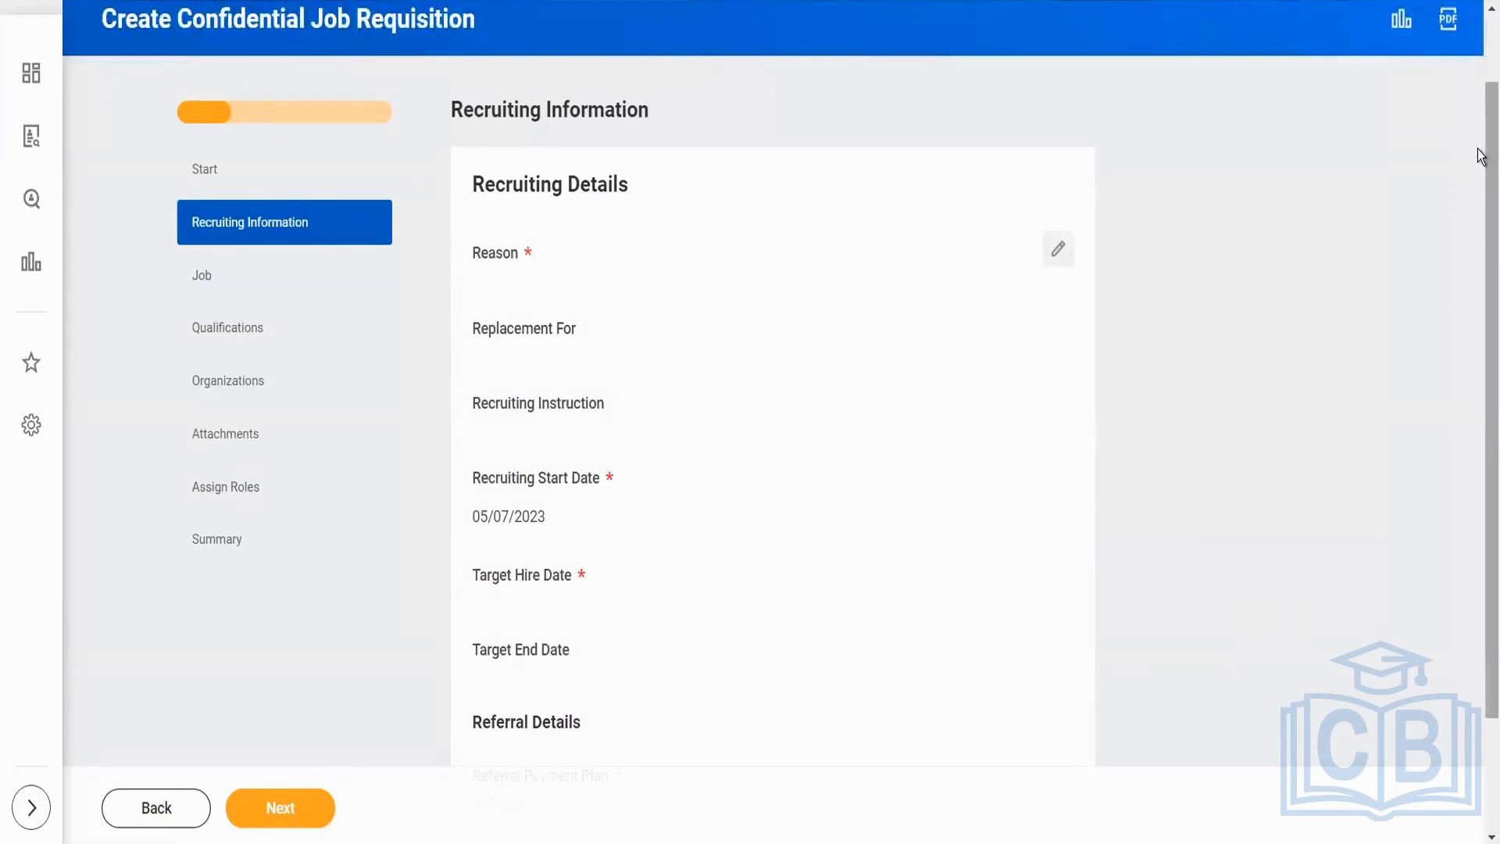
scroll(1479, 154, down, 1)
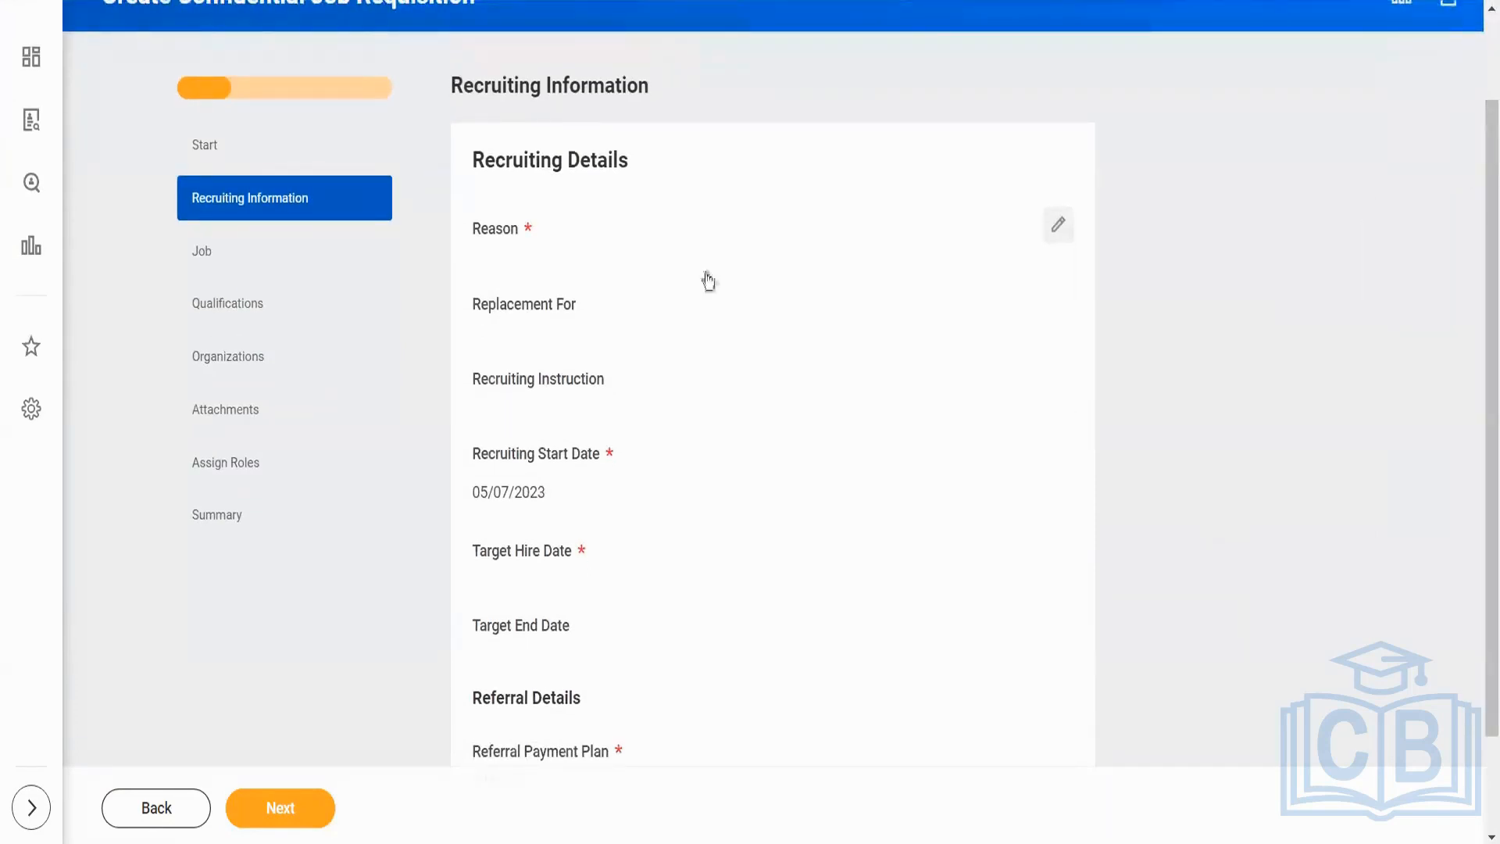
mouse_move(1481, 247)
mouse_down()
mouse_move(1481, 314)
mouse_move(1483, 261)
mouse_up()
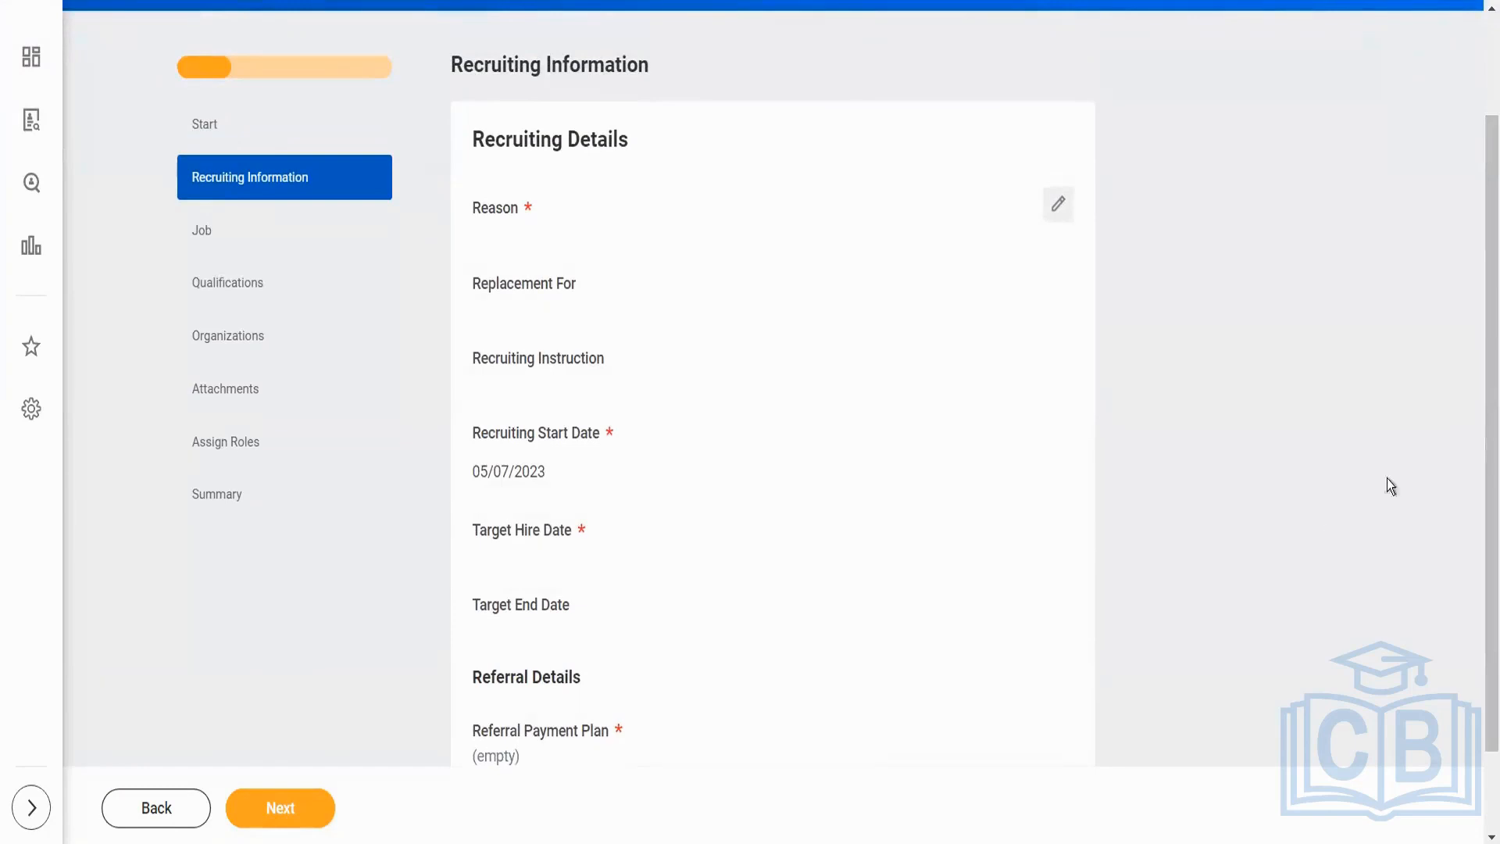
scroll(1480, 255, down, 1)
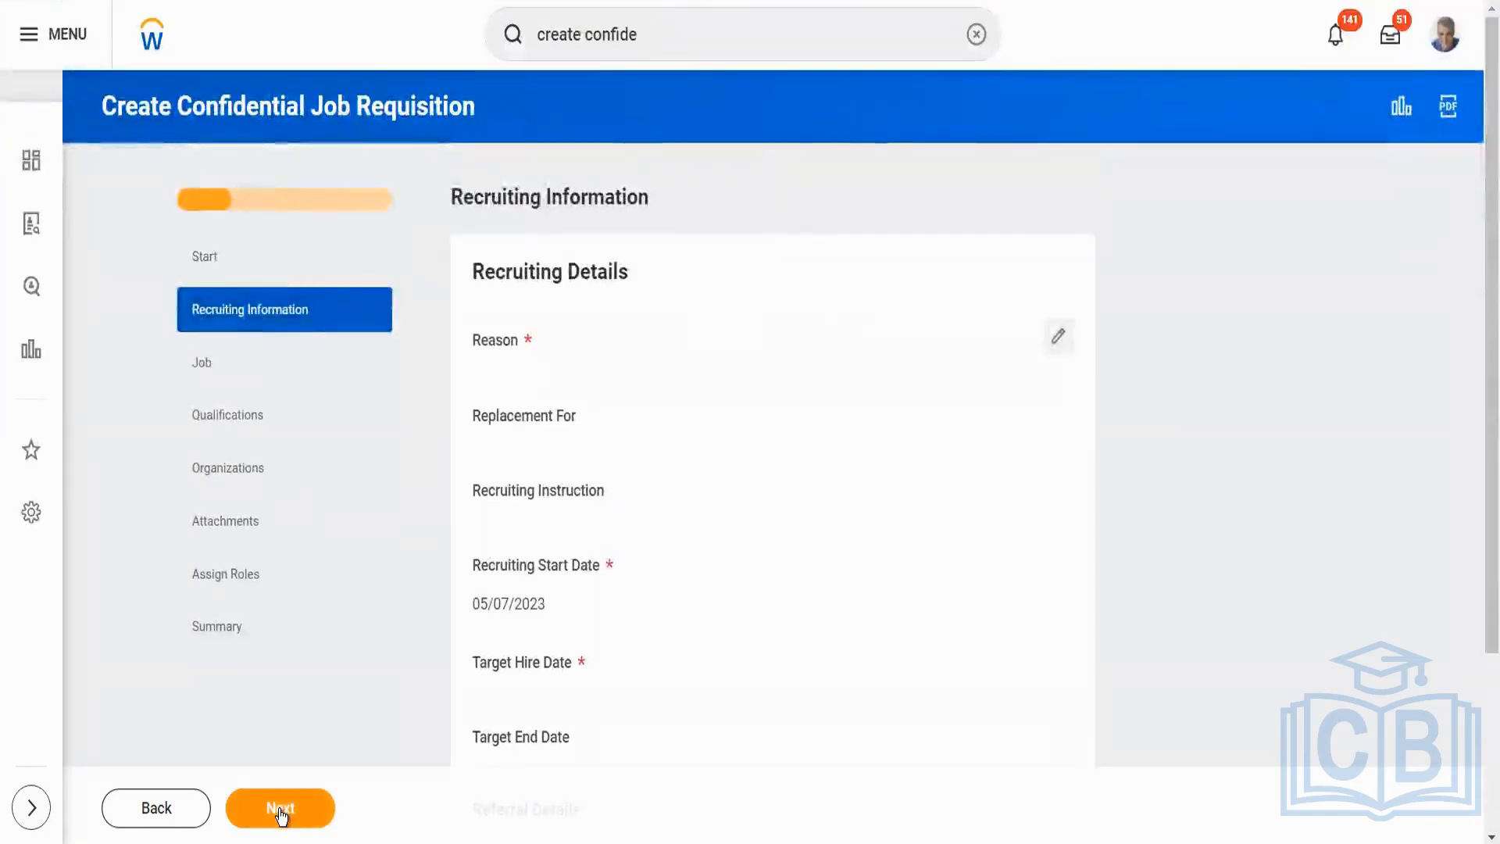
- Continue to the confidential requisition's Job section and look over its Job Details
click(283, 809)
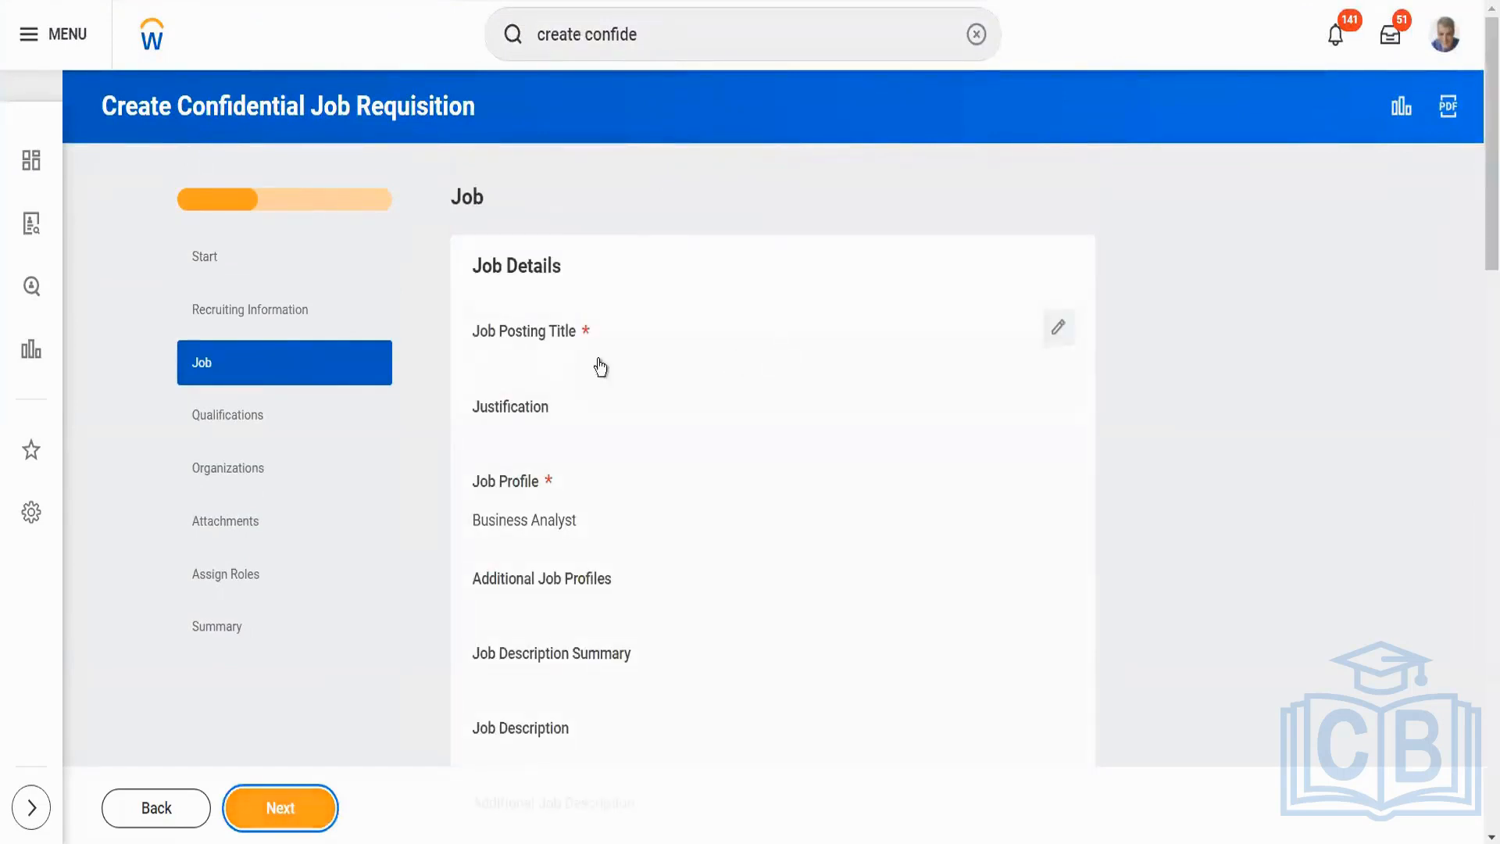
drag(1485, 135, 1479, 1)
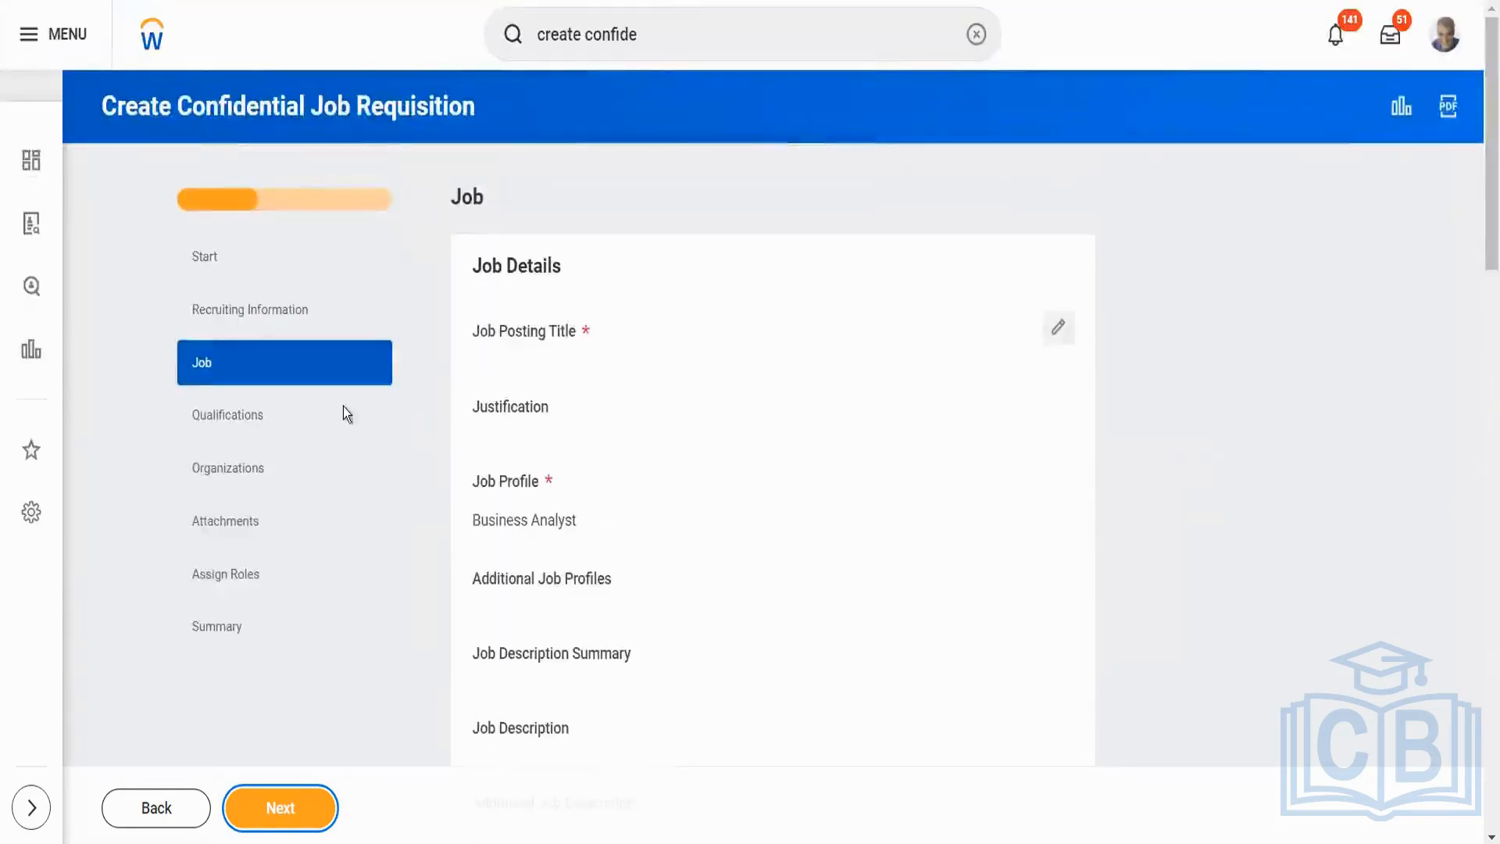
mouse_move(1480, 86)
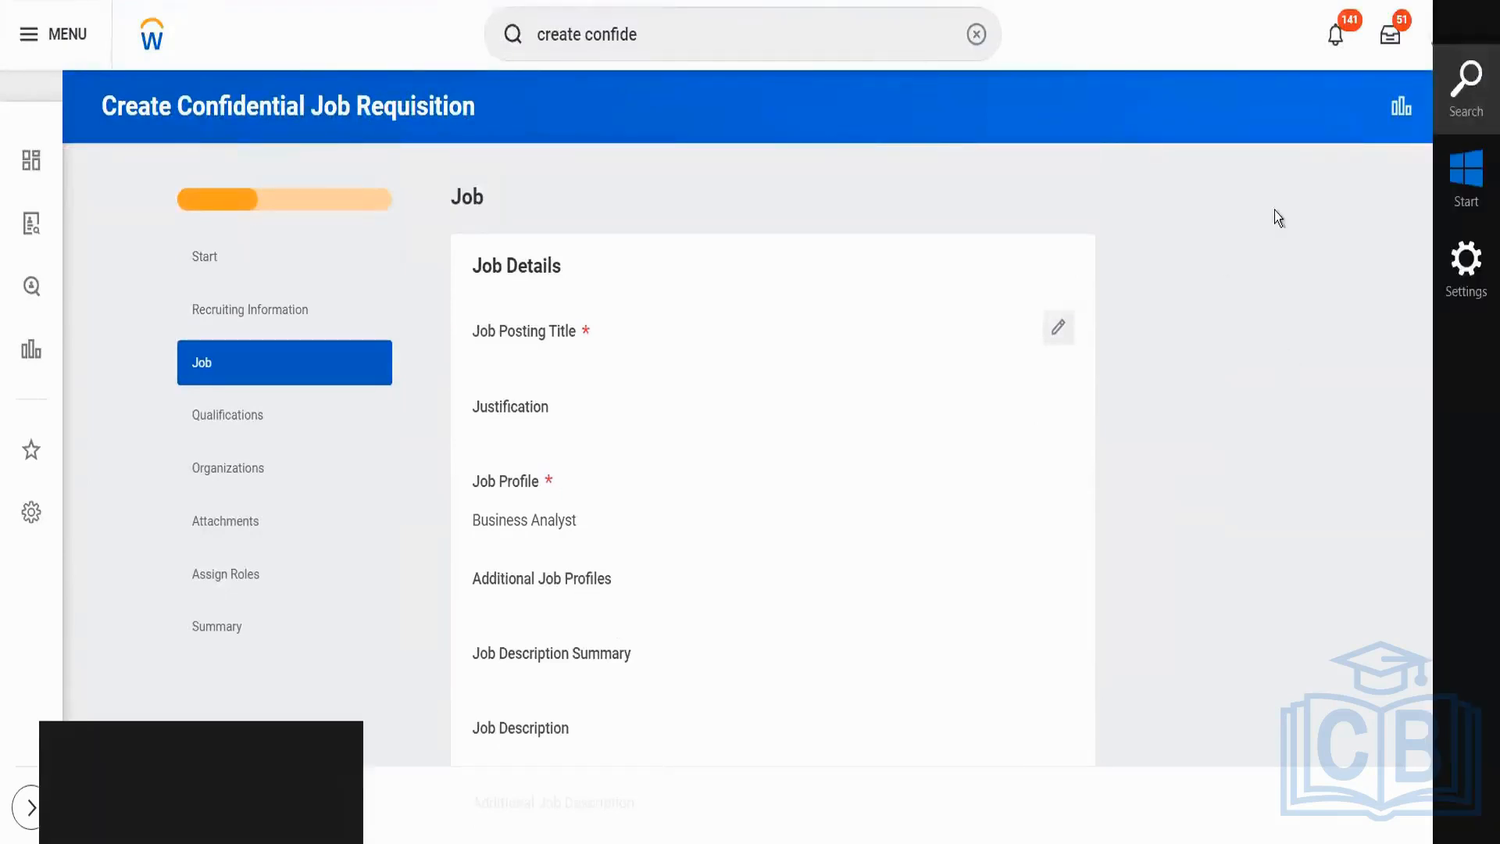
- Examine the rest of the confidential requisition's Job section, from the locations through Contract and Compensation Details to Questionnaires and Assessments
drag(1480, 117, 1480, 474)
scroll(1480, 474, down, 2)
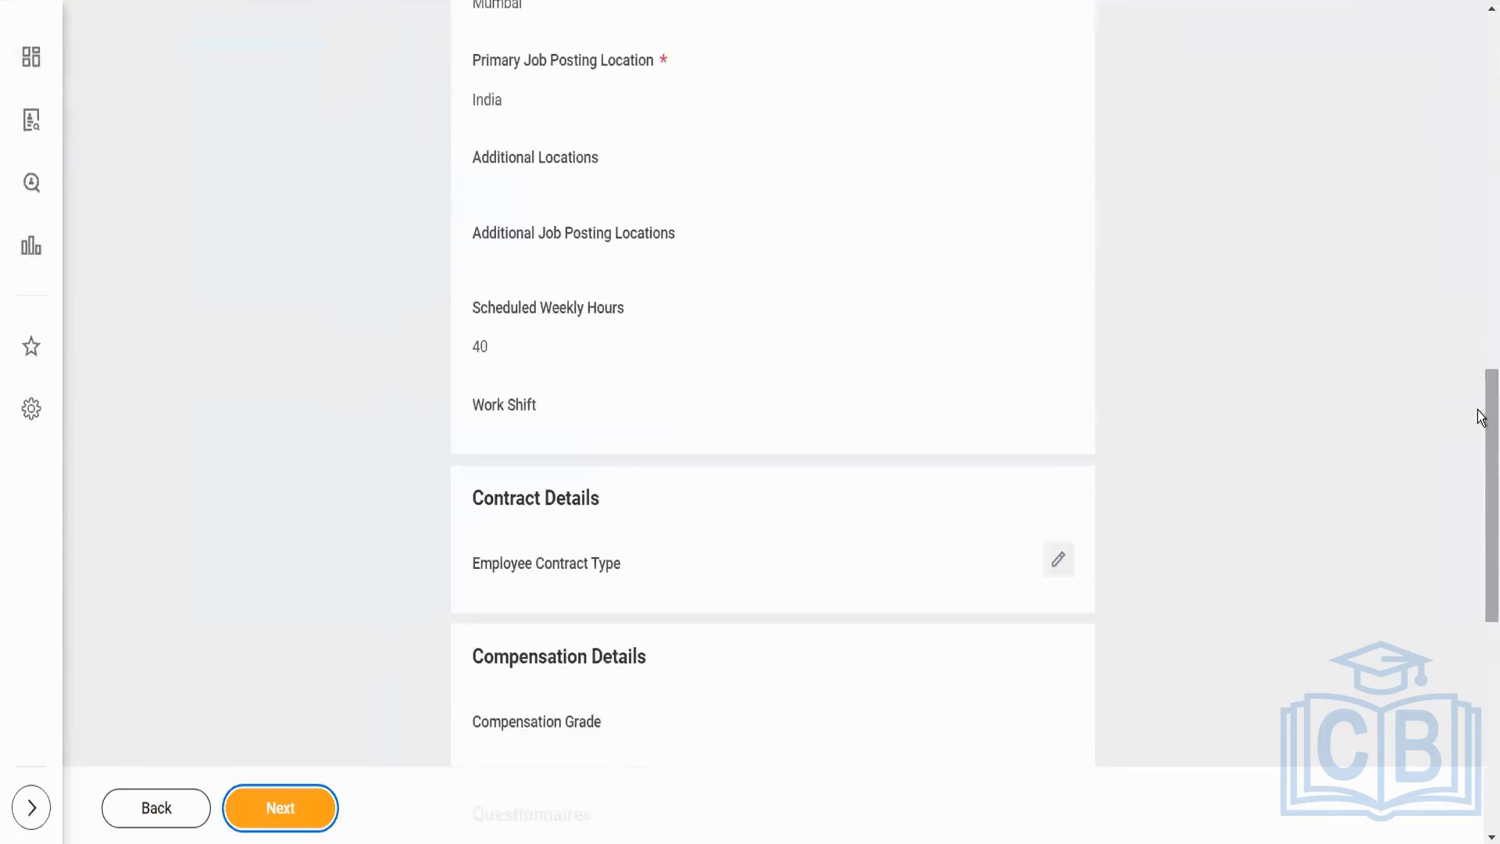
scroll(1480, 417, down, 4)
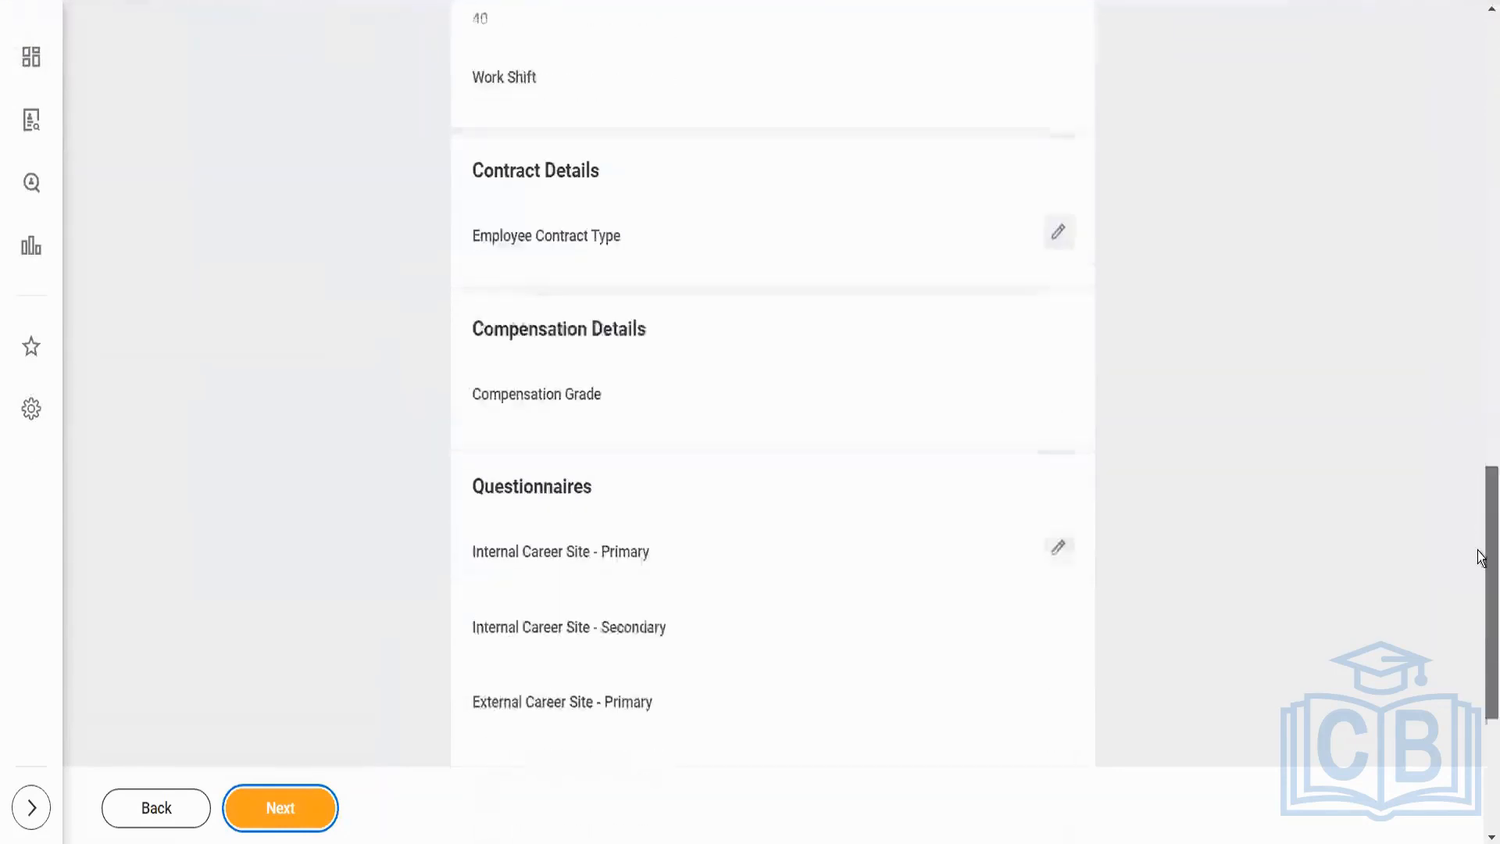
scroll(1481, 557, down, 2)
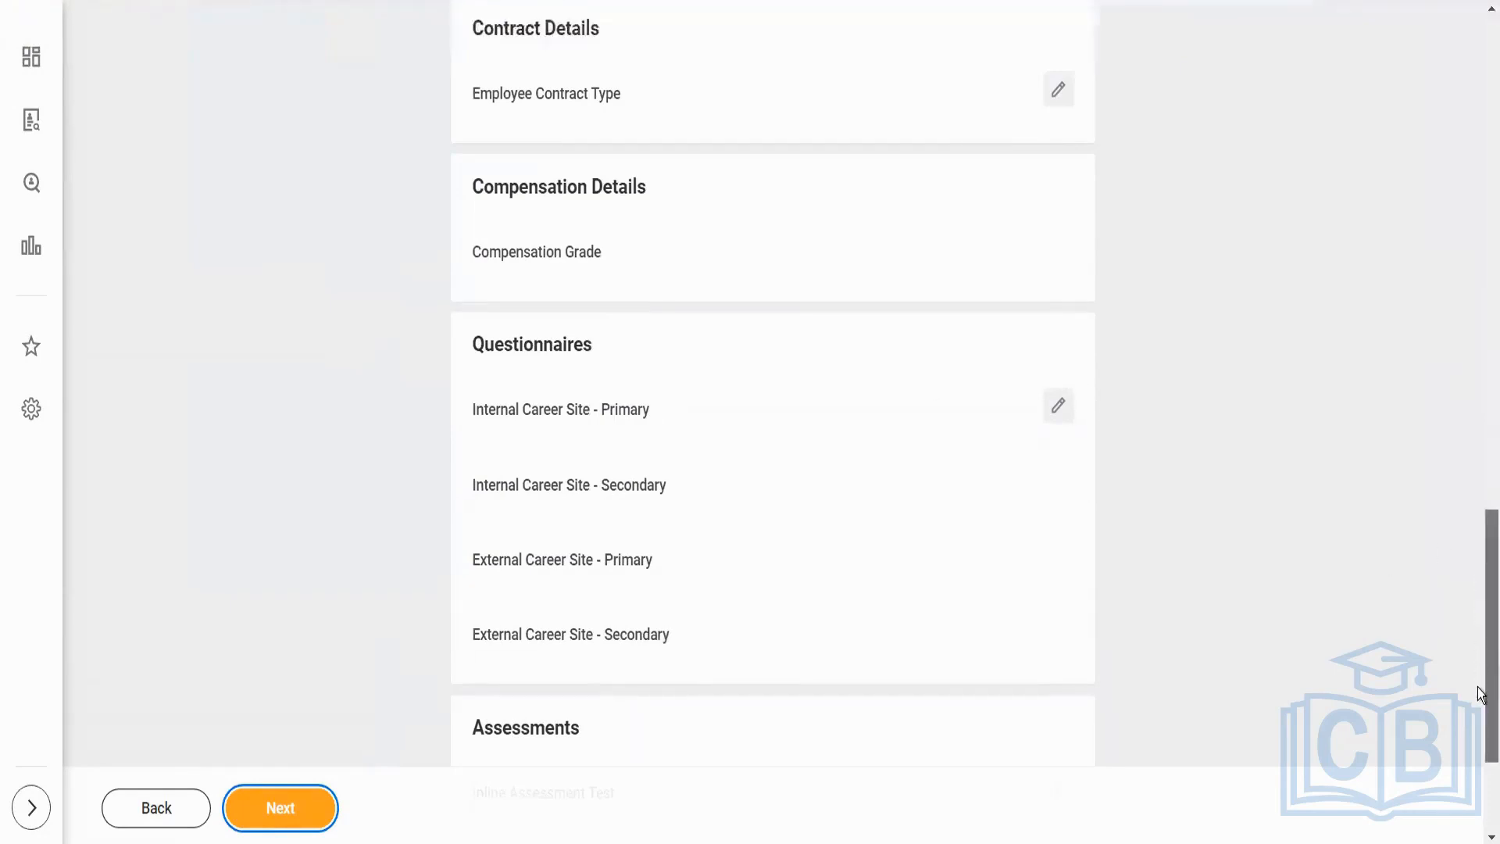
scroll(1479, 693, down, 3)
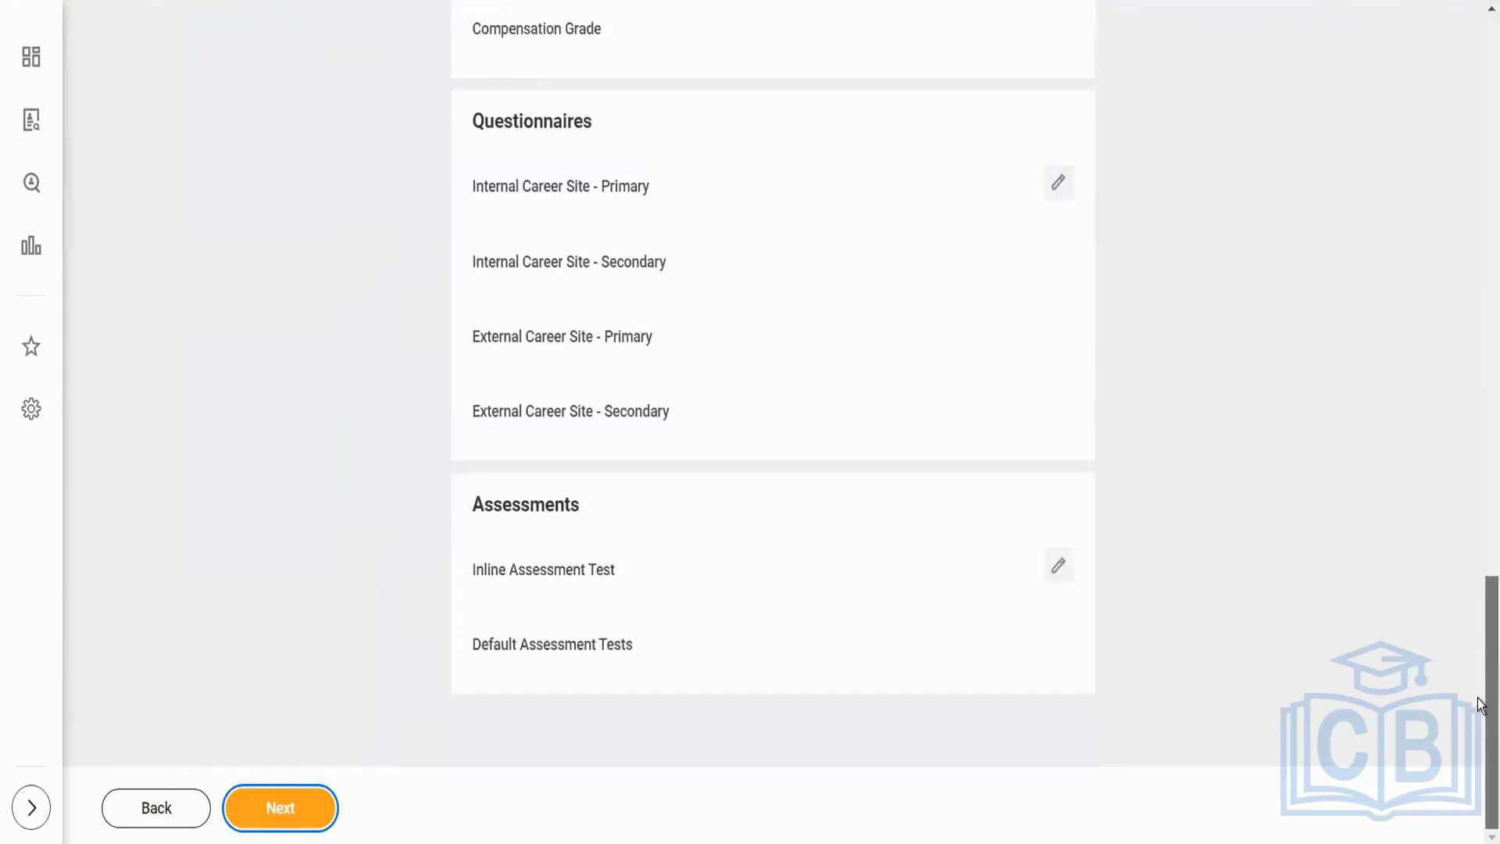
- Continue to the confidential requisition's Qualifications section, look over its categories from Skills to Training Details, and move on to Organizations
click(289, 809)
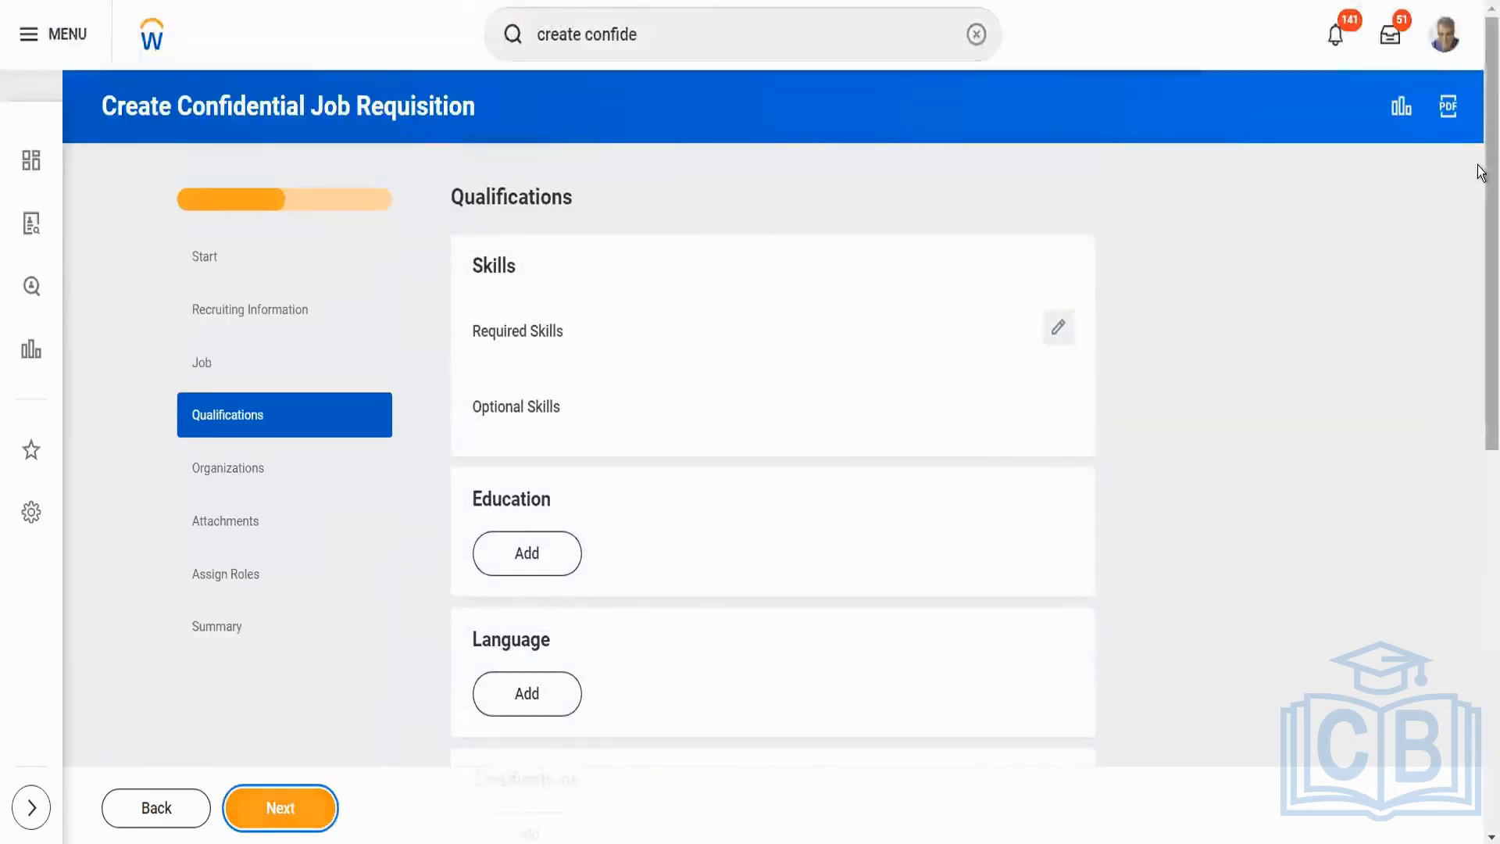
scroll(1480, 349, down, 5)
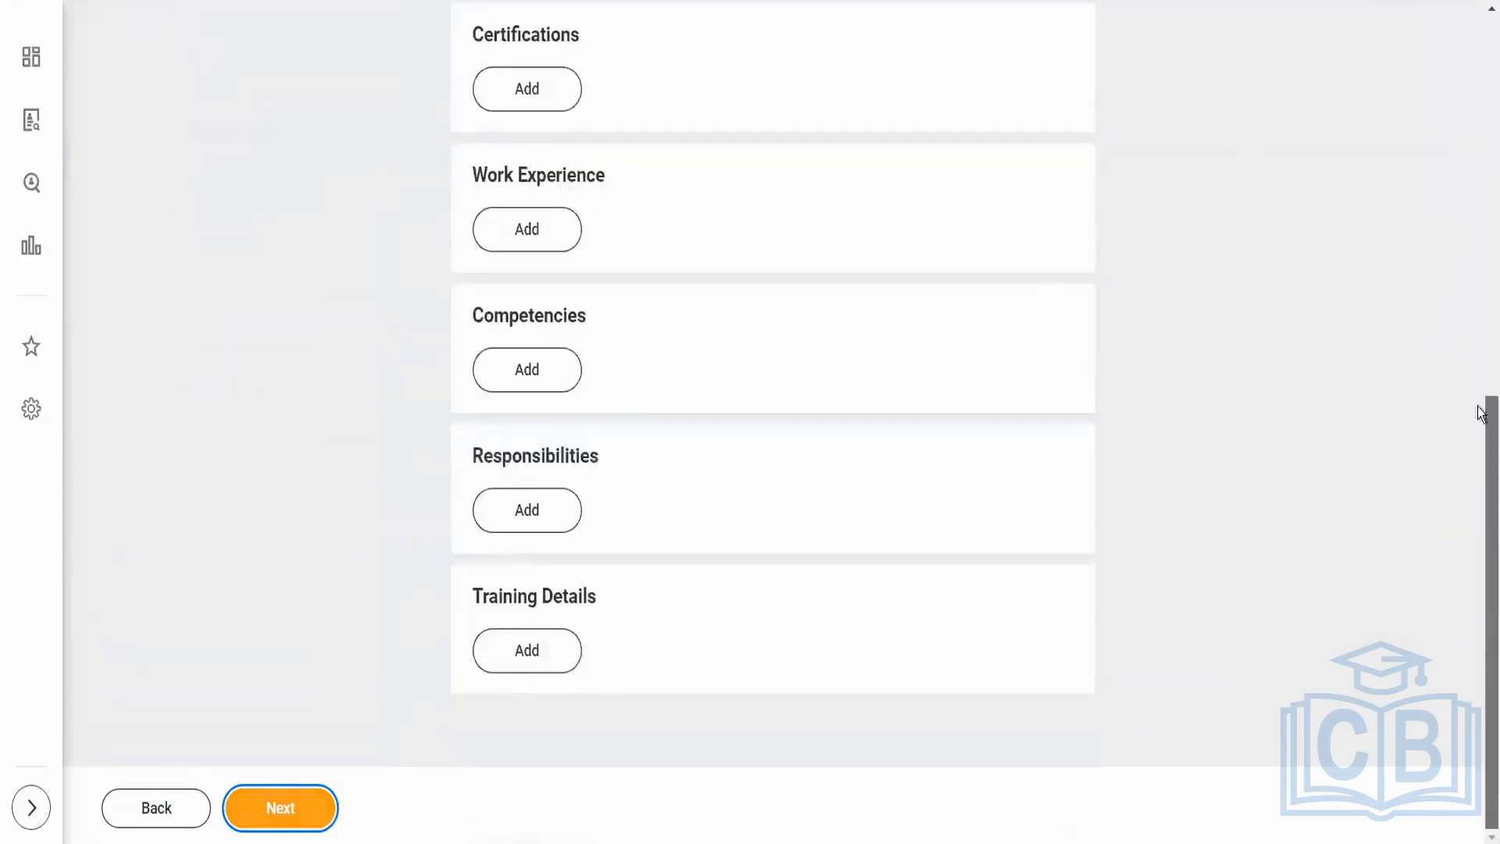
scroll(1481, 414, up, 5)
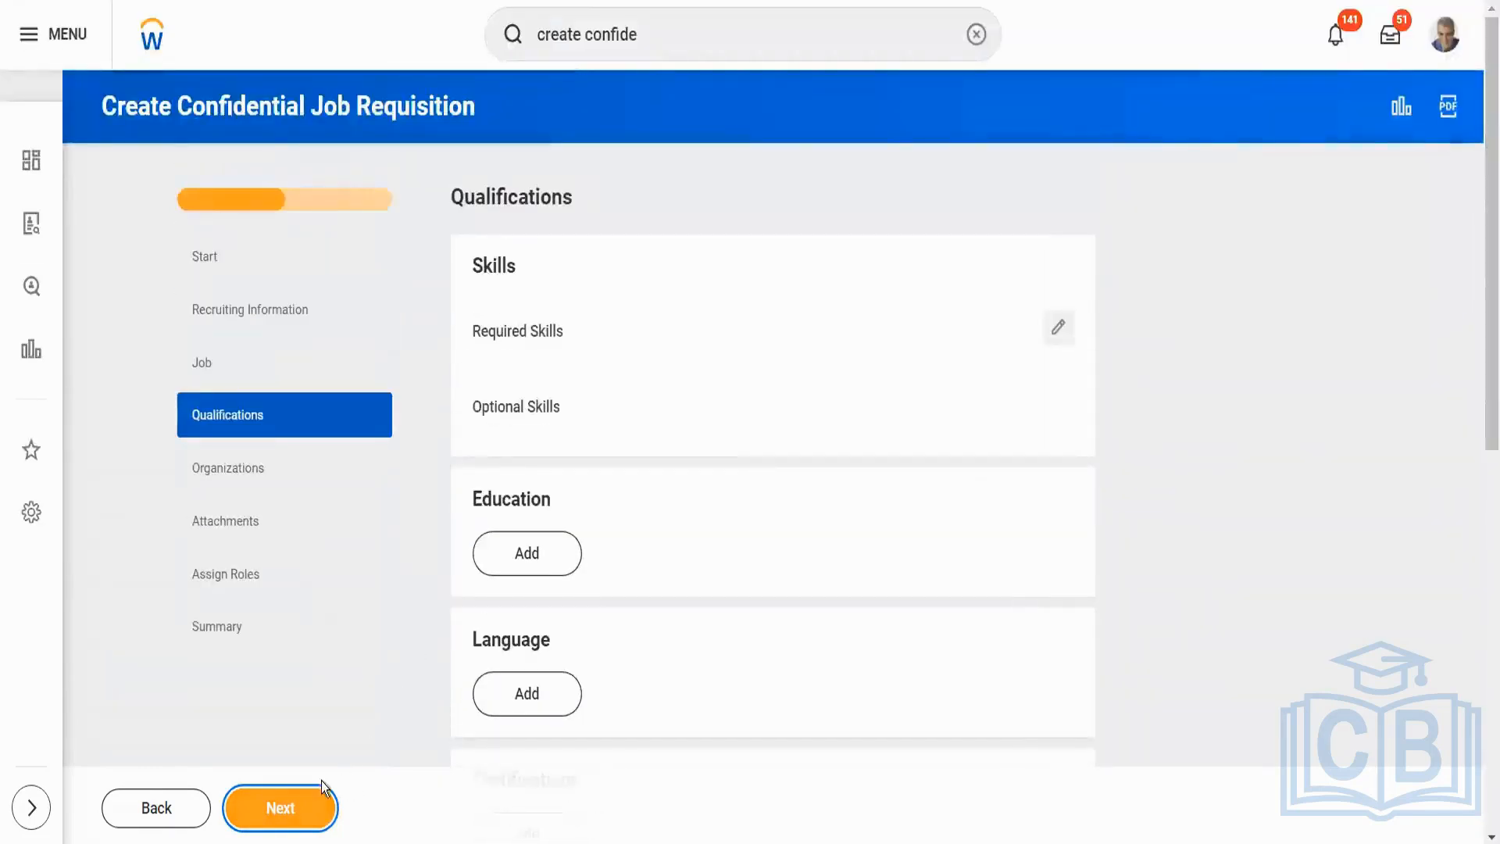
click(293, 813)
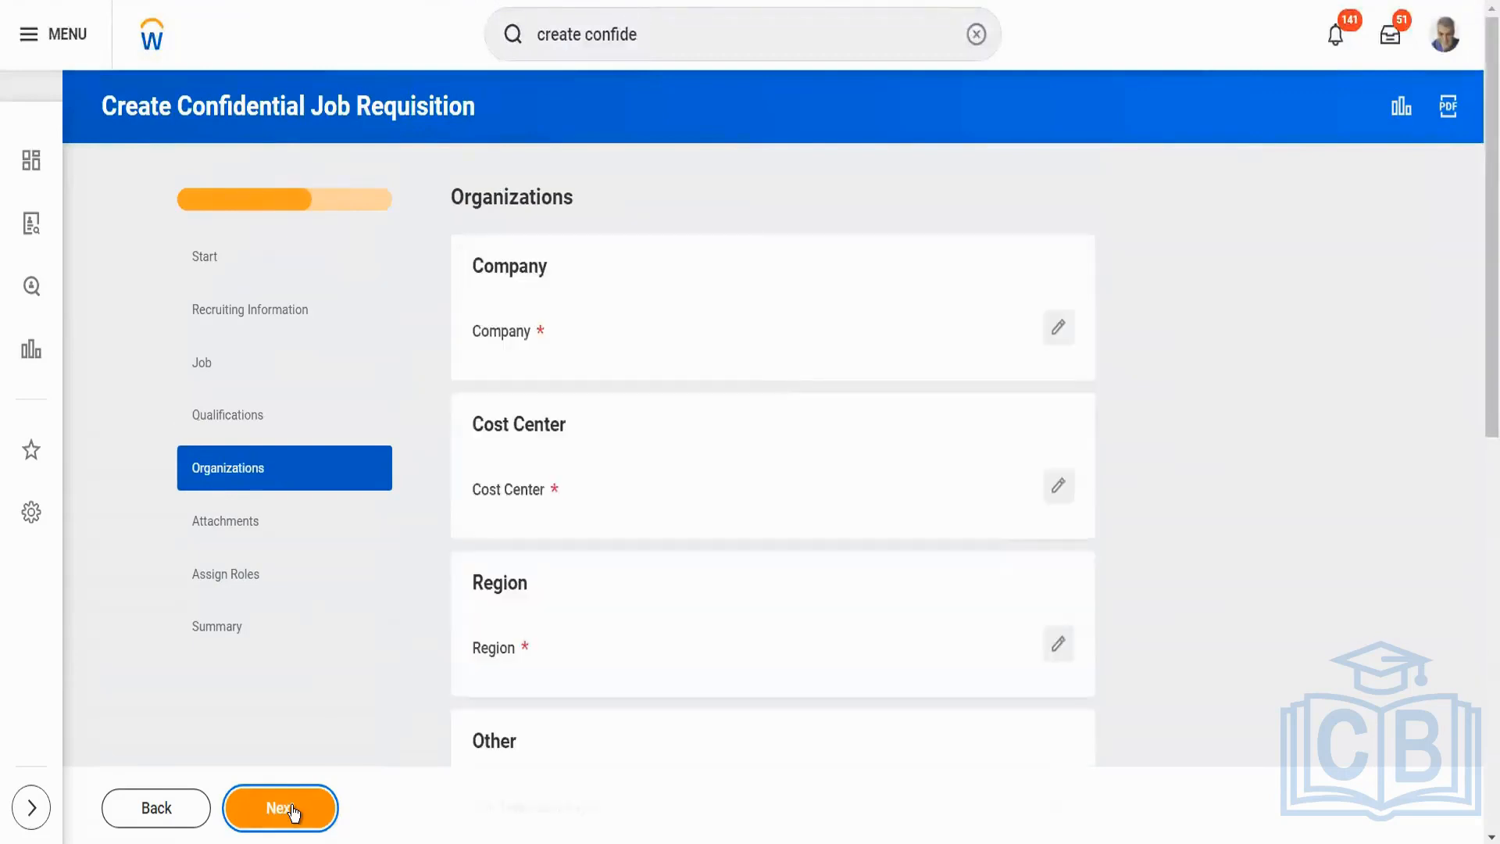
mouse_move(1486, 195)
mouse_down()
mouse_move(1479, 391)
mouse_move(1479, 178)
mouse_up()
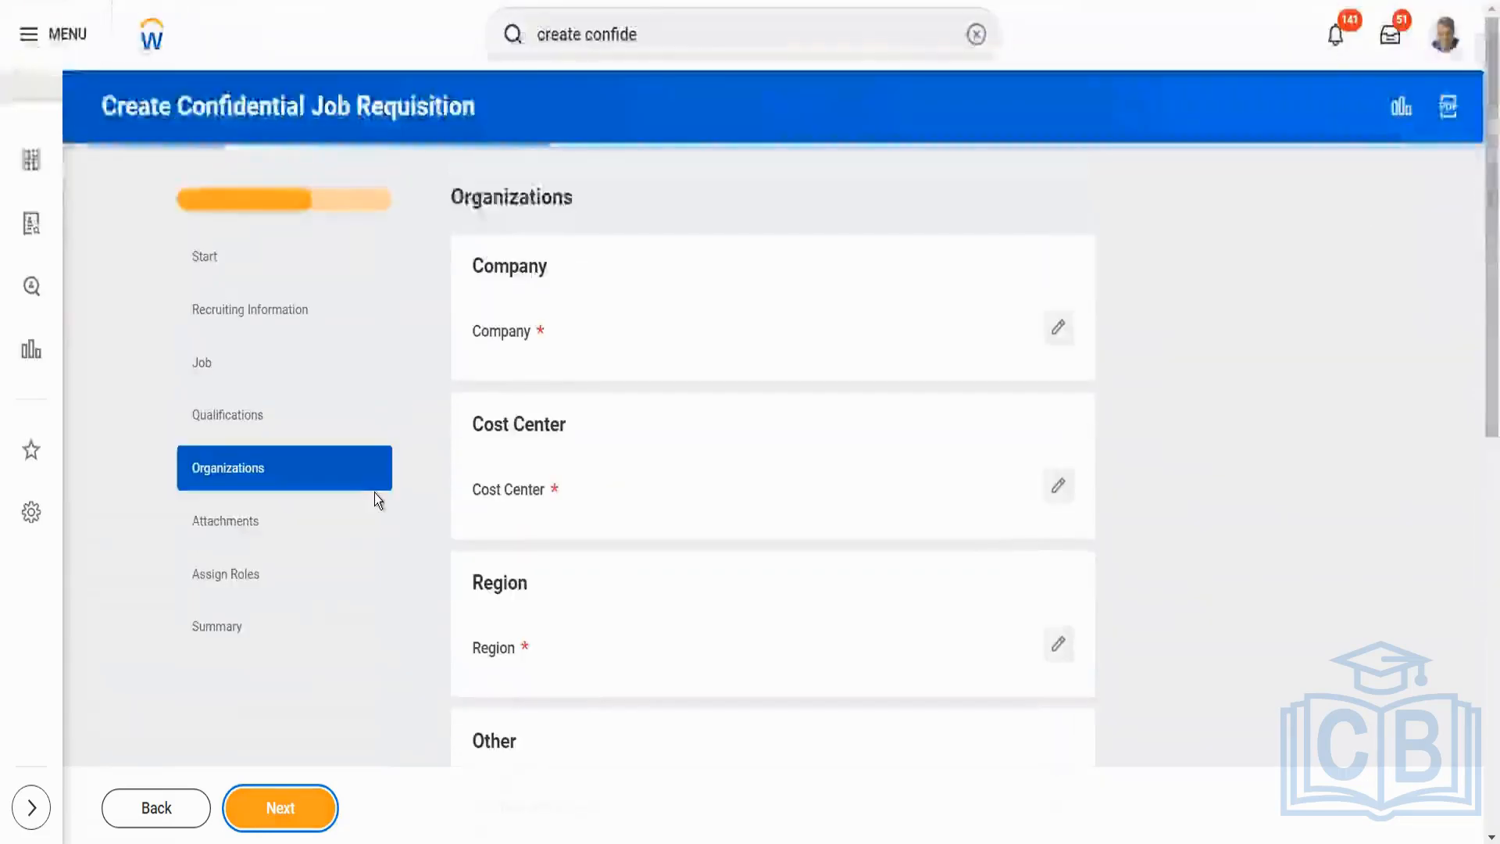
- Go past Attachments to the Assign Roles section and add a blank role assignment row
click(307, 525)
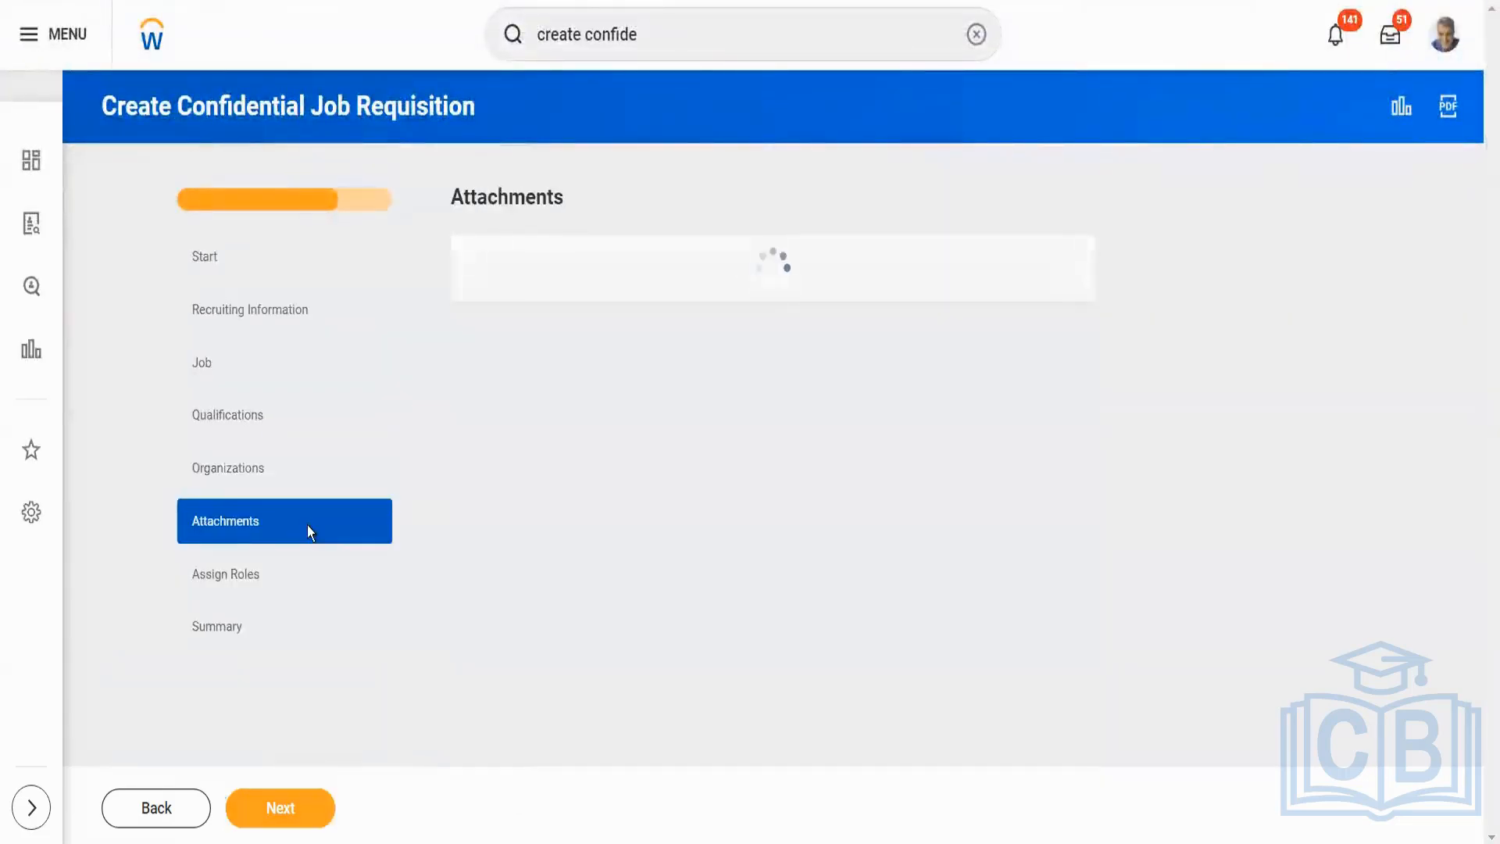
click(278, 573)
click(558, 282)
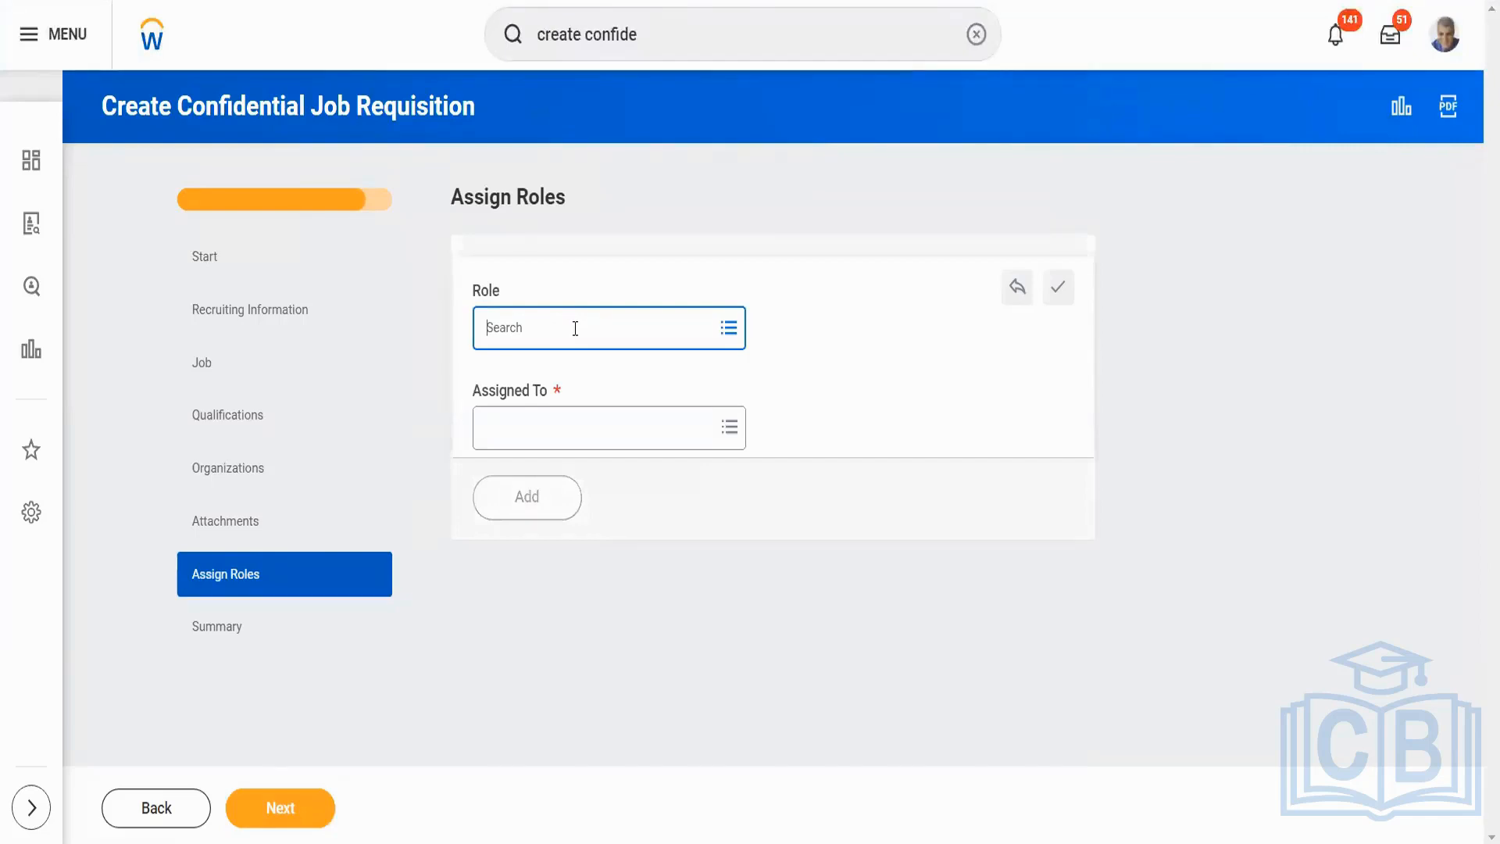
key(Return)
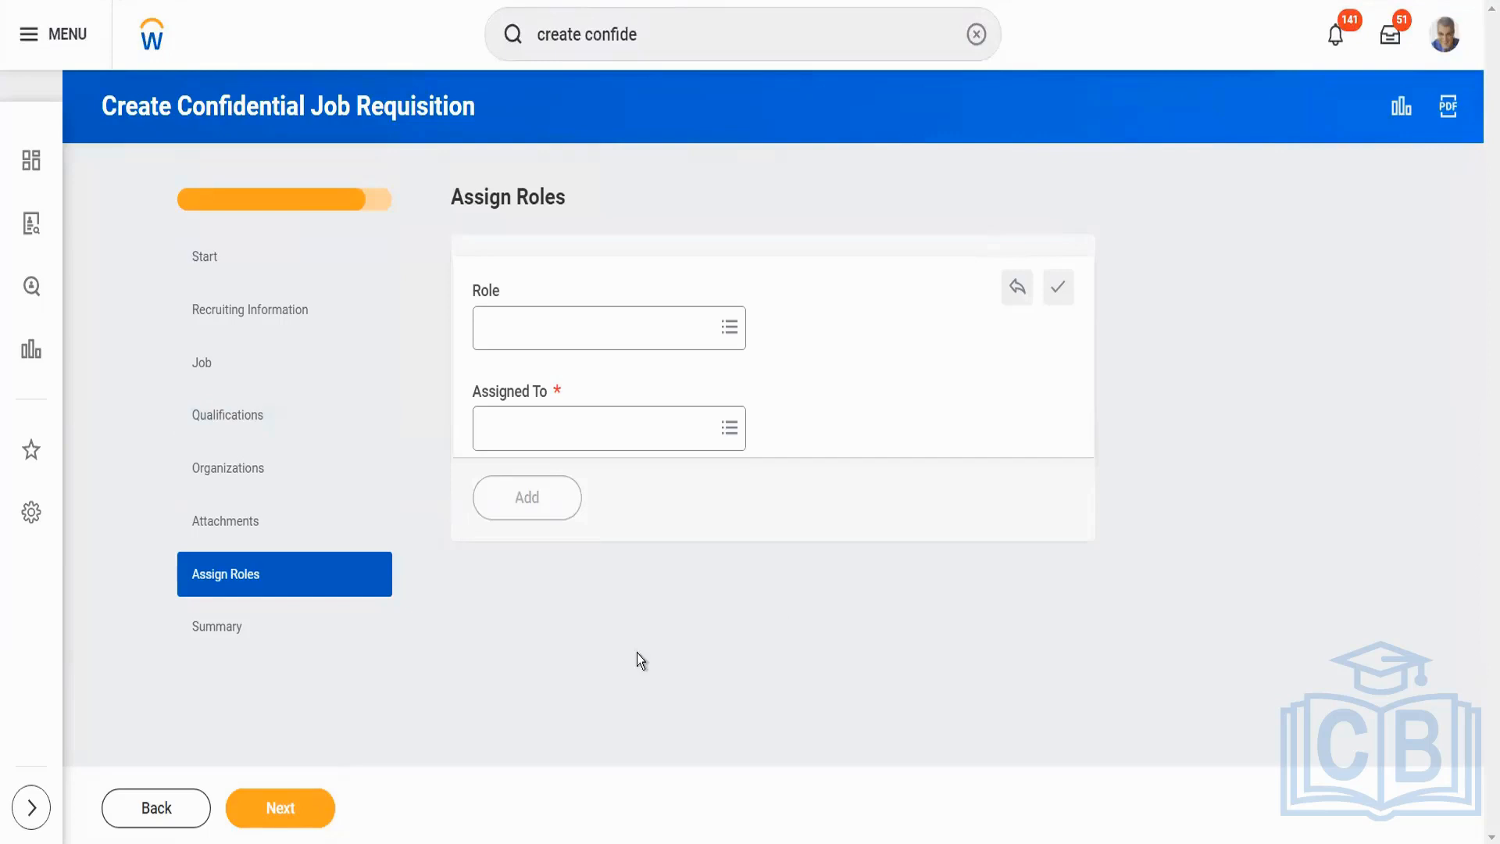
- Continue to the Summary and look over the confidential requisition's sections from Start to Attachments
click(324, 807)
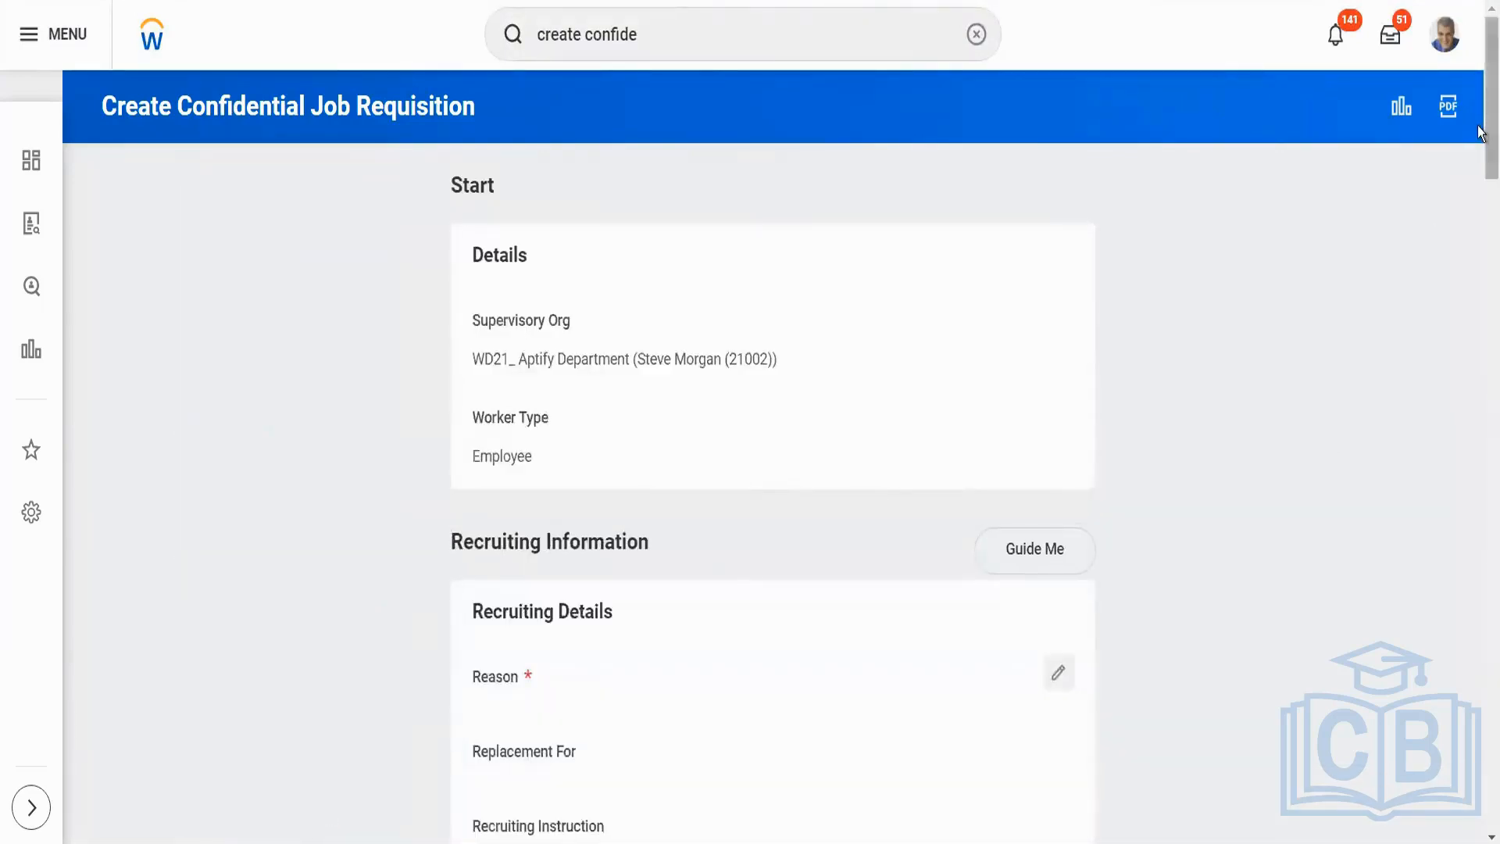
scroll(1476, 679, down, 20)
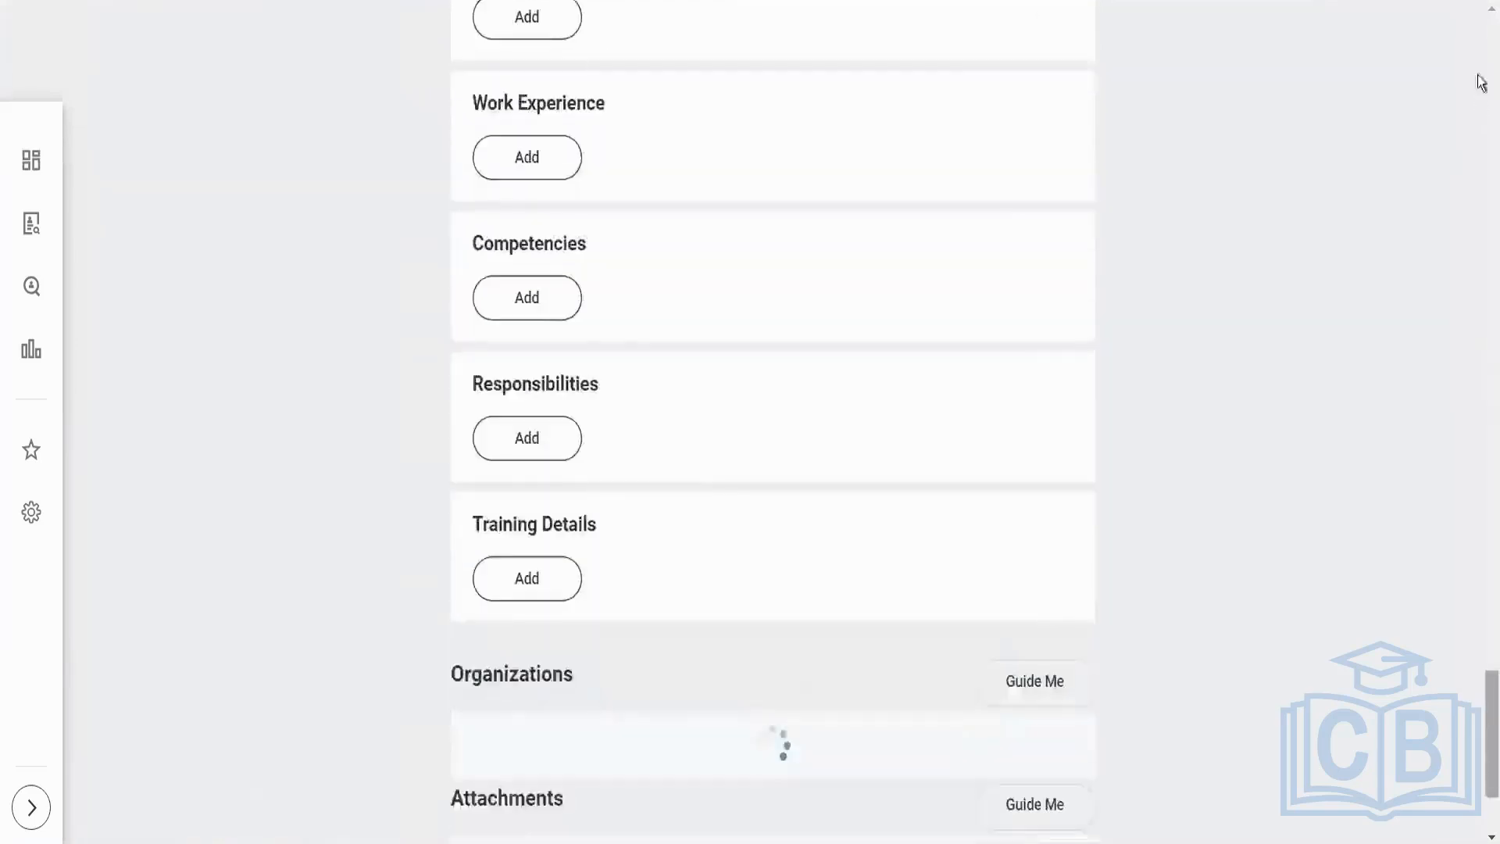
scroll(1479, 77, up, 20)
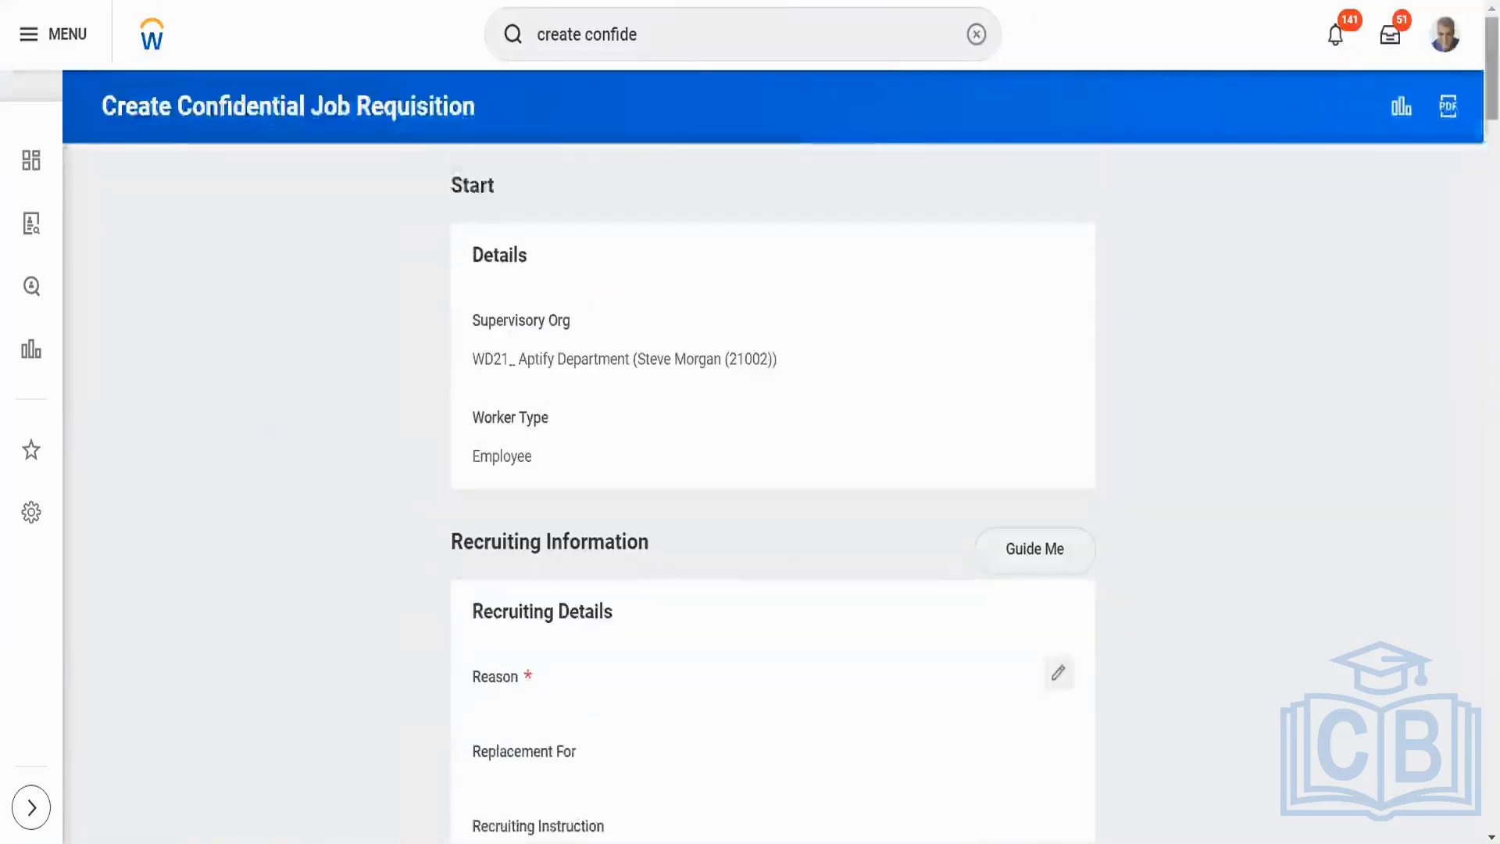
- Find and open the Maintain Assignable Roles task
click(790, 28)
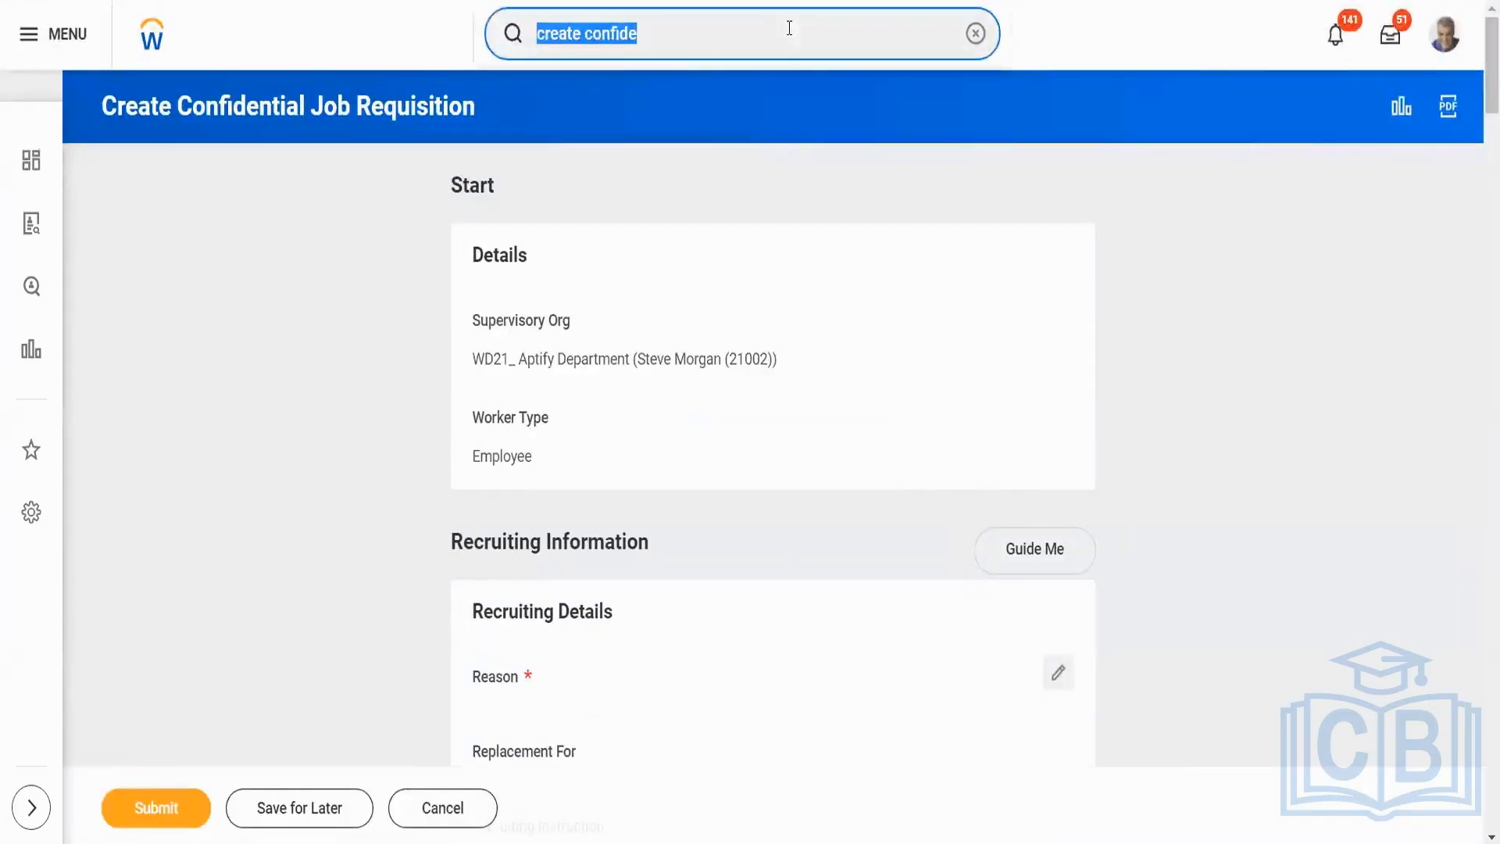
text(main assi rol)
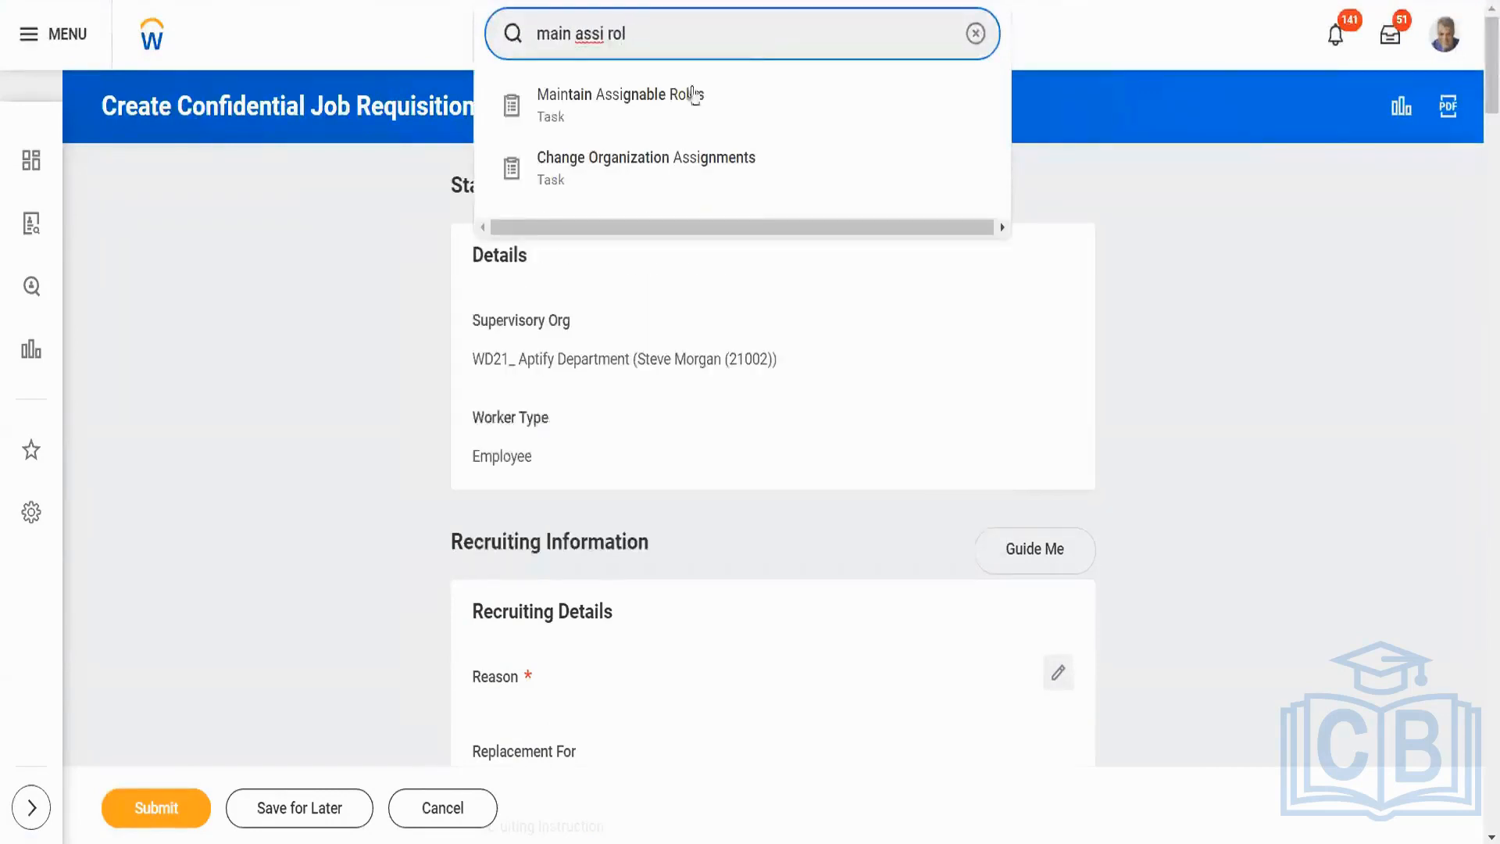
click(692, 95)
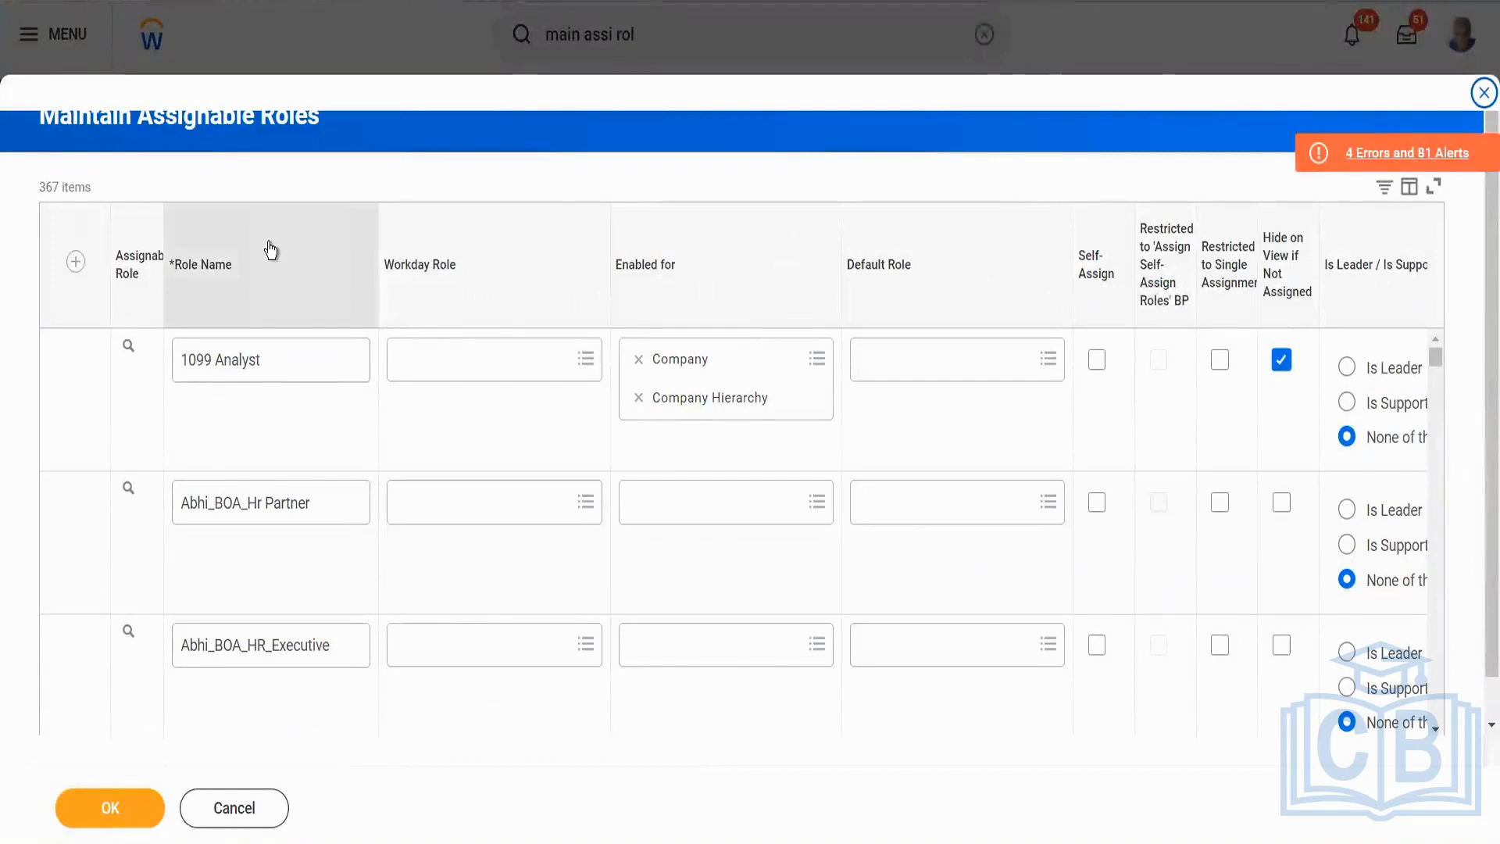
- Filter the assignable roles to role names containing "primary" and examine their enabled-for, self-assign and restriction settings
click(325, 247)
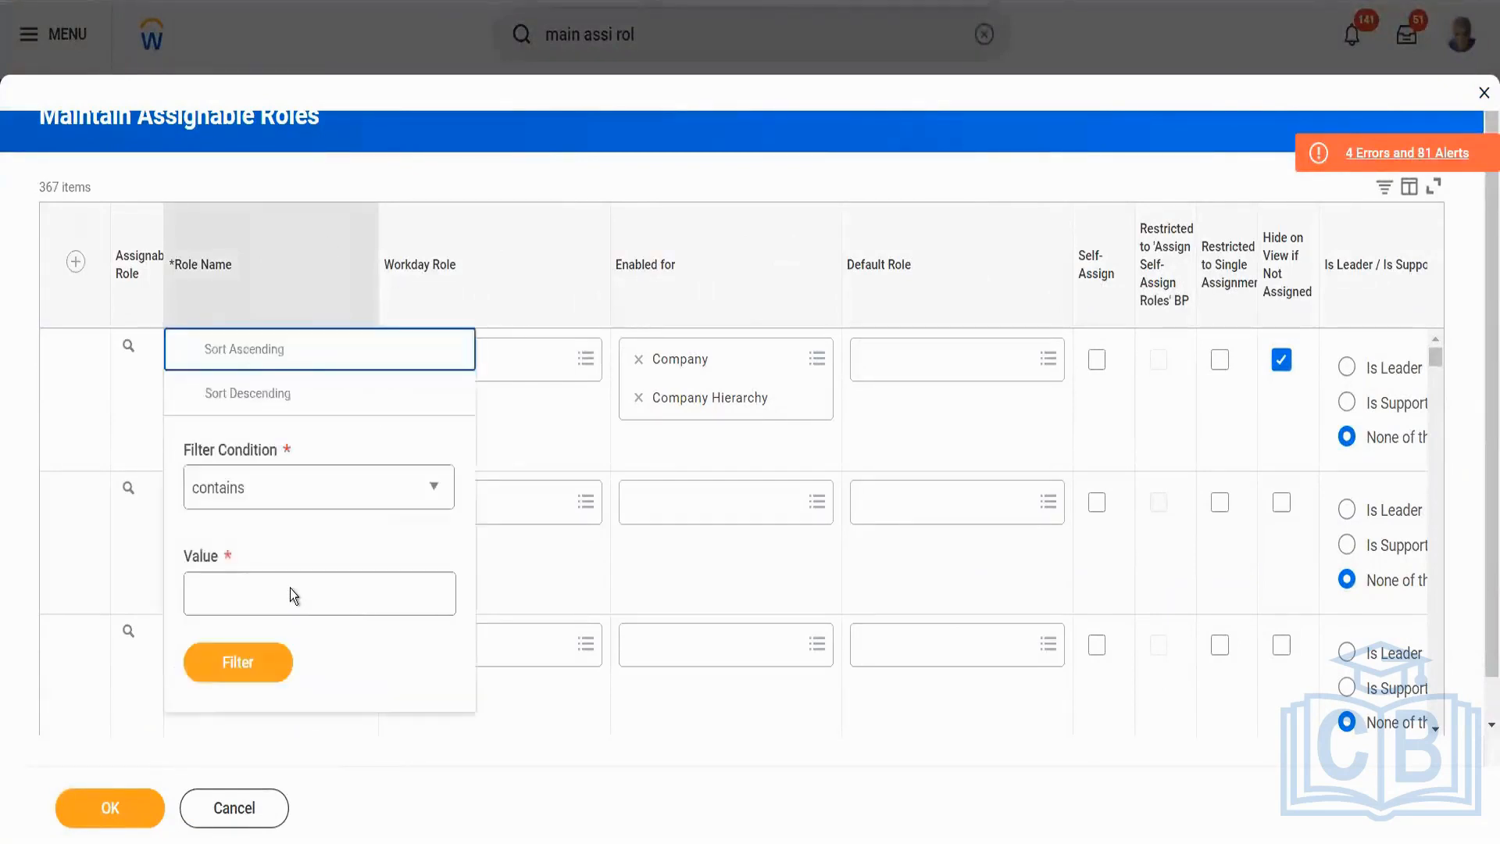
click(292, 588)
text(primary)
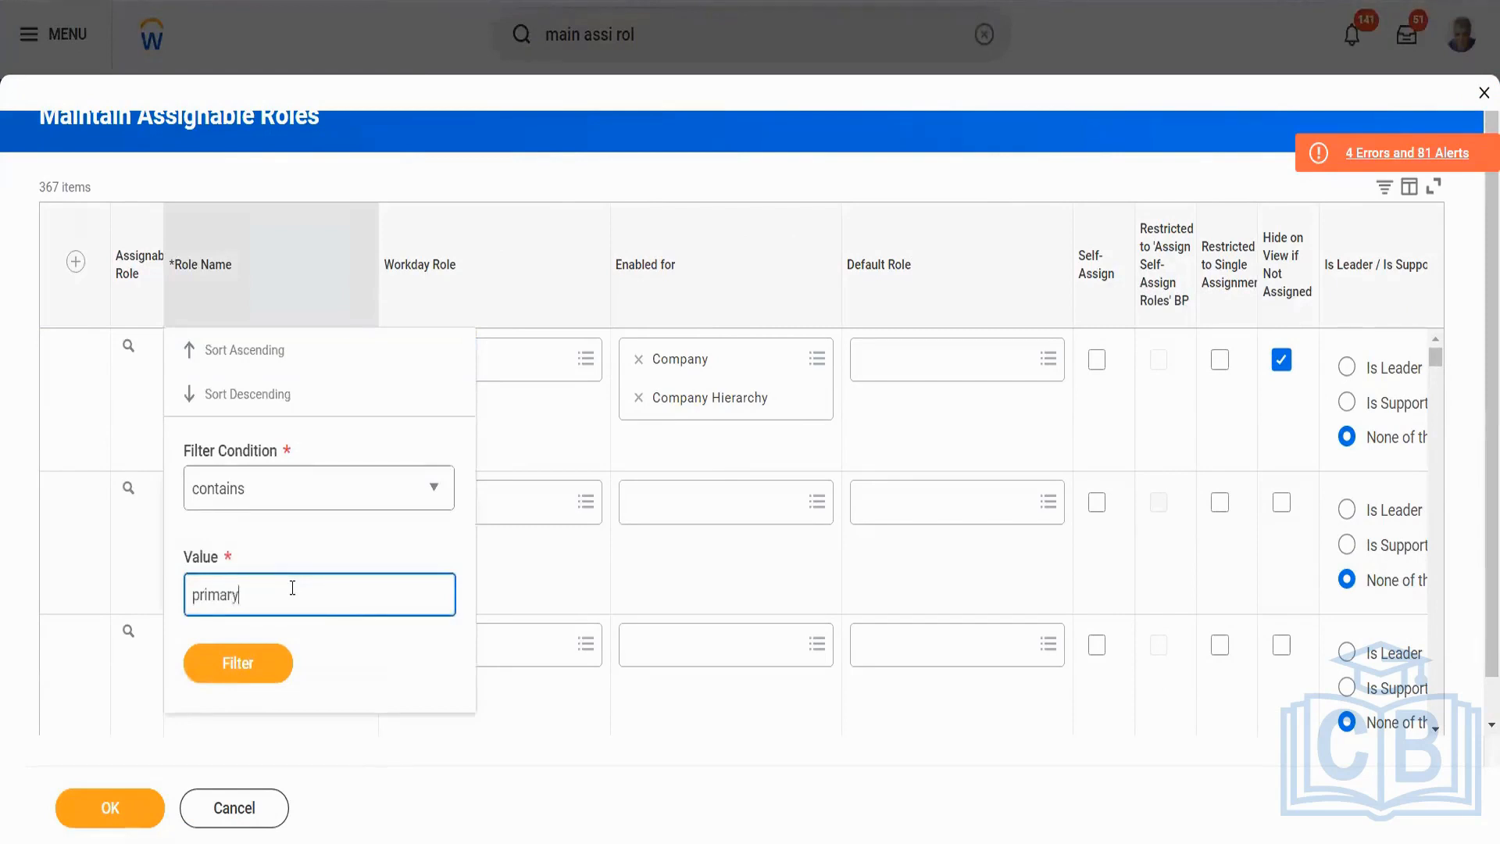
click(234, 665)
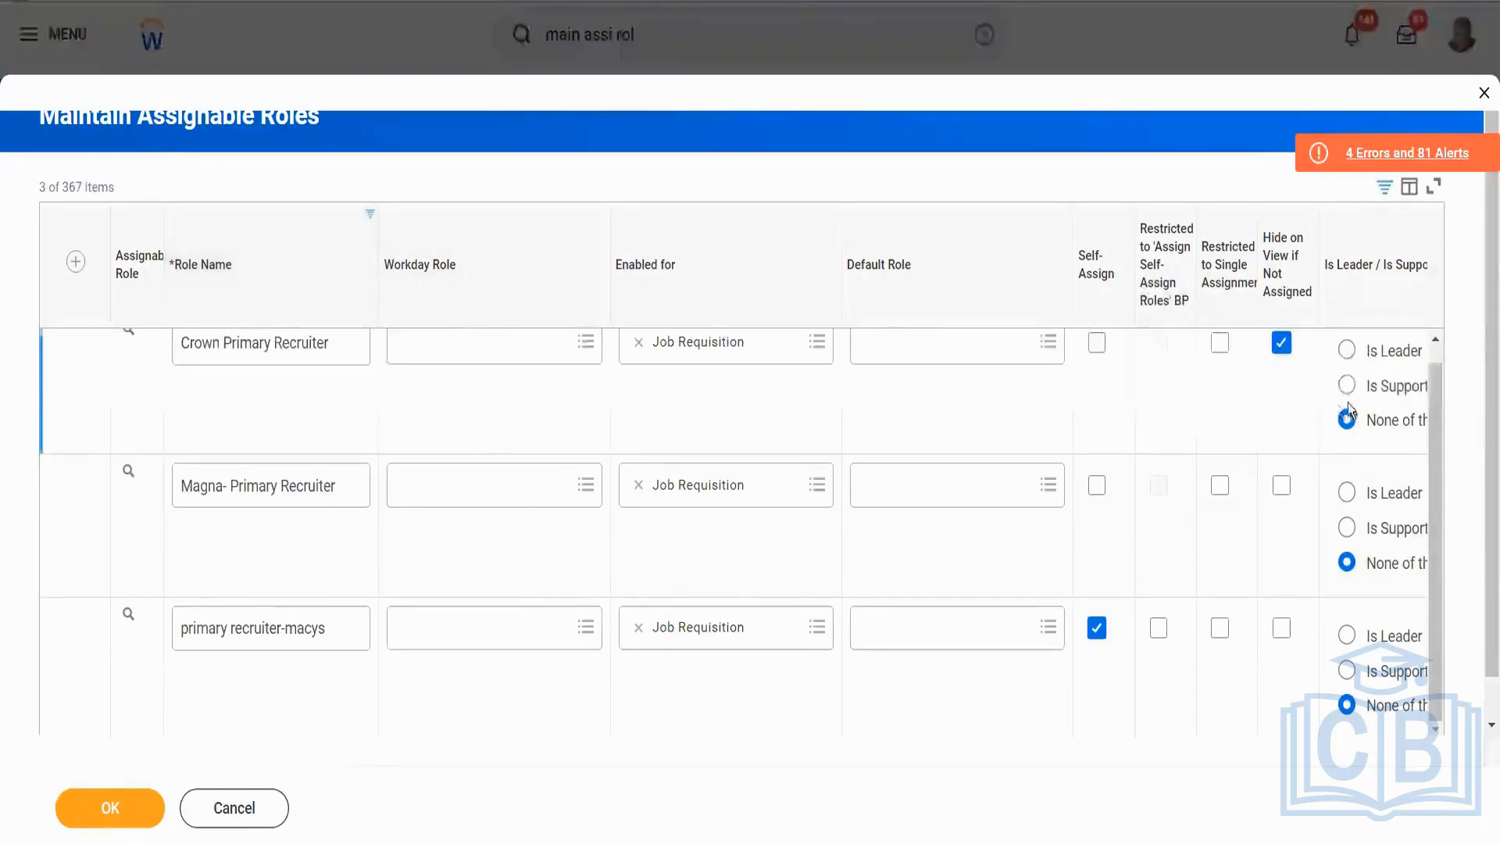
scroll(1479, 351, down, 1)
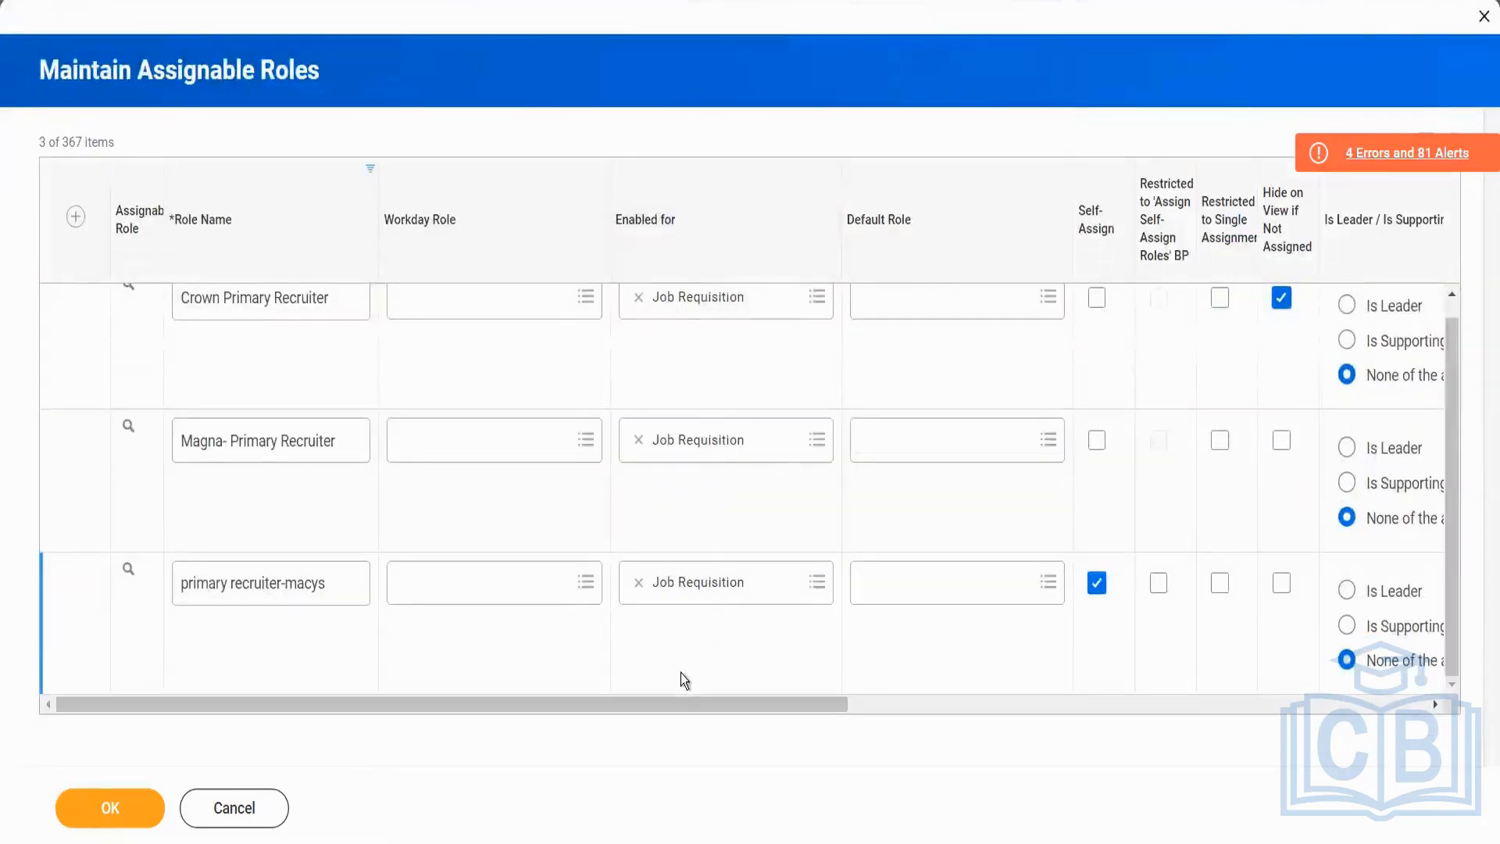
drag(678, 703, 1122, 472)
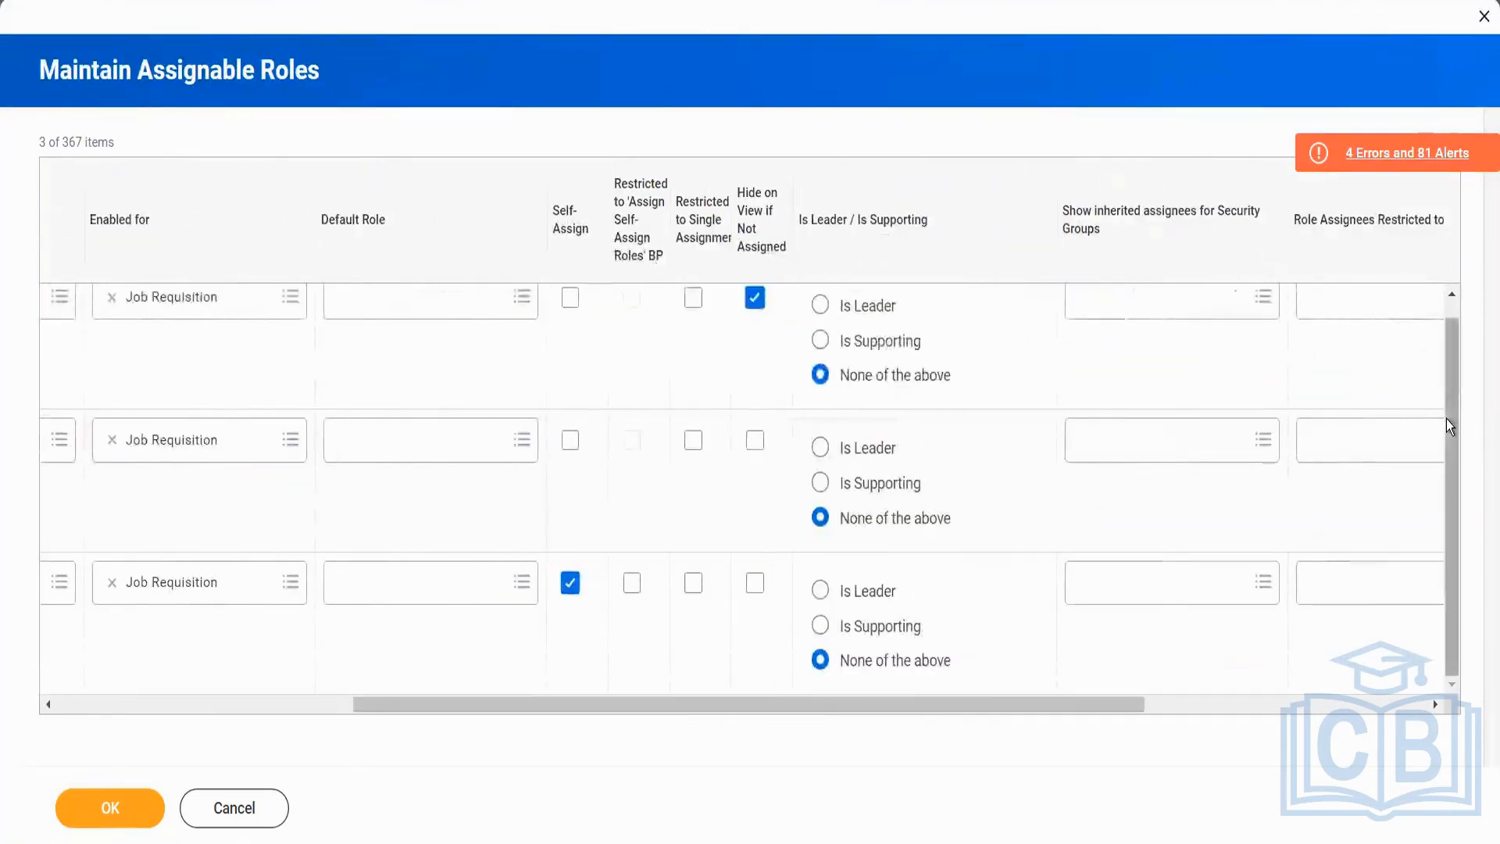
drag(451, 704, 154, 703)
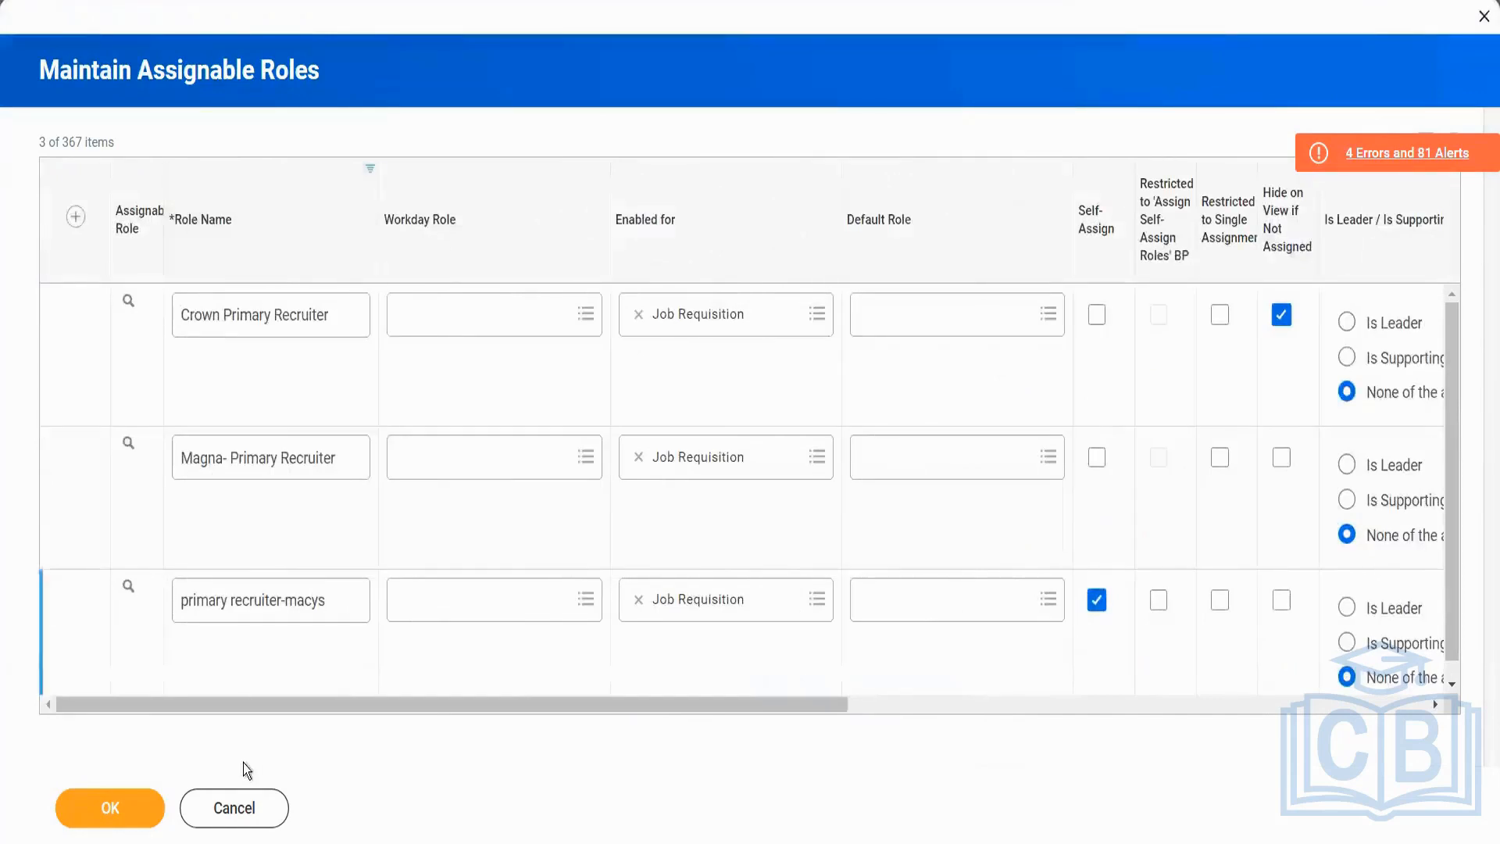
- Leave Maintain Assignable Roles without saving and cancel the pending confidential and evergreen requisition dialogs
click(235, 809)
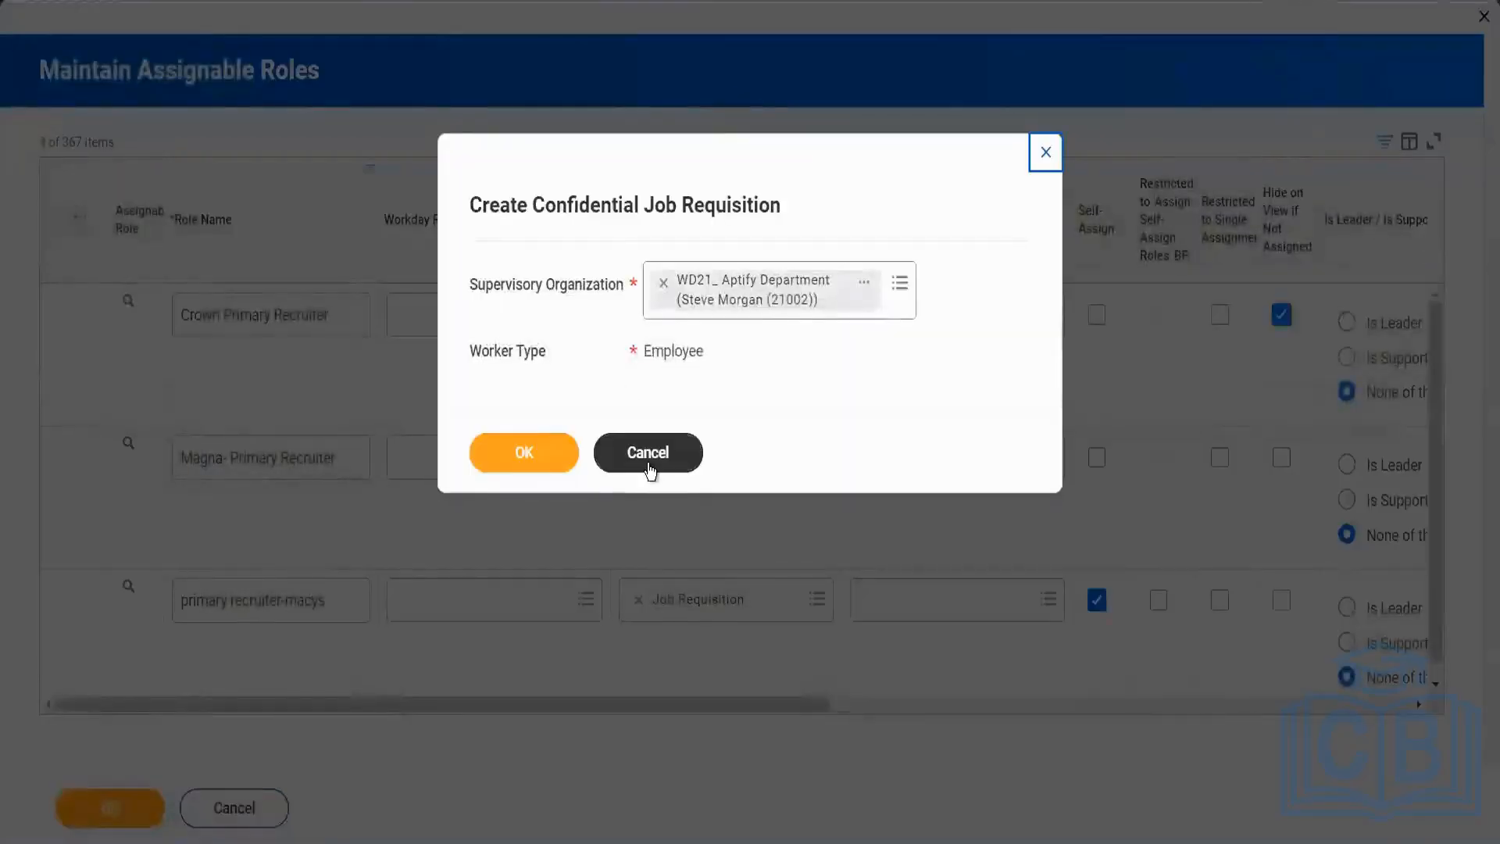
click(649, 461)
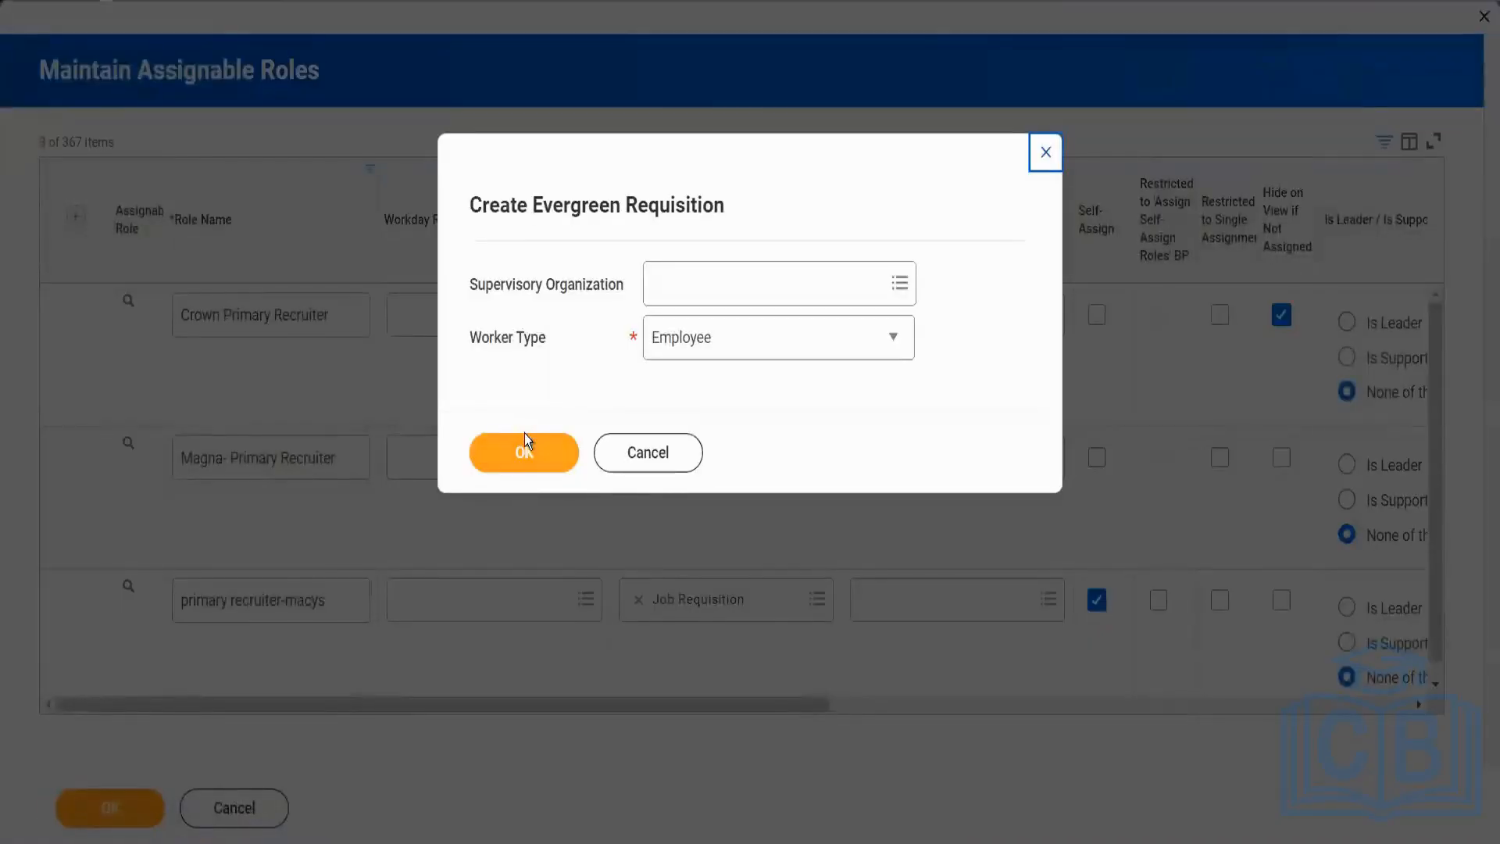
click(627, 458)
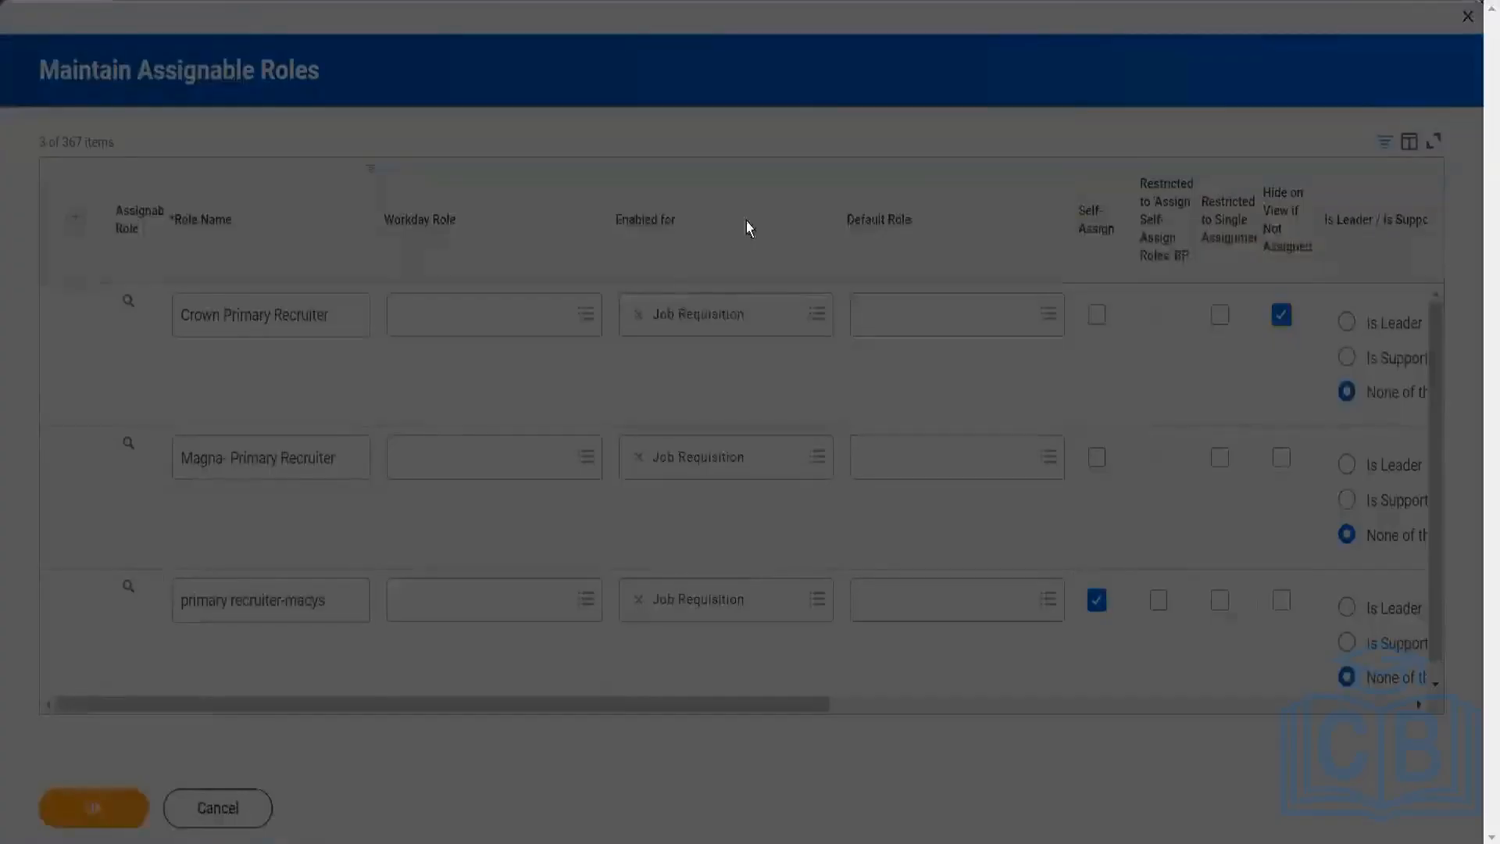
click(548, 508)
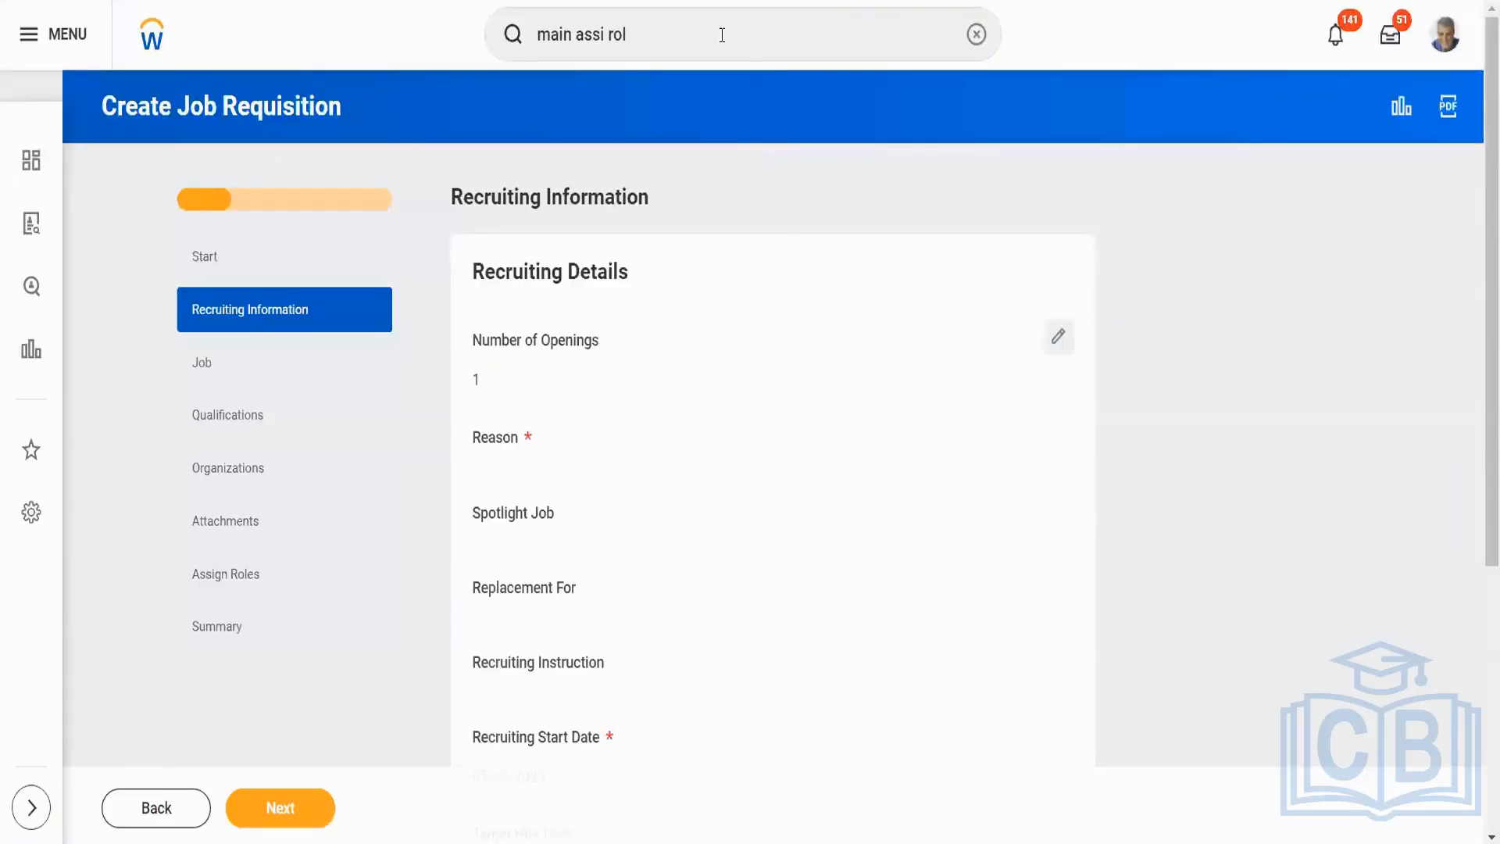
- Find and start the Create Security Group task
triple_click(655, 31)
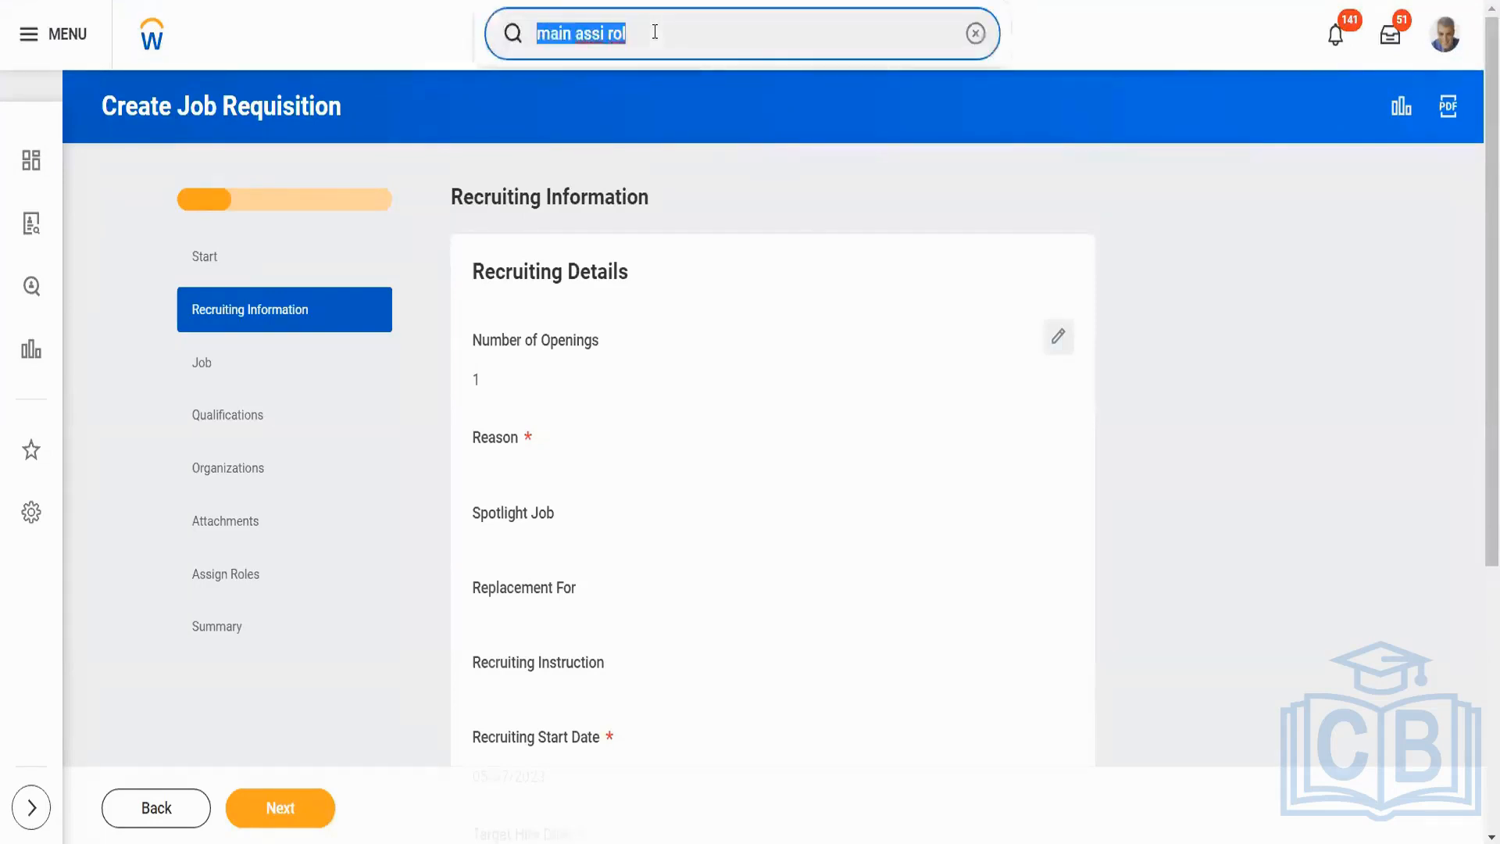
key(BackSpace)
text(create sec group)
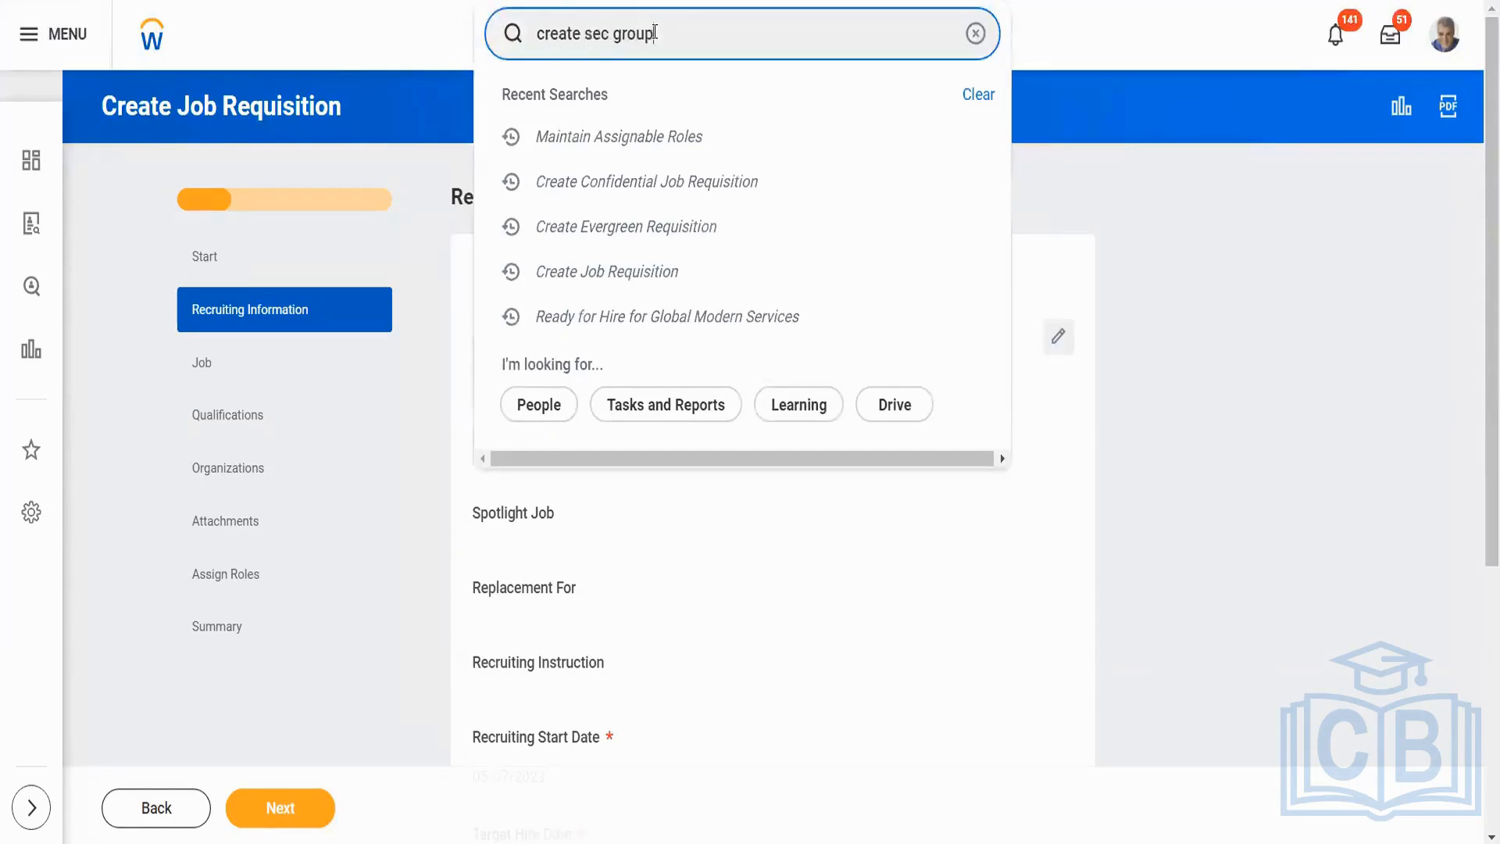
click(653, 95)
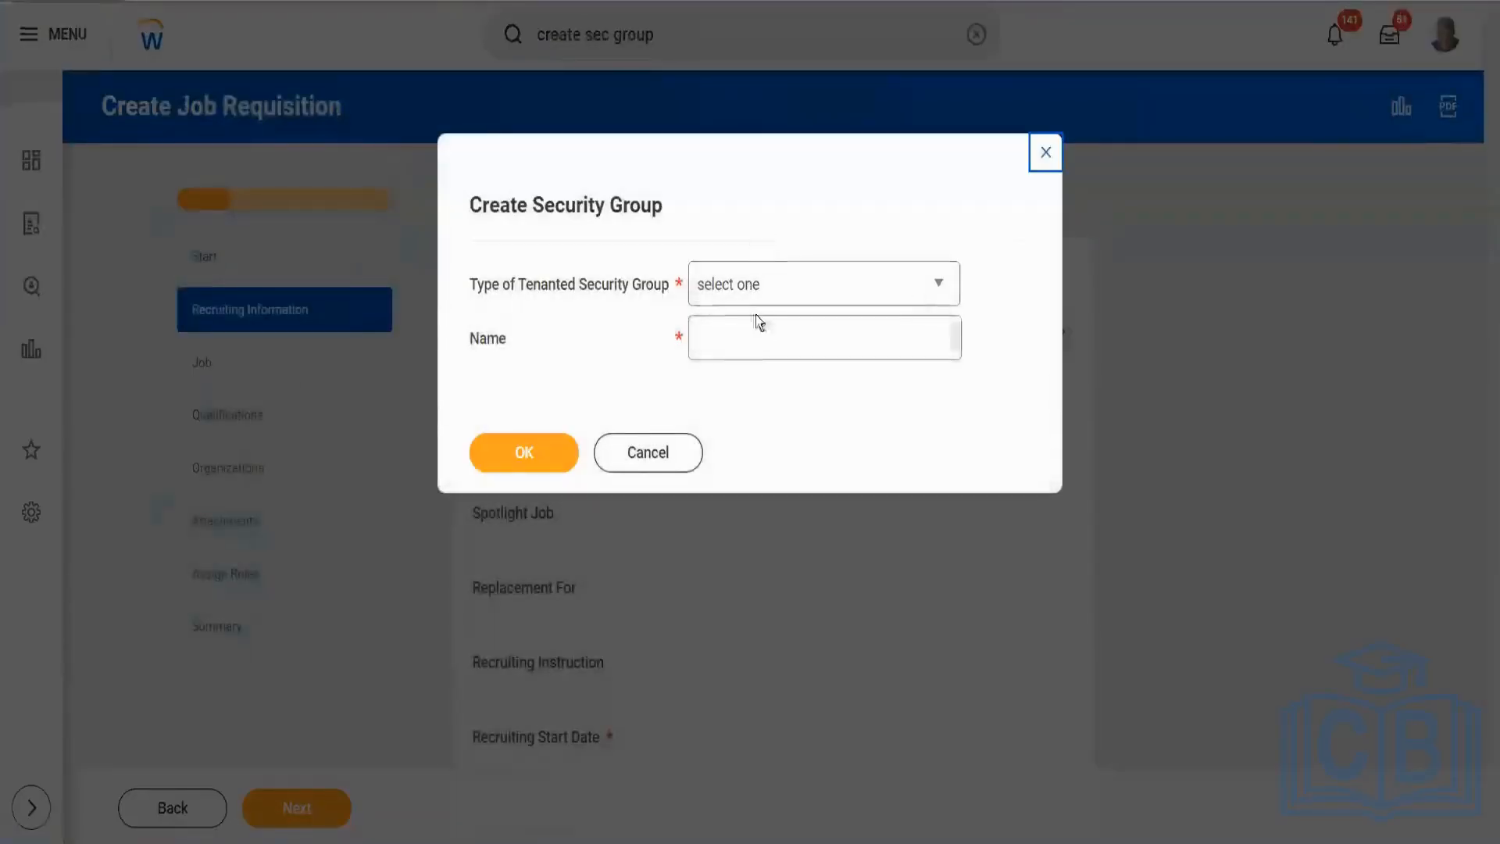
- Try to create a Role-Based Security Group (Constrained) named Test
click(790, 284)
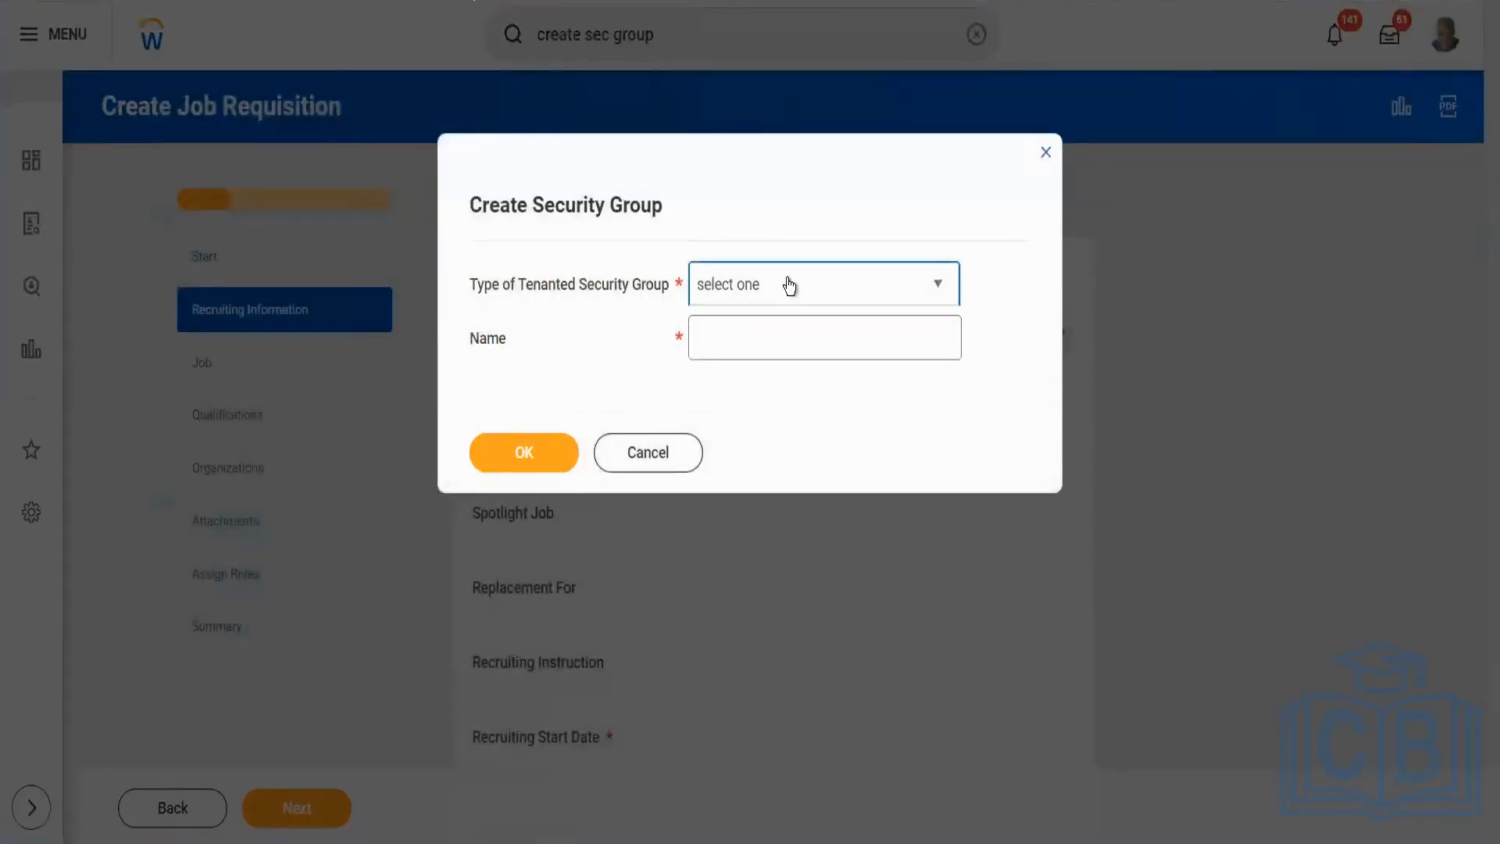
drag(949, 414, 950, 611)
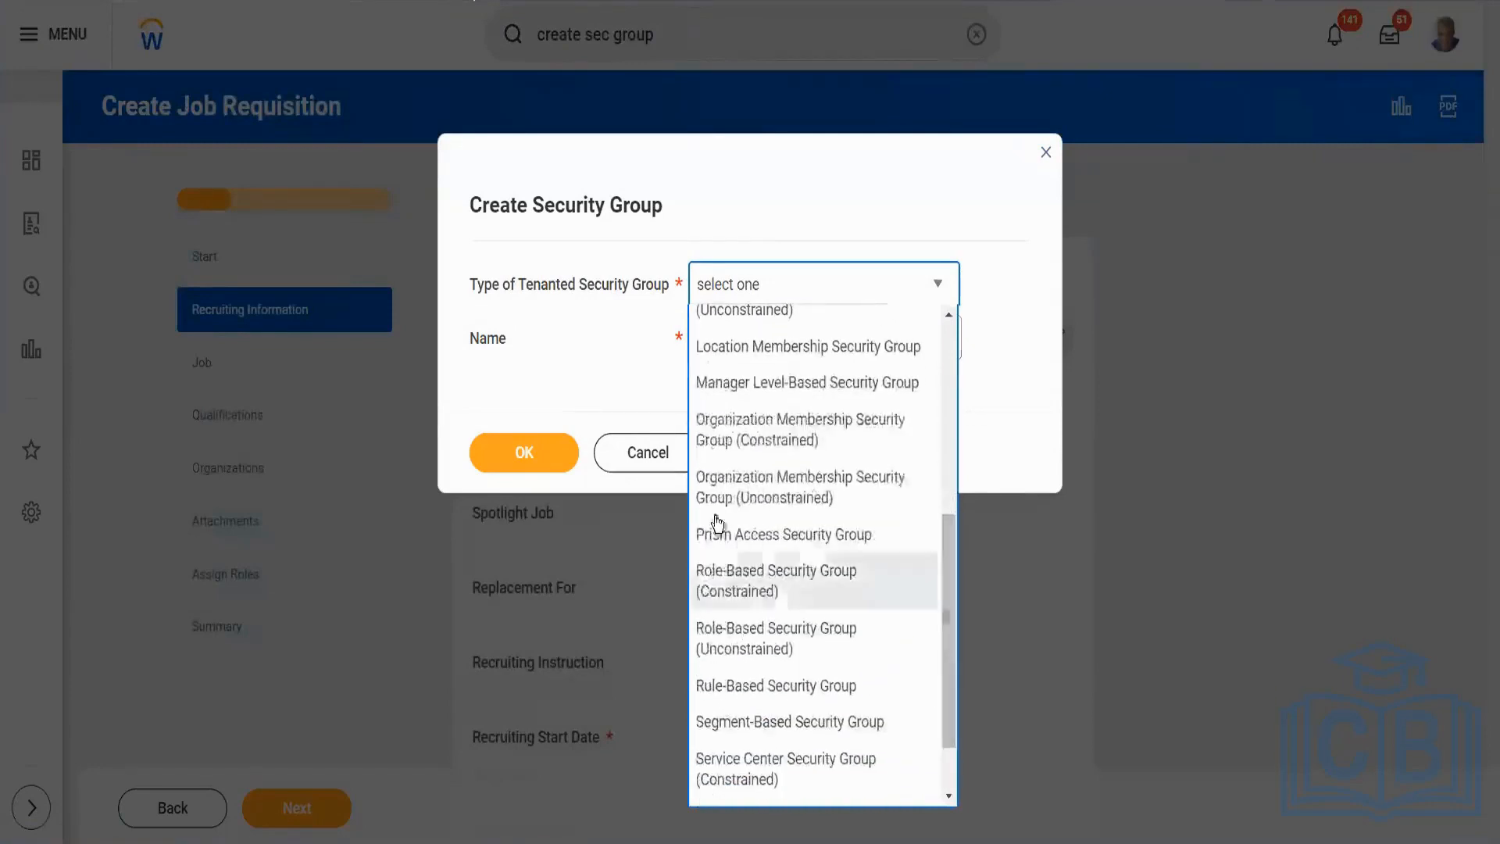
click(792, 590)
click(744, 335)
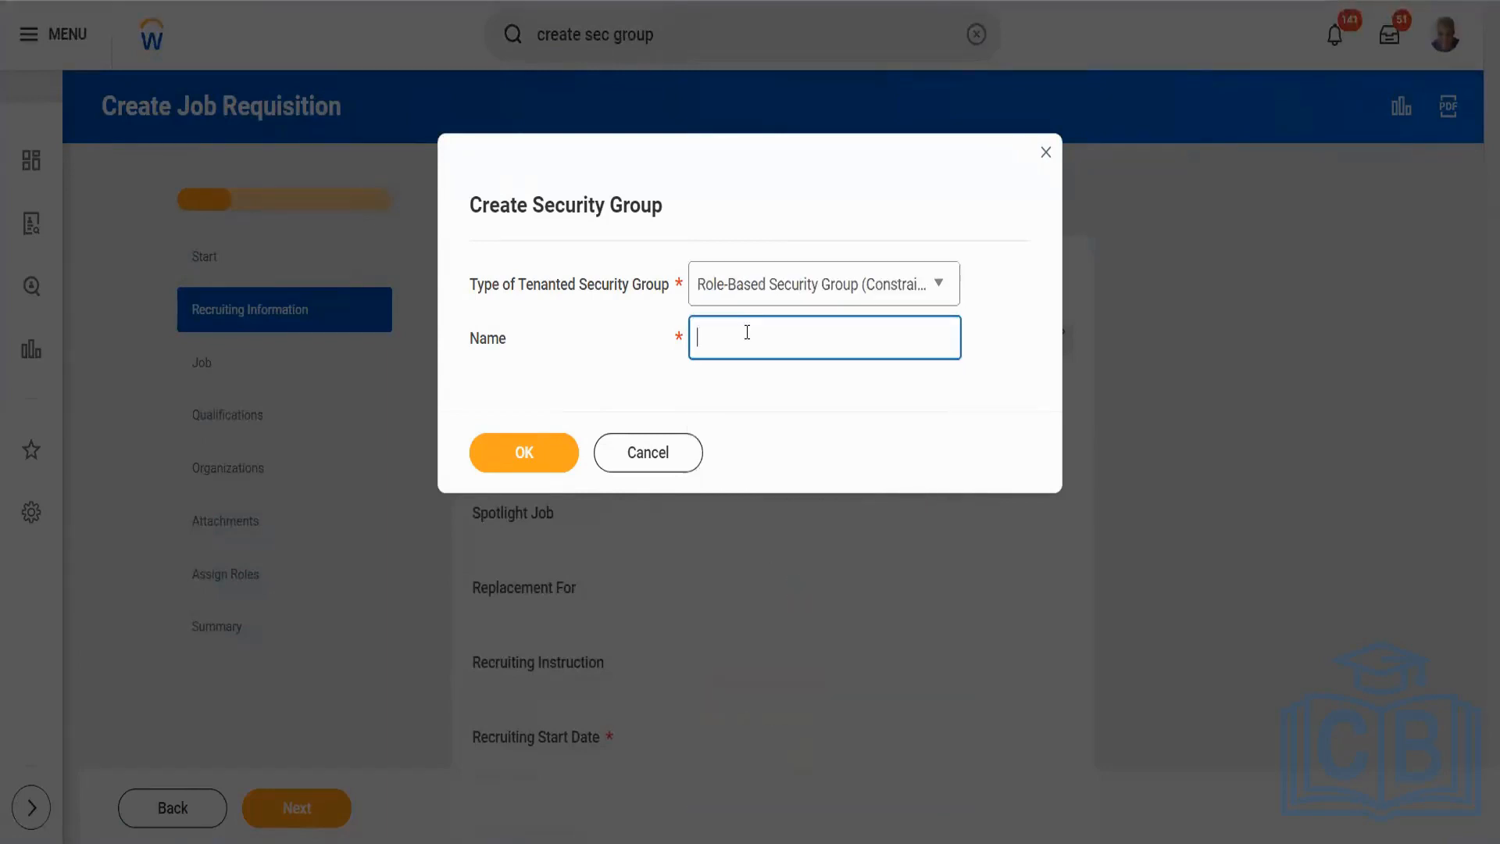
text(Test)
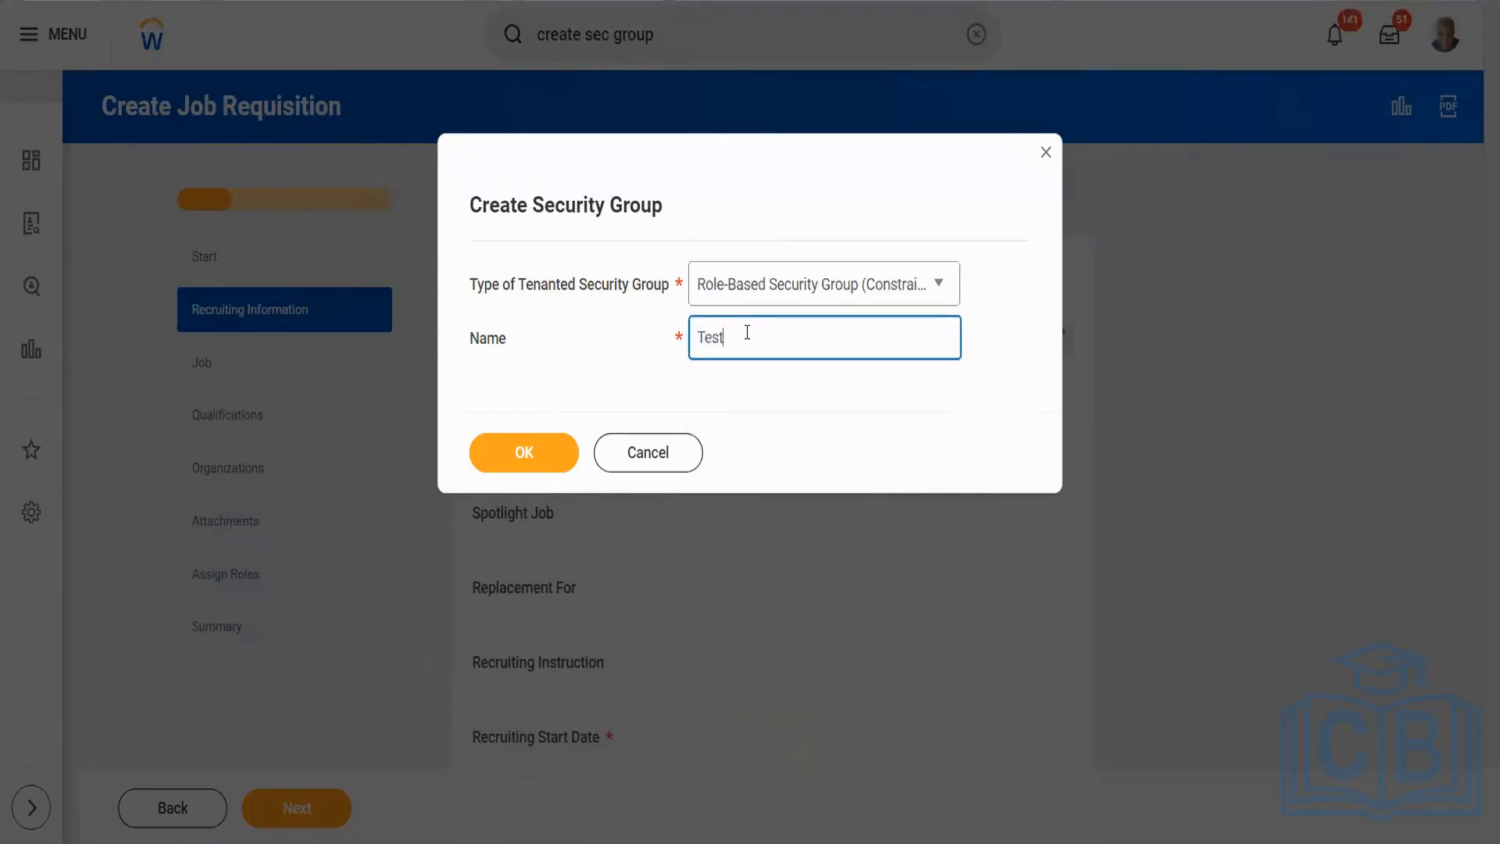
click(523, 453)
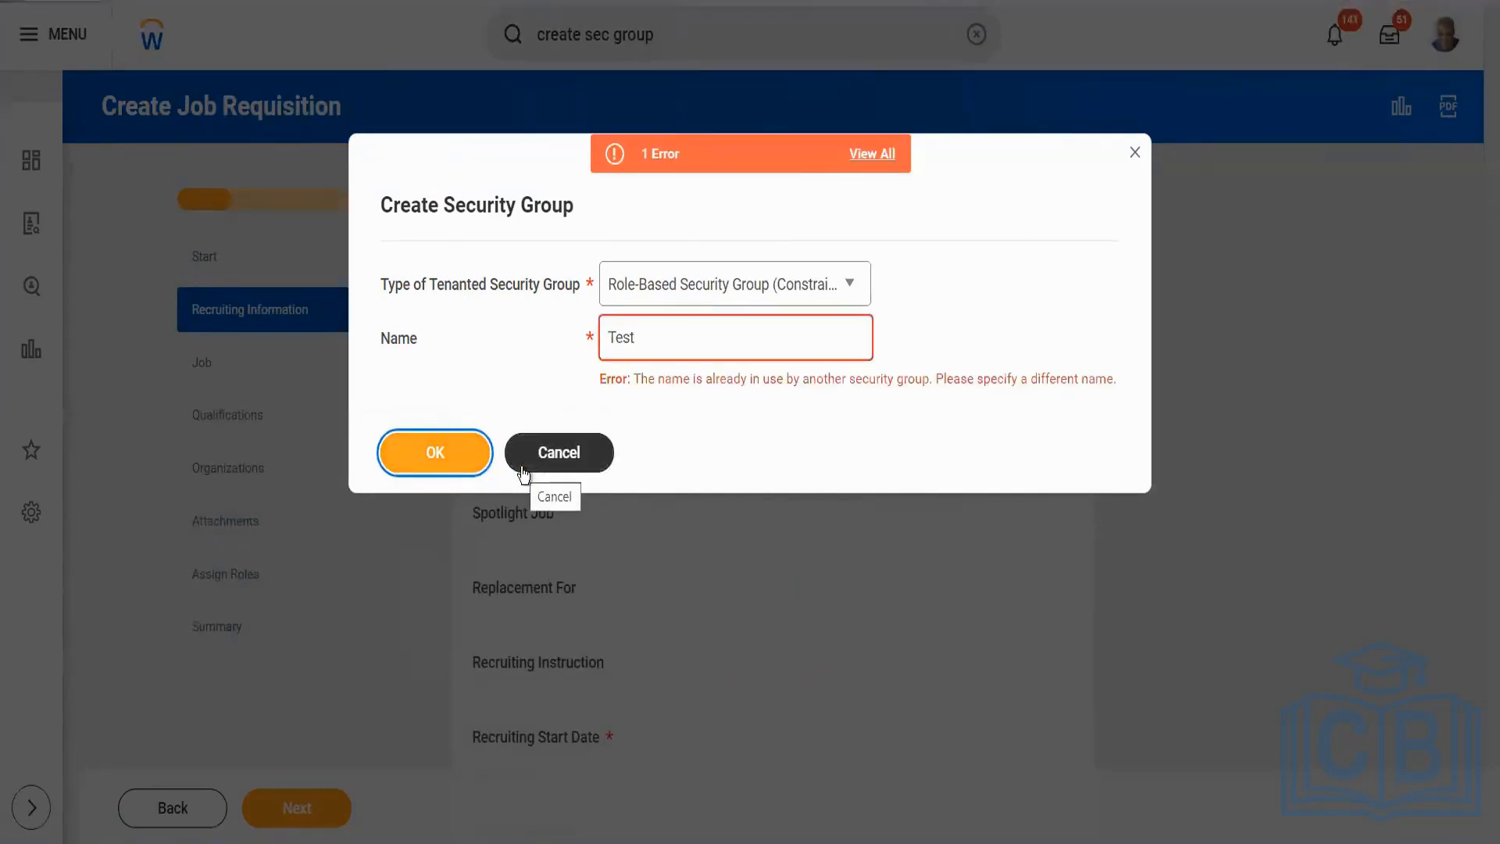
- Extend the constrained role-based security group's name to a unique one and resubmit it
click(657, 349)
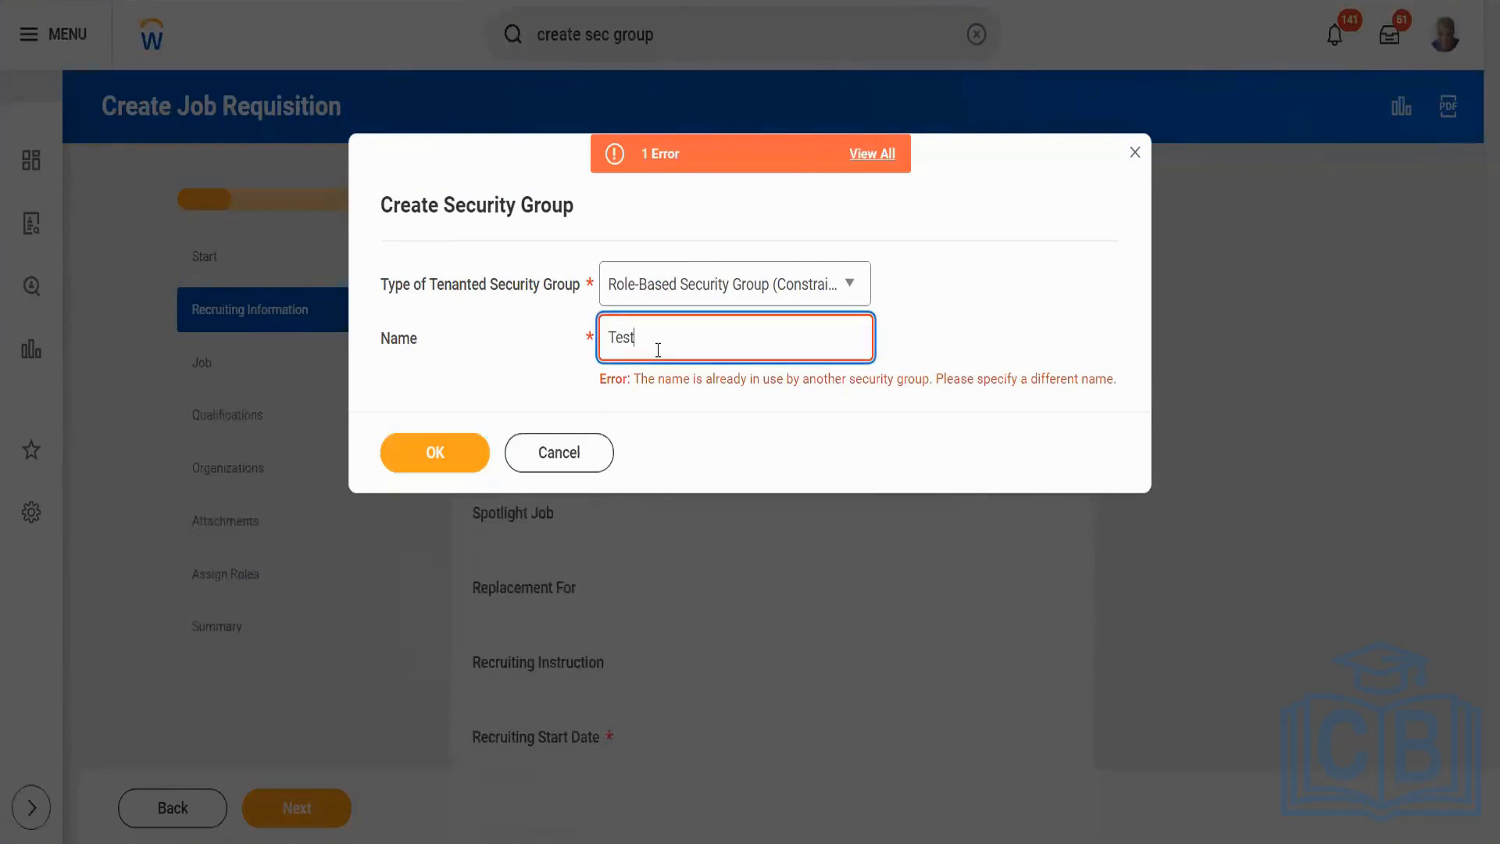
text(ing Group)
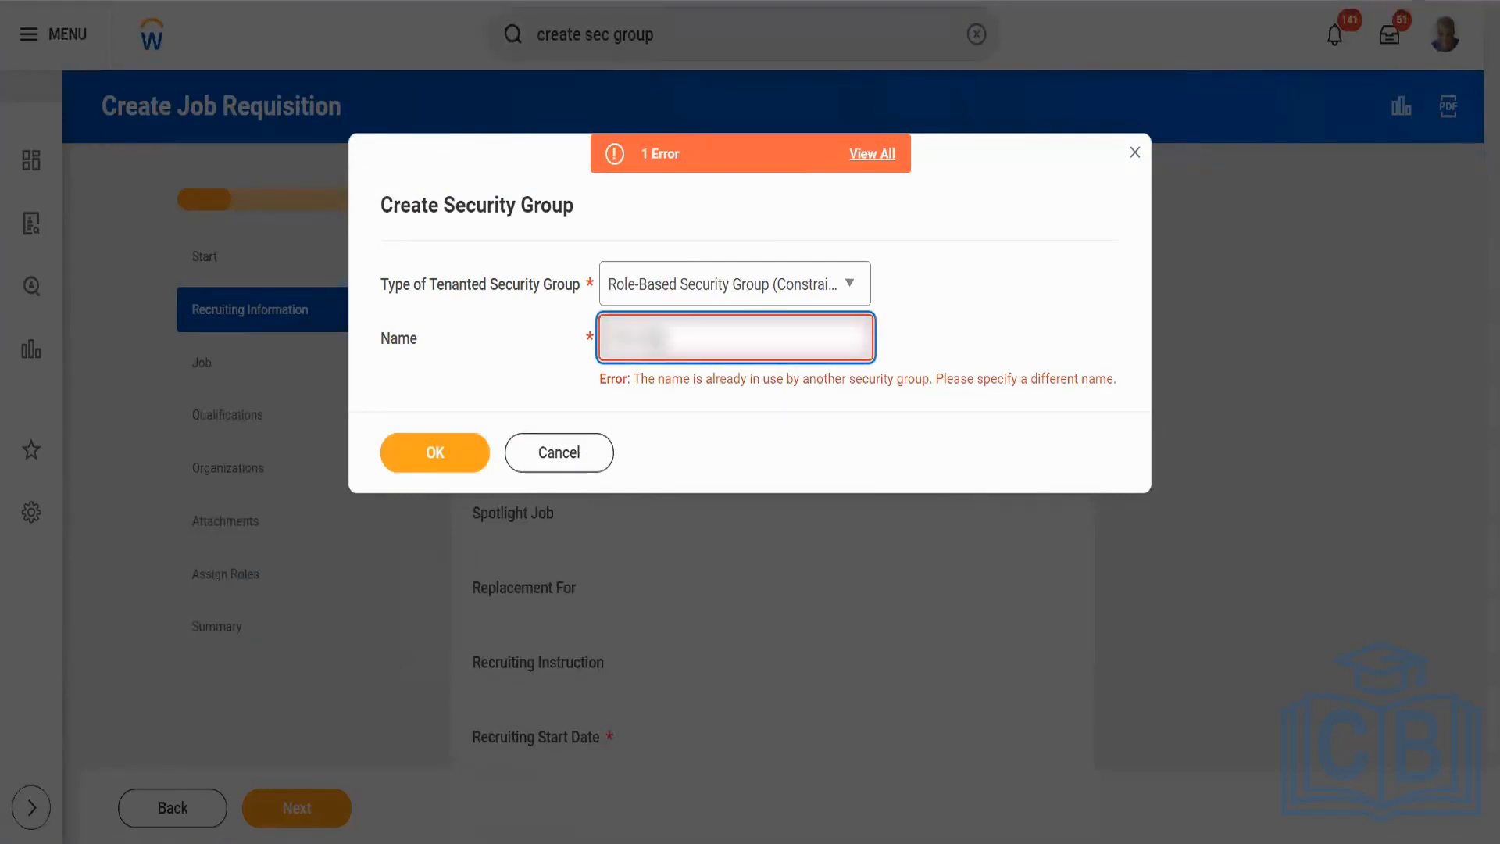
click(452, 463)
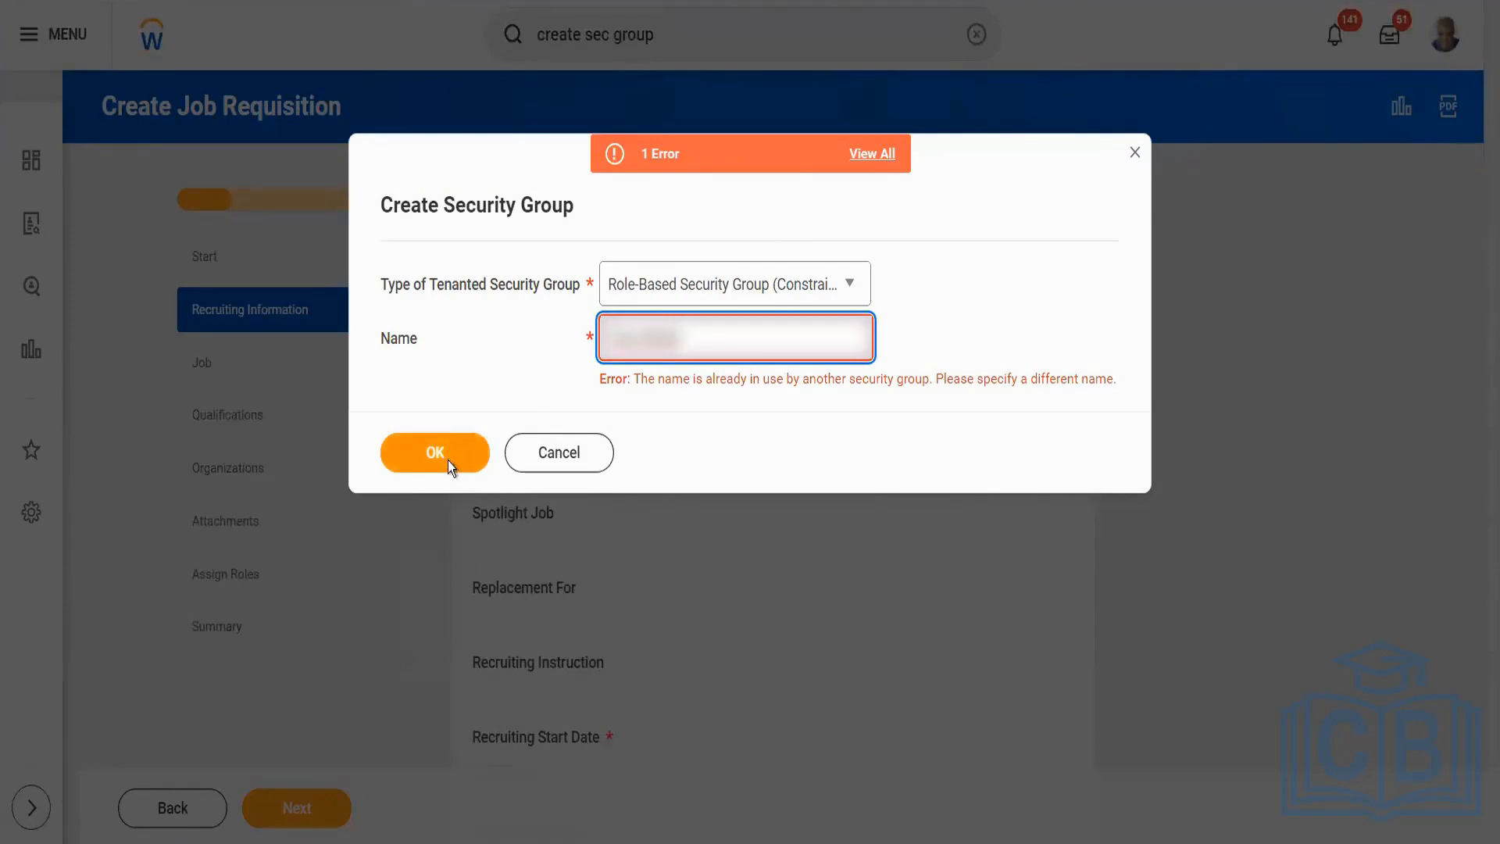
- Display the Assignable Role choices for the new security group, then cancel its setup and the pending job requisition
click(517, 461)
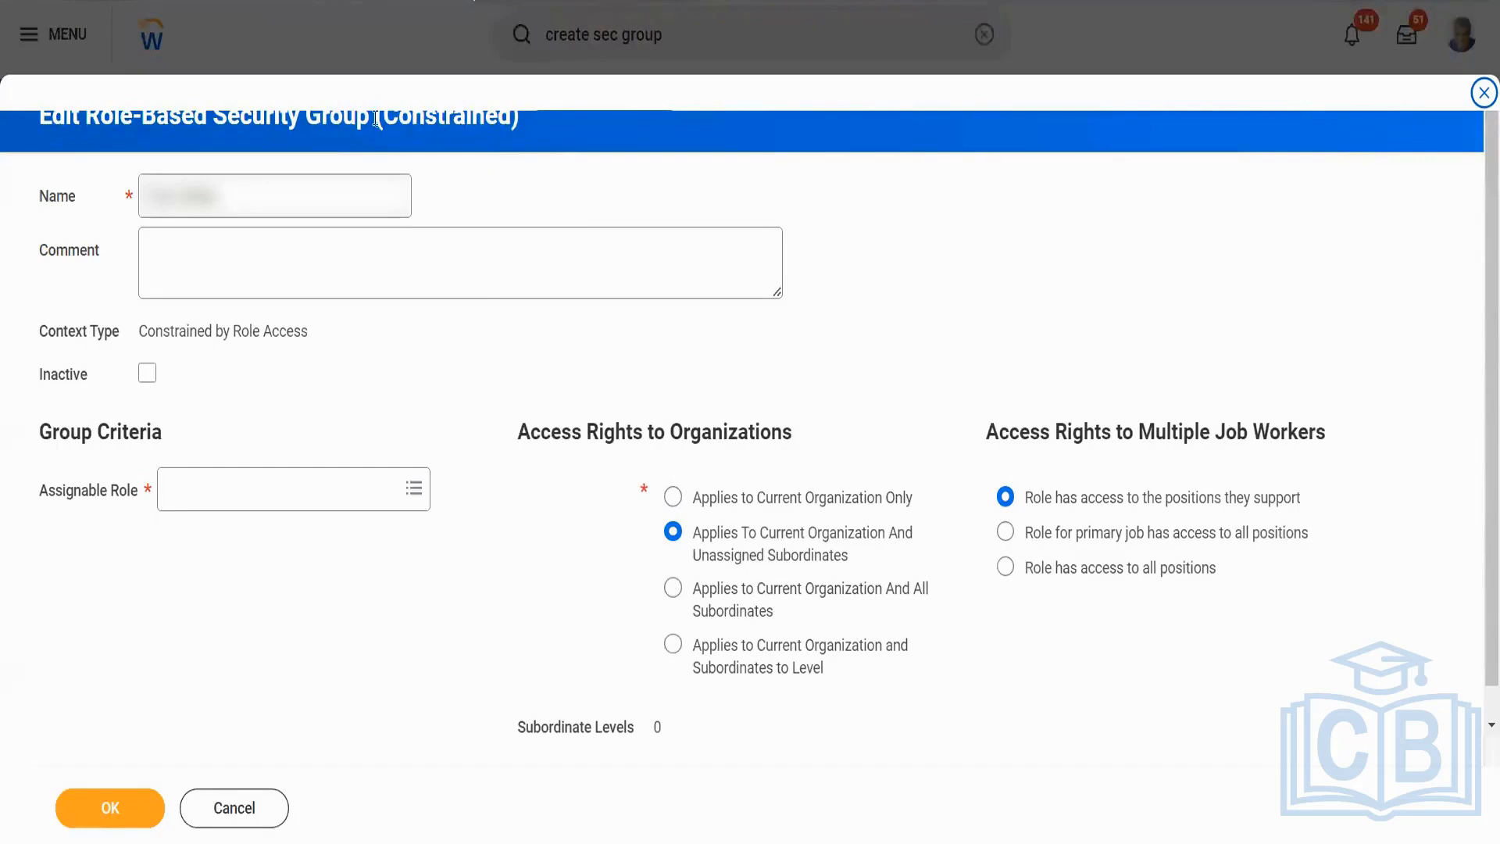
click(448, 278)
click(221, 504)
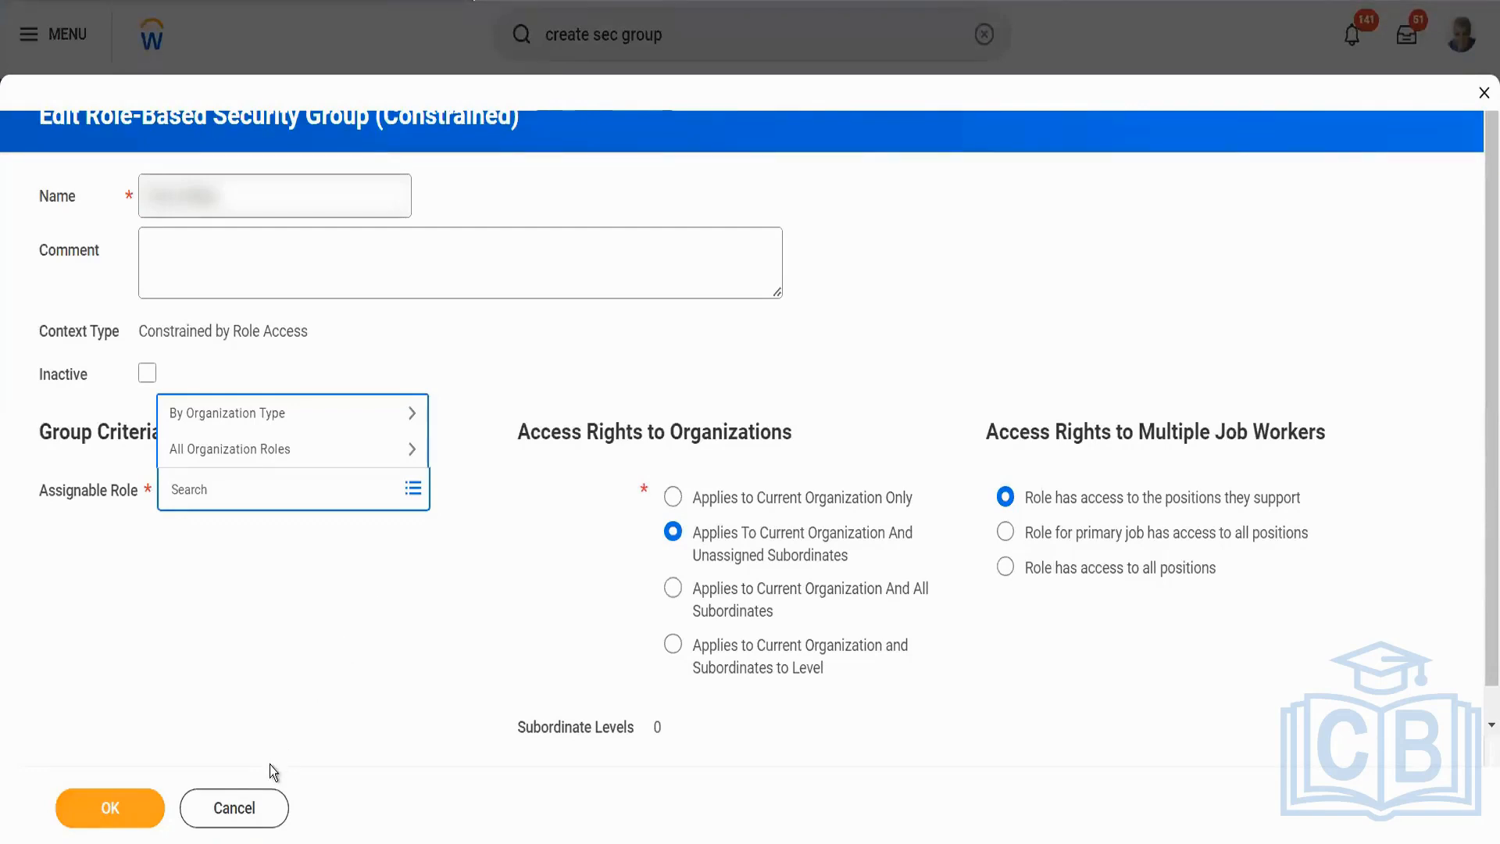
click(237, 805)
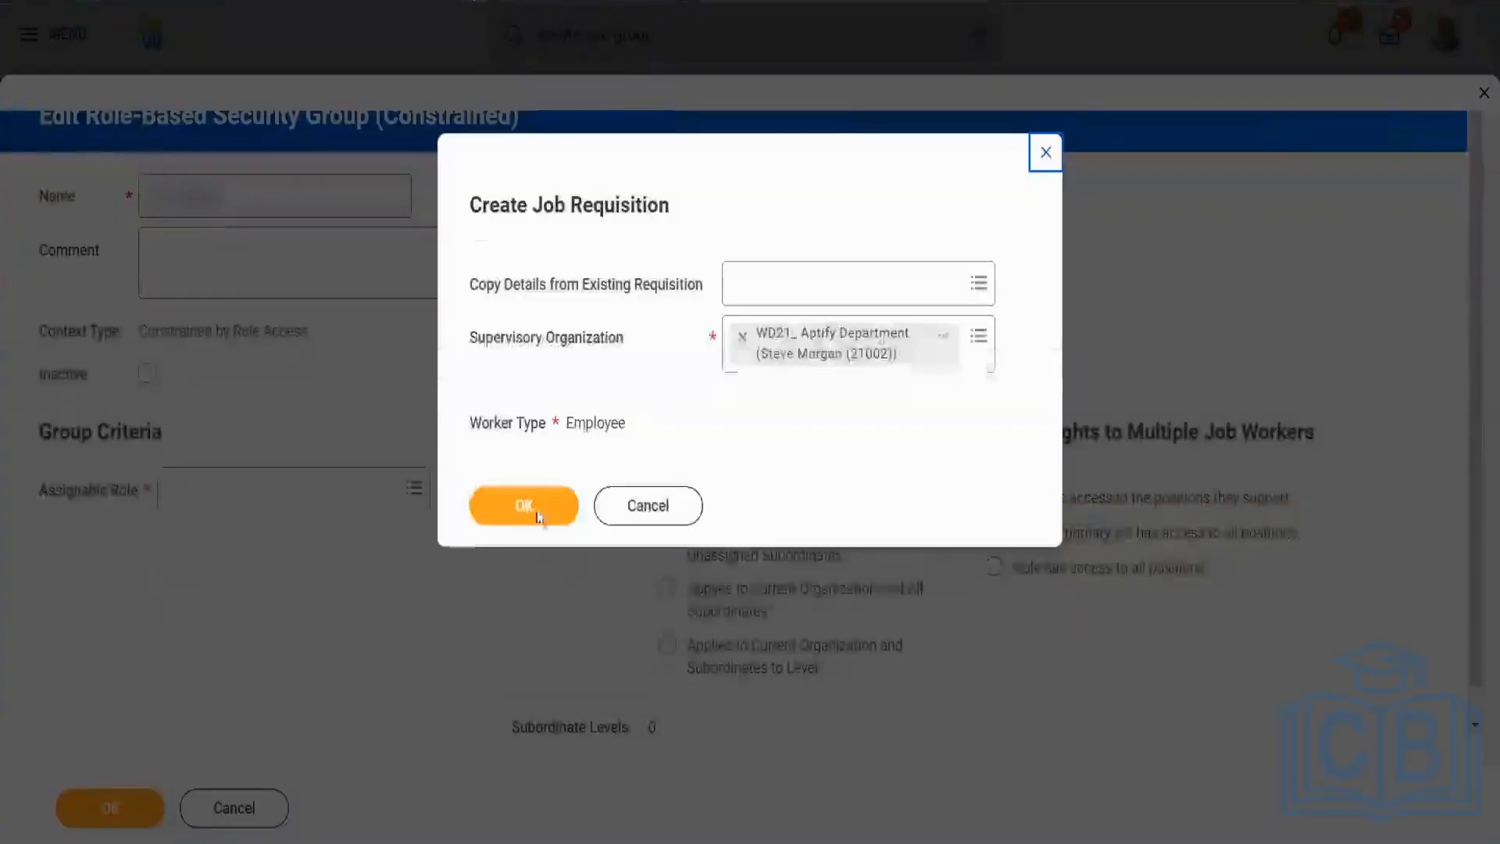
click(616, 505)
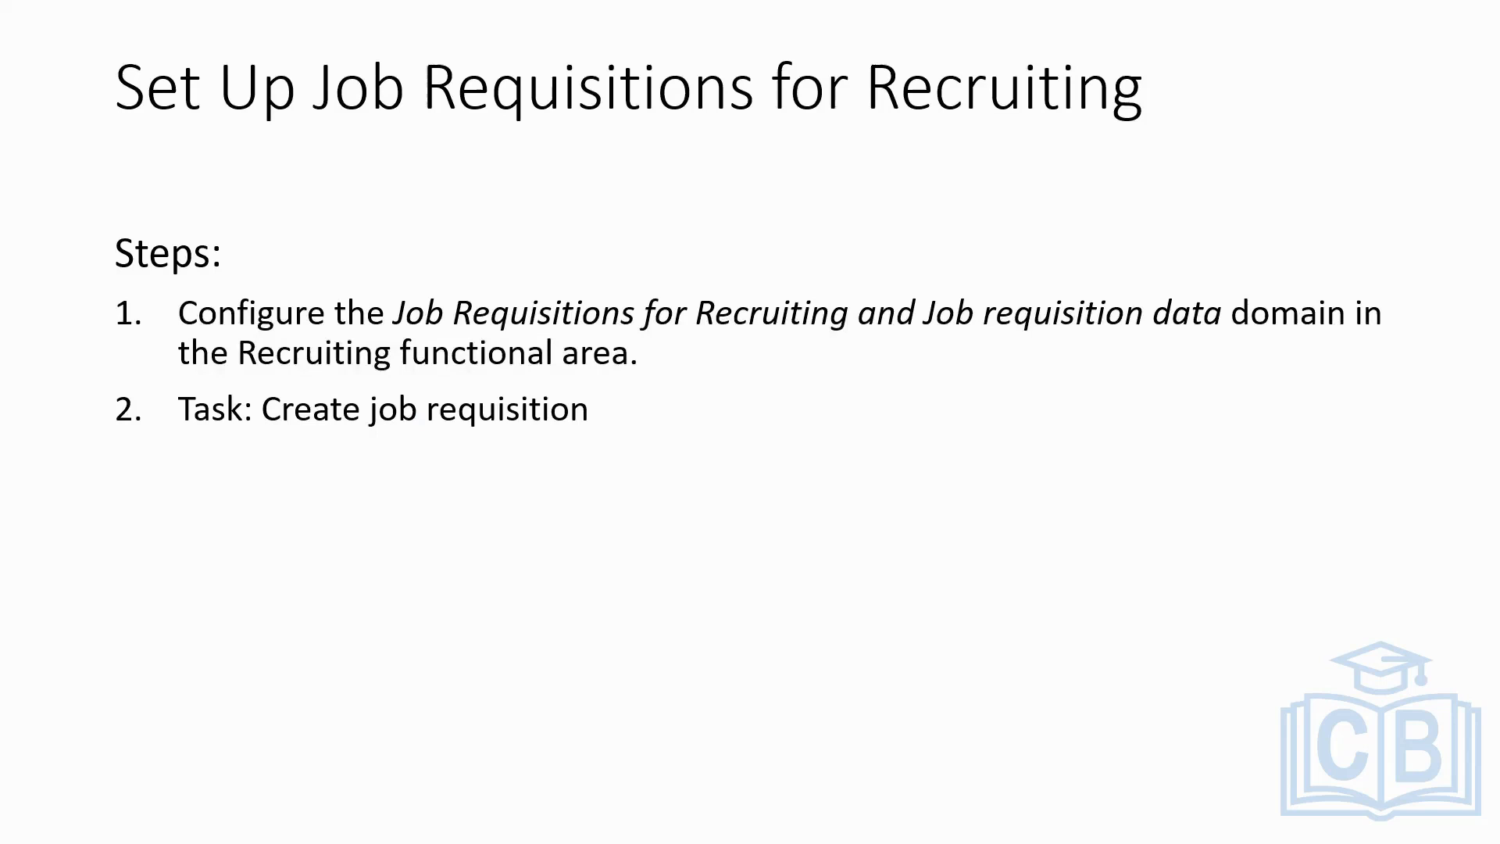
click(484, 450)
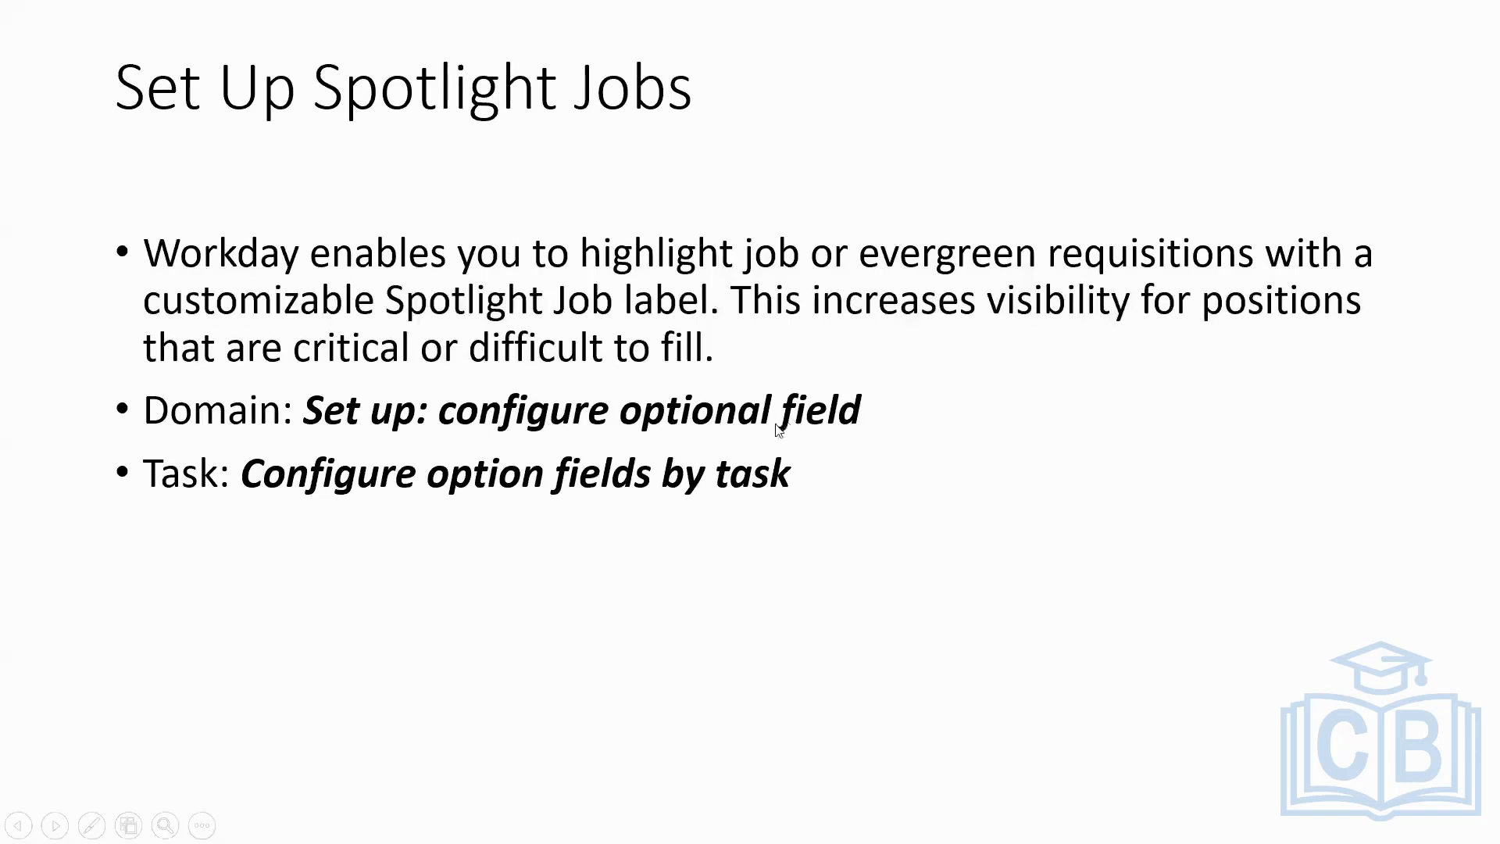
click(701, 506)
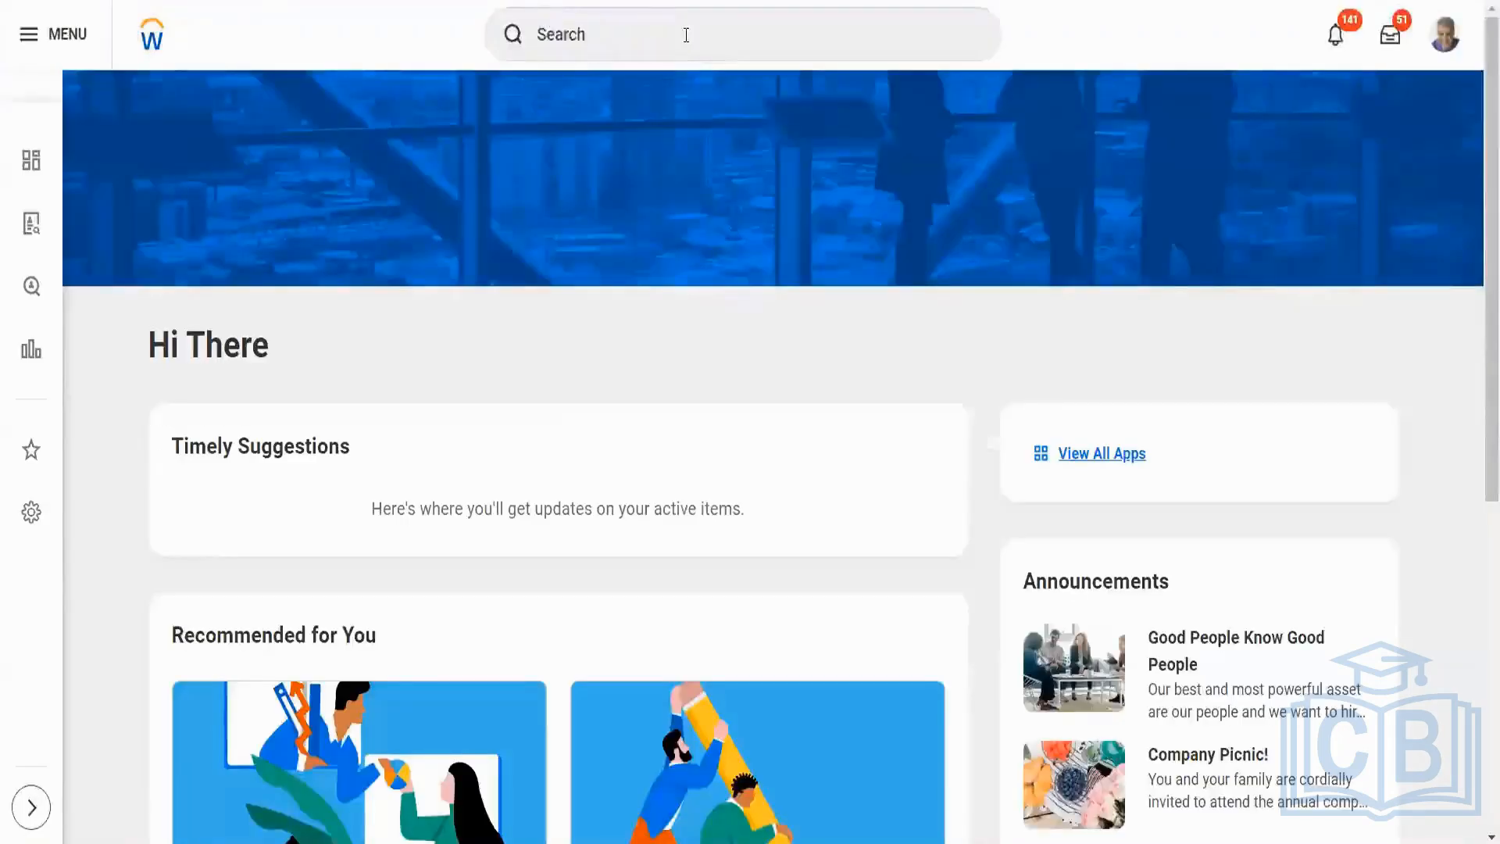
- Search for "find job" and open the Find Jobs report
click(686, 35)
text(find job)
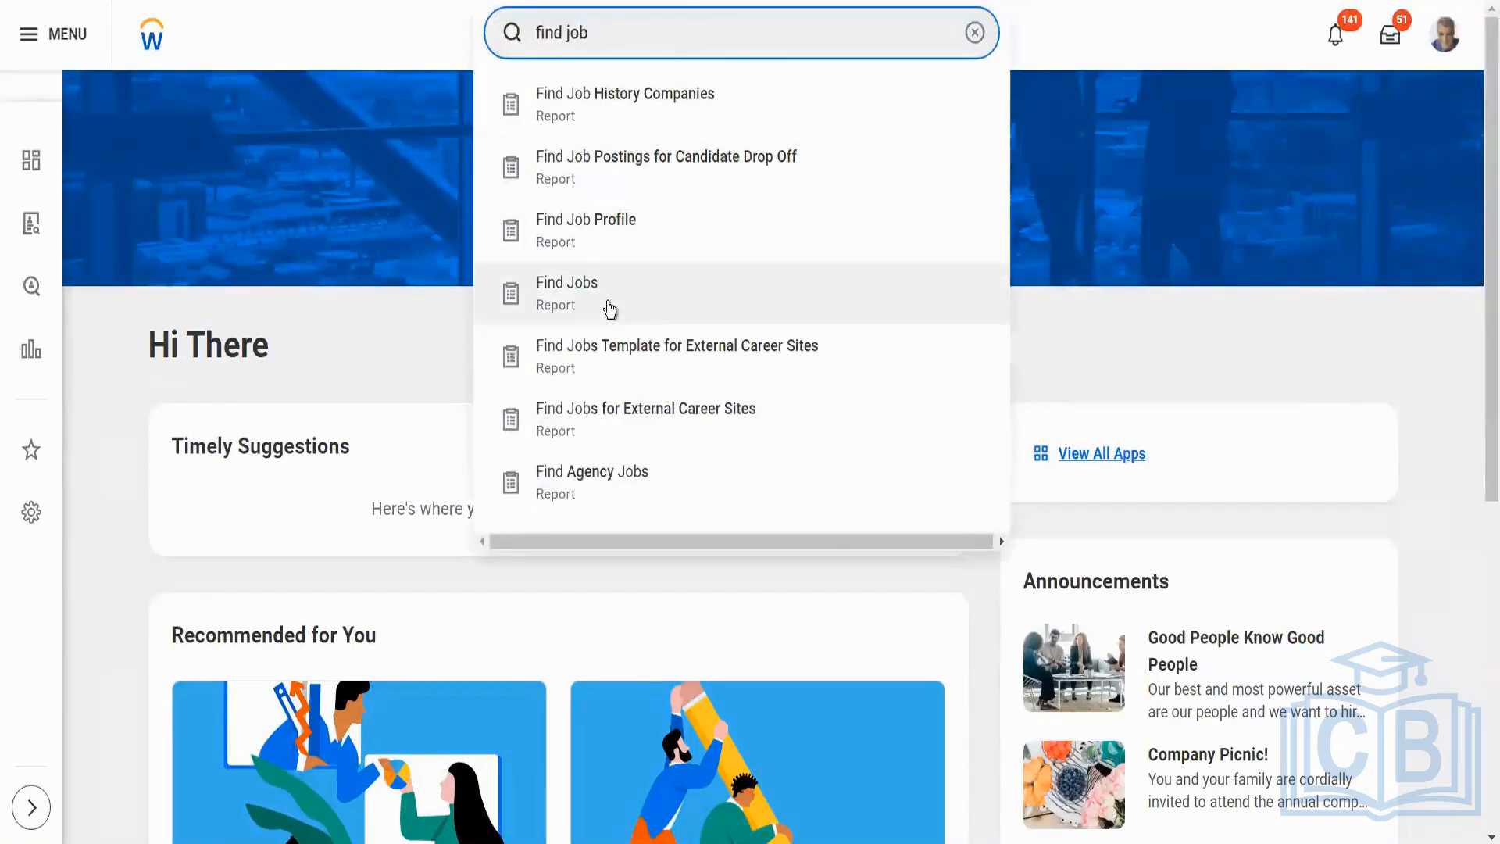
click(610, 310)
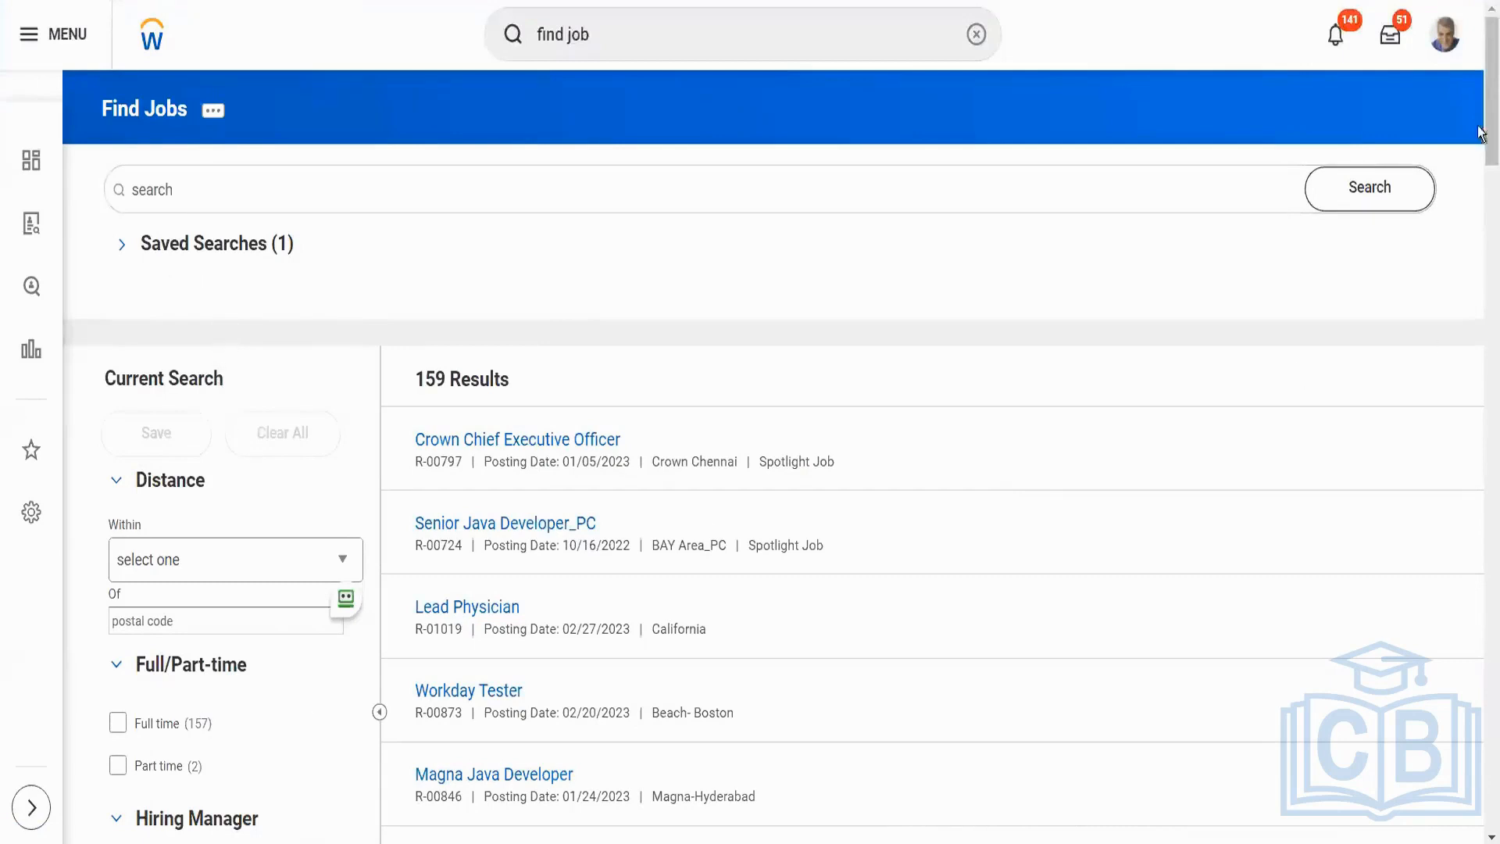
- Examine the job postings listed in Find Jobs, including their requisition details and Spotlight Job labels, and expand the saved searches
scroll(1481, 86, down, 10)
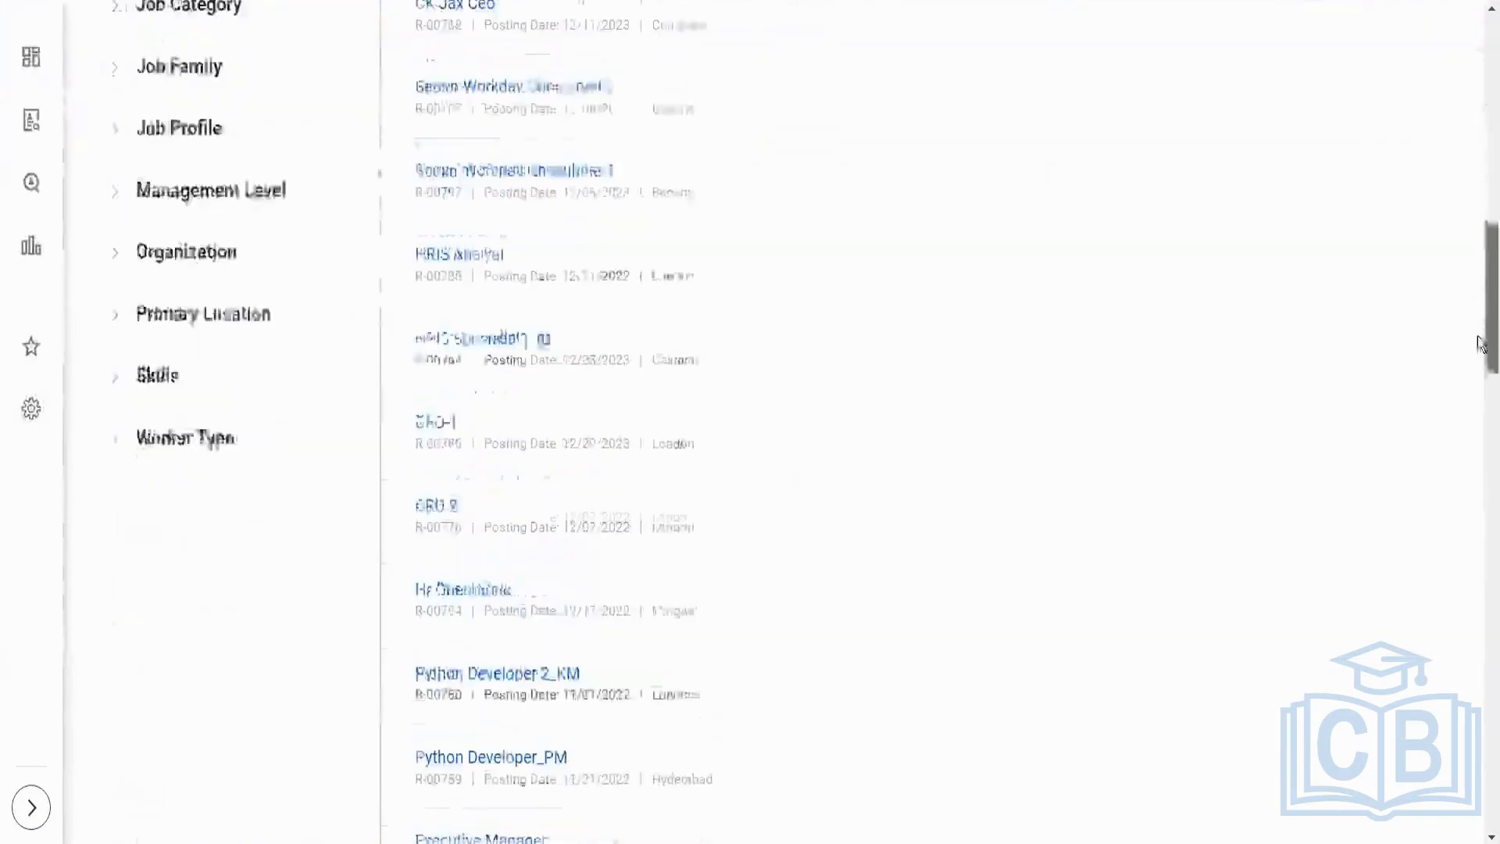
scroll(1480, 110, up, 5)
scroll(1481, 110, up, 10)
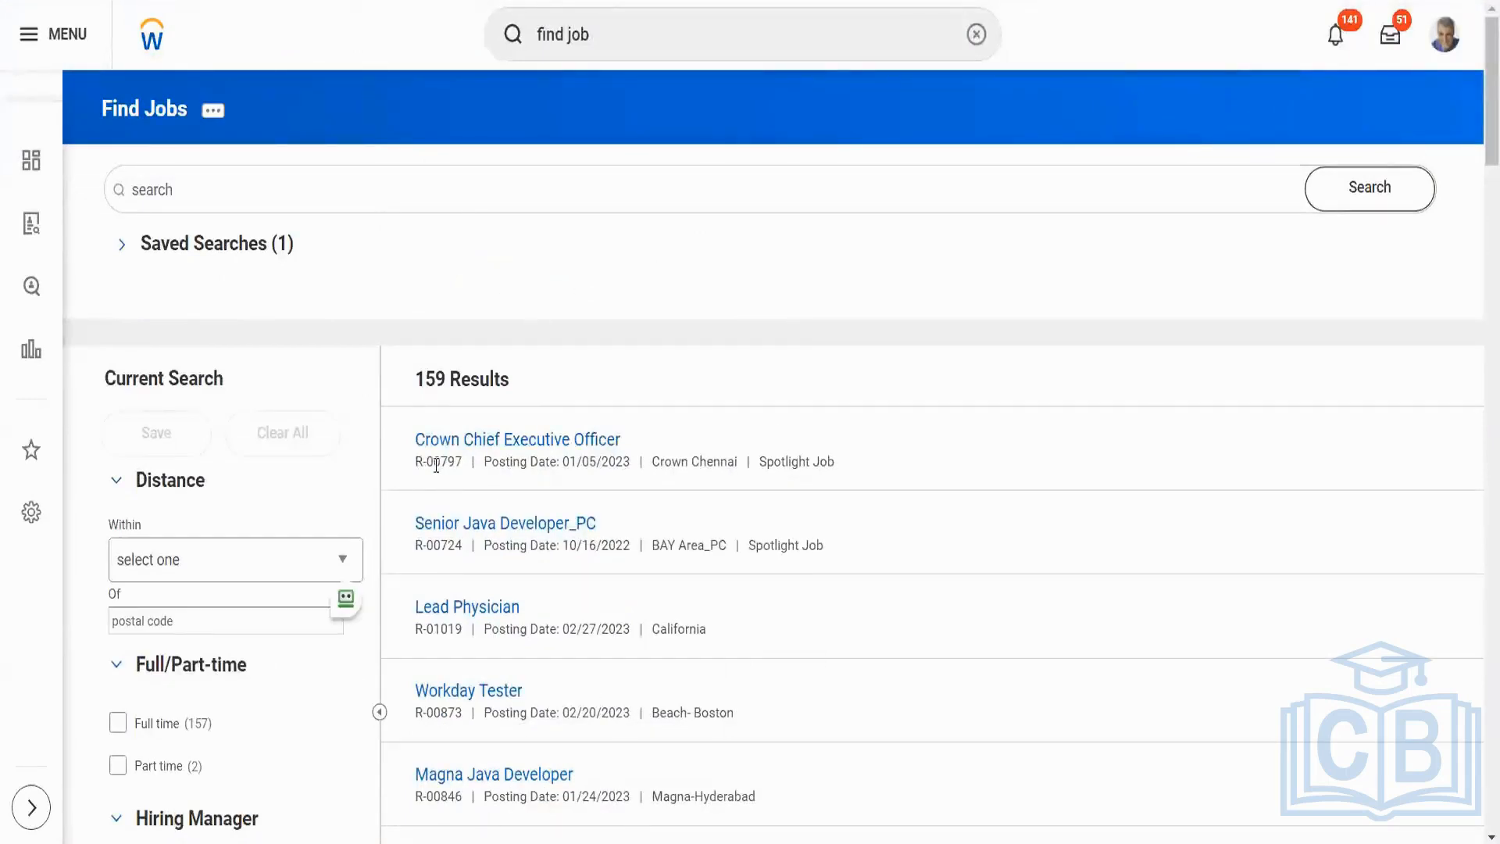
drag(419, 463, 624, 449)
click(687, 452)
click(125, 246)
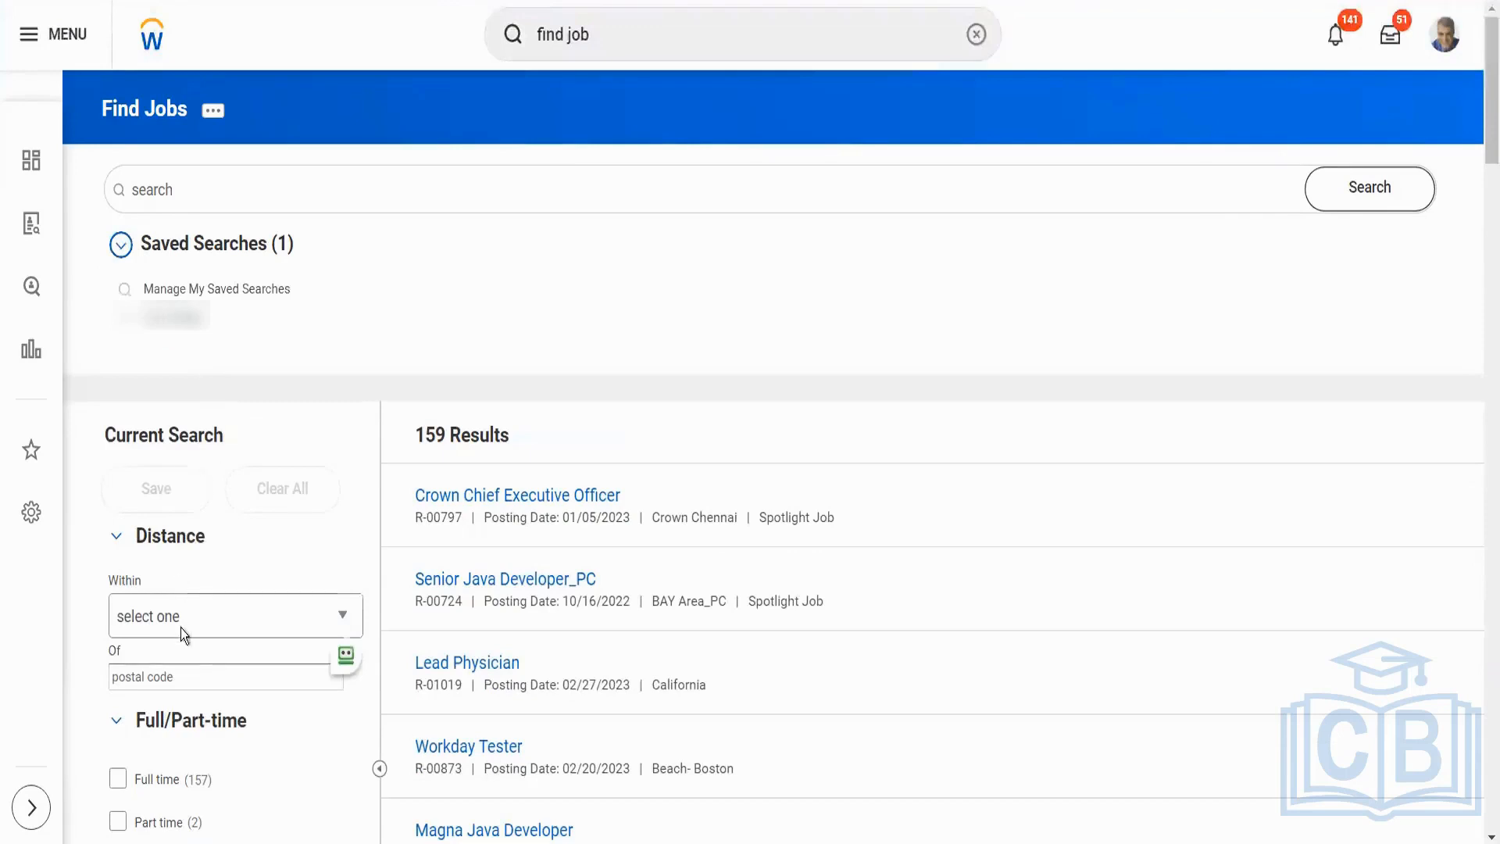
- Filter the job results to full-time positions and save the search as Full Time
click(118, 778)
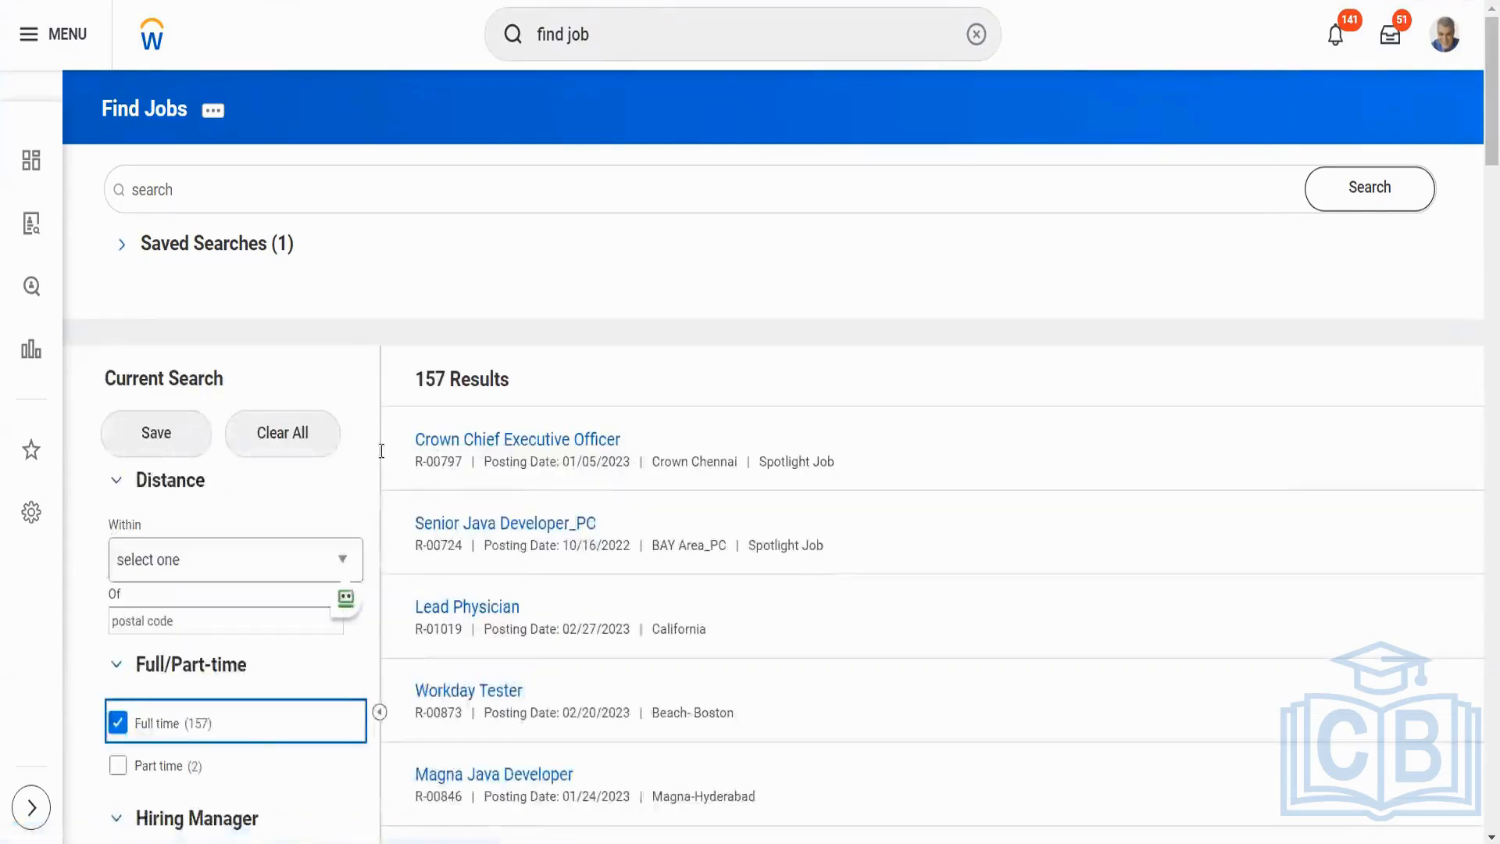
click(167, 443)
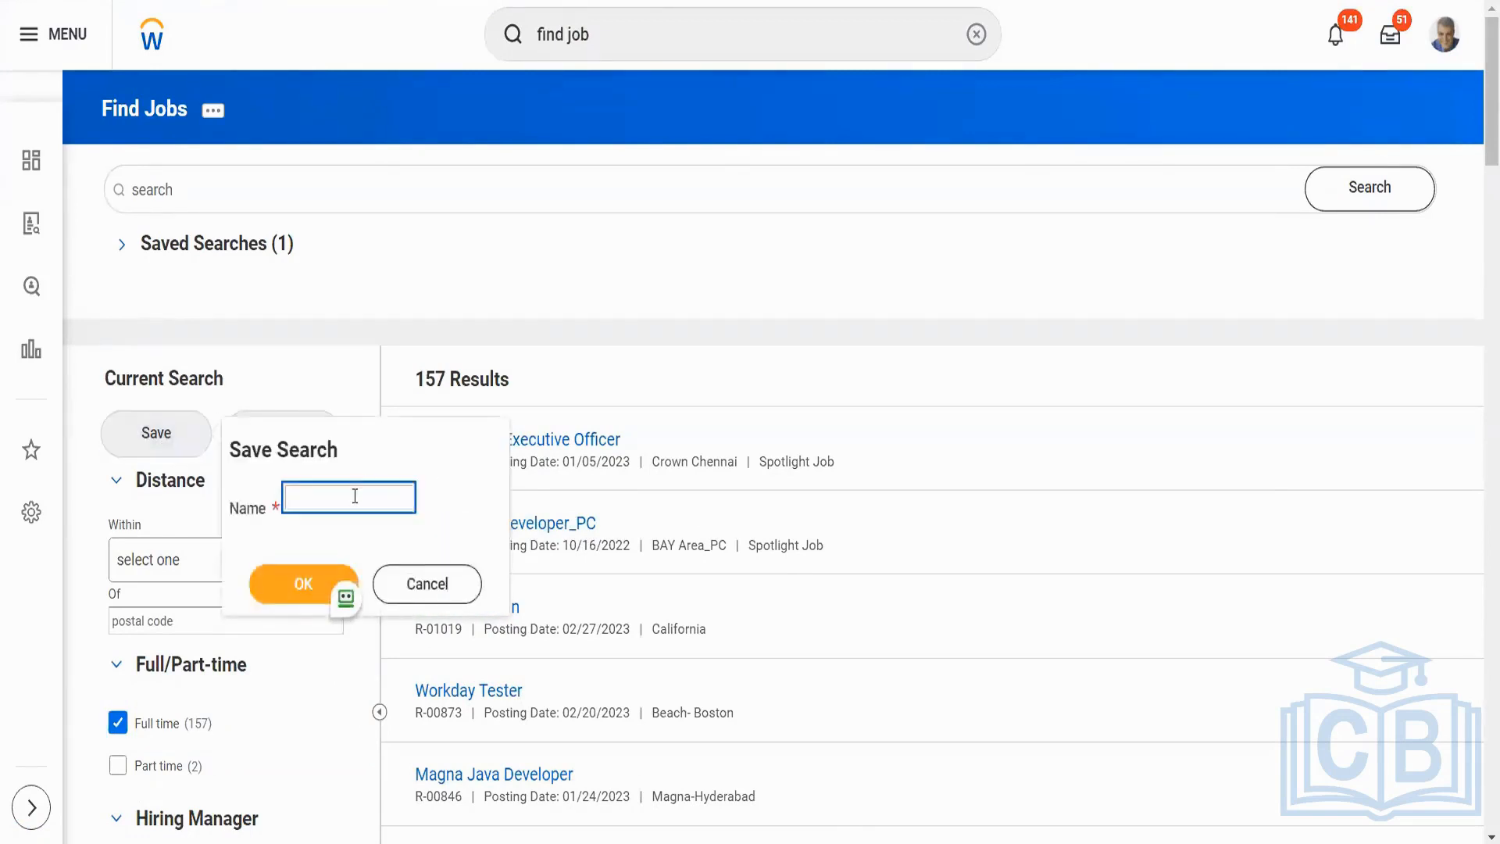
text(Full Time)
click(305, 586)
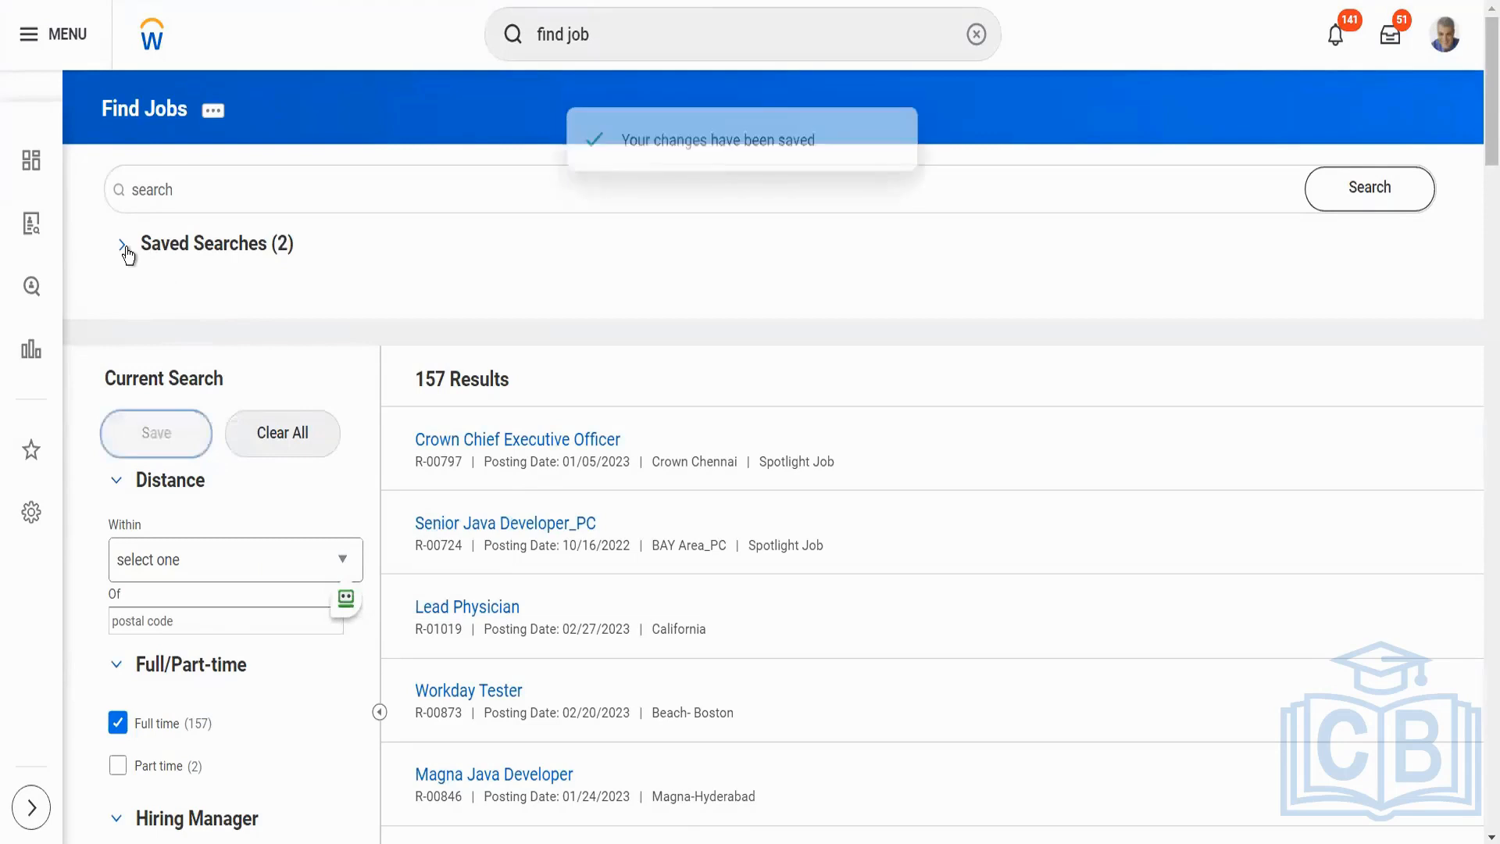
- Run the Full Time saved search and expand the list of saved searches again
click(123, 246)
click(162, 318)
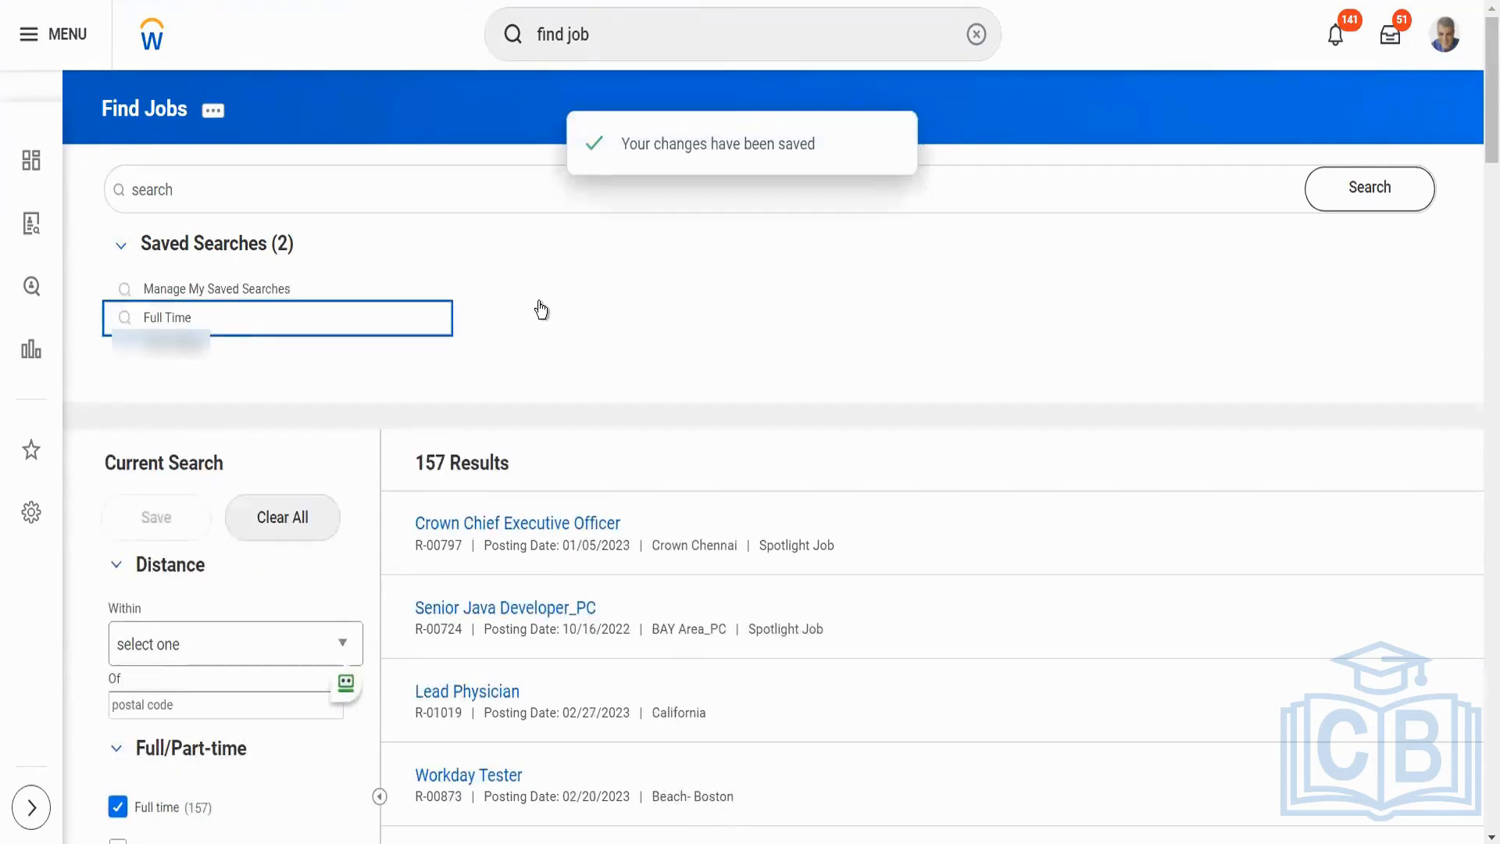
click(195, 313)
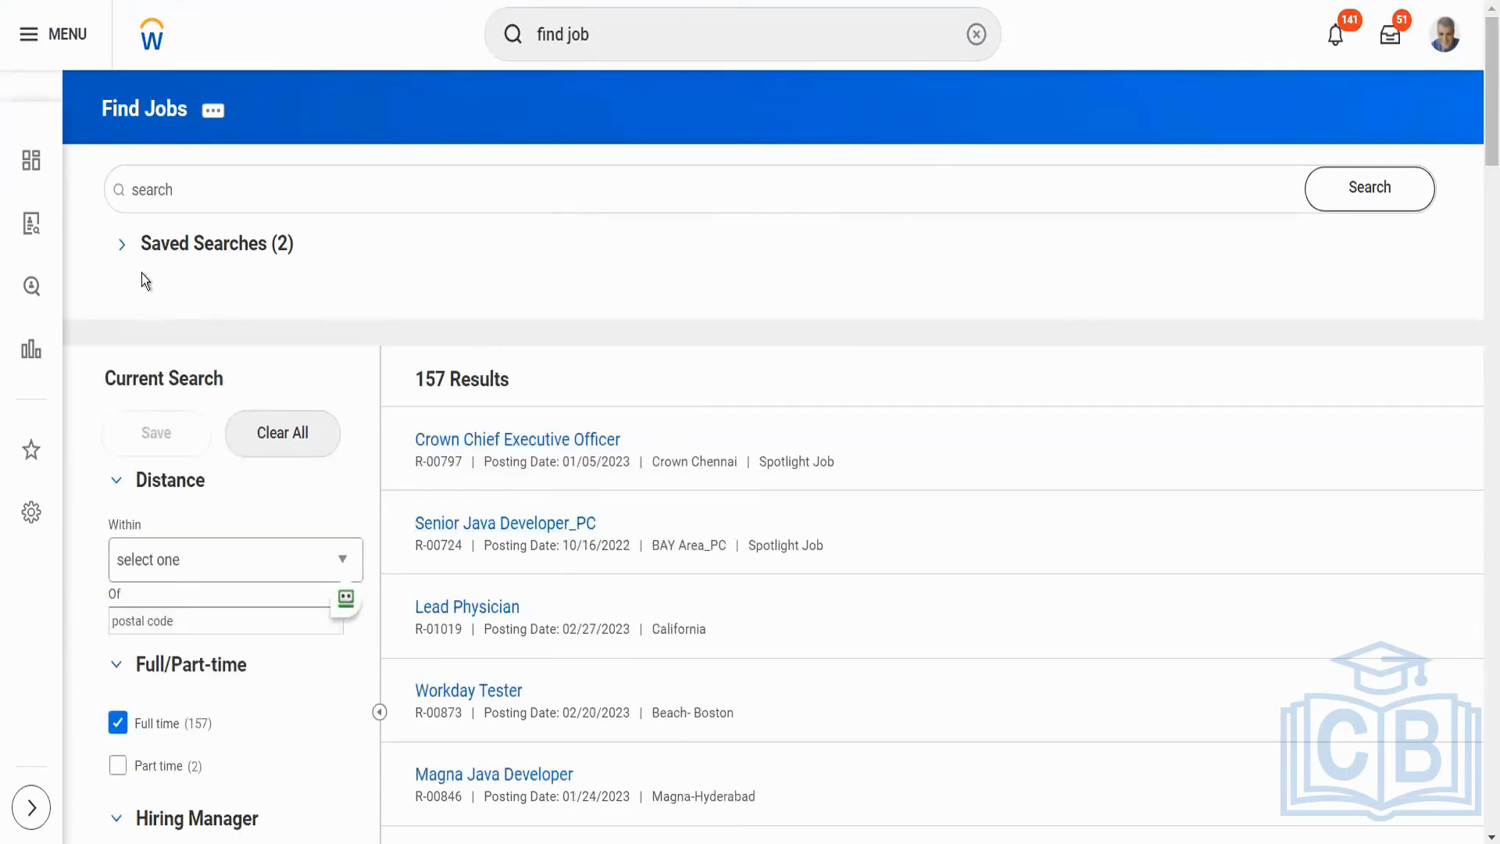
click(120, 246)
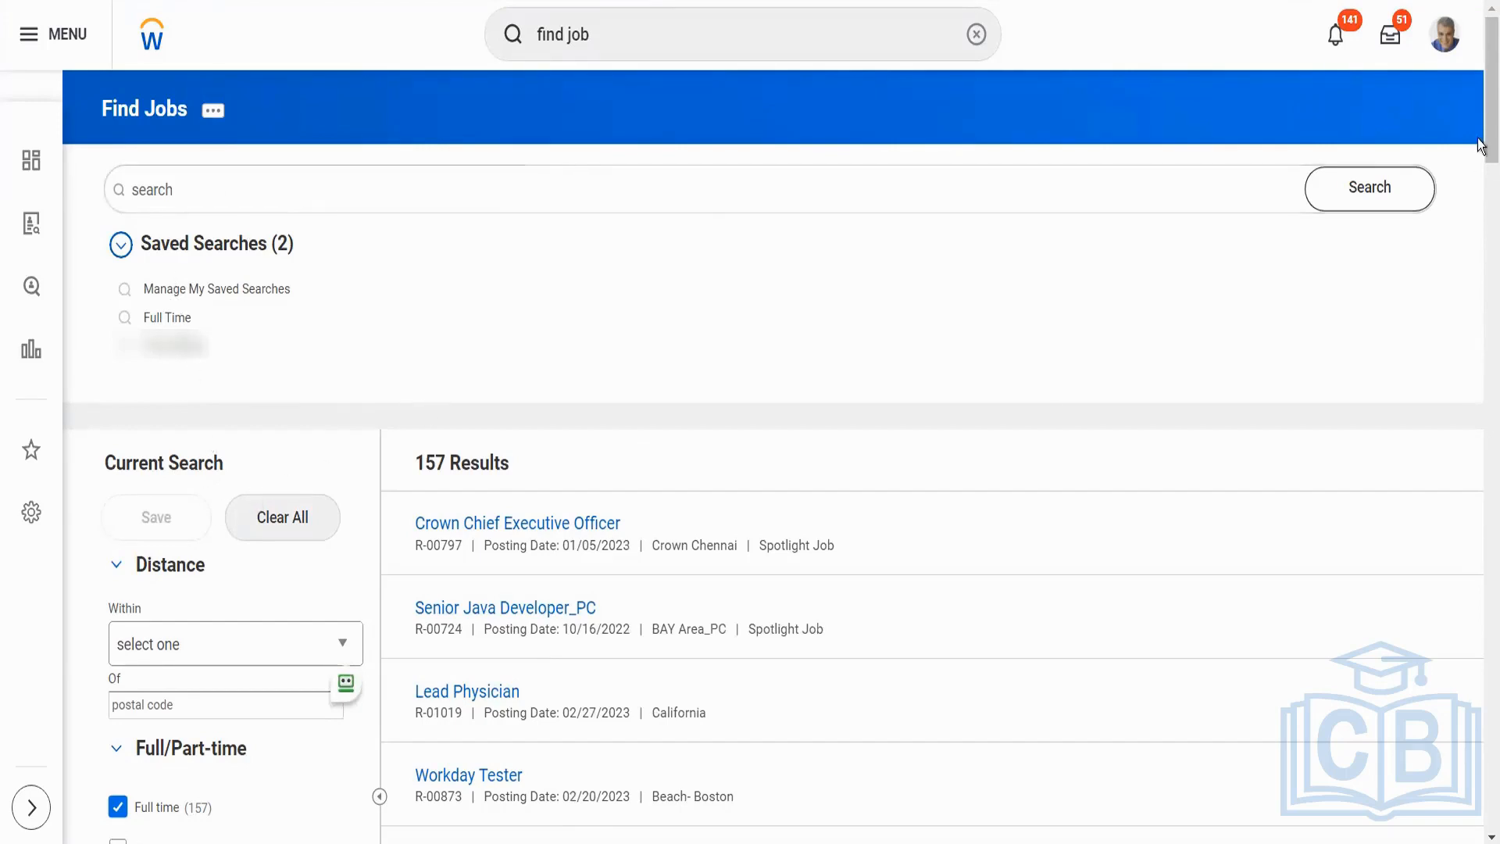
- Copy the Find Jobs standard report to a custom report, replacing the name's suffix with the report owner's name
drag(1478, 288, 1479, 133)
click(211, 111)
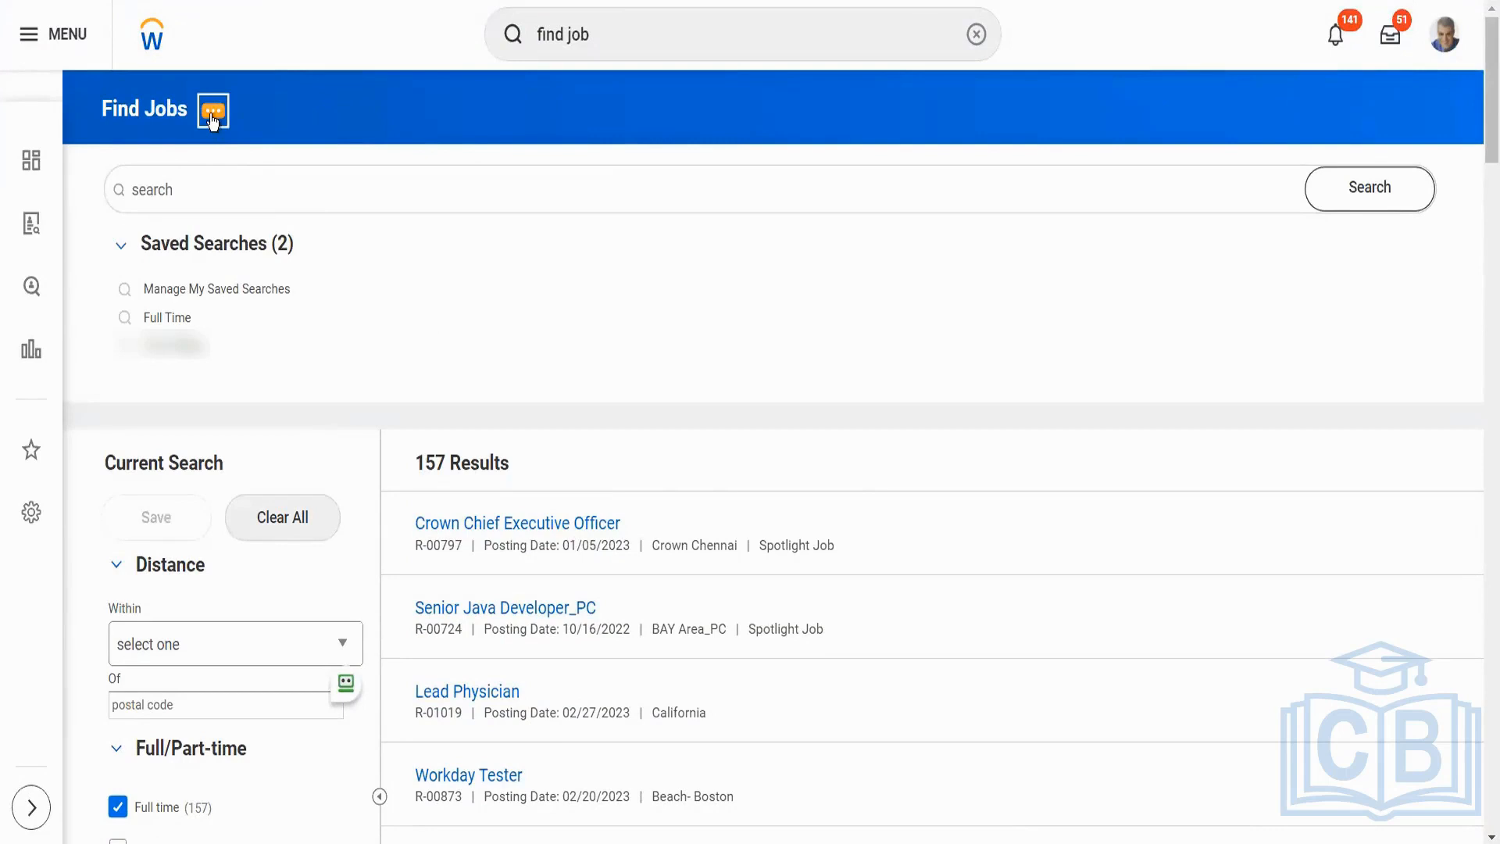
mouse_move(332, 174)
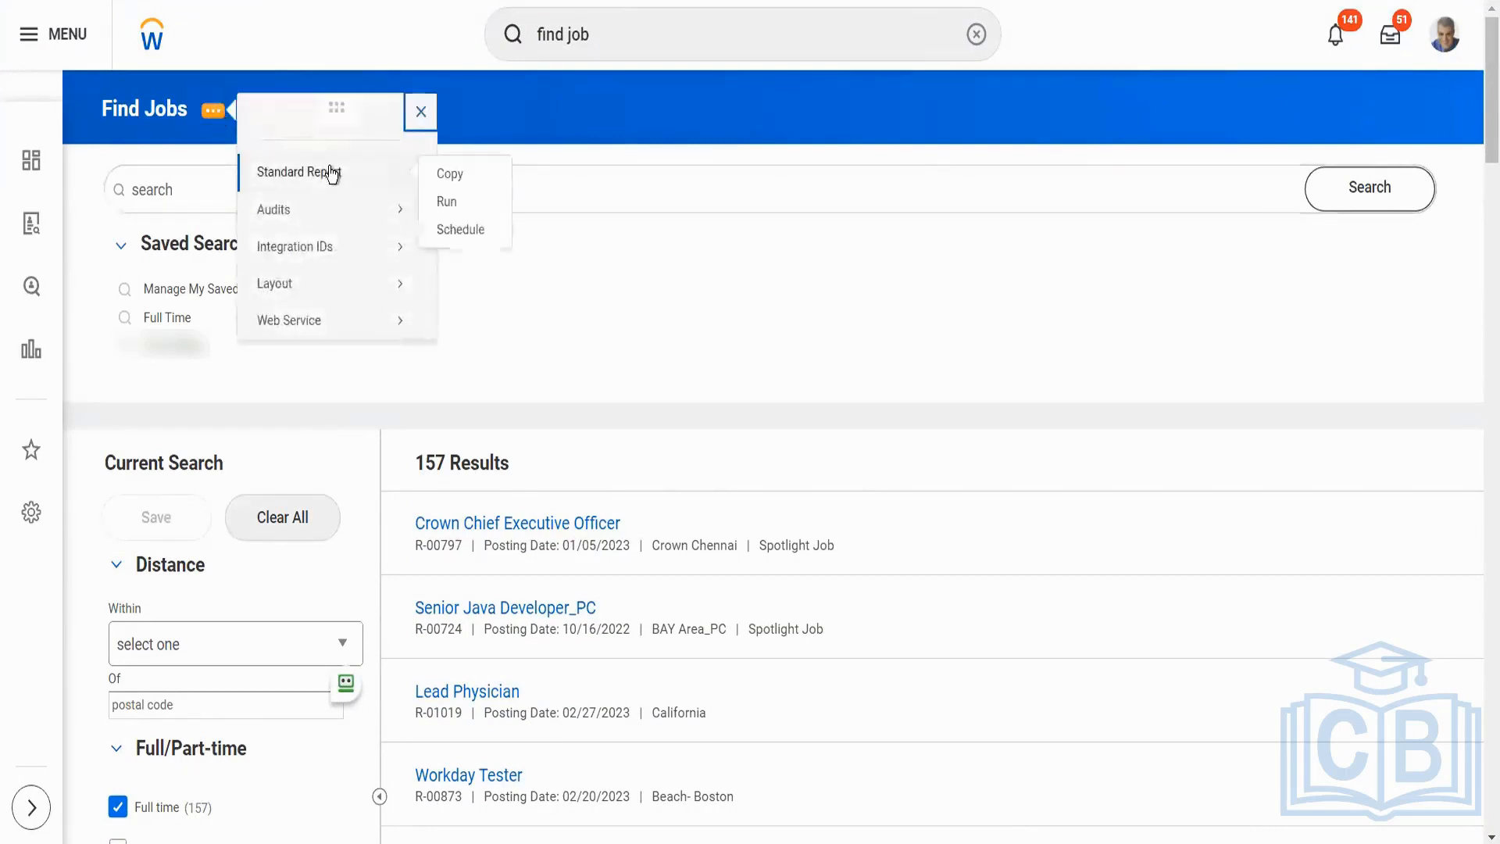
click(445, 172)
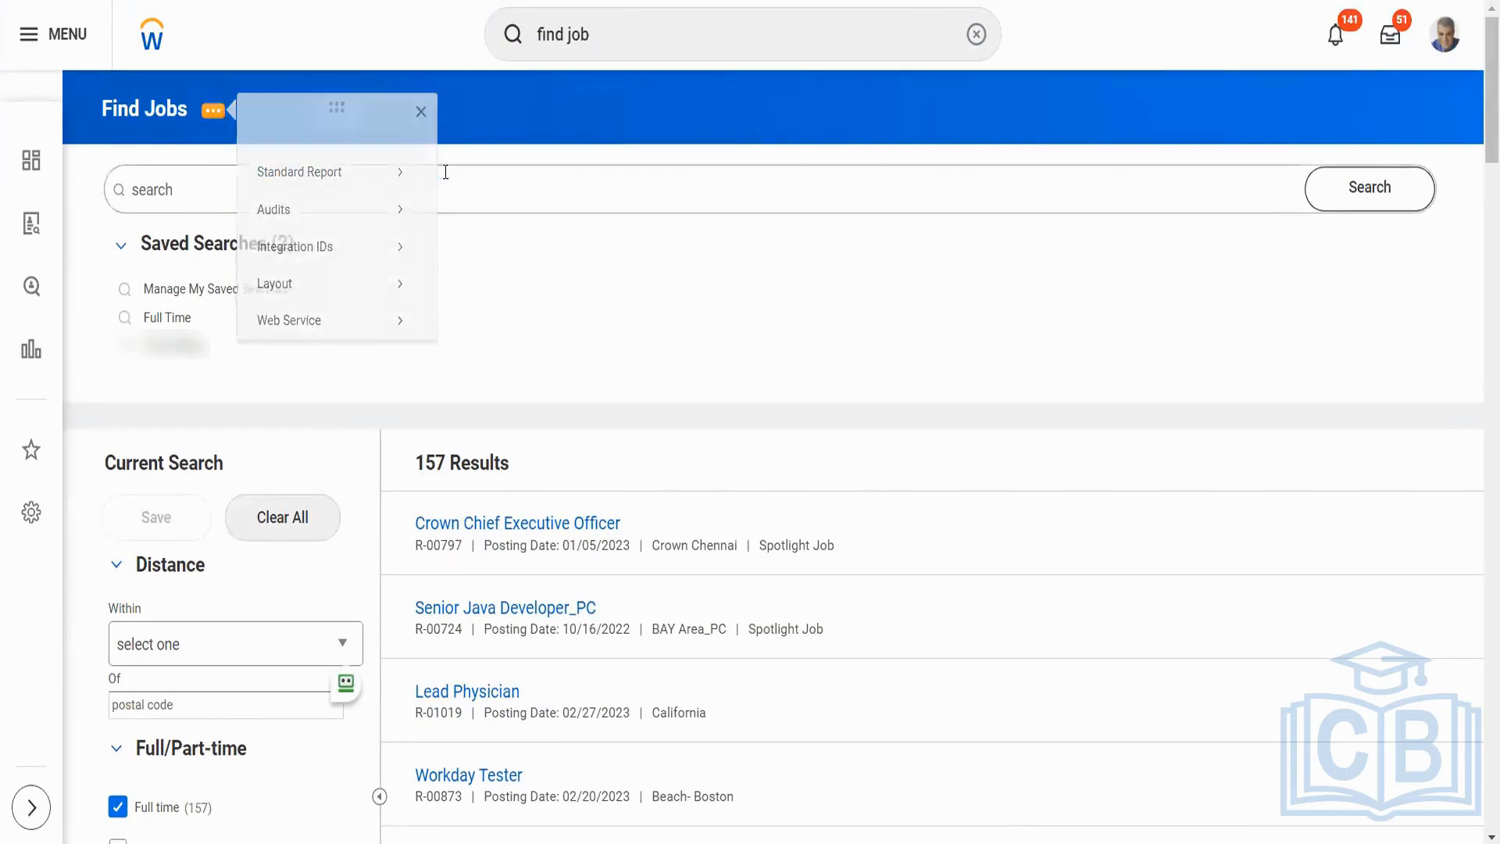
click(376, 182)
key(BackSpace)
key(BackSpace)
key(BackSpace)
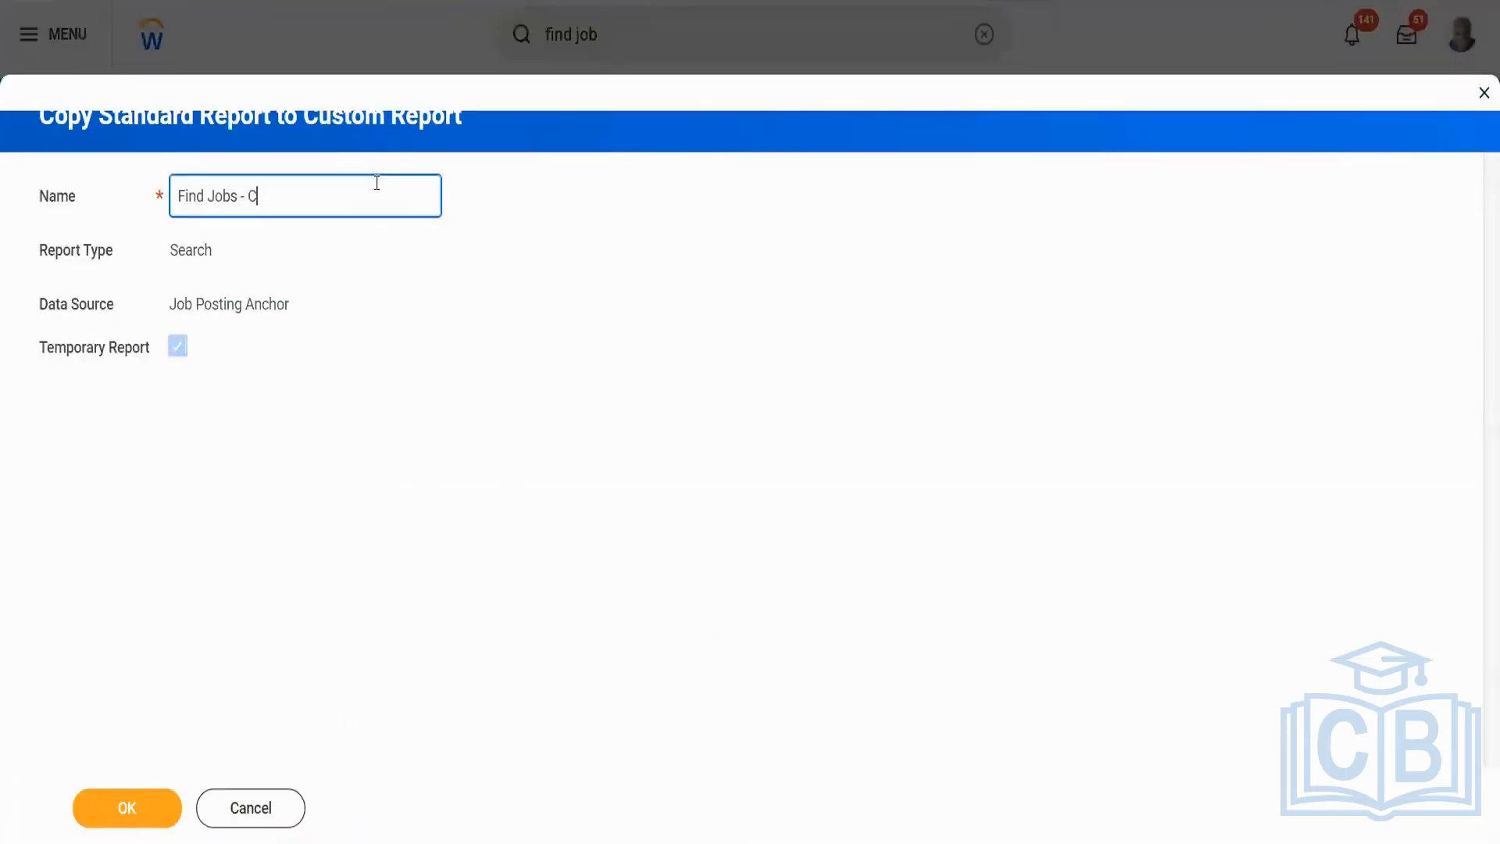
text(Demo)
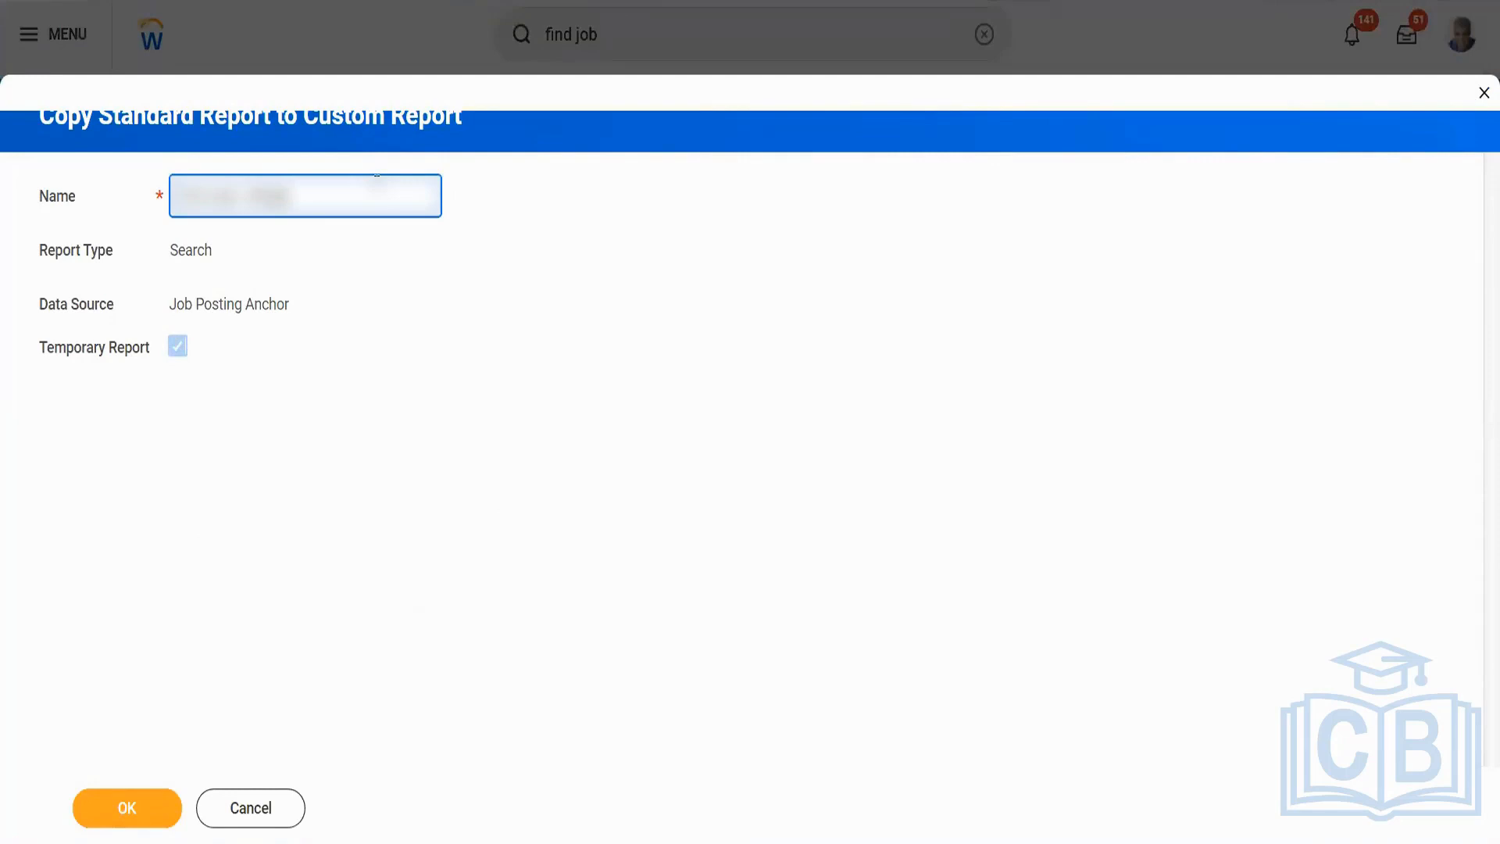
click(124, 805)
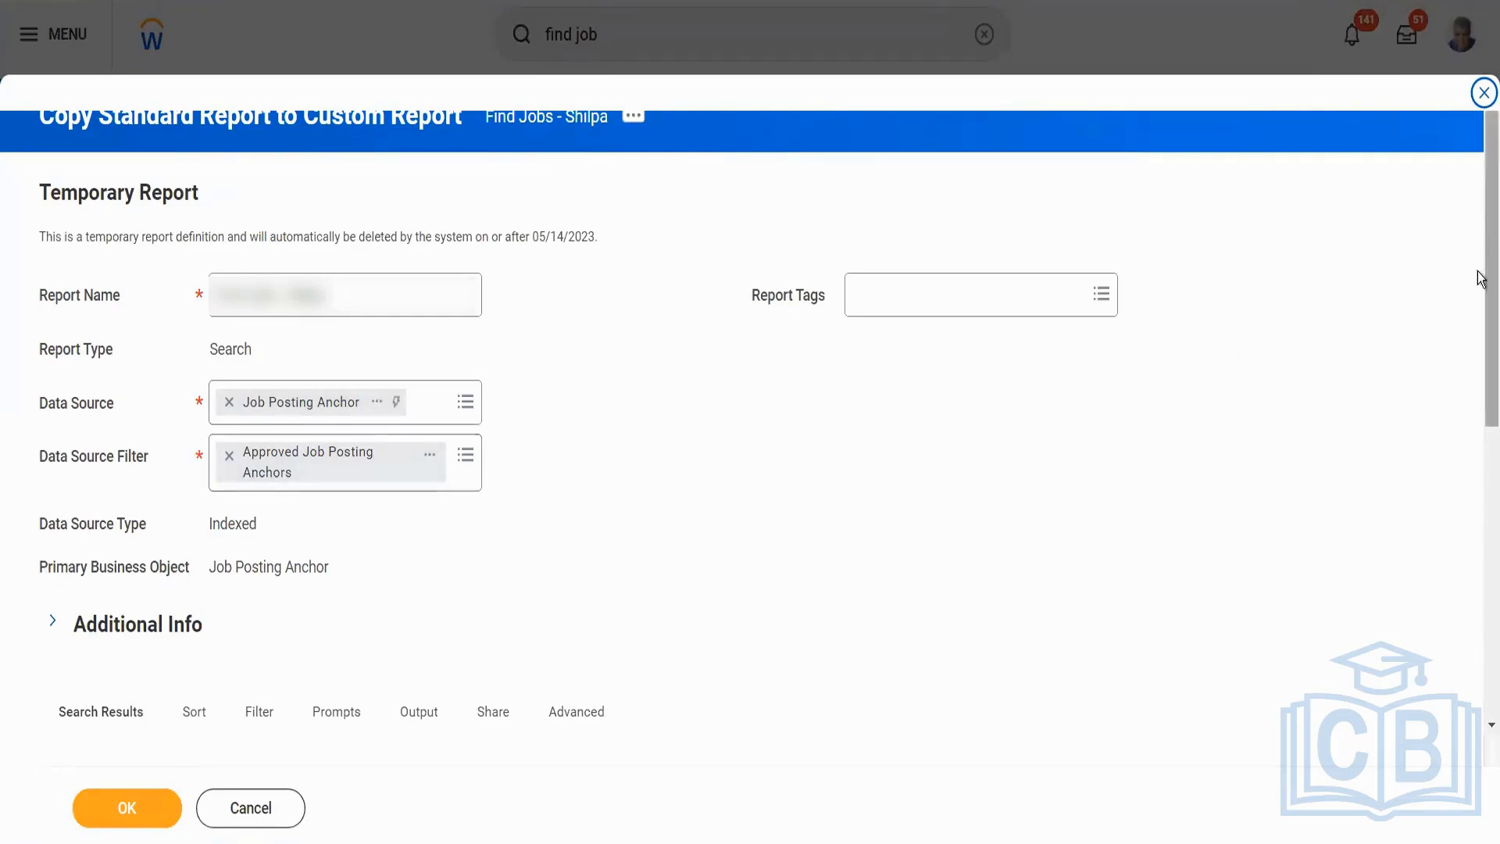
- Examine the copied report's search result fields, sort, prompt and advanced settings, including its facet fields and mass actions
scroll(1481, 418, down, 6)
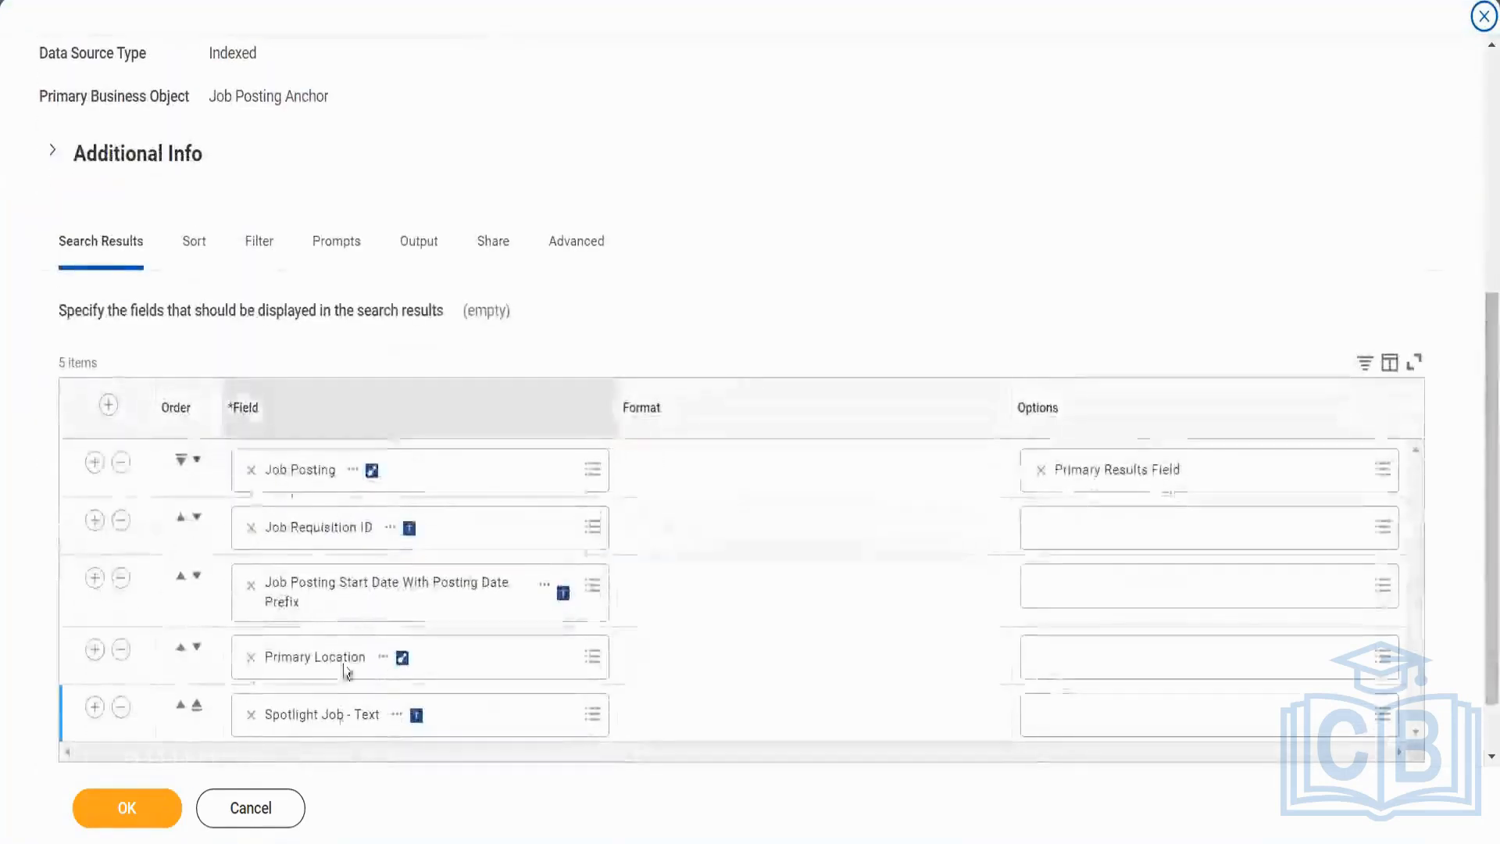
click(192, 255)
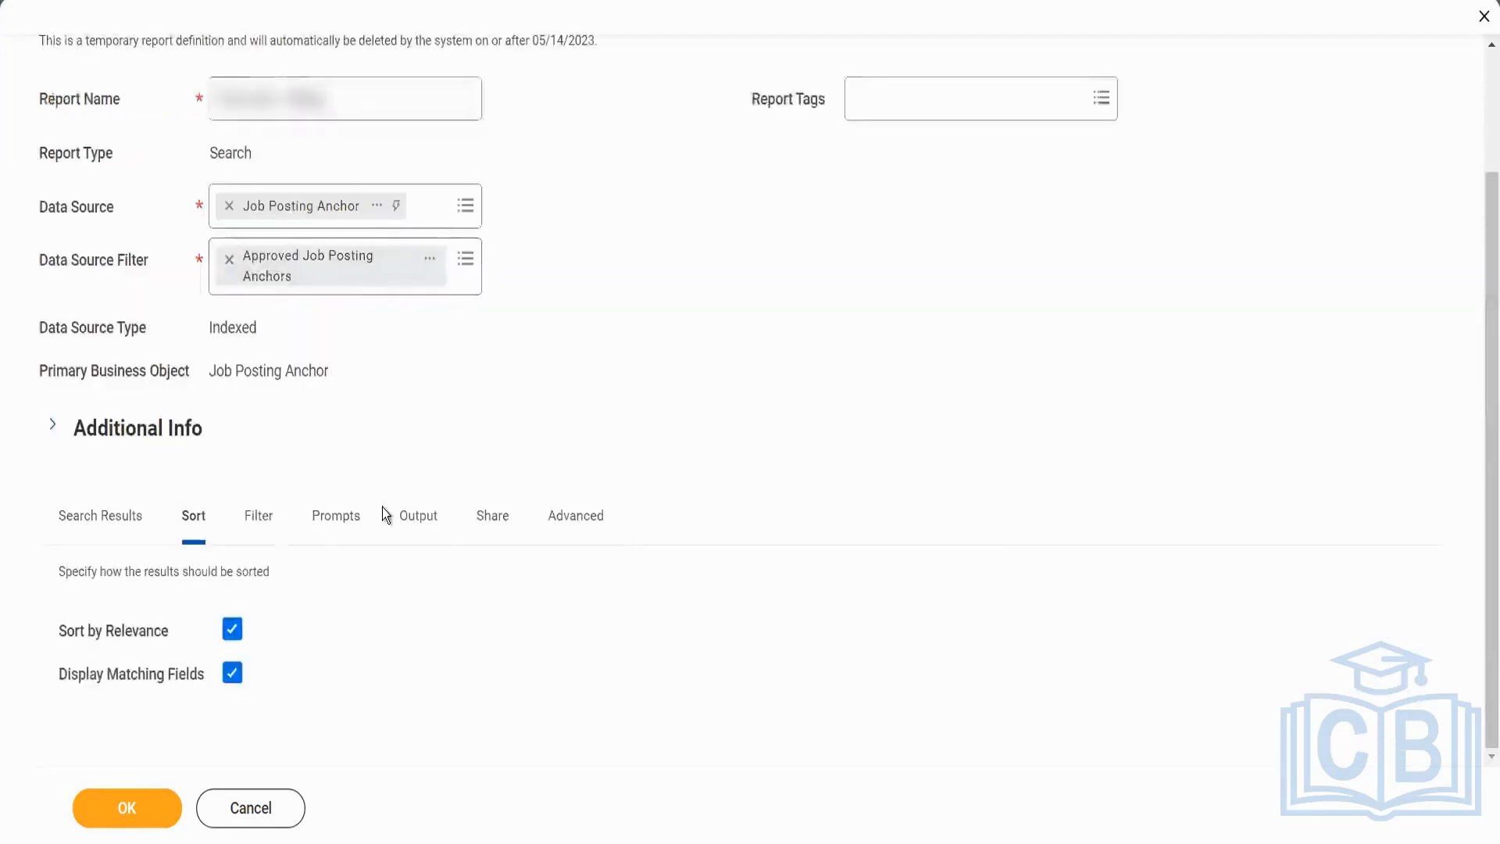
click(323, 521)
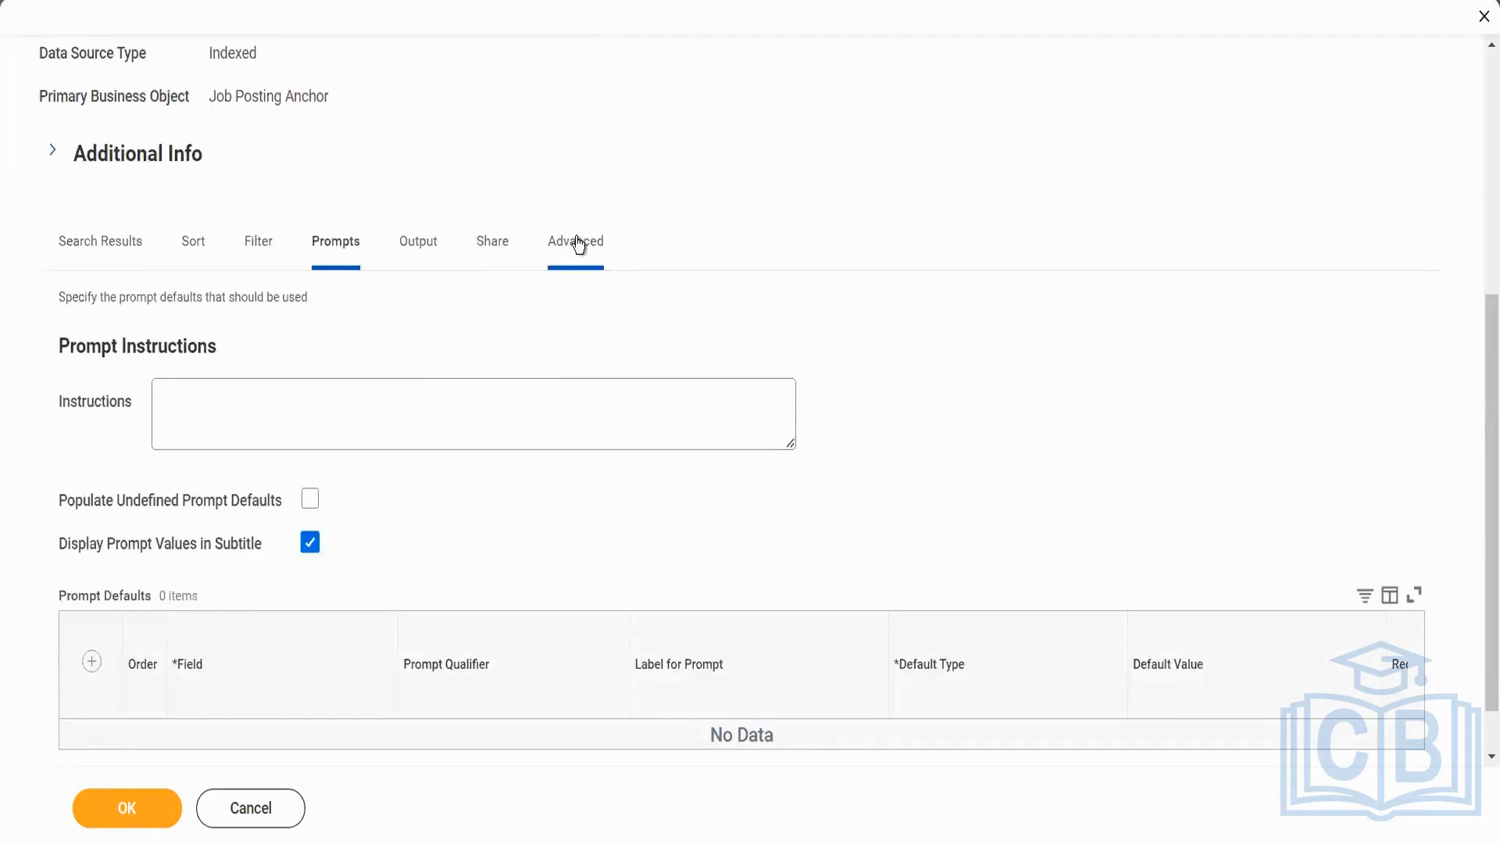
click(578, 244)
drag(1490, 297, 1491, 652)
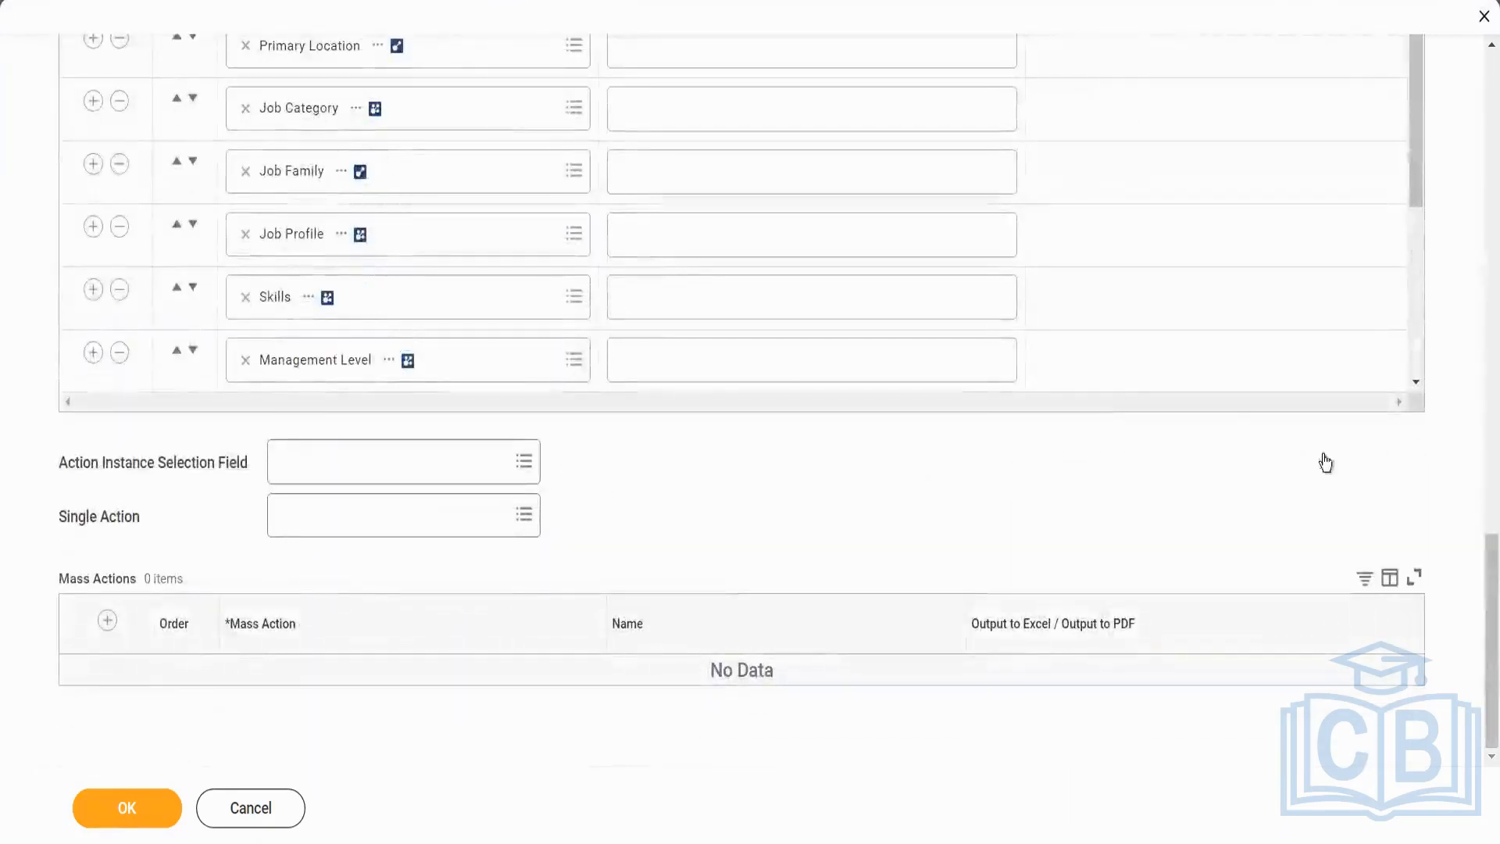
- Examine the copied report's definition sharing options, and leave the report editor without saving
drag(1480, 609, 1459, 274)
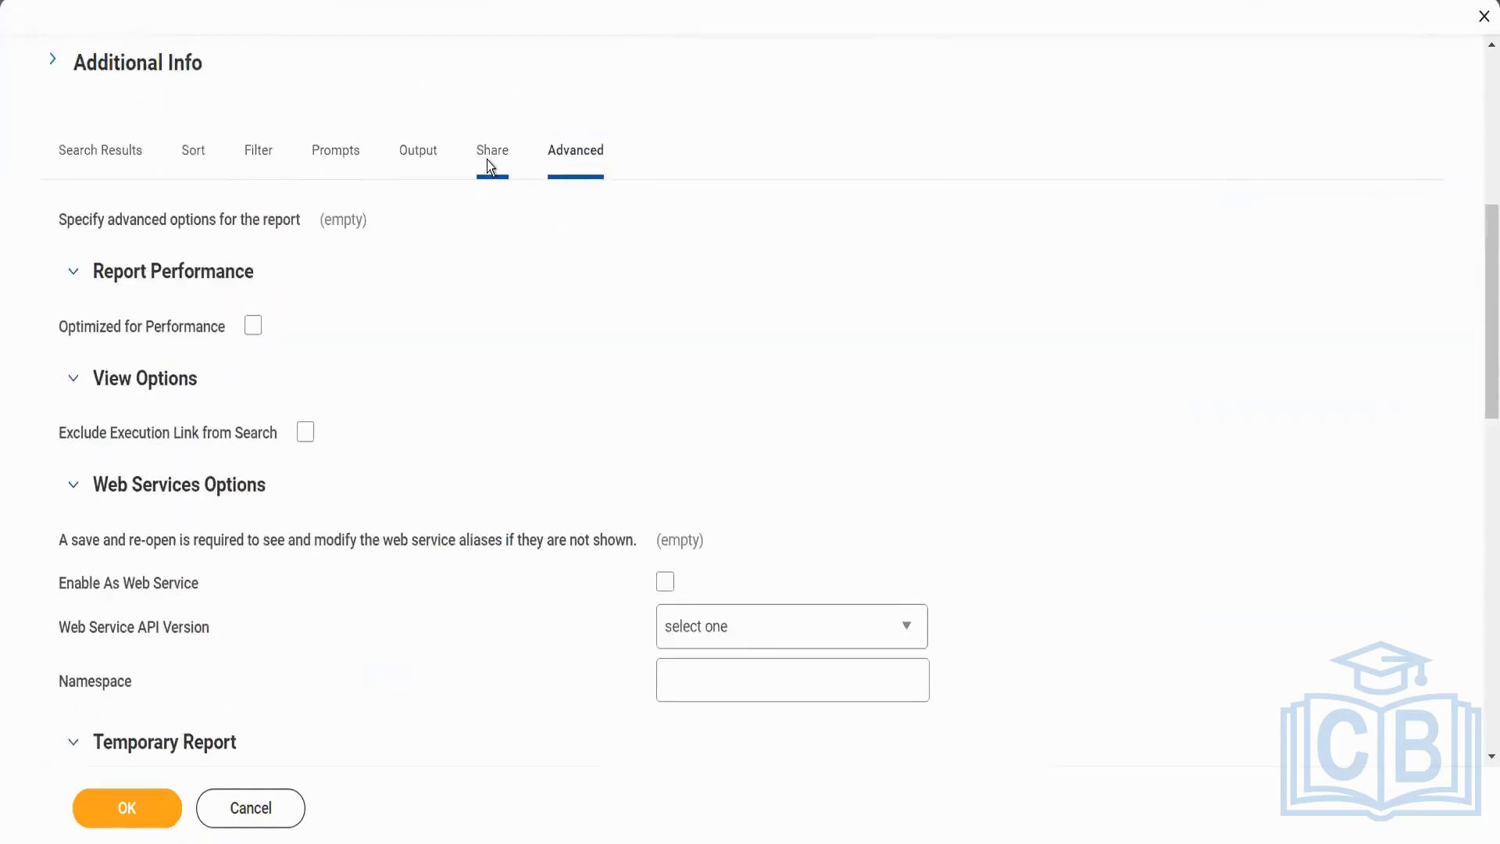
click(488, 164)
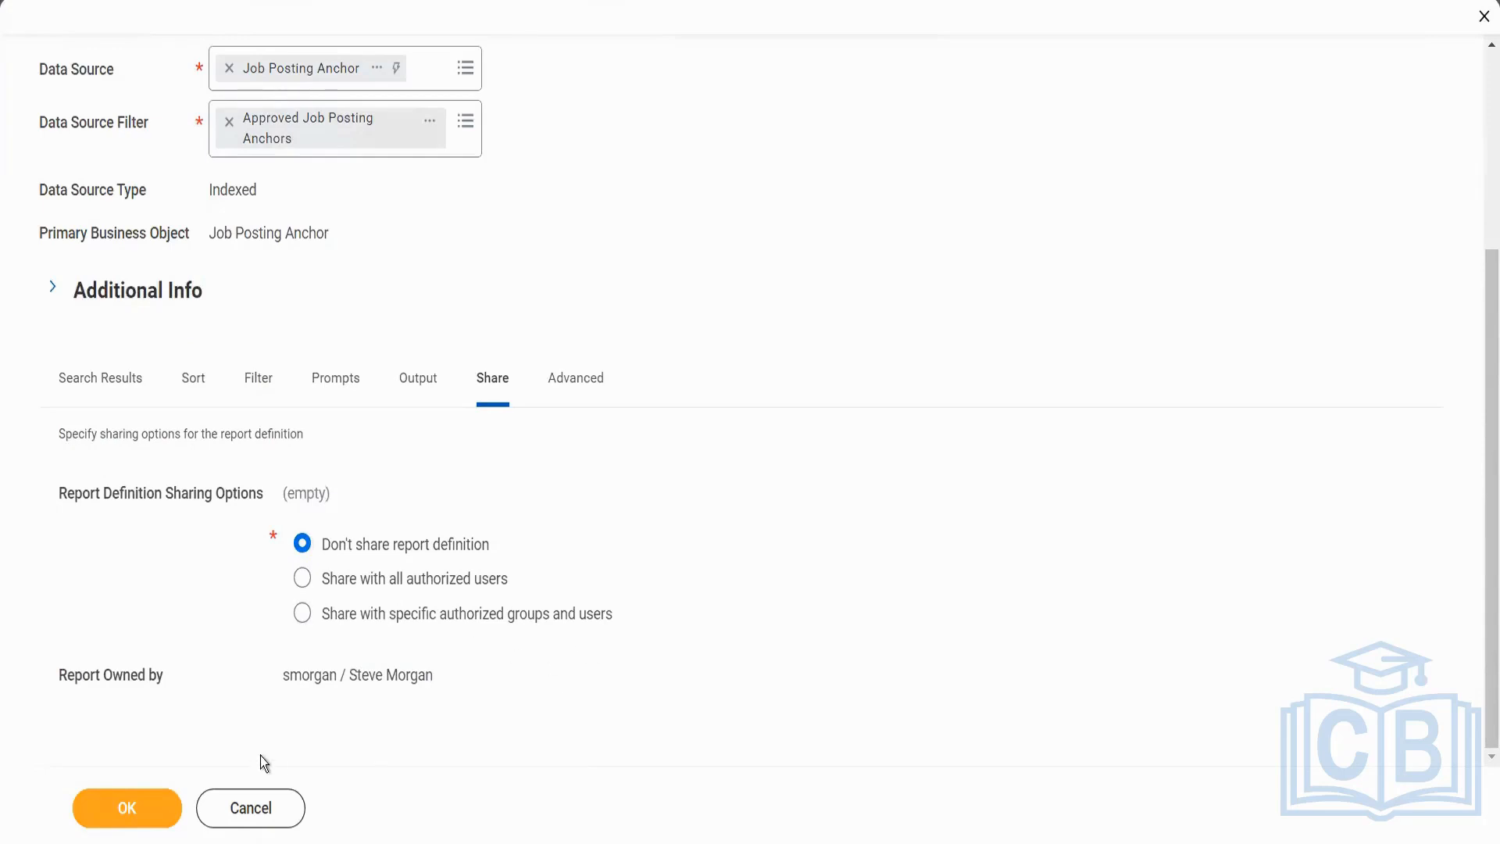
click(232, 807)
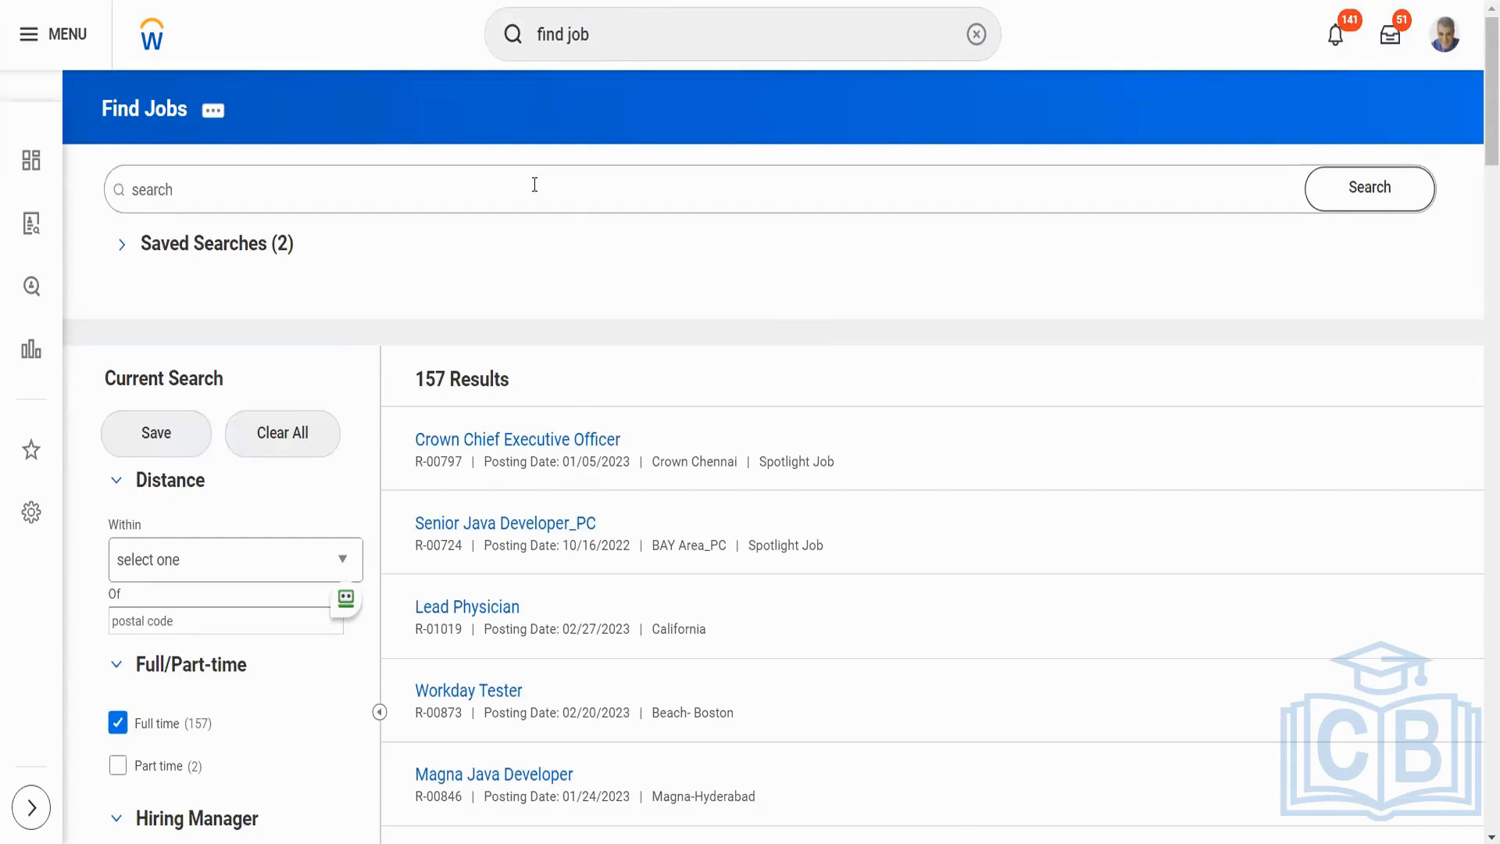
- Switch to the PowerPoint presentation, start the slide show at the Find Jobs slide and advance to the Set up Primary recruiter slide
click(534, 184)
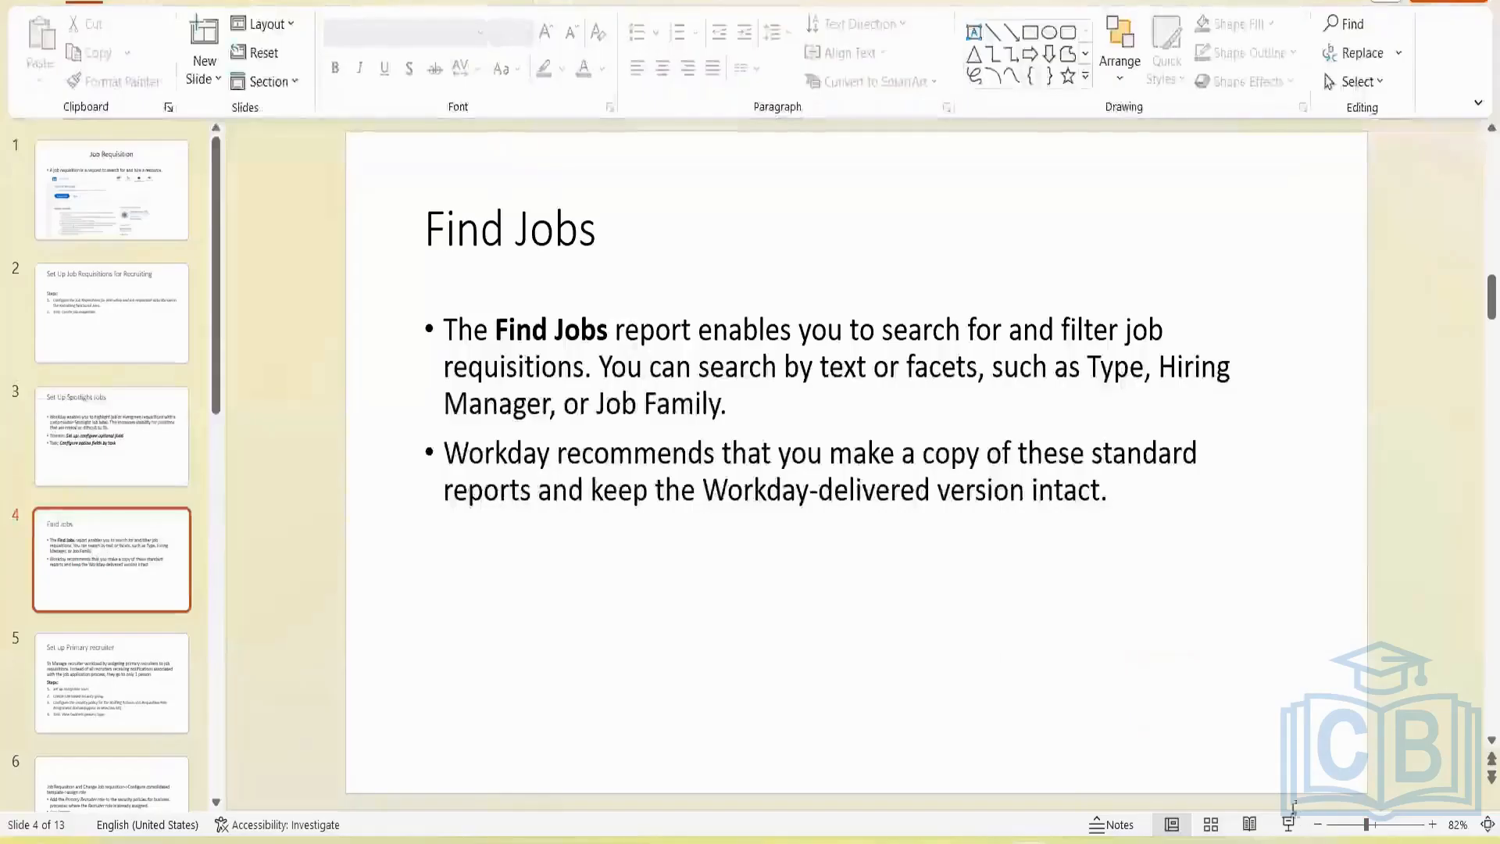
click(1289, 824)
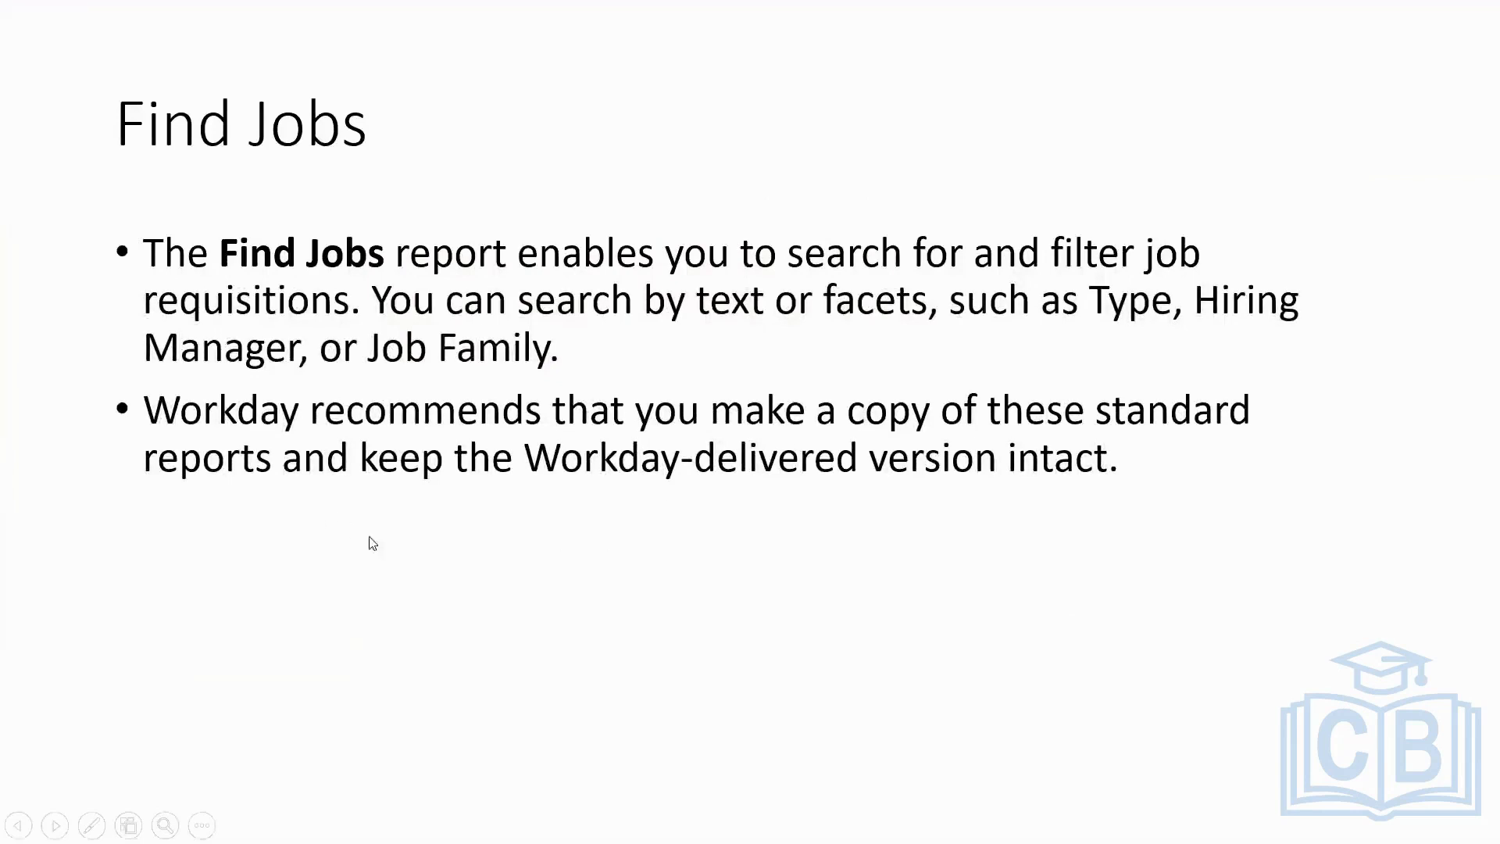
click(390, 556)
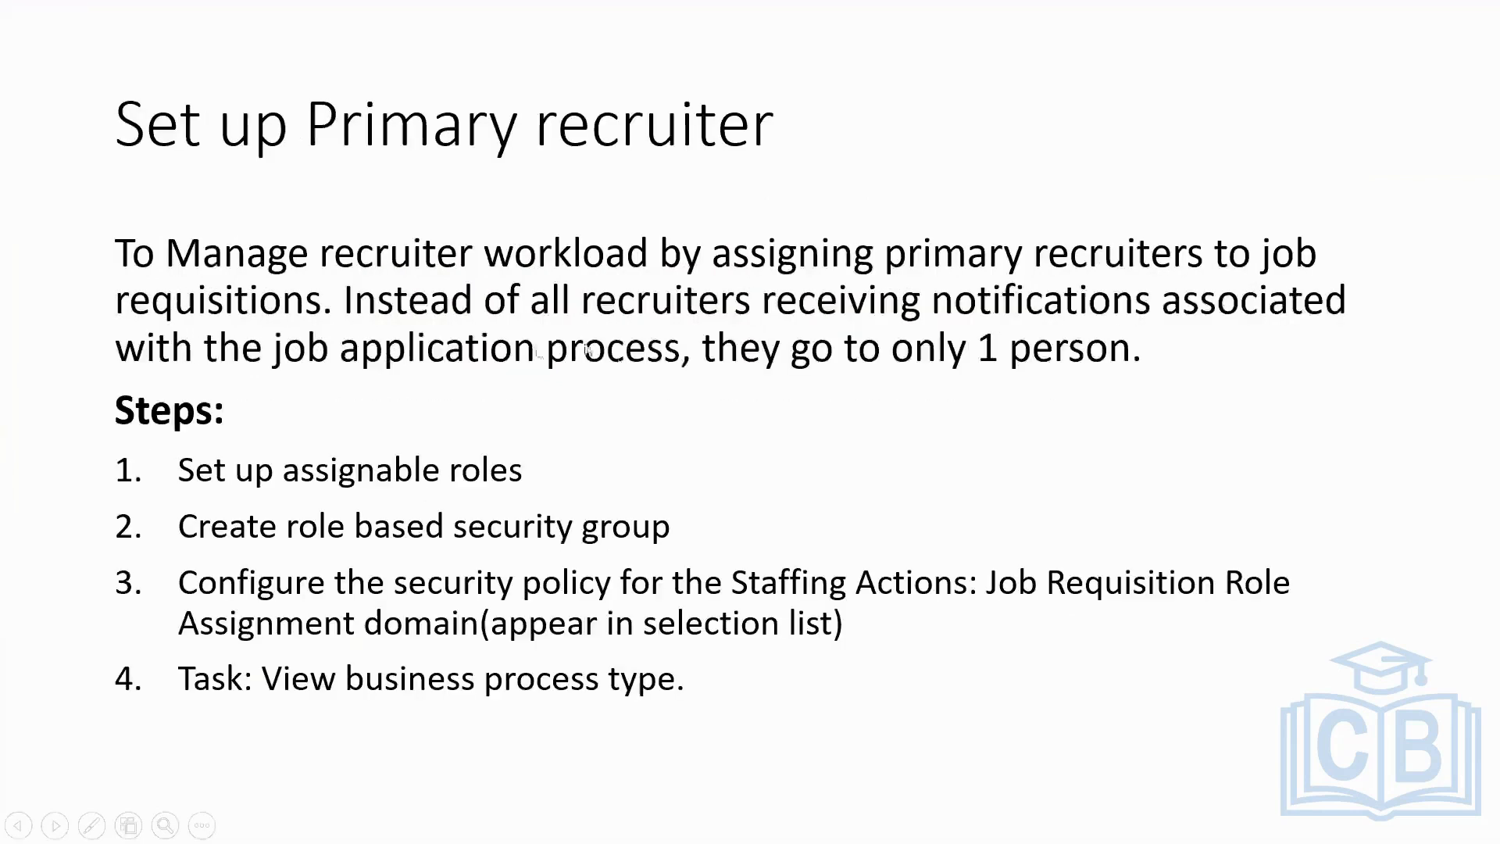